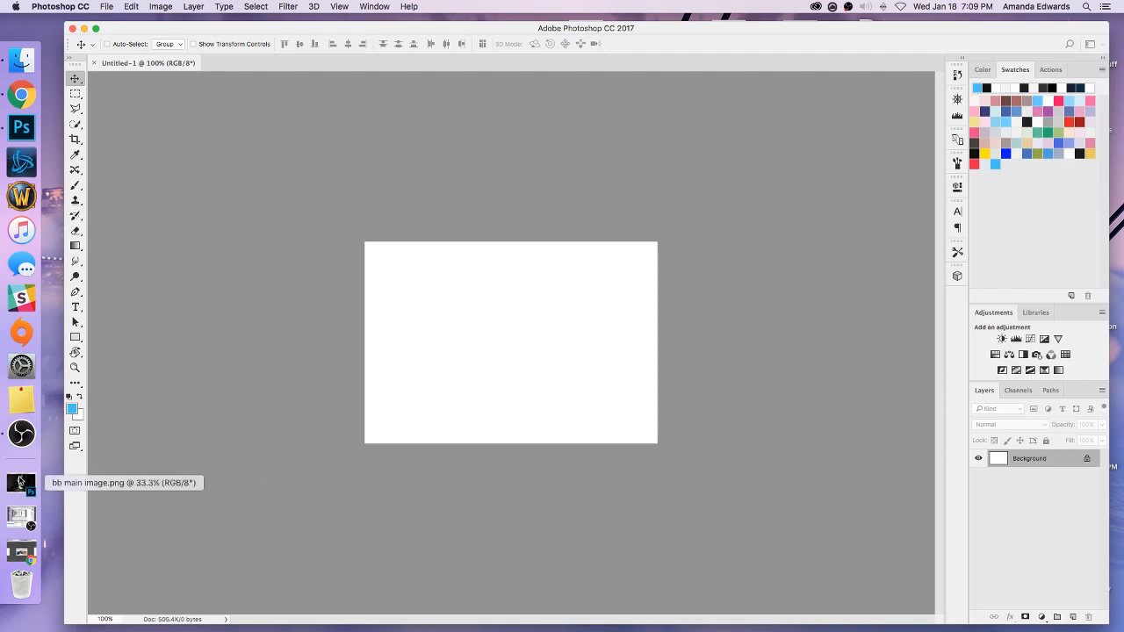
Bring the bb main image.png portrait out of its own window into the blank Untitled-1 document as a new layer.
click(20, 482)
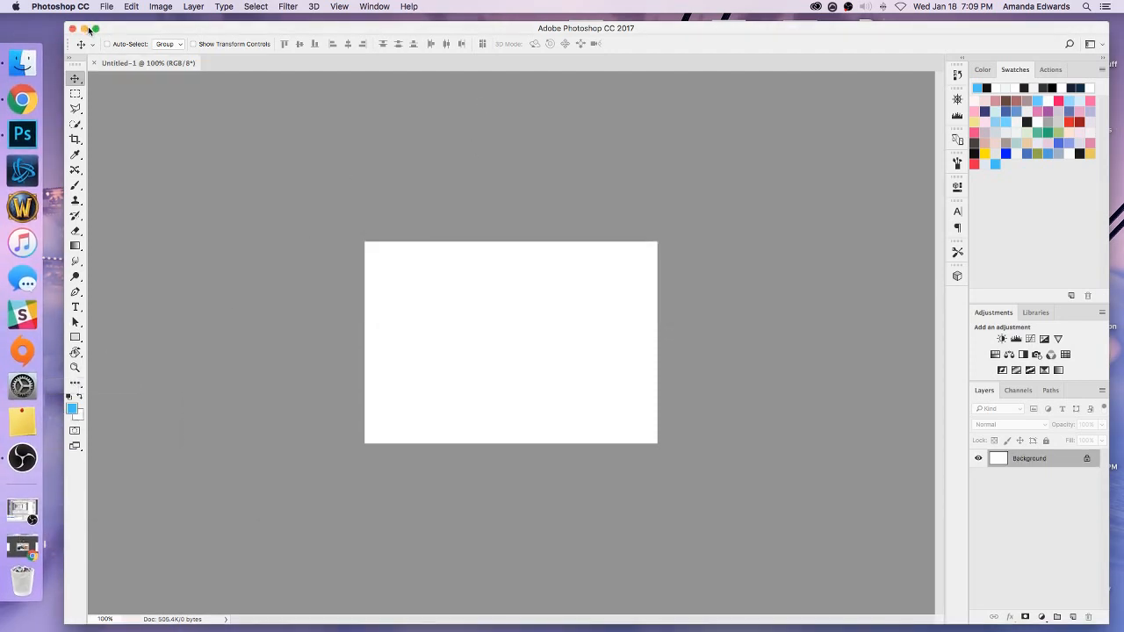
drag(114, 29, 120, 239)
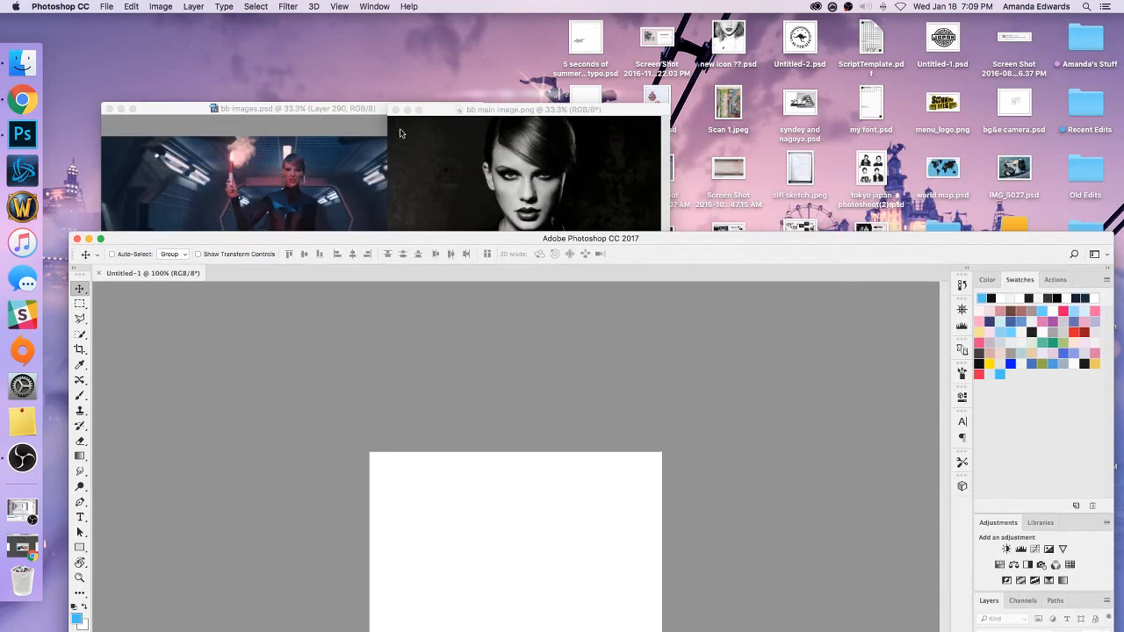
click(400, 134)
click(406, 109)
drag(457, 238, 449, 32)
click(21, 550)
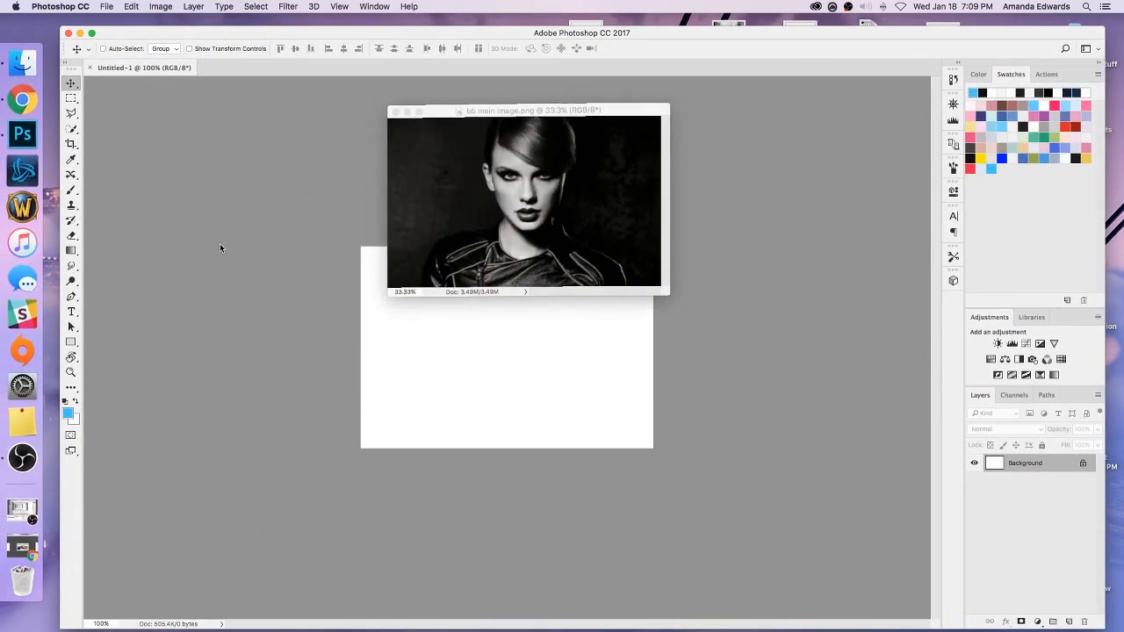
drag(516, 110, 171, 325)
drag(1025, 462, 669, 341)
Scale the portrait layer down to about 43.5% and position it to cover the whole canvas.
click(254, 51)
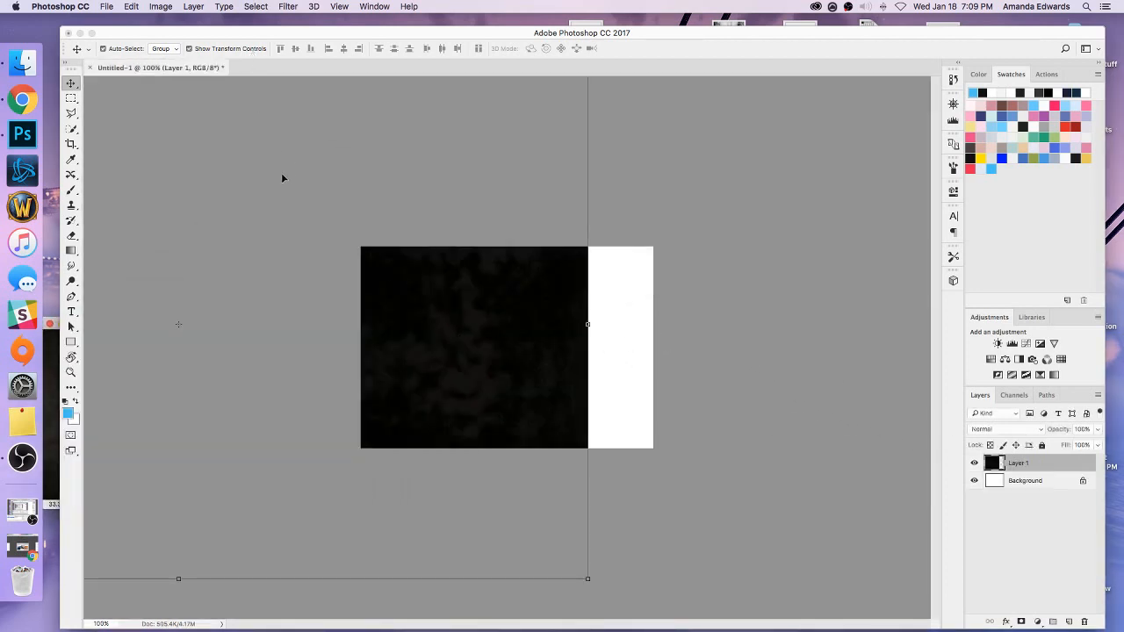
key(super+minus)
key(super+minus)
key(super+minus)
drag(261, 254, 468, 326)
key(super+plus)
key(super+plus)
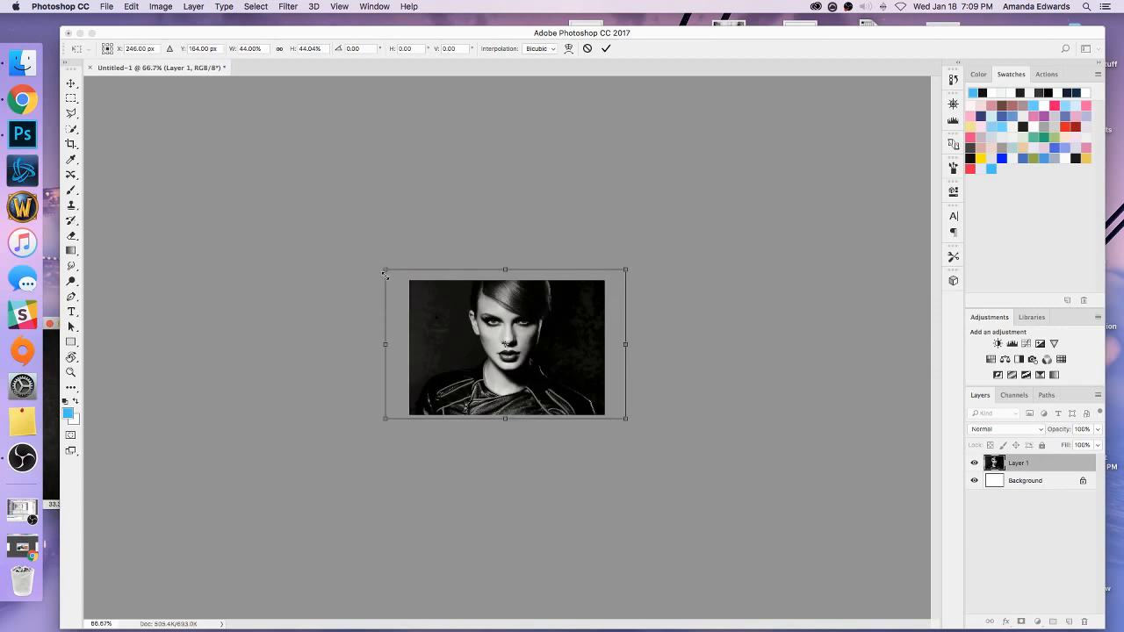
drag(385, 275, 387, 277)
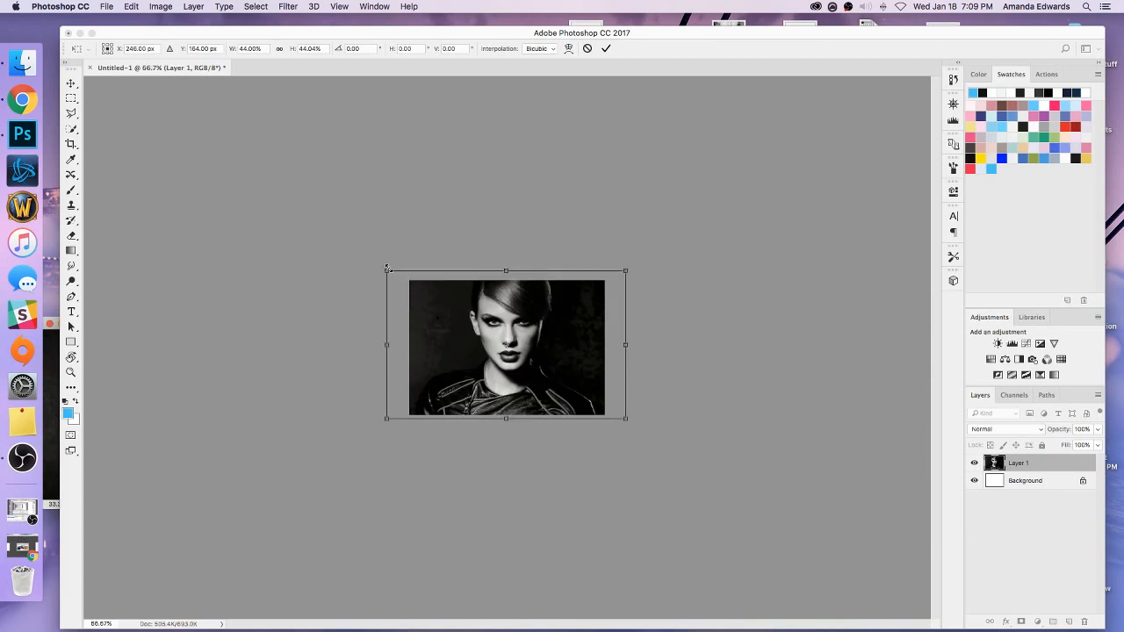
click(76, 84)
click(671, 221)
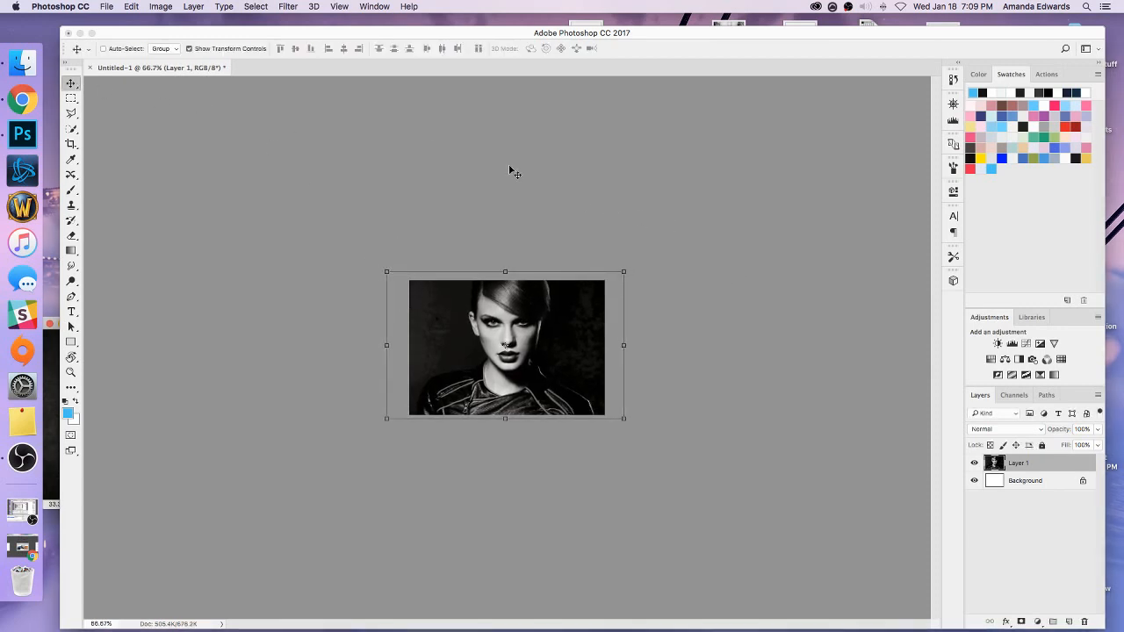
click(226, 49)
key(super+plus)
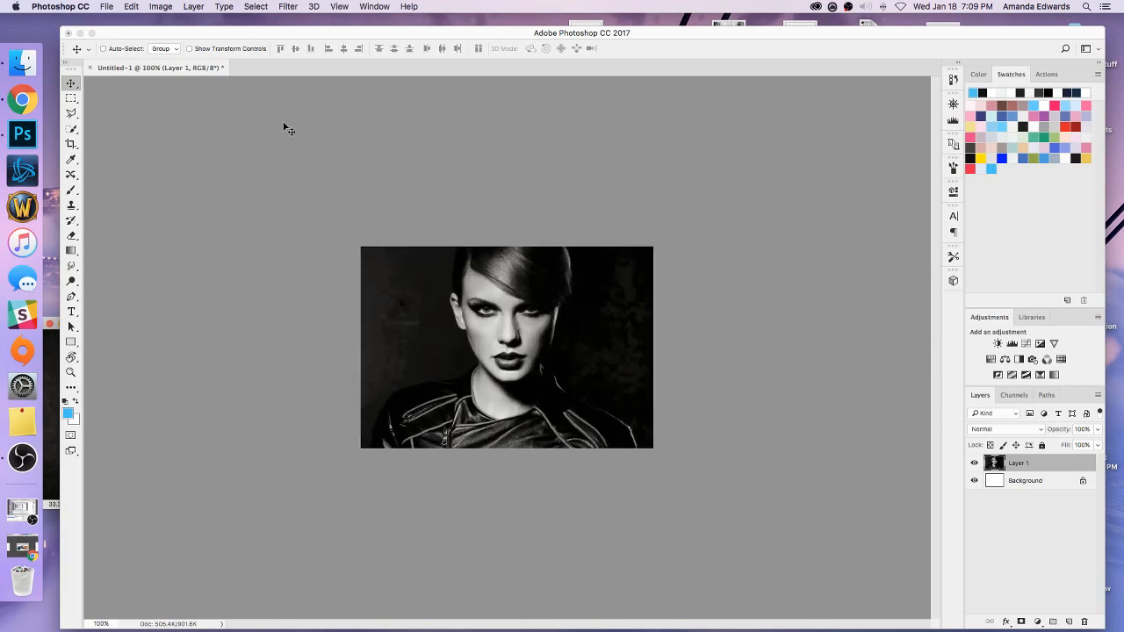
Apply a Smart Sharpen filter to the portrait layer with an amount of 100%.
click(279, 7)
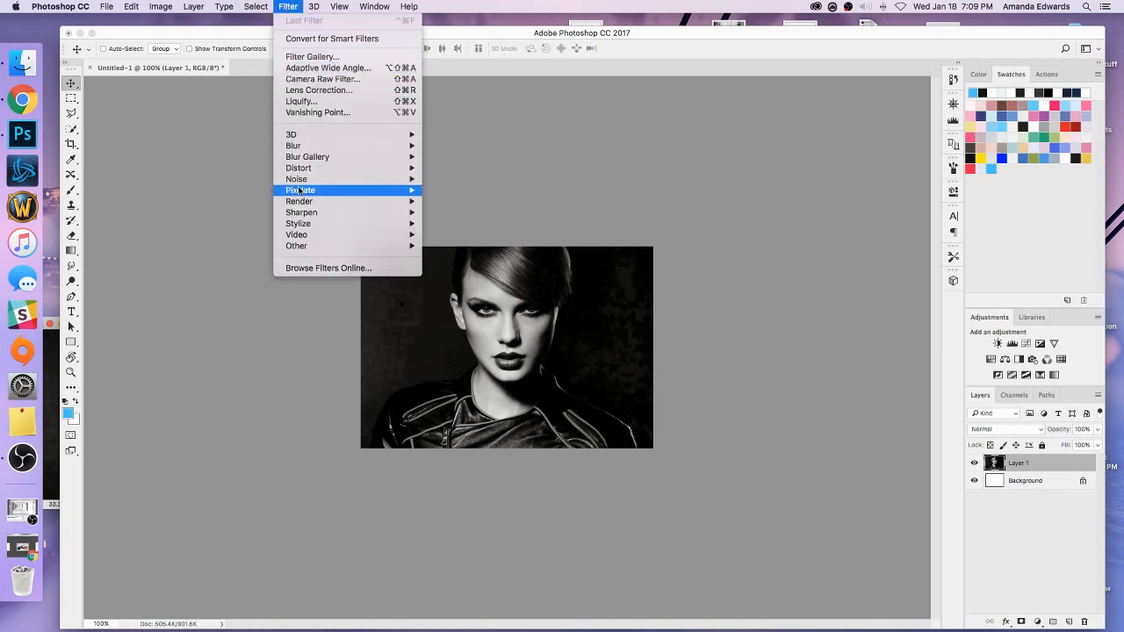
mouse_move(305, 212)
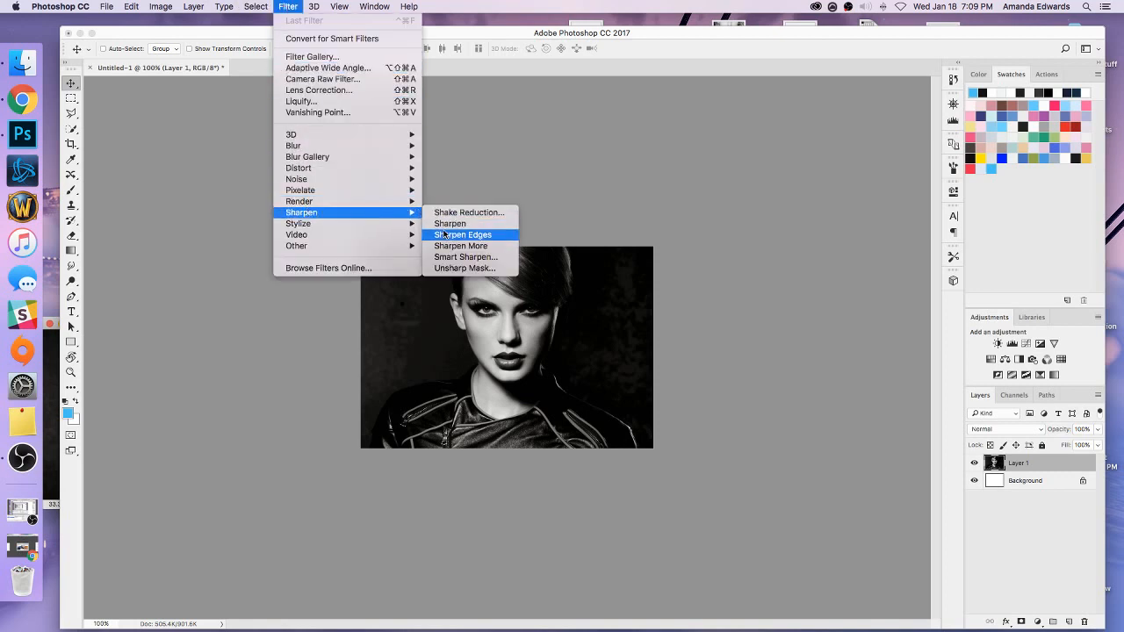
click(445, 256)
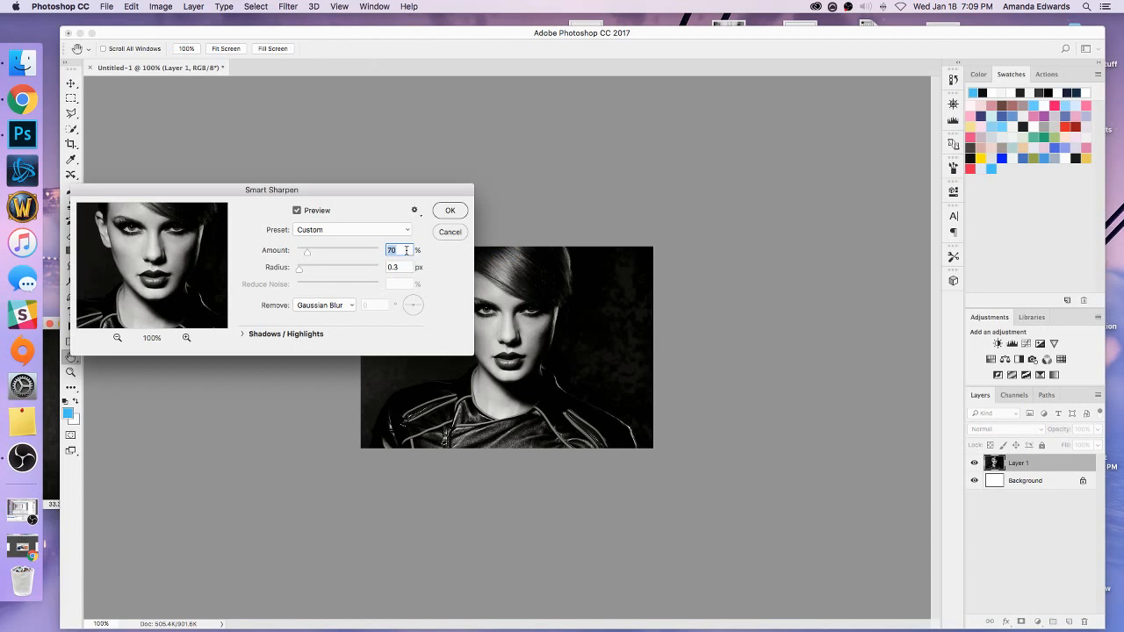
text(100)
key(Tab)
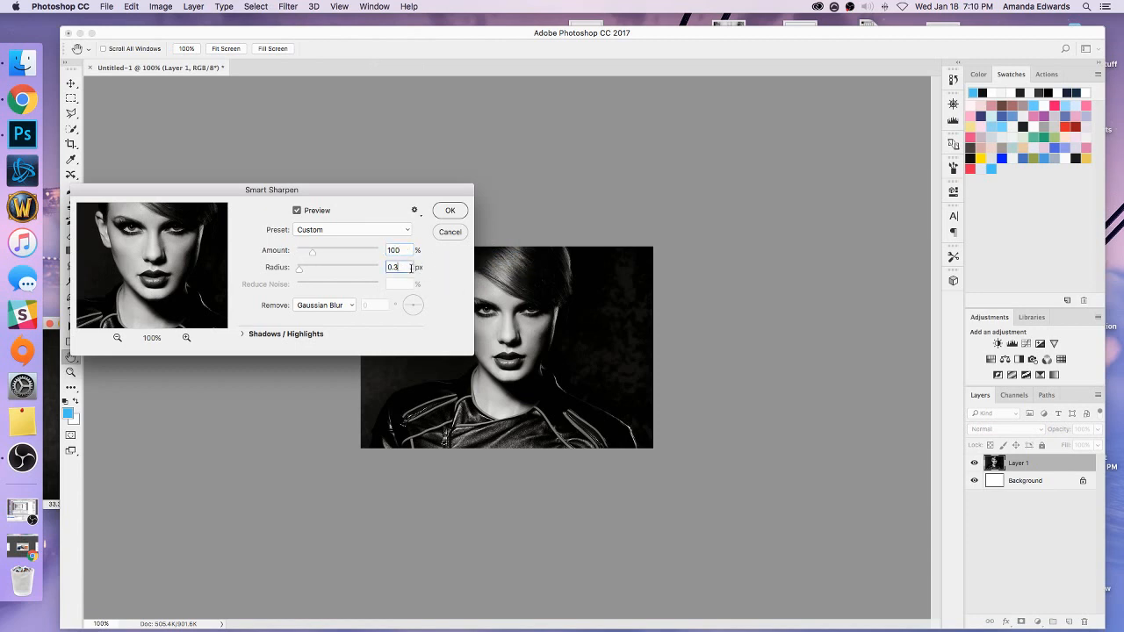
click(448, 212)
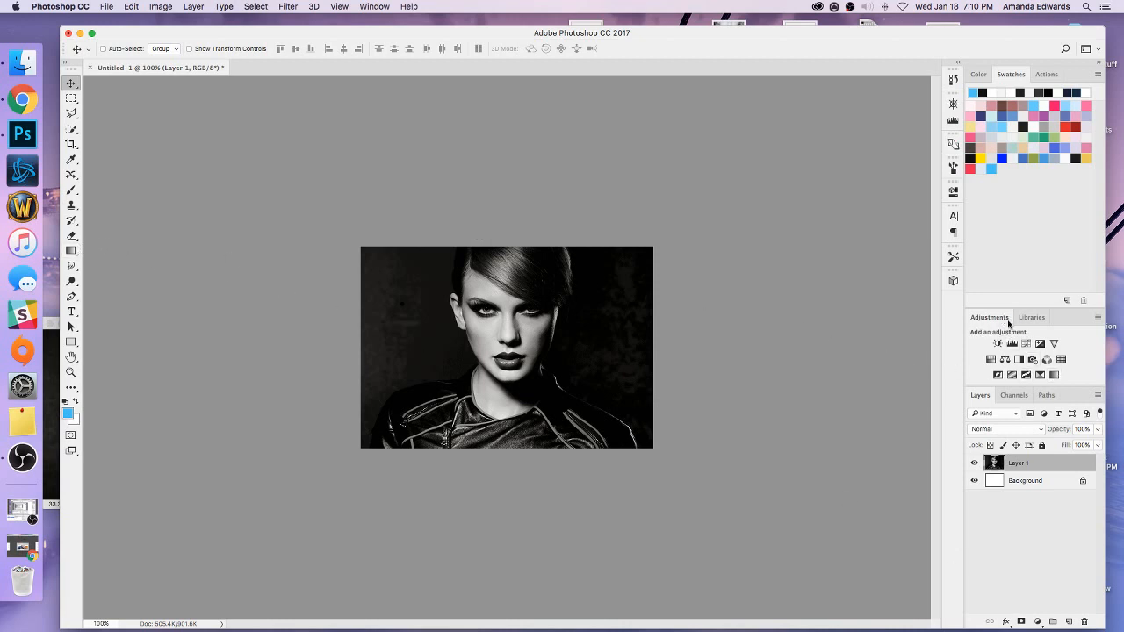
Add a Gradient Map adjustment layer above the portrait and set its gradient's starting color to #c4c4c4.
click(1054, 375)
right_click(1045, 463)
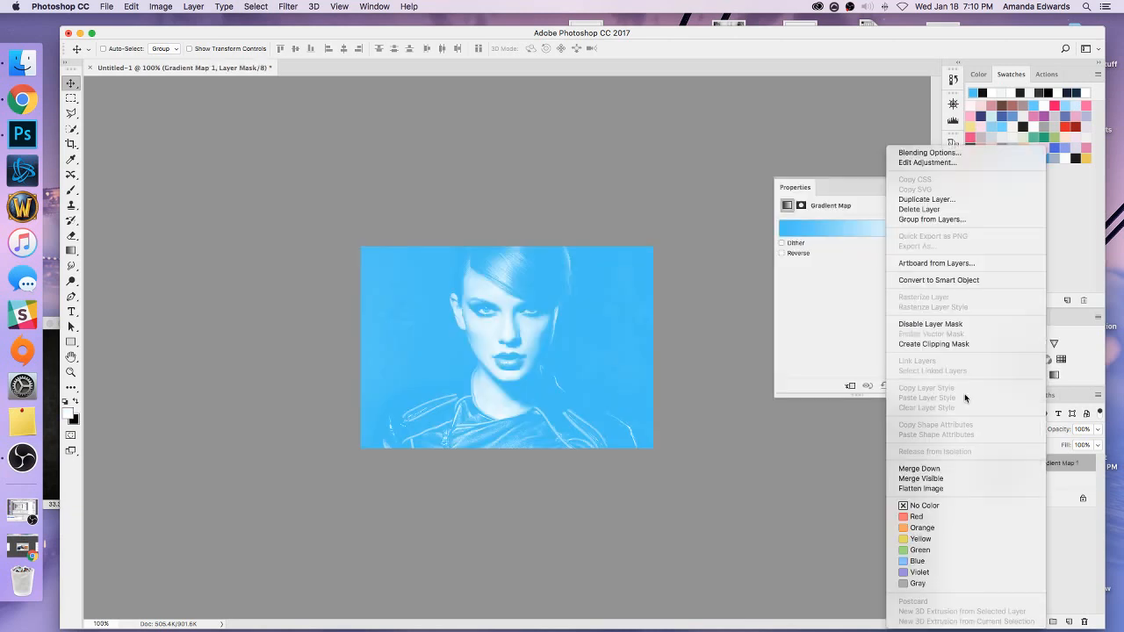
click(839, 254)
click(828, 230)
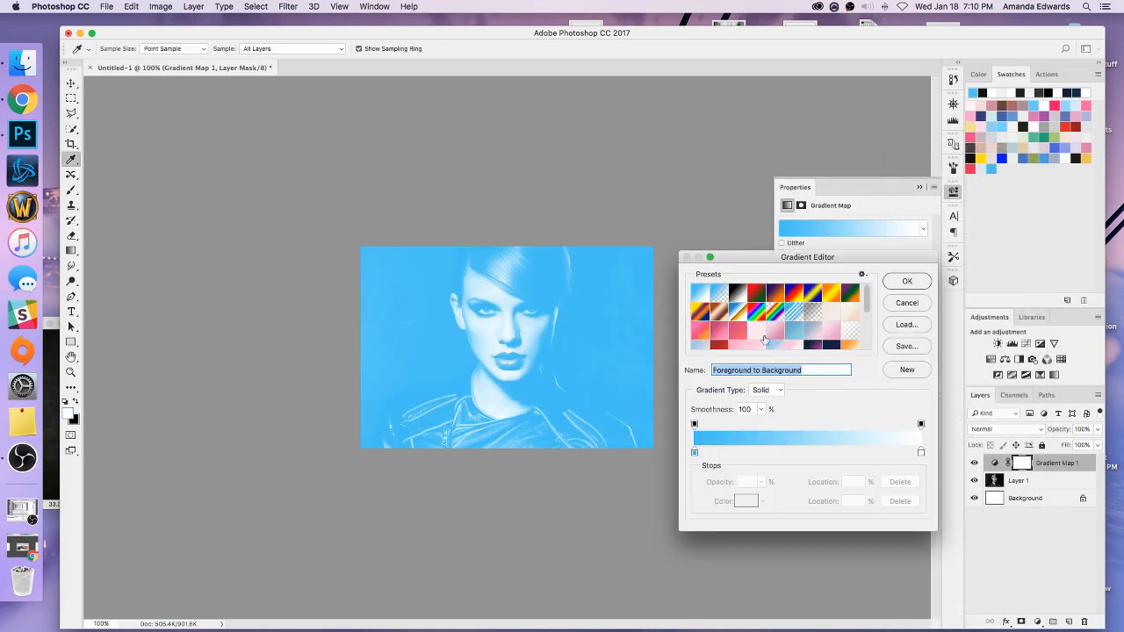
drag(767, 268, 677, 252)
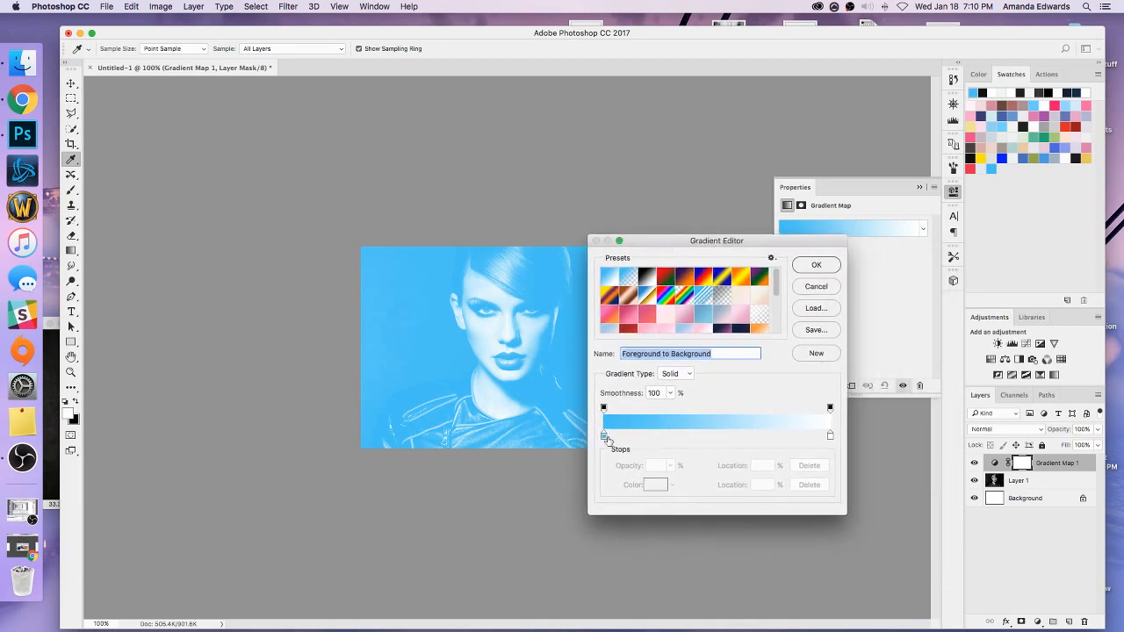
double_click(603, 437)
drag(918, 497, 875, 496)
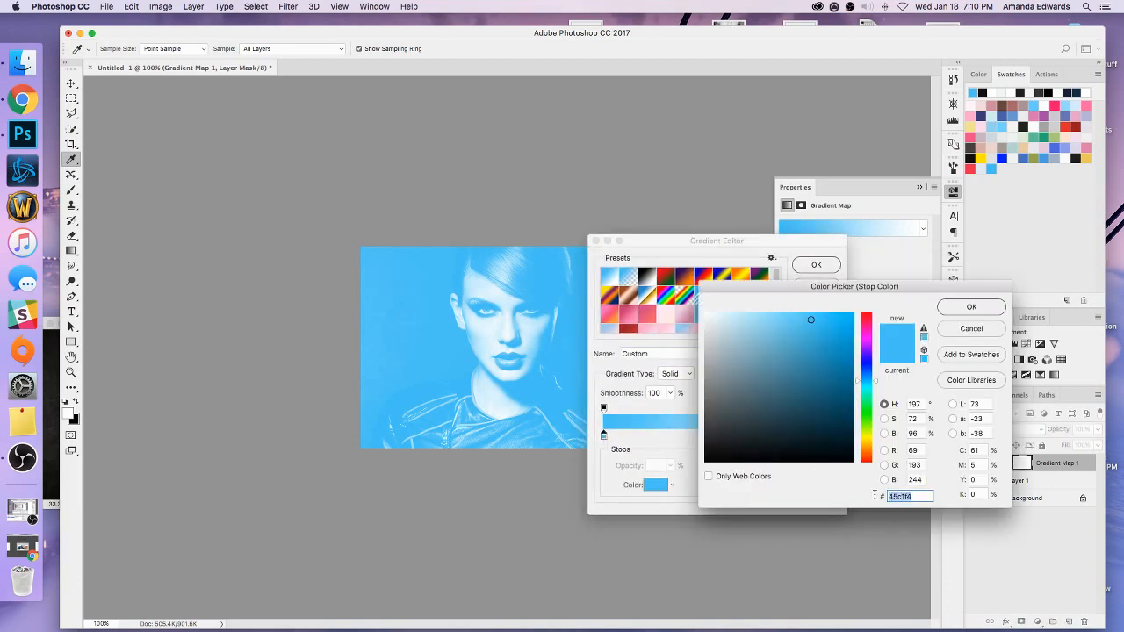
text(c4c4c4)
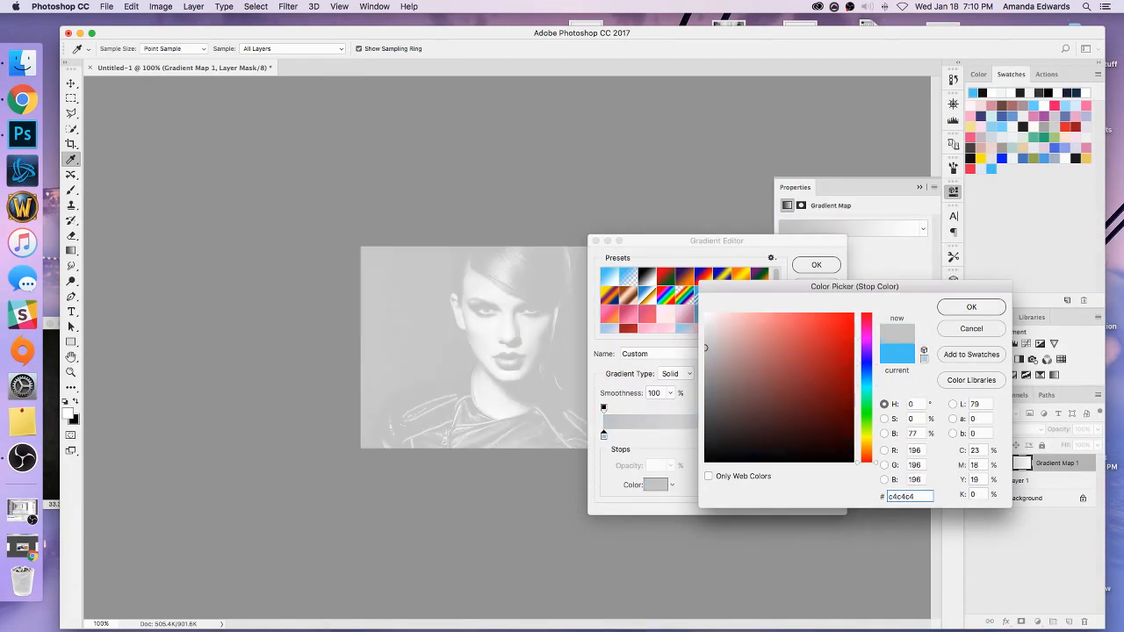
click(972, 309)
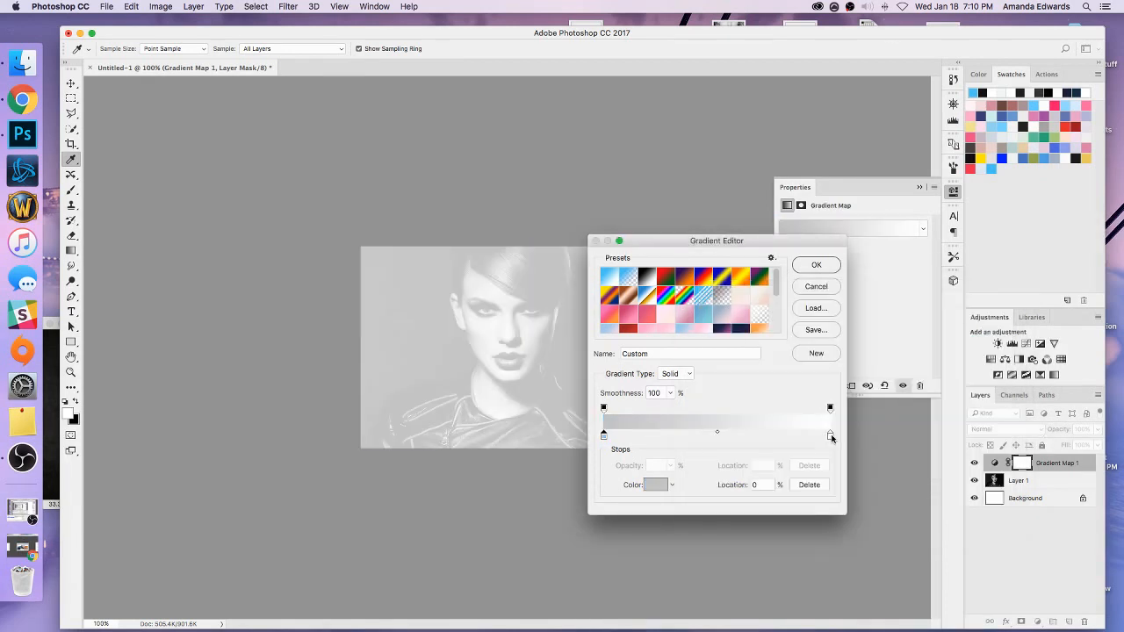
Set the gradient map's ending color to #e4e4e4, accept the gradient, and clip the adjustment to the portrait layer.
double_click(831, 436)
drag(914, 497, 882, 495)
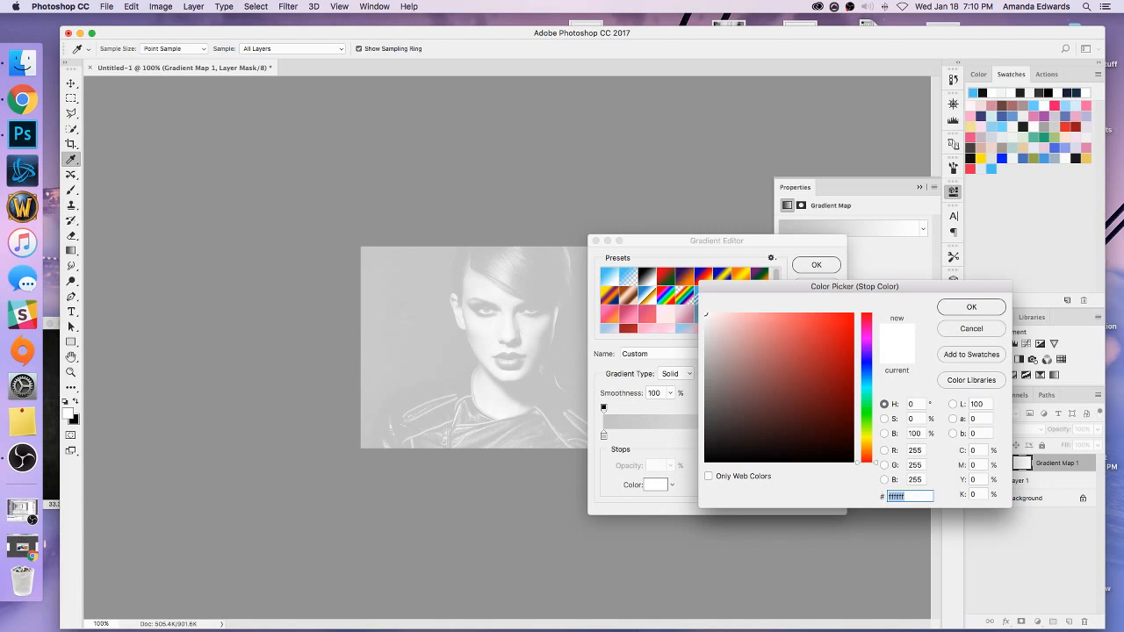
text(e4e4e4)
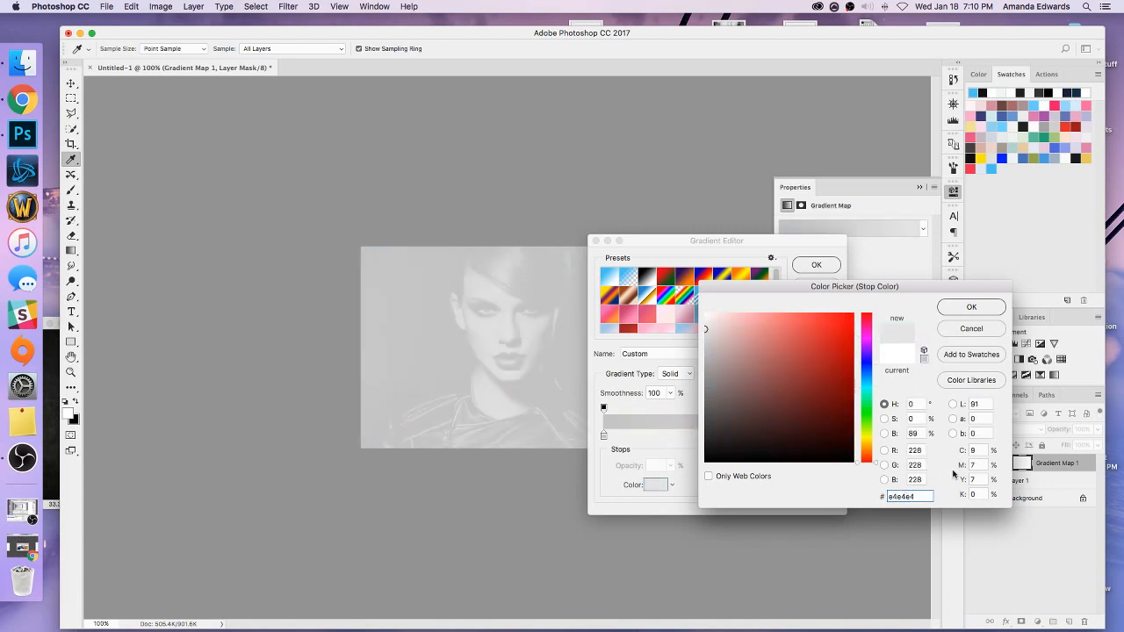
click(948, 308)
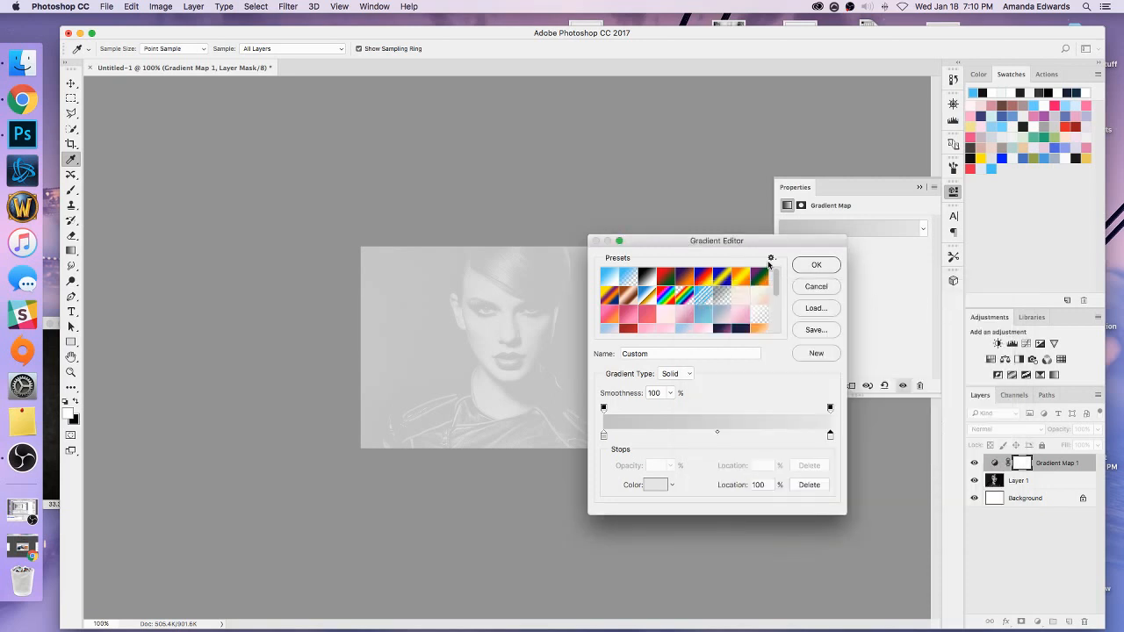
click(813, 266)
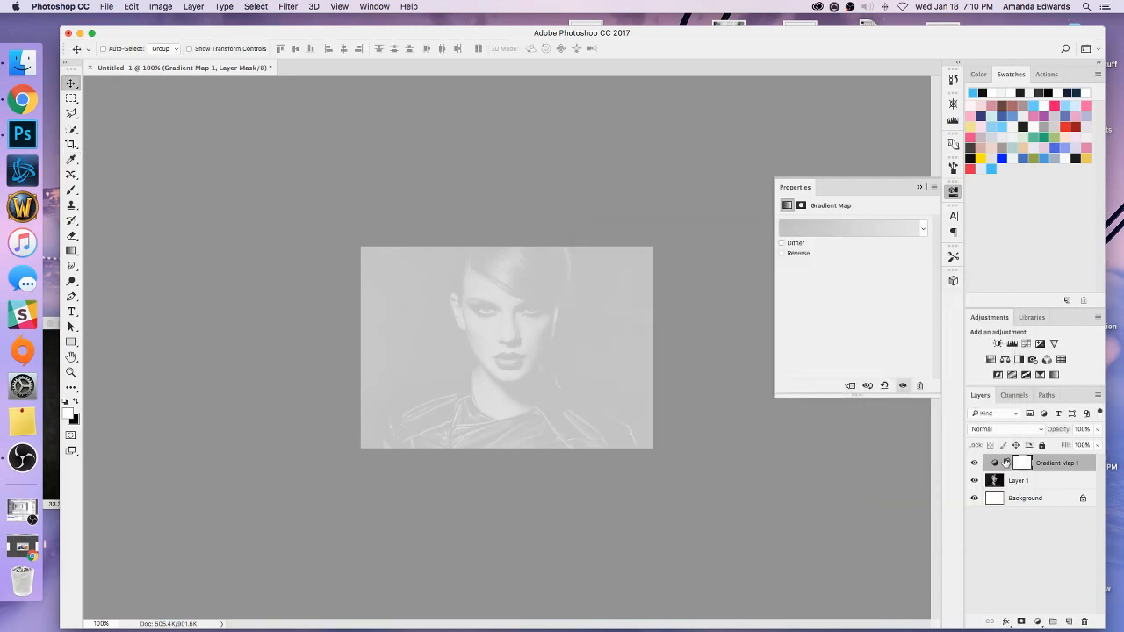
right_click(1061, 469)
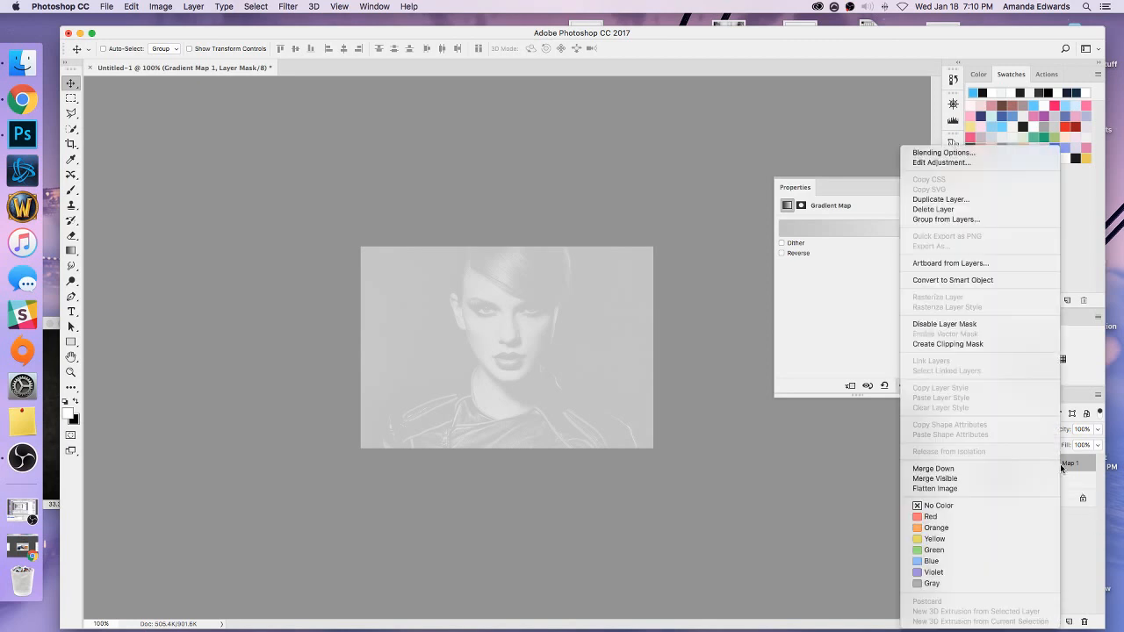
click(996, 344)
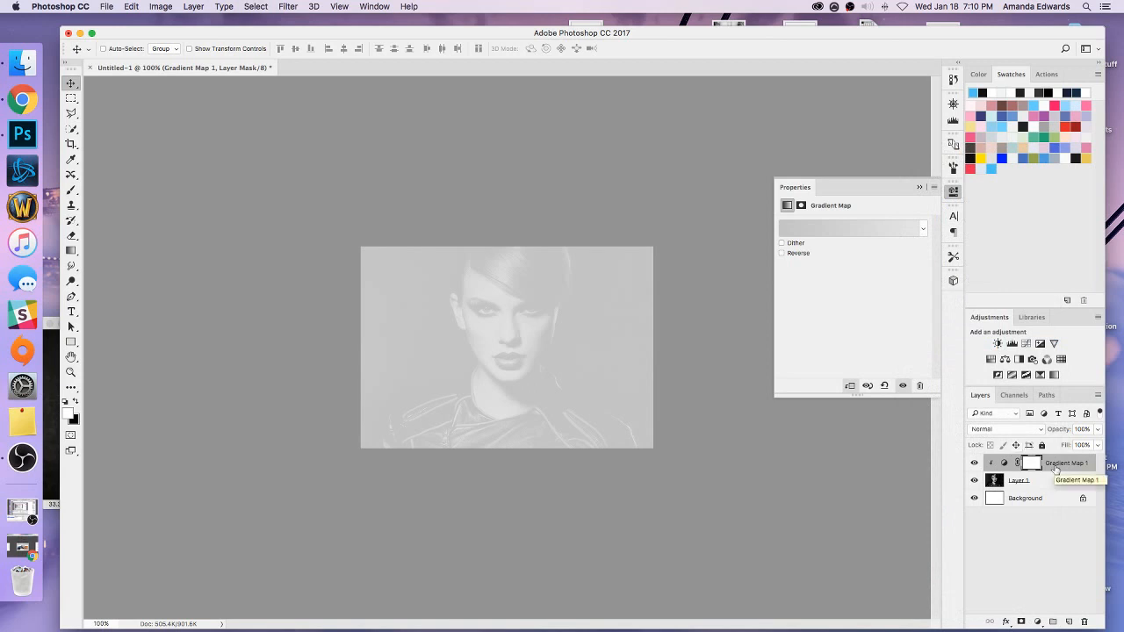
Create a new layer above the gradient map and shift the starting color stop of the Gradient tool's gradient to 50%.
click(1069, 621)
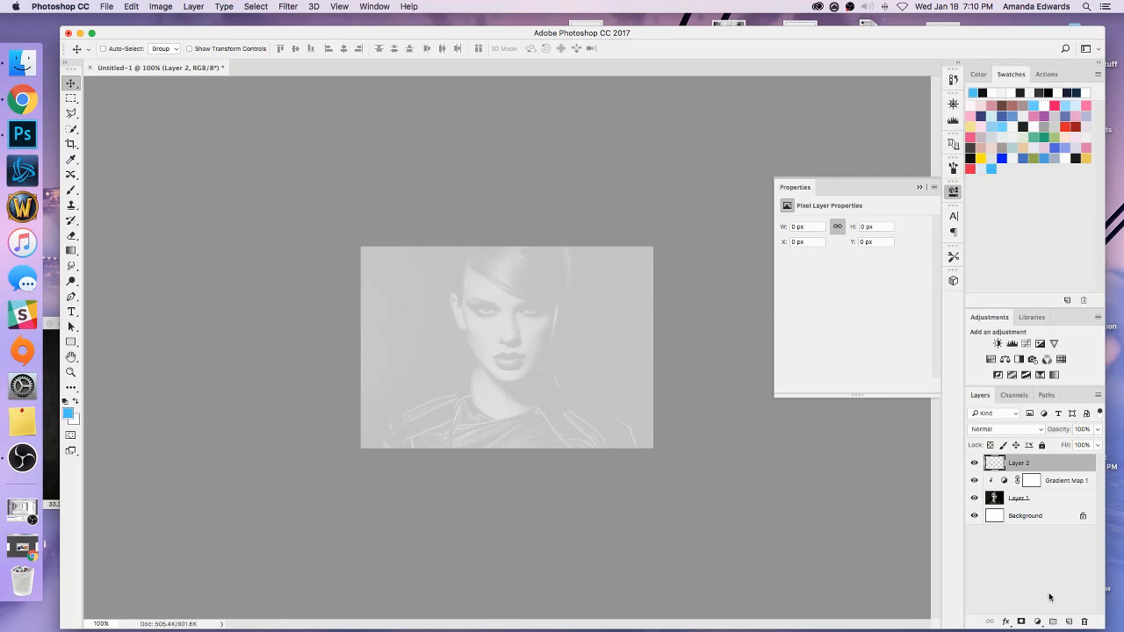
click(74, 251)
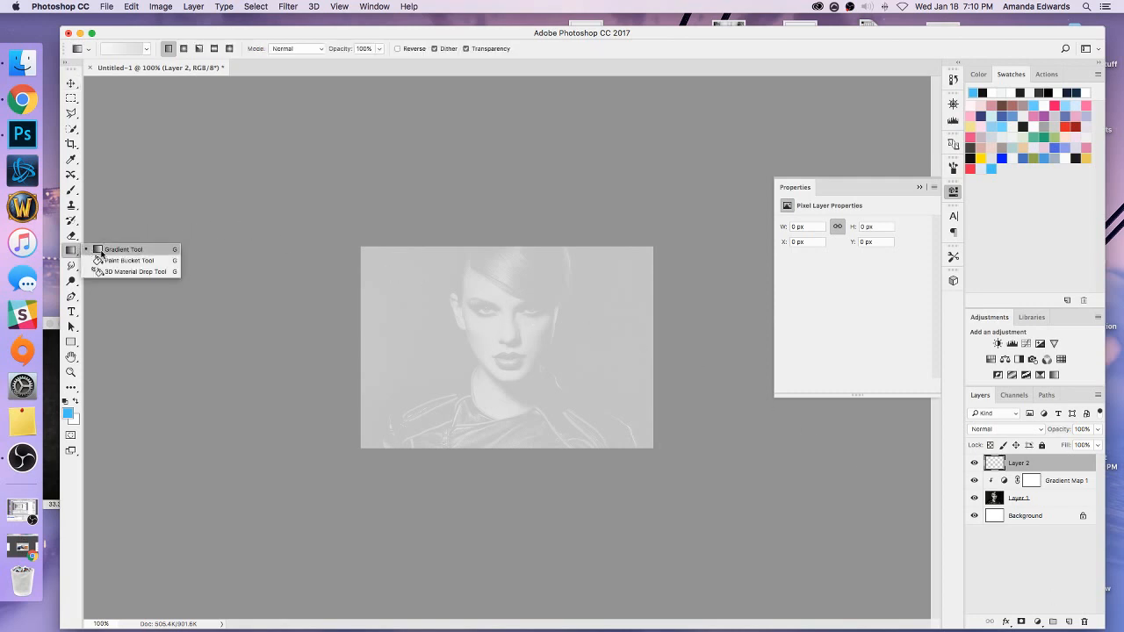
click(101, 251)
click(120, 49)
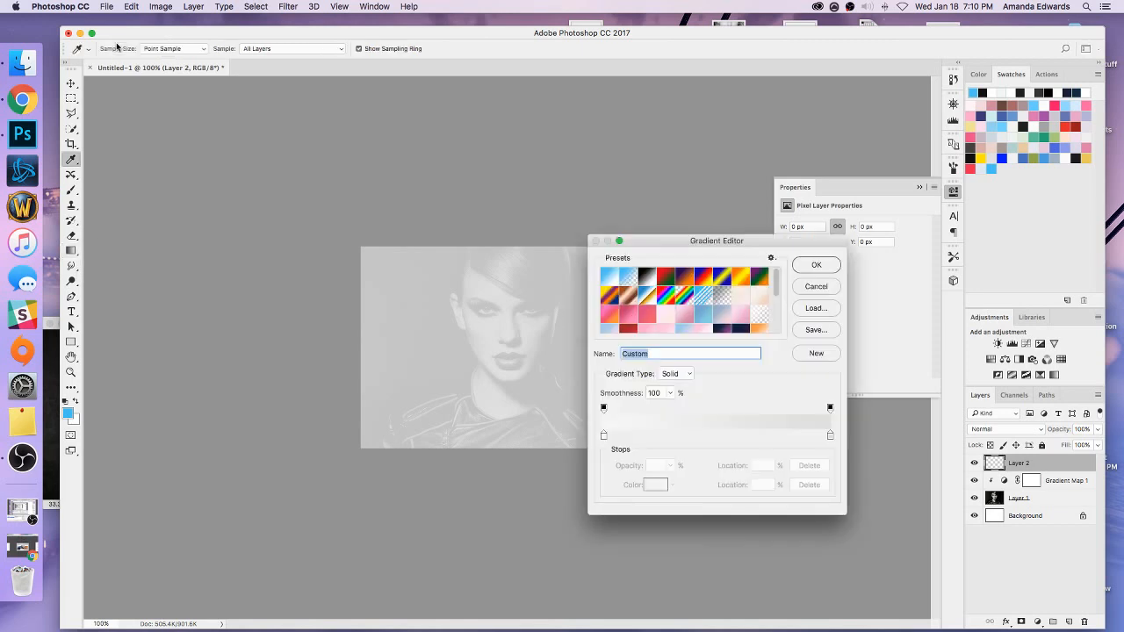
drag(647, 249, 604, 249)
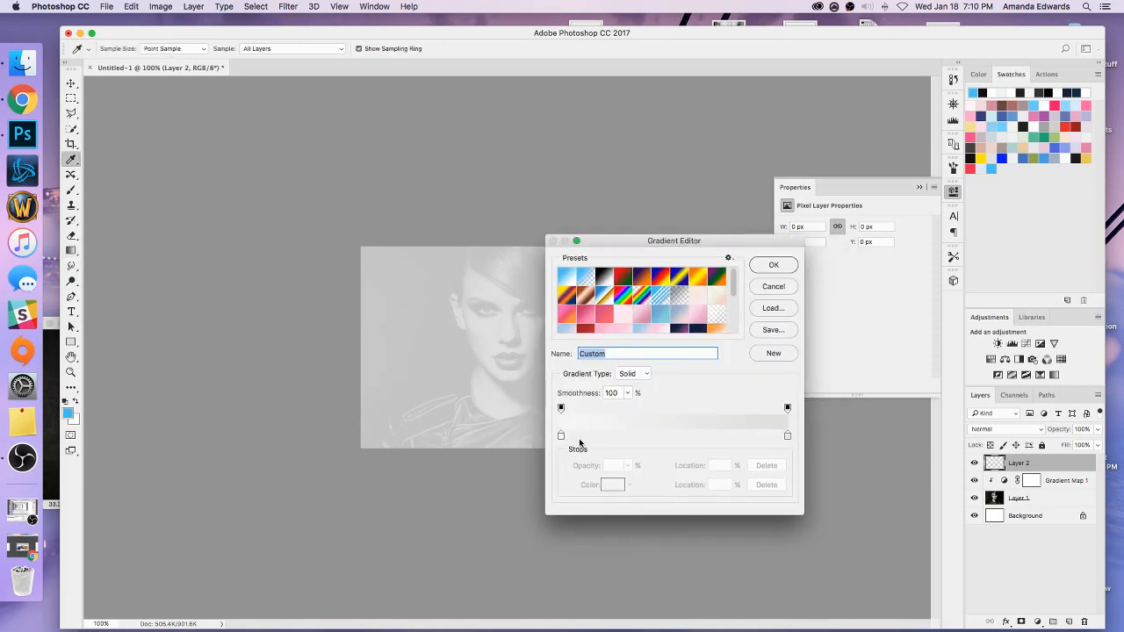
click(562, 436)
drag(563, 437, 673, 437)
click(715, 486)
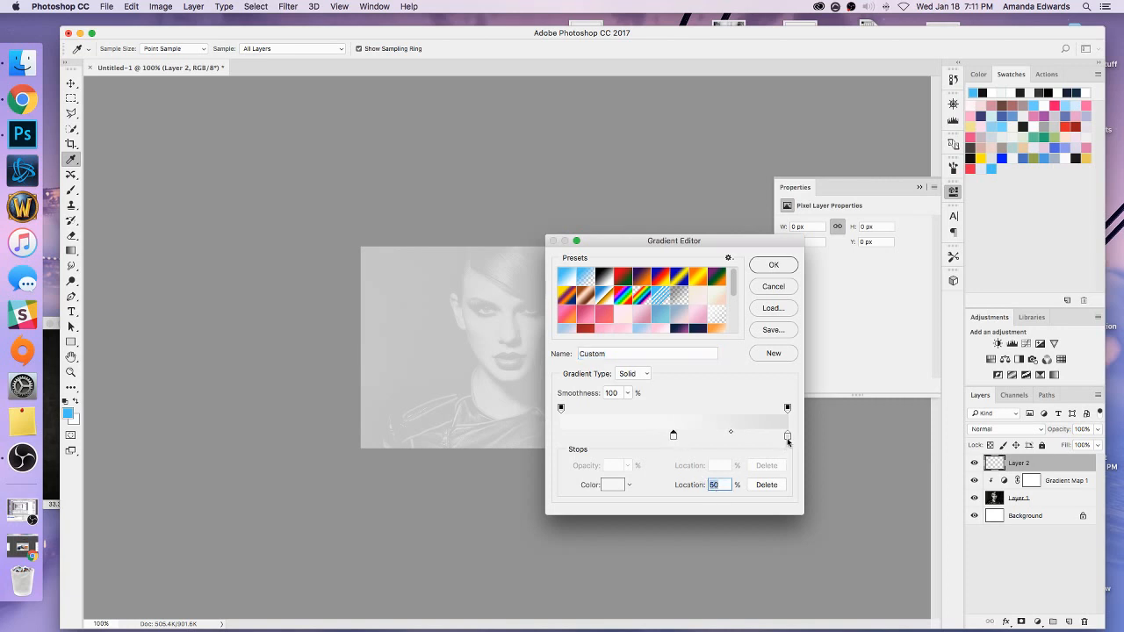
Set the color of the gradient's end stop to #e4e4e4.
double_click(788, 436)
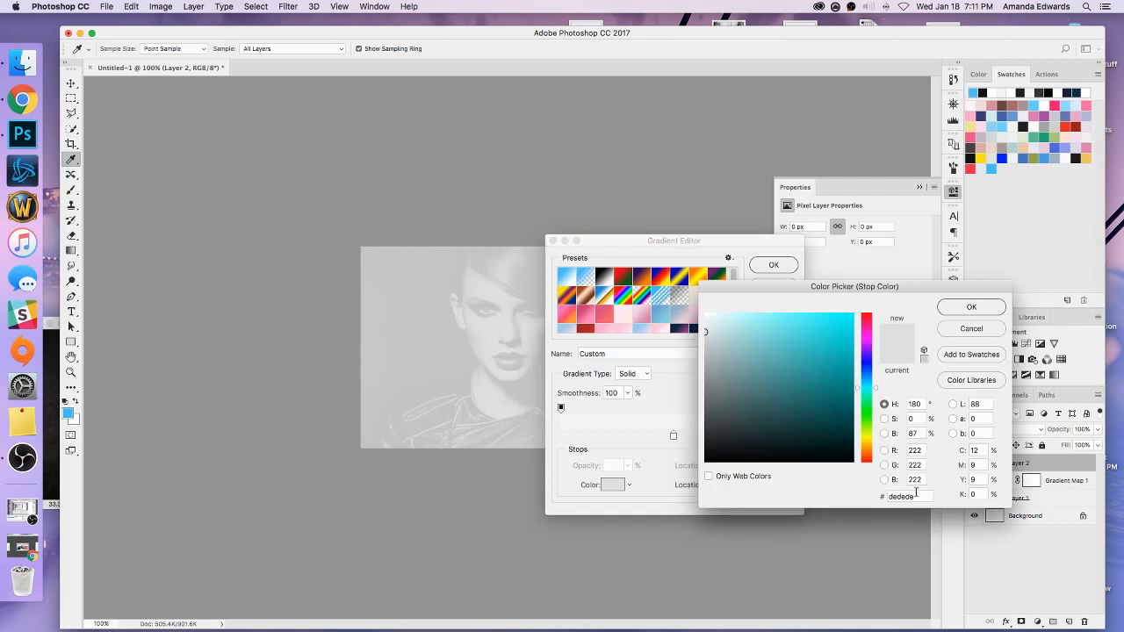
drag(916, 491, 870, 492)
text(e4e4e4)
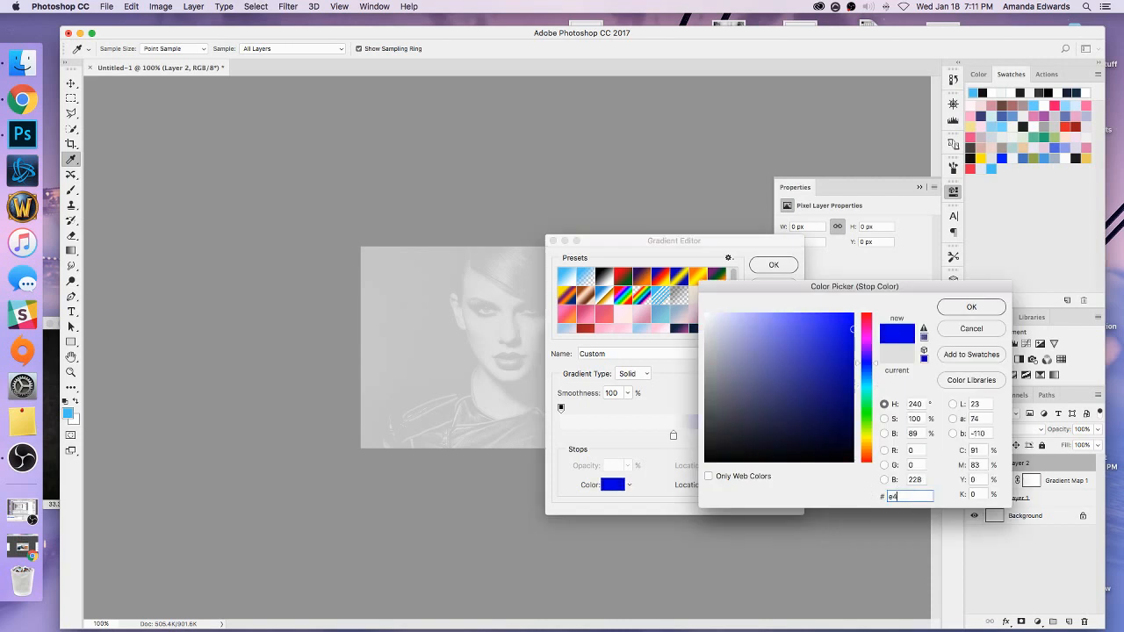
click(971, 307)
Set the color of the gradient's middle stop at 50% to #e4e4e4.
click(673, 435)
double_click(673, 436)
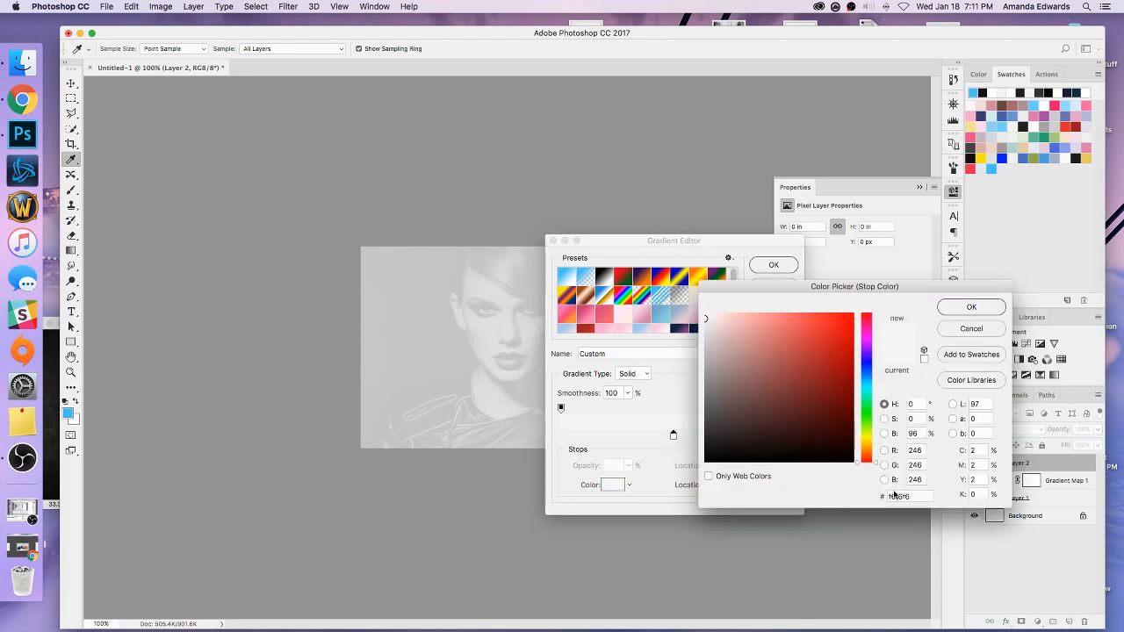
drag(915, 496, 870, 493)
text(e4e4e4)
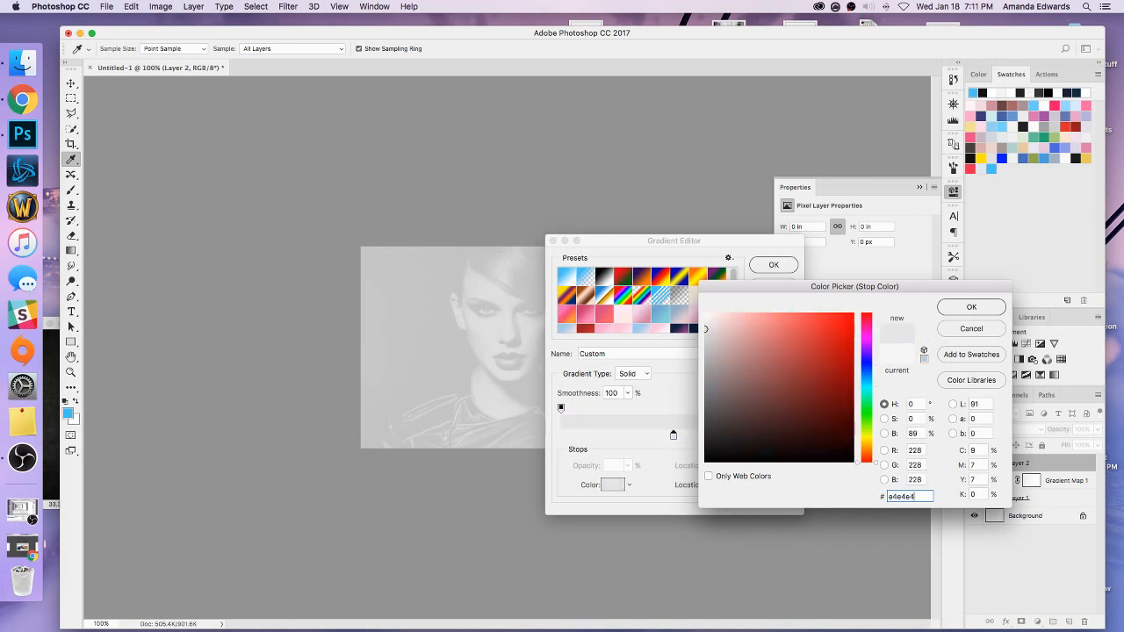
click(958, 313)
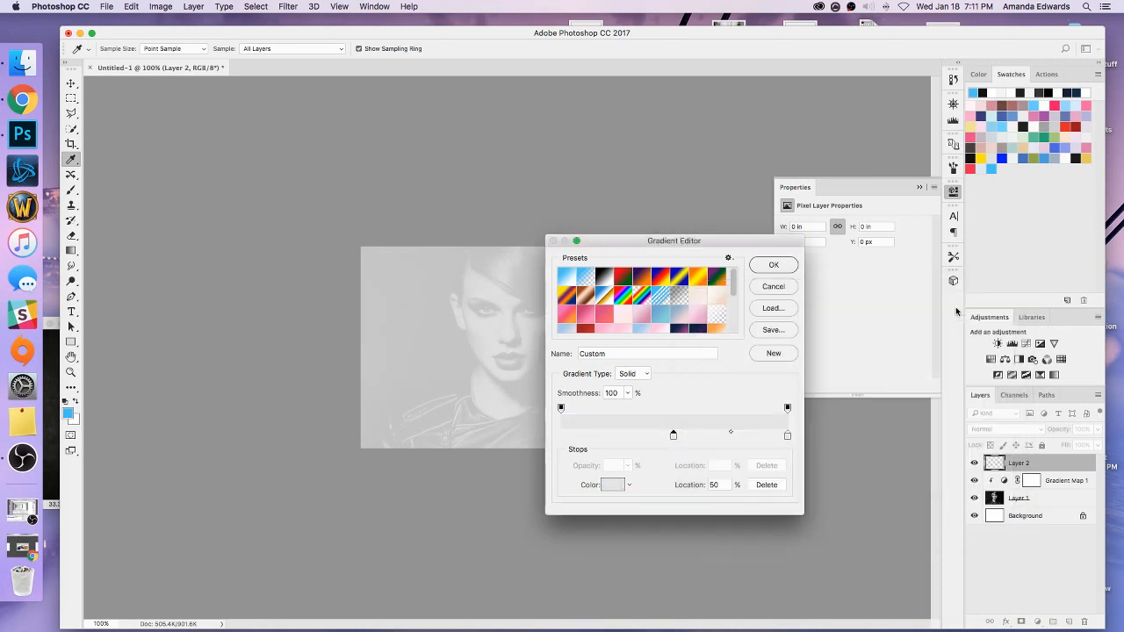
Add a color stop at the gradient's start and a 0% opacity stop at 50%, and accept the gradient.
click(639, 436)
drag(639, 436, 546, 437)
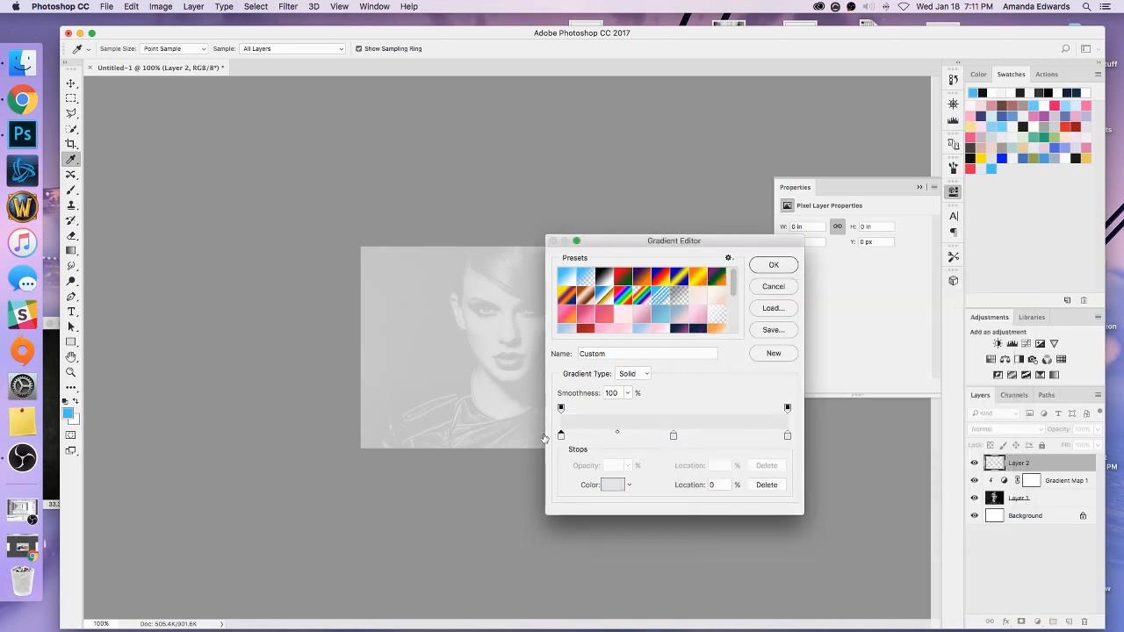
click(674, 411)
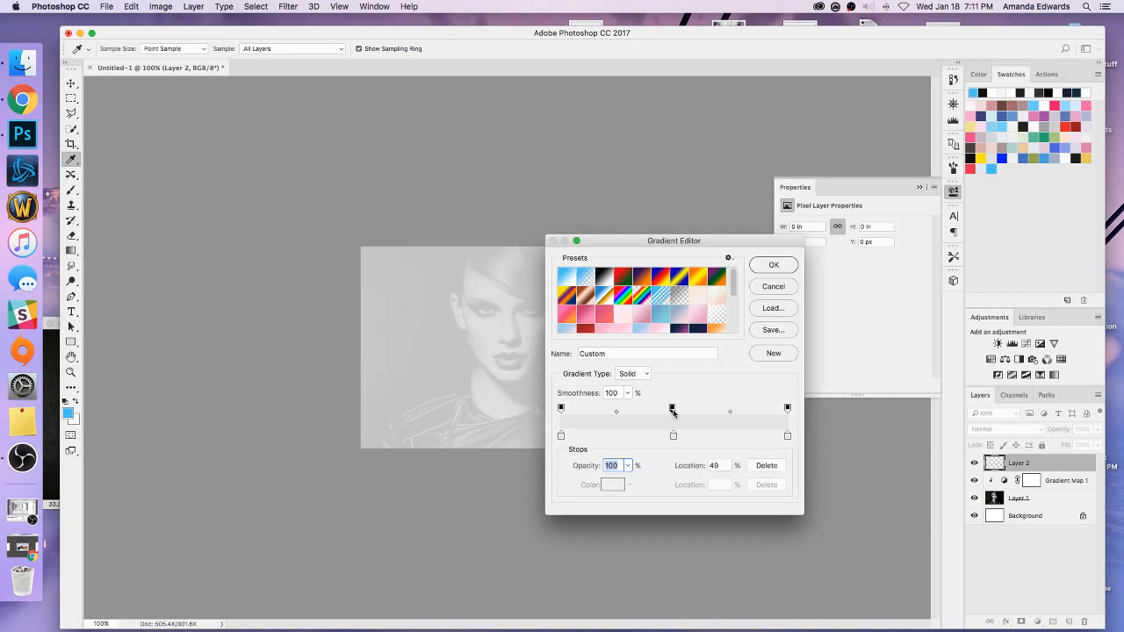
drag(672, 412, 674, 412)
click(627, 465)
drag(604, 485, 561, 484)
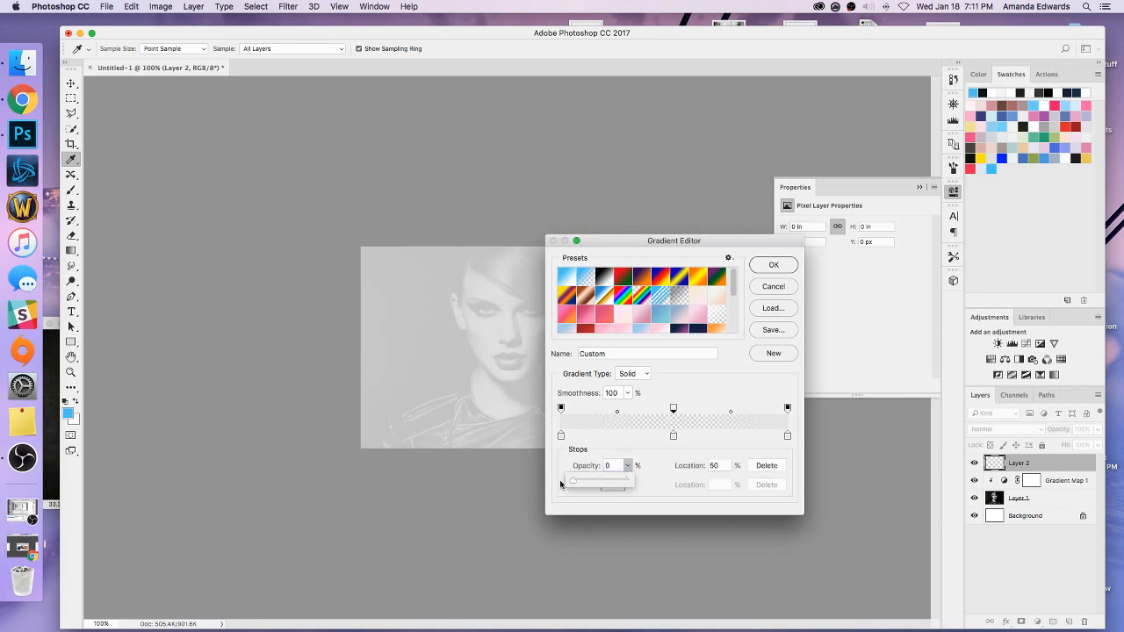
click(763, 265)
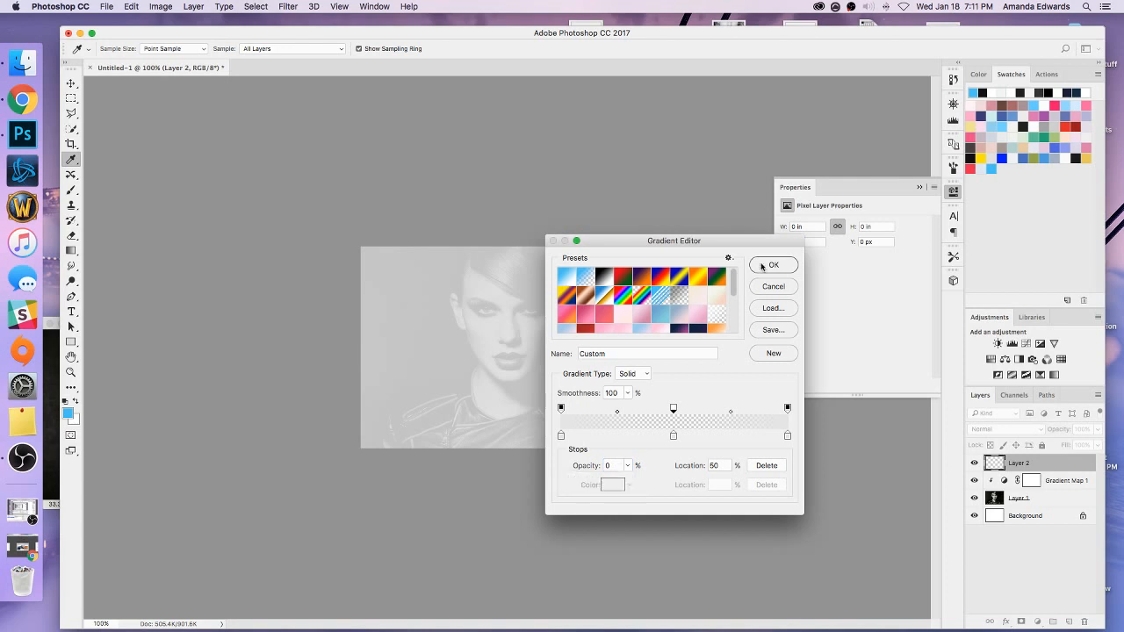
click(763, 265)
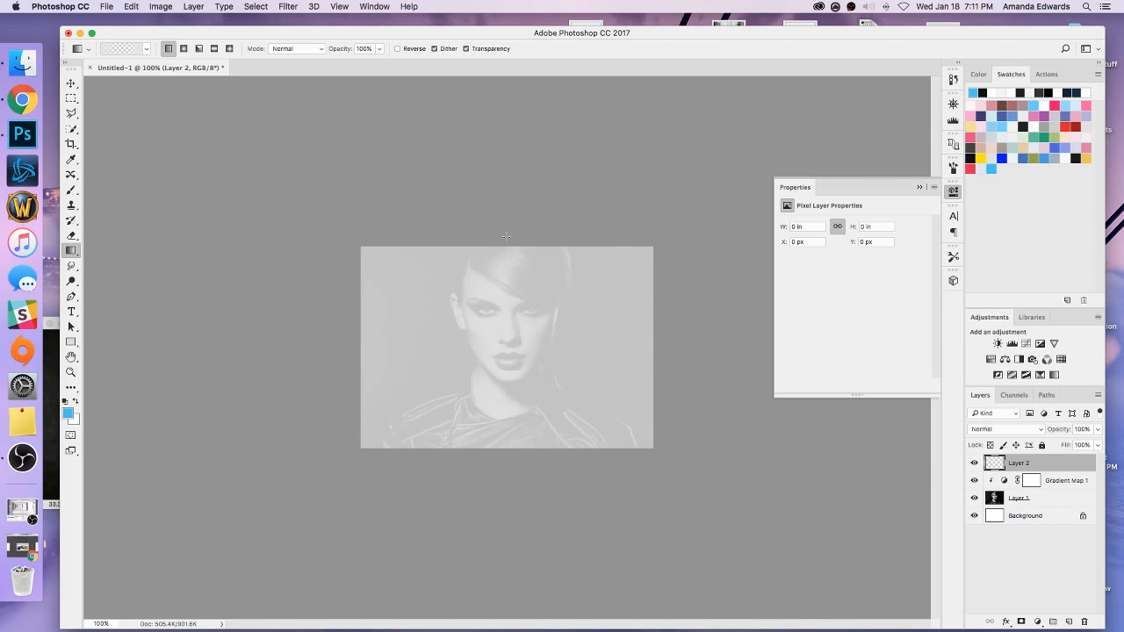
Apply the gradient vertically from the top edge to the bottom edge of the canvas on Layer 2 and set the layer's opacity to 90%.
drag(506, 241, 506, 452)
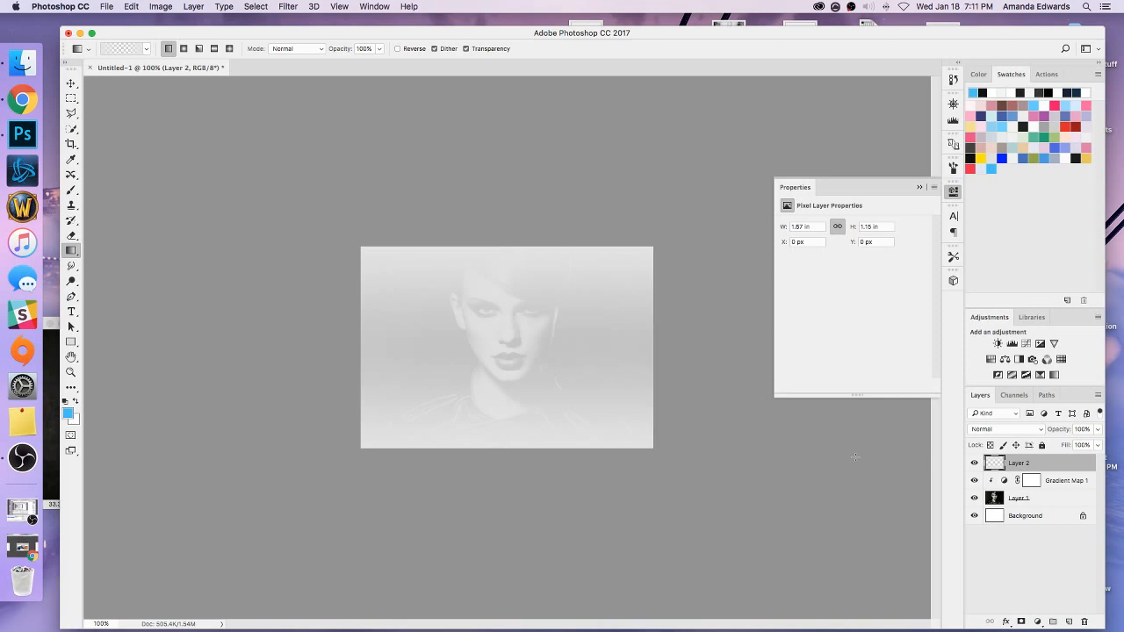
click(1064, 428)
text(80)
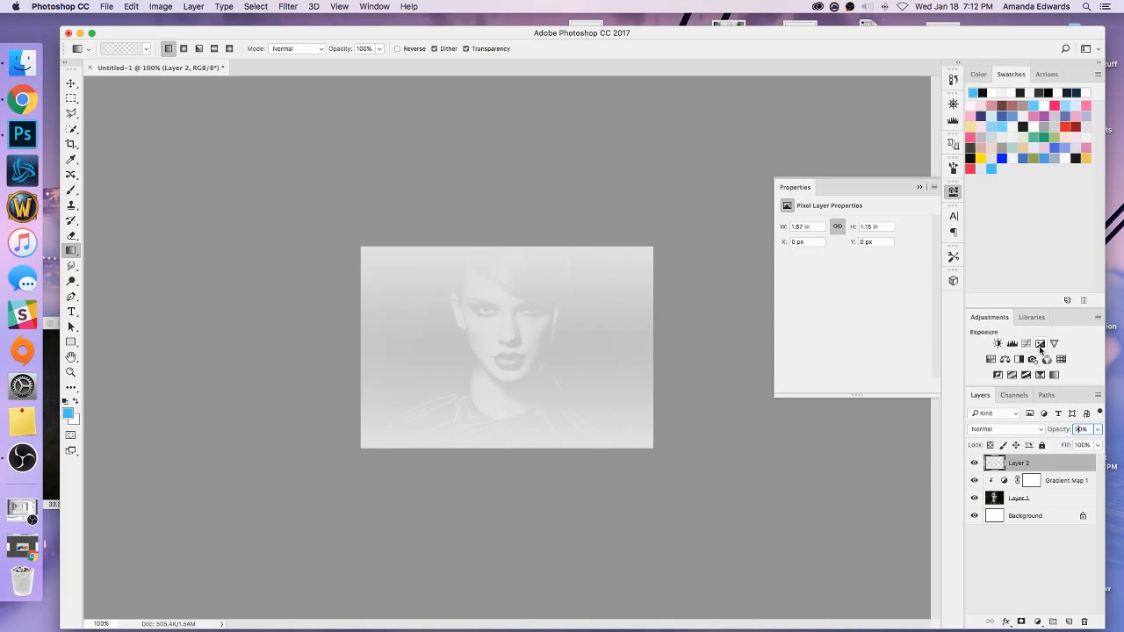
Add an Exposure adjustment layer above Layer 2 with a gamma correction of 0.55.
click(1041, 350)
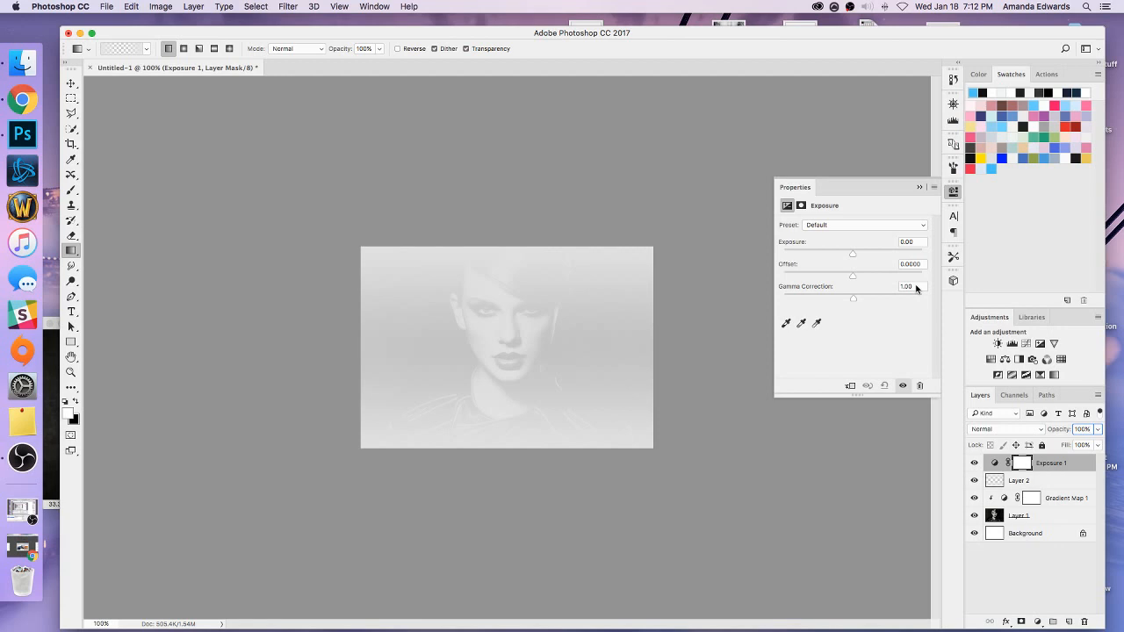
click(918, 287)
text(.55)
click(920, 188)
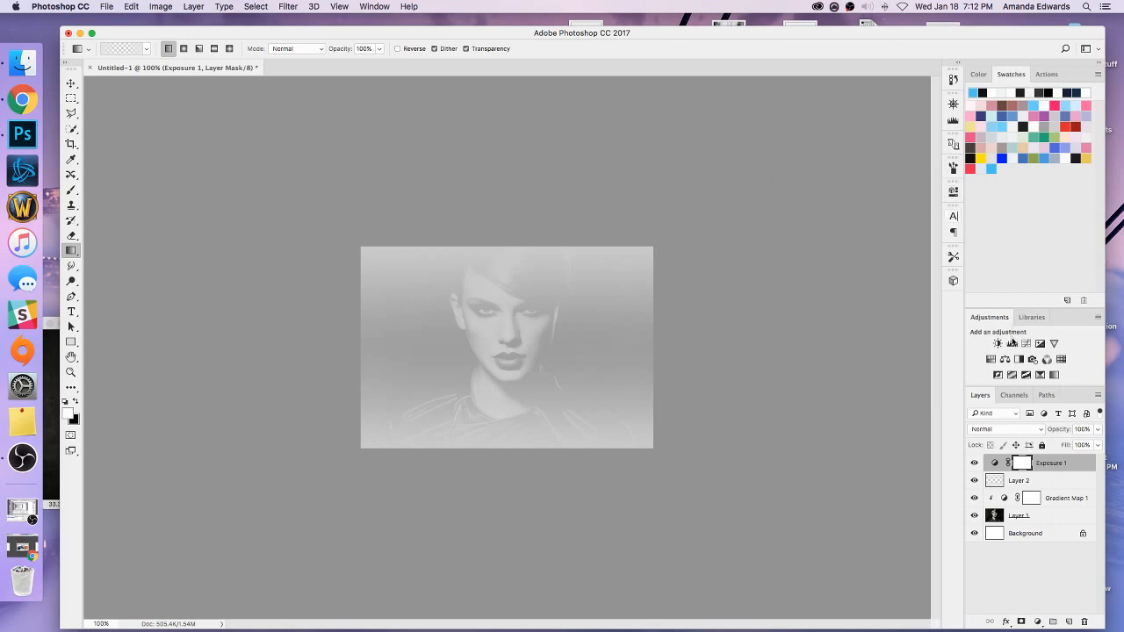
Add a Selective Color adjustment layer and set Black to -100% for the Whites.
click(1054, 375)
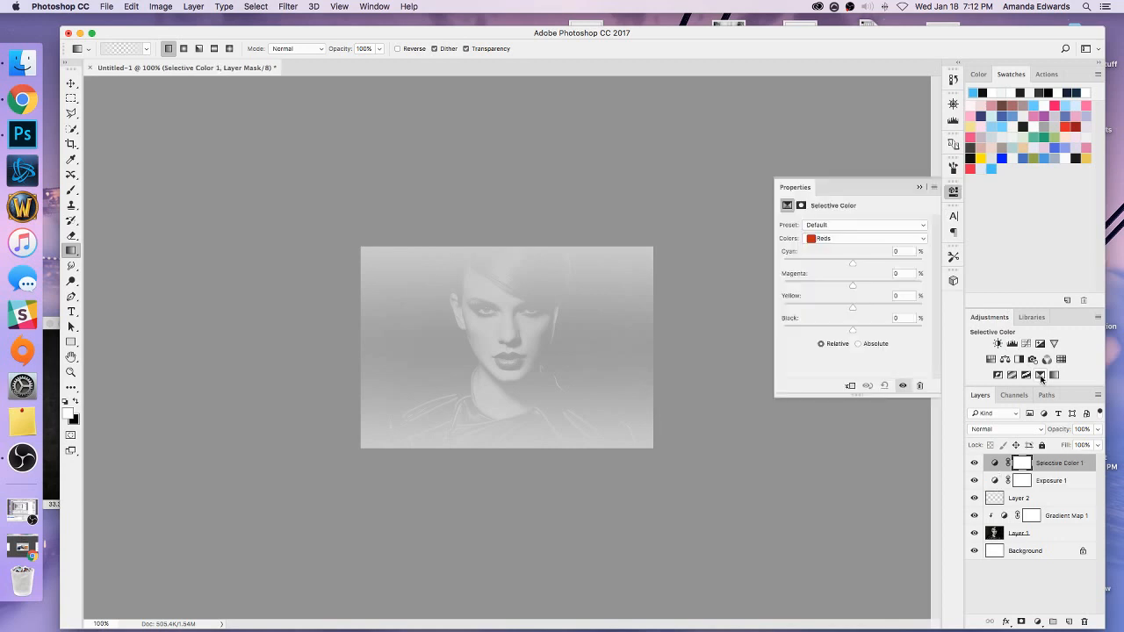
click(873, 238)
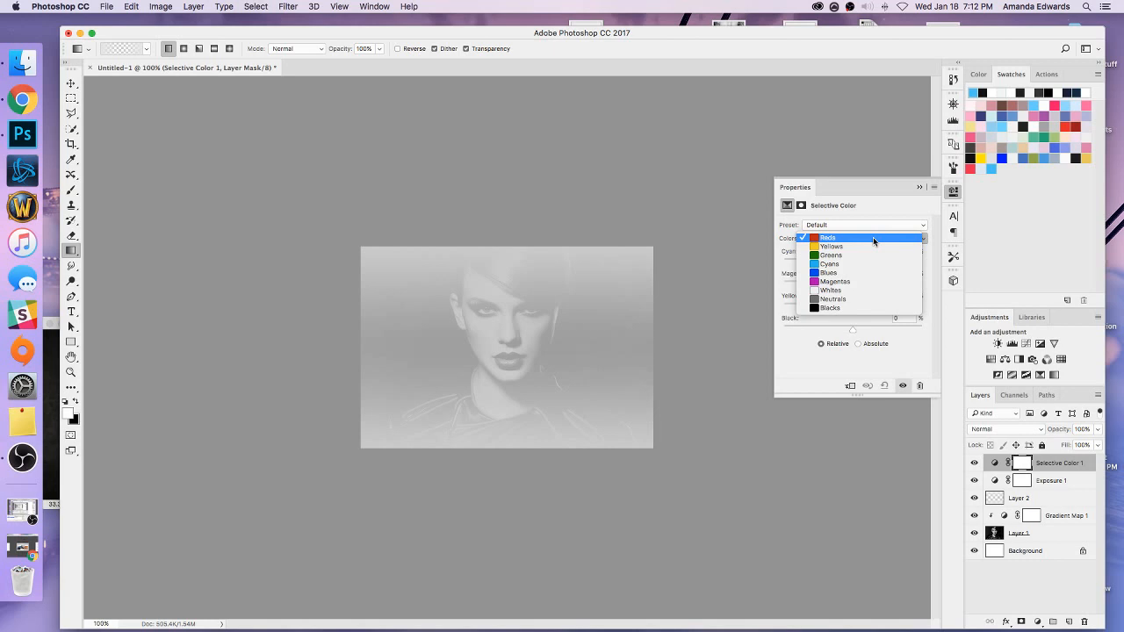
click(868, 290)
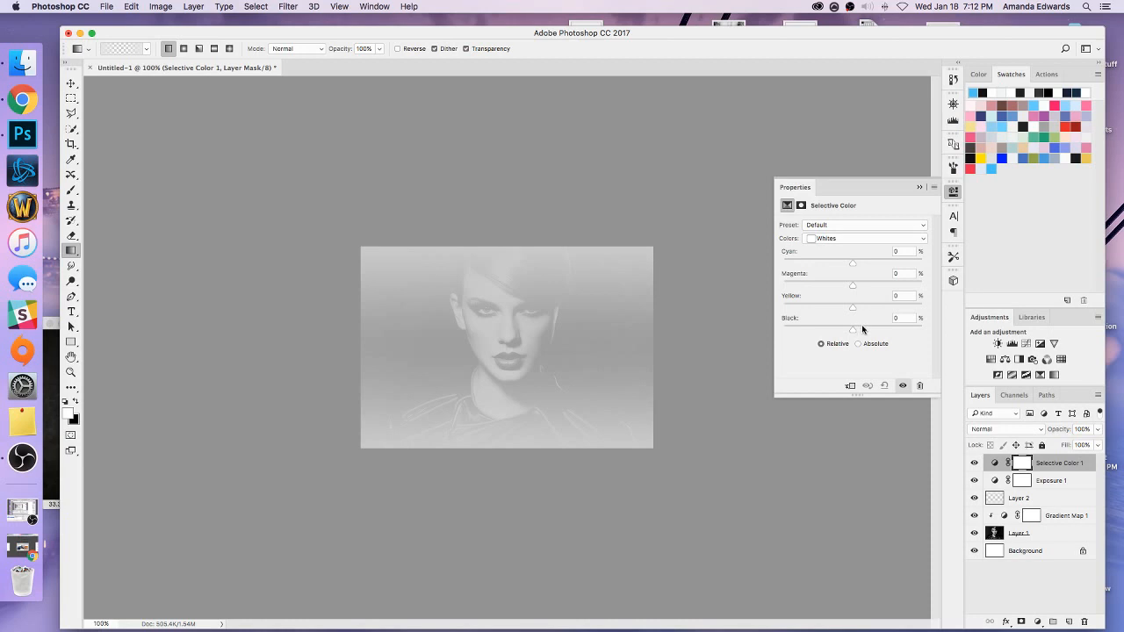
click(891, 315)
text(-100)
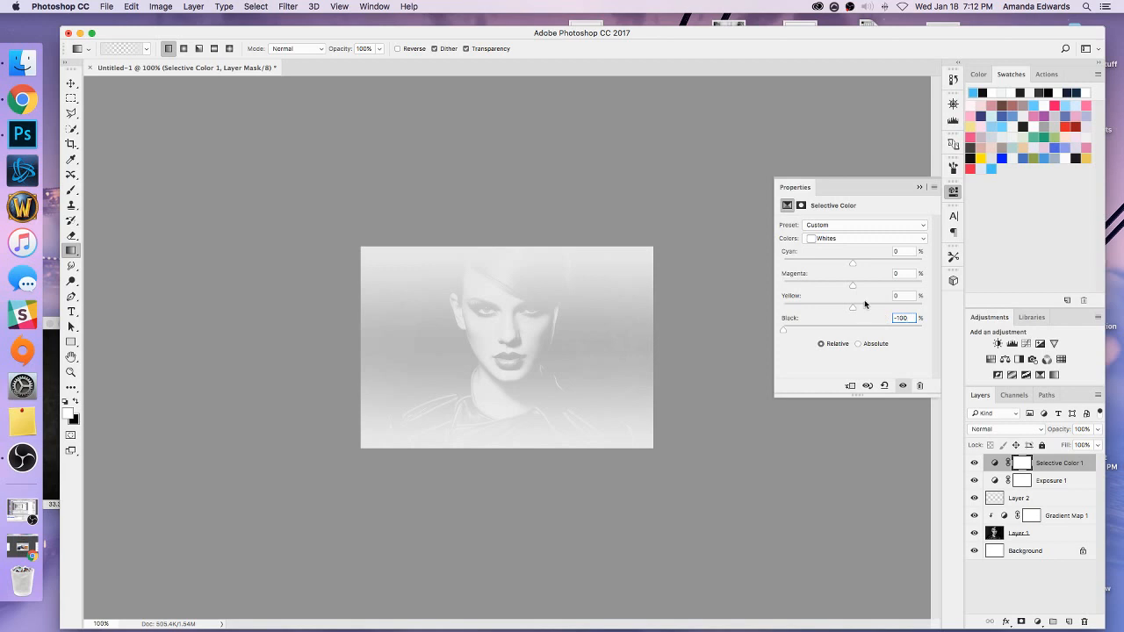
click(919, 187)
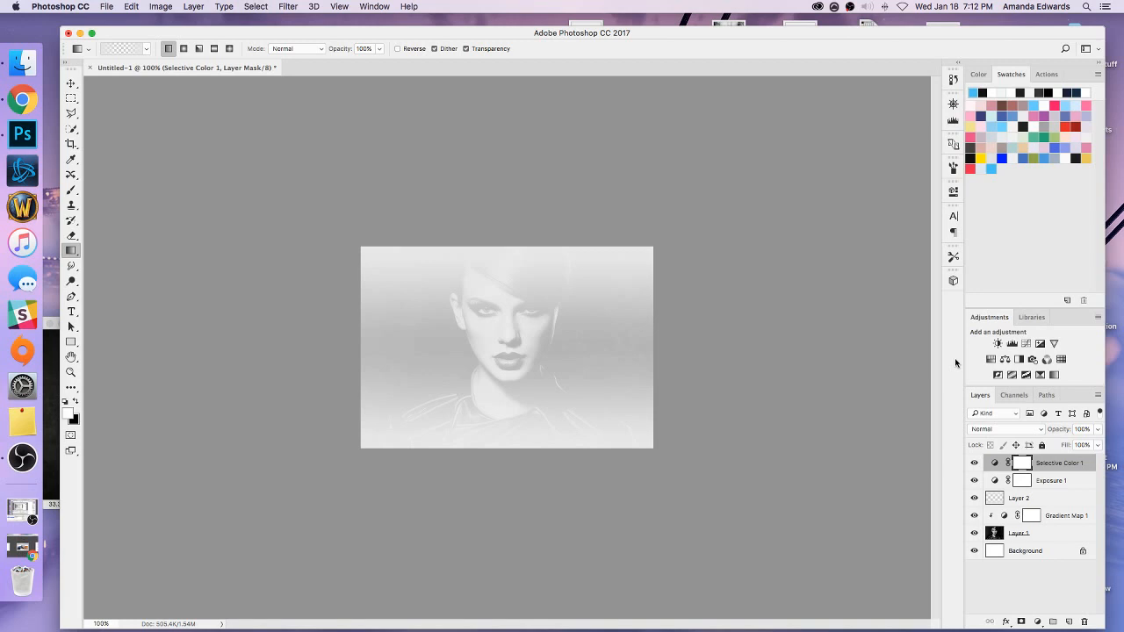
Add a Curves adjustment layer with a curve point at input 109 and output 119.
click(1026, 344)
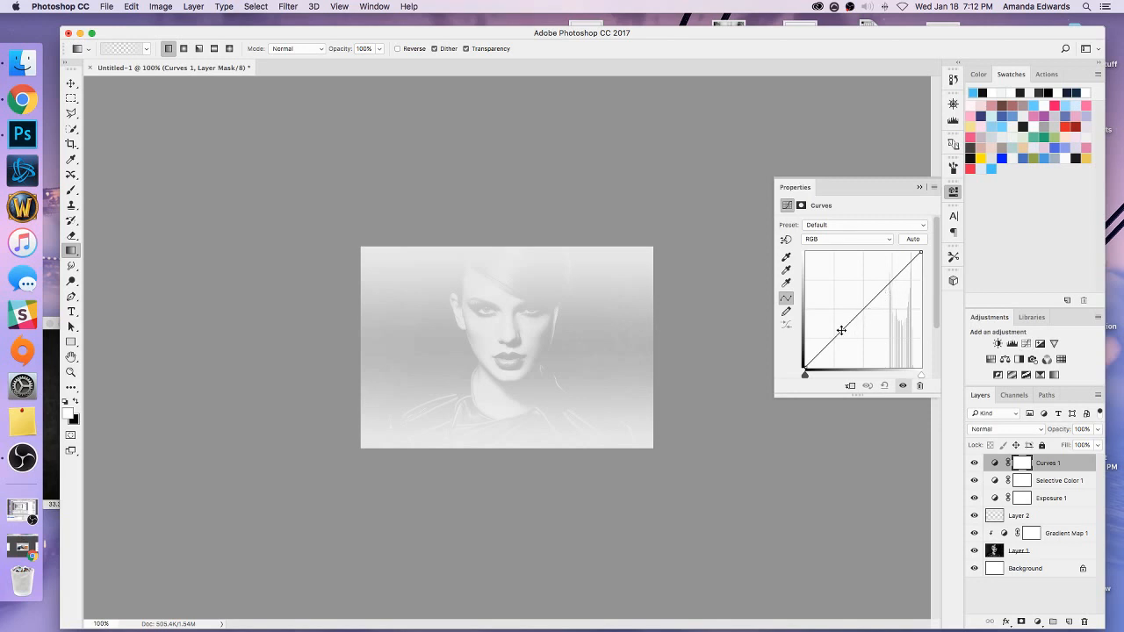
scroll(936, 311, down, 2)
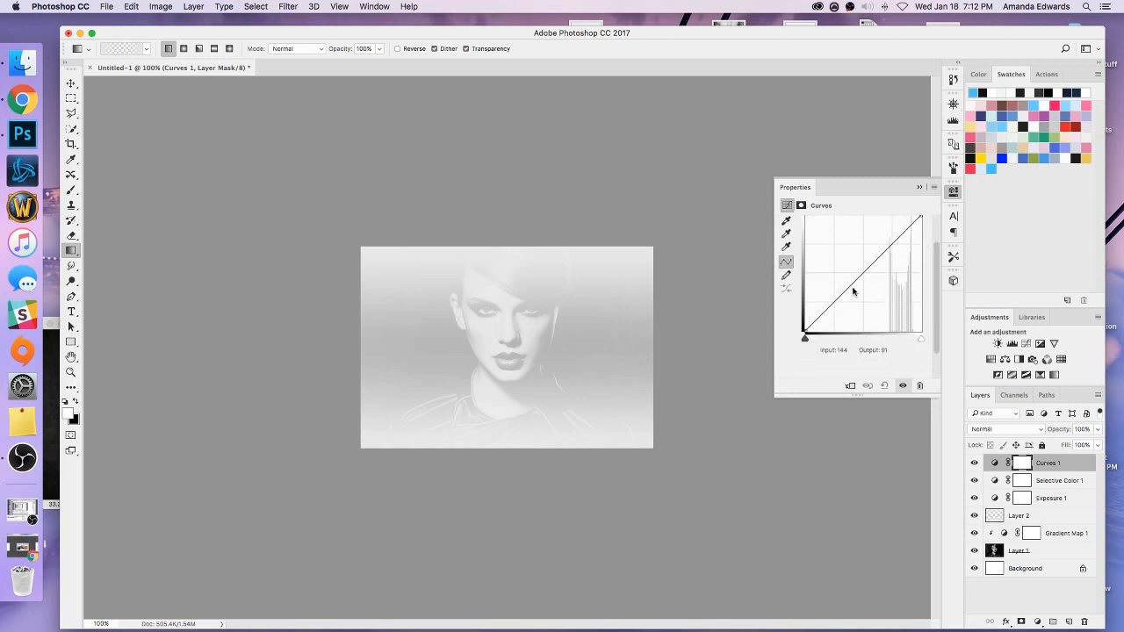
drag(850, 288, 850, 280)
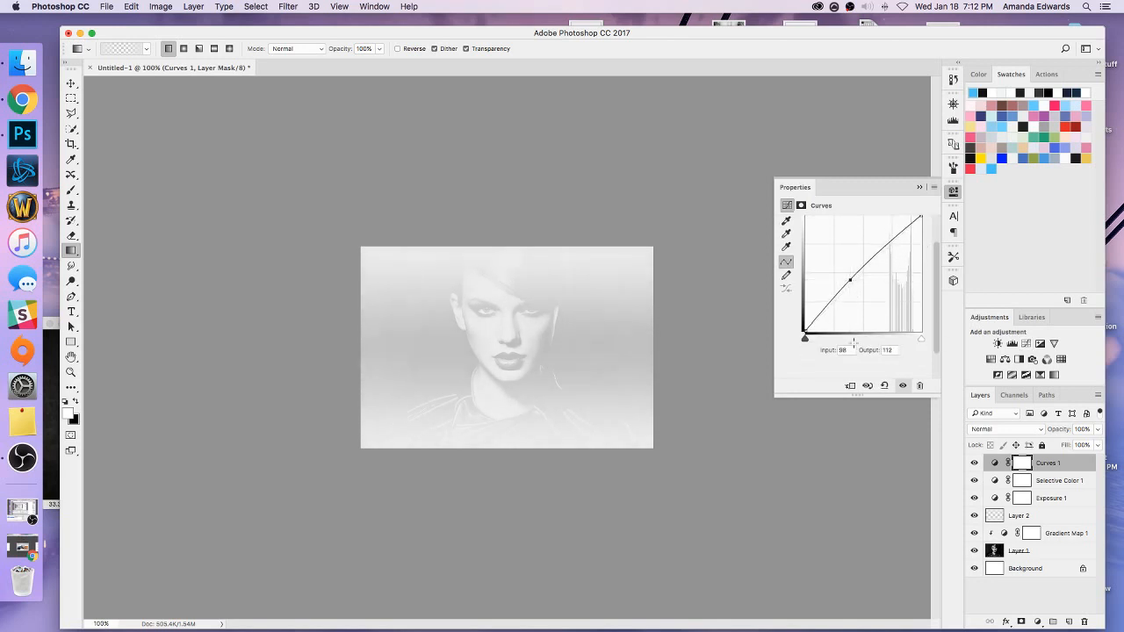
drag(845, 350, 831, 351)
text(109)
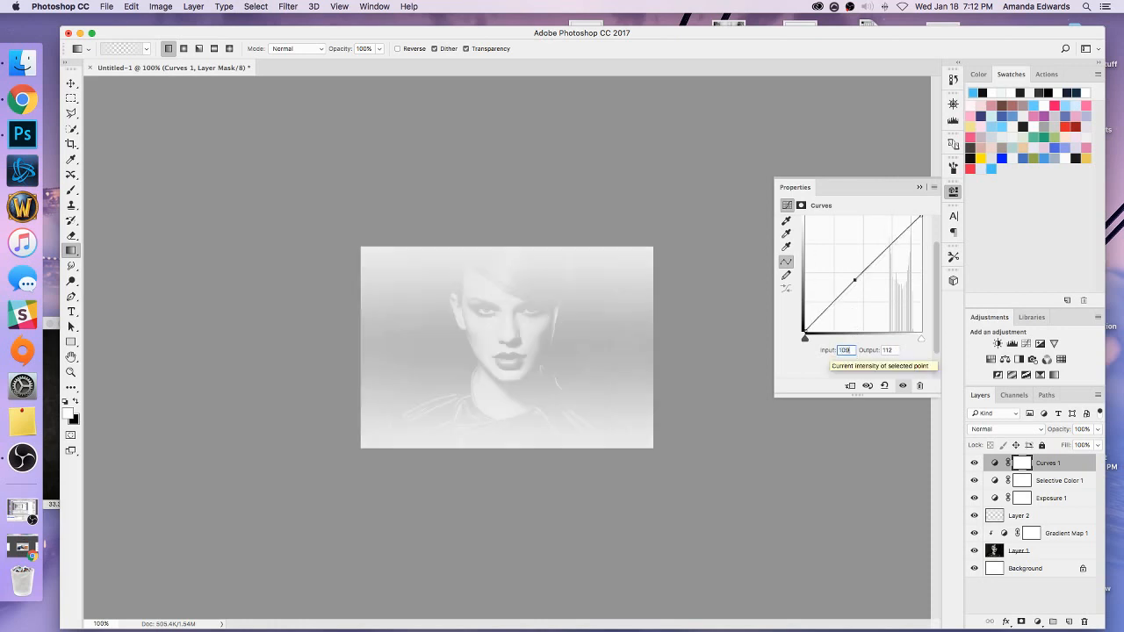
drag(895, 351, 873, 351)
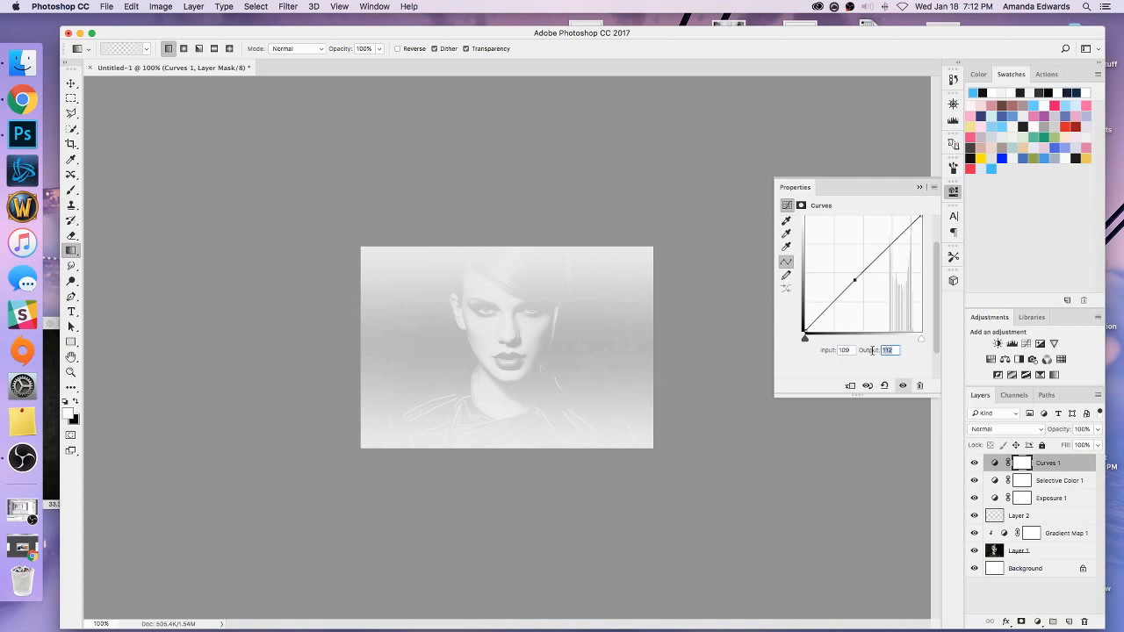
text(119)
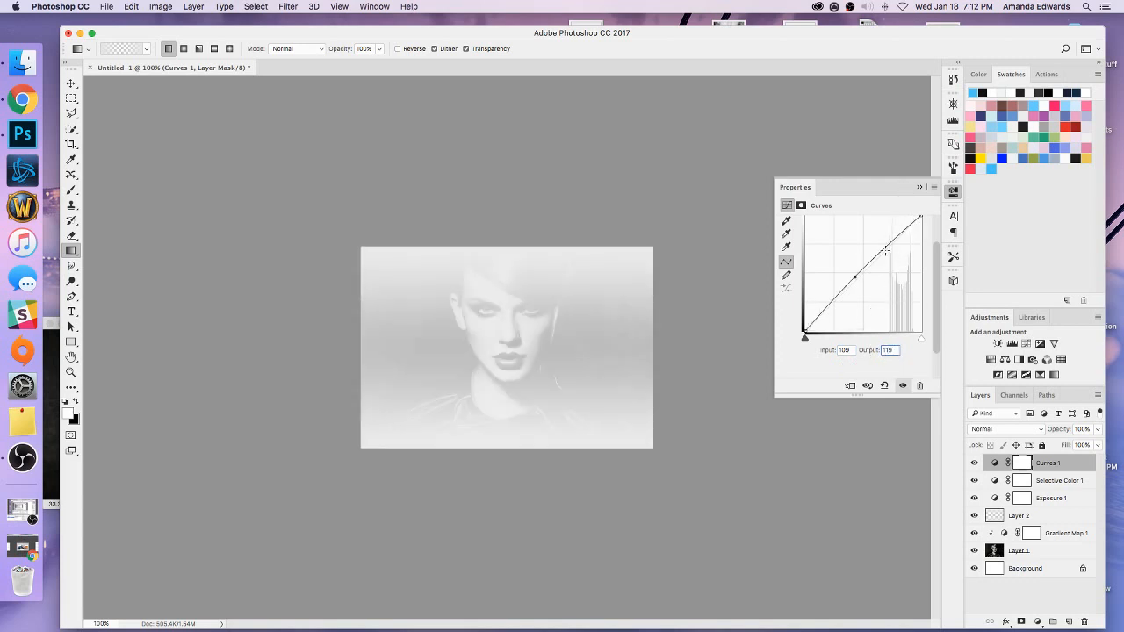
Add a second, brighter point to the curve at input 176 and output 183.
click(887, 243)
click(846, 350)
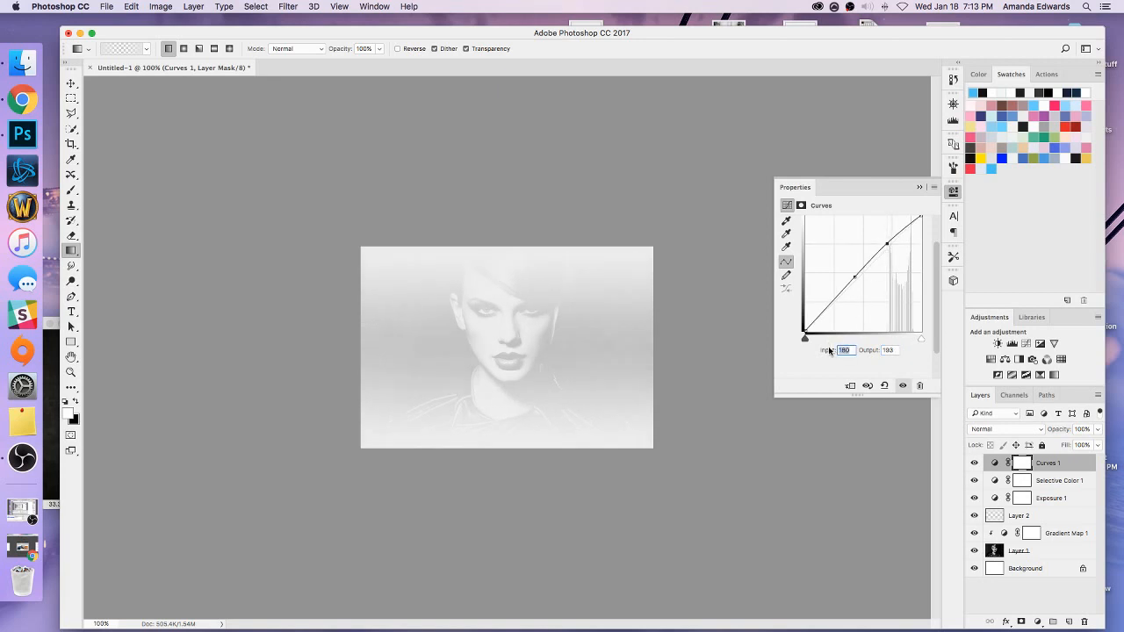
text(1)
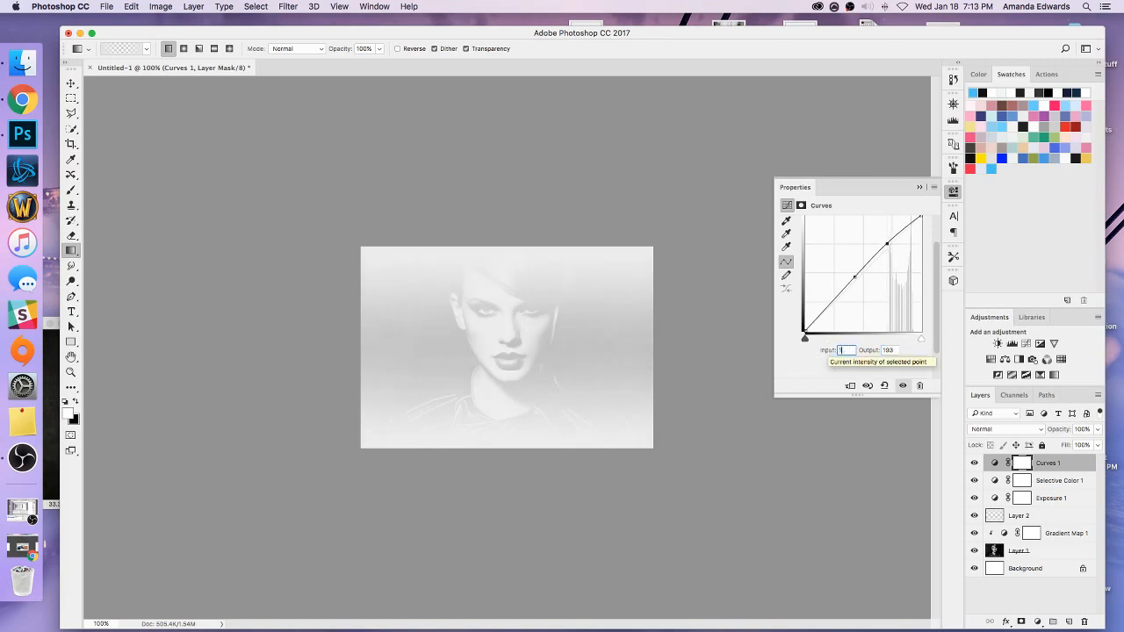
text(76)
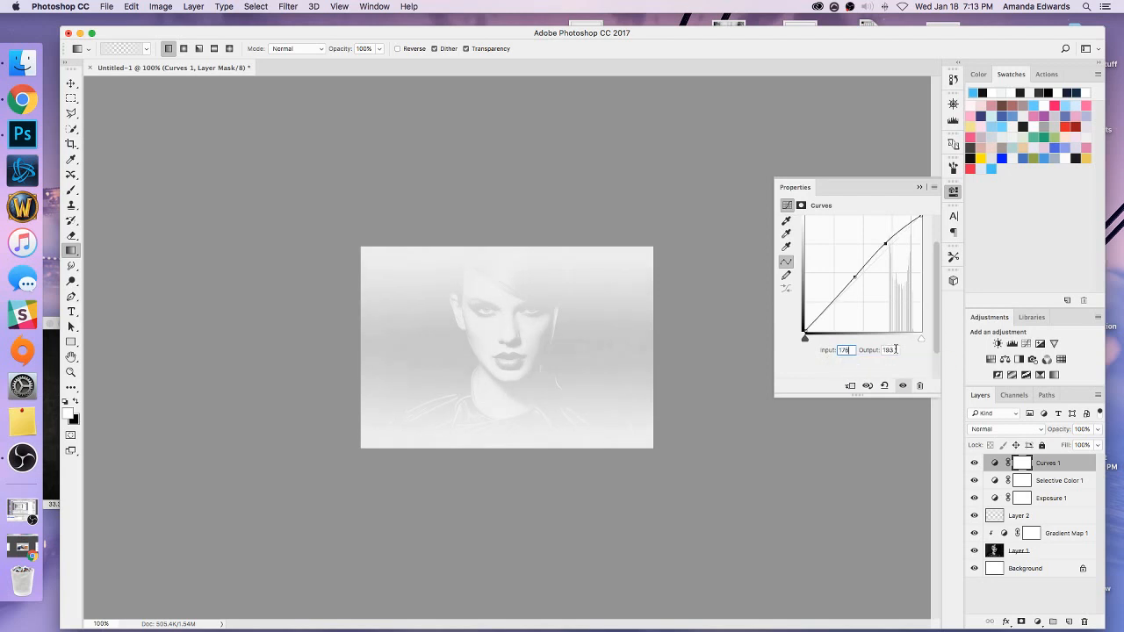
key(Tab)
text(183)
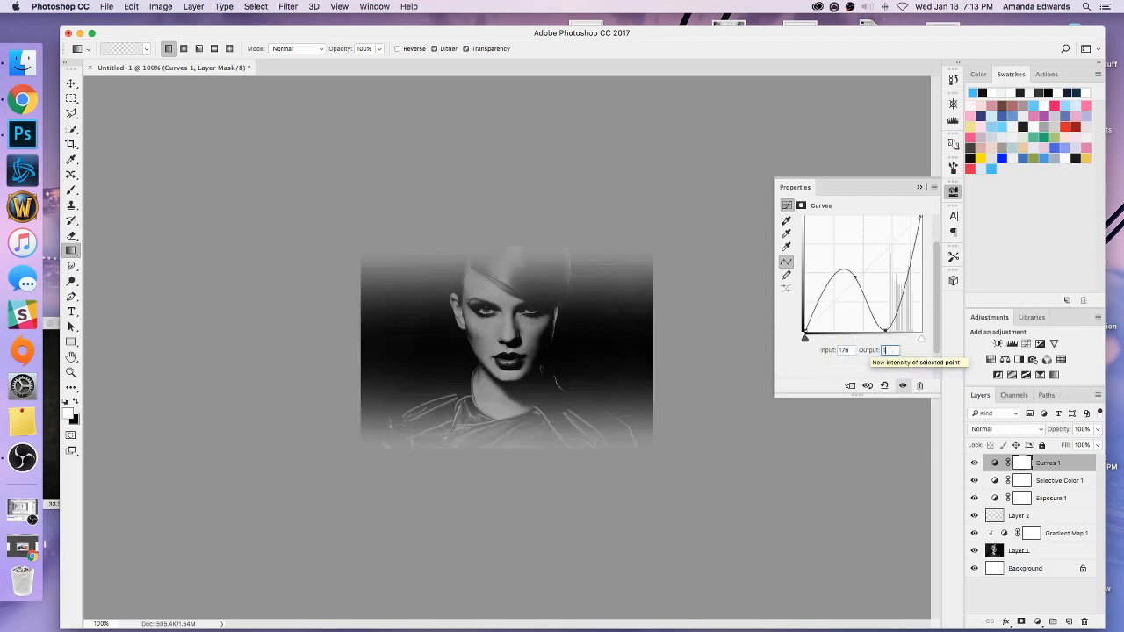
click(920, 187)
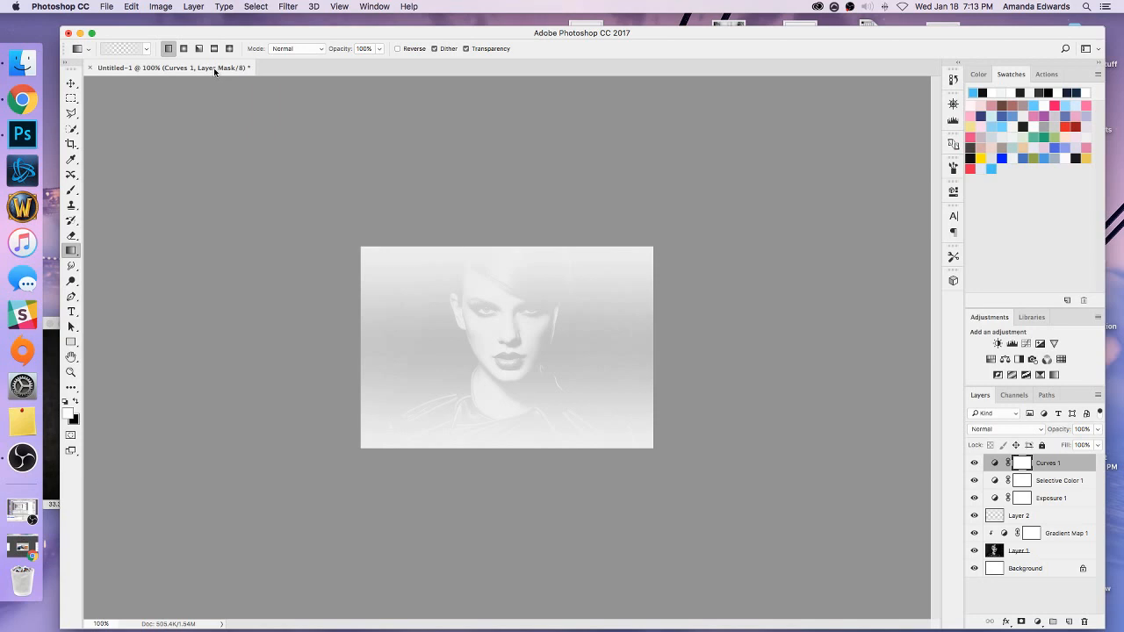
Set the opacity of the portrait layer, Layer 1, to 20%.
click(1000, 557)
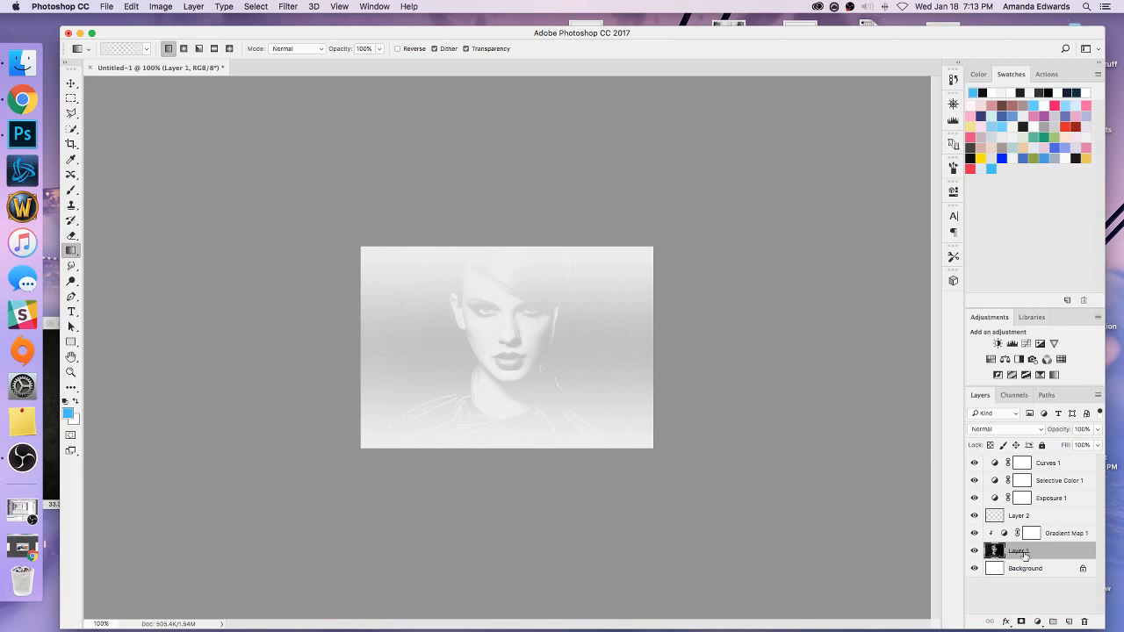
click(1083, 429)
text(0)
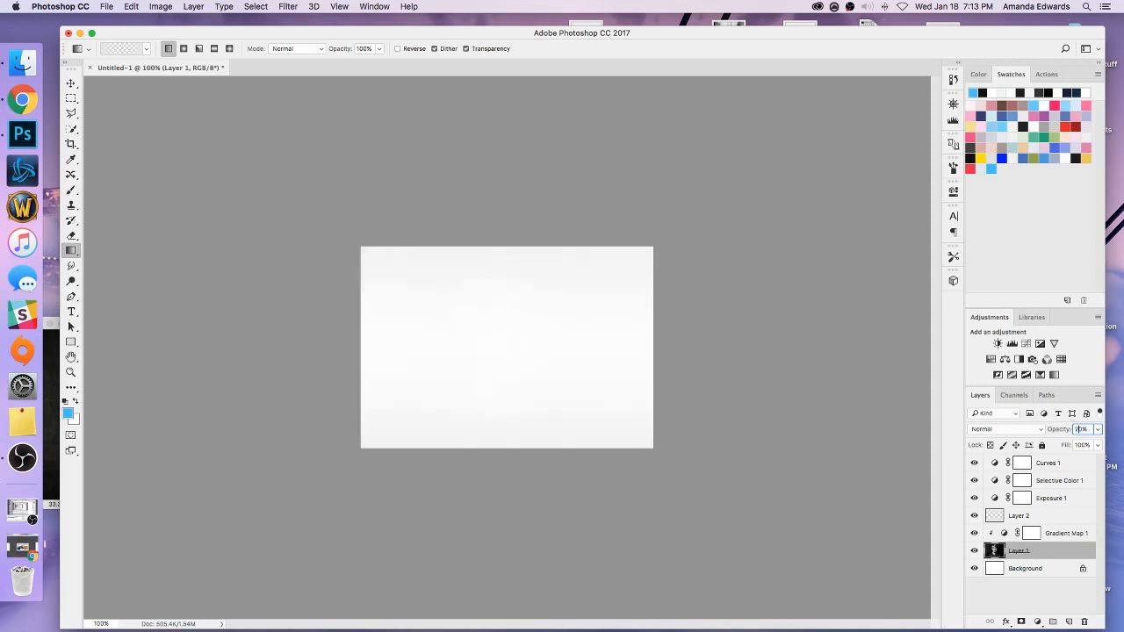
Select the Background layer and set the foreground color to #797979.
click(1023, 569)
click(979, 74)
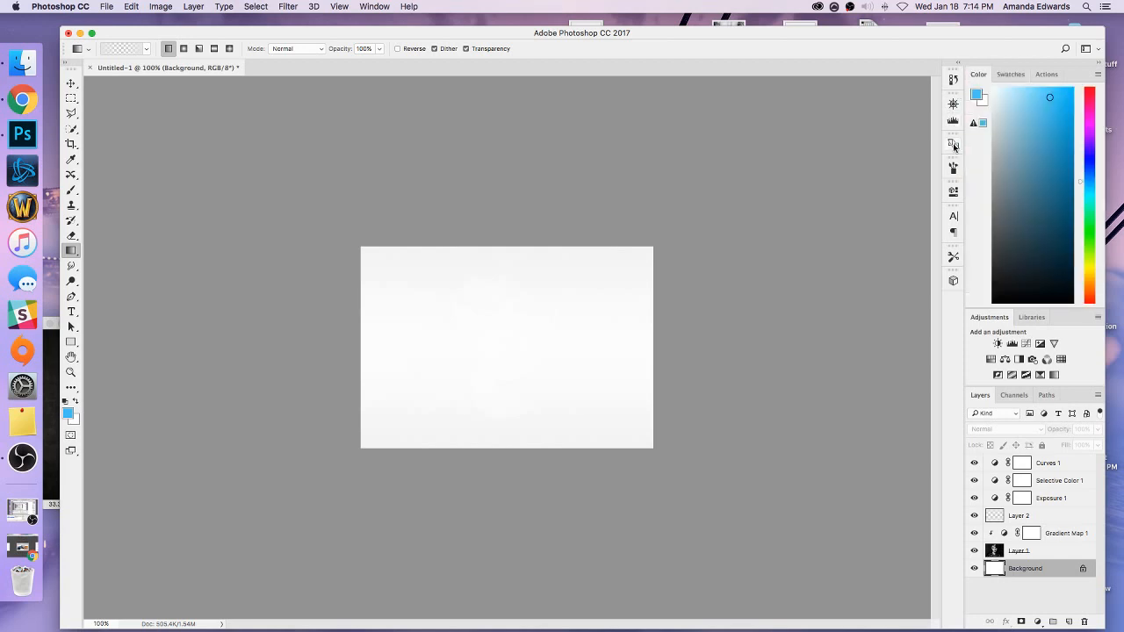
click(976, 95)
text(000000)
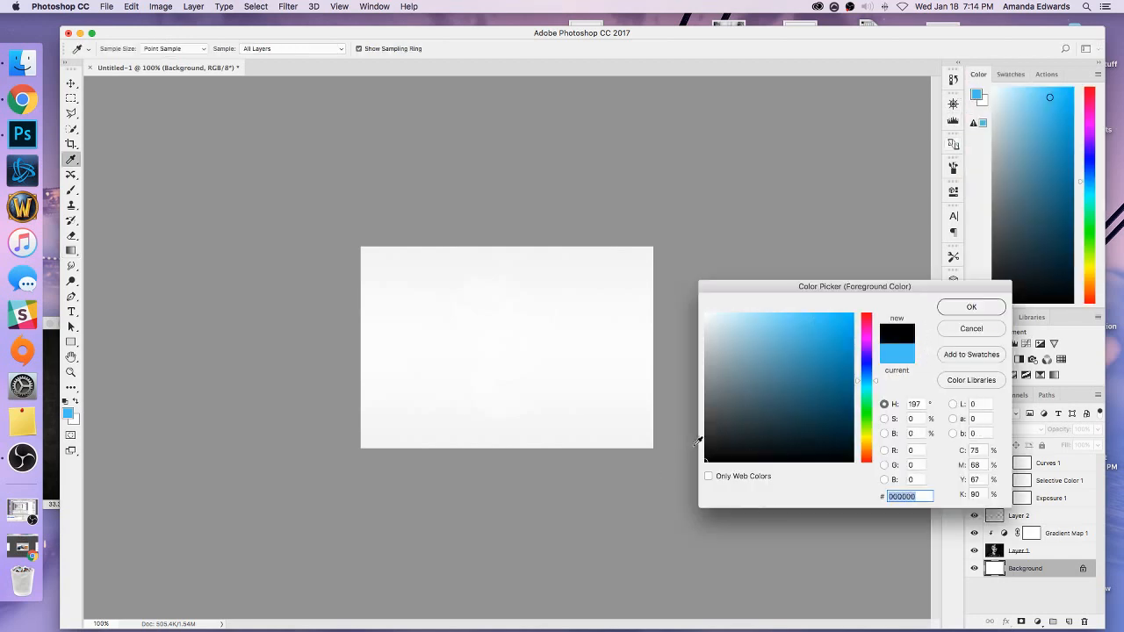
text(888888)
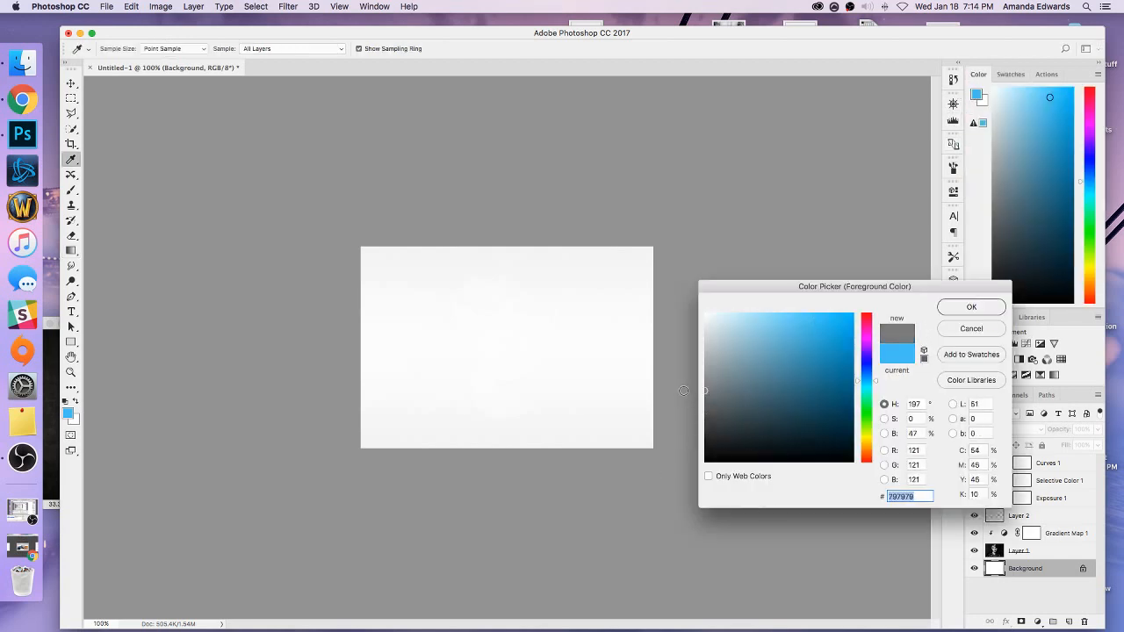
click(972, 306)
Restore the portrait layer's opacity to 100%.
click(992, 550)
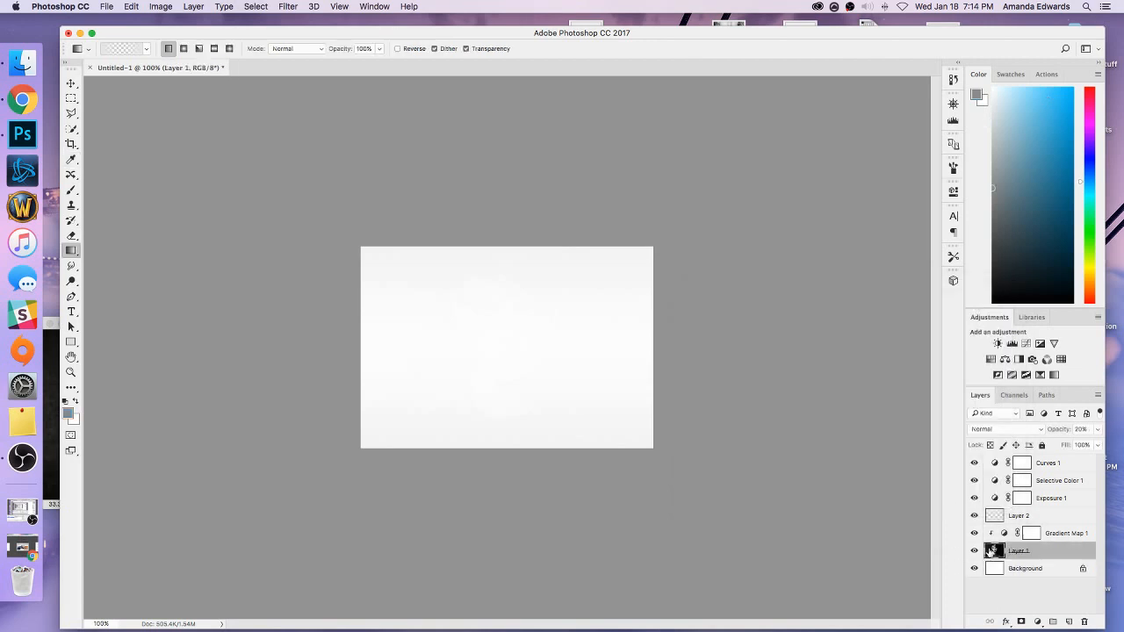
drag(1097, 429, 1108, 449)
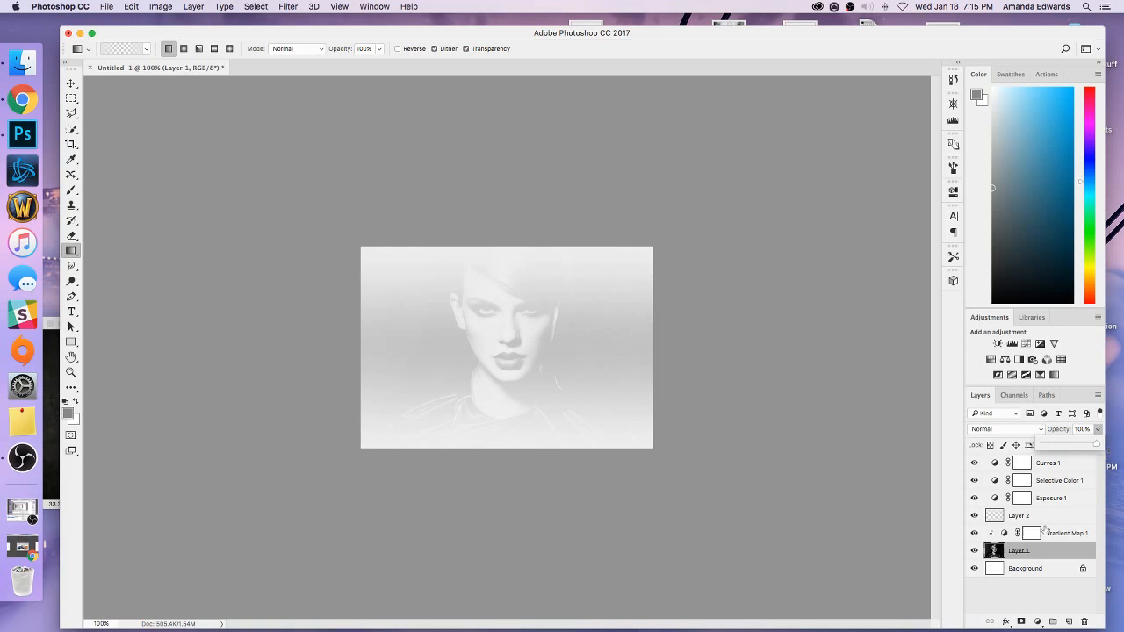
click(1098, 430)
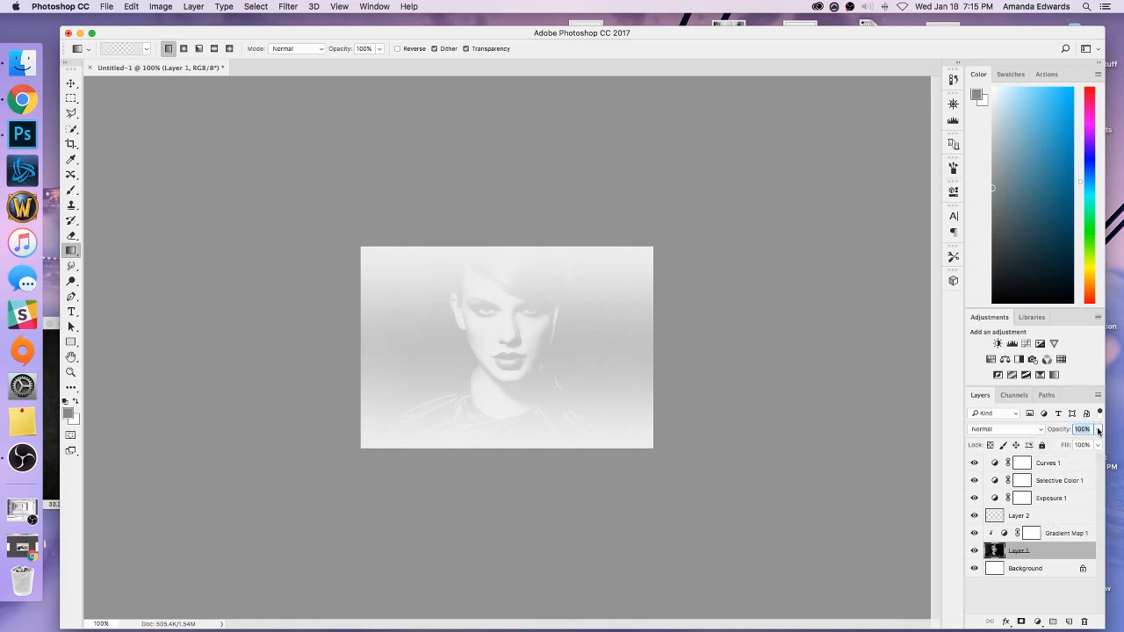
Release the gradient map's clipping mask and reorder the layers with Layer 2 on top and Curves 1 directly above Layer 1.
right_click(1065, 531)
click(967, 344)
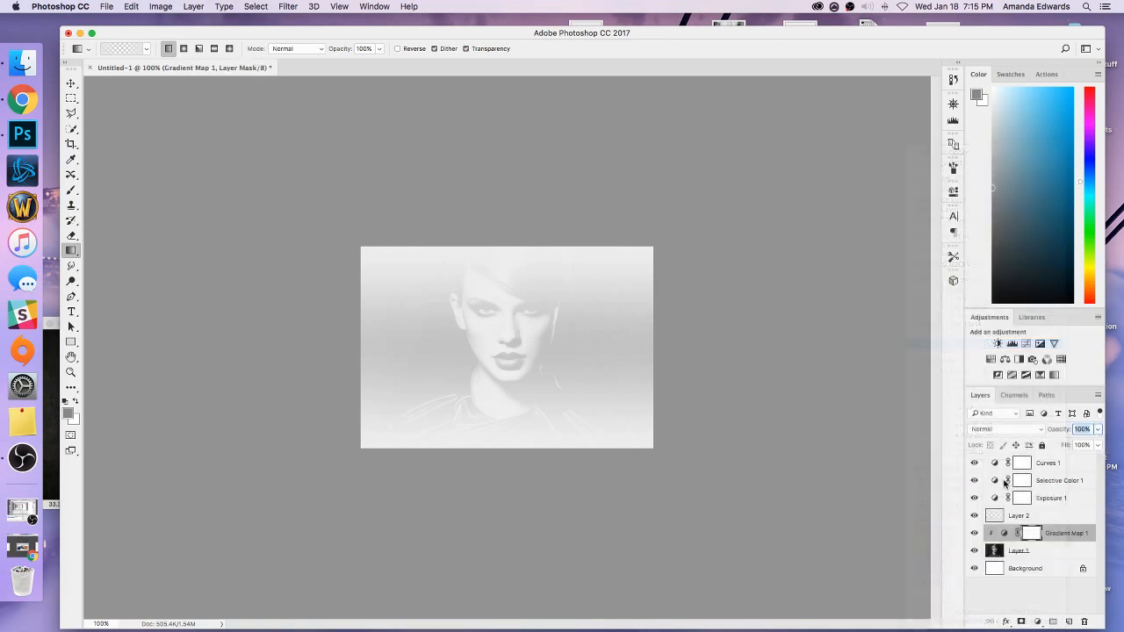
drag(1024, 462, 1023, 461)
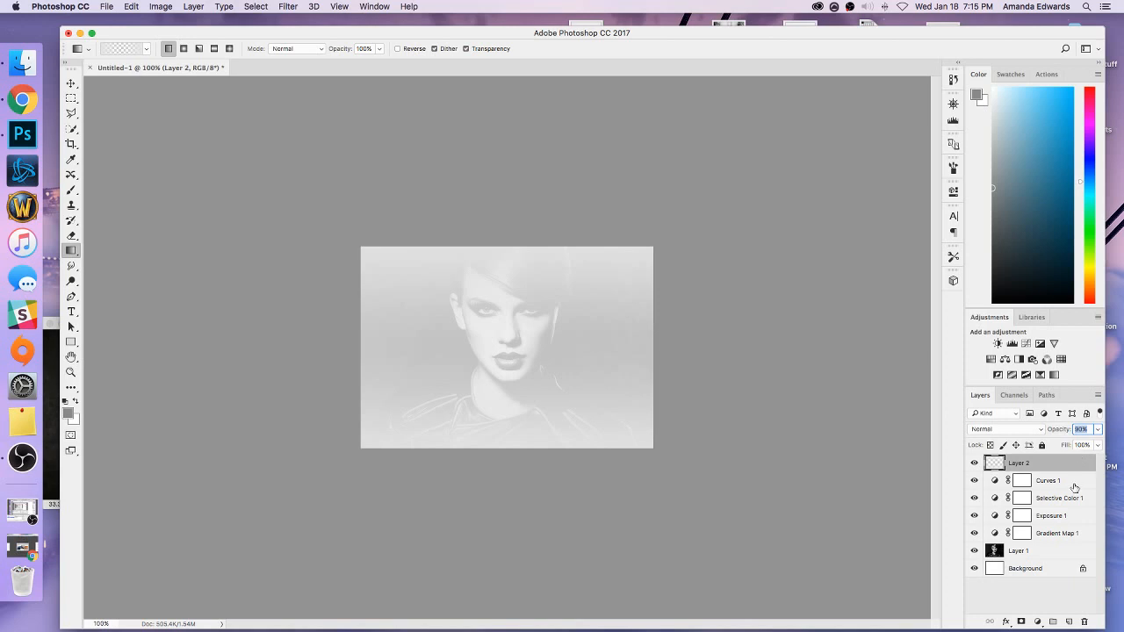
drag(1073, 485, 1060, 538)
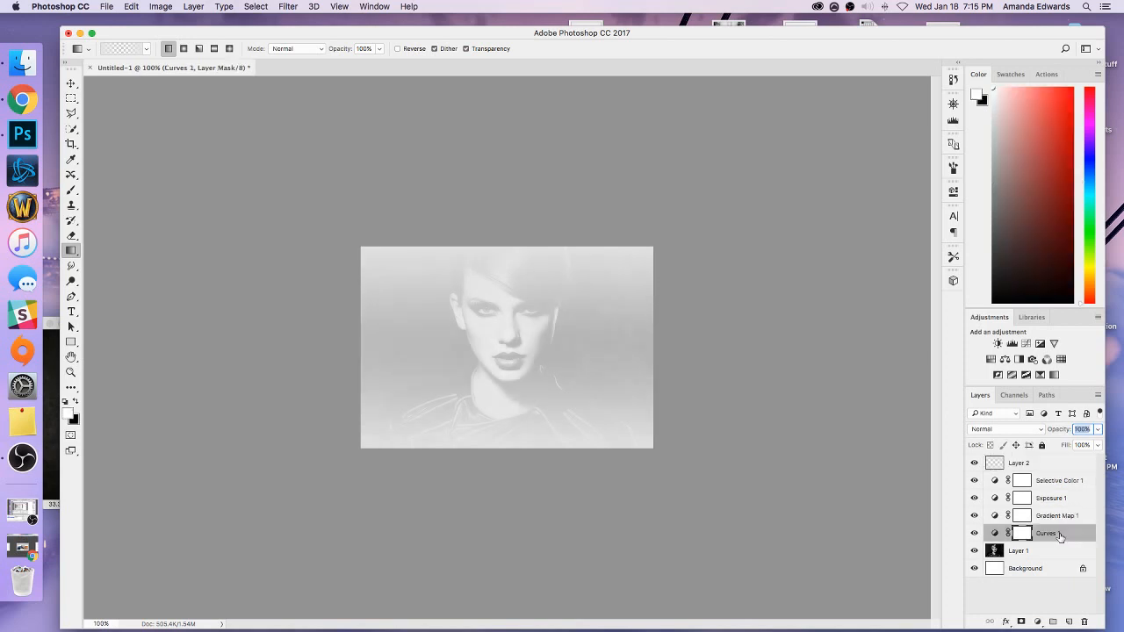
Clip the Curves 1 adjustment to the portrait layer, Layer 1, and select the gradient layer, Layer 2.
right_click(1060, 537)
click(976, 346)
click(1042, 468)
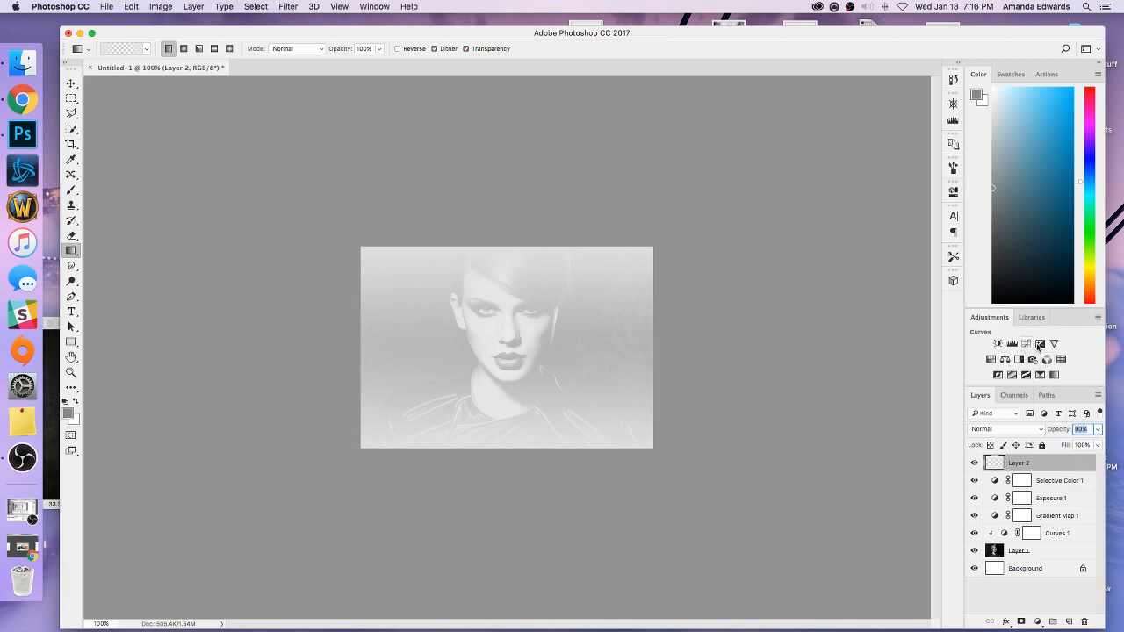
Add an Exposure adjustment clipped to Layer 2 and set its gamma correction to 0.55.
click(1041, 343)
right_click(1042, 466)
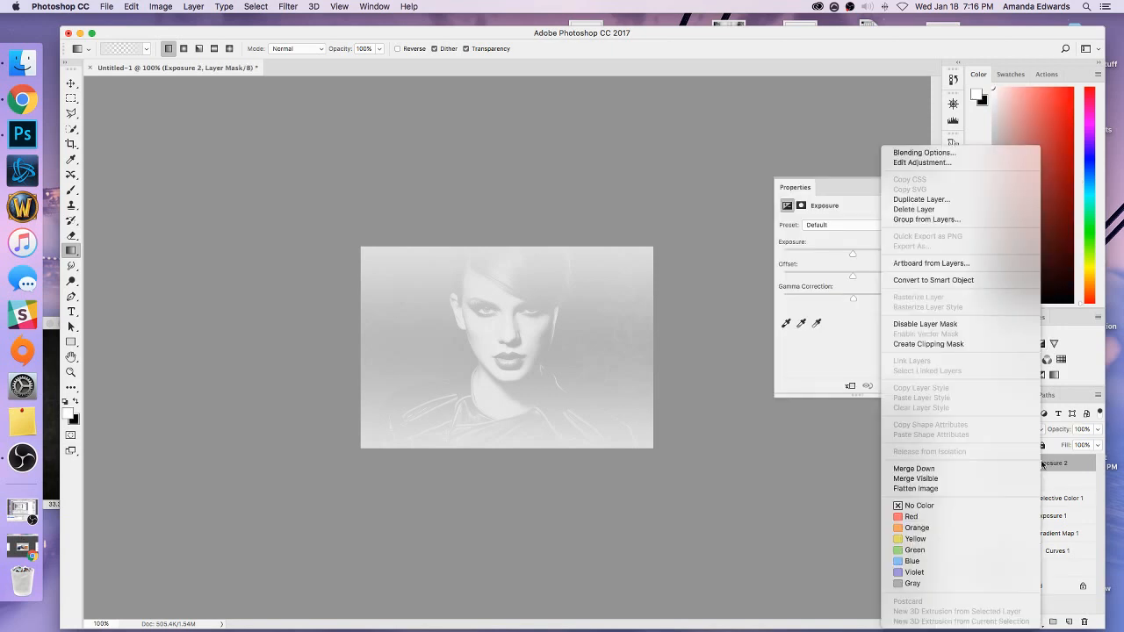
click(963, 344)
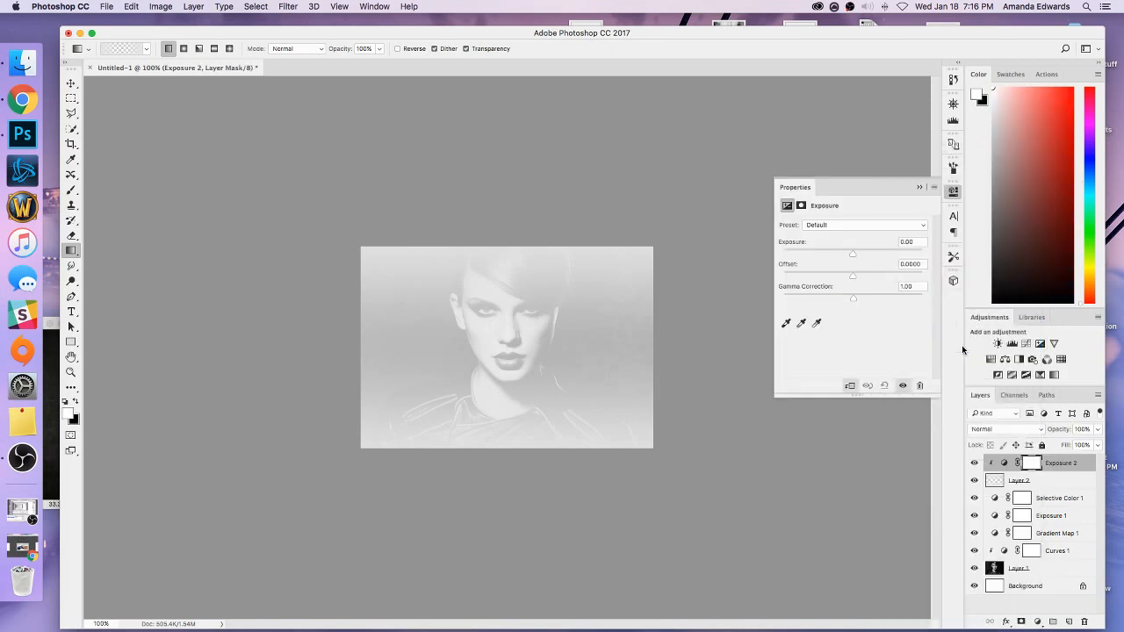
click(1004, 465)
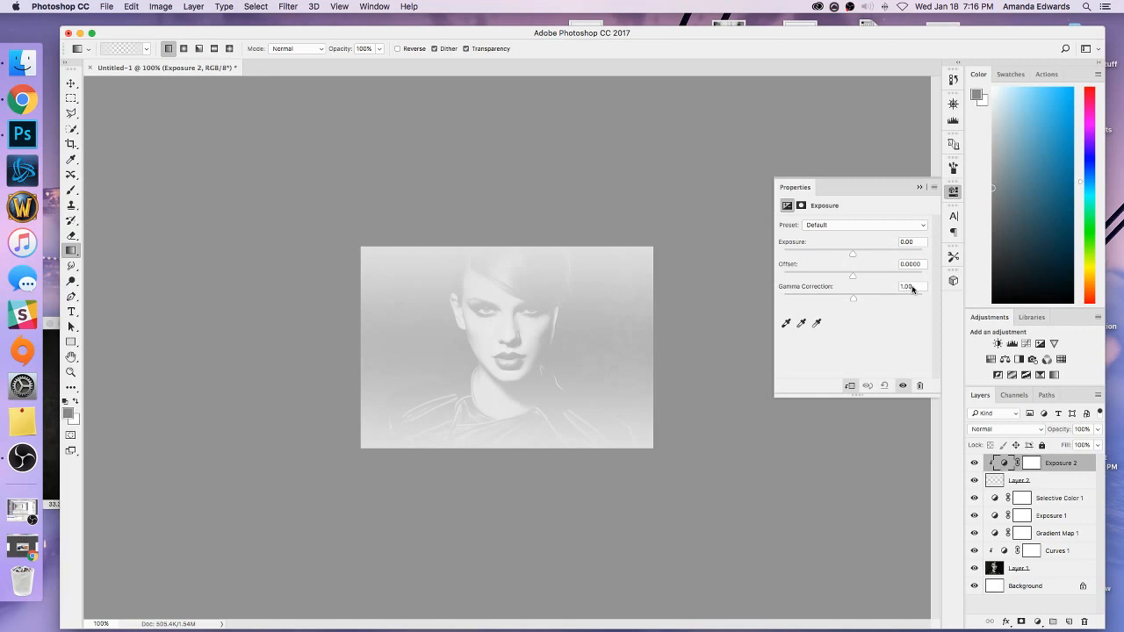
click(912, 290)
text(.55)
click(920, 187)
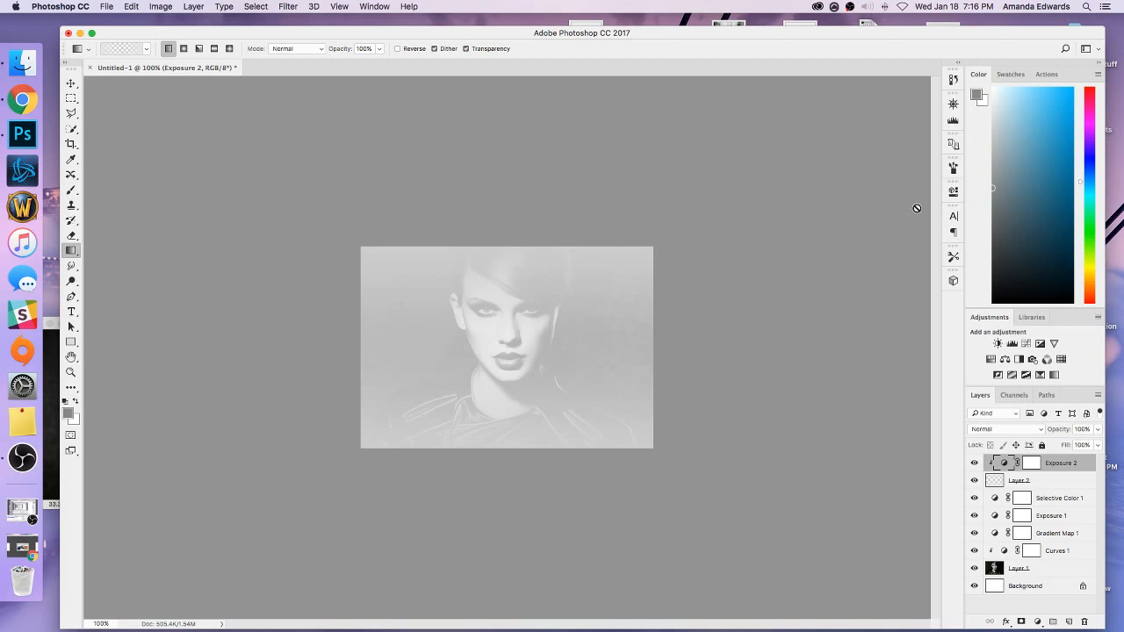
Create a paragraph text box over the face and resize it to span the full width of the image.
click(72, 314)
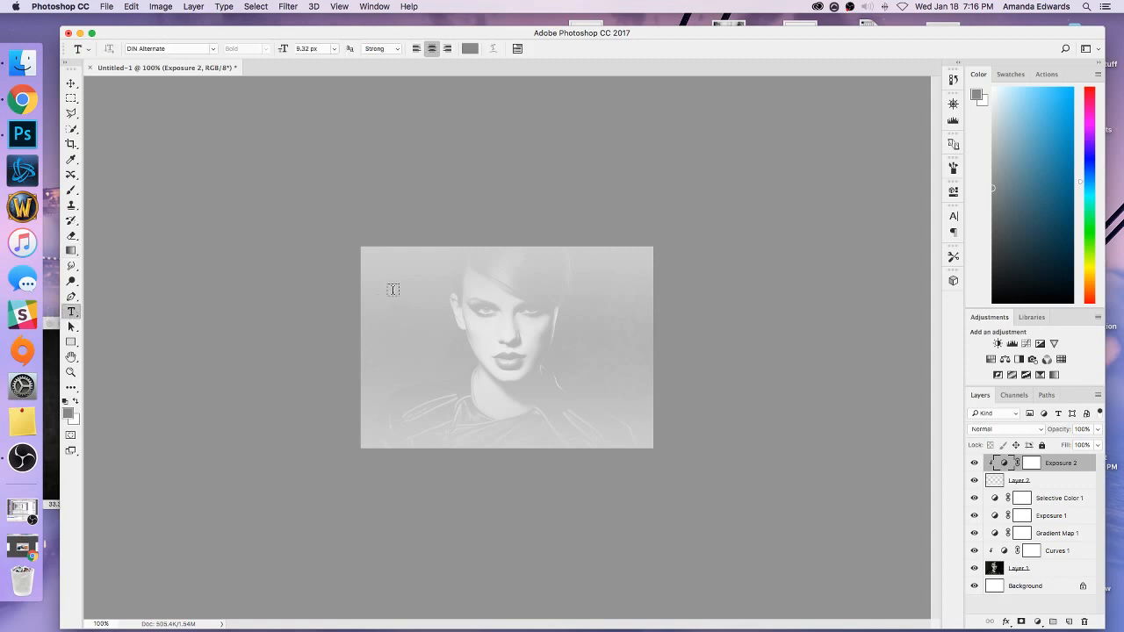
drag(393, 292, 619, 396)
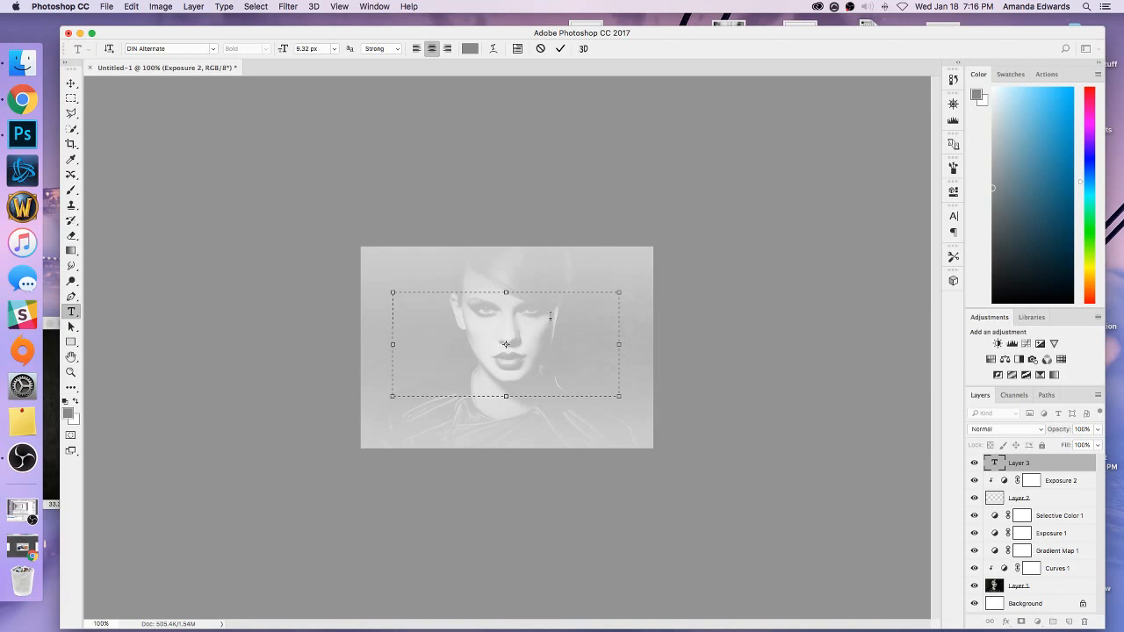
drag(620, 396, 654, 381)
drag(392, 376, 360, 350)
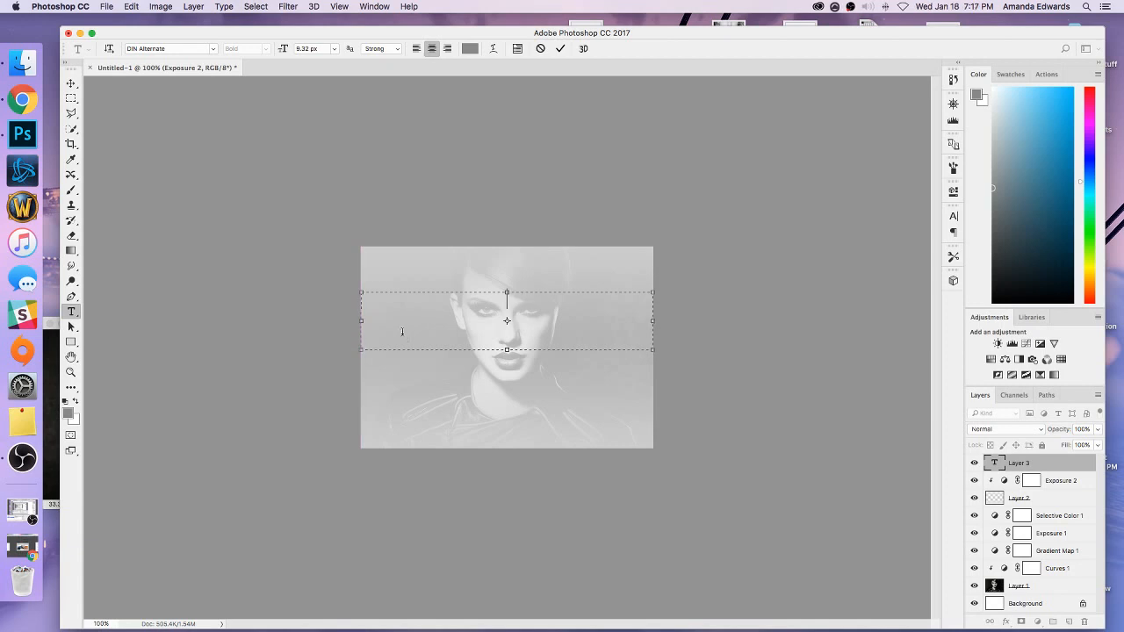
Set the text to Futura Std Bold at 4 px with Smooth anti-aliasing.
click(213, 48)
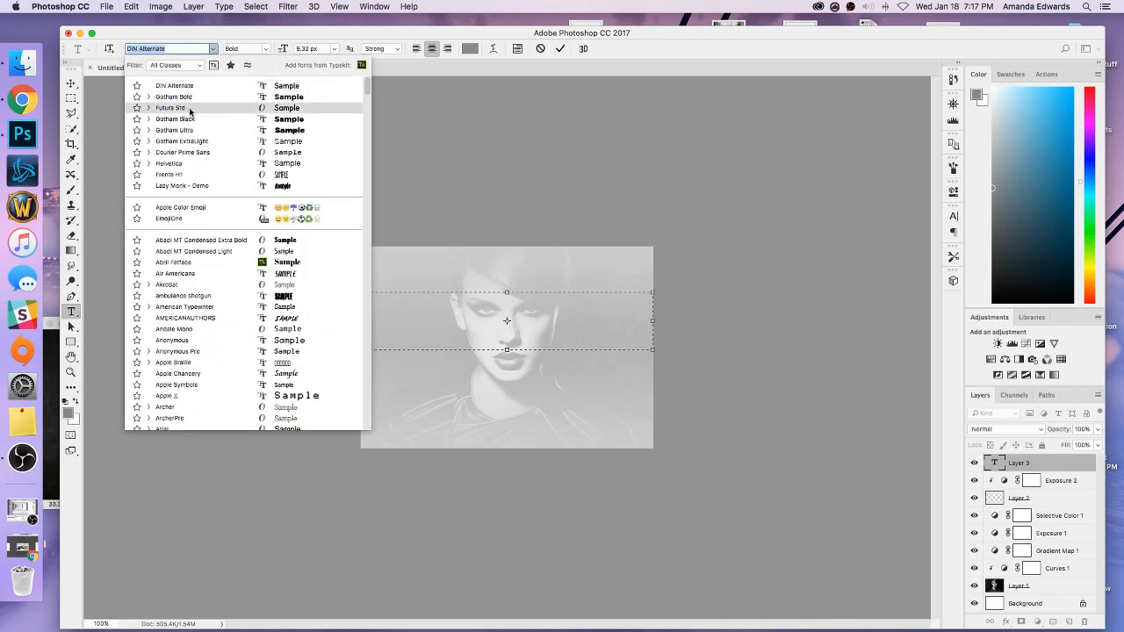
click(150, 108)
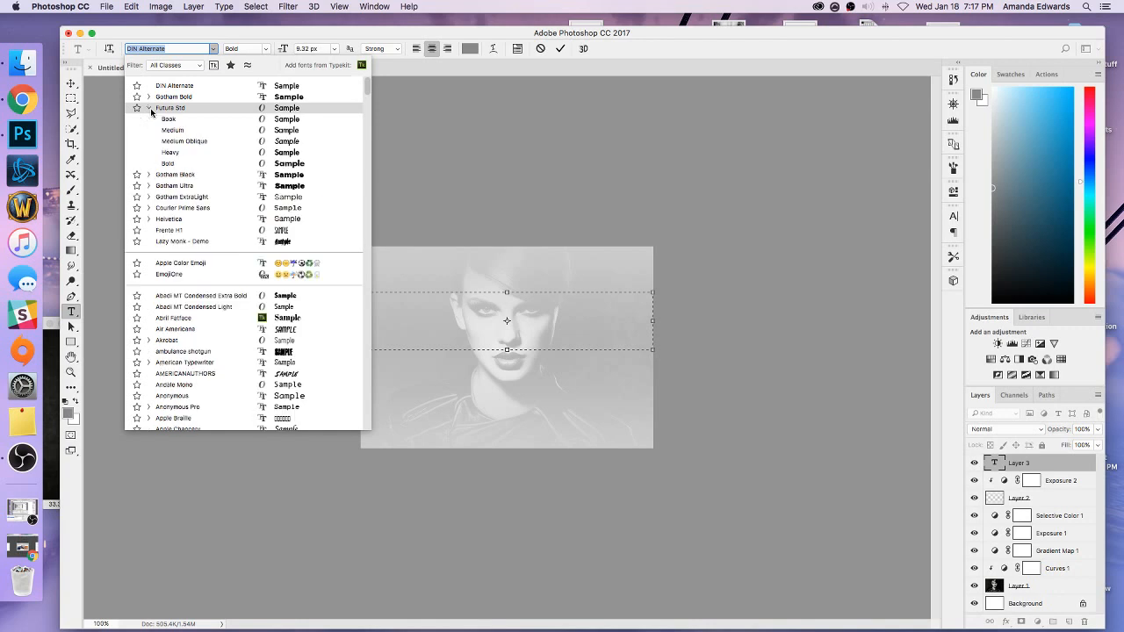
click(173, 166)
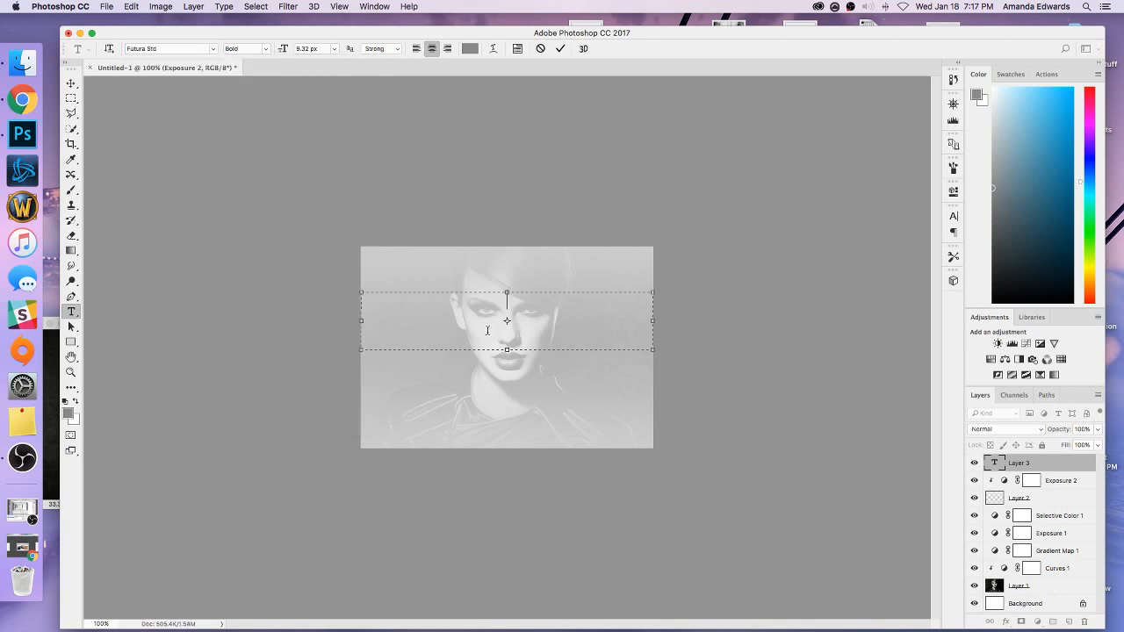
click(308, 47)
text(5)
key(BackSpace)
text(4)
click(395, 49)
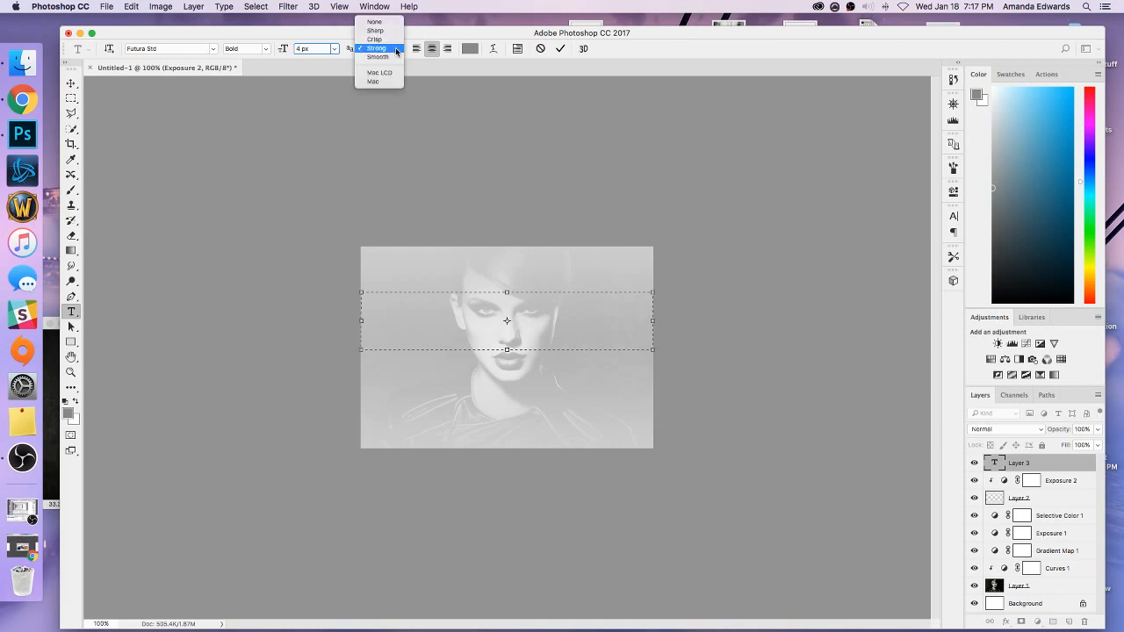
click(397, 57)
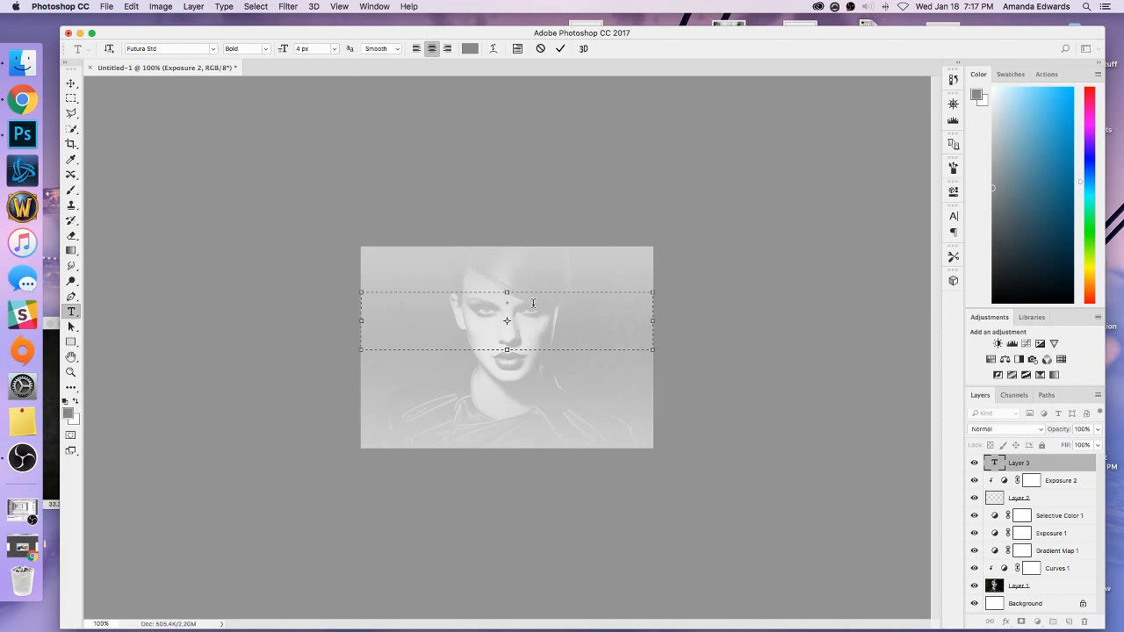
Enter "PART 3" in the text box and color the text white (#ffffff).
text(PART 3)
drag(533, 303, 456, 302)
click(470, 49)
drag(741, 333, 593, 238)
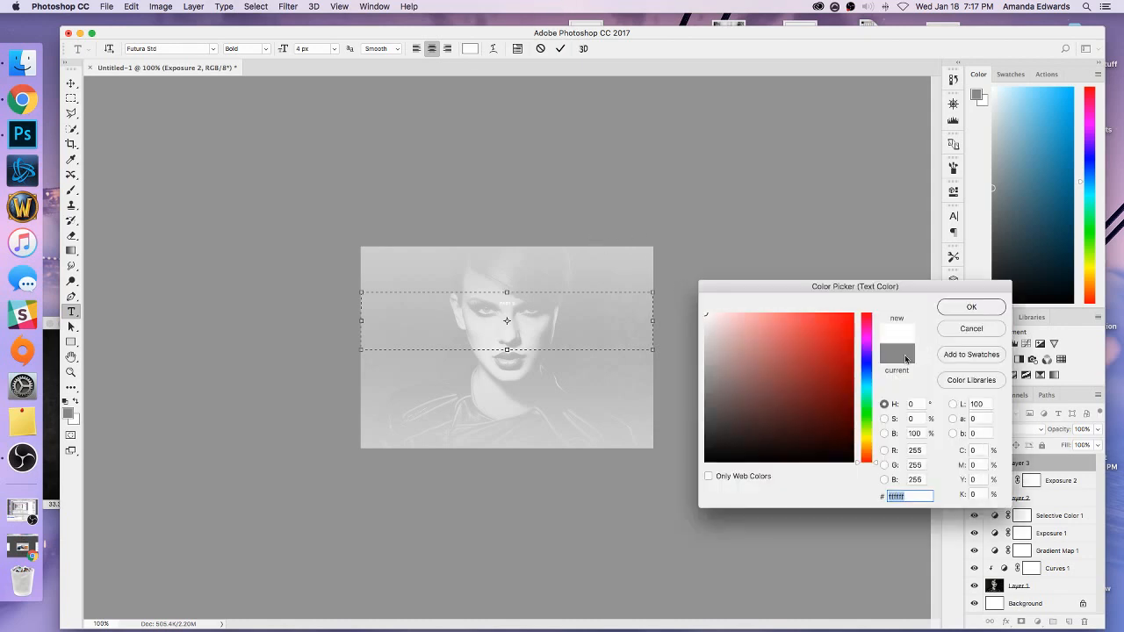
click(969, 307)
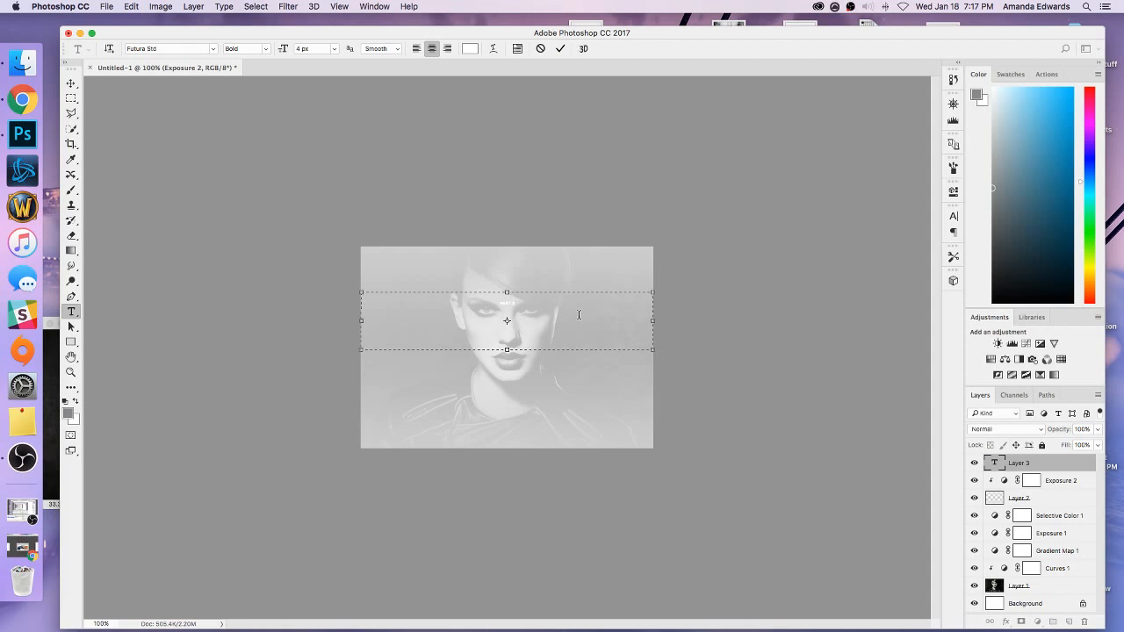
Resize the text box so it runs from the image's top edge to just above the eyes.
drag(516, 302, 473, 303)
drag(507, 292, 504, 247)
drag(507, 350, 507, 297)
Set the baseline shift of the PART 3 text to -21 px.
drag(518, 258, 495, 258)
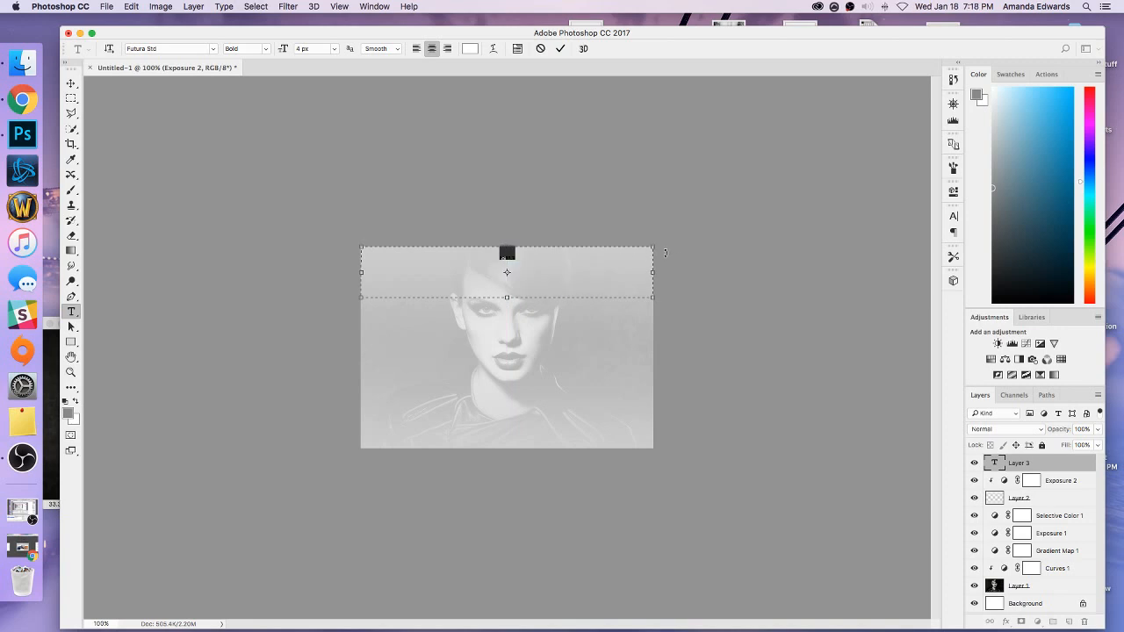
click(953, 216)
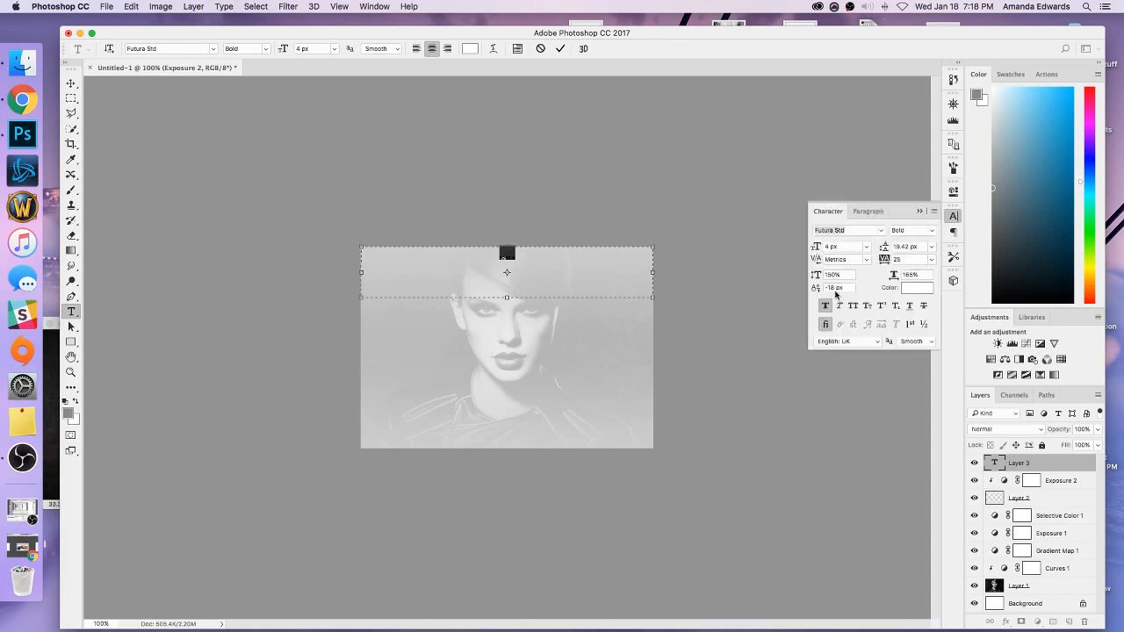
click(829, 289)
text(-21)
key(Return)
Set the tracking of the whole PART 3 text to 515 and commit the text layer.
click(542, 262)
key(super+a)
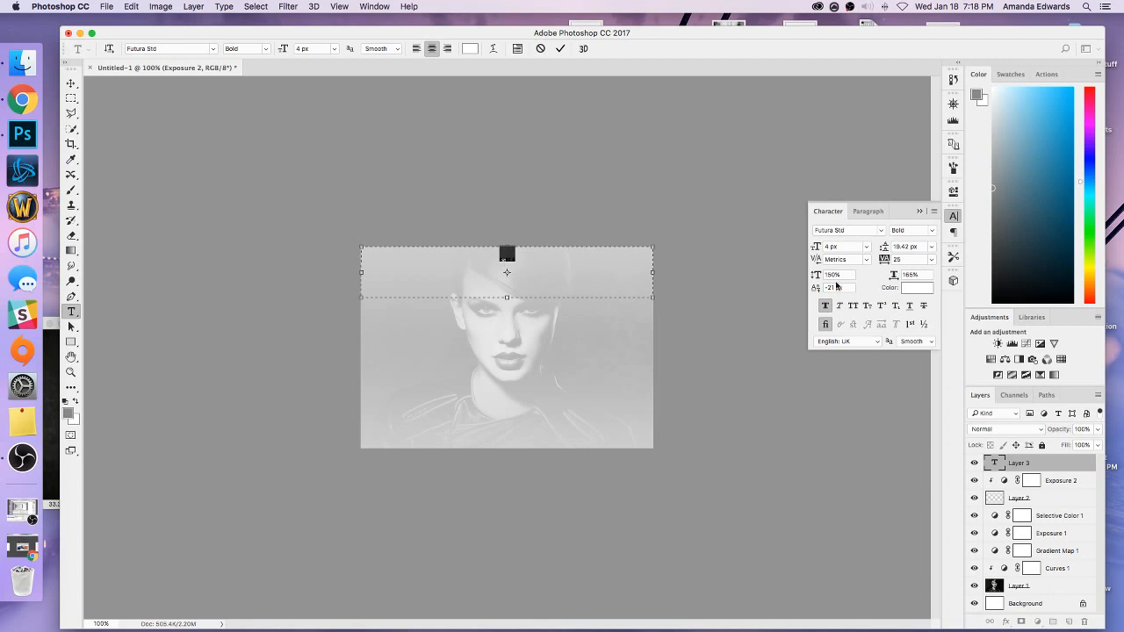
click(905, 260)
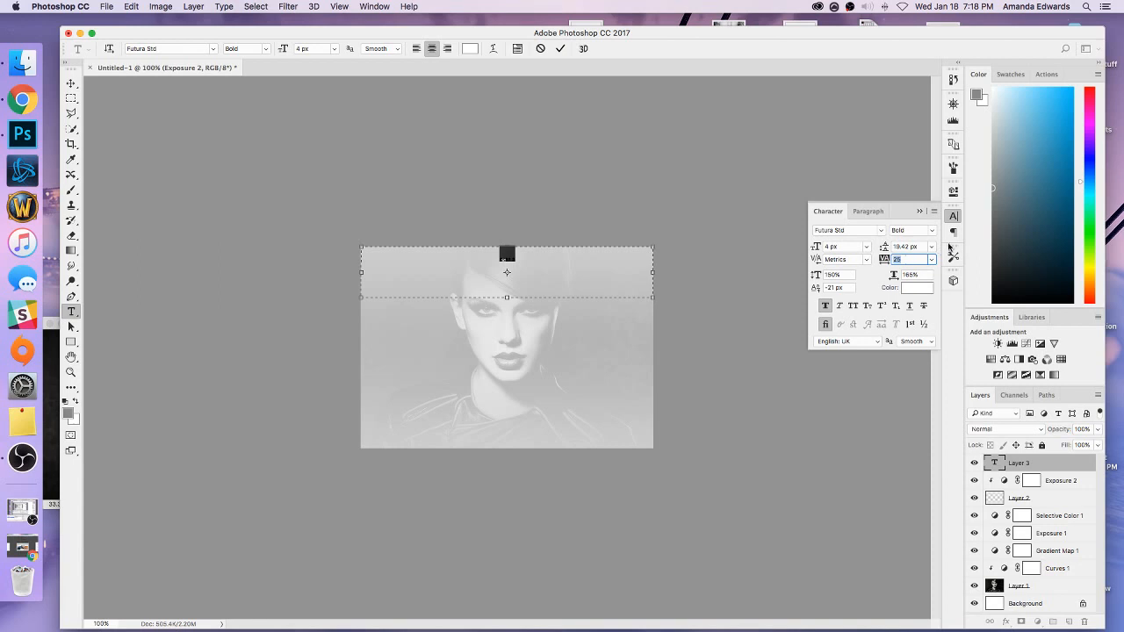
text(515)
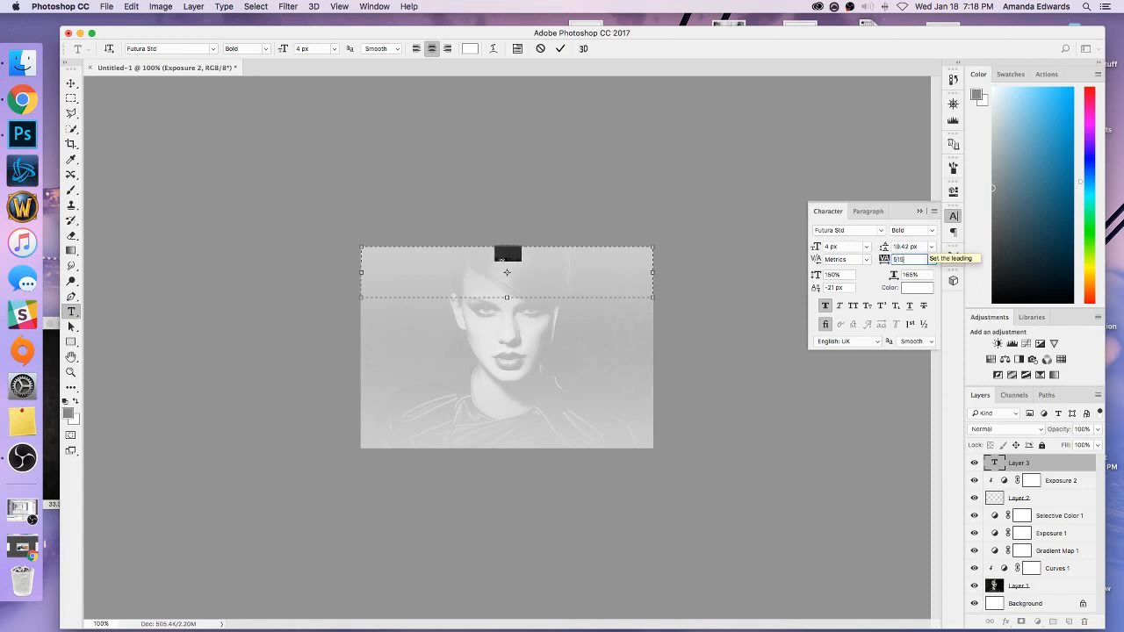
click(518, 259)
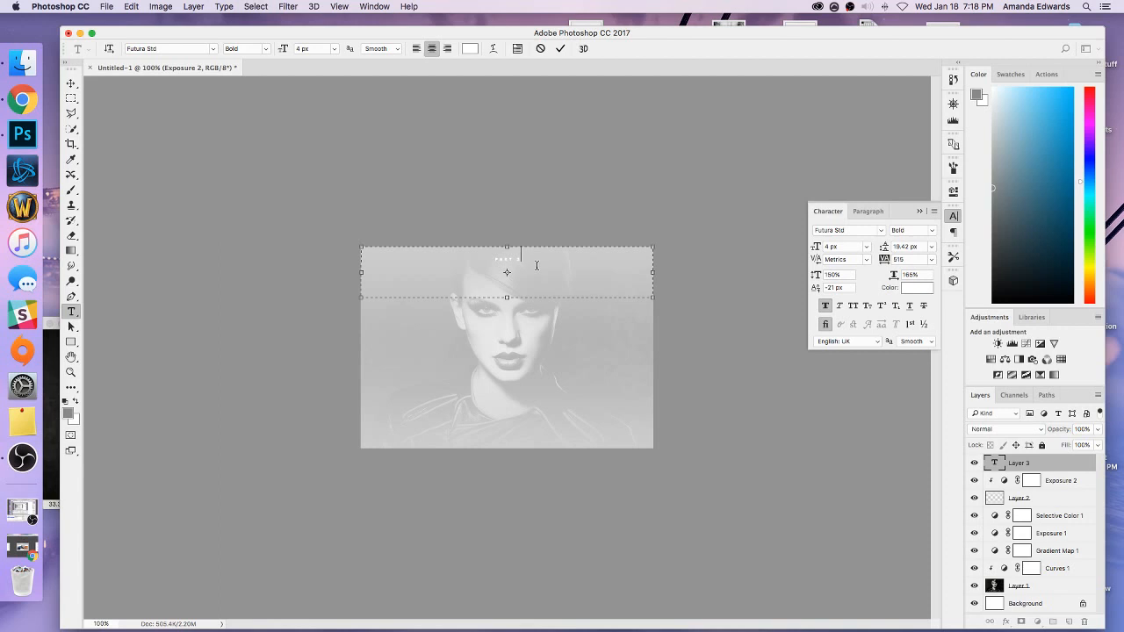
drag(536, 265, 460, 258)
click(594, 272)
click(1025, 463)
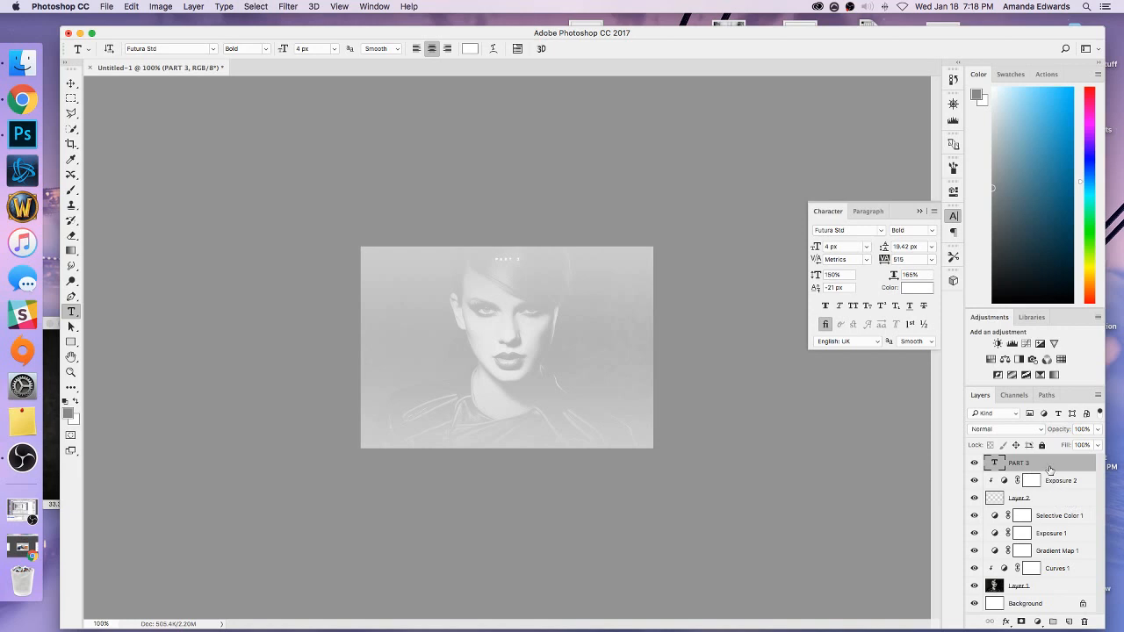
Add a new layer above the text and draw a rectangular marquee selection closely around PART 3.
click(1071, 621)
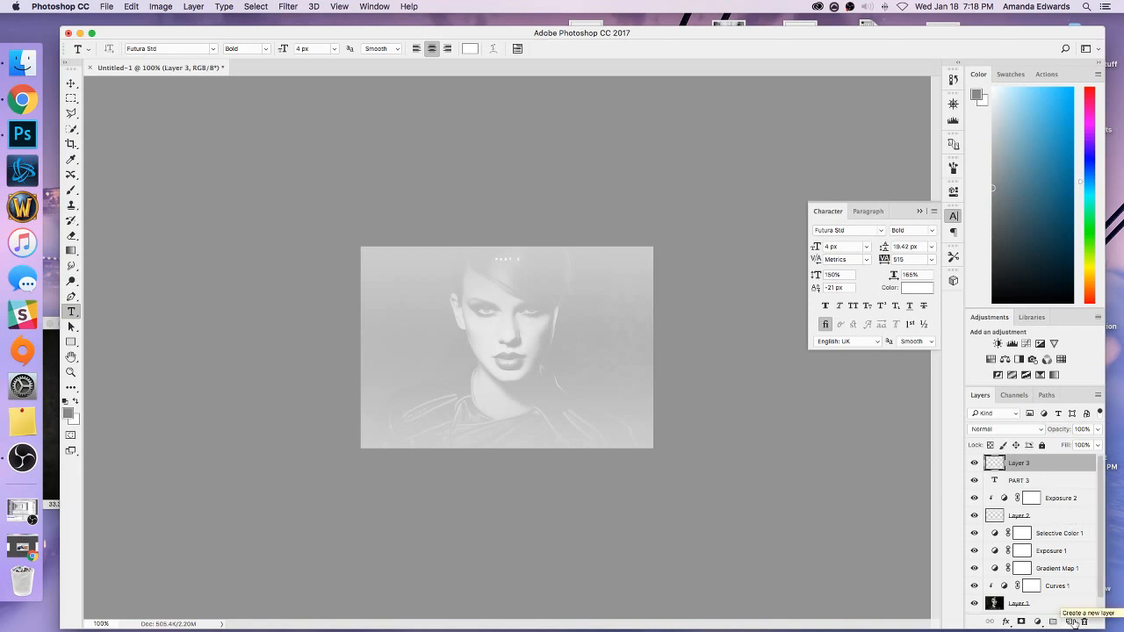
key(super+plus)
key(super+plus)
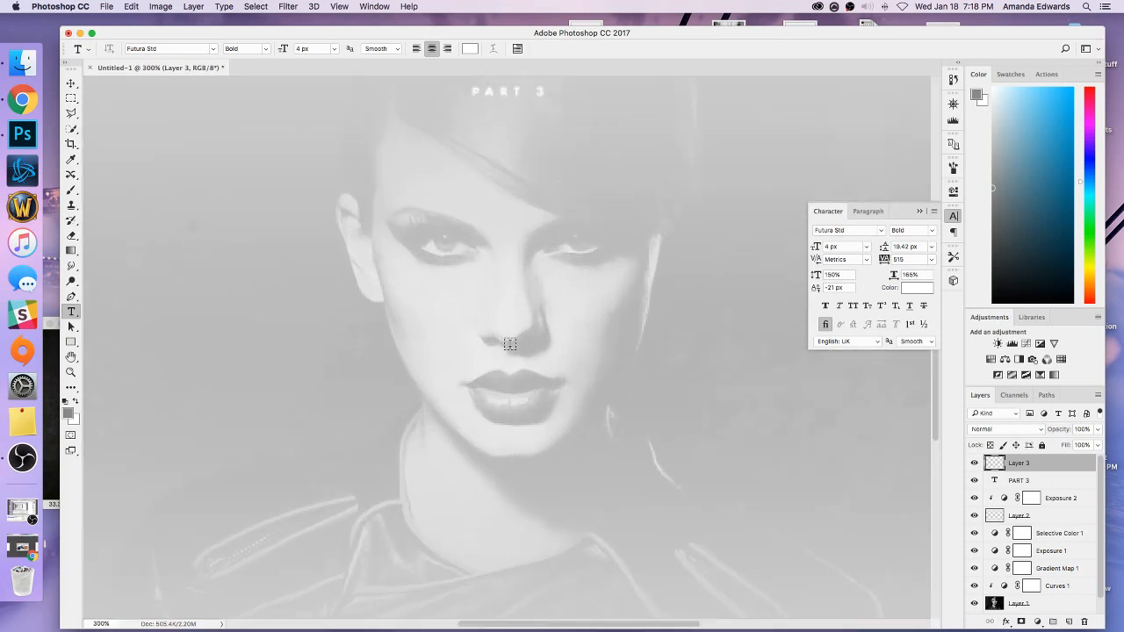
scroll(512, 343, up, 5)
scroll(510, 343, up, 4)
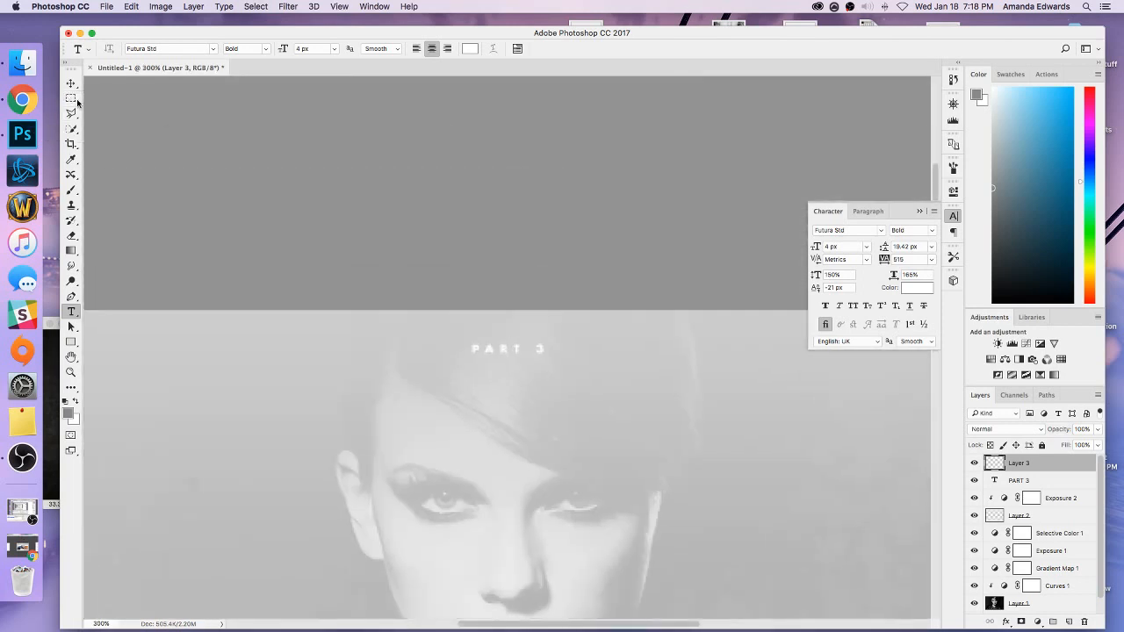
click(72, 99)
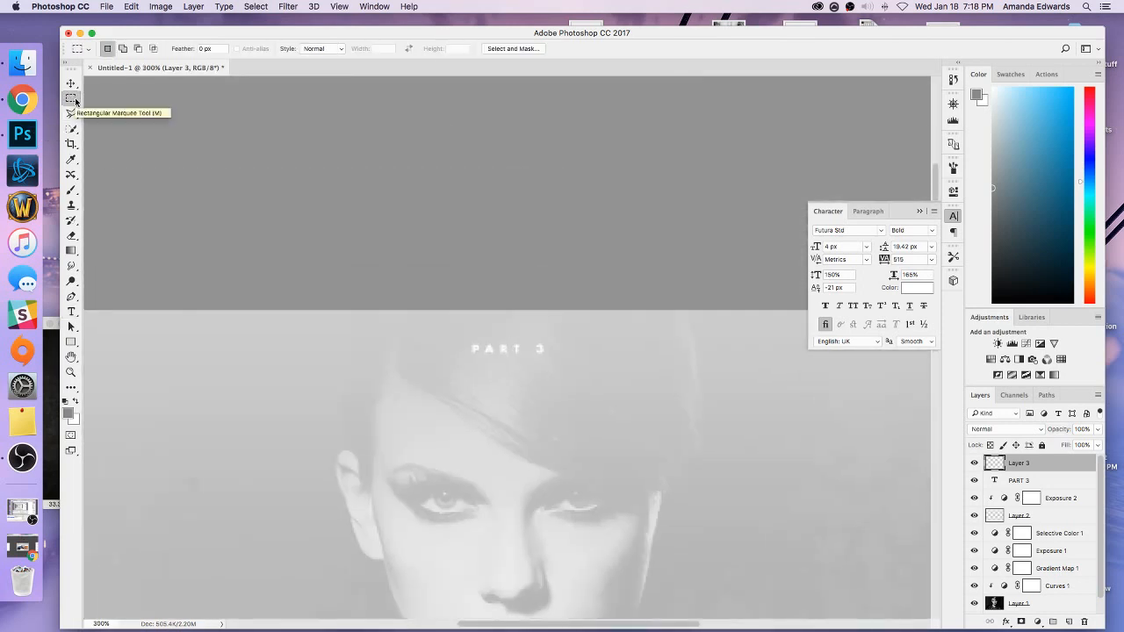
key(super+plus)
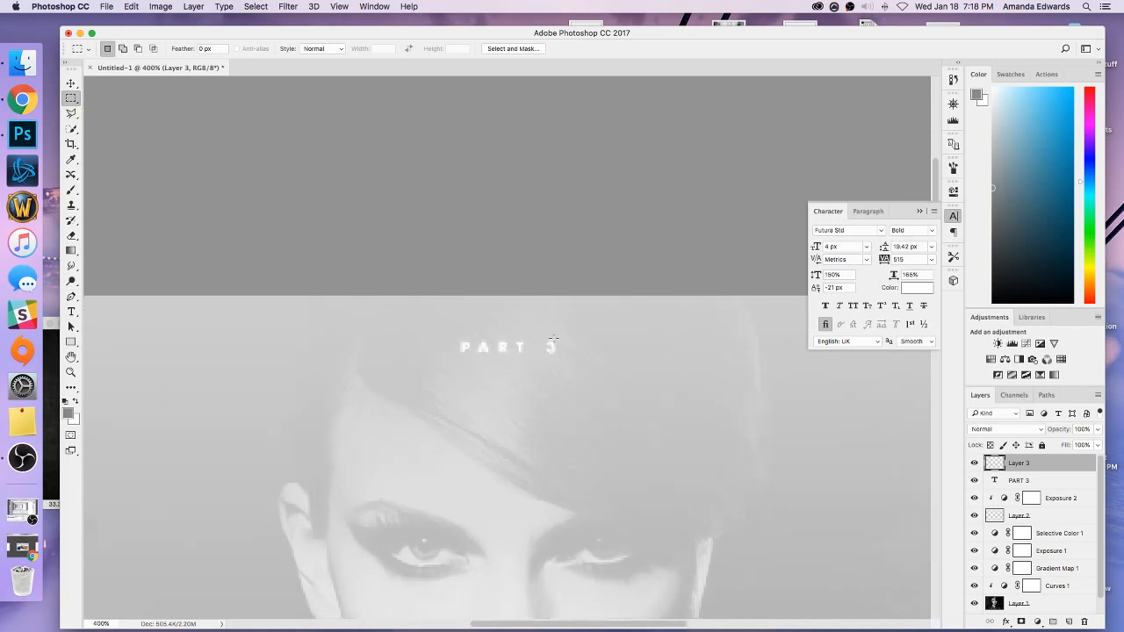
drag(553, 337, 457, 330)
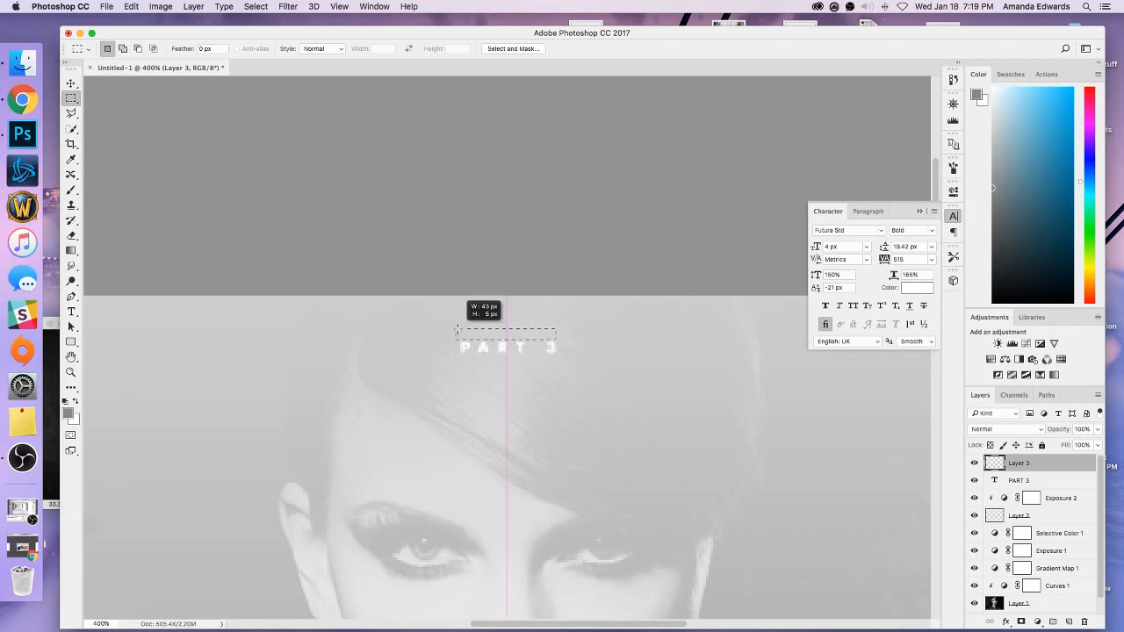
drag(457, 329, 454, 330)
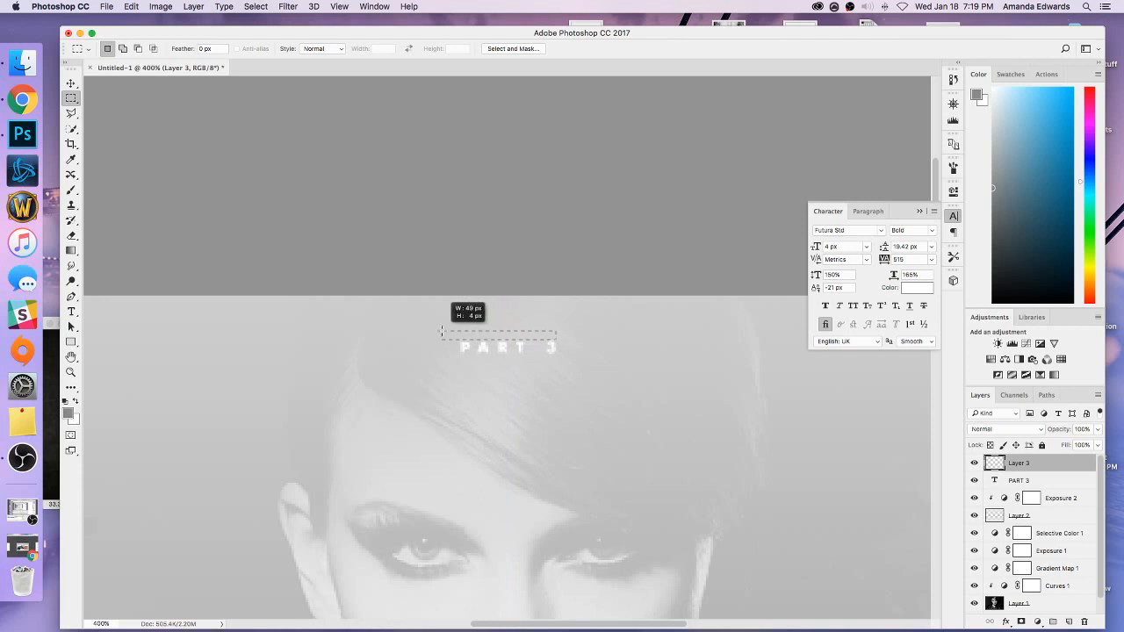
drag(442, 331, 434, 334)
drag(430, 312, 475, 349)
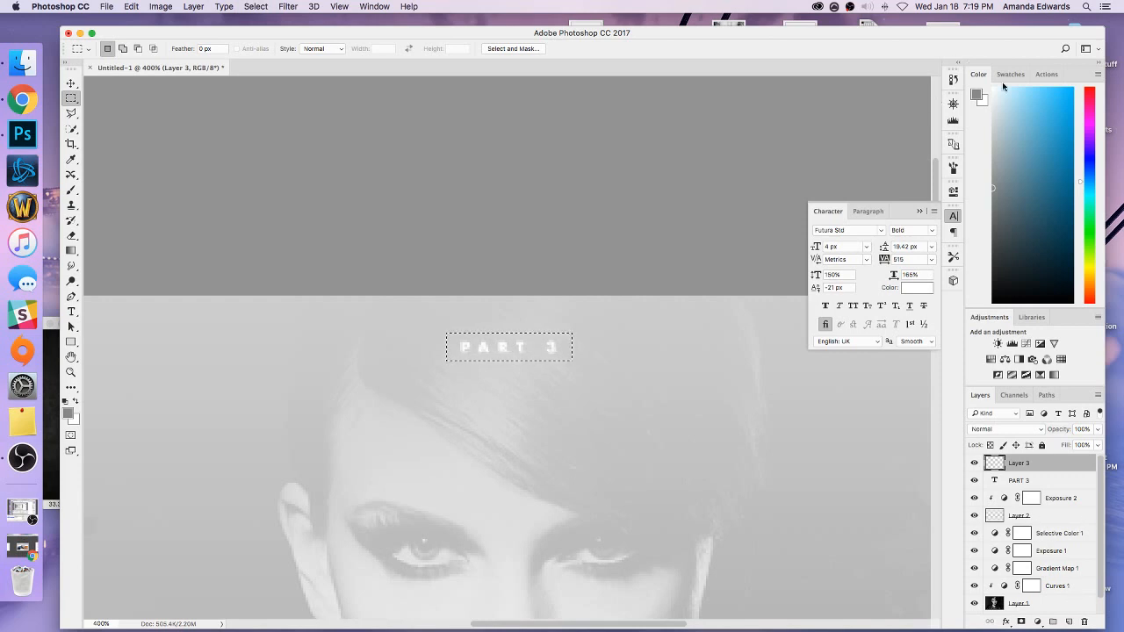
Set the foreground color to black (#000000).
click(979, 95)
click(733, 455)
drag(725, 460, 677, 487)
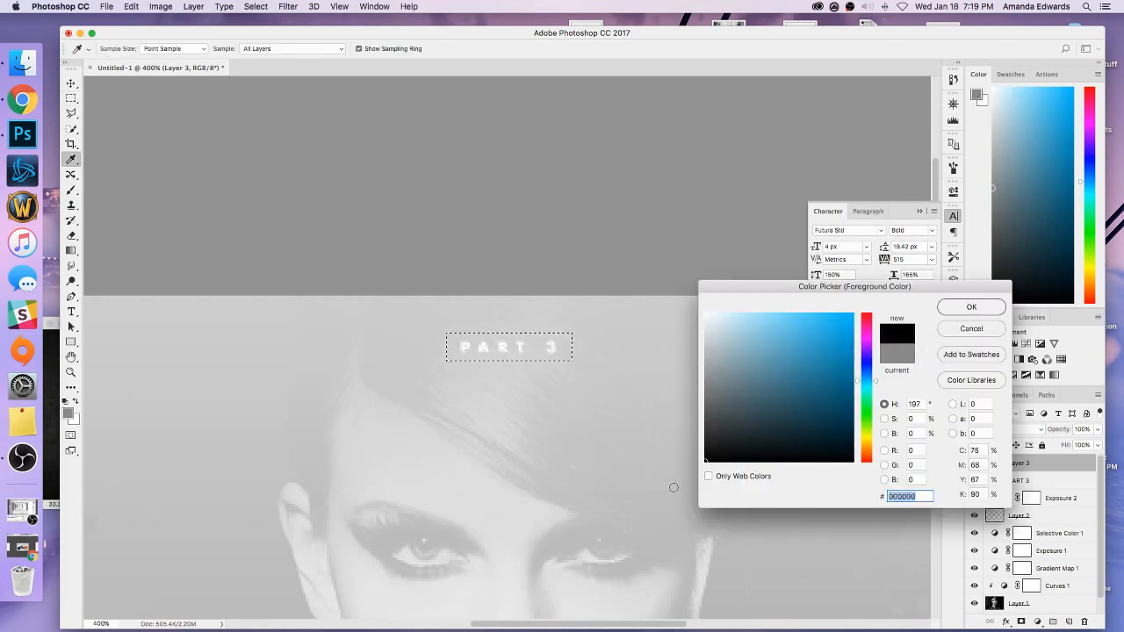
click(971, 308)
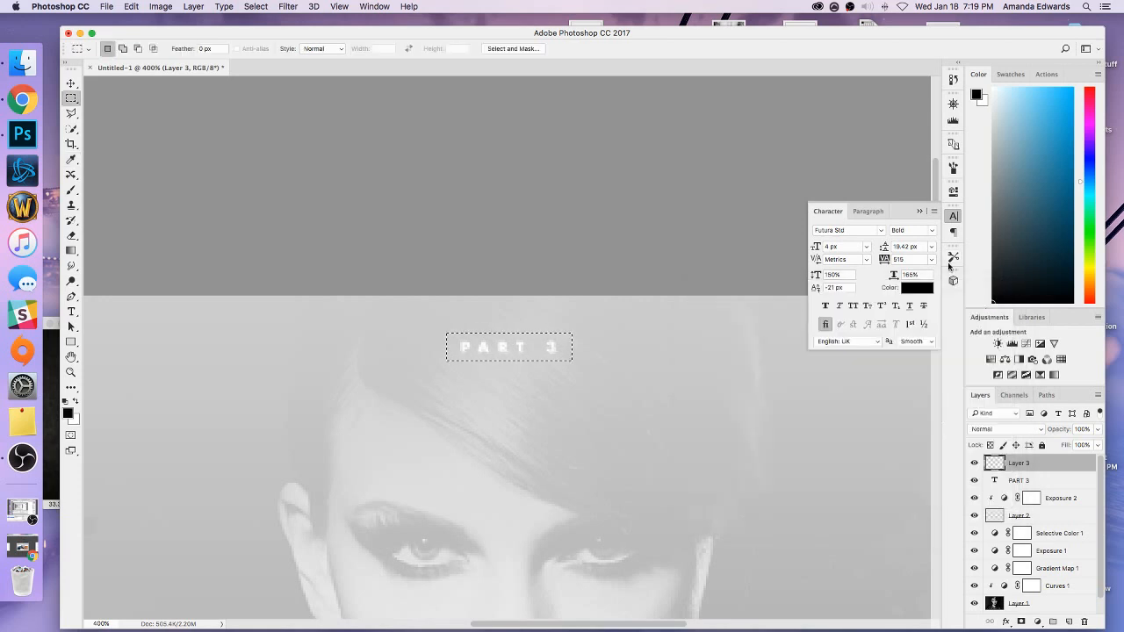
Fill the rectangular selection around PART 3 with black using the Paint Bucket, and clear the selection.
click(920, 212)
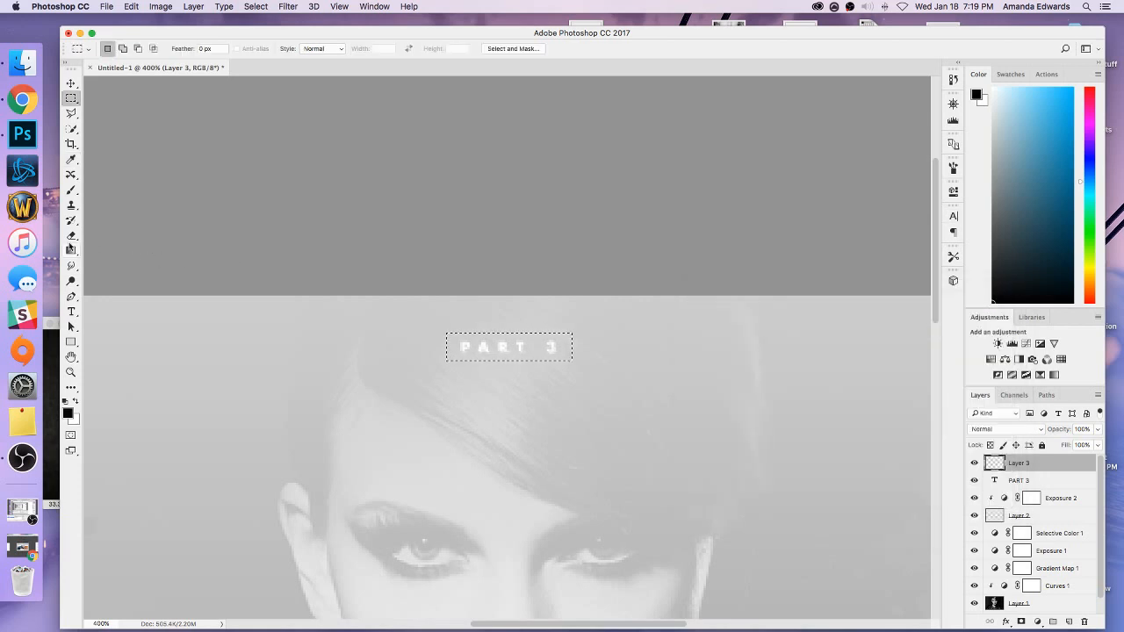
drag(71, 250, 75, 255)
click(105, 260)
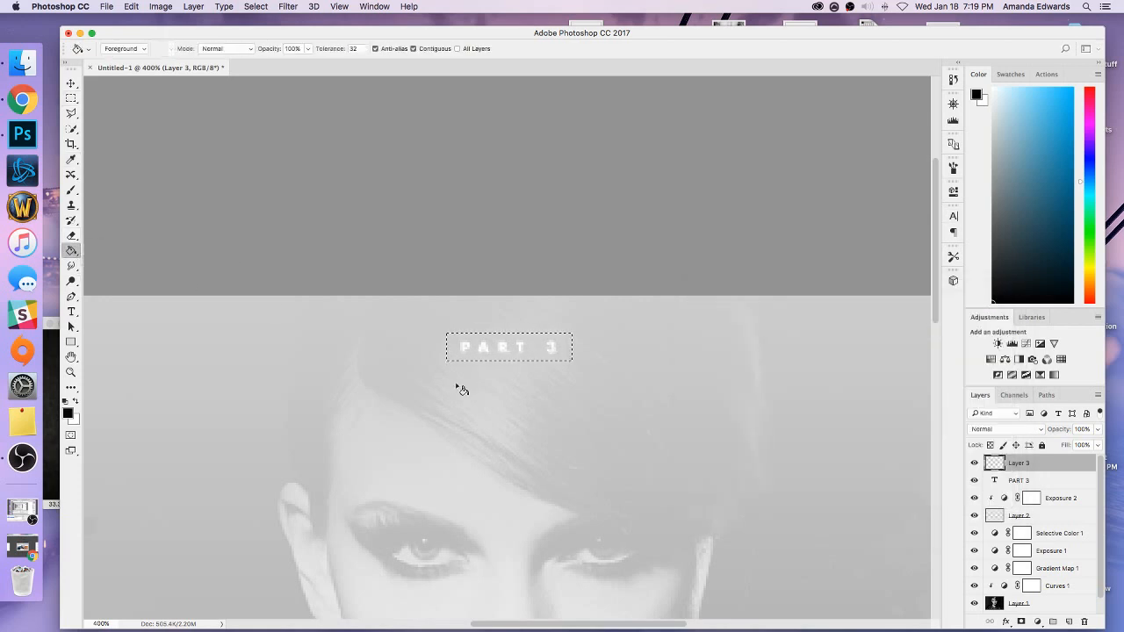
click(498, 356)
click(71, 98)
click(143, 107)
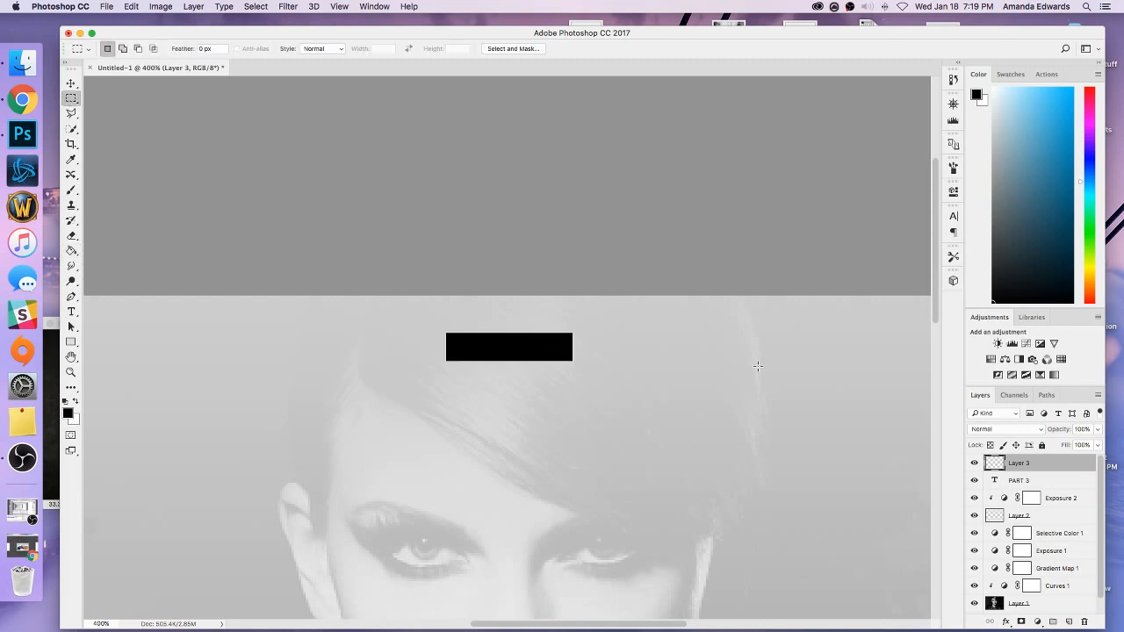
Place the PART 3 text layer above the black box layer and set the box layer's opacity to 8%.
drag(1015, 480, 1012, 460)
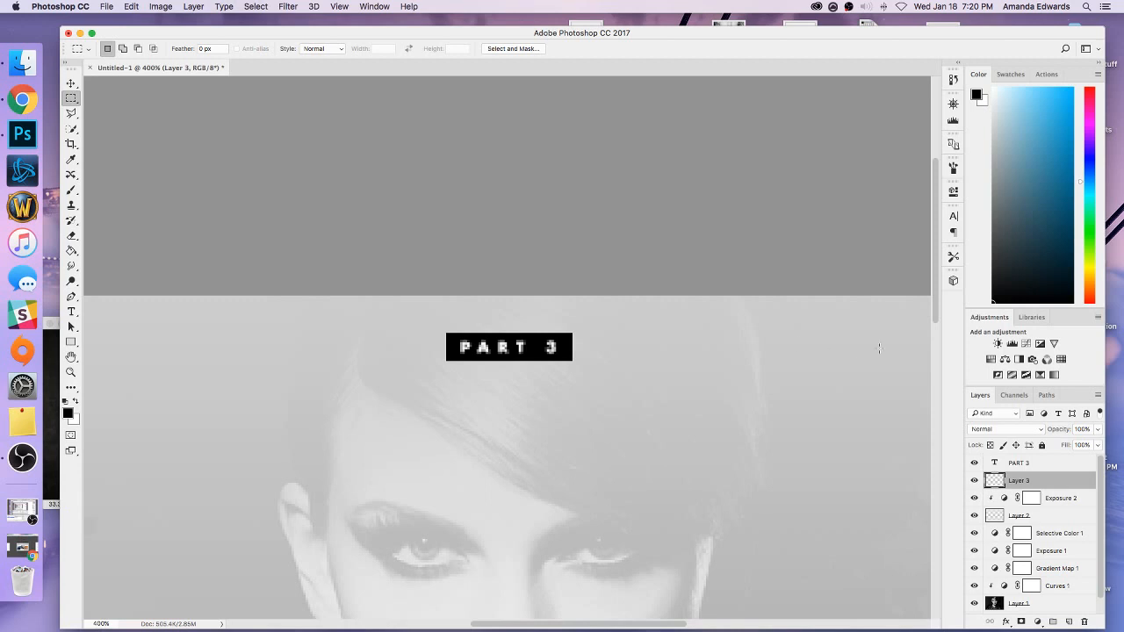
click(1083, 429)
text(8)
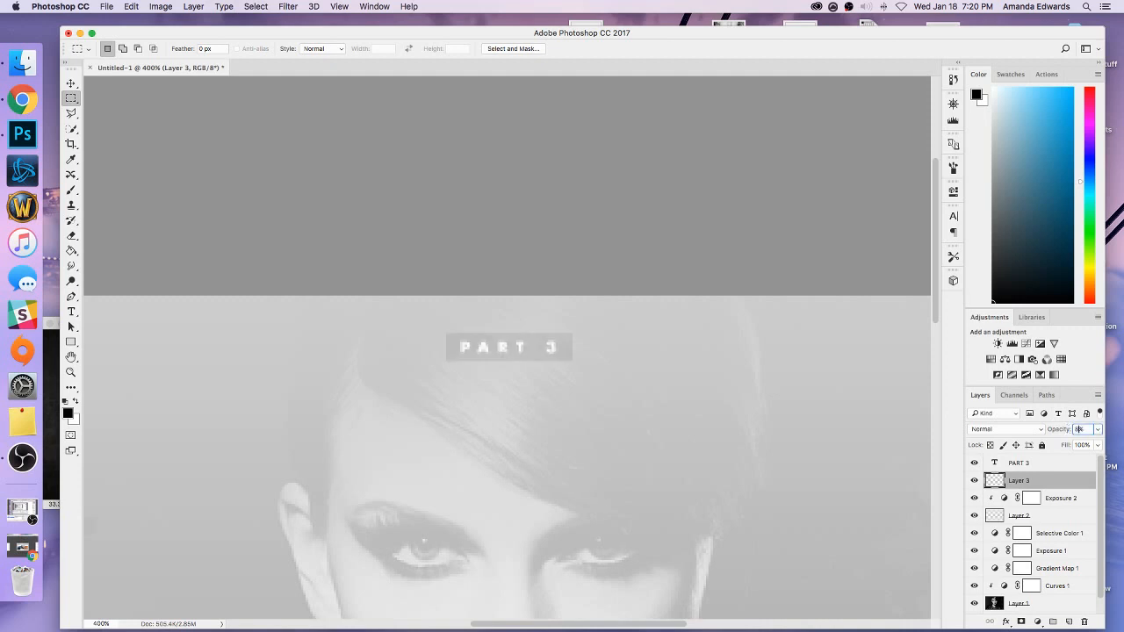
On a new layer, select a thin rectangular frame along the four edges of the PART 3 box, with the foreground color set to white.
click(1069, 622)
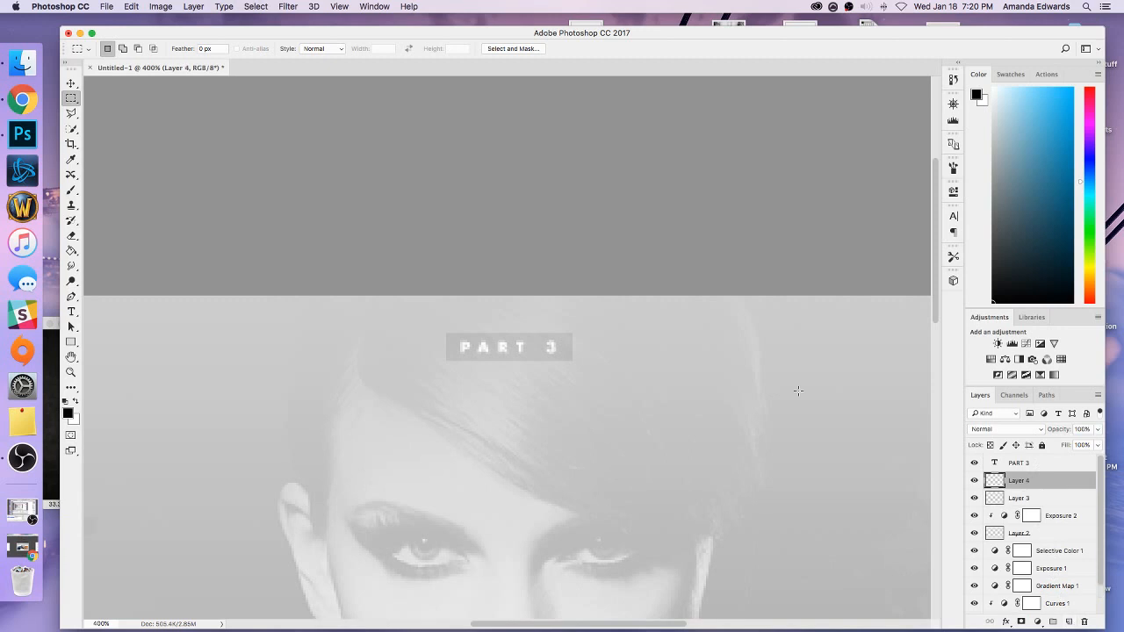
key(super+equal)
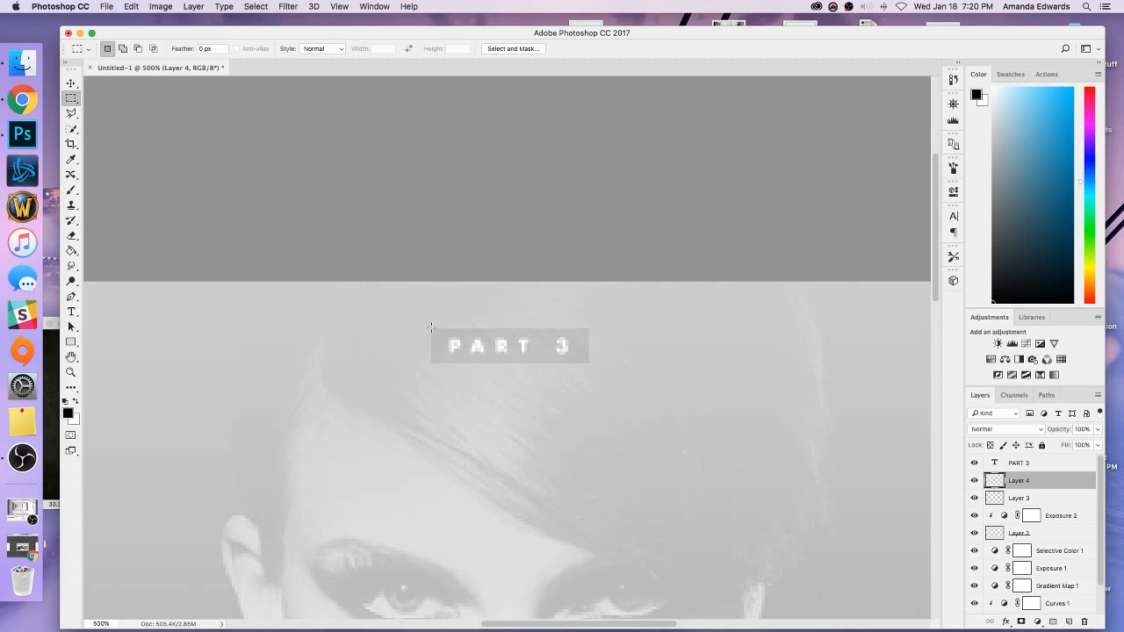
drag(431, 329, 586, 329)
click(973, 96)
drag(749, 384, 453, 203)
click(956, 309)
key(m)
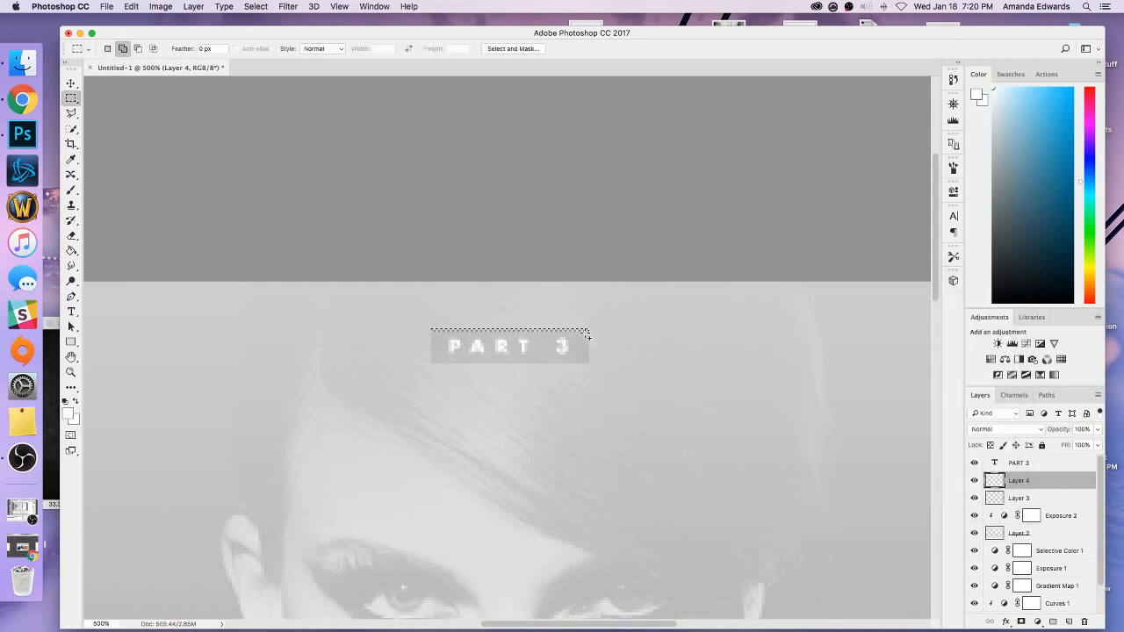
drag(589, 331, 436, 362)
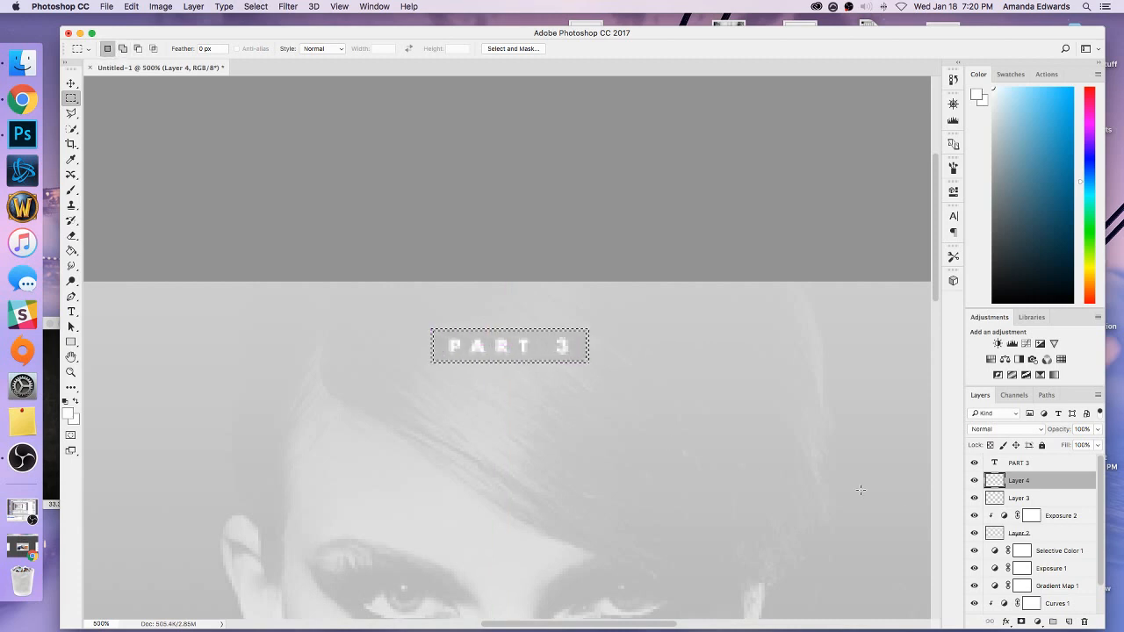
Fill the thin frame selection with white, deselect it, and lower the opacity of the frame layer.
click(71, 251)
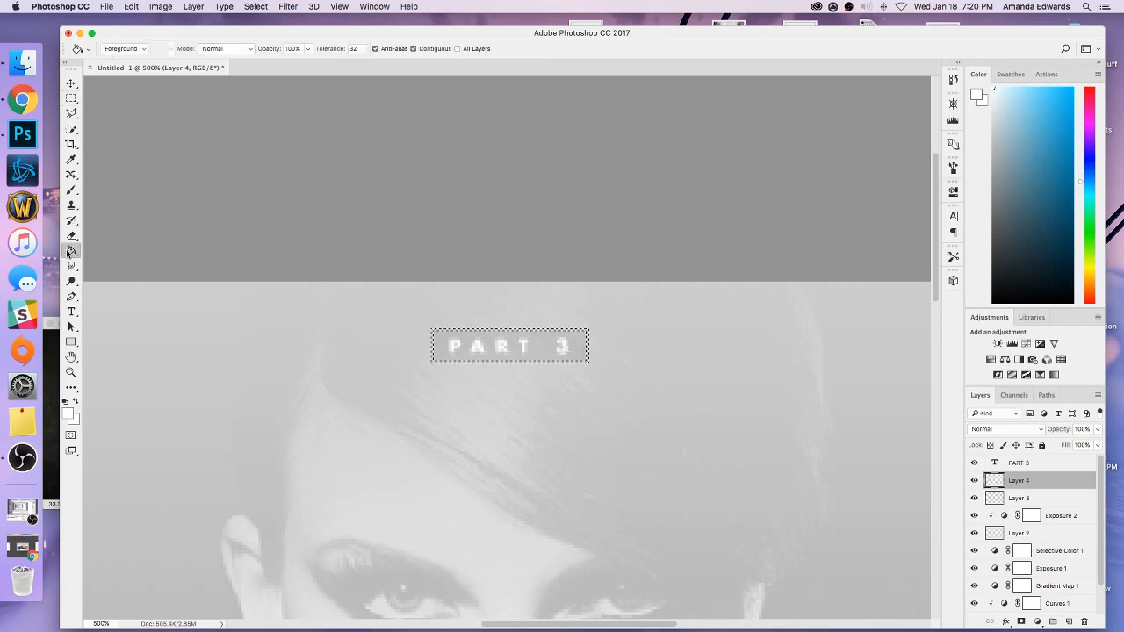
click(585, 366)
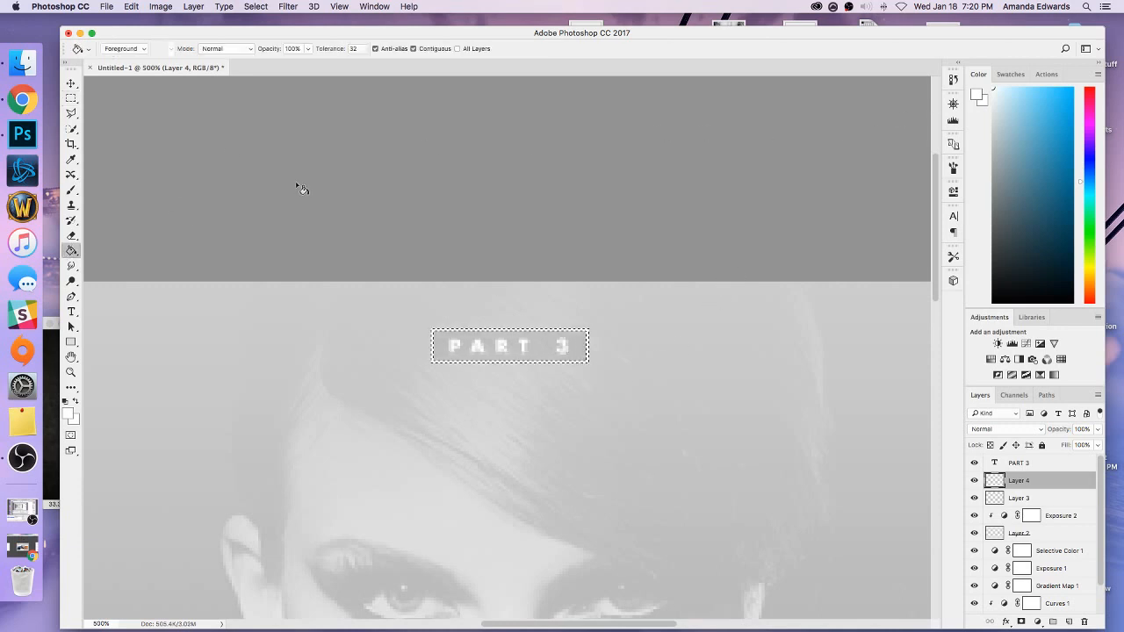
click(74, 98)
key(super+d)
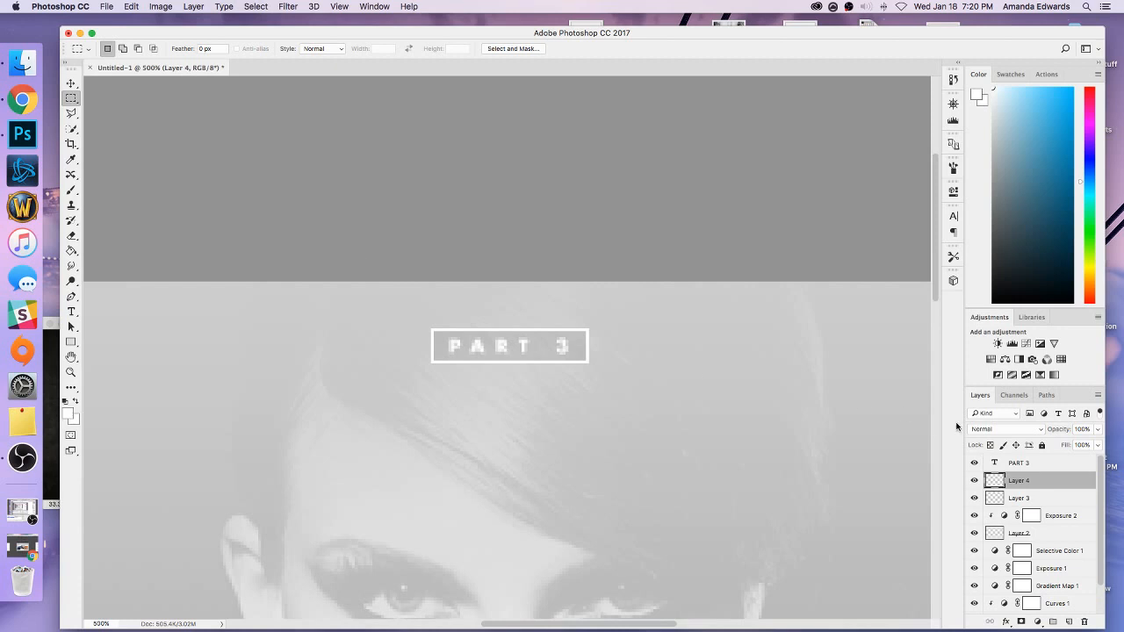
click(1086, 428)
text(8)
On Layer 3, select the area around the inside edge of the white frame and delete the dark box parts beneath and outside the frame.
click(1032, 498)
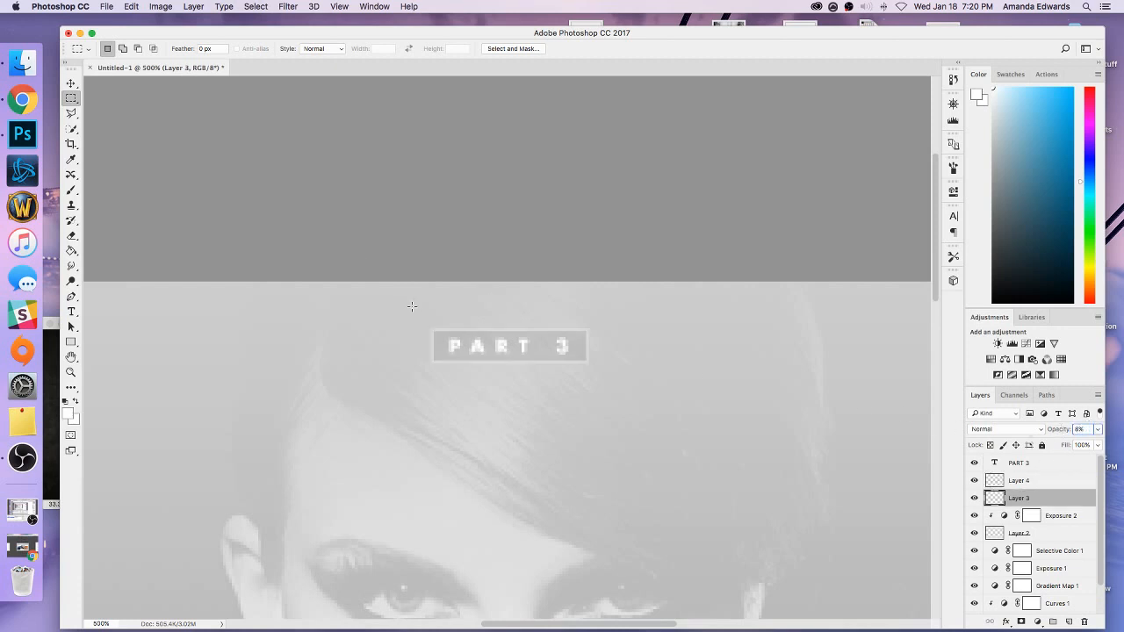
drag(412, 307, 622, 330)
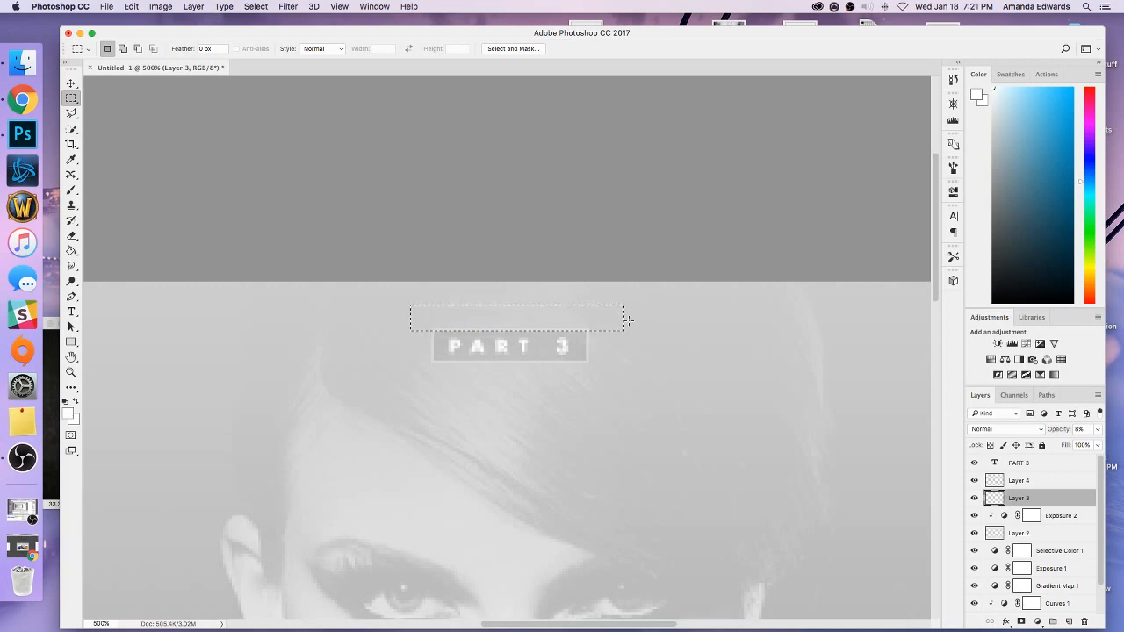
key(shift)
drag(630, 314, 414, 361)
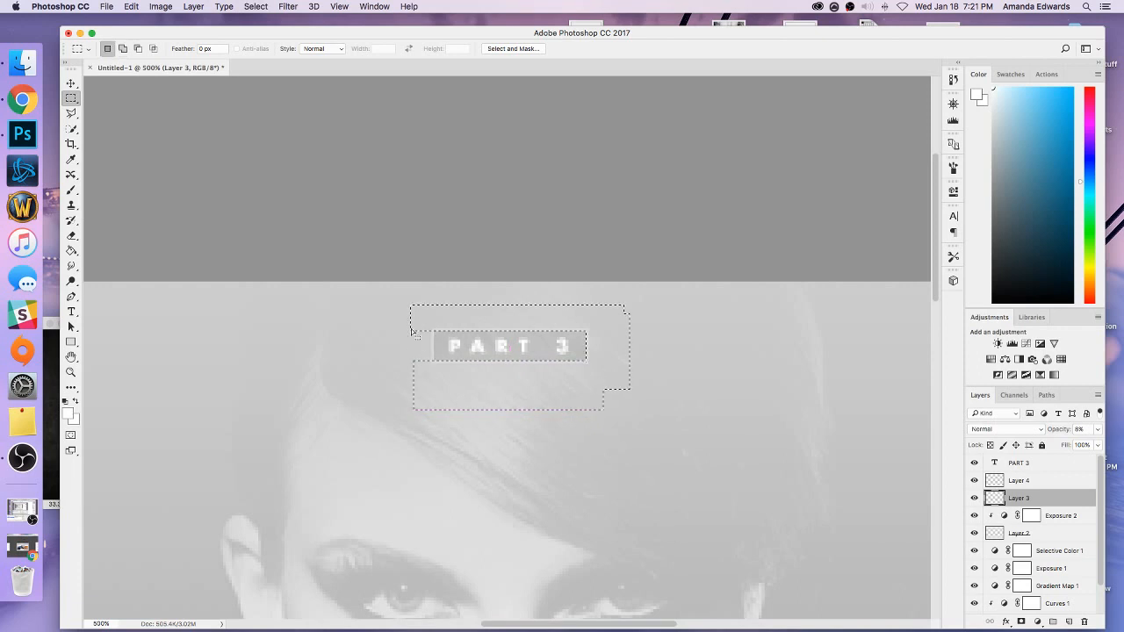
key(shift)
drag(393, 309, 432, 384)
click(504, 276)
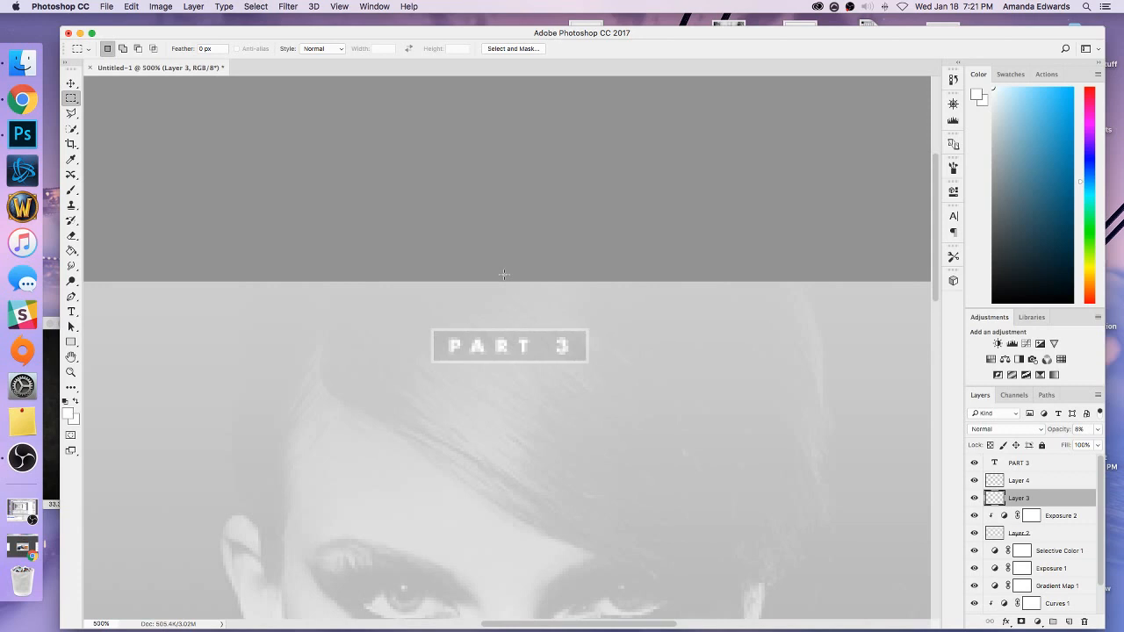
Add a new layer above Layer 4 and fill a thin white horizontal line extending left from the middle of the PART 3 frame.
click(1015, 484)
click(1068, 623)
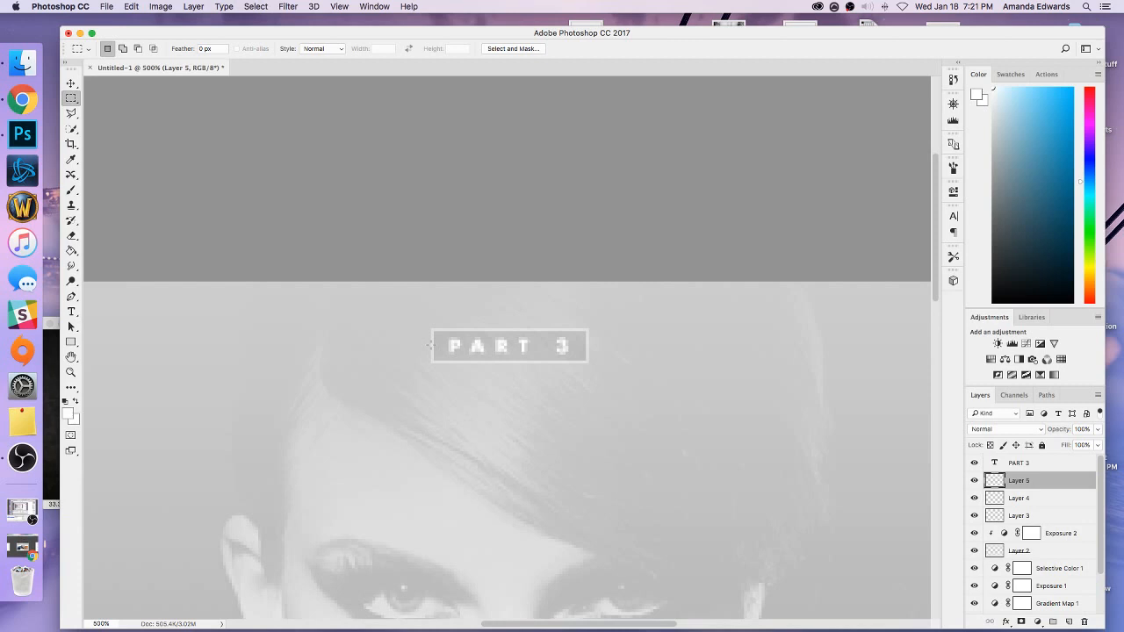
drag(432, 345, 311, 343)
click(73, 252)
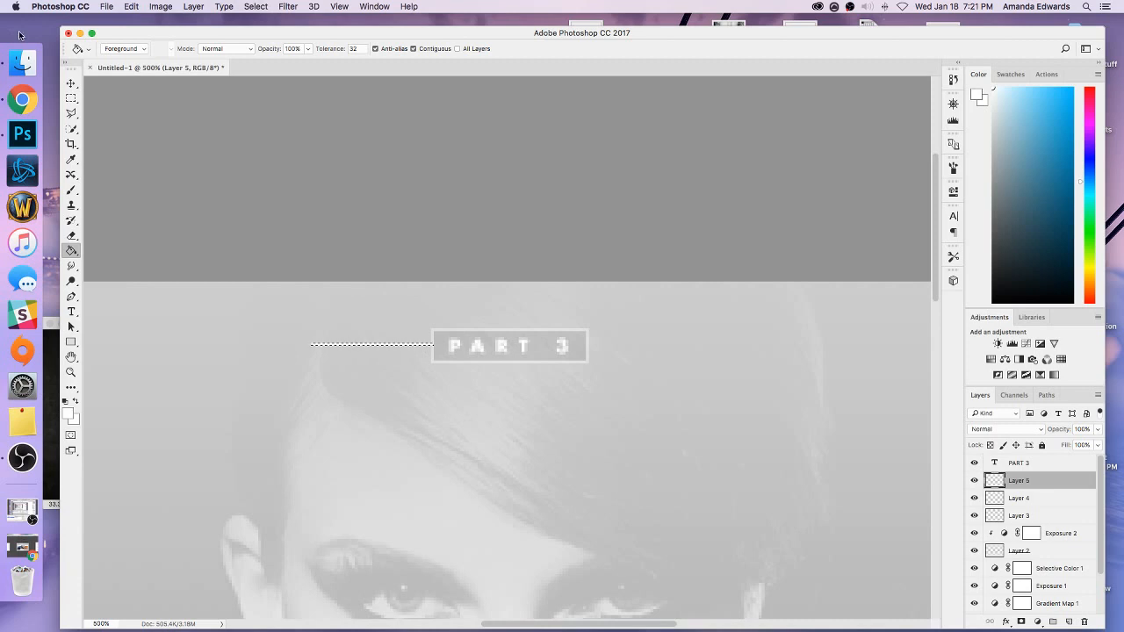
key(m)
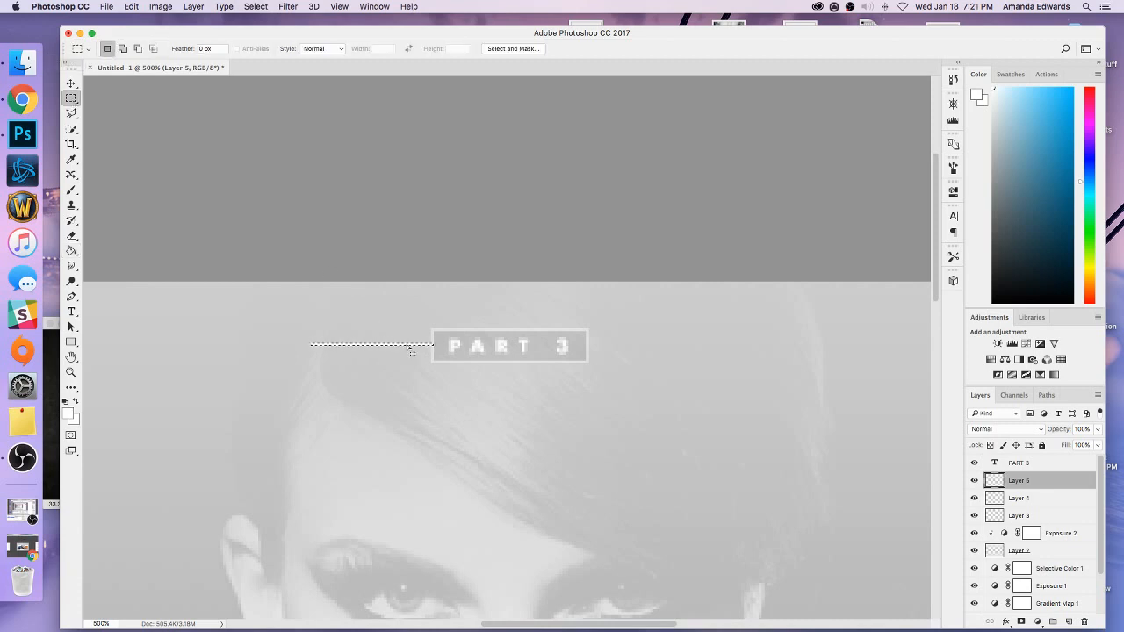
Move the thin line selection to the right side of the PART 3 frame, fill it with white, and deselect.
drag(406, 345, 683, 346)
click(71, 250)
click(619, 346)
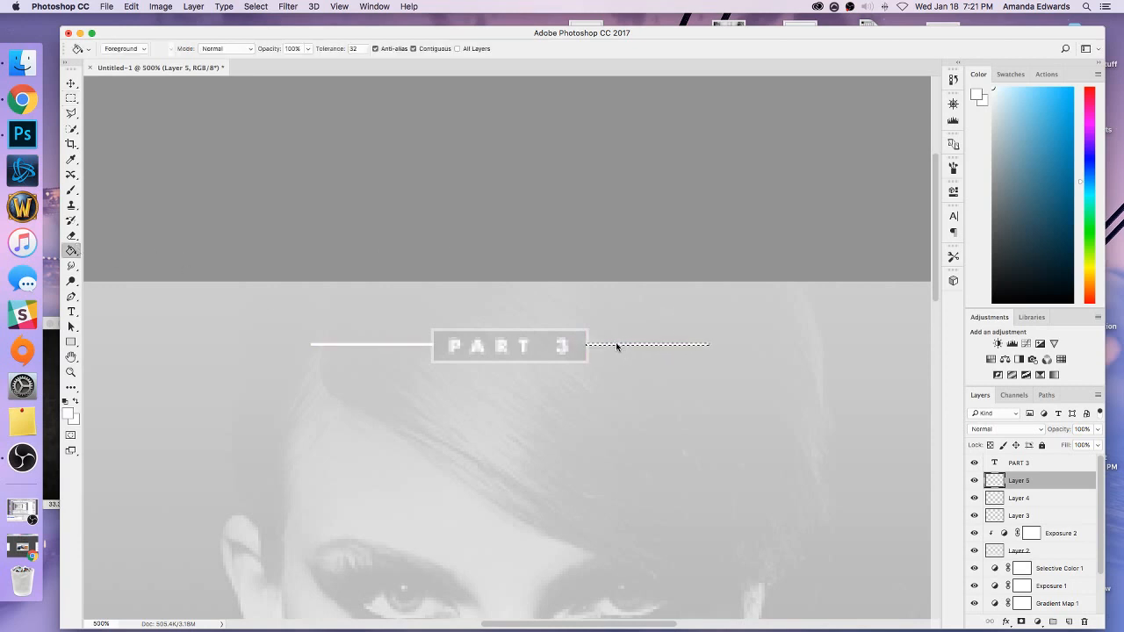
click(72, 98)
click(110, 104)
Trim the ends of both lines that overlap the PART 3 frame and set the line layer's opacity to 40%.
drag(442, 337, 432, 362)
drag(562, 339, 588, 360)
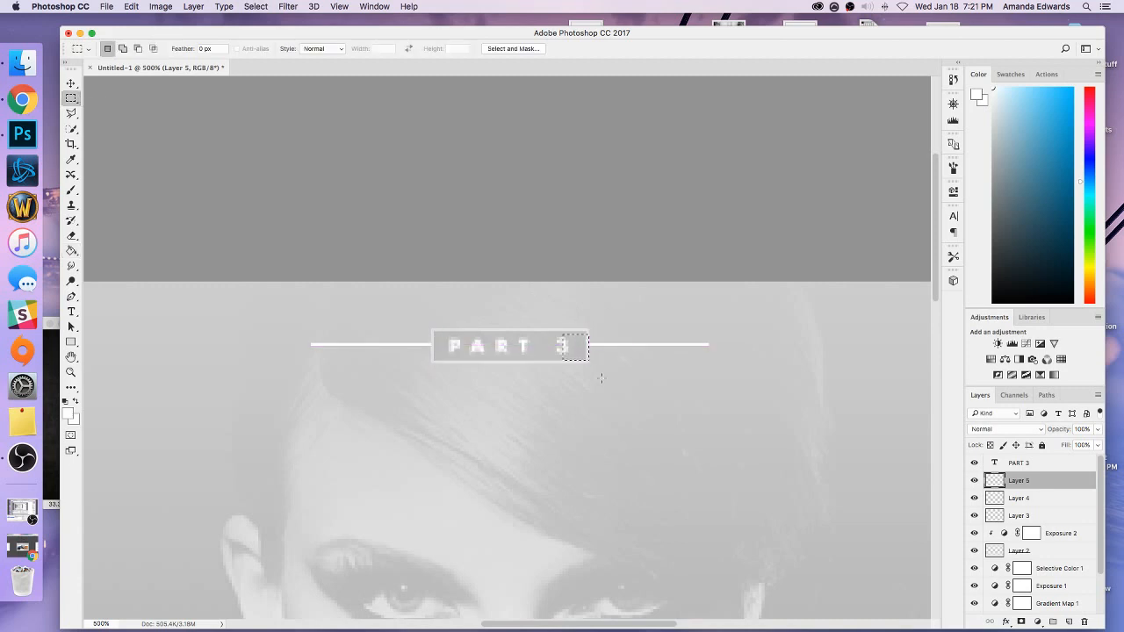
click(1077, 429)
text(40)
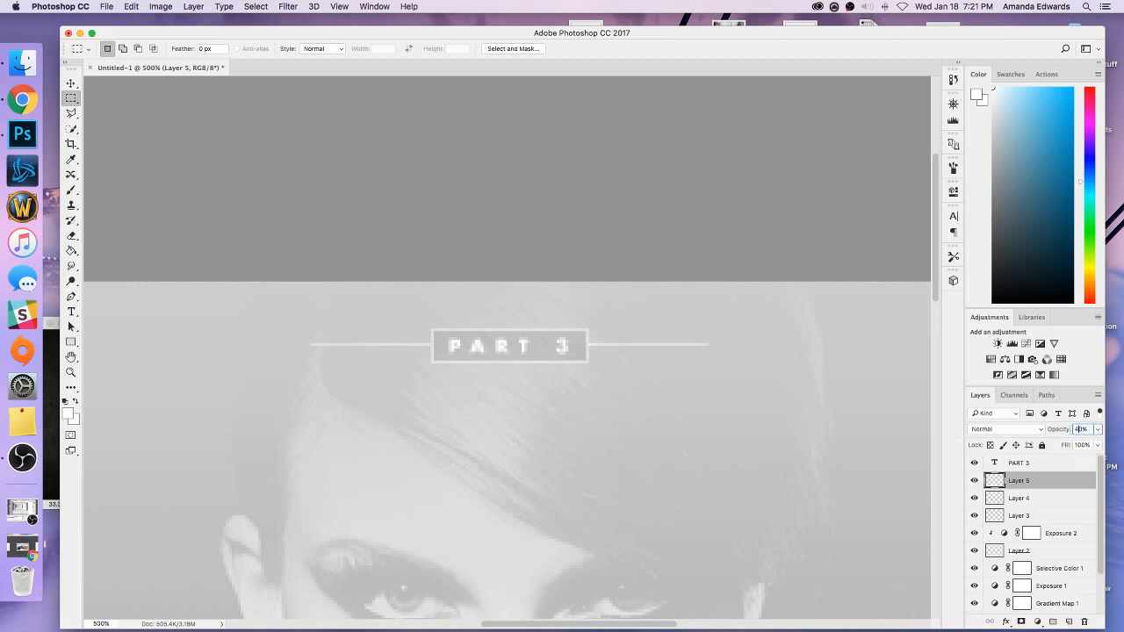
Above the PART 3 layer, add a text box spanning the full image width and enter “BAD BLOOD” in quotation marks.
key(super+minus)
key(super+minus)
key(super+minus)
key(super+minus)
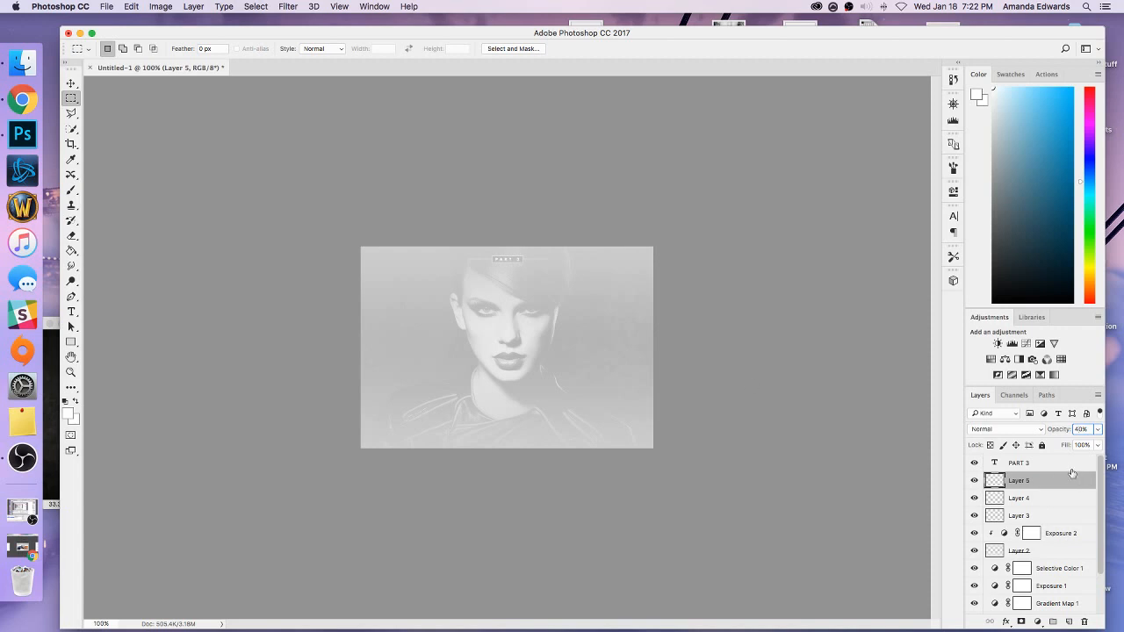
click(1067, 465)
click(71, 312)
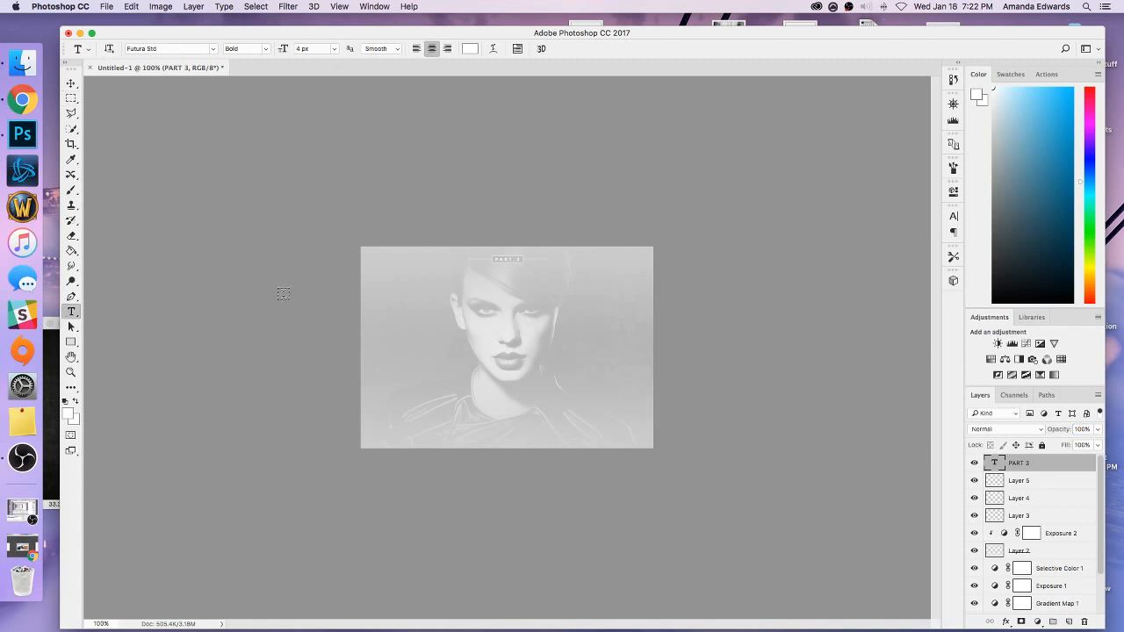
drag(374, 309, 652, 418)
drag(372, 415, 360, 383)
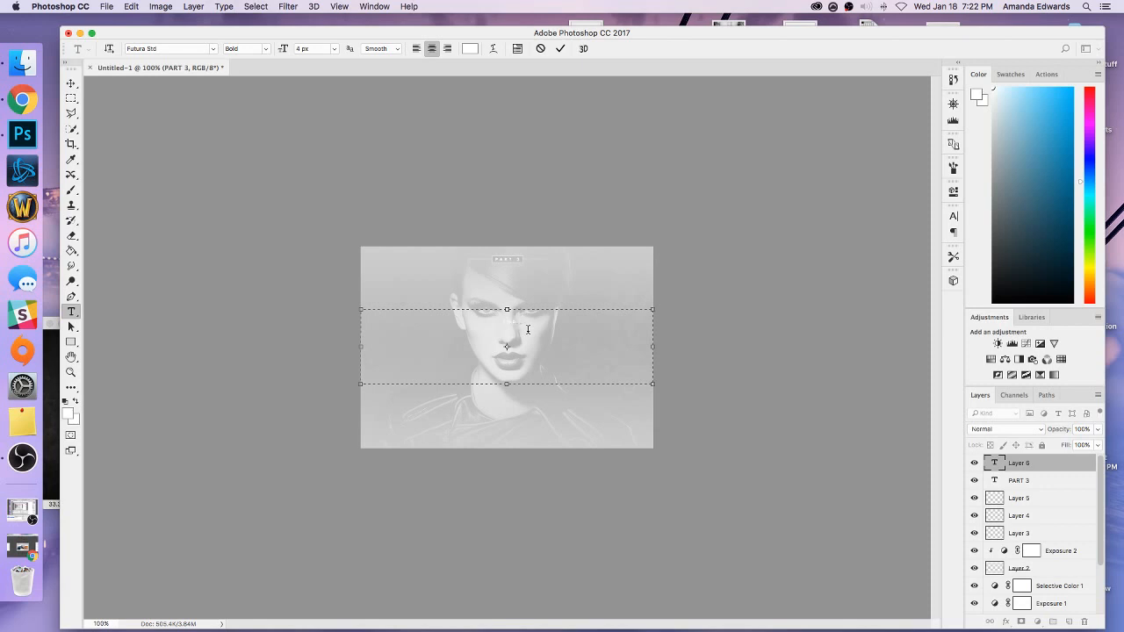
text(EDWARDS)
Set the “BAD BLOOD” text to Gotham Black Regular at 9 px.
drag(554, 317, 438, 314)
click(214, 50)
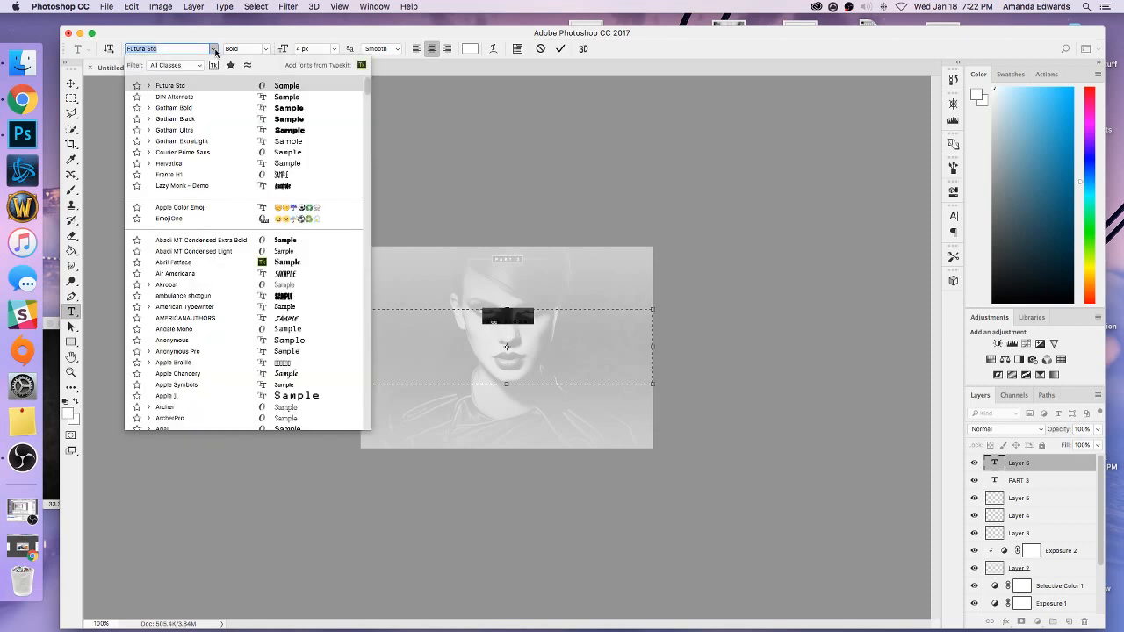
click(149, 119)
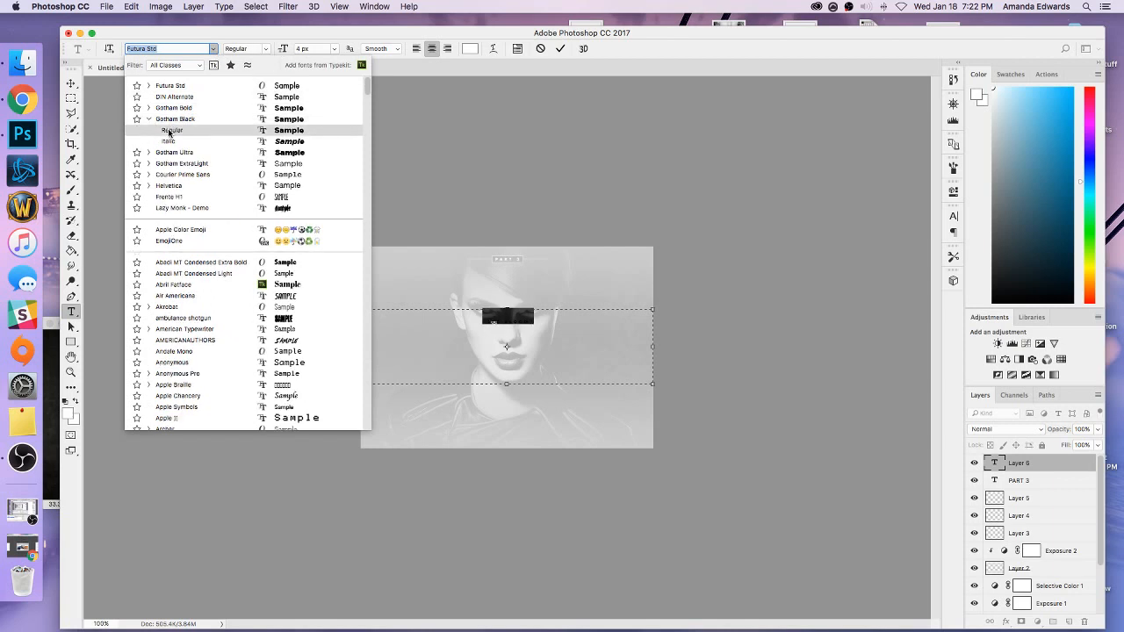
click(171, 131)
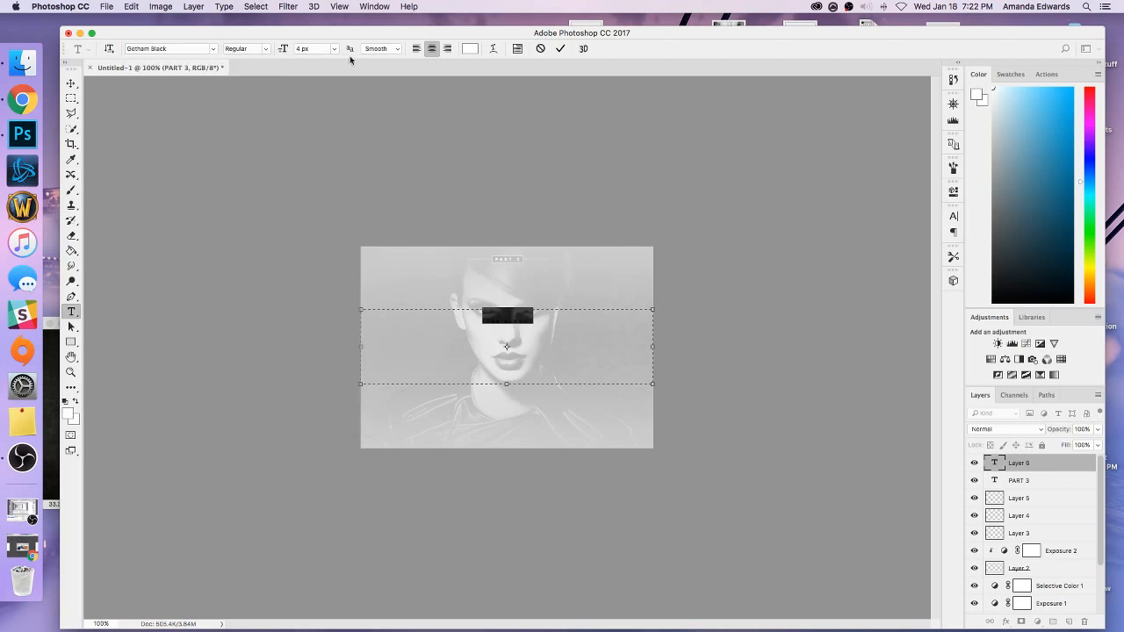
click(309, 48)
key(Up)
key(Up)
key(Up)
key(Up)
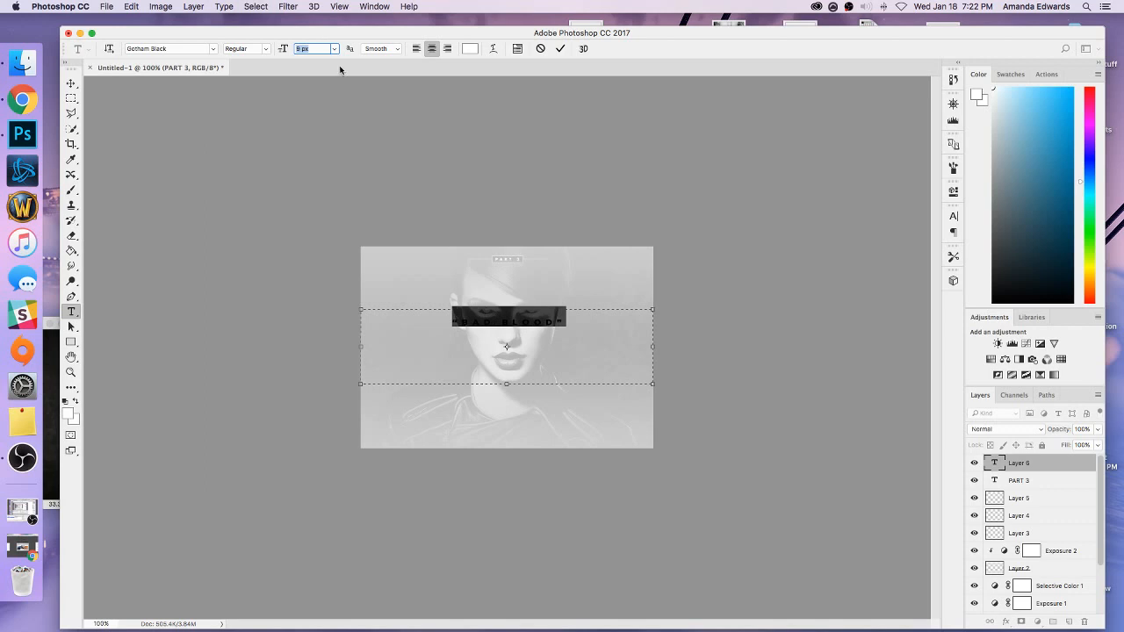
click(592, 329)
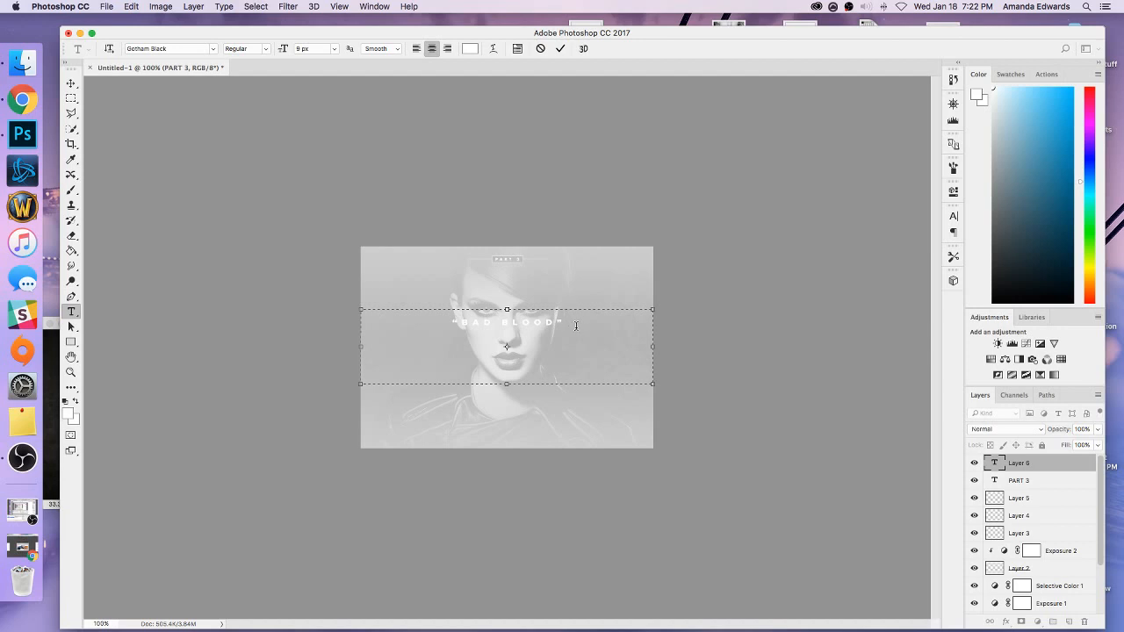
Set the anti-aliasing of the whole “BAD BLOOD” text to Crisp.
key(super+a)
click(383, 49)
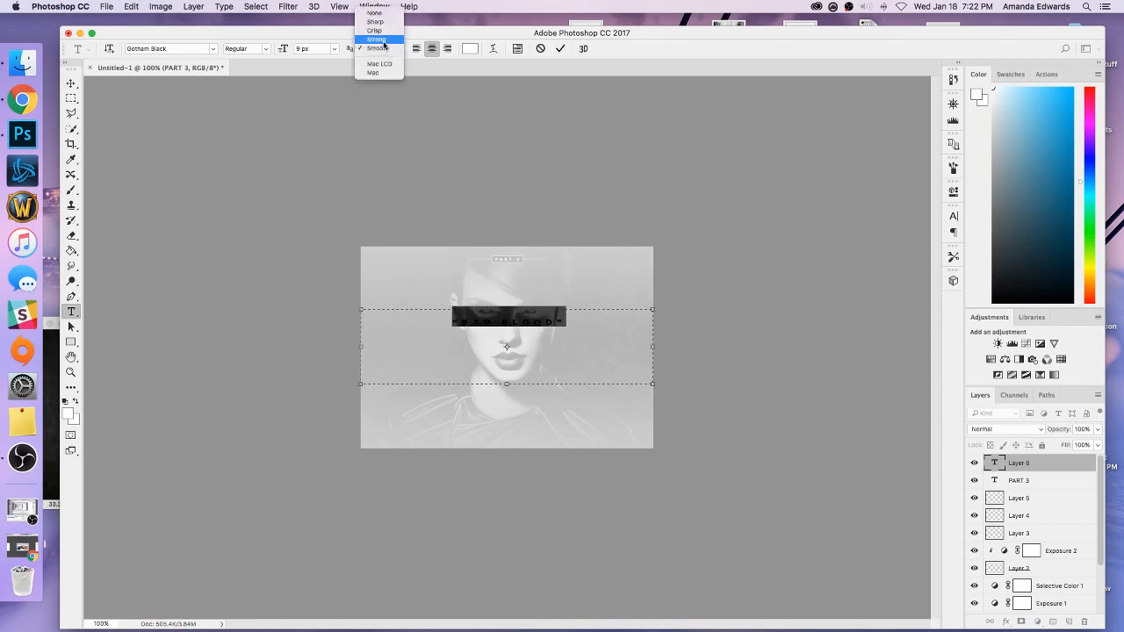
click(375, 31)
click(607, 323)
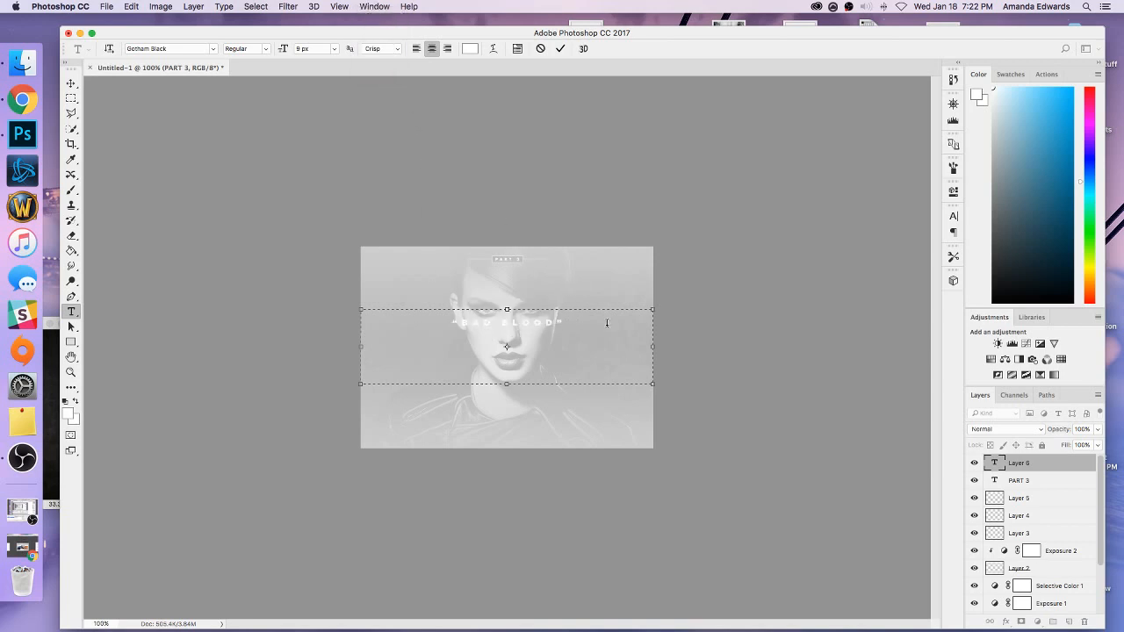
Extend the “BAD BLOOD” text box upward to the image's top edge.
drag(506, 309, 498, 263)
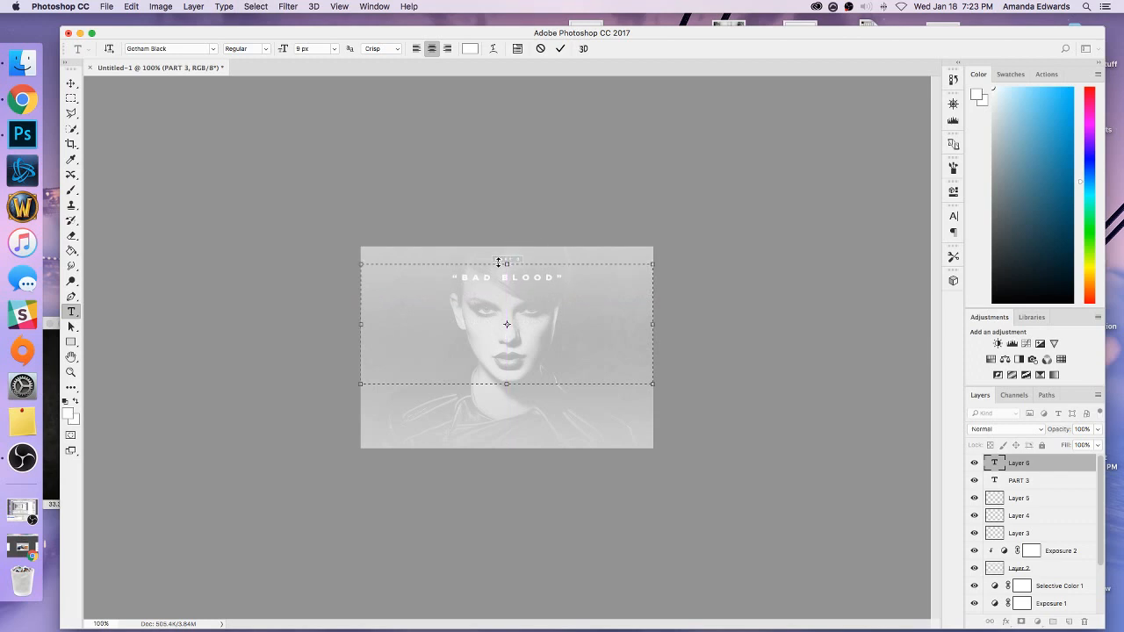
drag(507, 262, 506, 243)
Set the leading of the whole “BAD BLOOD” text to 20.42 px.
drag(579, 255, 428, 255)
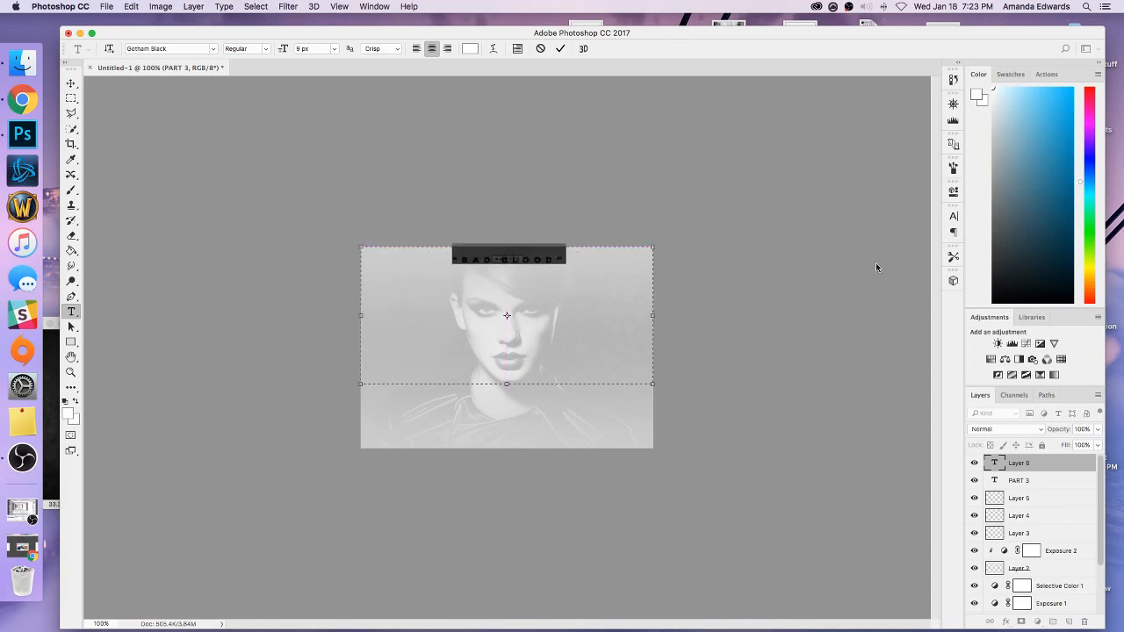
click(952, 218)
drag(921, 247, 892, 248)
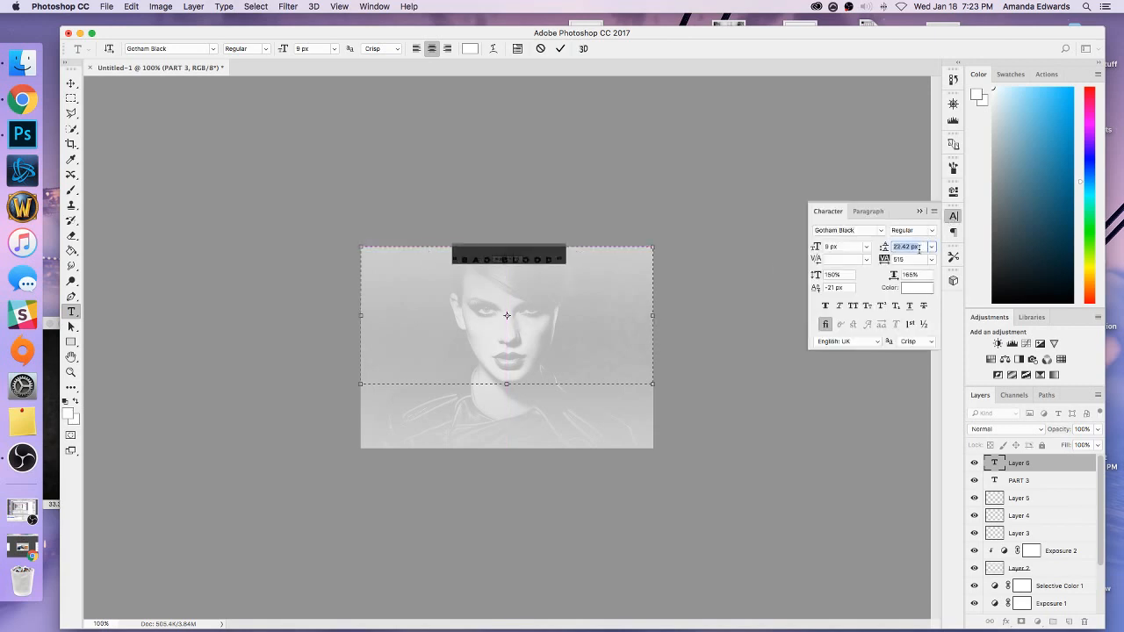
key(Down)
key(Down)
Lower the “BAD BLOOD” text beneath the PART 3 label with a baseline shift of -47 px.
click(851, 289)
key(Up)
key(Up)
key(Up)
key(Up)
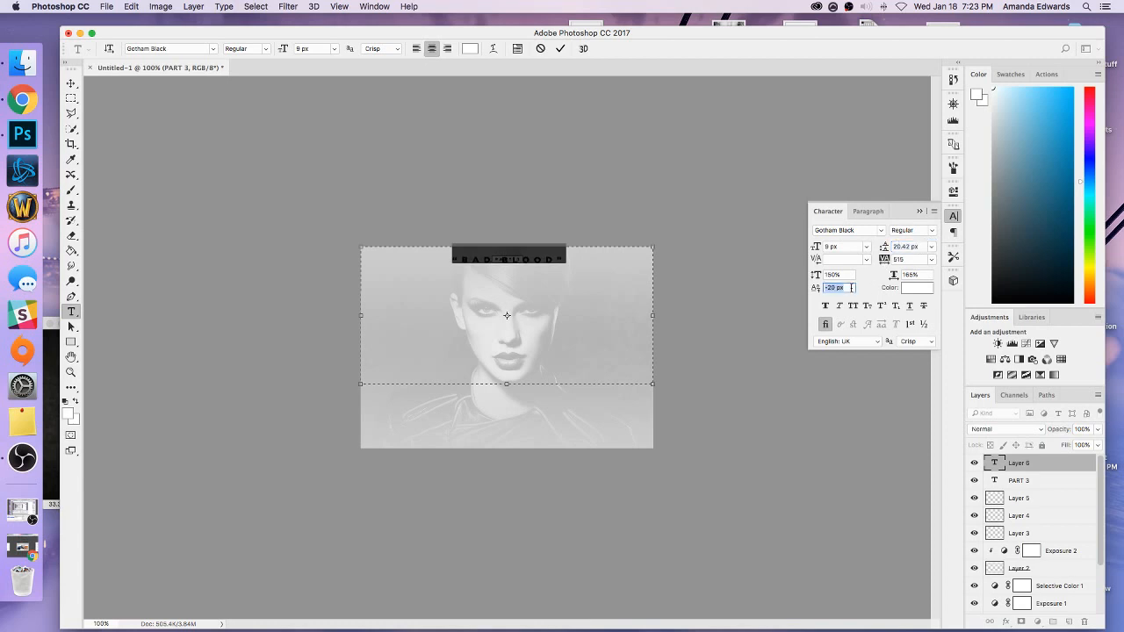
key(Down)
key(Down)
key(Down)
key(Down)
key(Down)
key(Down)
key(Down)
key(Down)
key(Down)
key(Down)
key(Down)
key(Down)
key(Down)
key(Down)
key(Down)
key(Down)
key(Down)
key(Down)
key(Down)
key(Down)
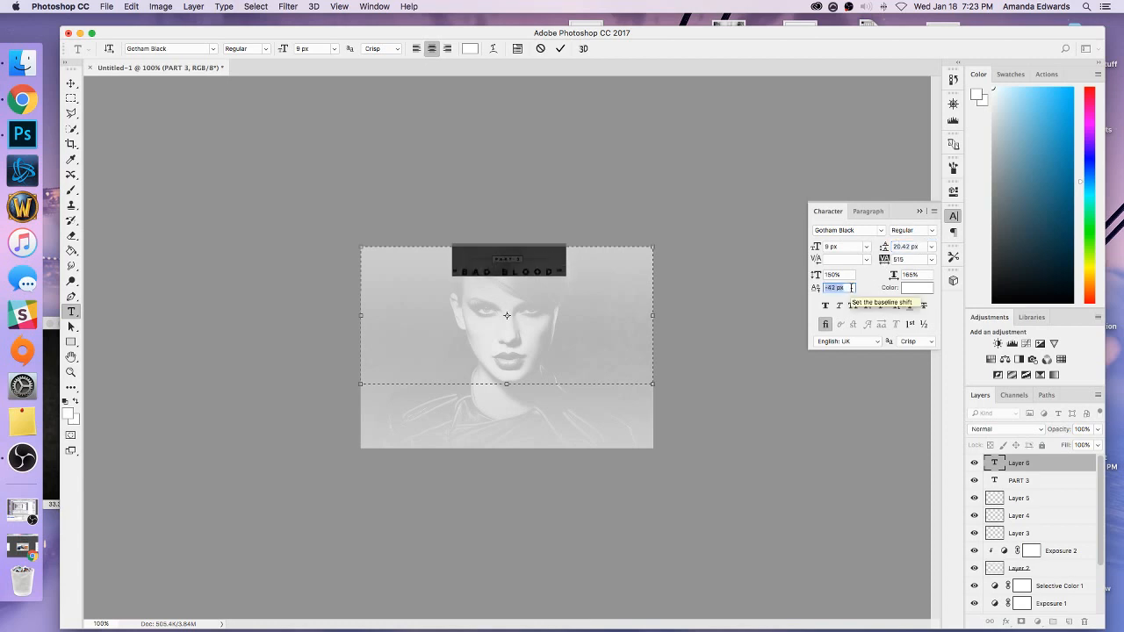
key(Down)
key(Down)
key(Down)
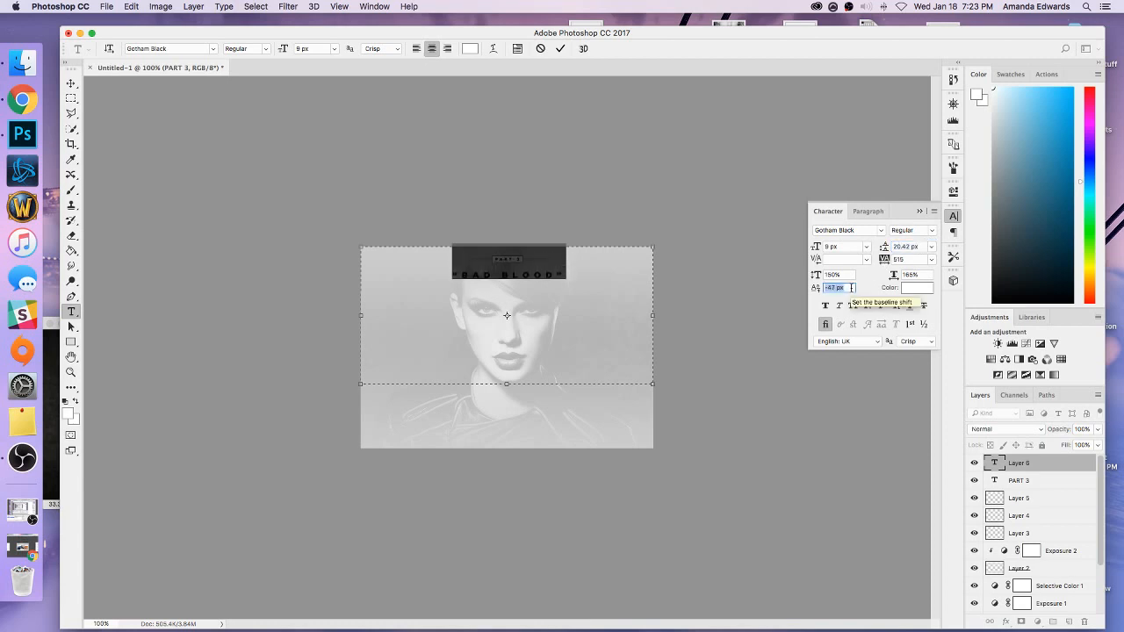
click(618, 279)
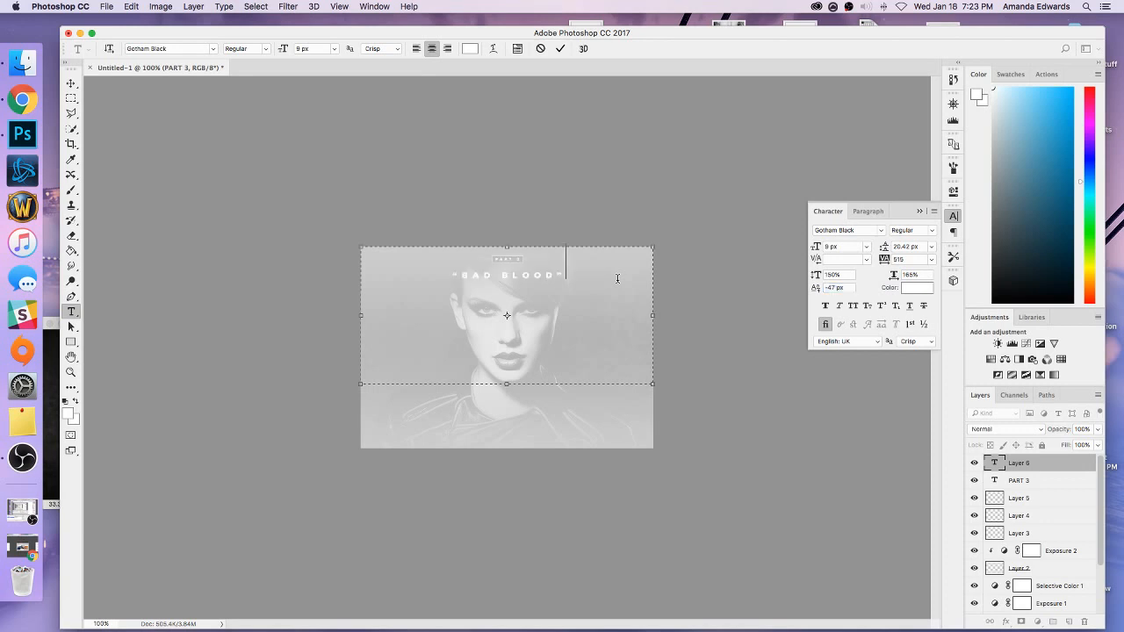
Set the tracking of the whole “BAD BLOOD” text to 520.
click(555, 276)
drag(580, 280, 424, 281)
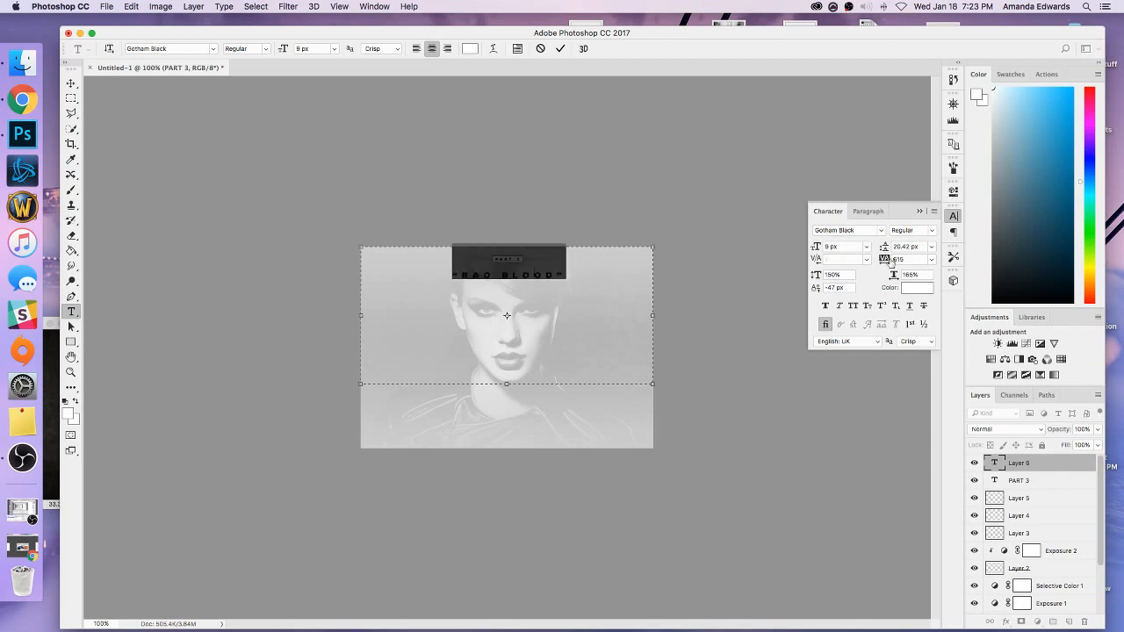
click(907, 260)
text(520)
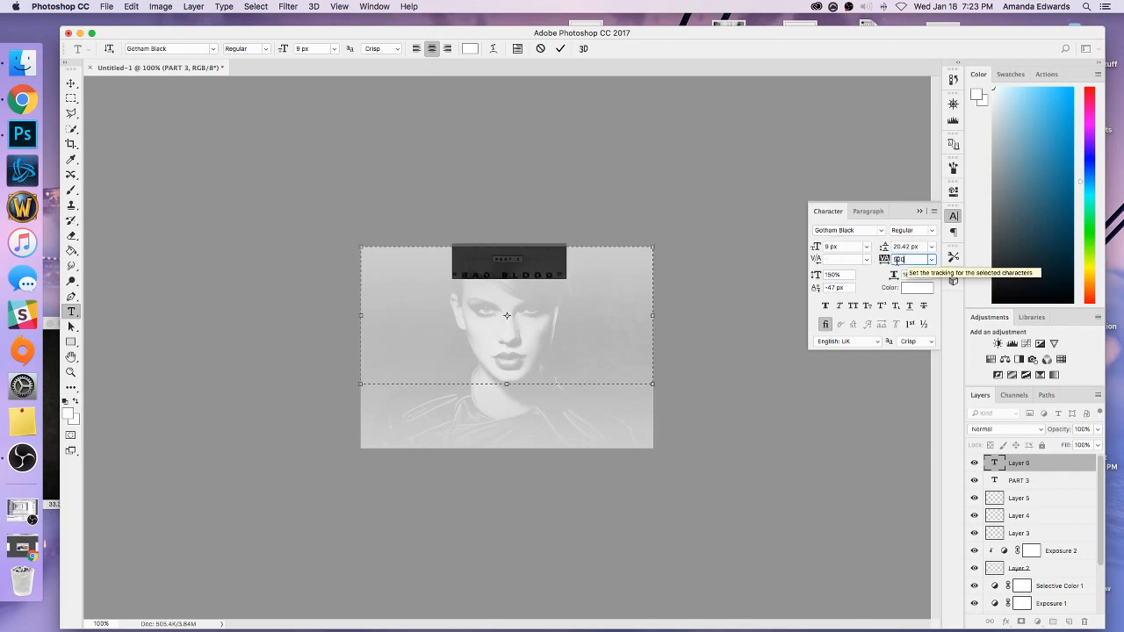
click(612, 283)
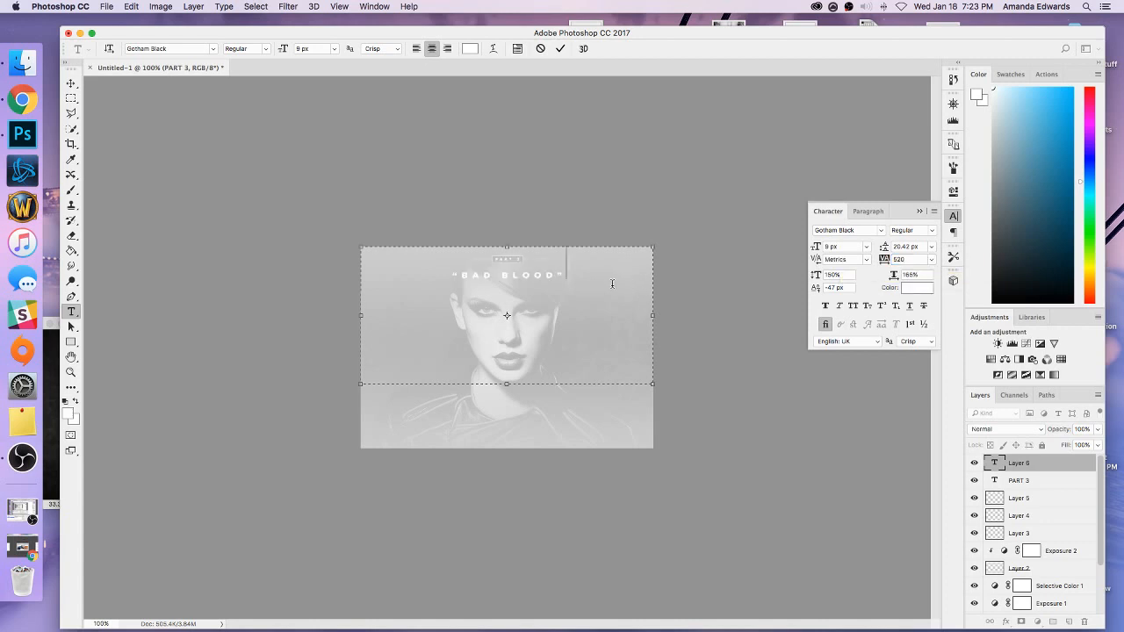
Tighten the kerning to -370 between each quotation mark and its neighbouring letter in “BAD BLOOD”.
click(461, 274)
key(super+plus)
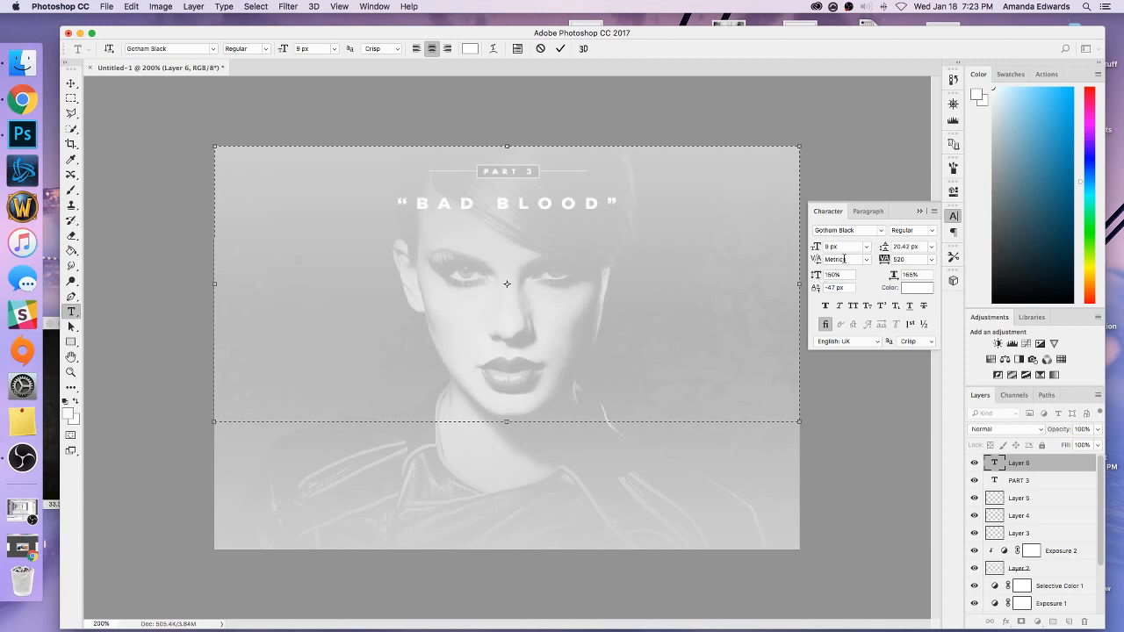
click(842, 259)
drag(852, 259, 820, 260)
text(-370)
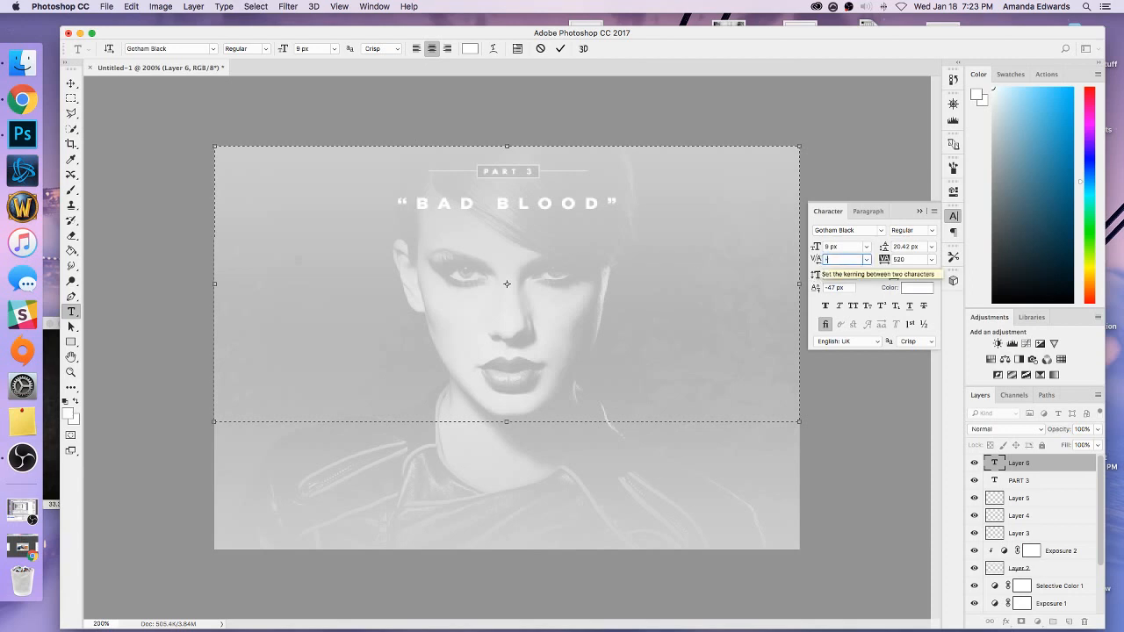
key(Return)
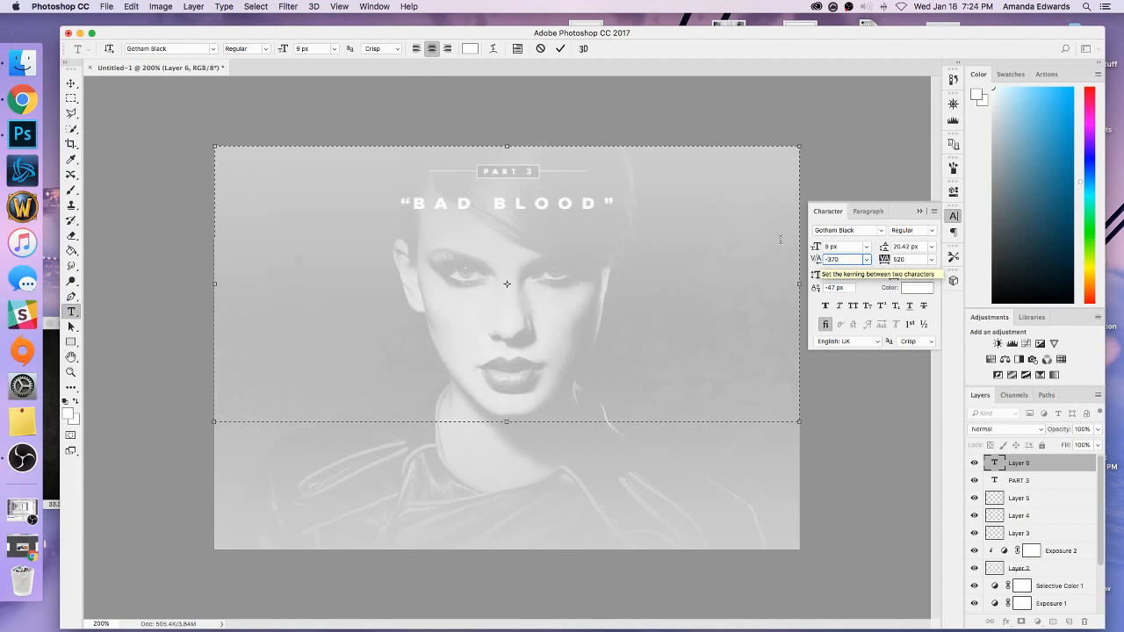
click(604, 201)
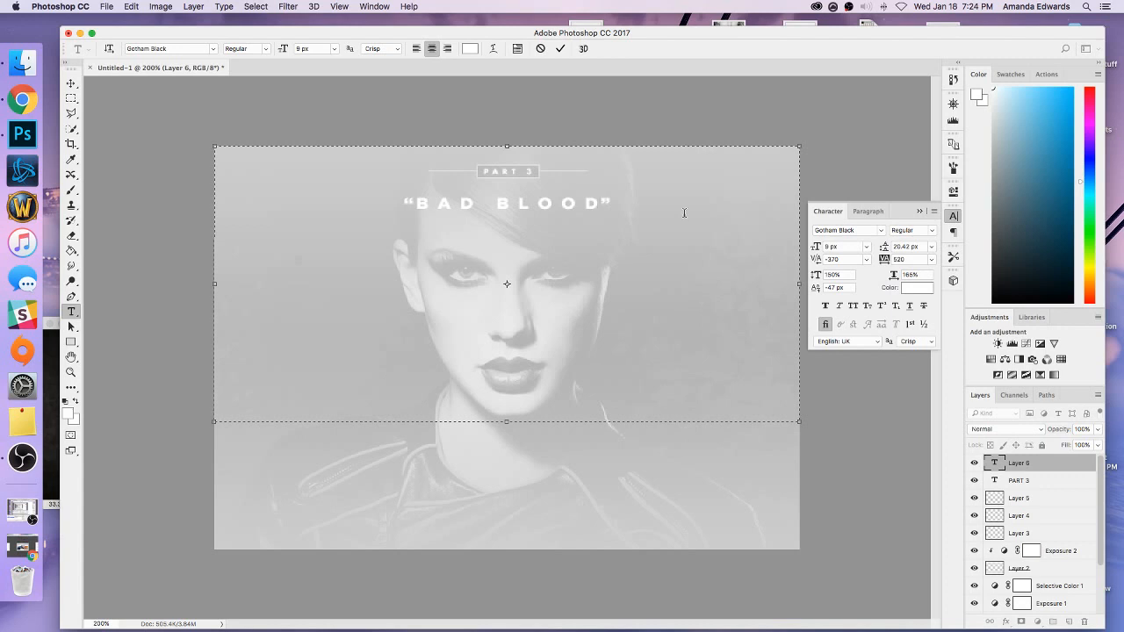
Add a second line reading MUSIC VIDEO after “BAD BLOOD” in the same text box.
click(636, 208)
key(Return)
text(MUSIC)
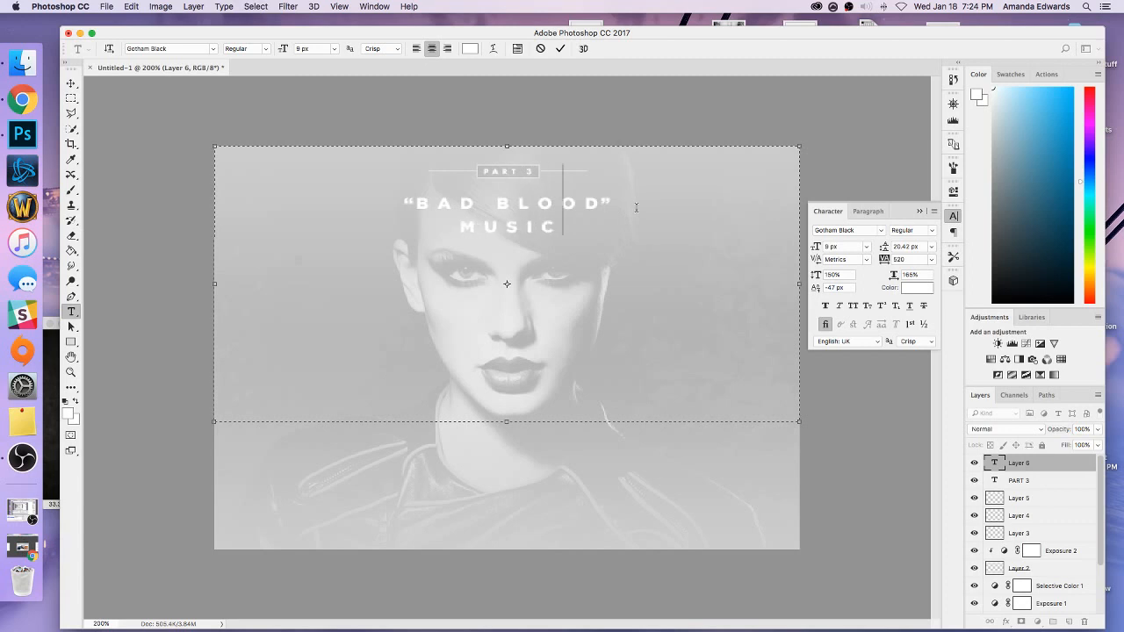
text( VIDEo)
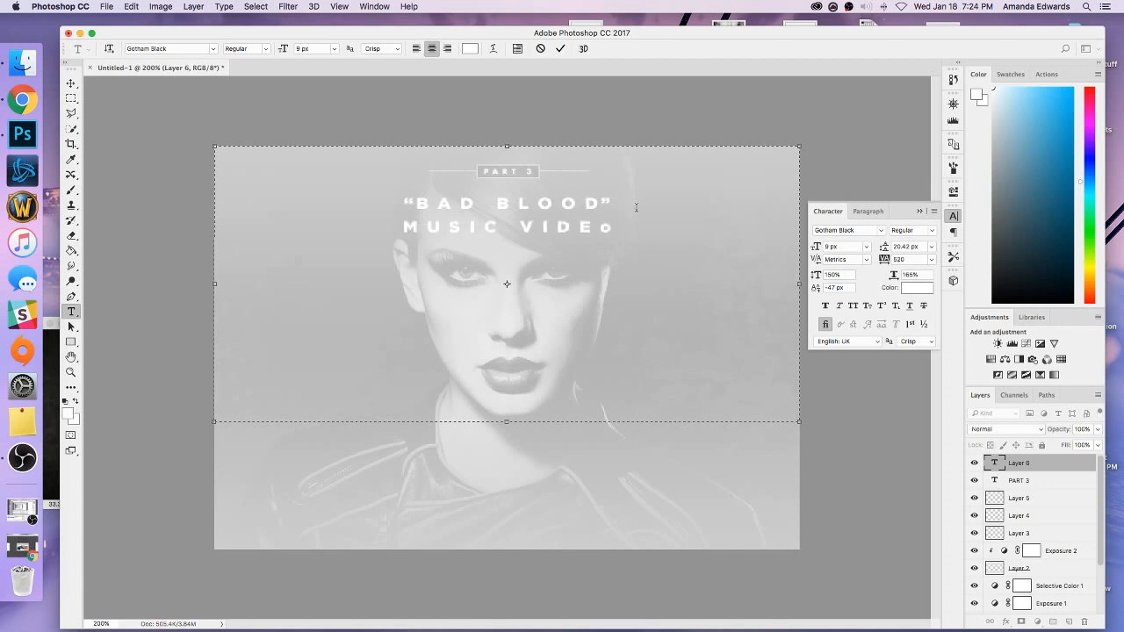
key(BackSpace)
text(O)
Set the font size of the MUSIC VIDEO line to 6 px.
drag(637, 208, 369, 245)
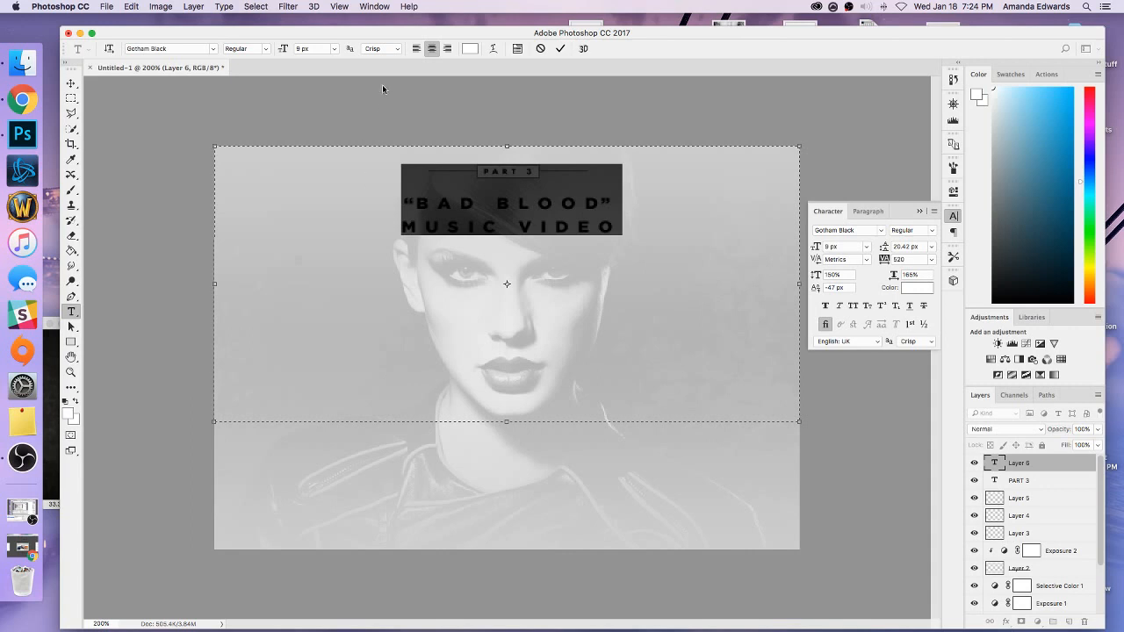
double_click(308, 49)
text(8)
key(Return)
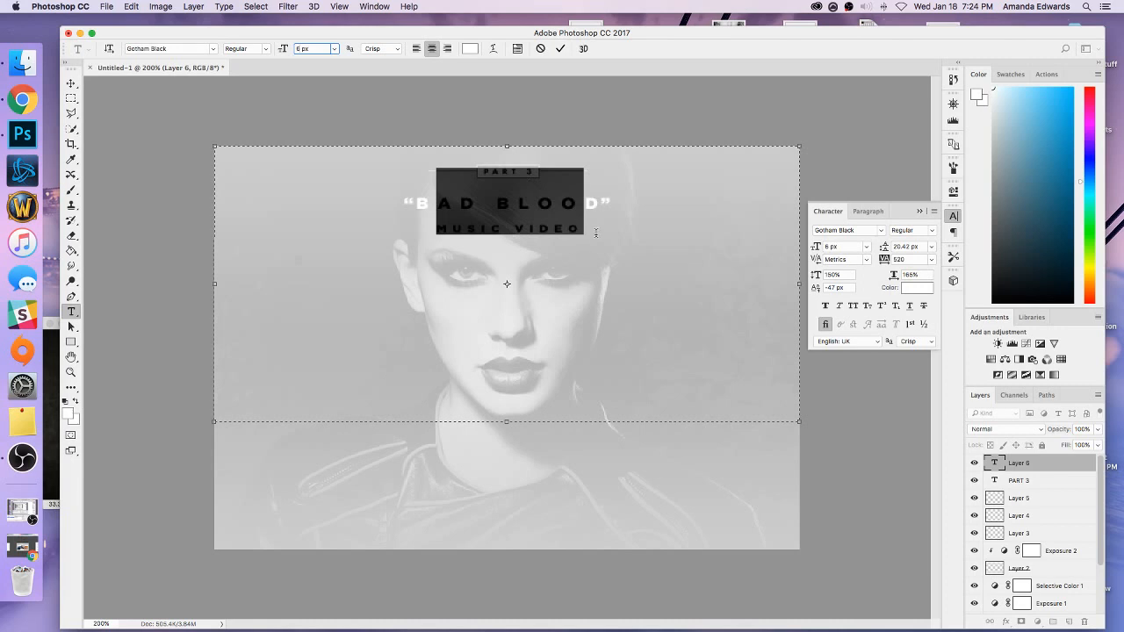
click(596, 233)
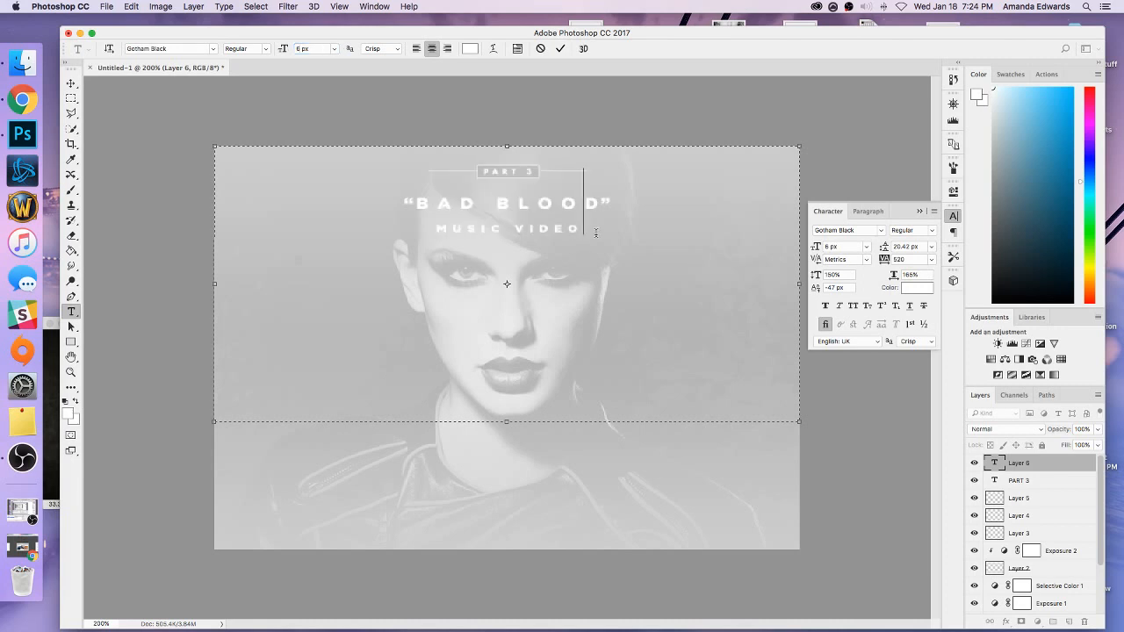
Set the vertical scale of both the “BAD BLOOD” and MUSIC VIDEO lines to 165%.
drag(605, 228, 347, 146)
click(827, 275)
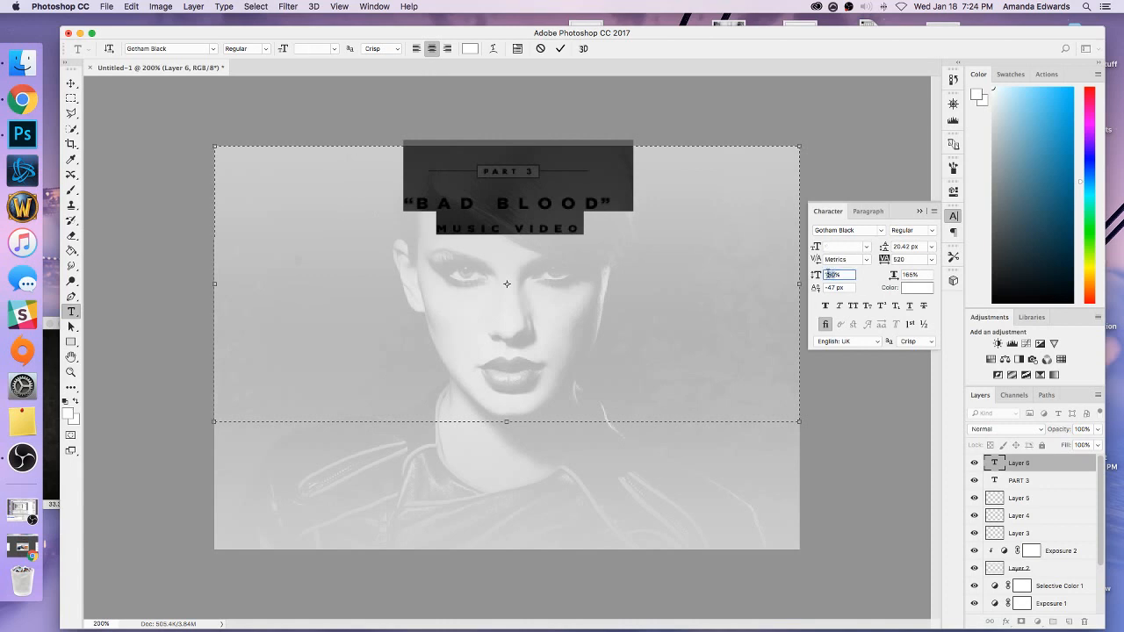
text(165)
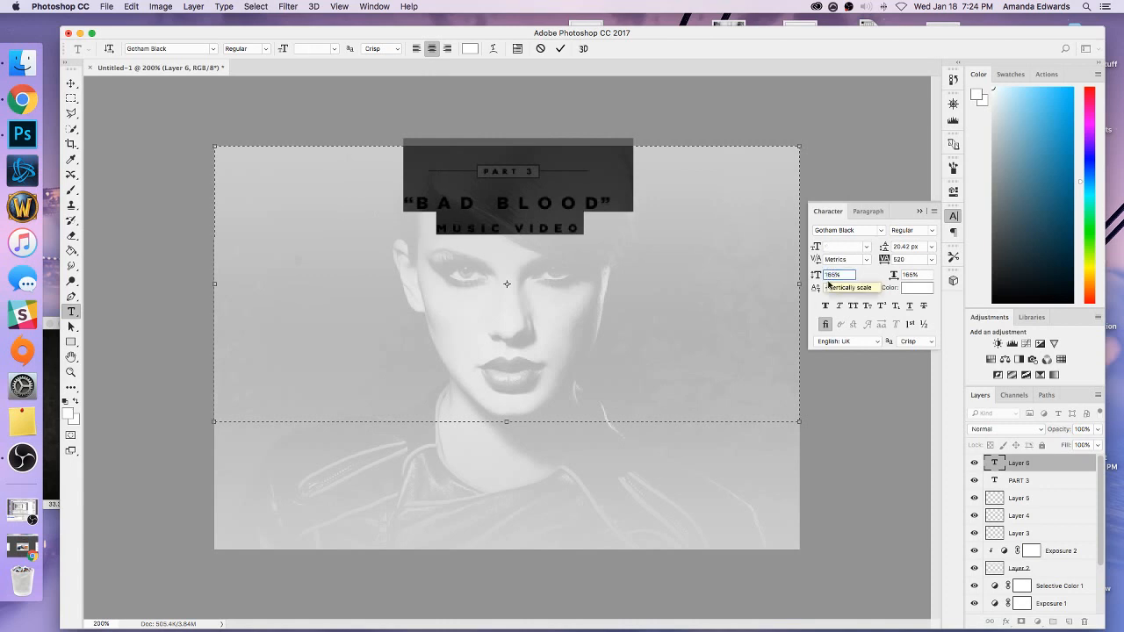
click(705, 255)
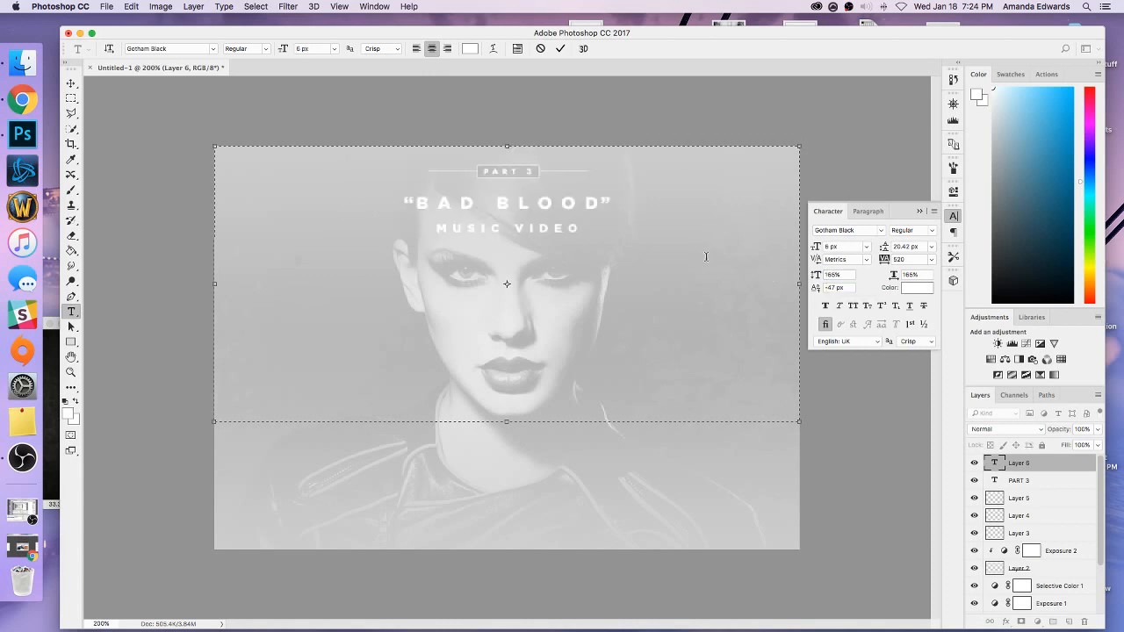
click(919, 210)
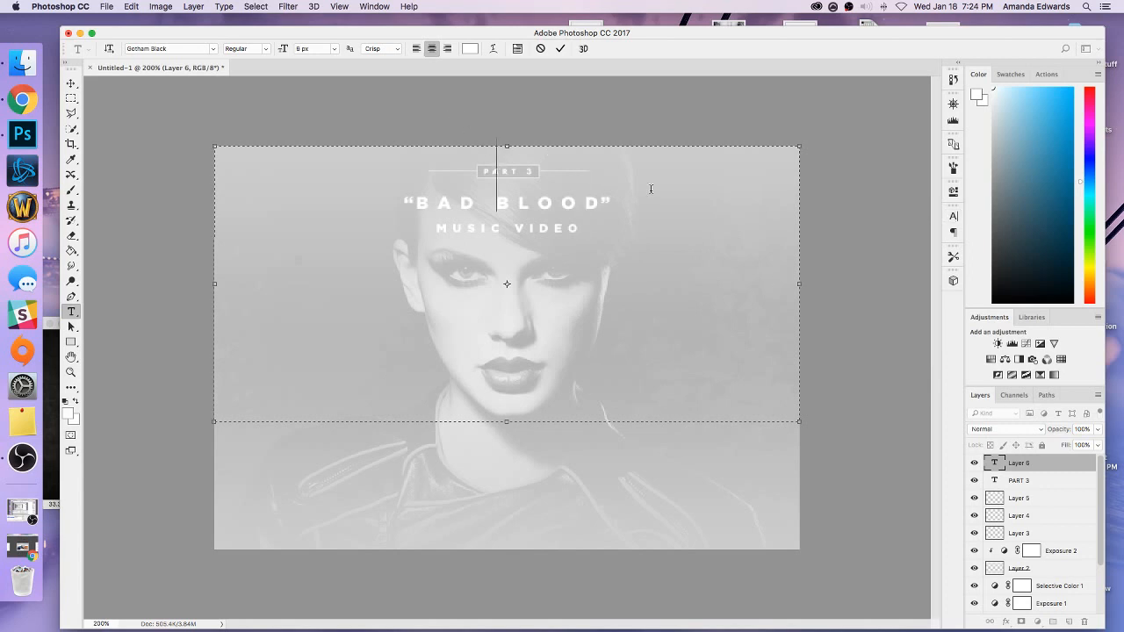
click(1011, 476)
click(533, 172)
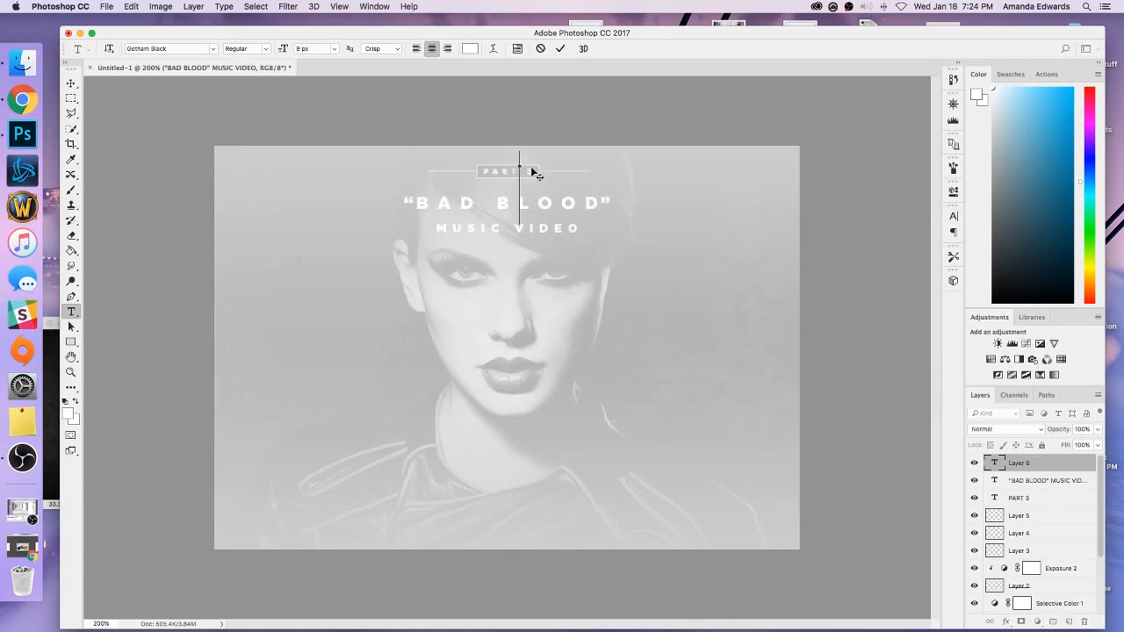
click(1027, 474)
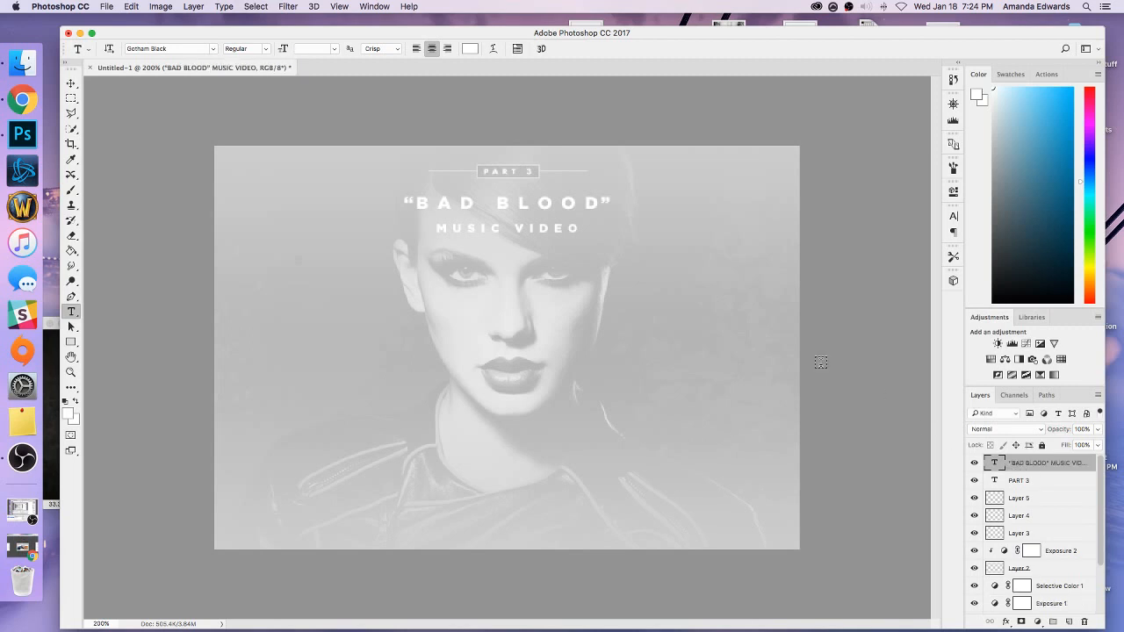
Set the vertical scale of the PART 3 text to 165% and commit the edit.
click(510, 165)
key(ctrl+a)
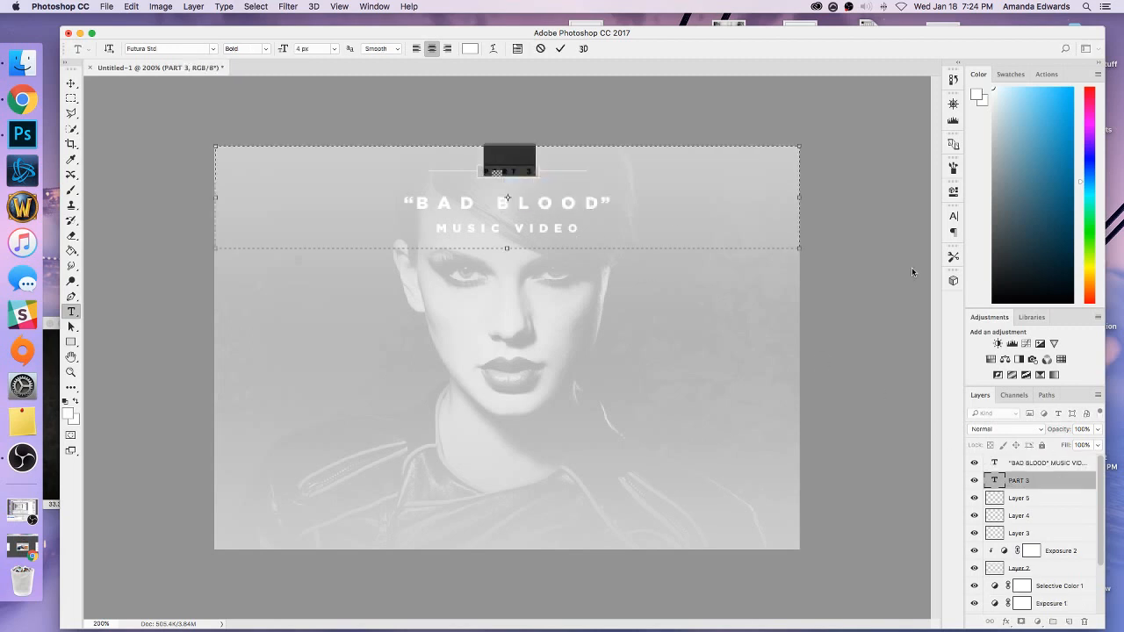
click(953, 216)
click(828, 274)
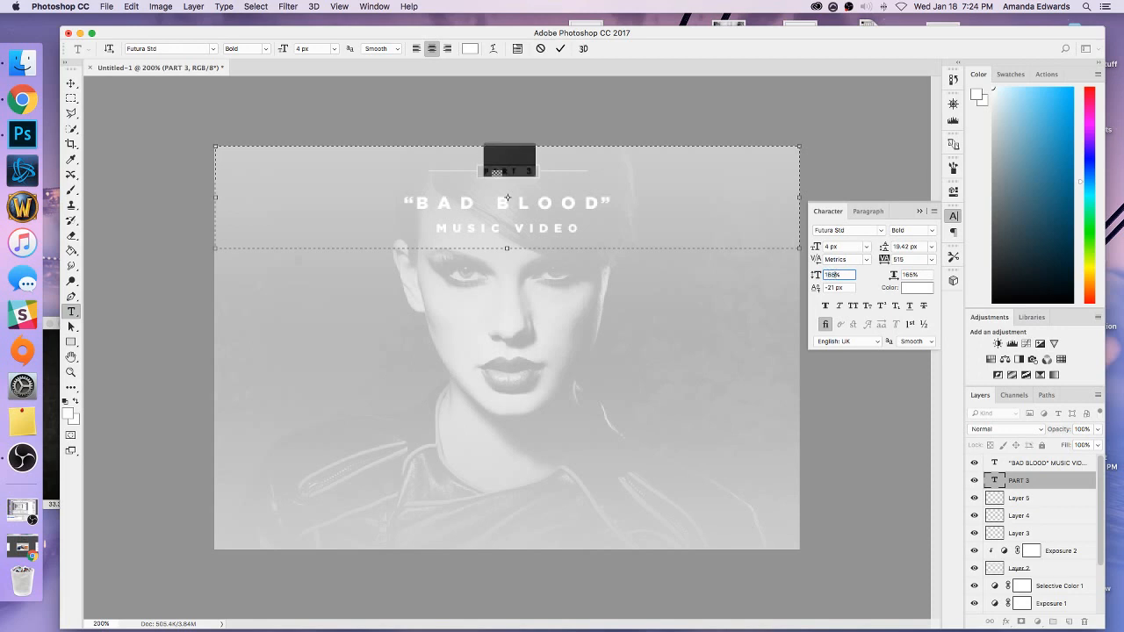
text(165)
key(Return)
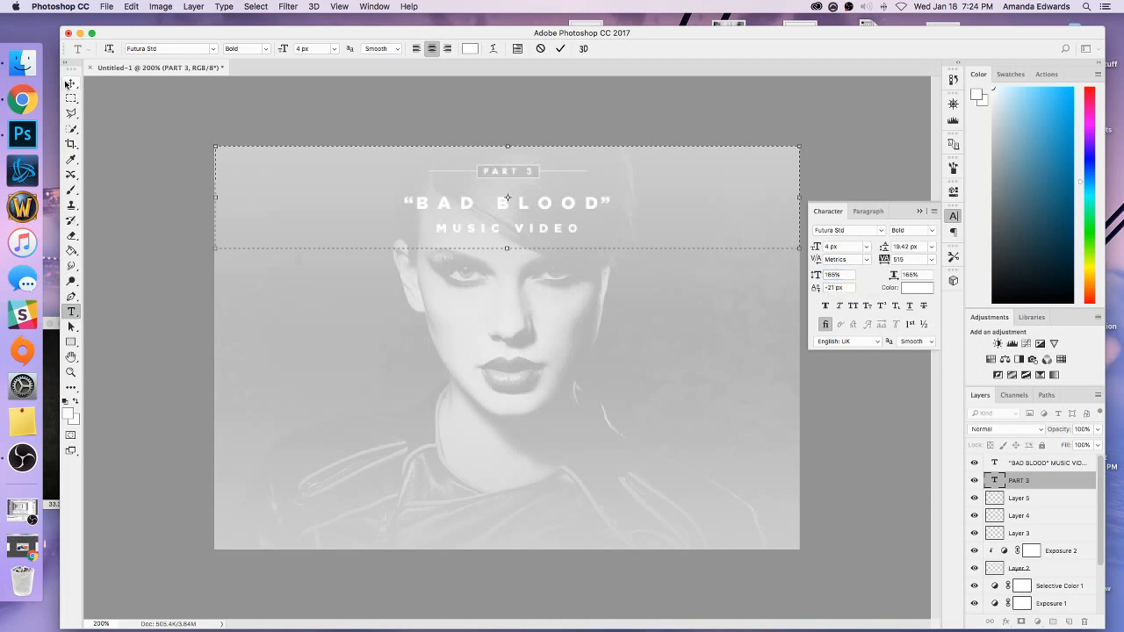
click(71, 82)
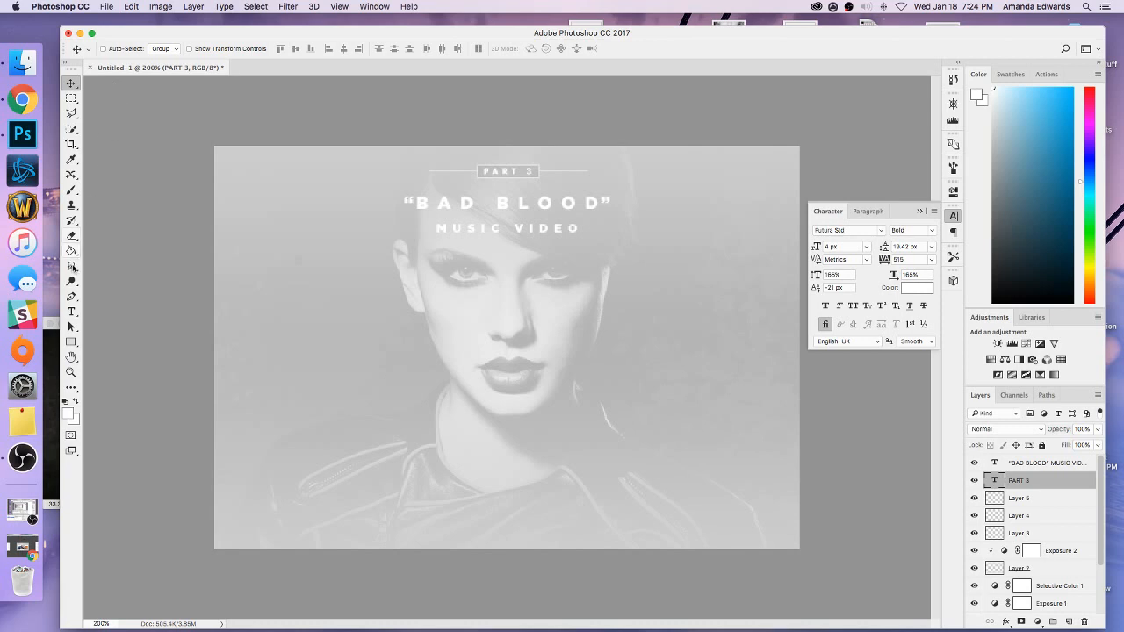
click(72, 311)
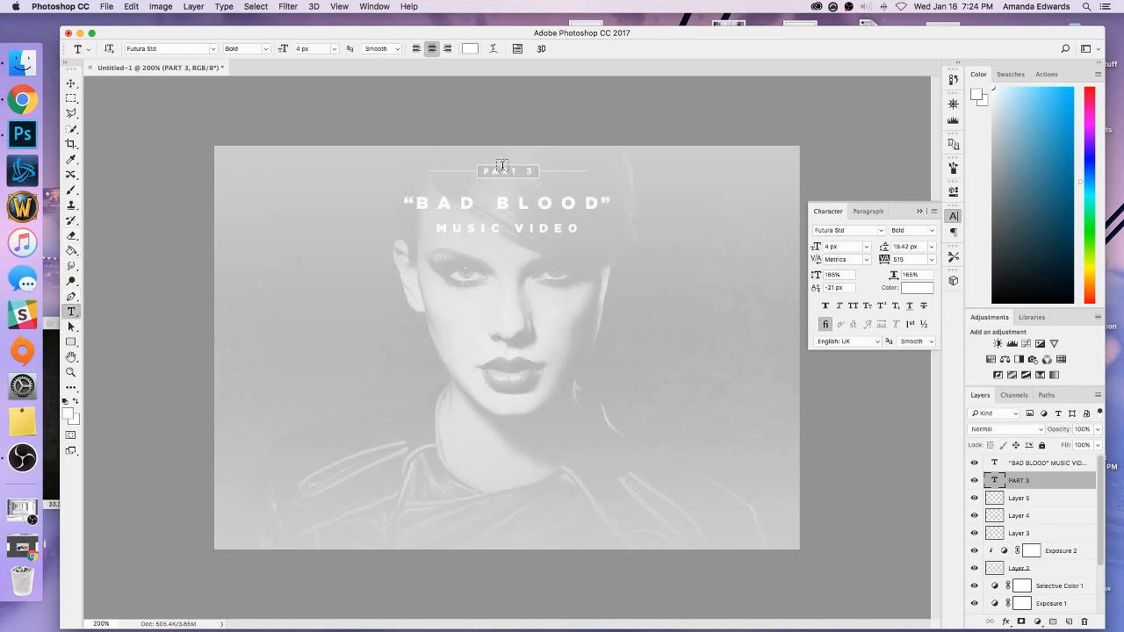
click(1016, 497)
shift+click(1021, 533)
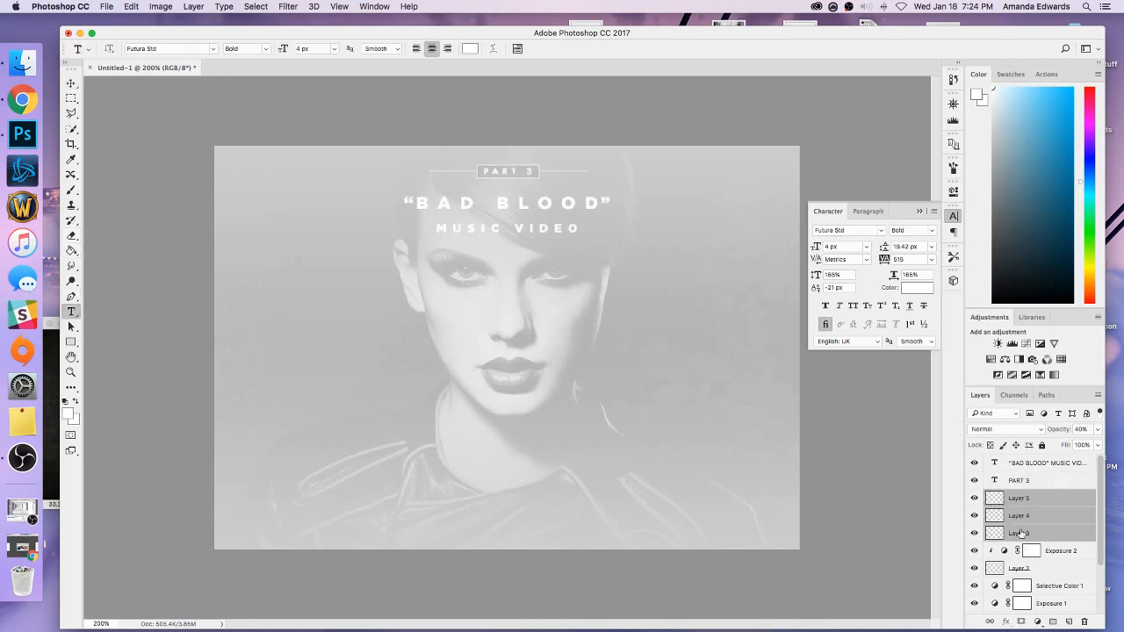
key(v)
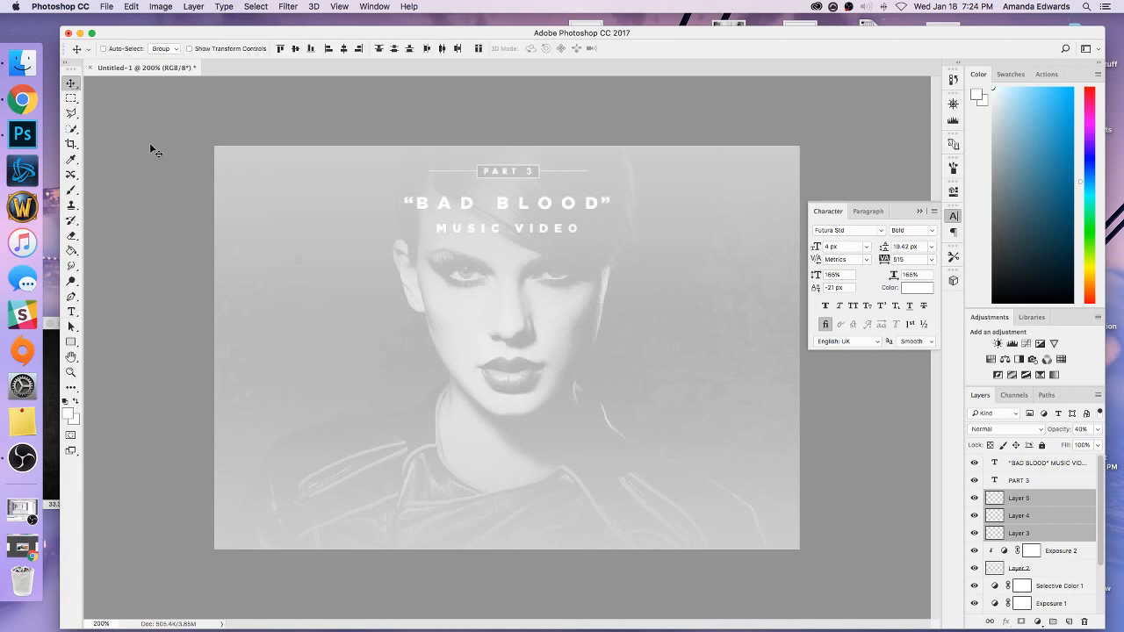
key(super+minus)
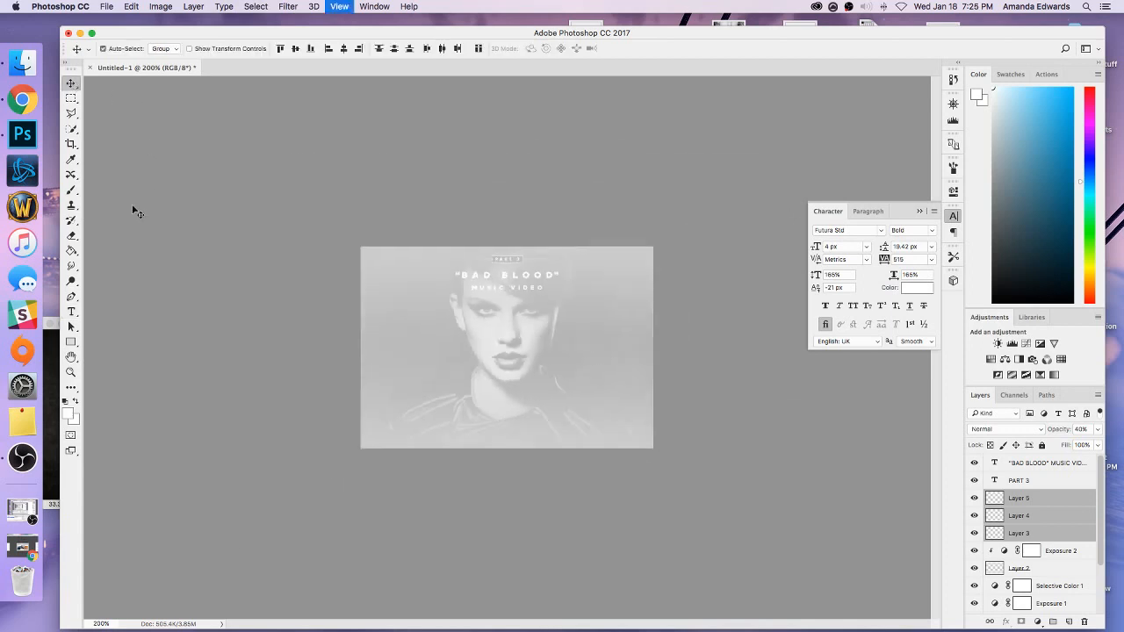
key(super+plus)
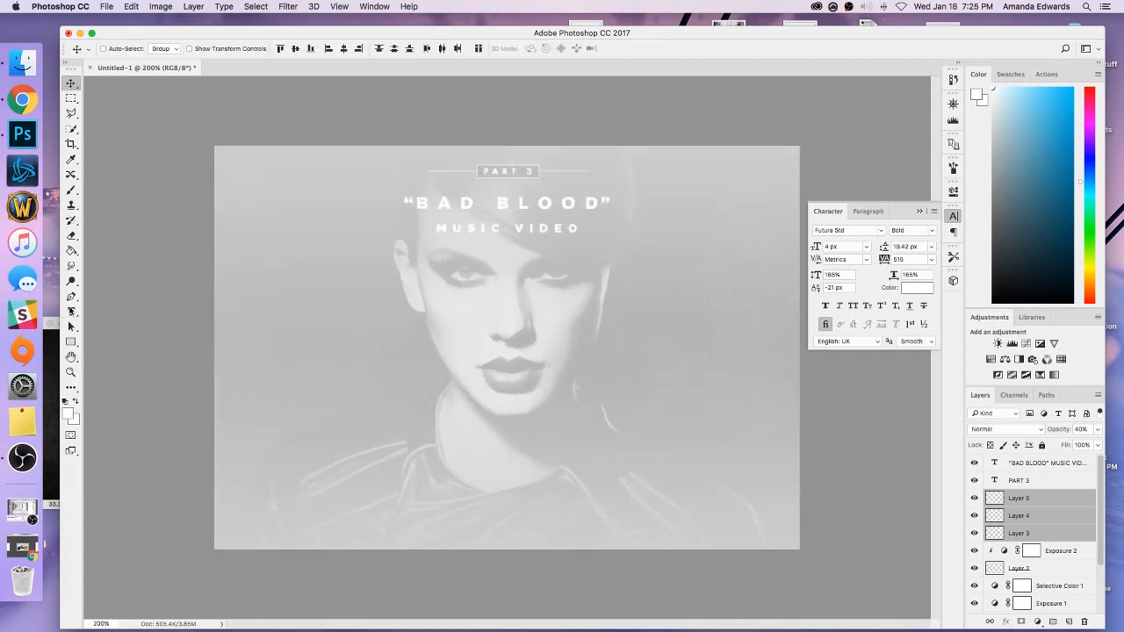
Set the tracking of the MUSIC VIDEO line to 700.
key(t)
click(491, 230)
drag(583, 230, 433, 234)
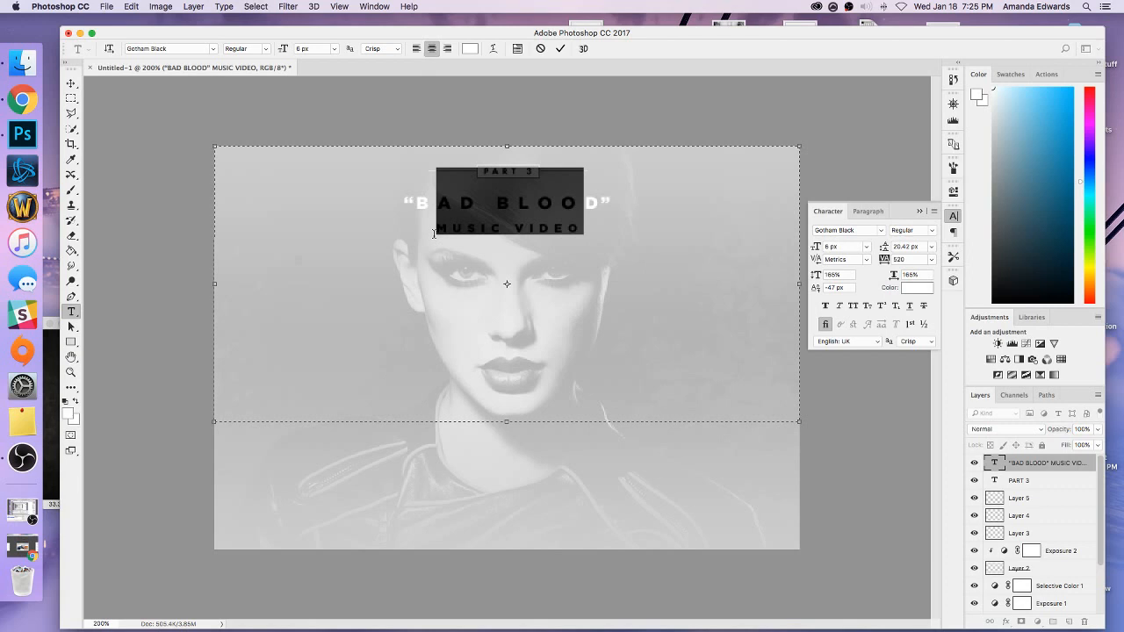
click(898, 259)
text(700)
click(596, 232)
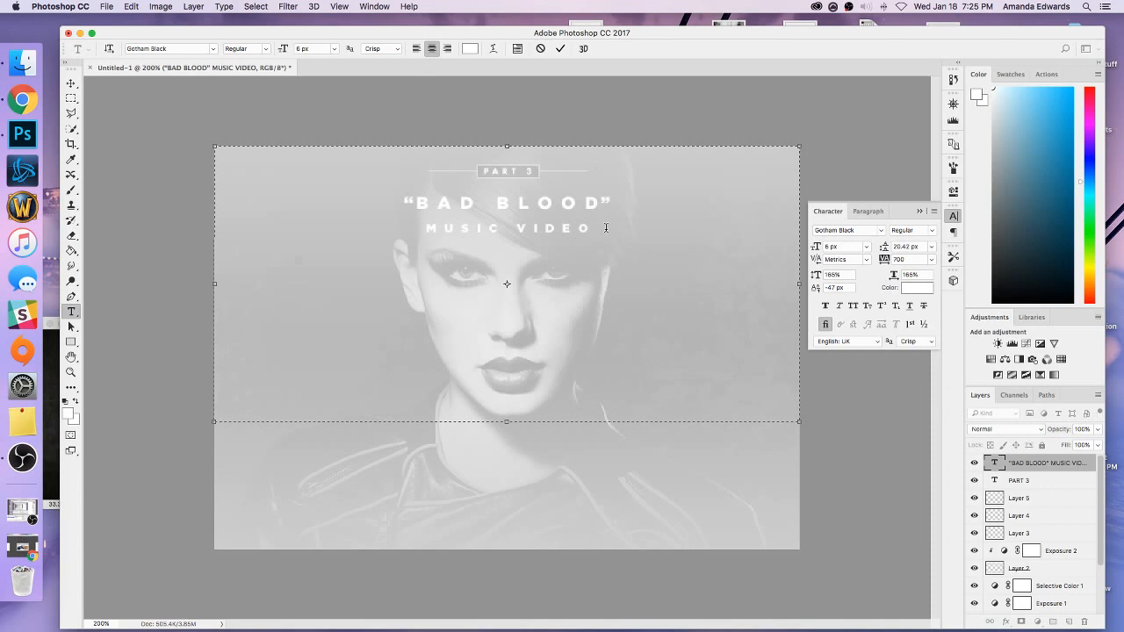
Set the baseline shift of the MUSIC VIDEO line to -44 px.
drag(606, 228, 399, 239)
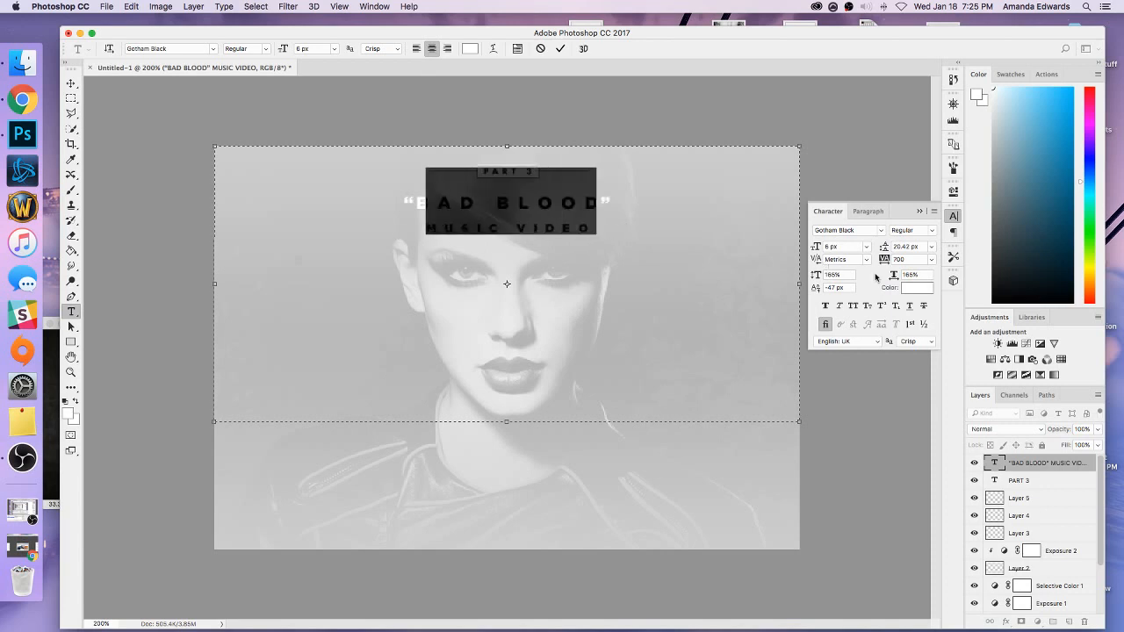
click(845, 287)
key(Up)
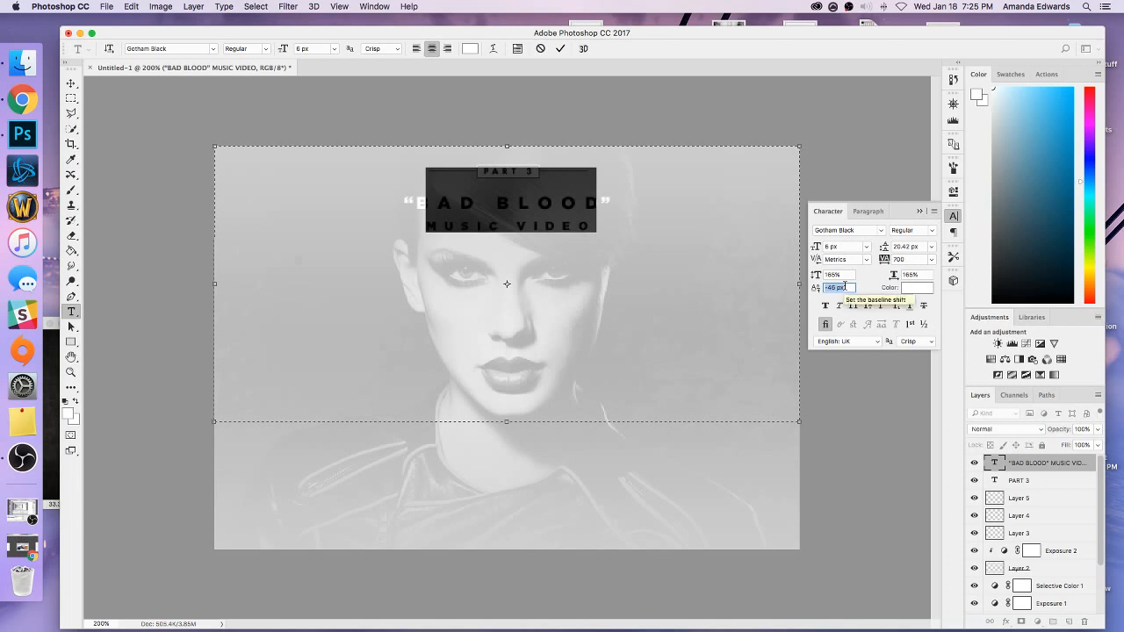
key(Up)
key(Up)
click(577, 238)
key(super+minus)
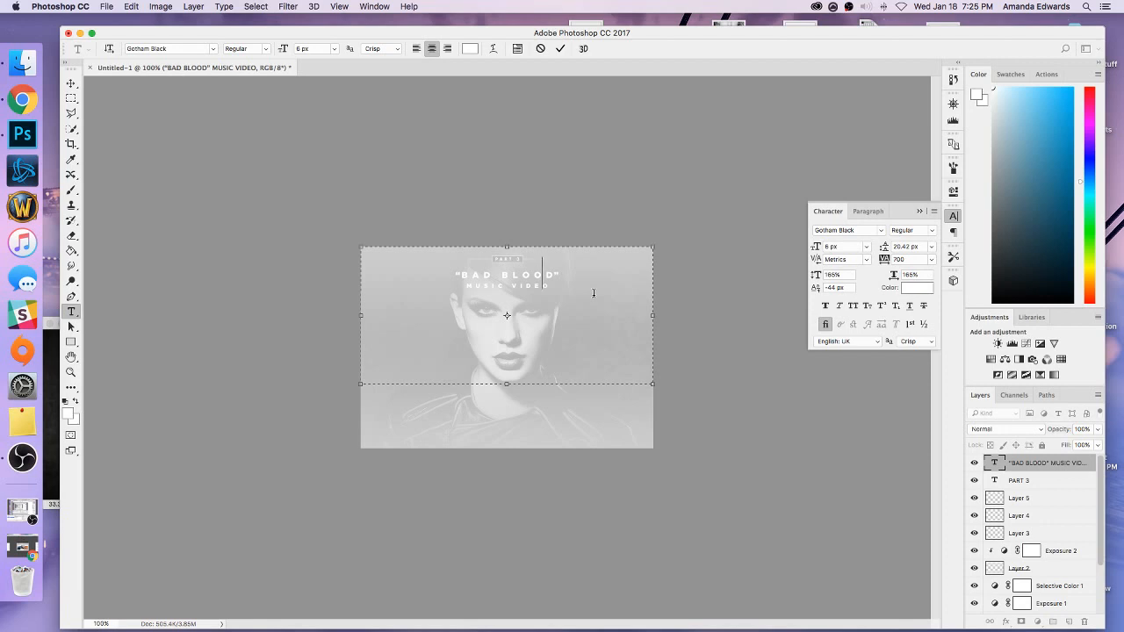
Turn off standard ligatures for the whole “BAD BLOOD” MUSIC VIDEO text and put the character settings away.
key(Right)
drag(608, 300, 415, 262)
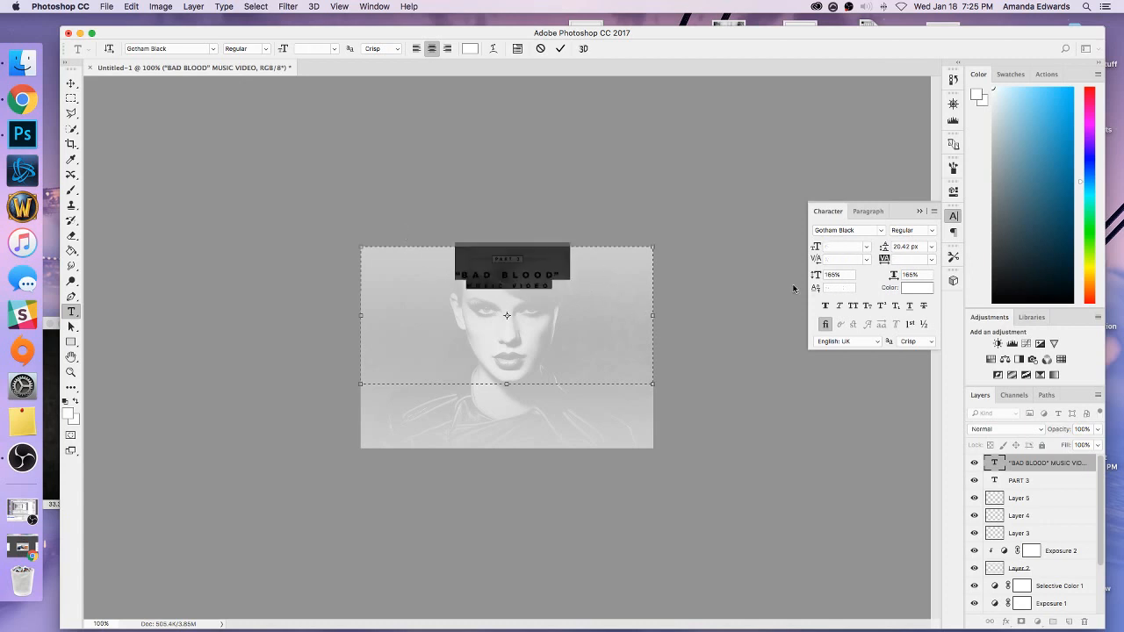
click(824, 325)
click(601, 278)
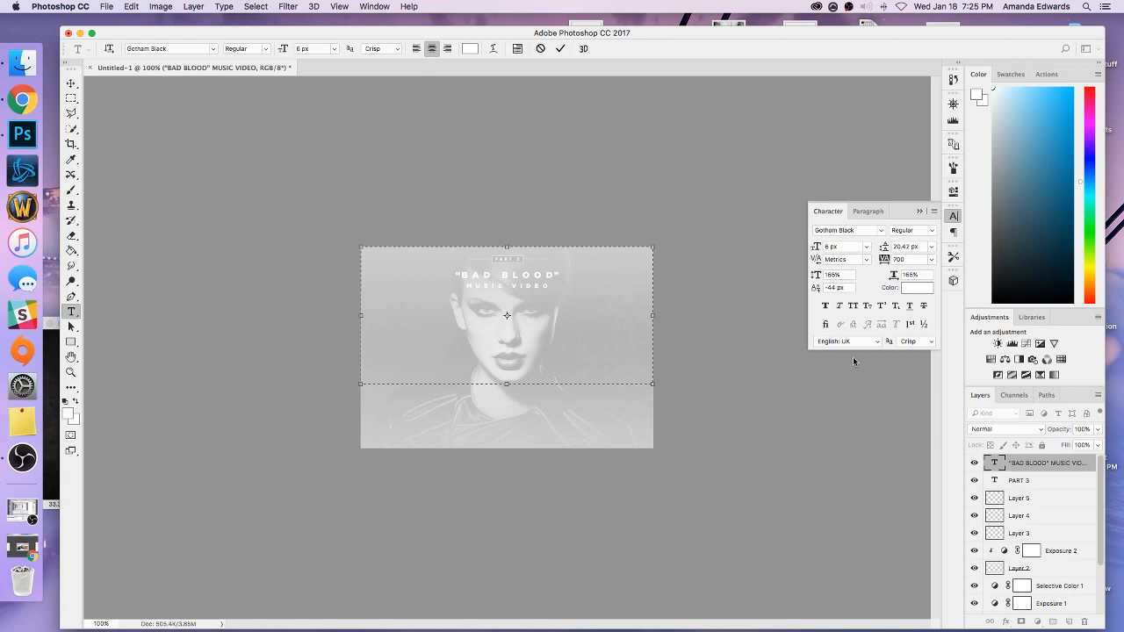
click(917, 212)
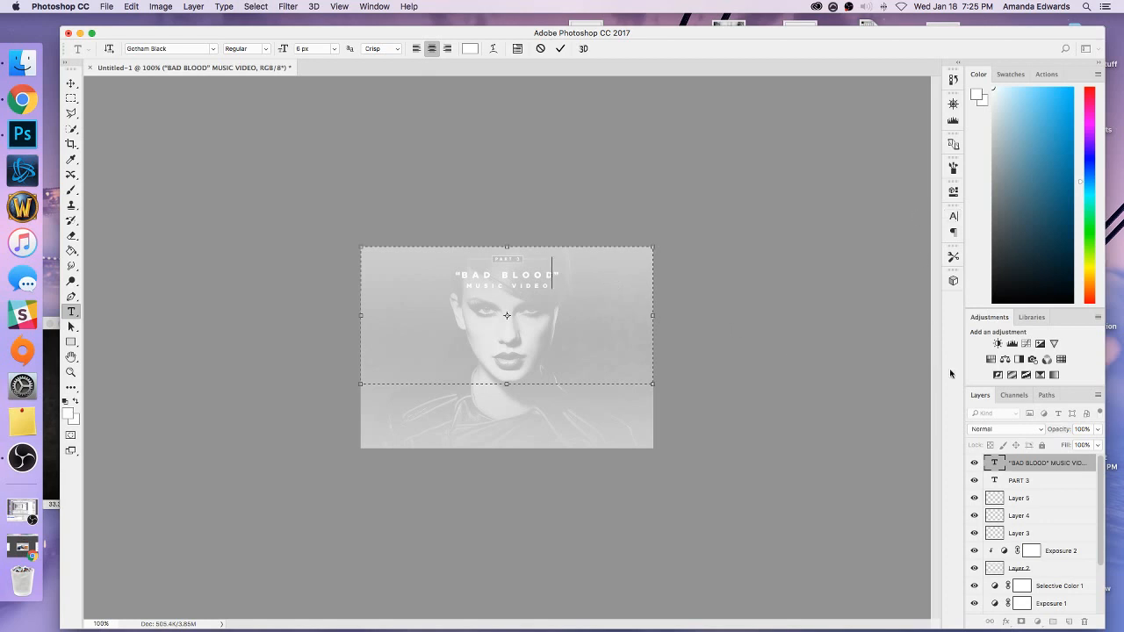
Duplicate the “BAD BLOOD” MUSIC VIDEO text layer, accepting the default copy settings.
click(1043, 467)
right_click(1044, 468)
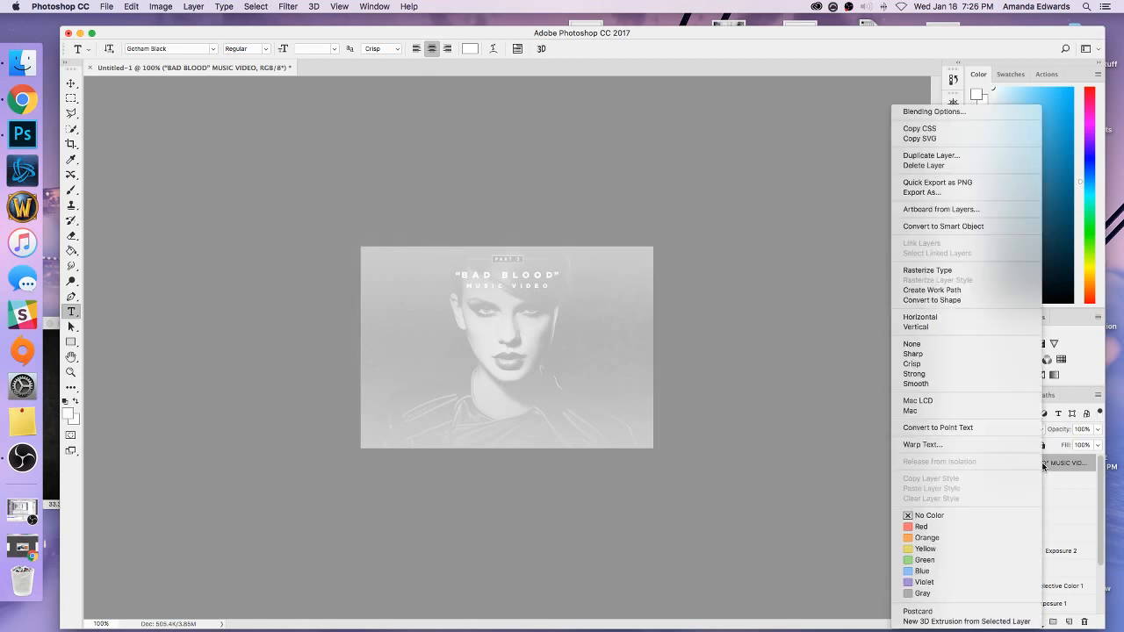
click(946, 157)
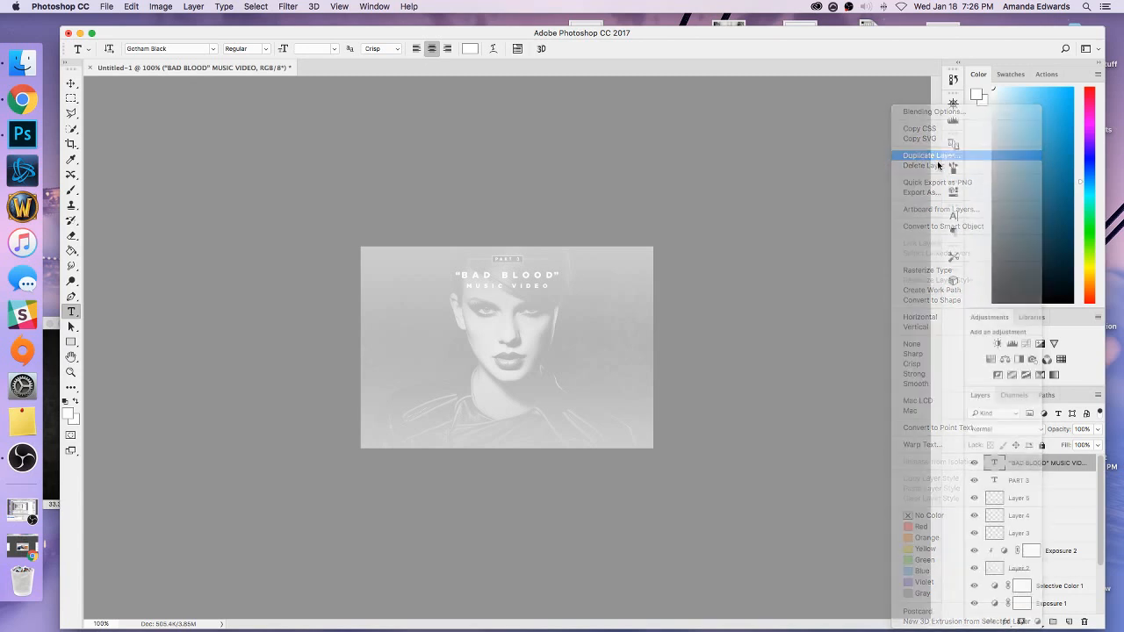
click(653, 279)
Recolour all the text in the duplicated title layer to black (000000).
drag(508, 288, 475, 238)
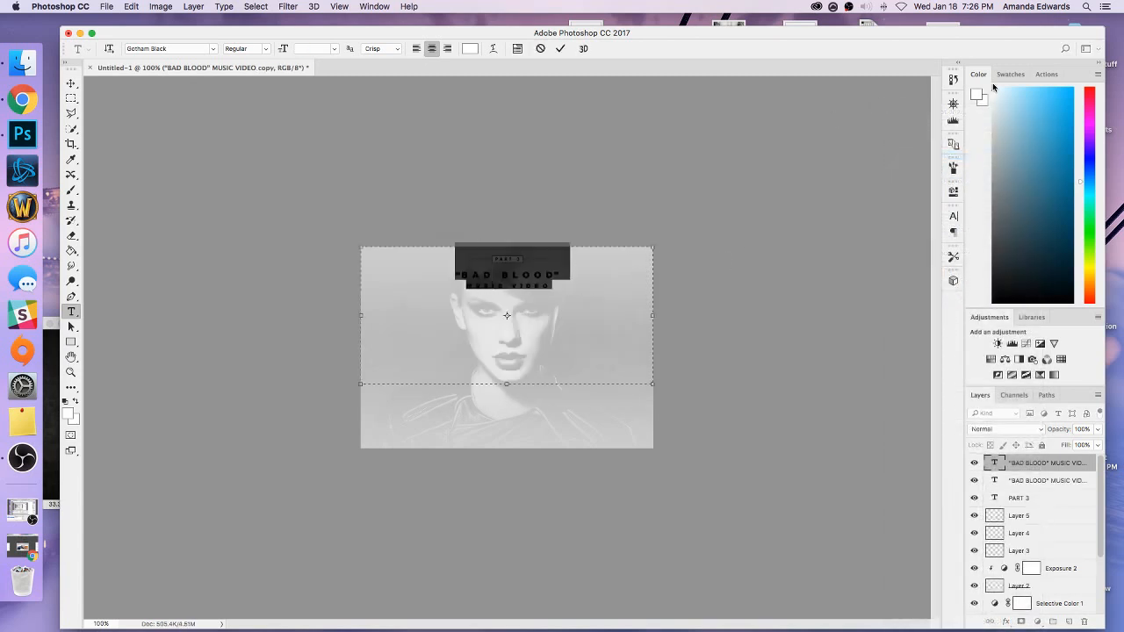
click(977, 95)
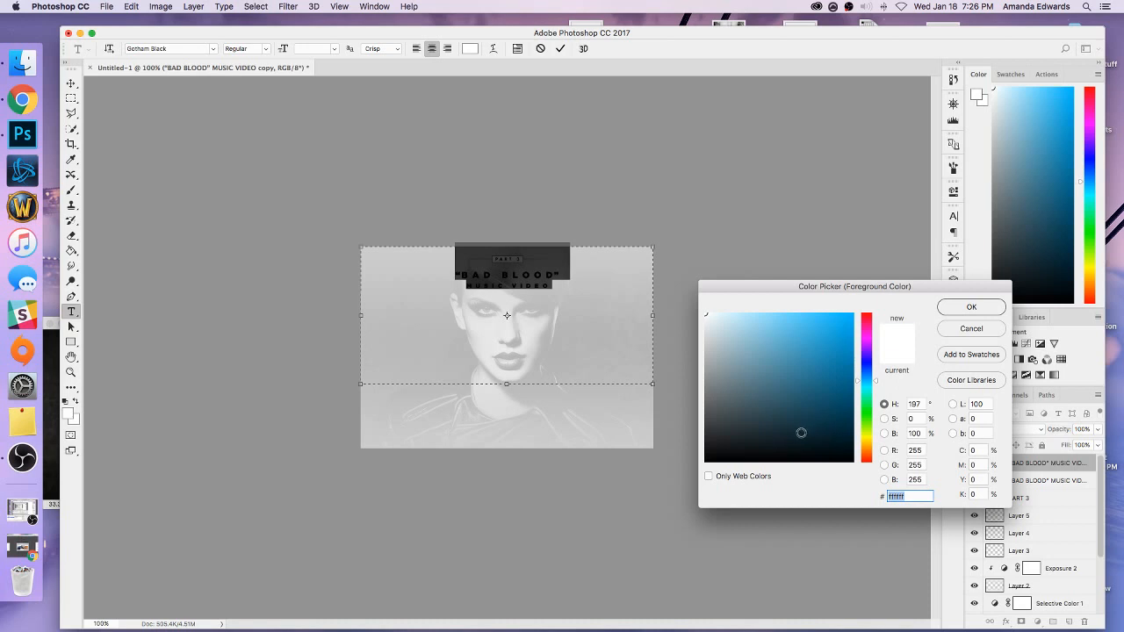
text(000000)
click(946, 310)
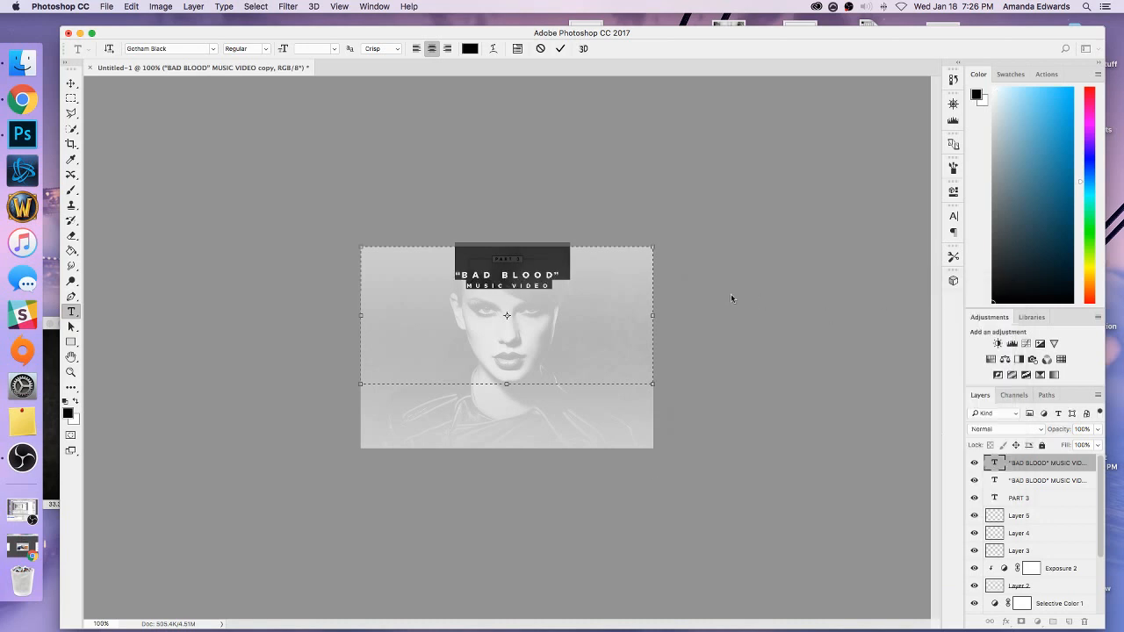
click(592, 282)
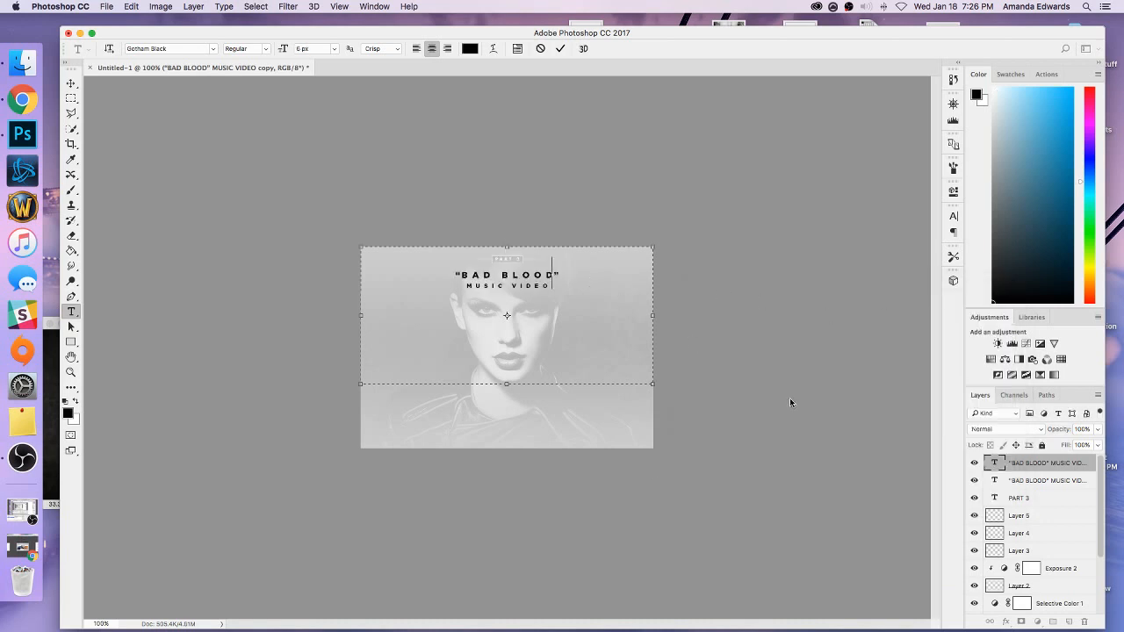
Set the black title copy's opacity to 20%, place it beneath the white title layer, and activate the Move tool.
click(1010, 466)
double_click(1080, 428)
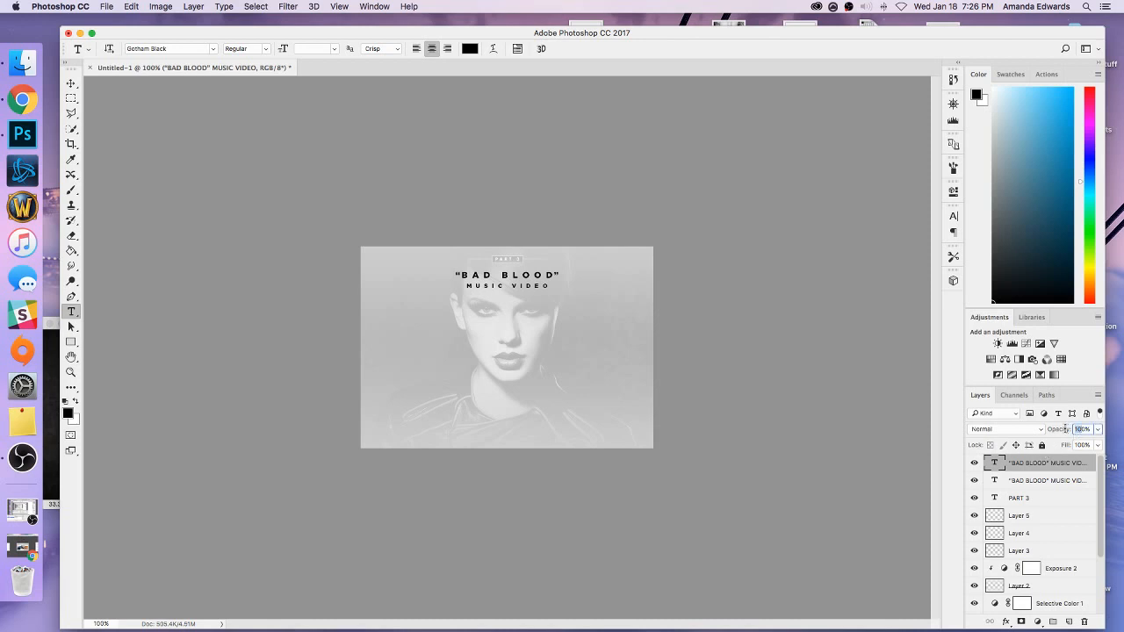
text(20)
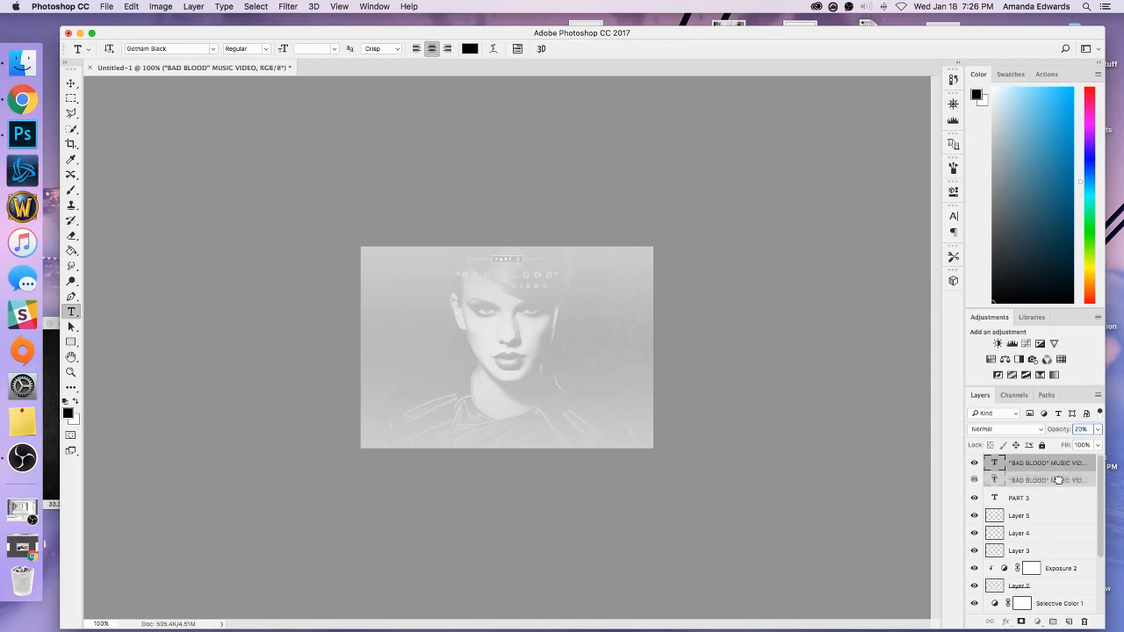
click(1058, 481)
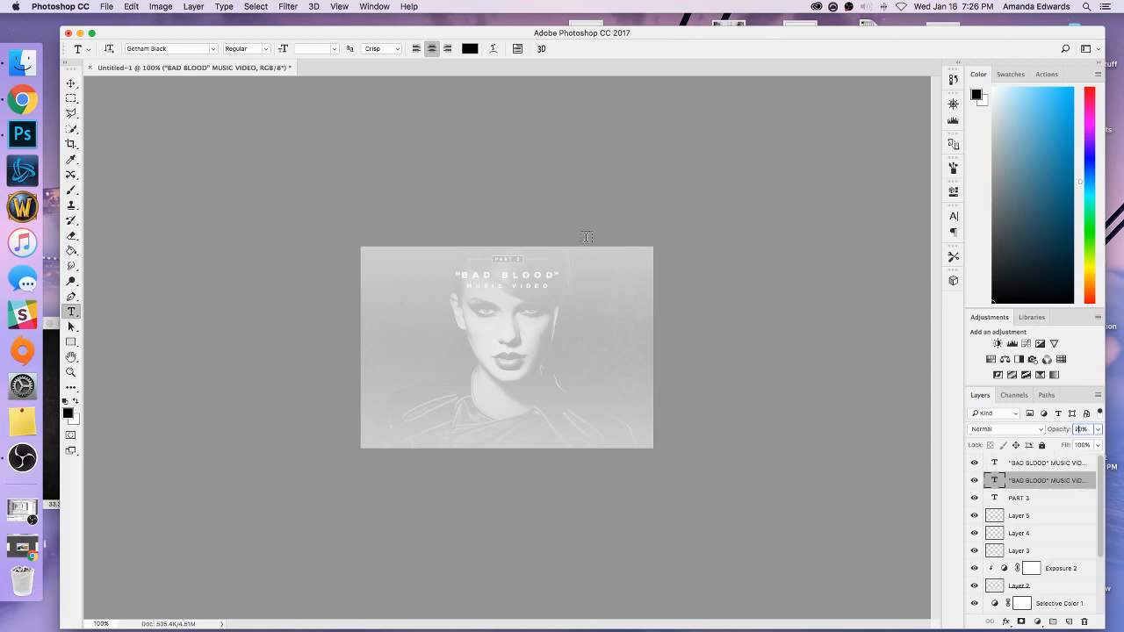
click(74, 83)
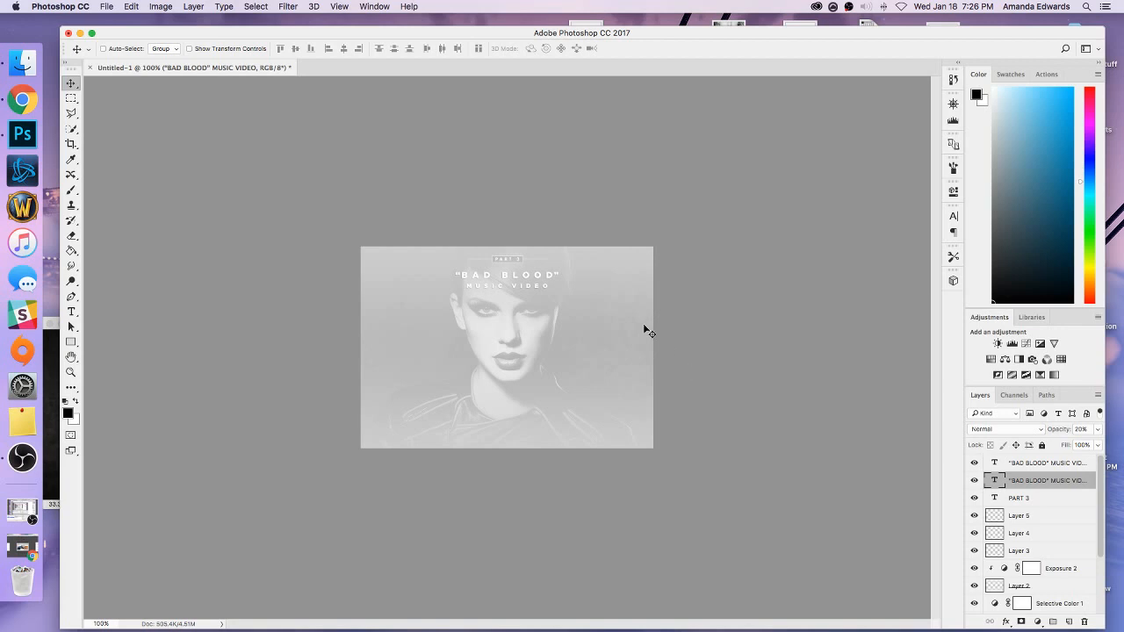
Add a new layer above the title texts and fill a tall rectangular area over the portrait's left part with black, leaving nothing selected.
click(1019, 464)
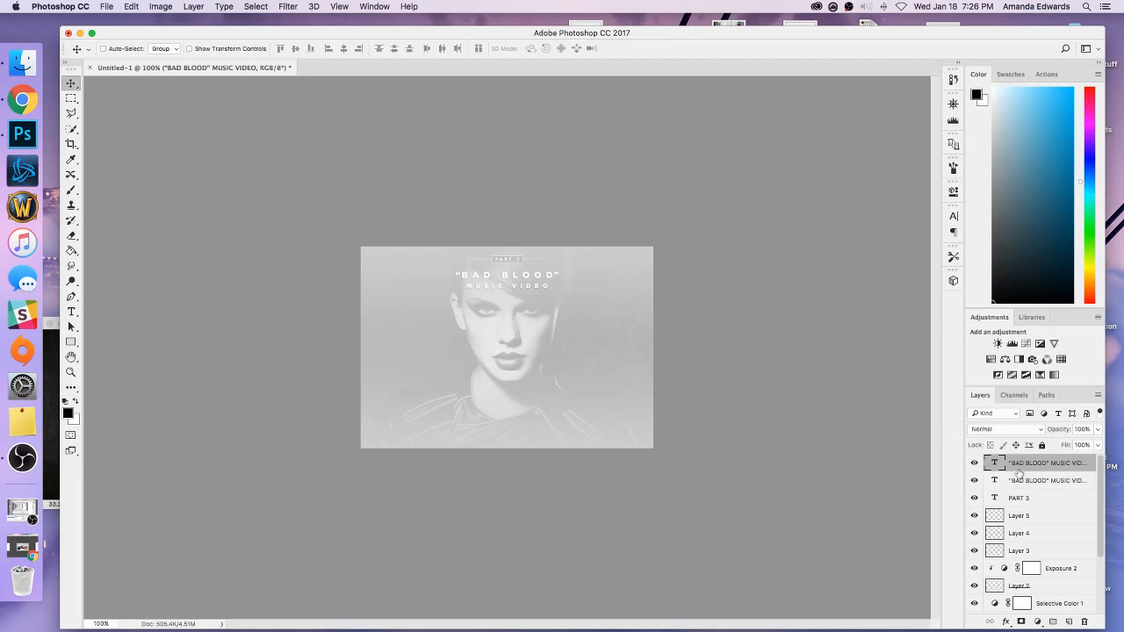
click(1069, 623)
click(71, 97)
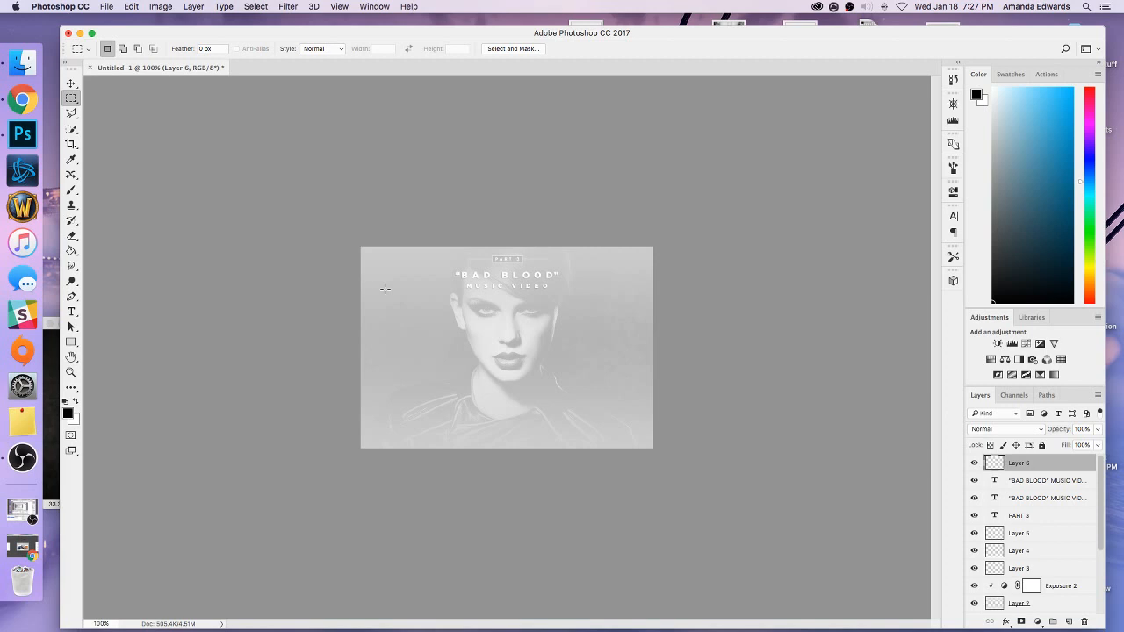
drag(380, 302, 470, 419)
click(72, 250)
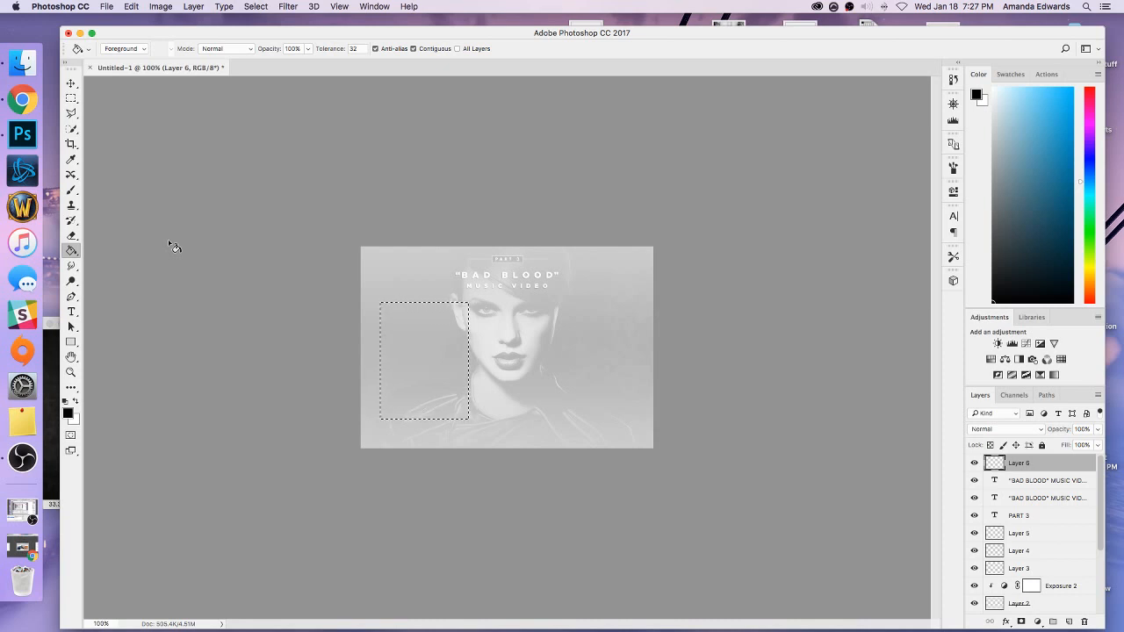
click(414, 355)
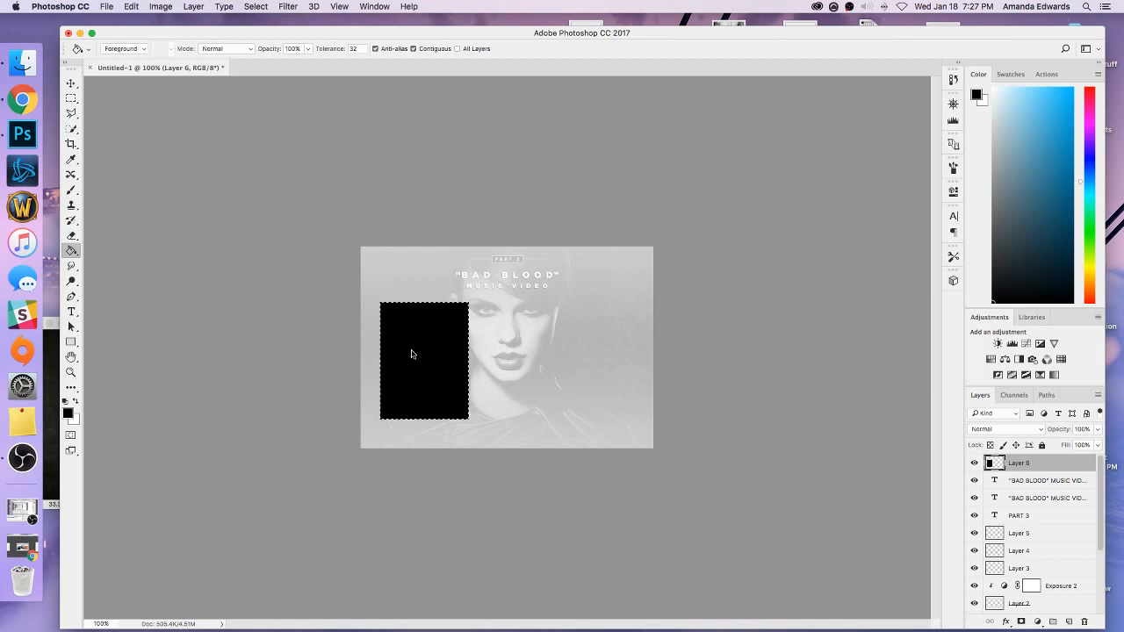
click(71, 98)
click(393, 253)
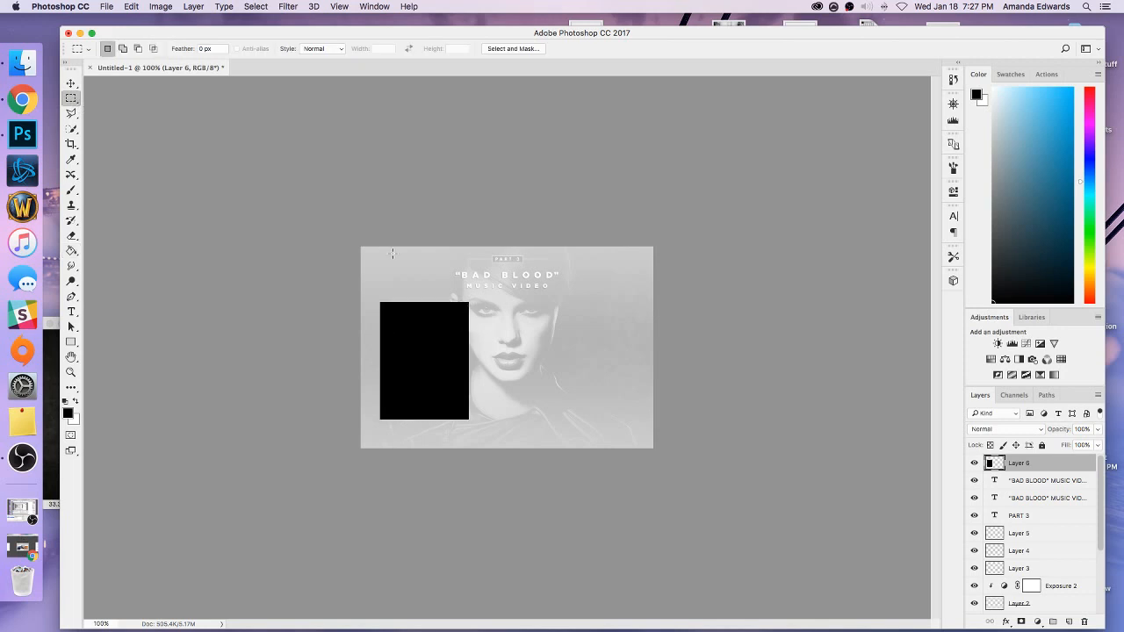
right_click(1021, 464)
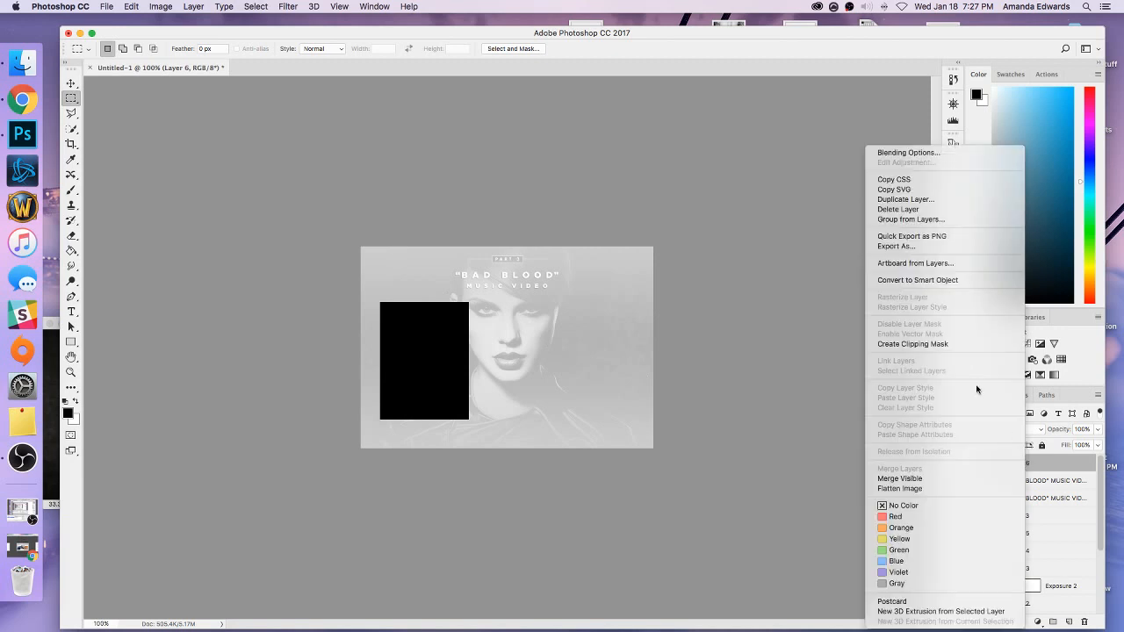
click(904, 200)
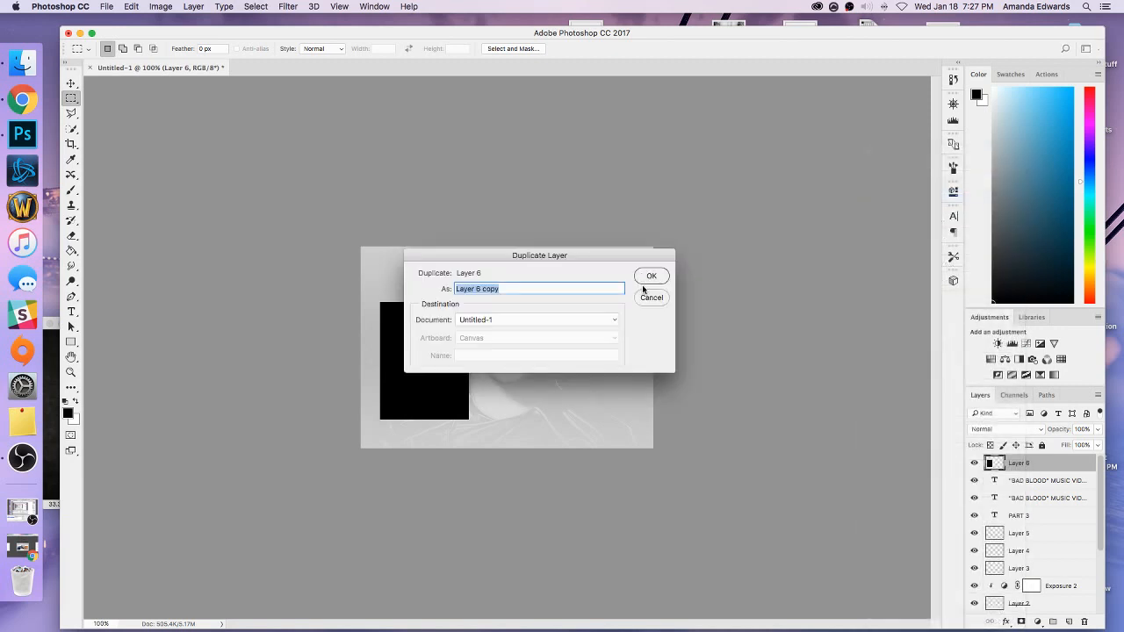
click(650, 276)
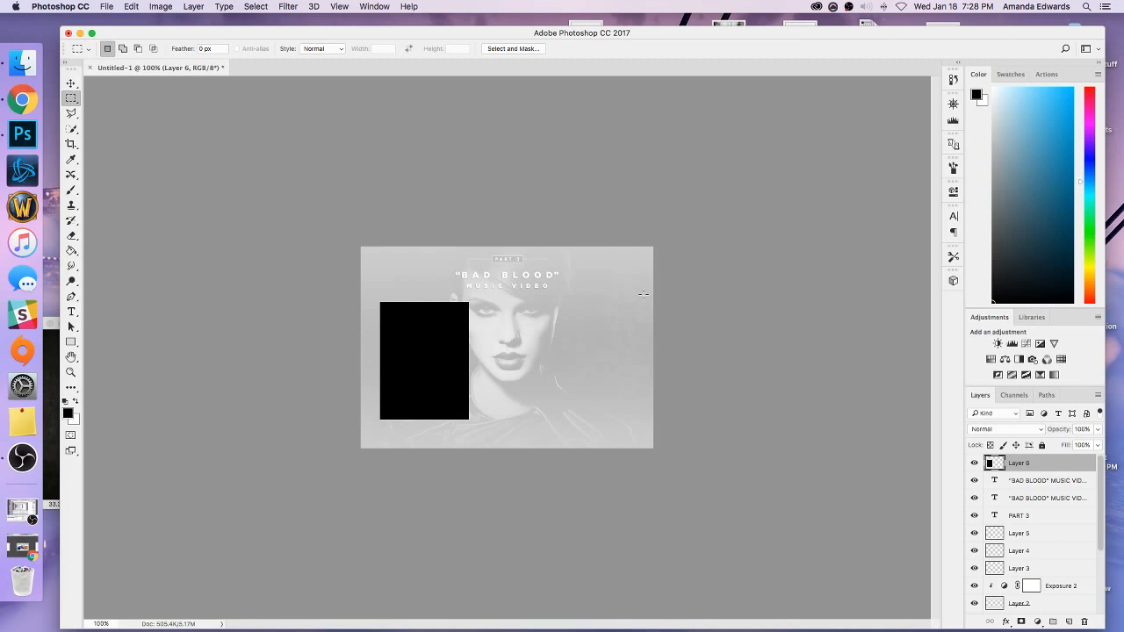
Duplicate the black rectangle layer (Layer 6), accepting the default copy settings.
right_click(1038, 463)
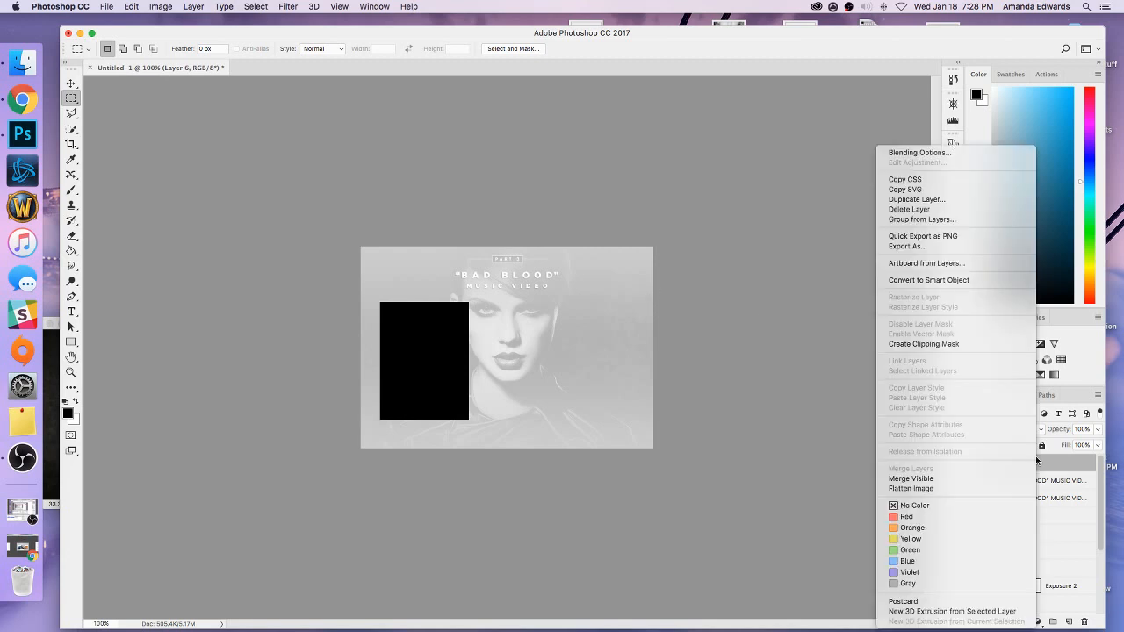
click(937, 207)
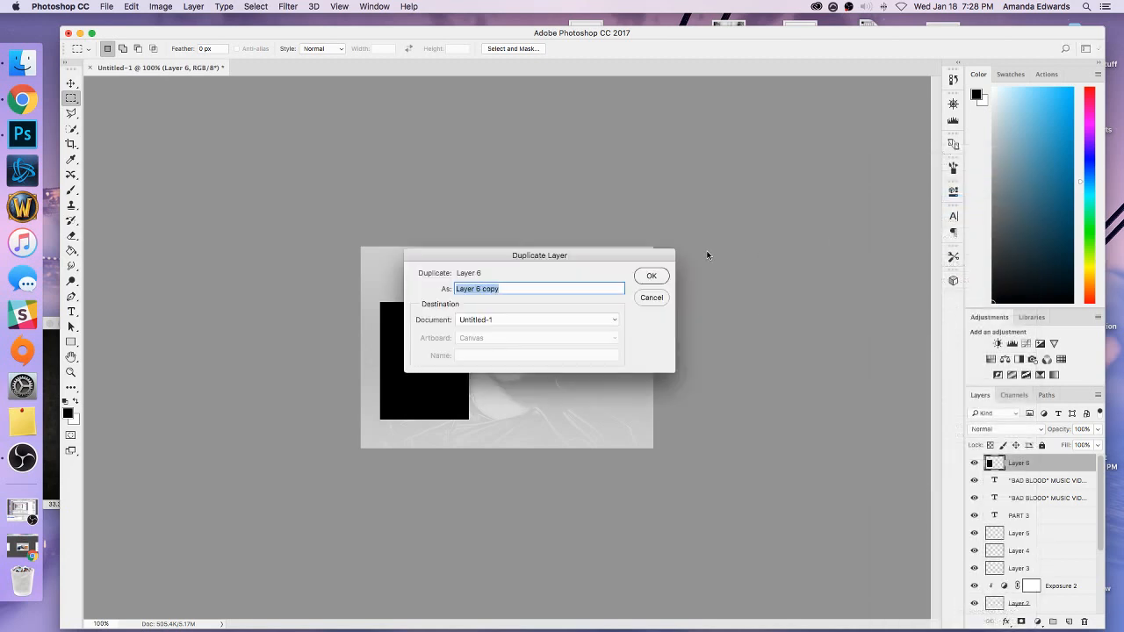
click(650, 275)
Shorten the duplicated rectangle from its upper edge to about 91.5% of its height, apply the transformation, and hide the original rectangle layer.
click(71, 83)
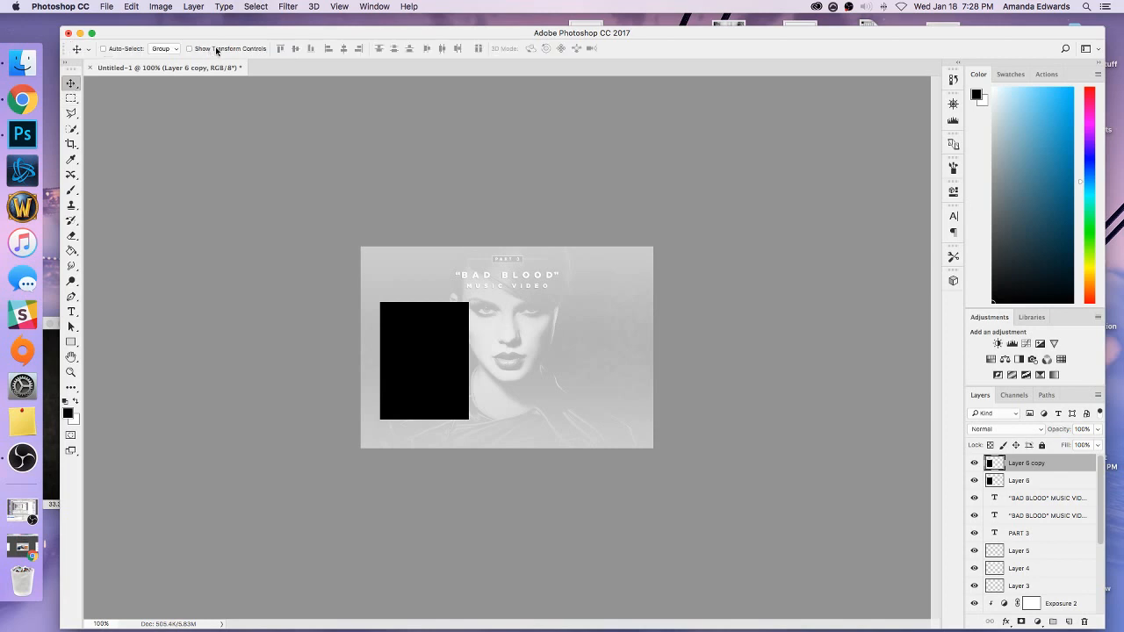
click(216, 49)
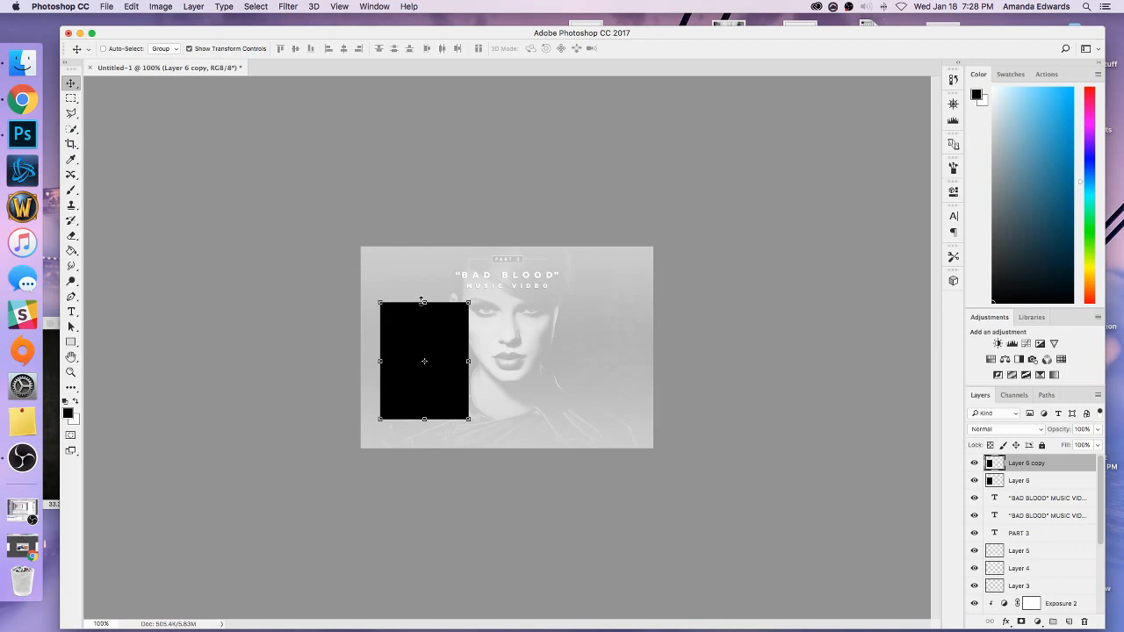
drag(423, 301, 422, 312)
click(71, 84)
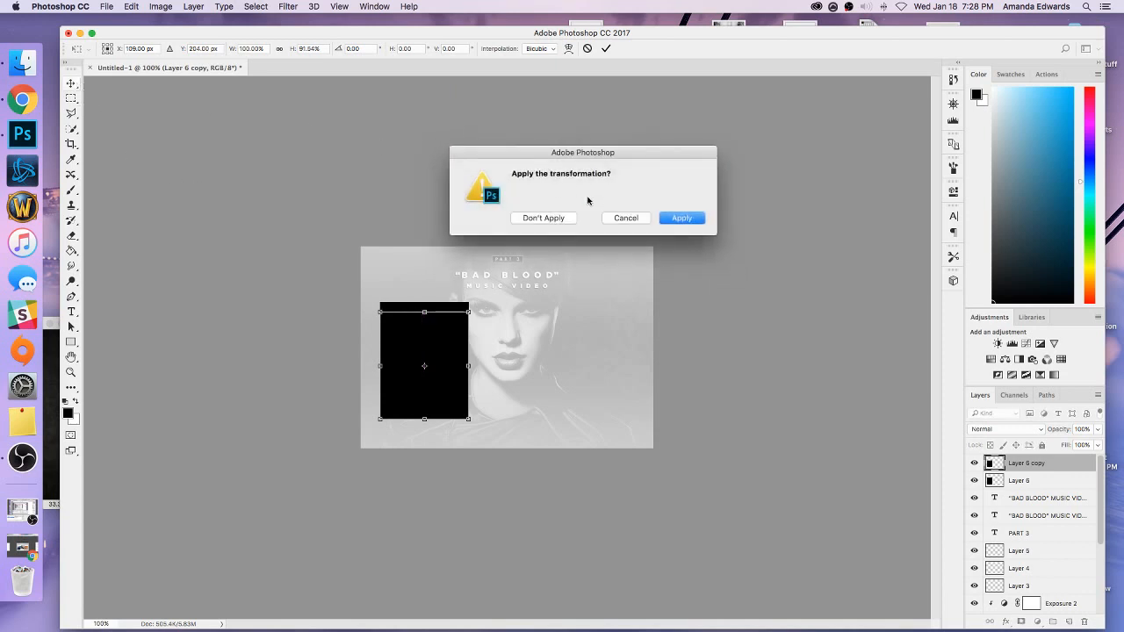
click(677, 218)
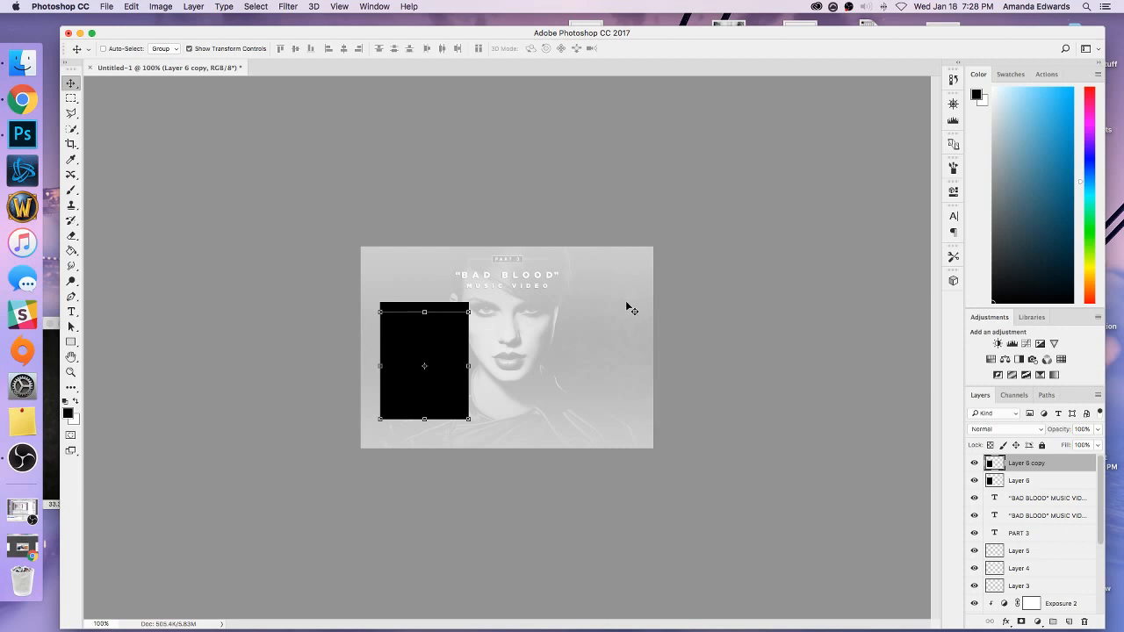
click(219, 50)
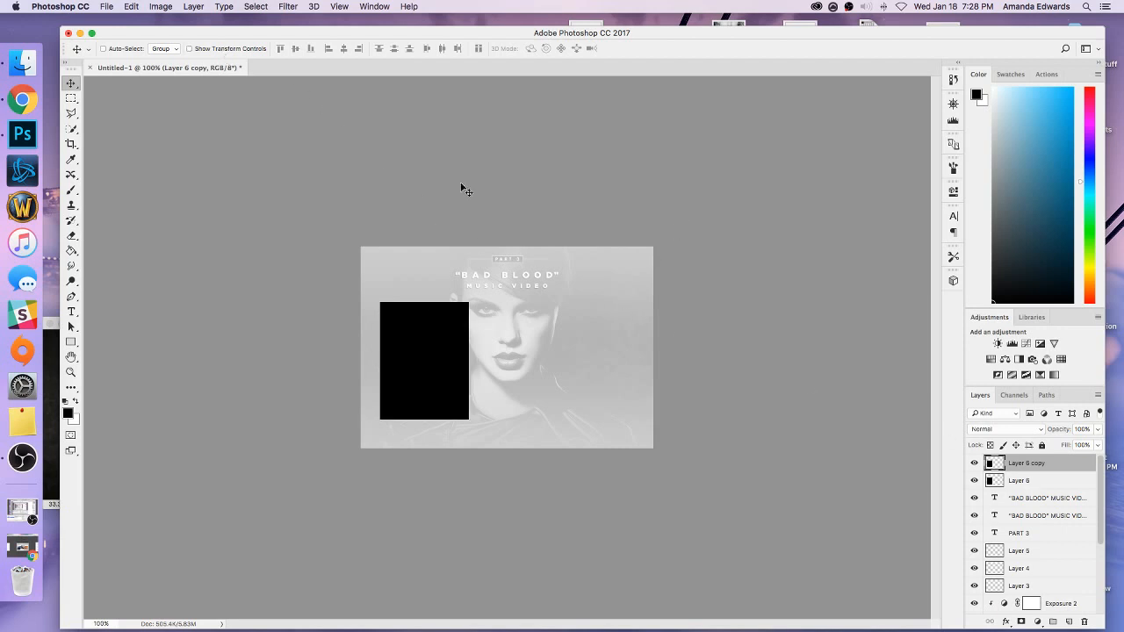
click(974, 480)
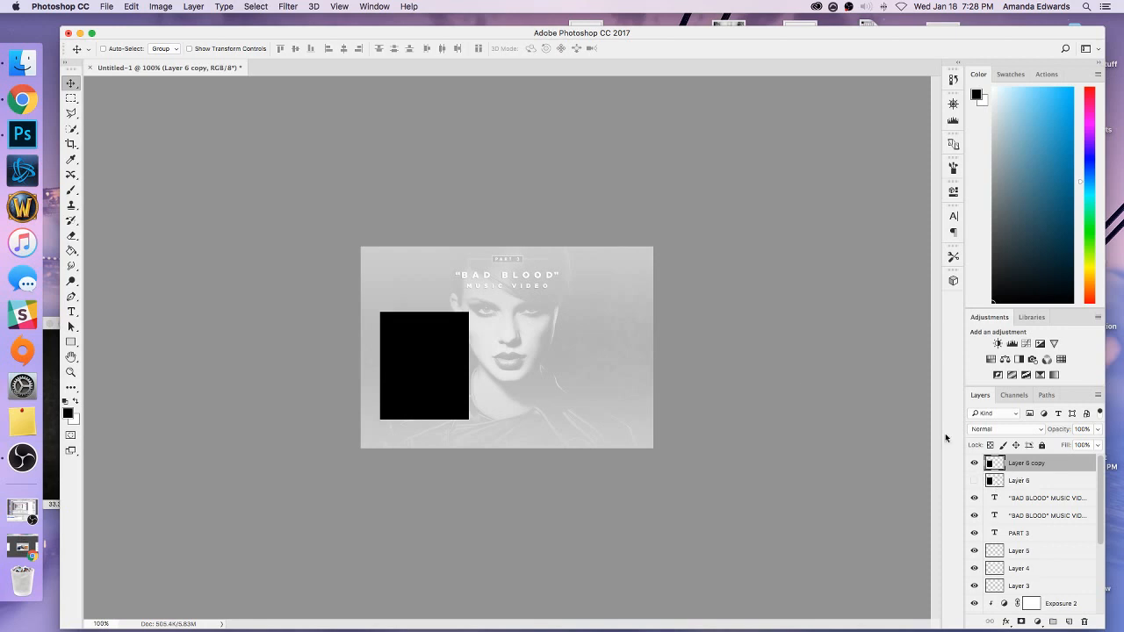
Skew the shortened black rectangle horizontally by -13 degrees and apply the transformation.
click(233, 50)
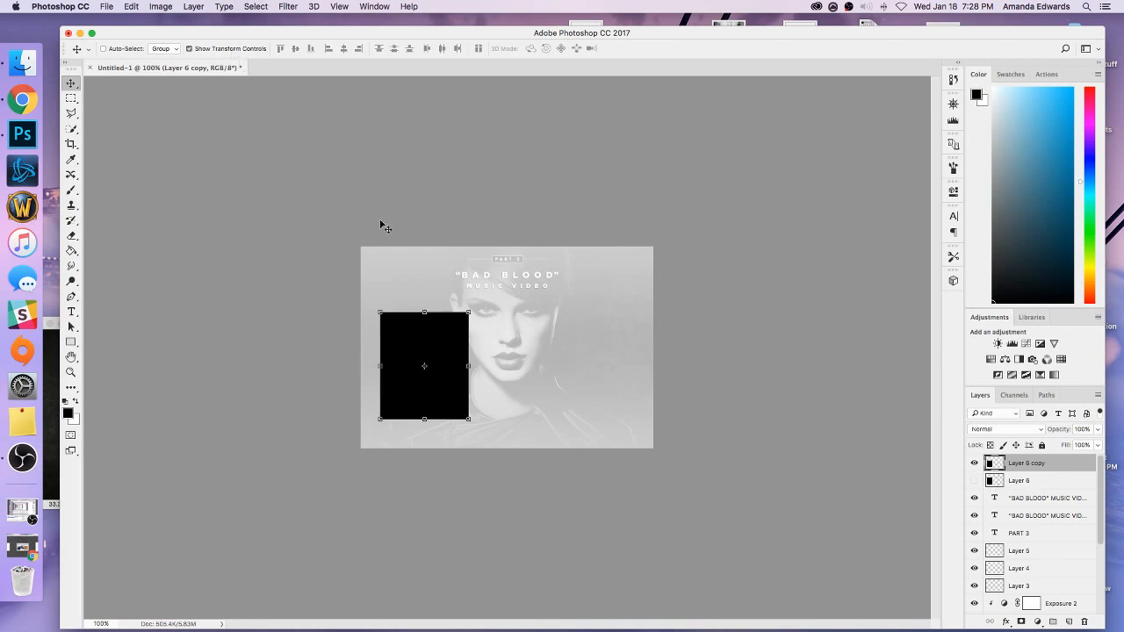
click(130, 7)
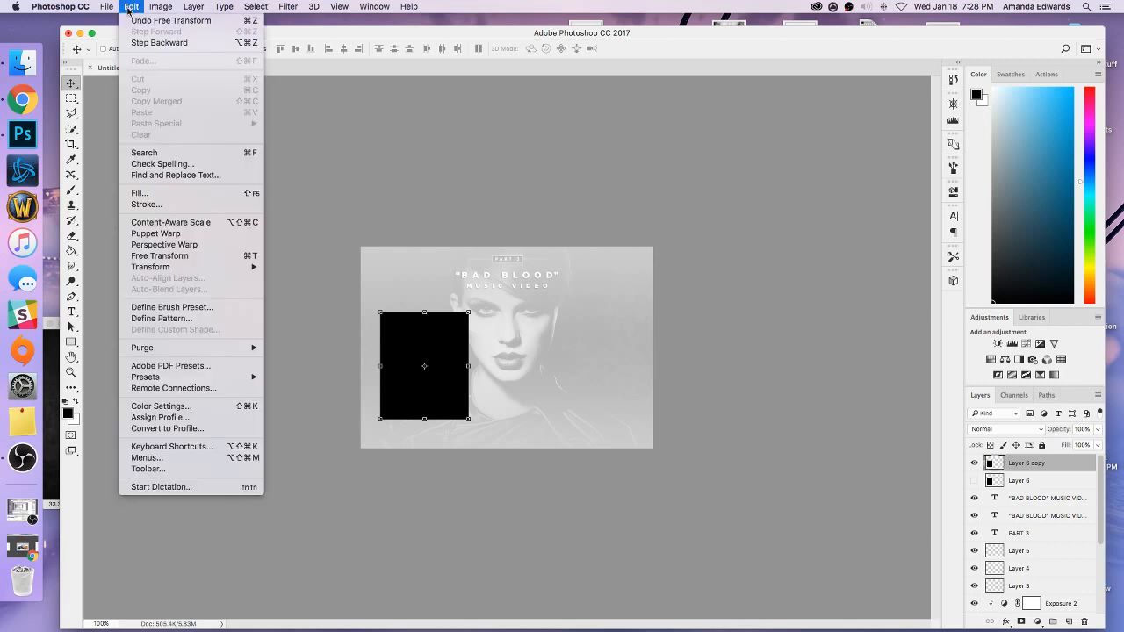
mouse_move(163, 267)
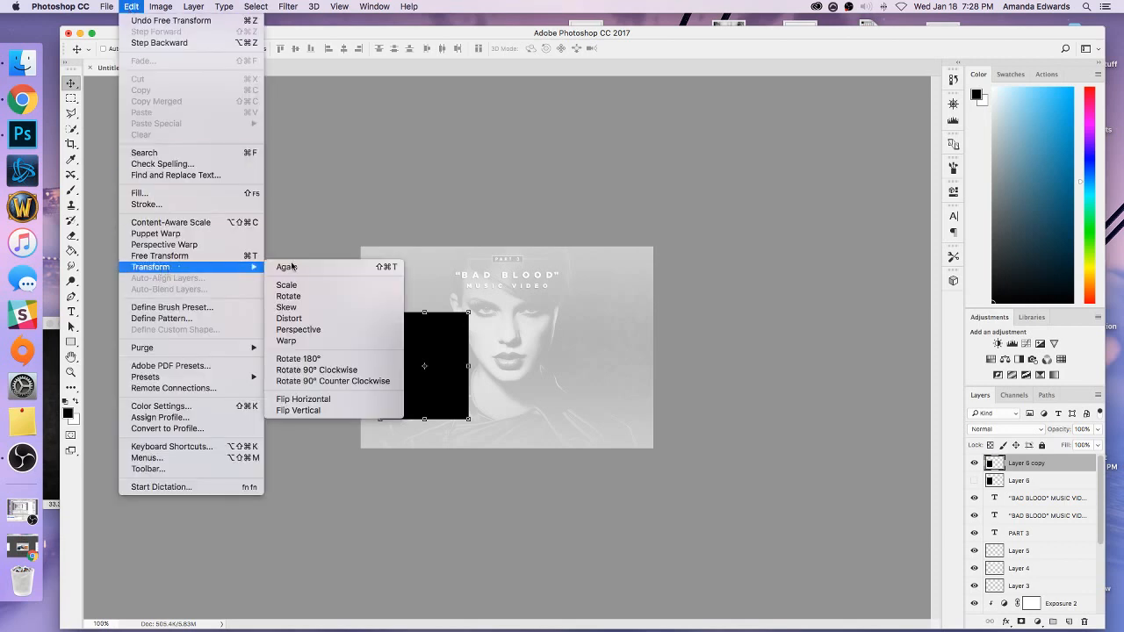
click(317, 328)
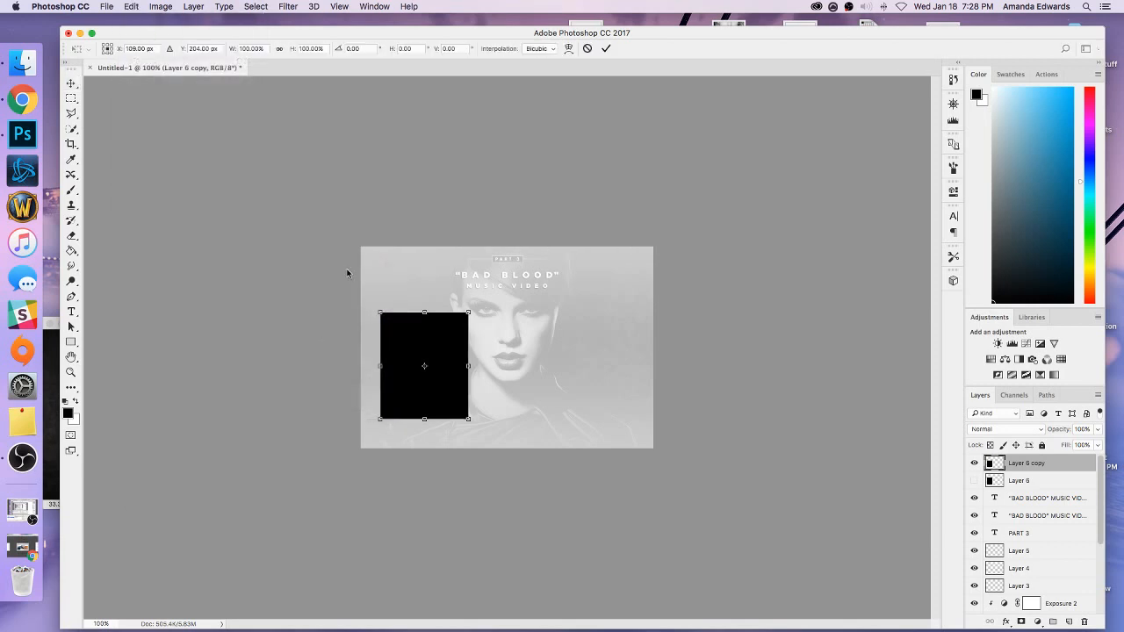
click(405, 48)
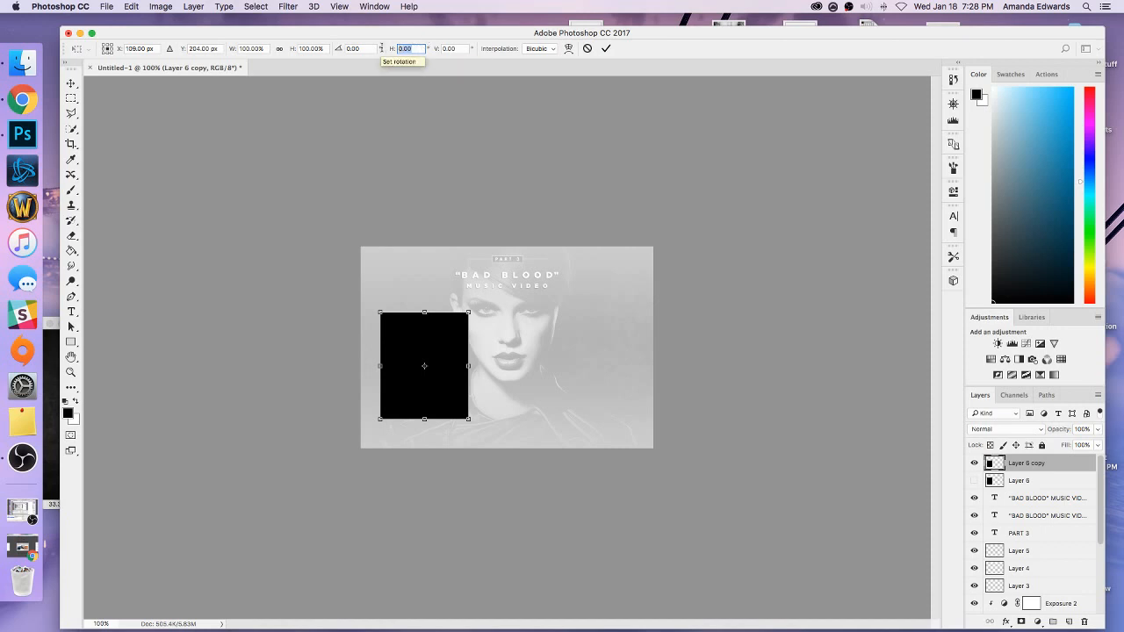
text(-13)
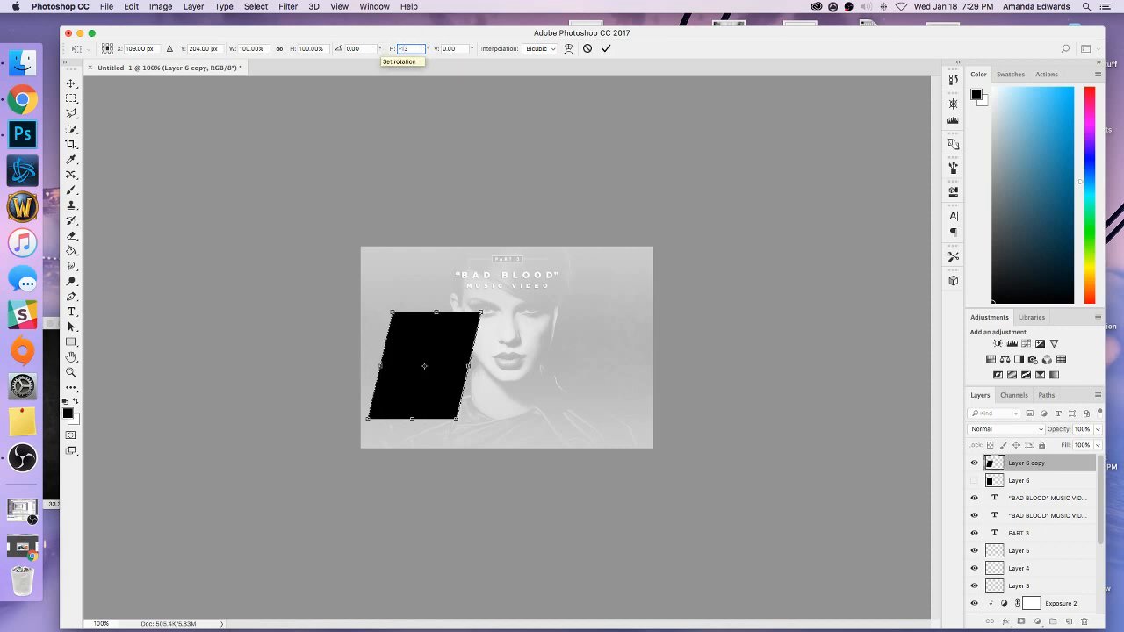
click(72, 83)
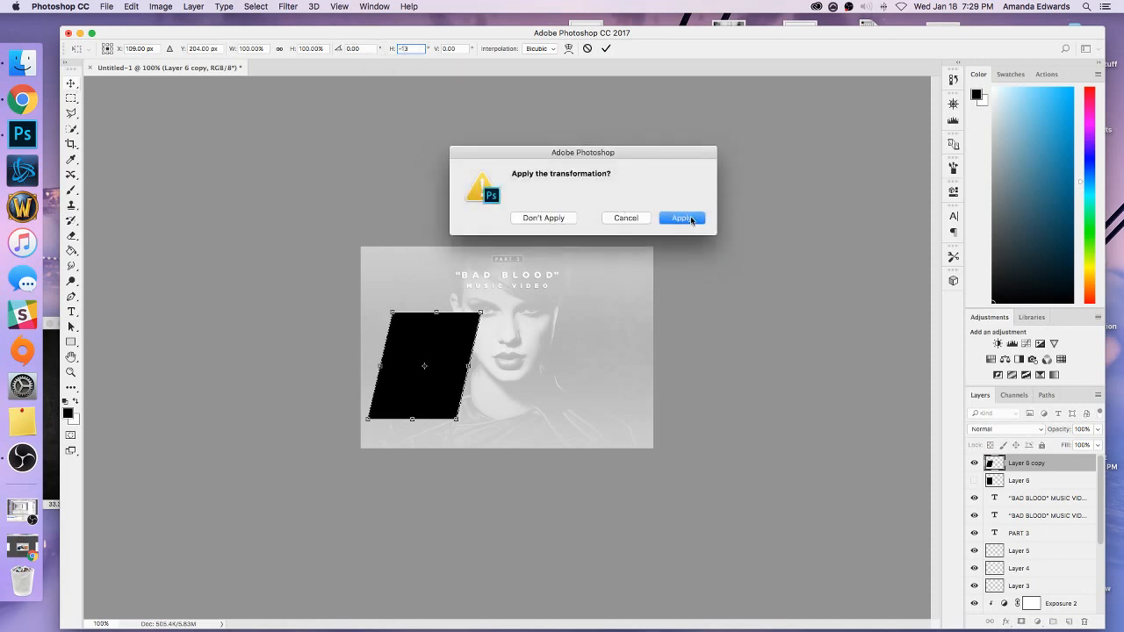
click(691, 219)
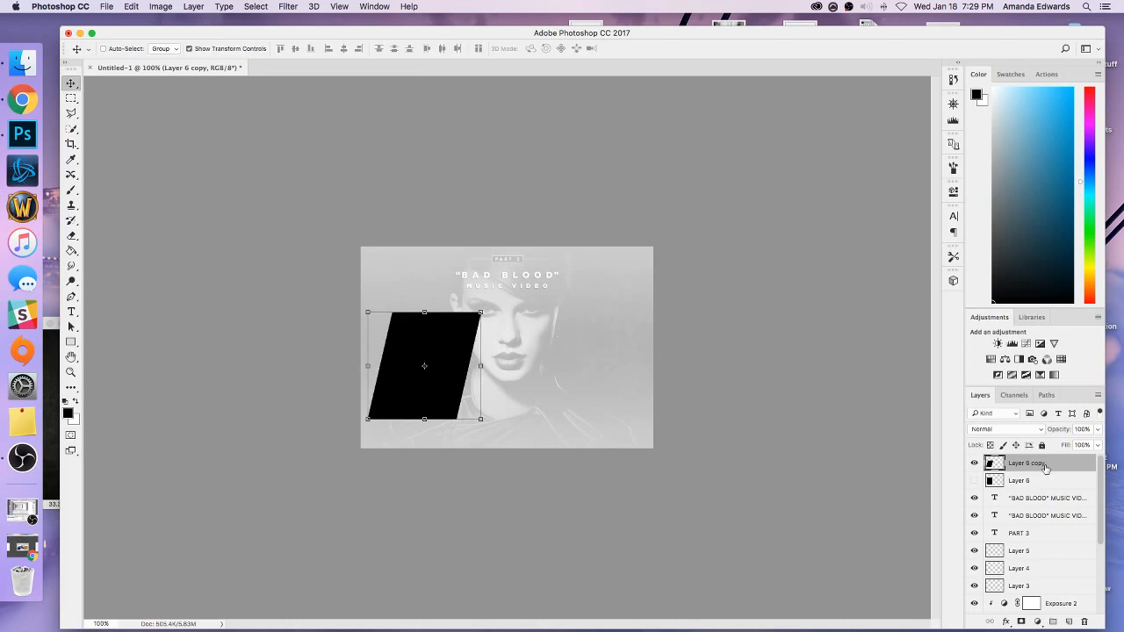
Centre the slanted black shape horizontally against the Background layer and return its layer to the top of the stack without transform controls.
drag(1045, 469, 1048, 582)
drag(1051, 574, 1045, 601)
shift+click(1046, 612)
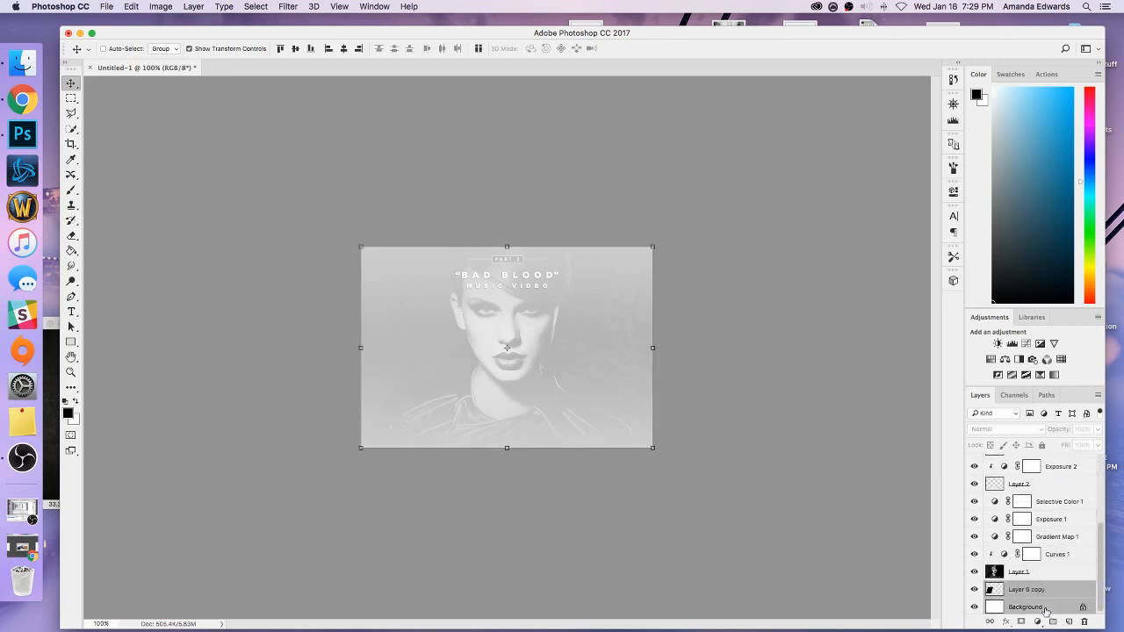
click(1042, 590)
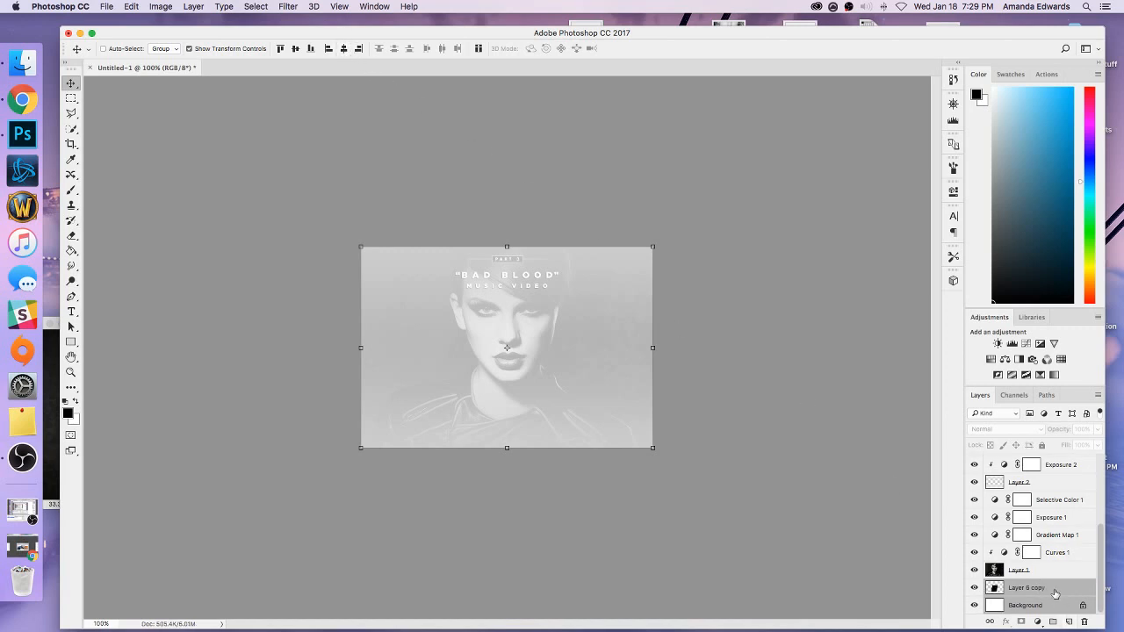
drag(1055, 592, 1026, 463)
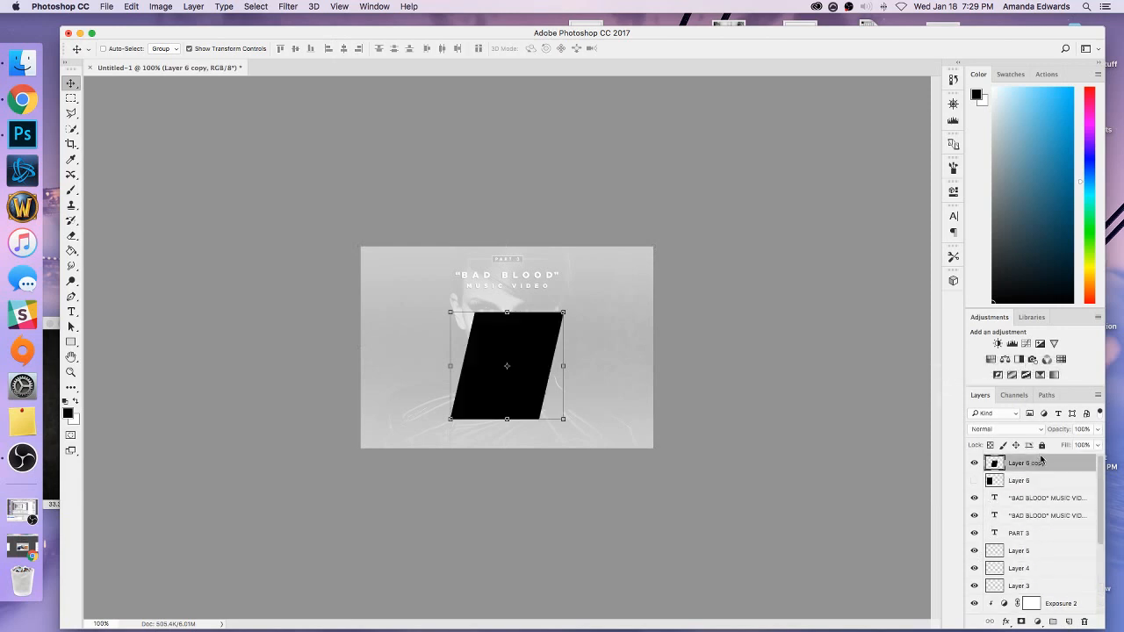
click(216, 49)
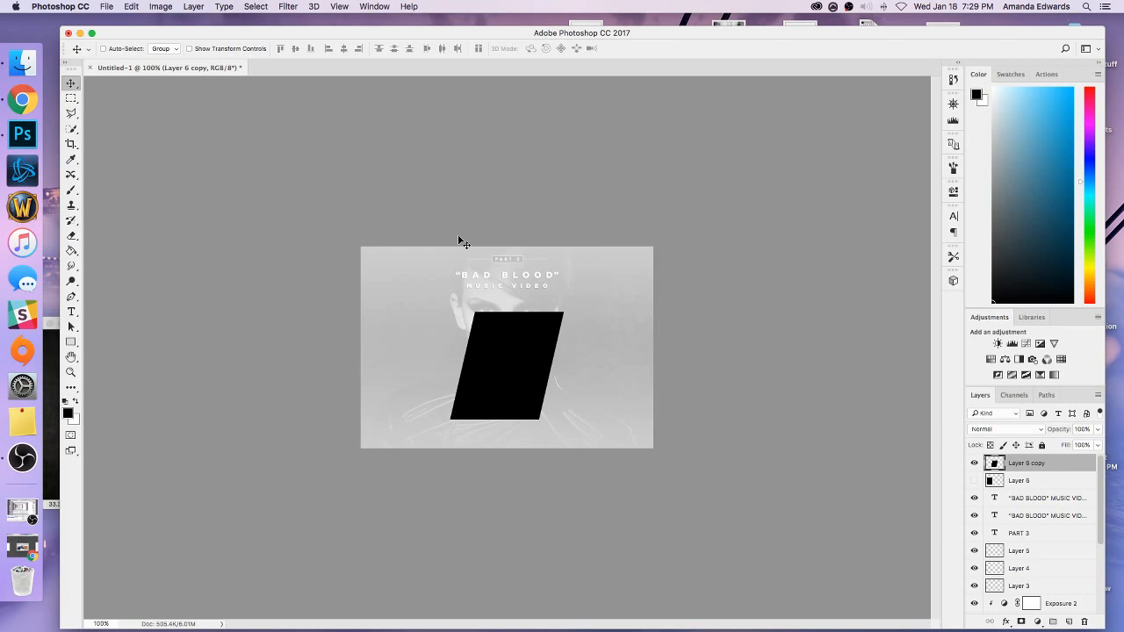
Gauge the gap beneath the slanted shape with a rectangular marquee and nudge the shape up a few pixels.
key(super+equal)
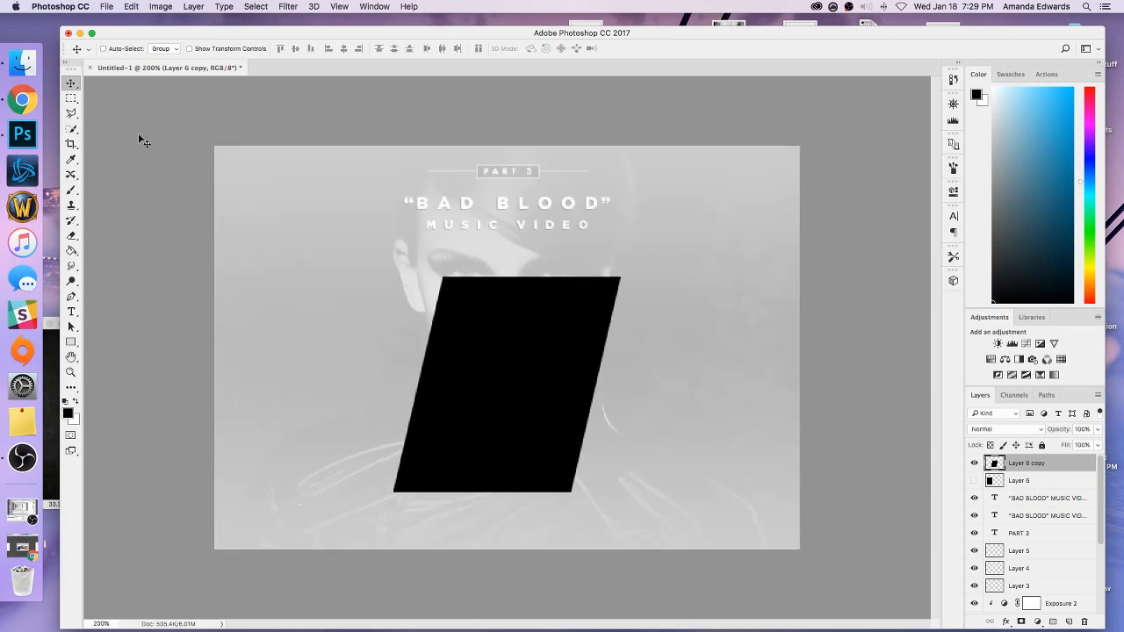
click(70, 99)
key(super+equal)
scroll(527, 258, down, 2)
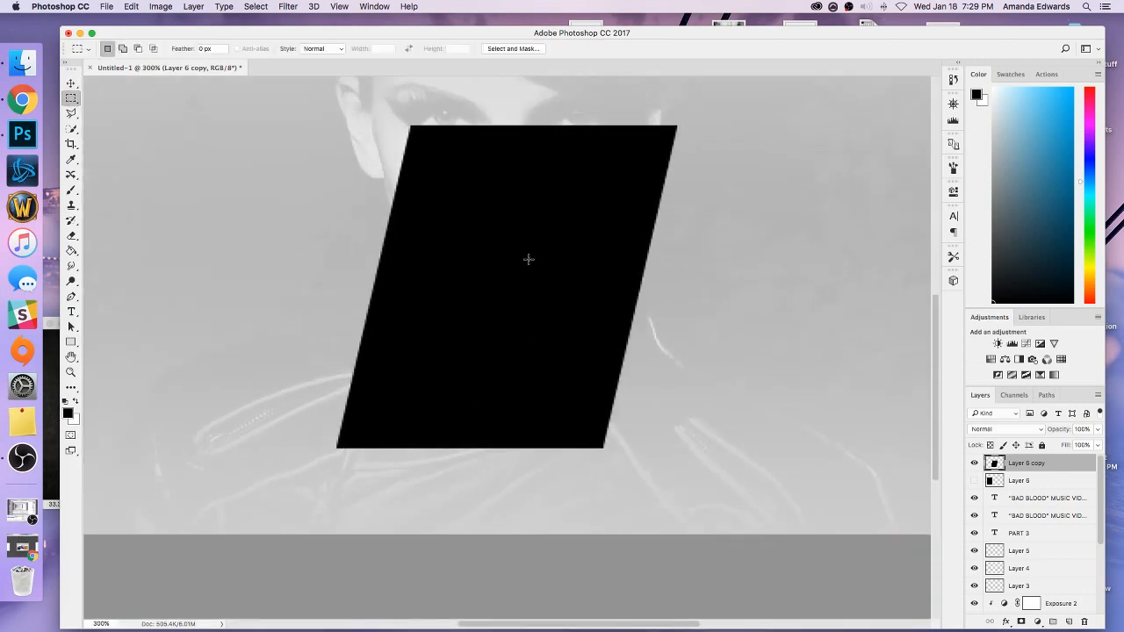
drag(551, 520, 468, 433)
click(467, 419)
click(74, 84)
key(Up)
key(Up)
key(Up)
key(Up)
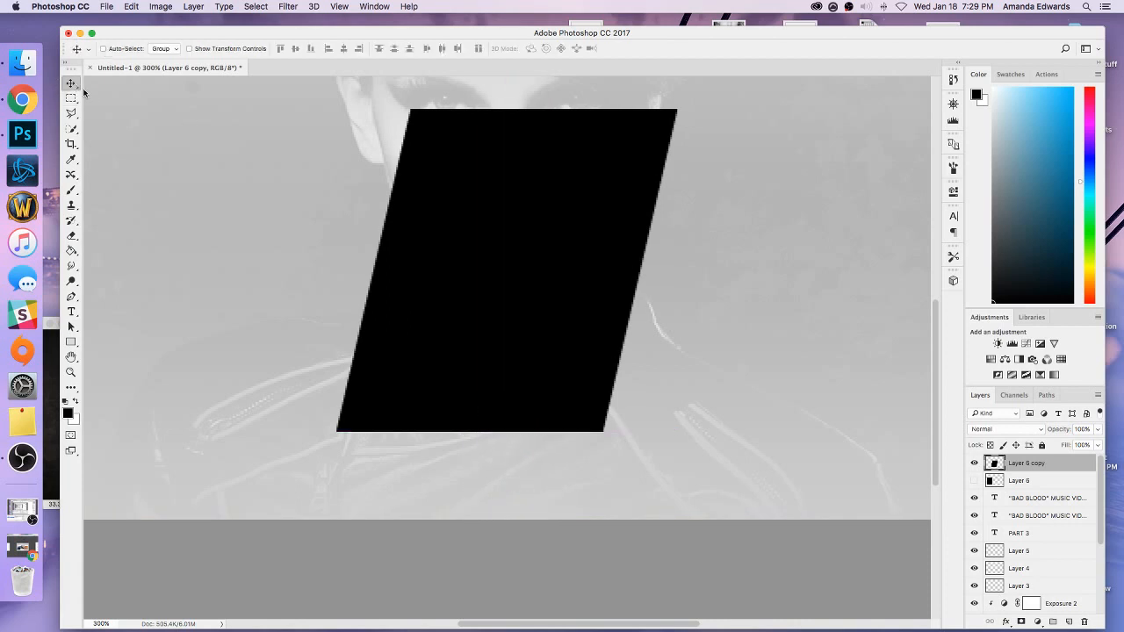
Recheck the gap between the slanted shape's lower edge and the canvas edge with a rectangular marquee, and deselect it.
click(68, 99)
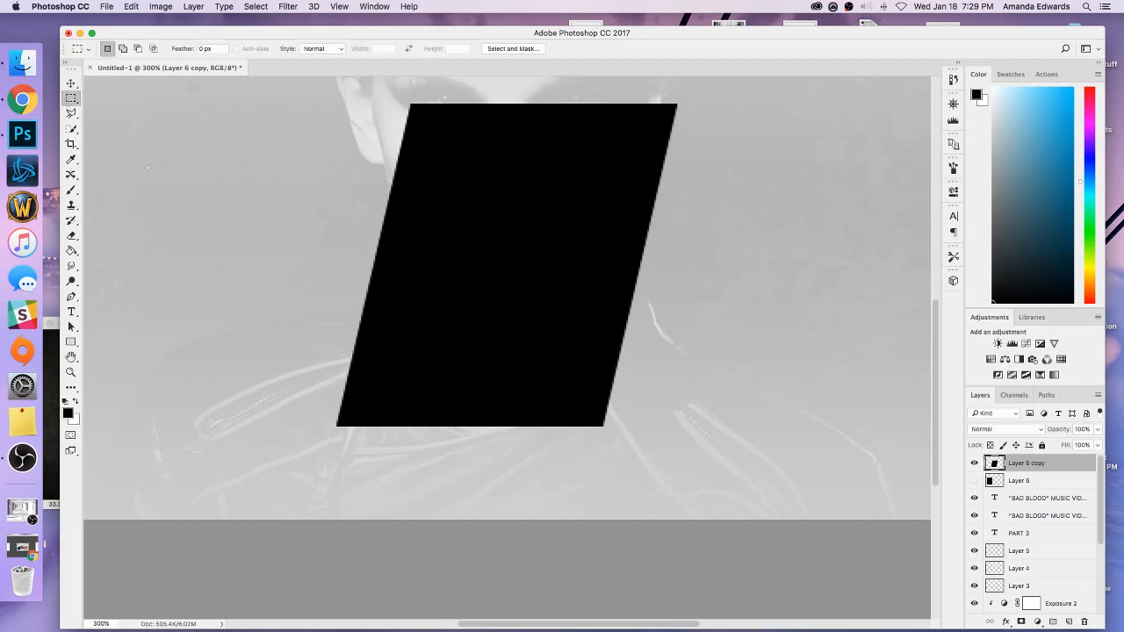
drag(591, 519, 375, 427)
key(super+d)
key(super+minus)
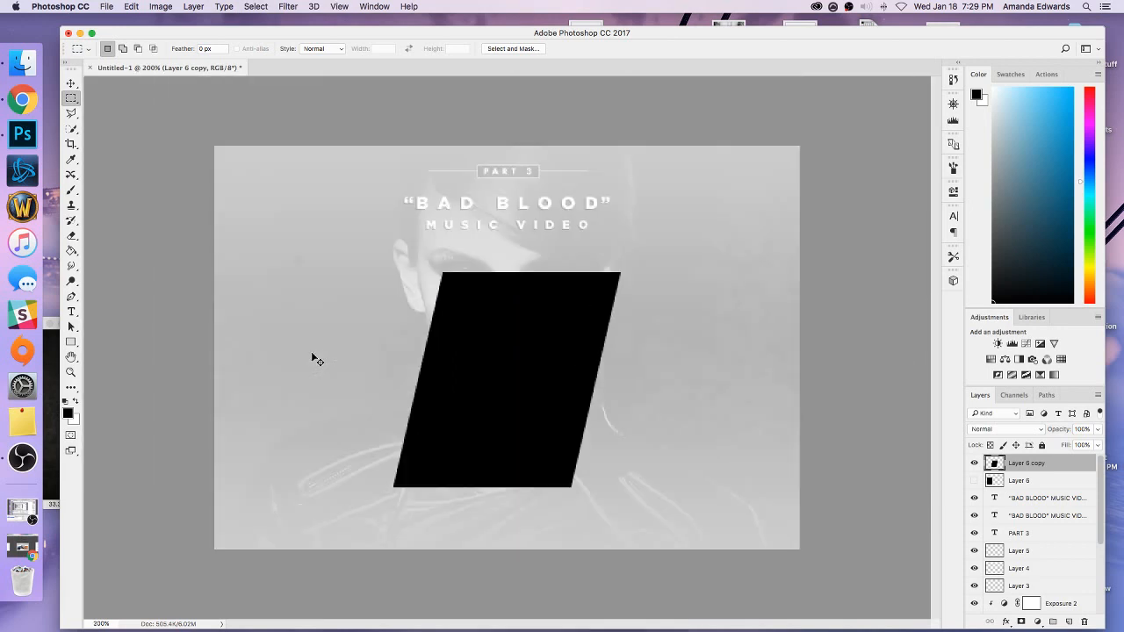
key(super+minus)
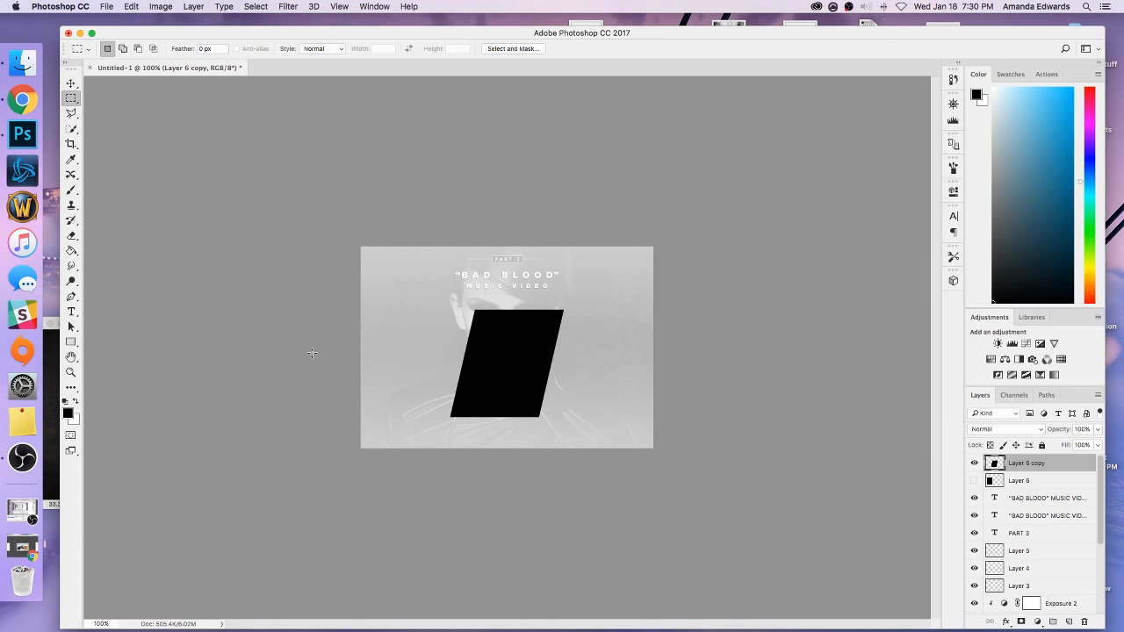
Show the hidden black rectangle on Layer 6, skew it horizontally by -13 degrees and apply the transformation.
click(990, 481)
click(974, 481)
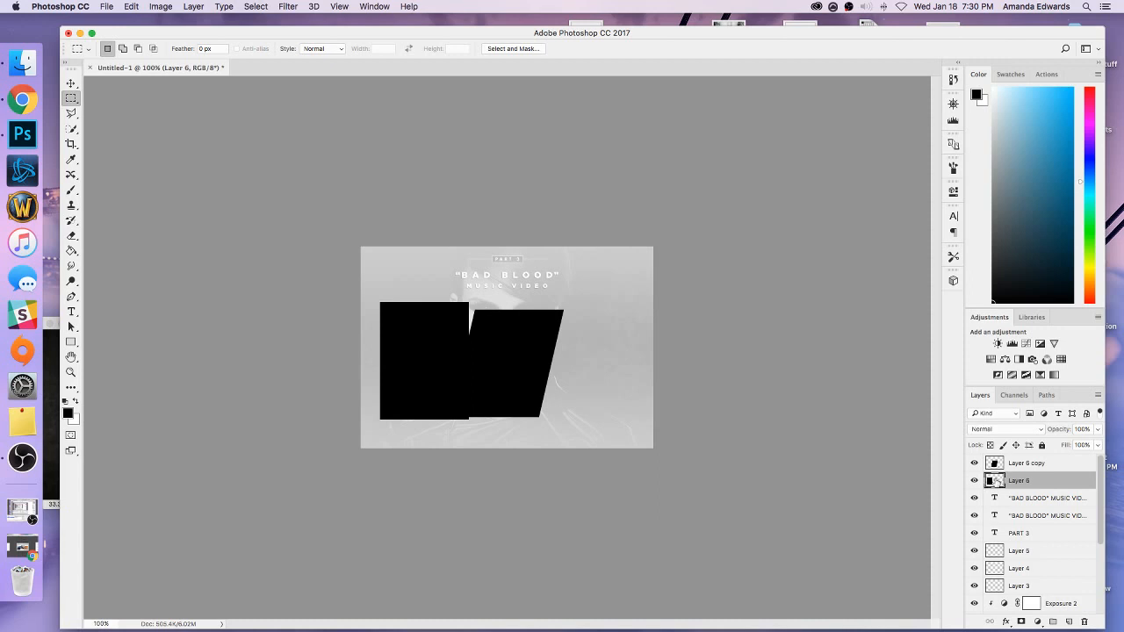
click(129, 7)
mouse_move(165, 268)
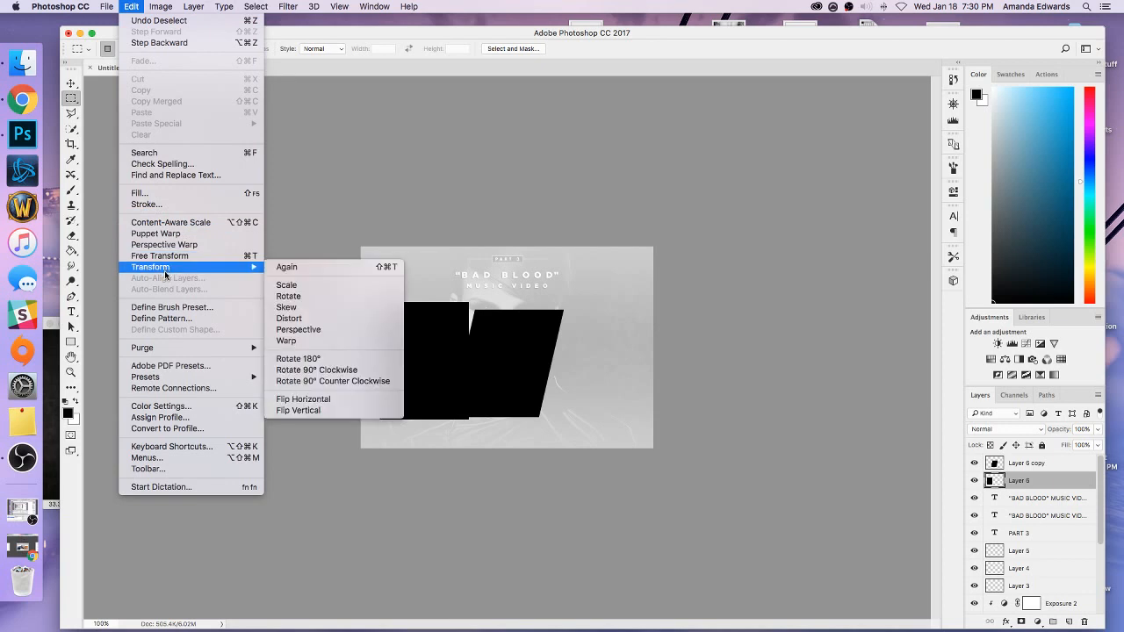
click(298, 329)
click(404, 49)
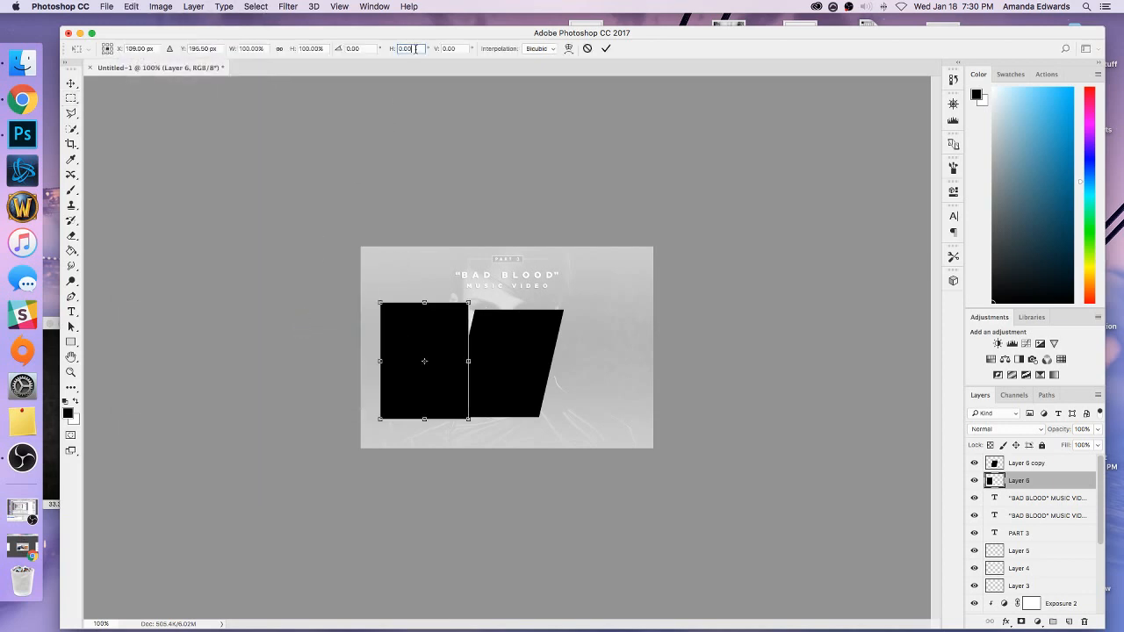
text(-13)
click(71, 82)
click(677, 220)
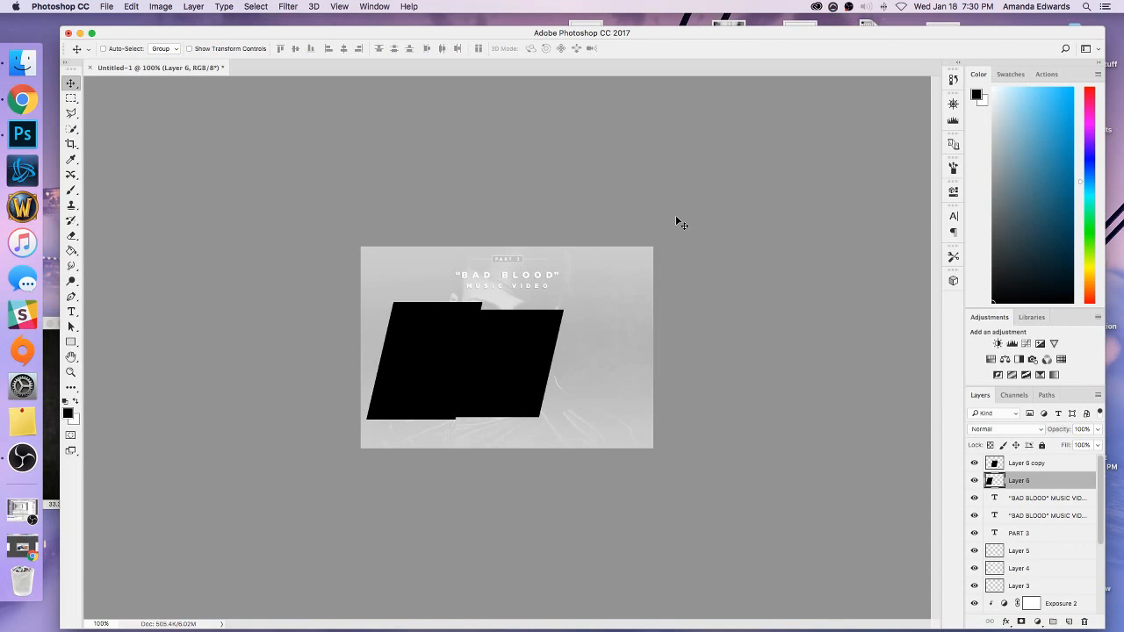
Duplicate the slanted Layer 6 panel and move the copy across to the right side of the canvas.
right_click(1023, 480)
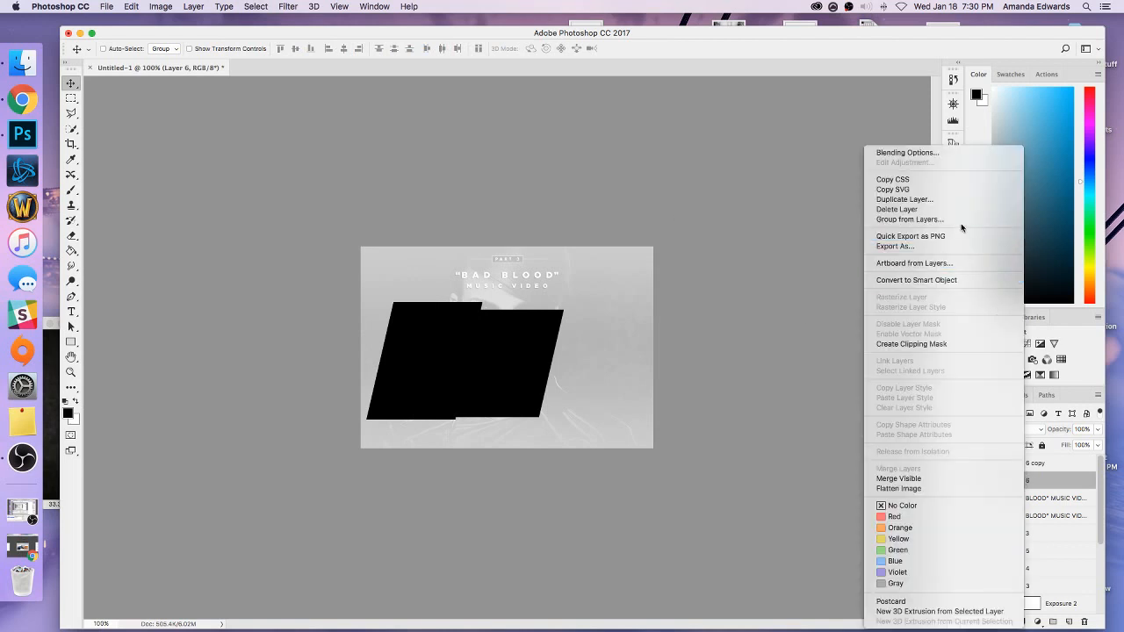
click(951, 199)
click(652, 276)
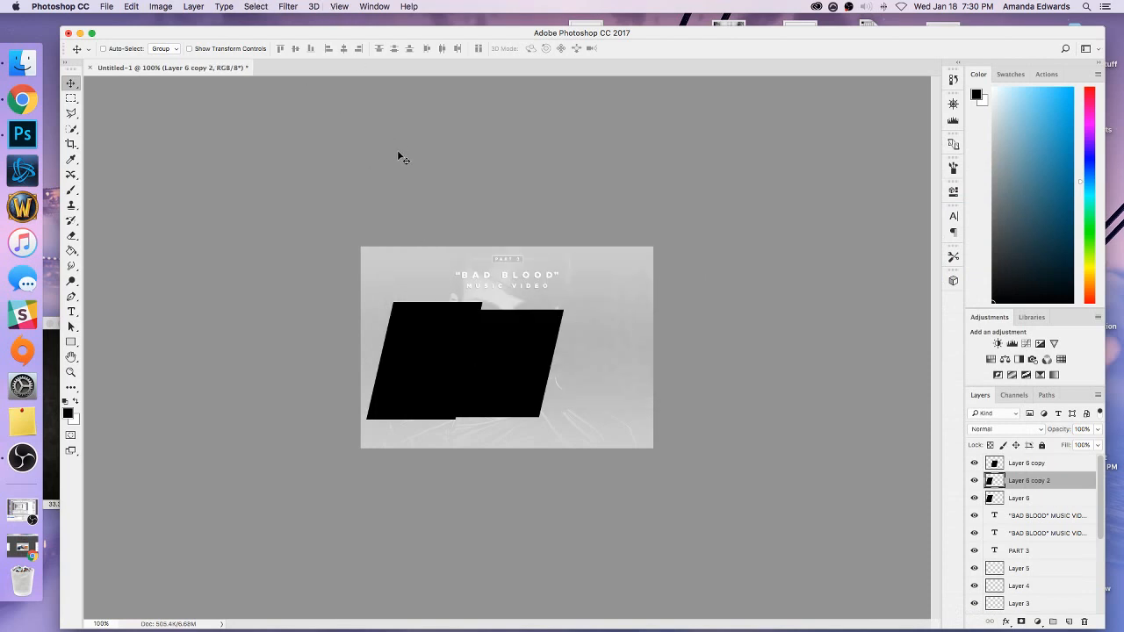
drag(457, 337, 582, 334)
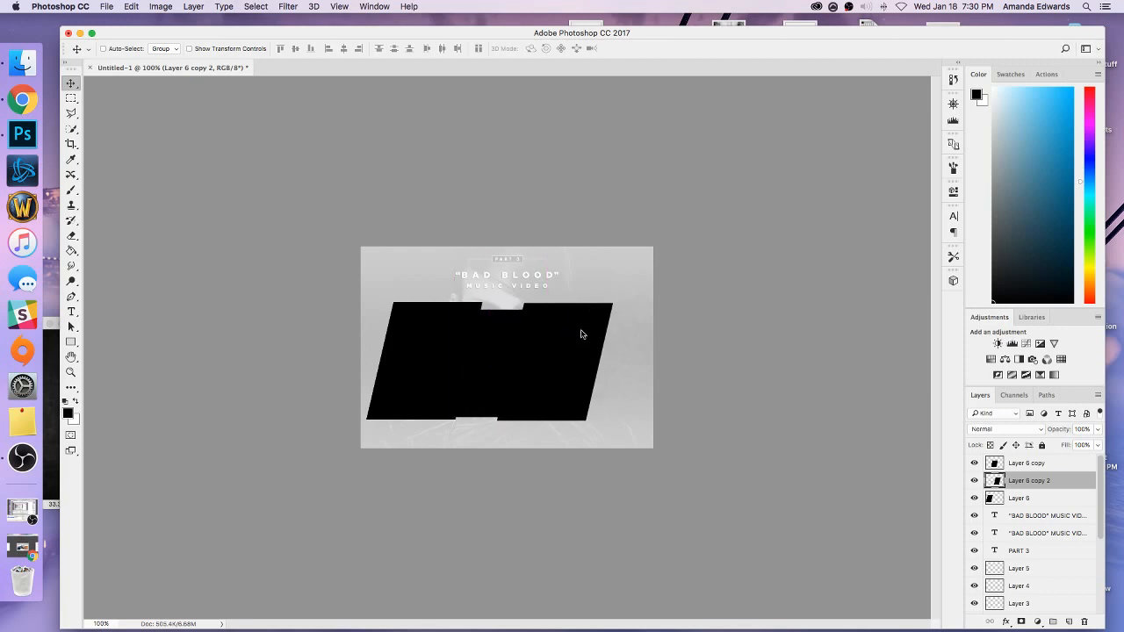
click(339, 6)
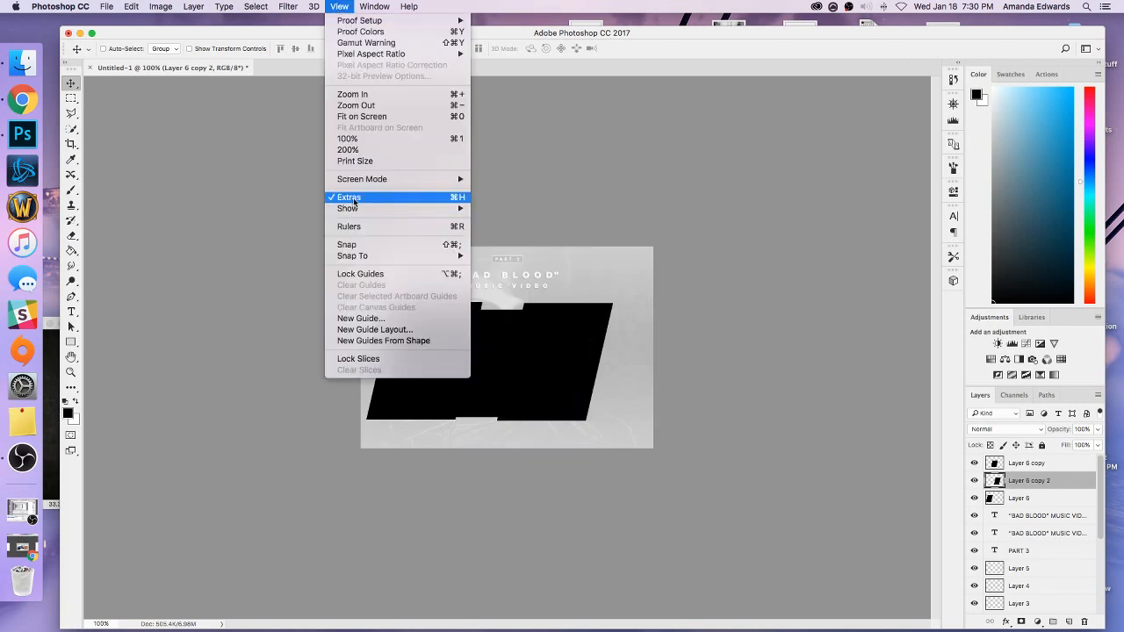
click(498, 33)
drag(561, 384, 589, 377)
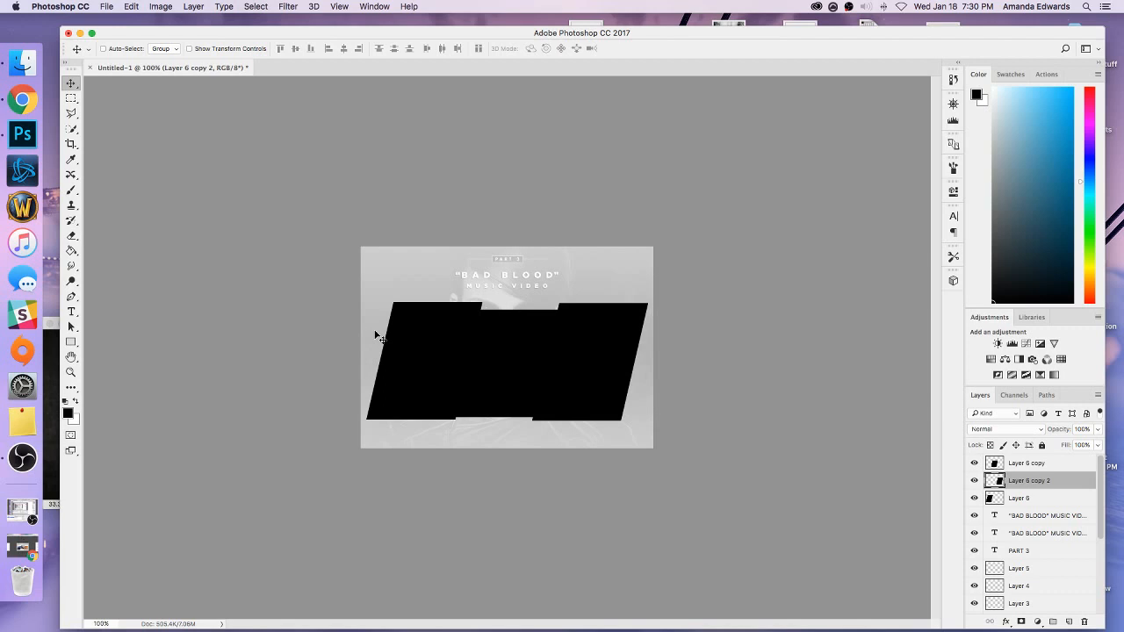
Gauge the gap between the left panel's lower corner and the canvas's left edge with a rectangular marquee.
key(super+equal)
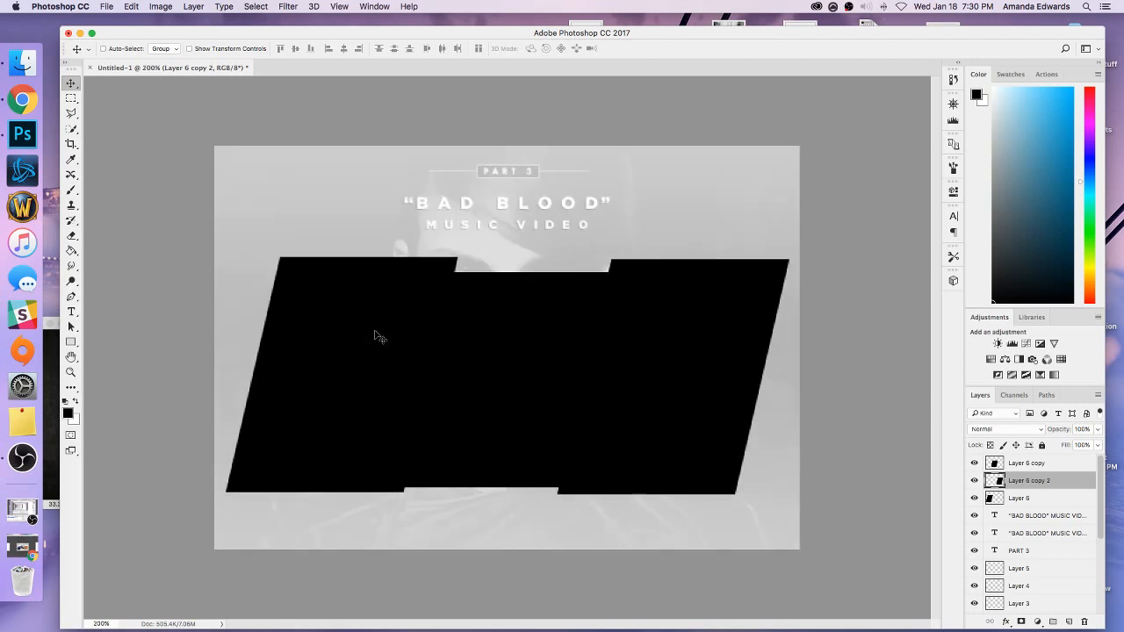
key(super+equal)
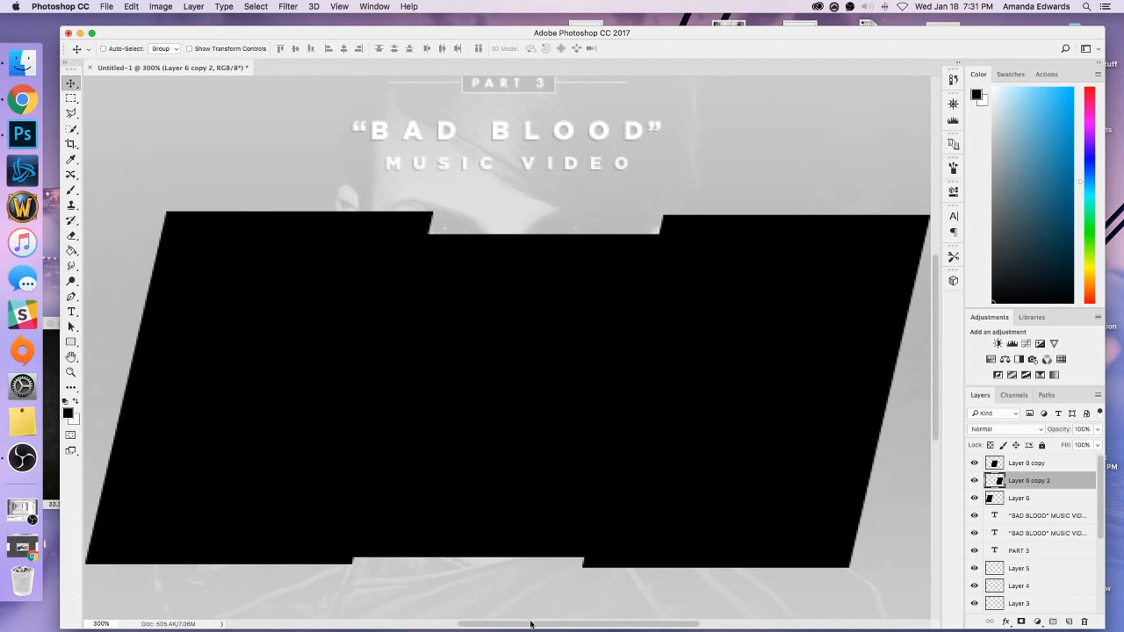
drag(536, 623, 456, 626)
scroll(258, 333, left, 2)
scroll(258, 334, down, 4)
key(m)
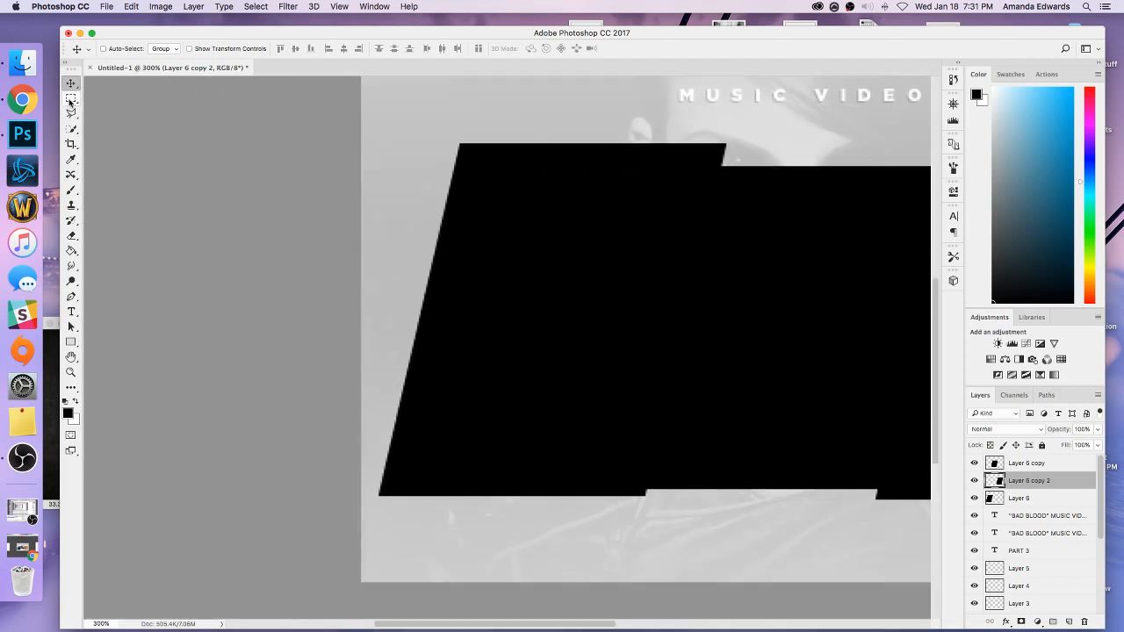
drag(362, 467, 378, 507)
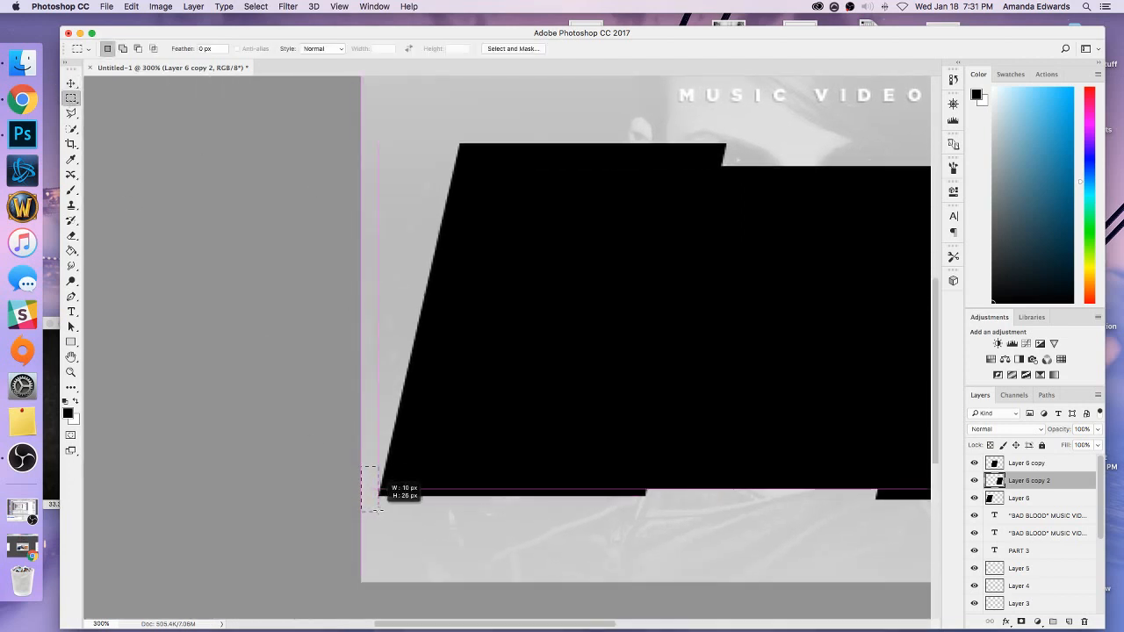
Nudge the left panel on Layer 6 a few pixels left and recheck its gap to the canvas edge with a marquee.
click(992, 499)
key(v)
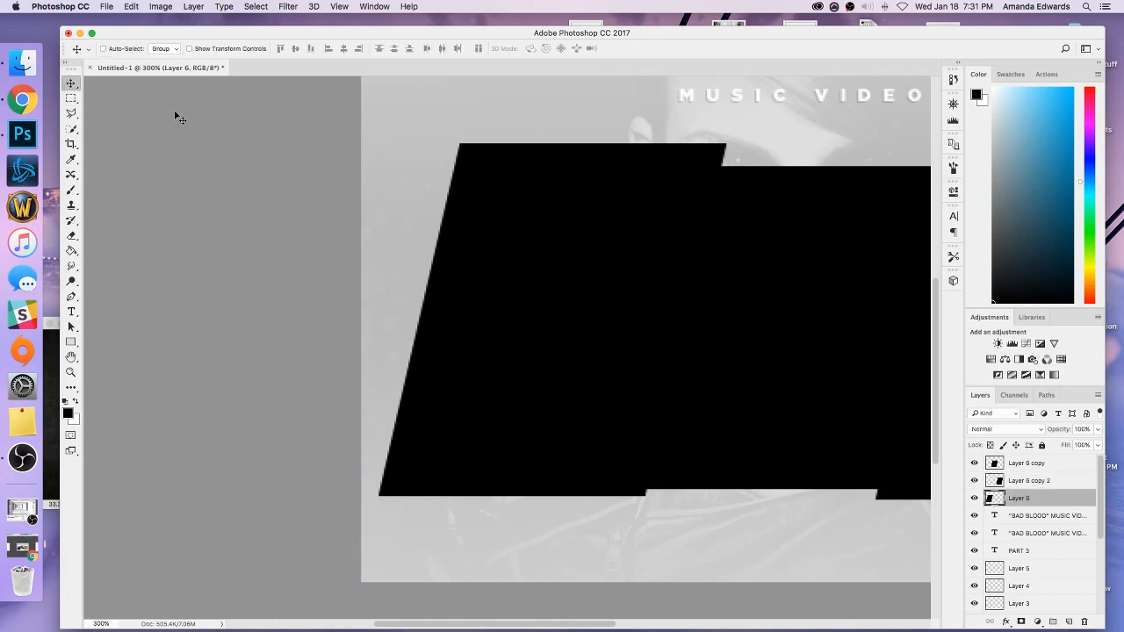
key(Left)
key(Left)
key(Left)
key(Left)
key(Left)
click(73, 99)
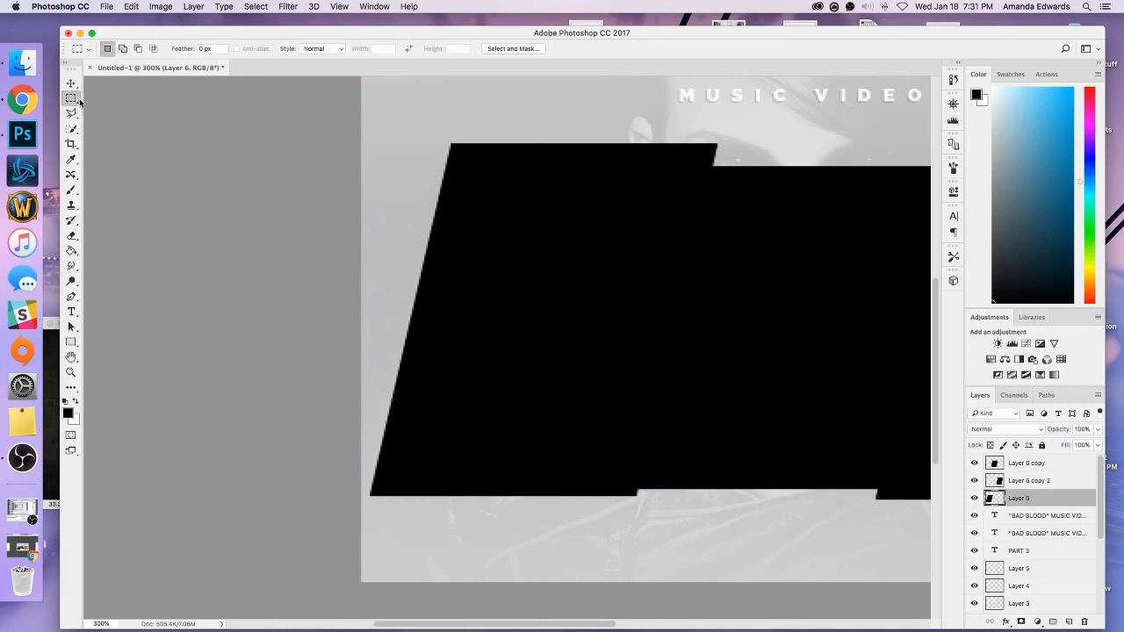
drag(361, 473, 370, 515)
click(387, 513)
Gauge the gap between the right panel's upper corner and the canvas's right edge with a rectangular marquee.
click(71, 83)
drag(485, 625, 678, 627)
click(1022, 463)
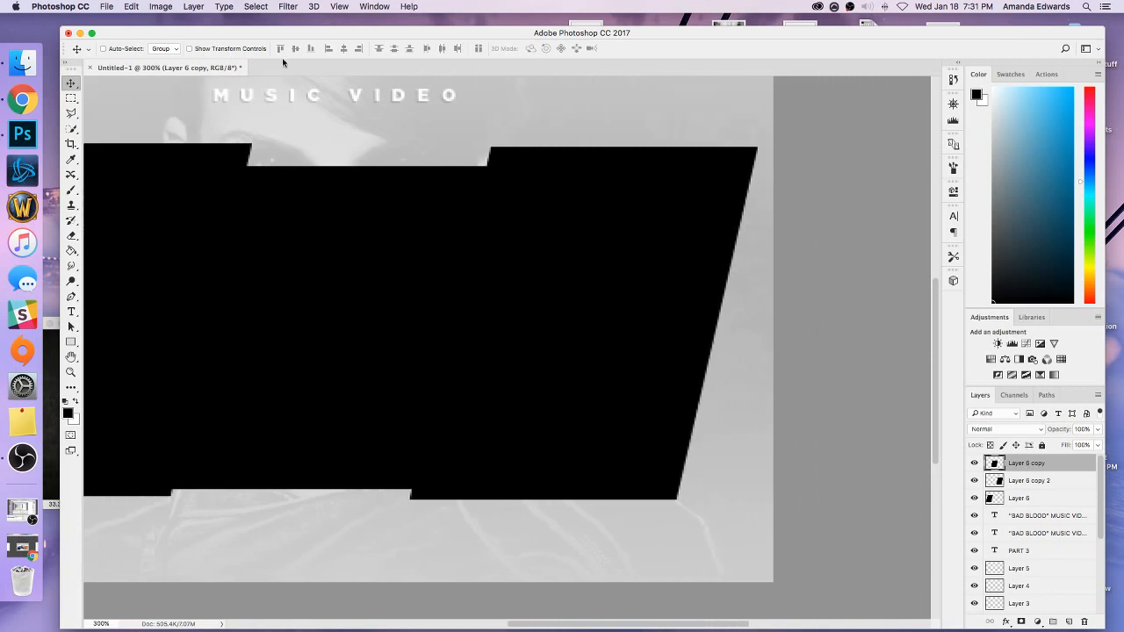
click(71, 98)
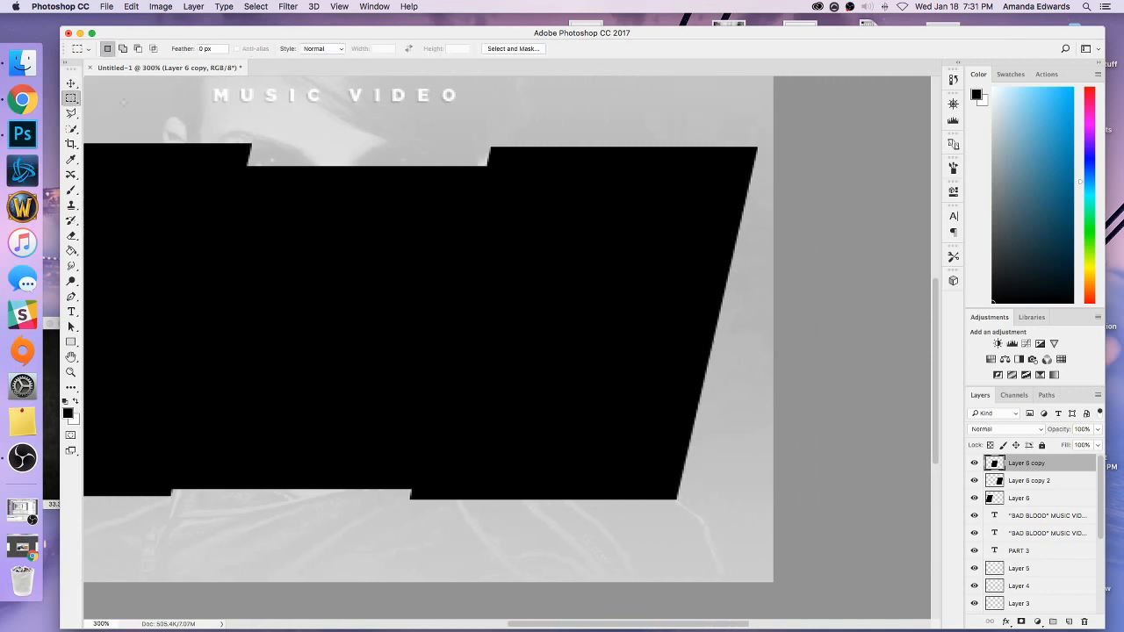
drag(780, 135, 755, 173)
Bring Layer 6 copy 2 to the top of the layer stack and shift the right panel slightly to the right.
click(72, 82)
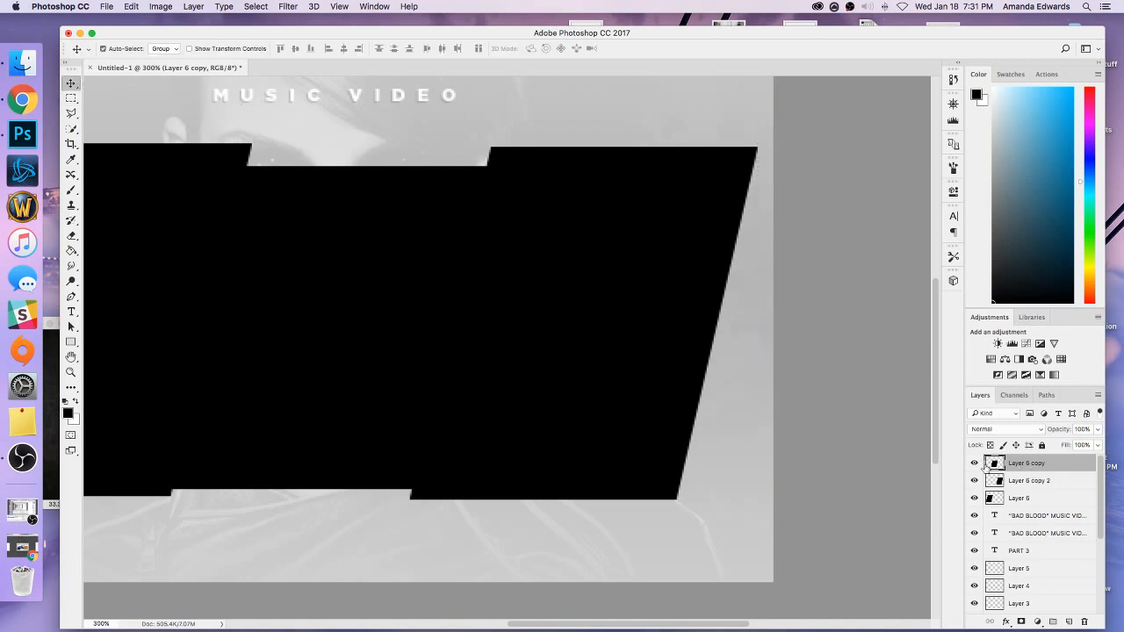
drag(1027, 488, 1026, 457)
drag(644, 319, 649, 321)
key(Right)
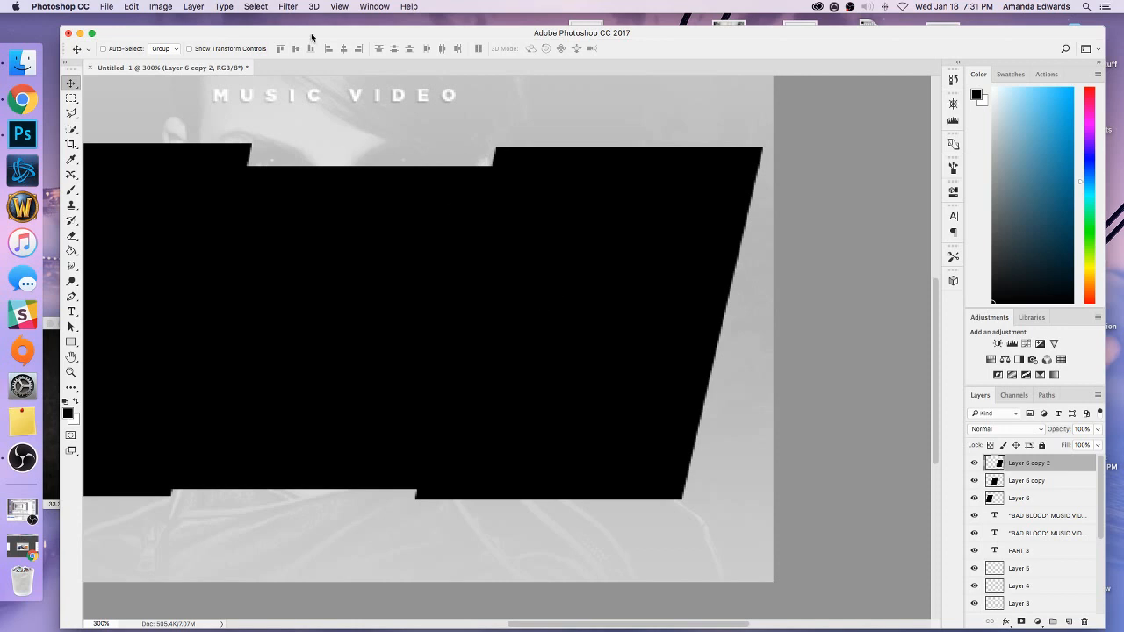
key(super+0)
key(super+1)
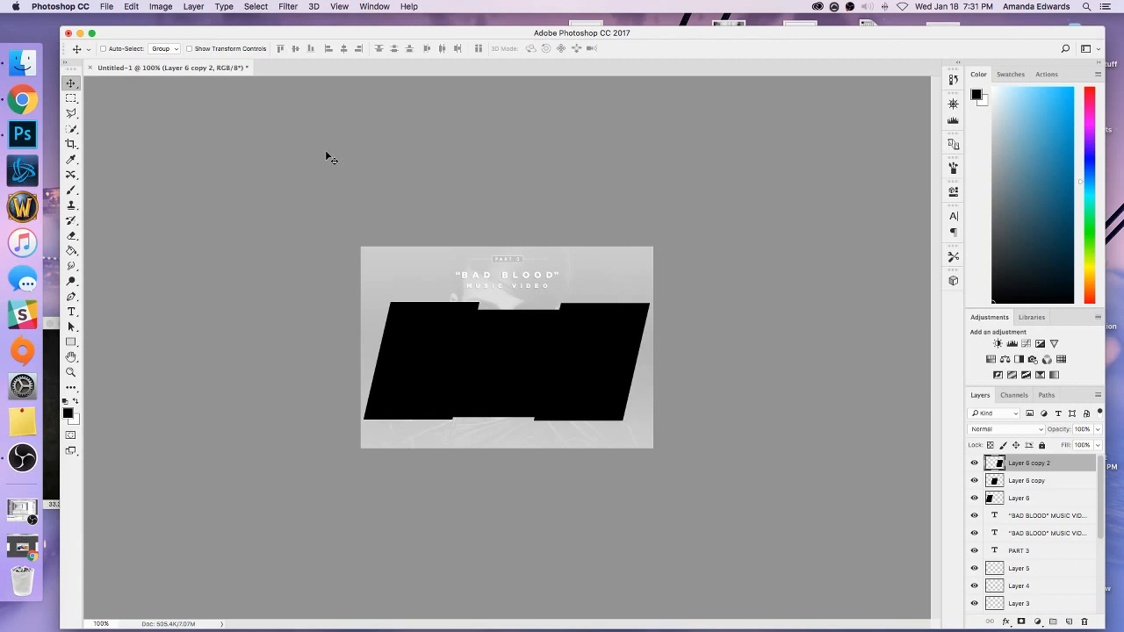
Toggle the panels' visibility to compare them, leaving only the middle panel on Layer 6 copy shown.
click(974, 463)
click(974, 481)
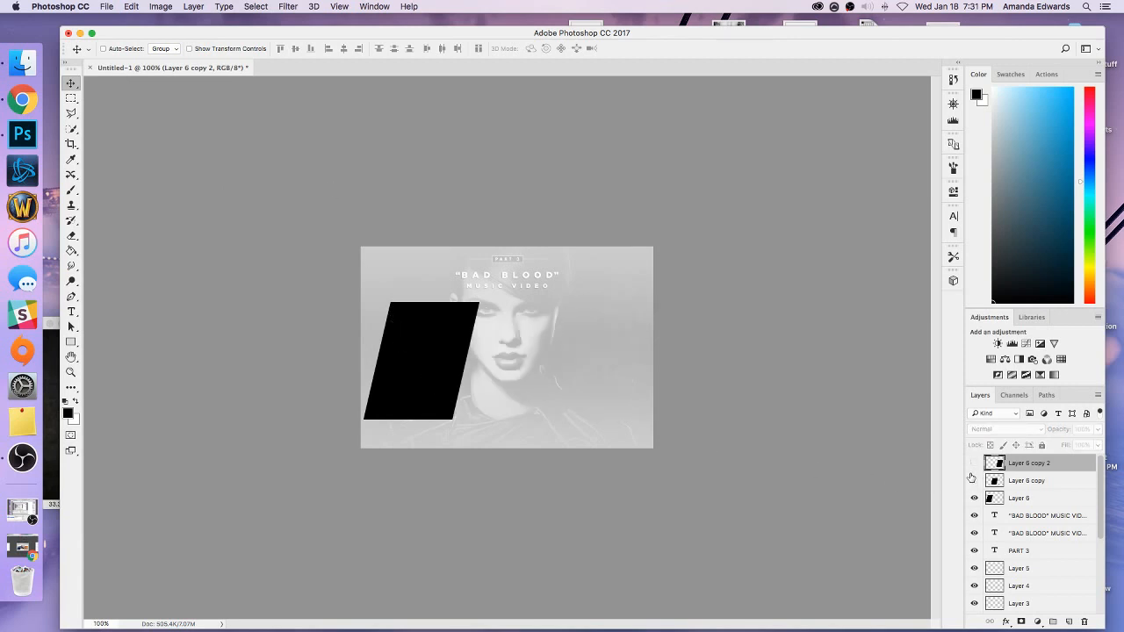
click(974, 481)
click(974, 463)
click(974, 498)
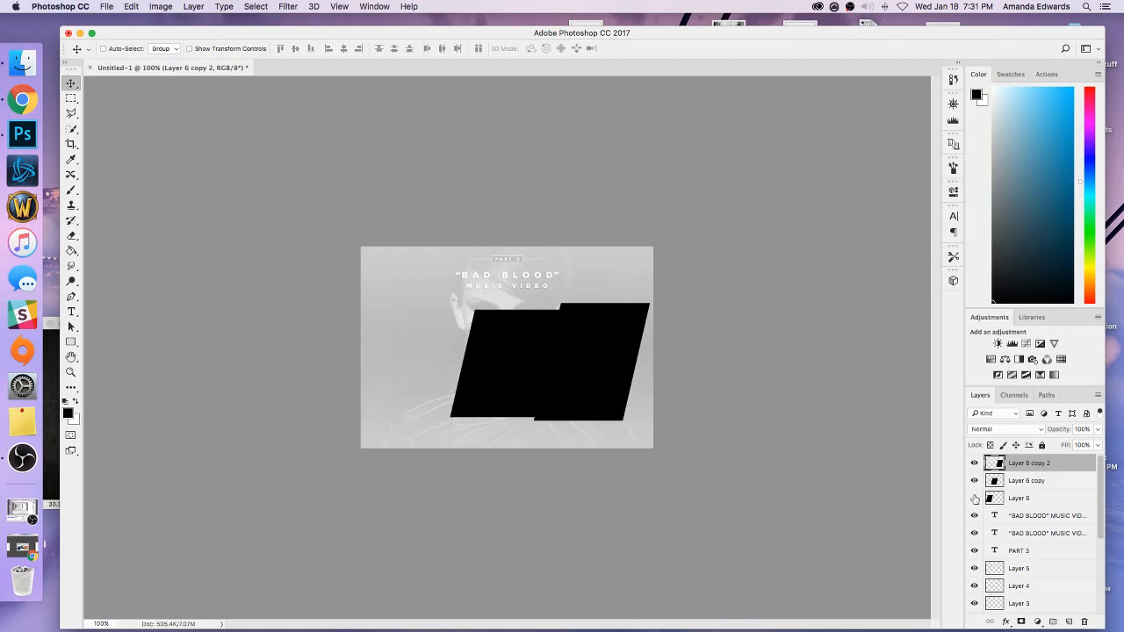
click(974, 463)
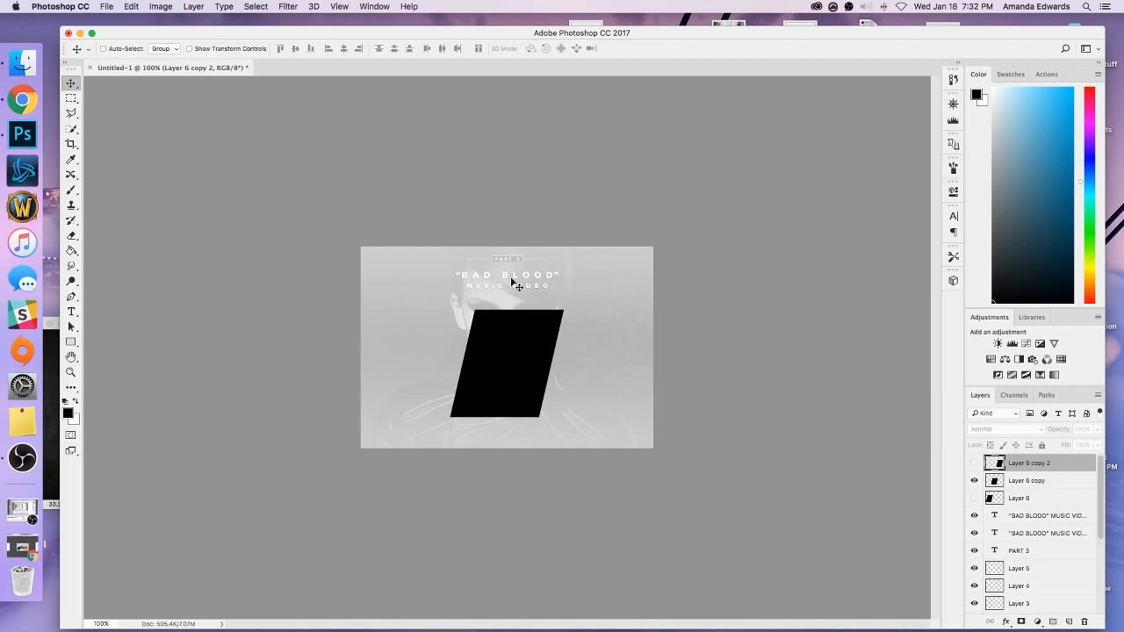
Delete all three slanted panel layers and add a new empty layer above the title text.
click(1021, 481)
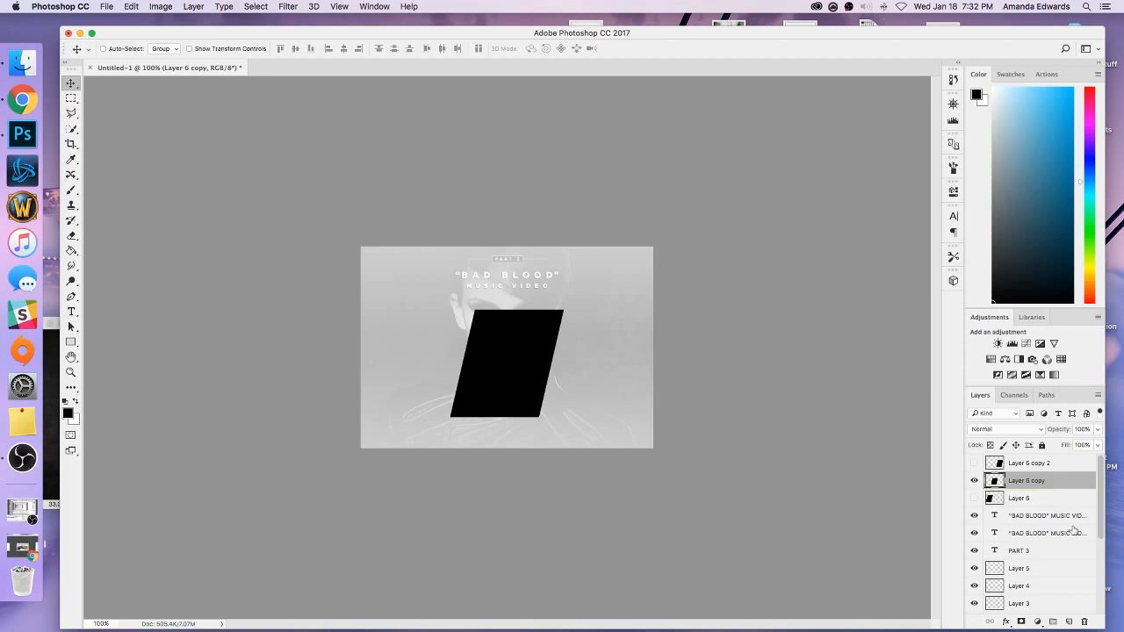
click(1004, 465)
key(BackSpace)
key(BackSpace)
key(BackSpace)
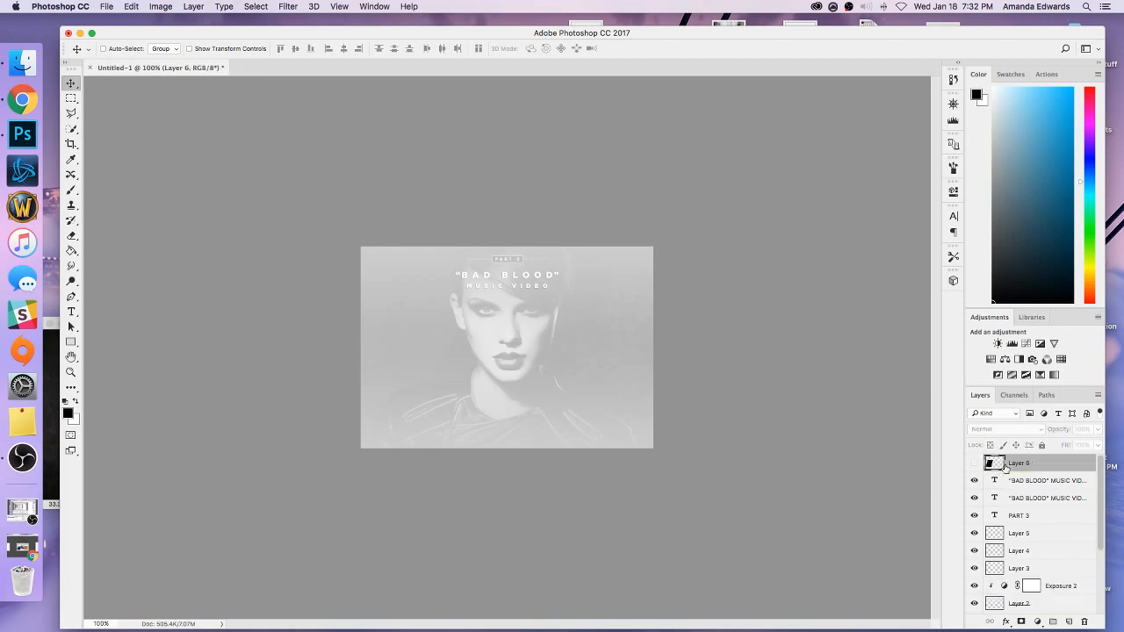
click(1068, 622)
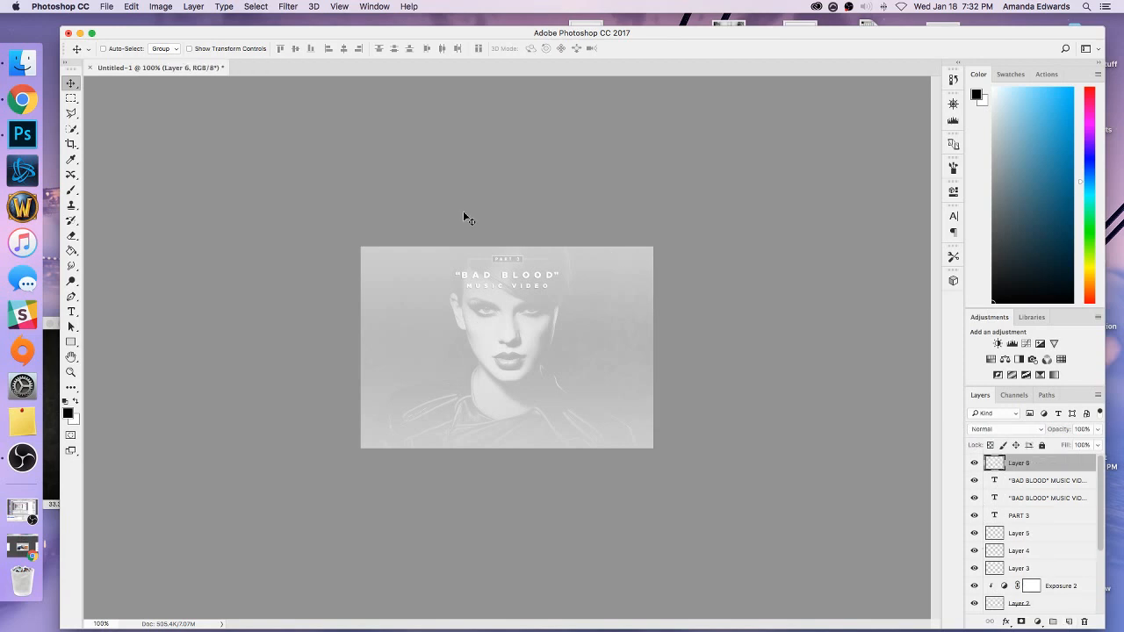
Draw a tall rectangular selection left of centre below the title, fill it with black on the new layer and deselect.
click(72, 98)
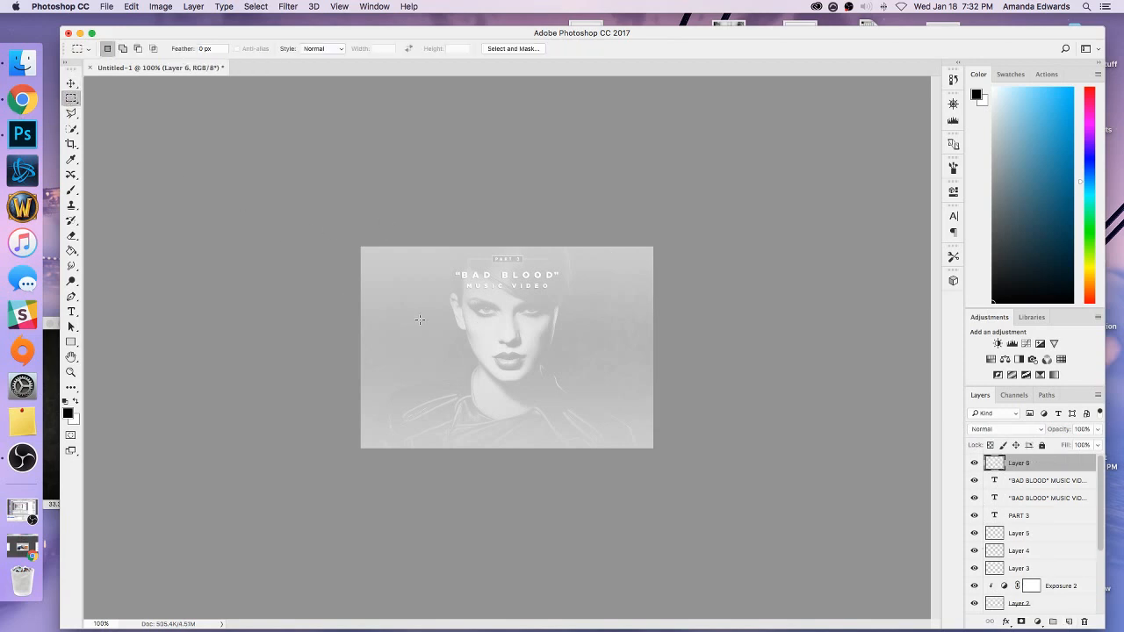
drag(419, 308, 509, 426)
key(g)
click(501, 329)
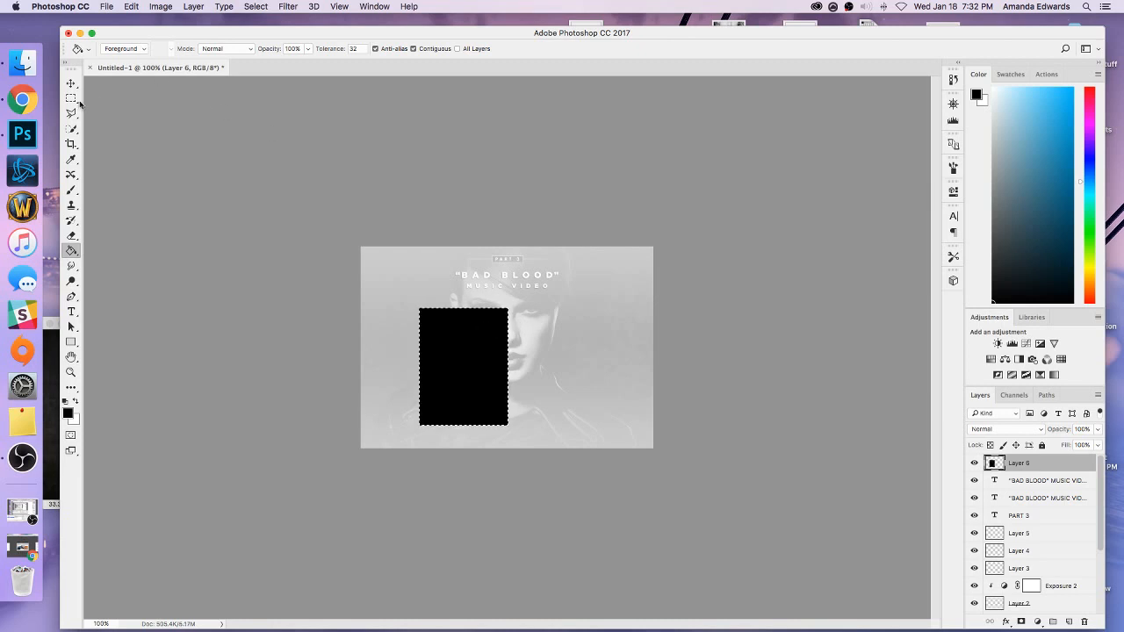
key(ctrl+d)
key(m)
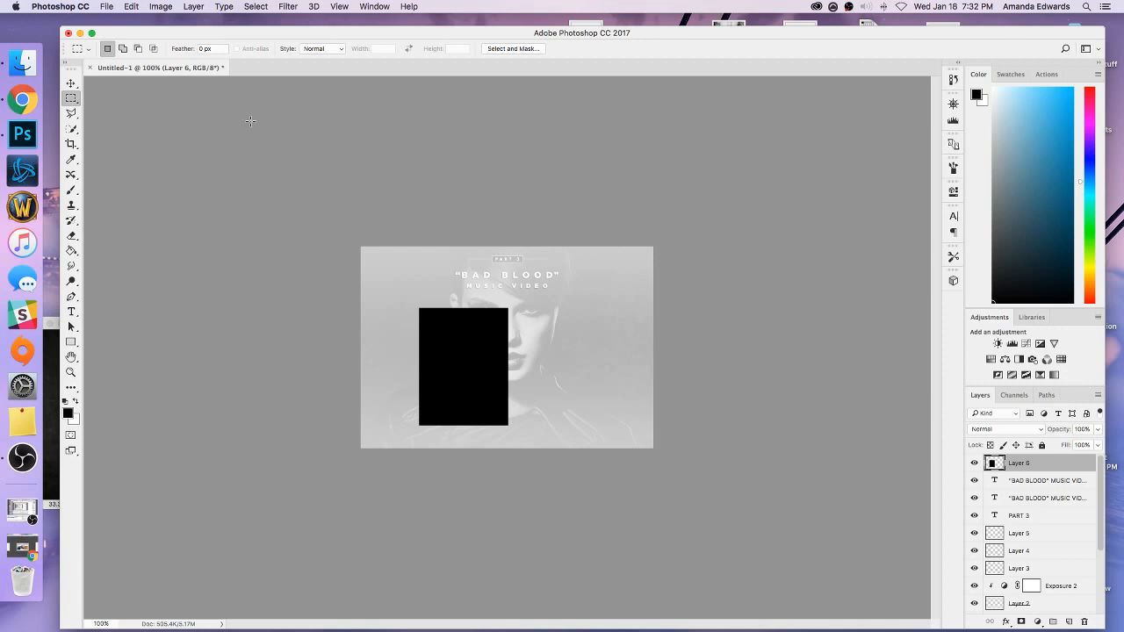
Try slanting the black rectangle on Layer 6 with a horizontal skew of -13 degrees, and undo the transformation.
click(72, 85)
click(209, 49)
click(116, 6)
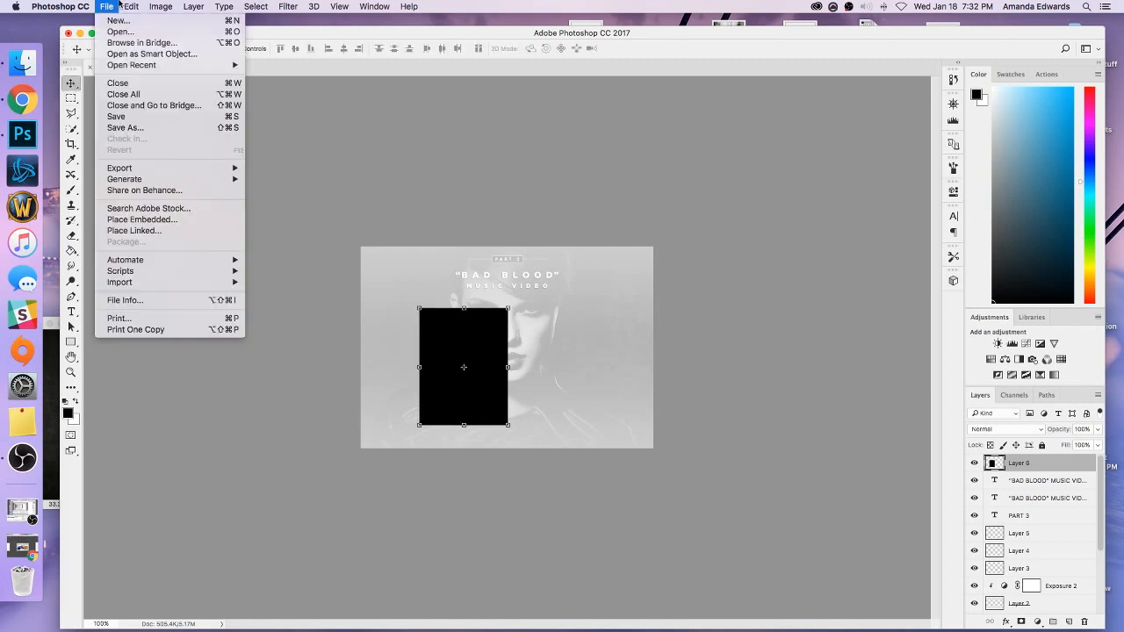
mouse_move(173, 271)
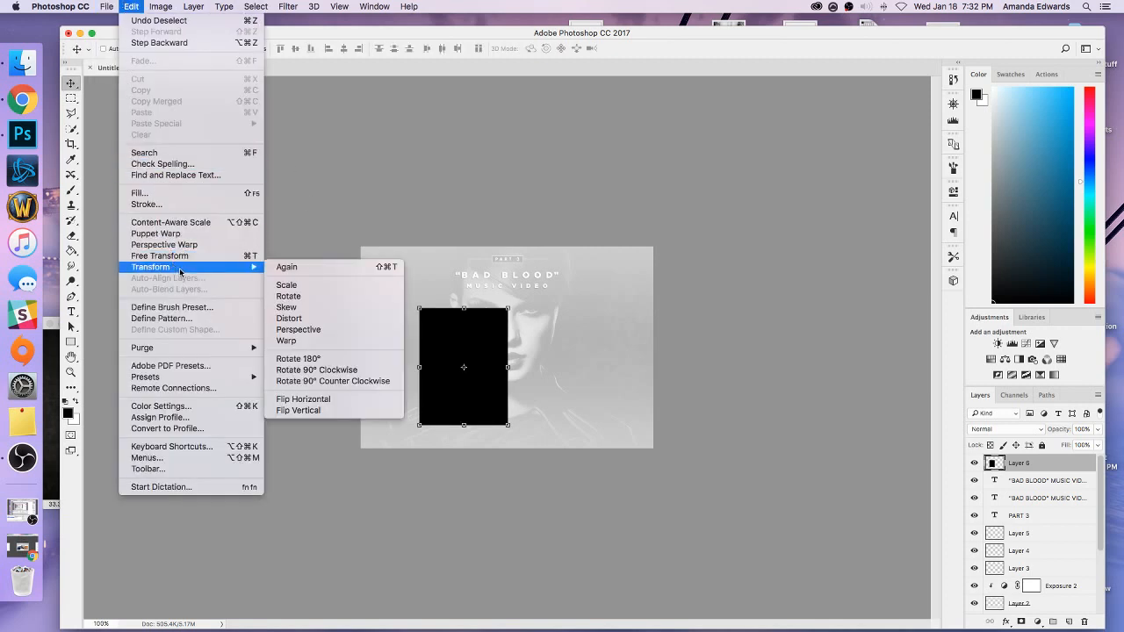
click(287, 328)
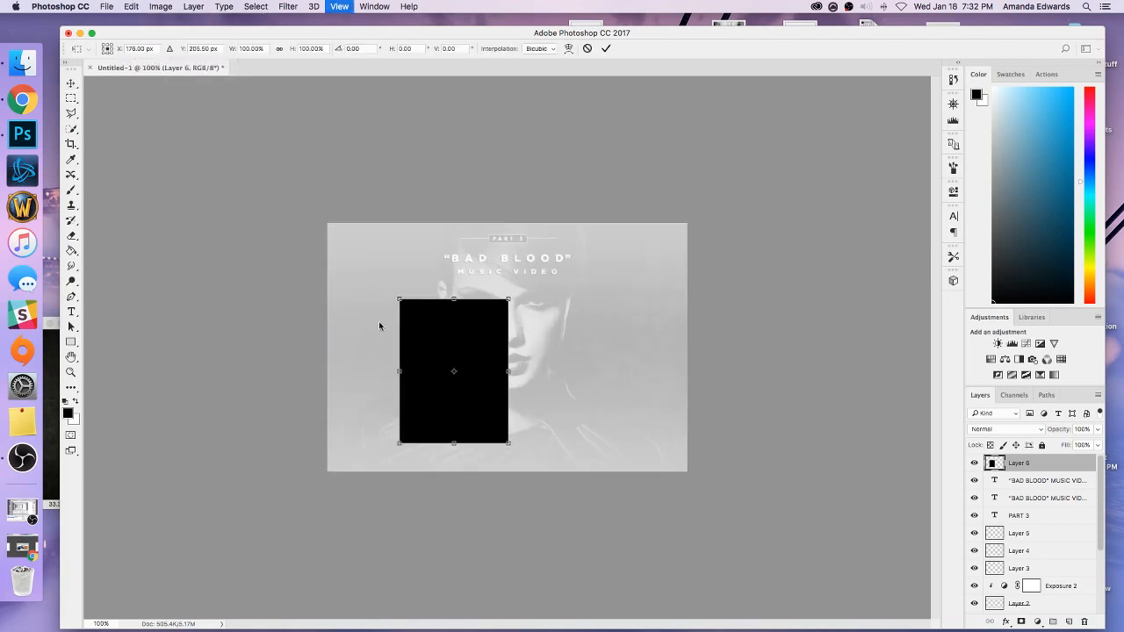
key(super+equal)
drag(422, 267, 451, 267)
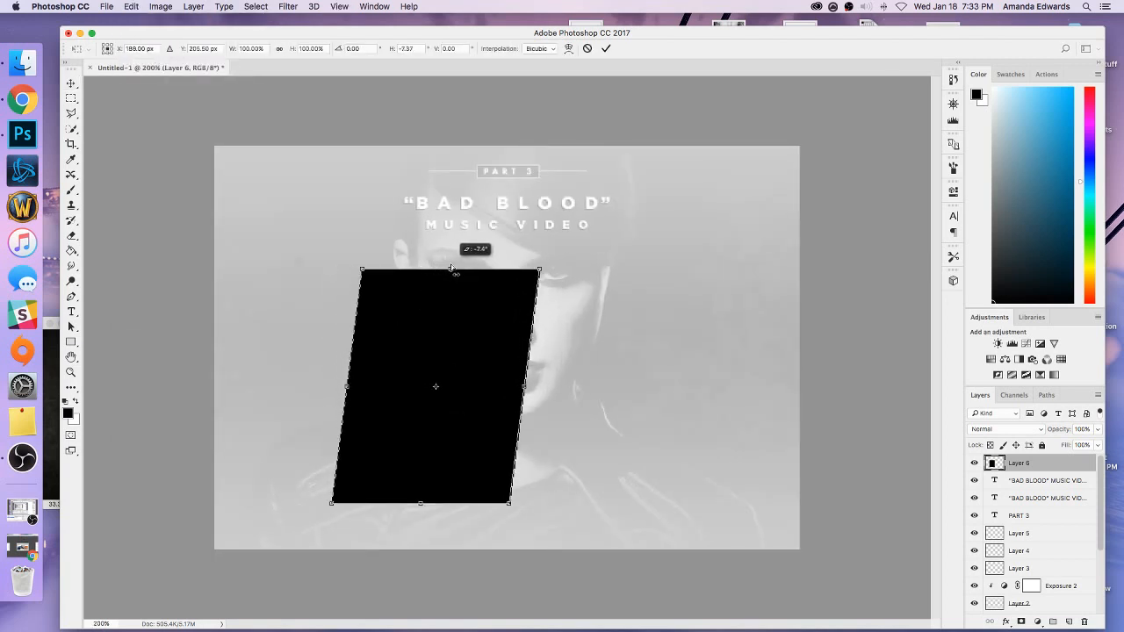
click(409, 50)
text(-13)
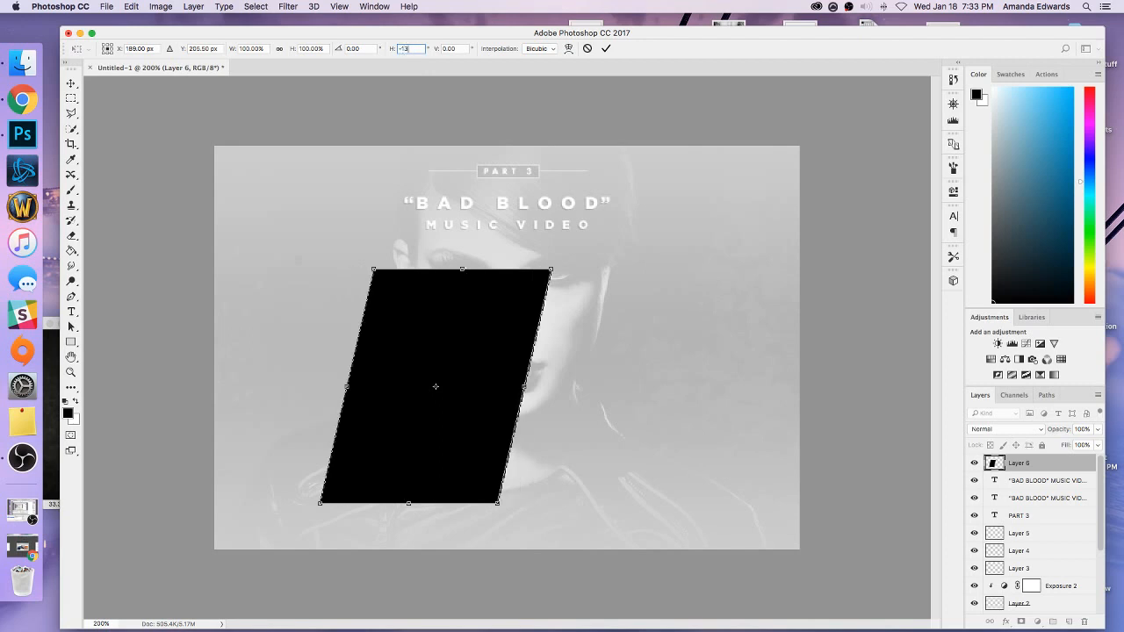
click(72, 83)
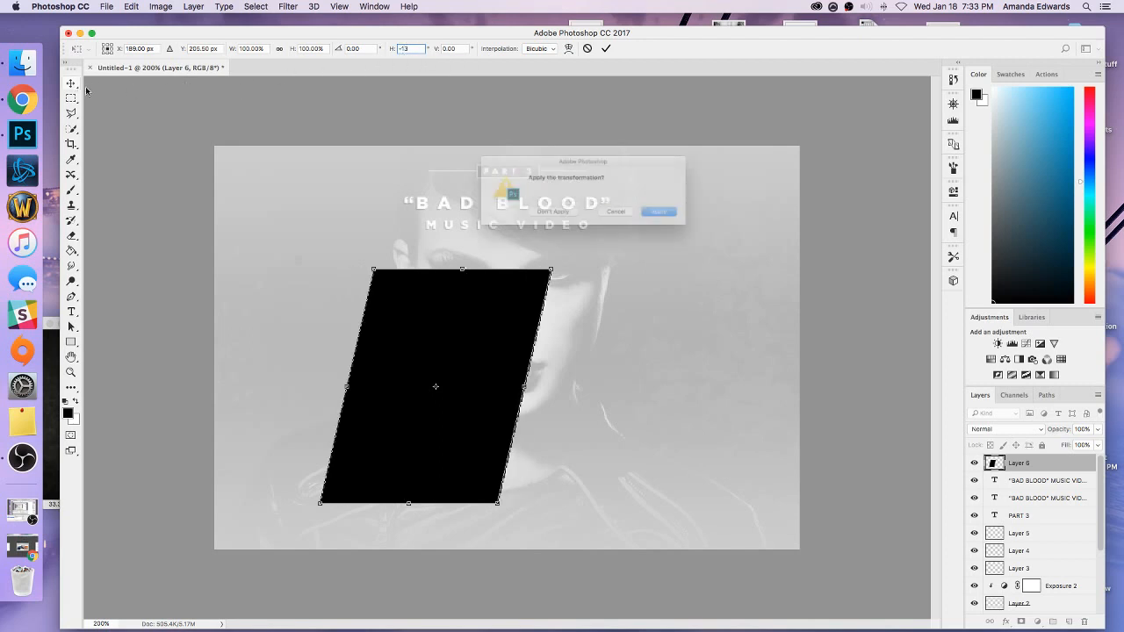
click(669, 217)
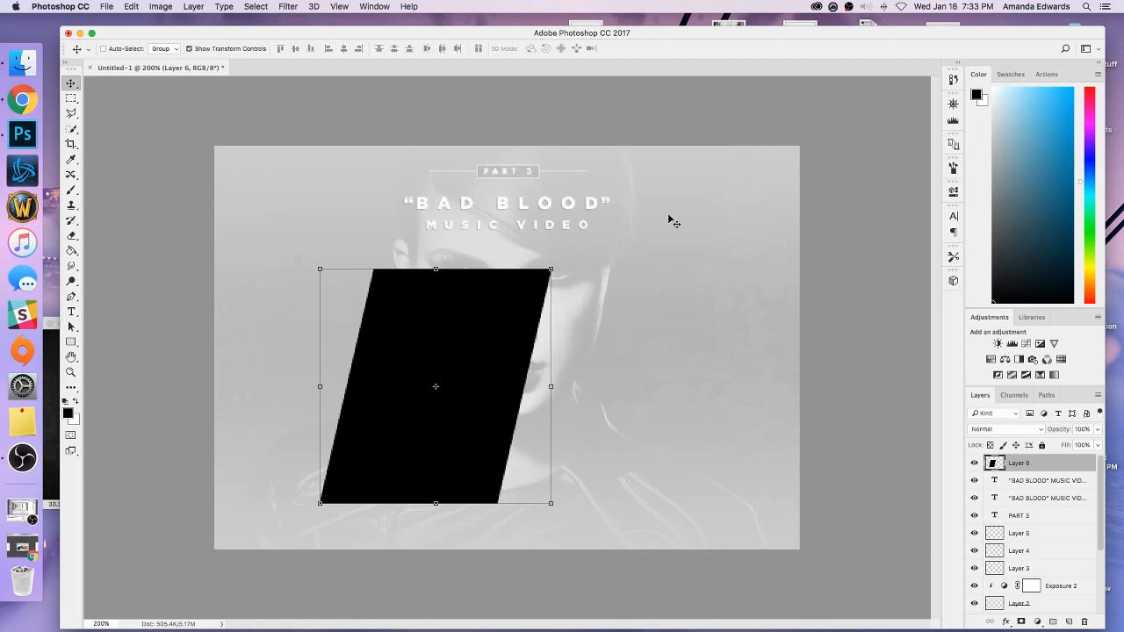
key(super+z)
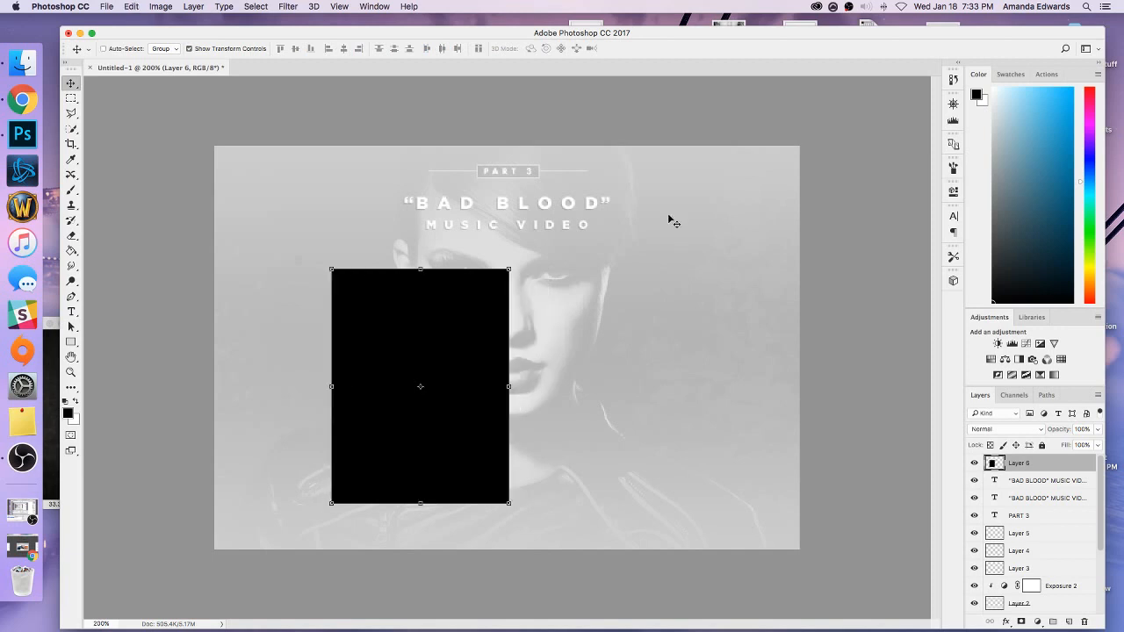
Shorten the black rectangle from its upper edge to about 91.5% of its height and apply the transformation.
drag(420, 269, 419, 288)
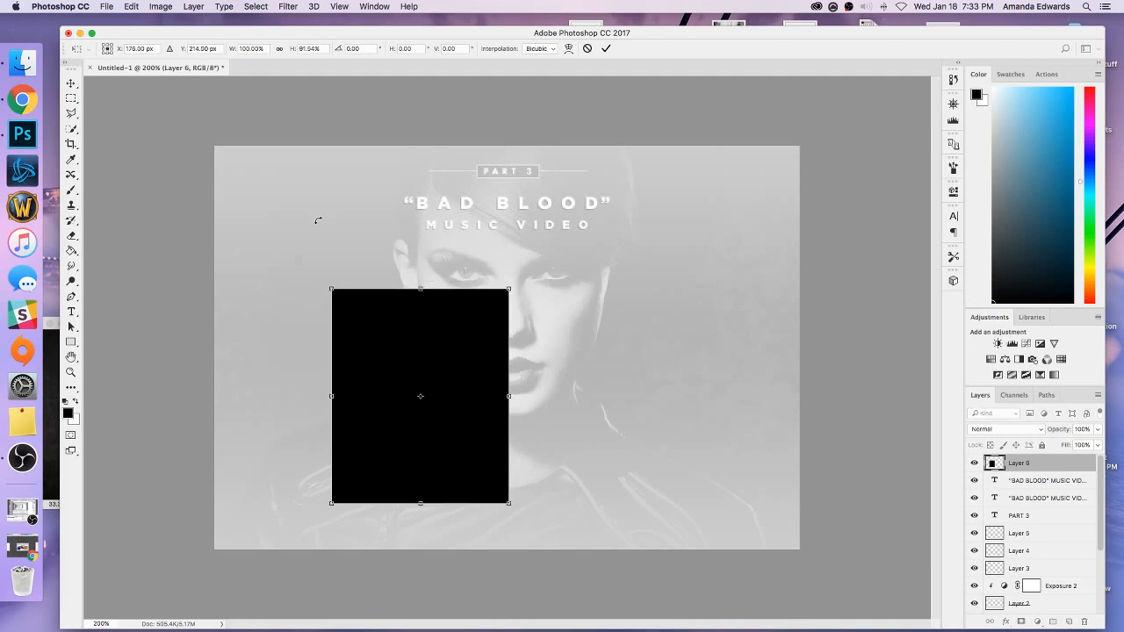
click(72, 83)
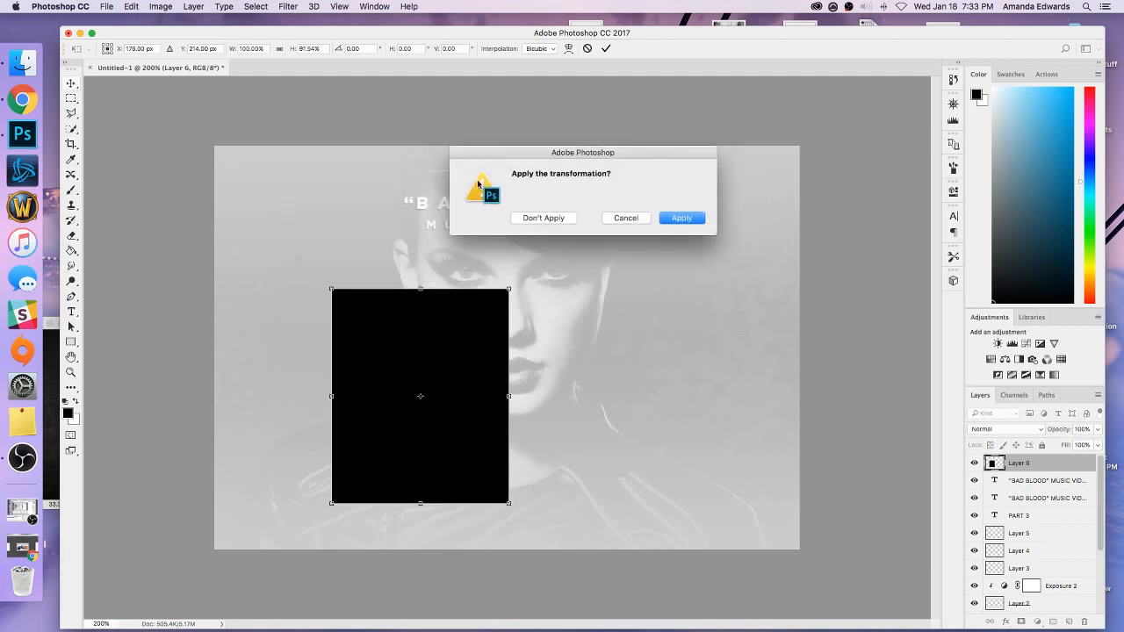
click(670, 224)
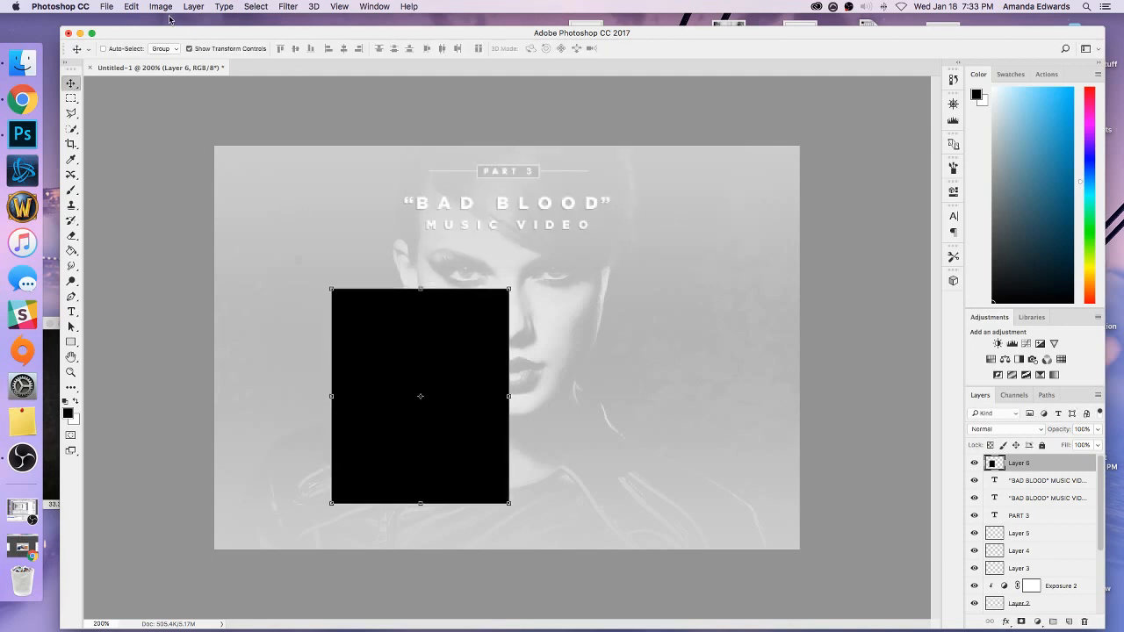
Slant the shortened black rectangle with a Perspective transform, set its horizontal skew to -13 degrees and apply it.
click(134, 6)
mouse_move(176, 267)
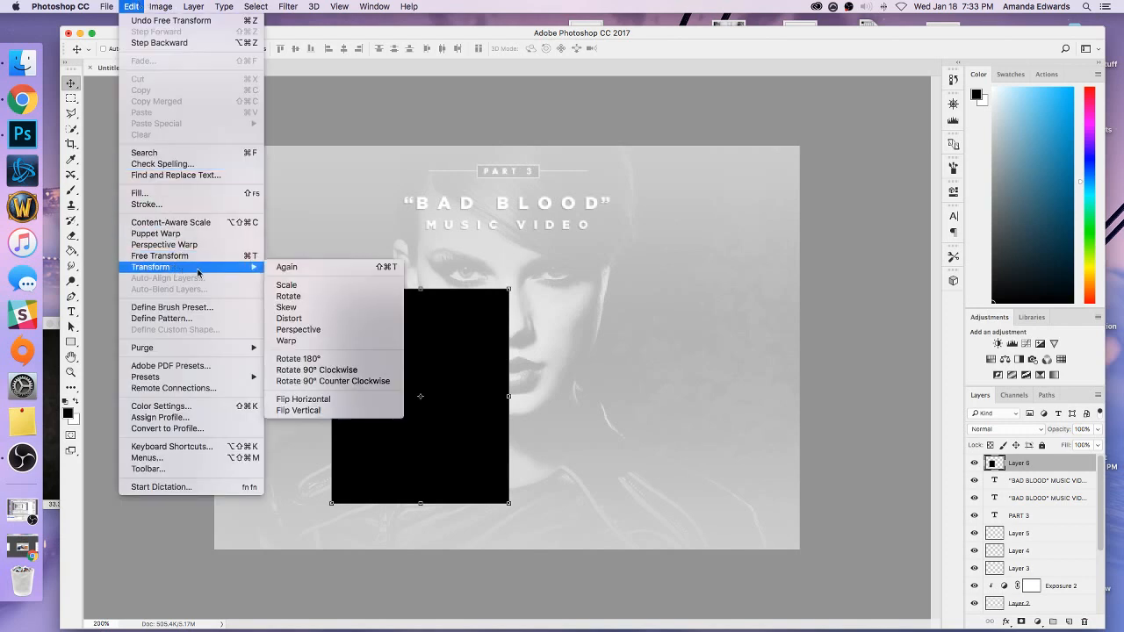
click(289, 331)
drag(421, 288, 451, 288)
click(406, 49)
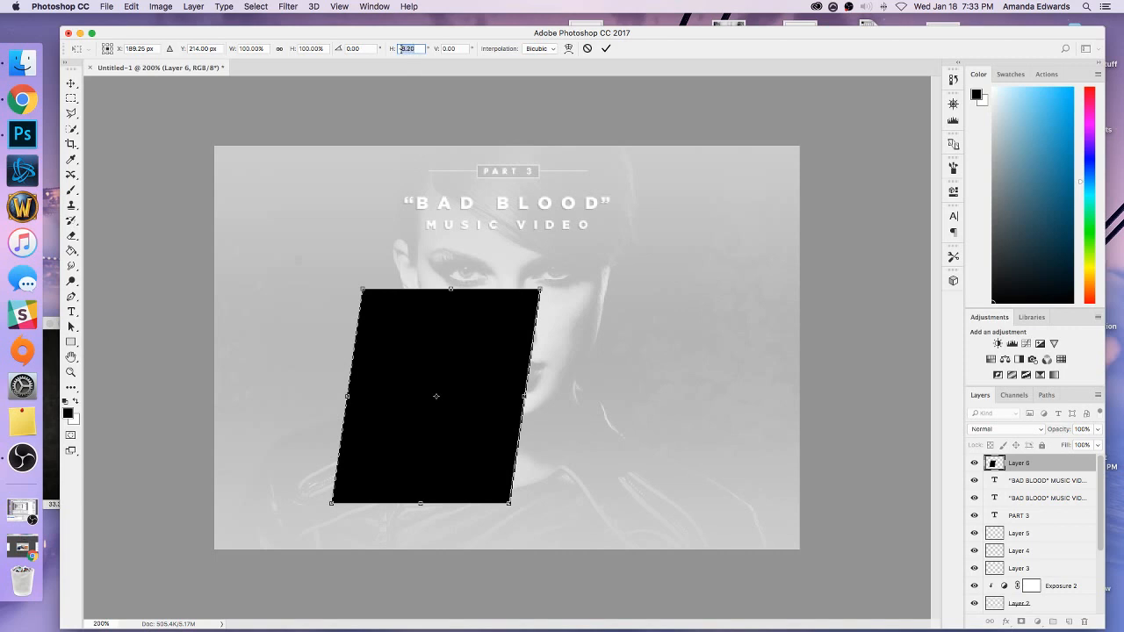
text(-13)
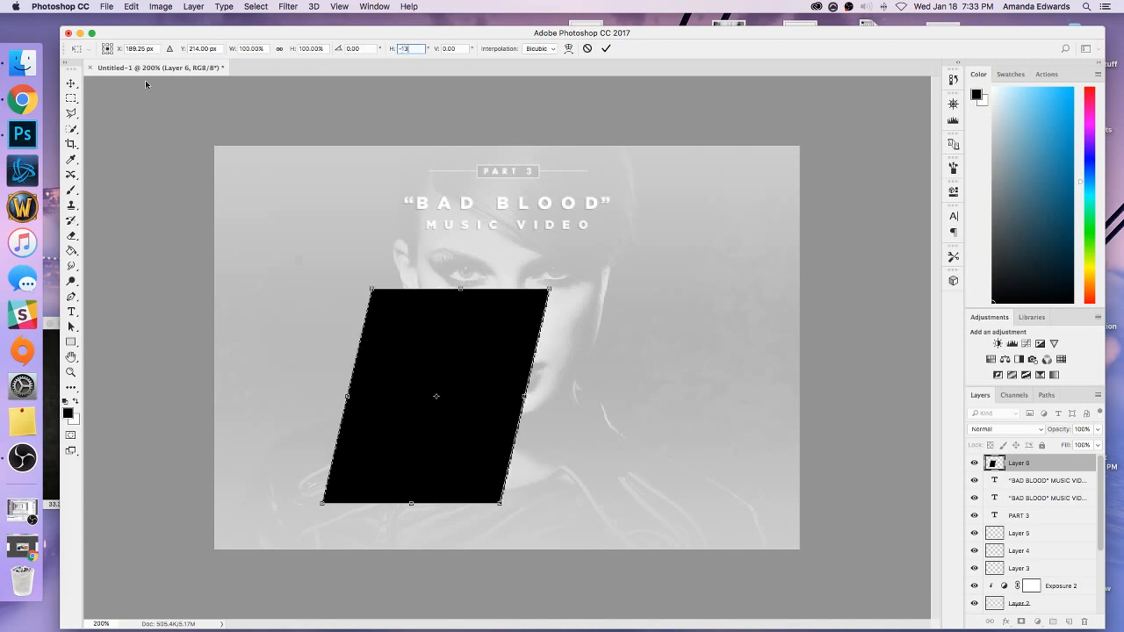
click(76, 83)
click(679, 221)
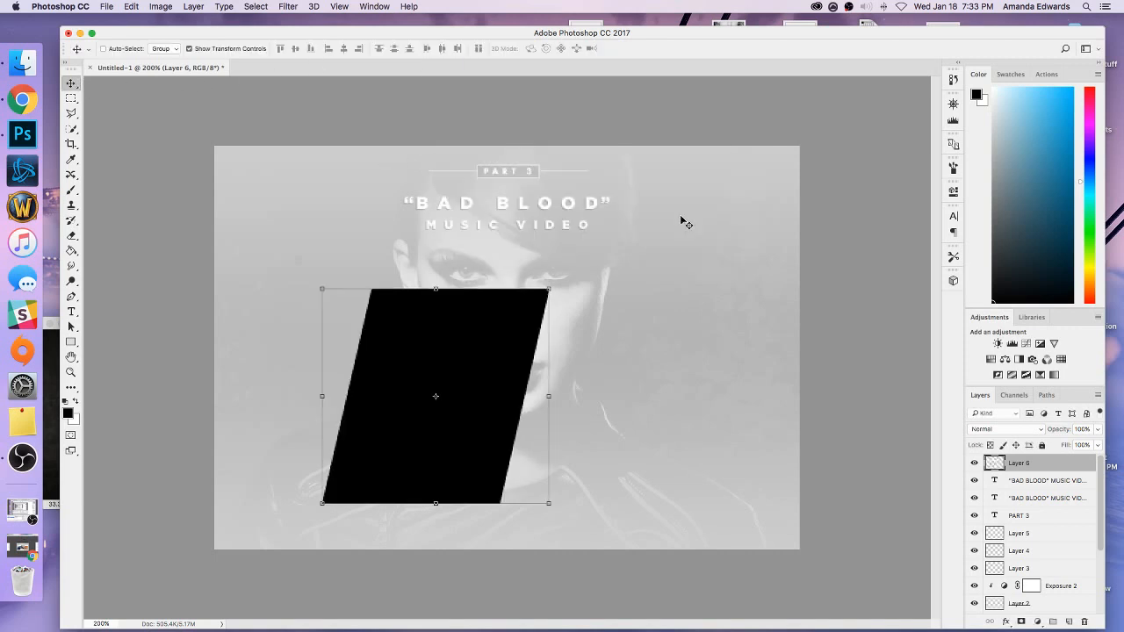
click(239, 50)
key(super+minus)
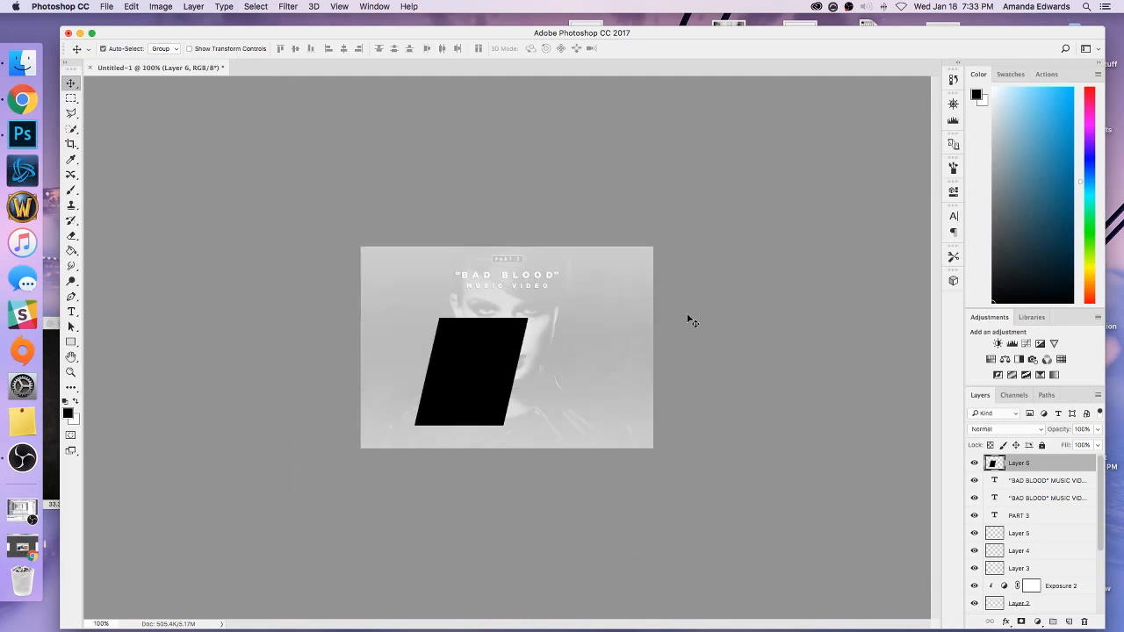
Move Layer 6 down to just above the Background, center it horizontally against the Background and return it to the top of the stack.
drag(1016, 467, 1020, 575)
scroll(1017, 537, down, 5)
drag(1010, 466, 1023, 606)
shift+click(1024, 606)
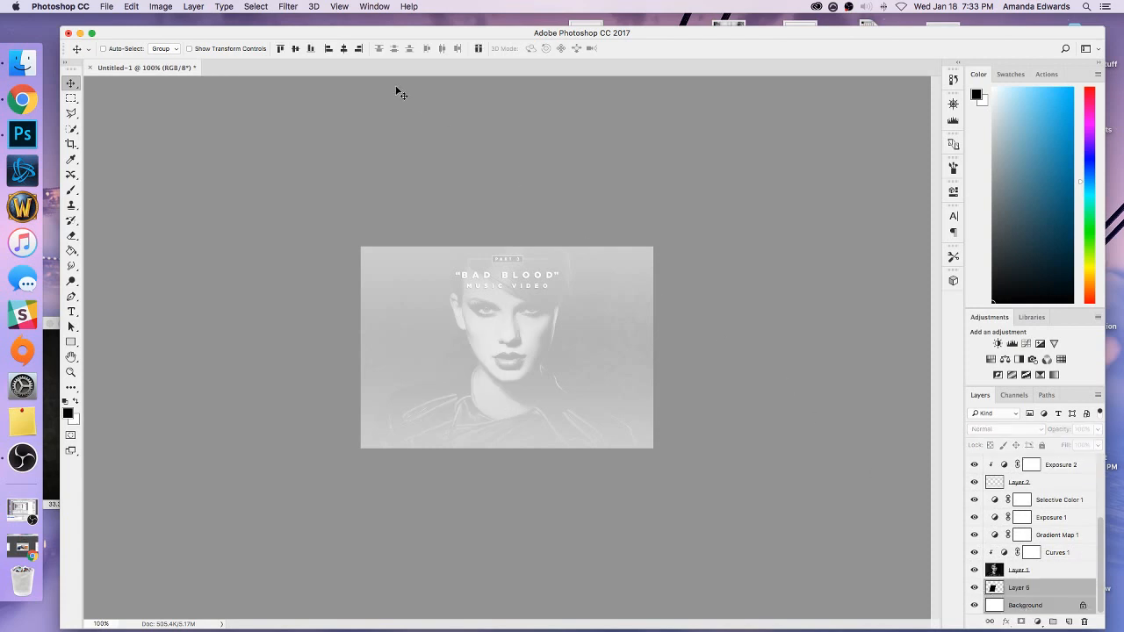
click(341, 49)
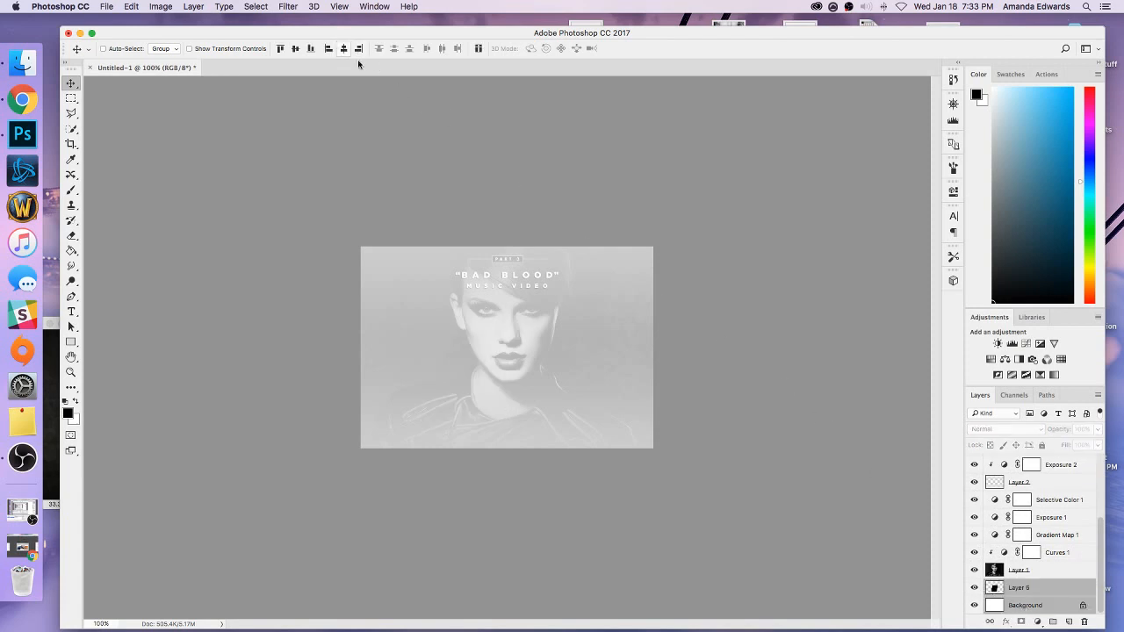
click(1024, 589)
drag(1024, 589, 1032, 459)
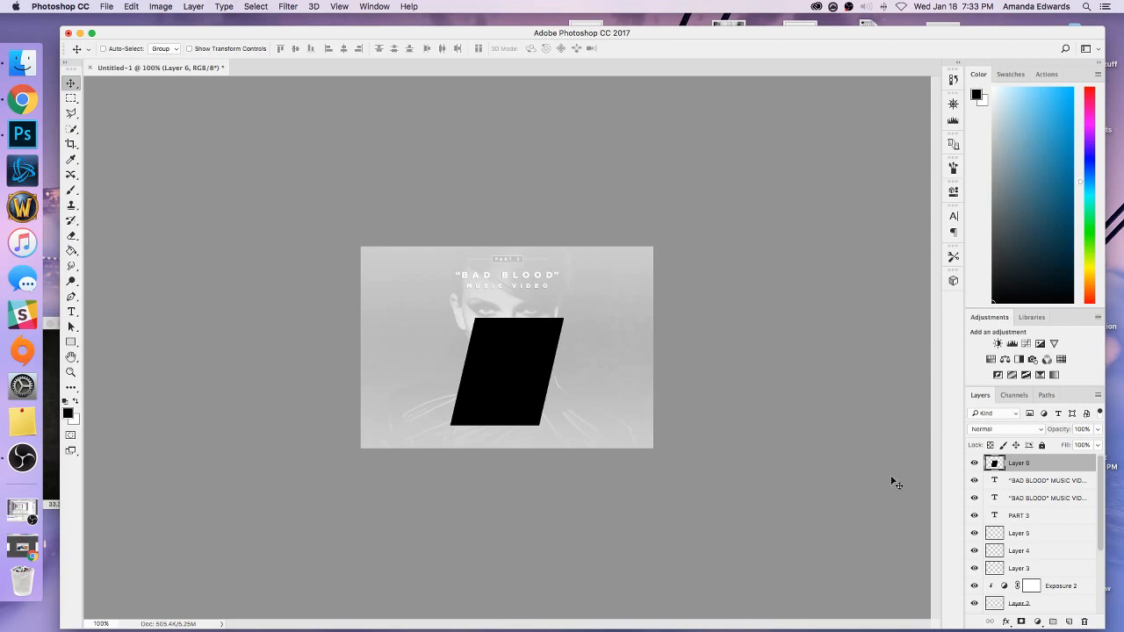
Add a new empty layer above the slanted panel and widen the canvas to 540 pixels.
click(1070, 624)
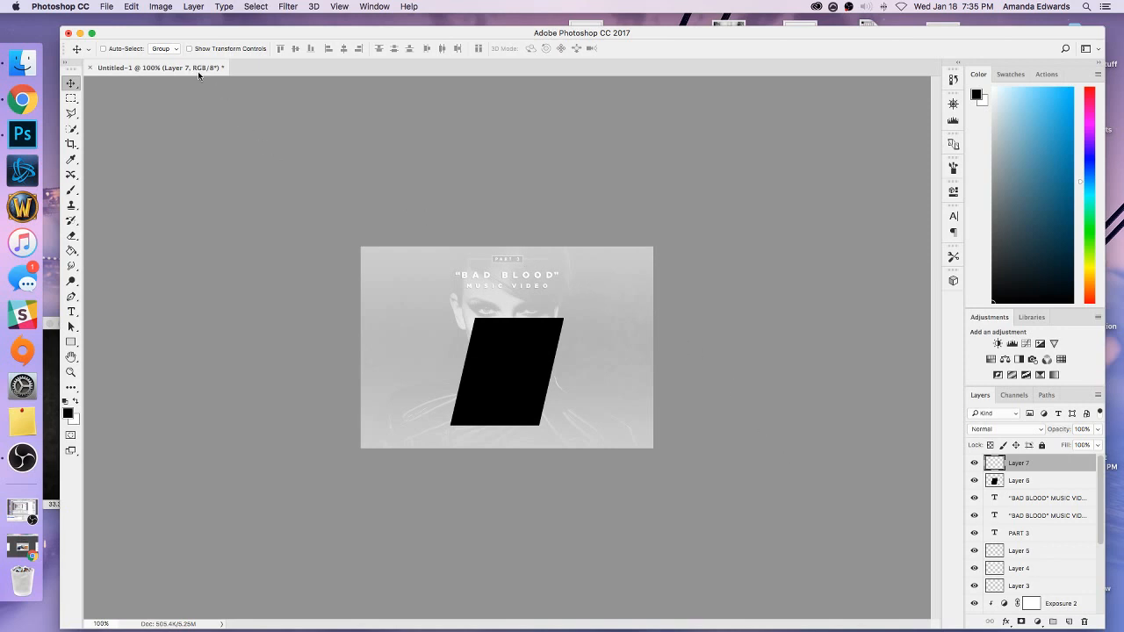
scroll(989, 499, down, 5)
click(1019, 605)
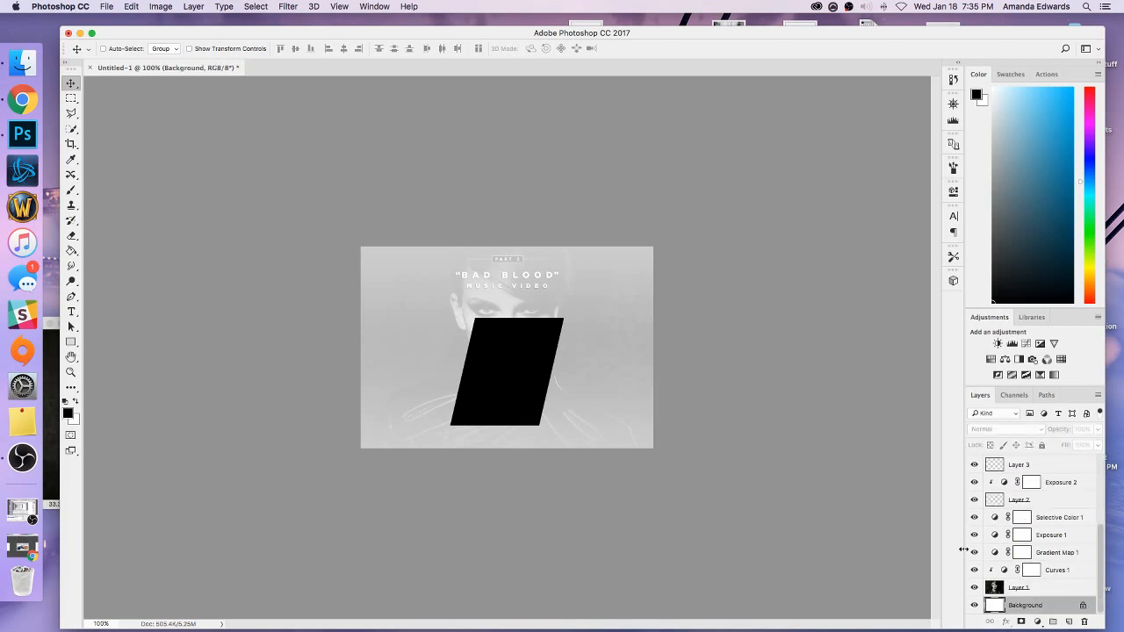
click(161, 6)
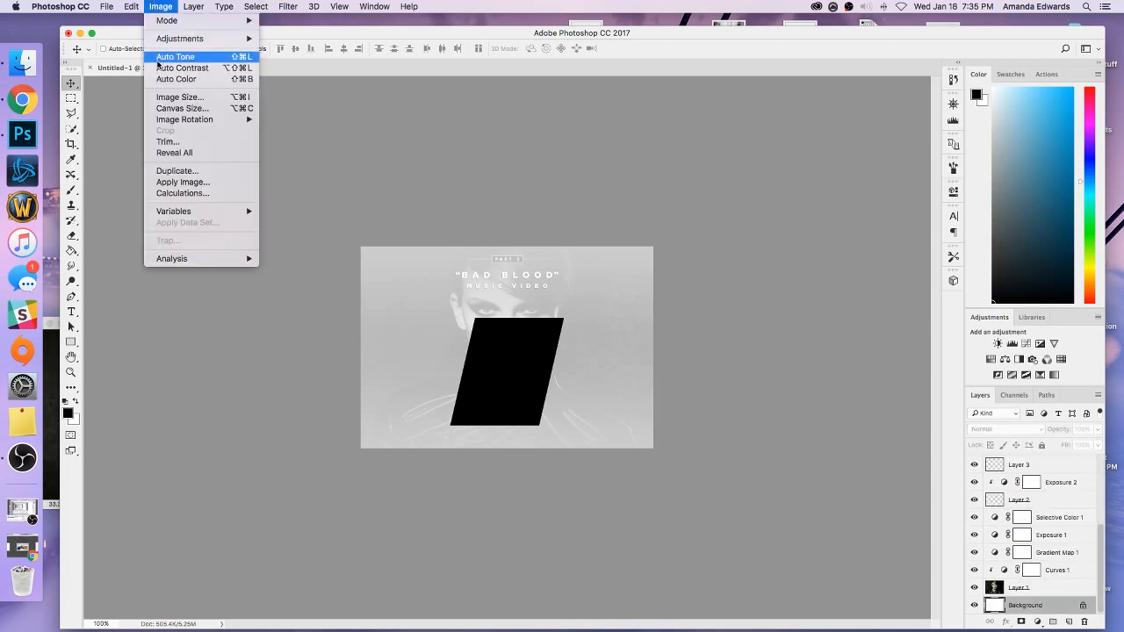
click(172, 107)
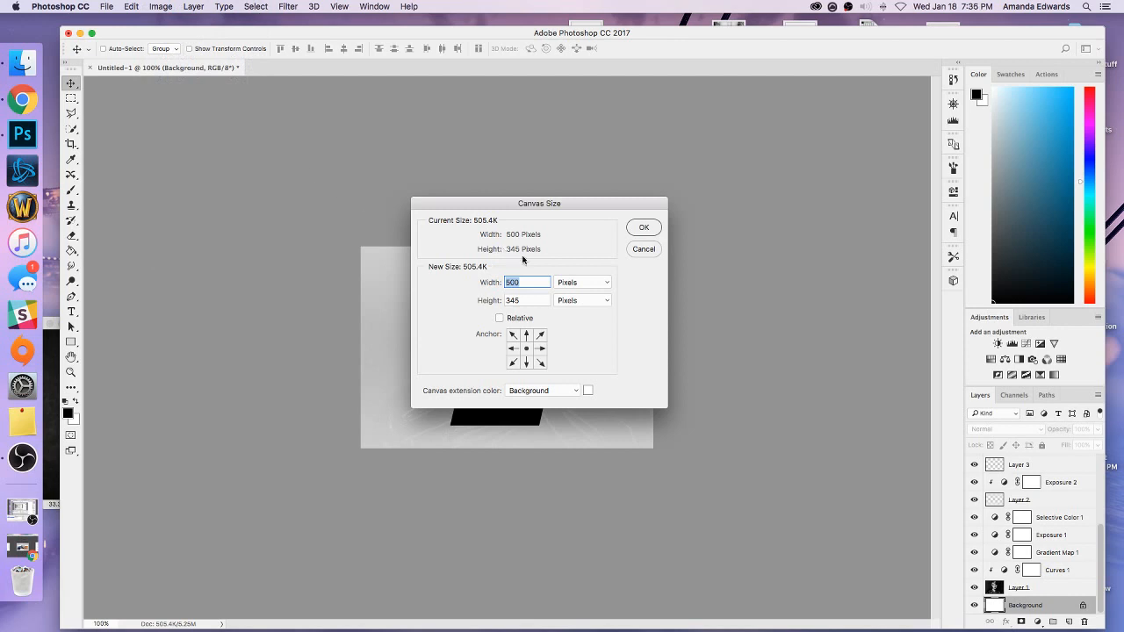
text(540)
click(645, 233)
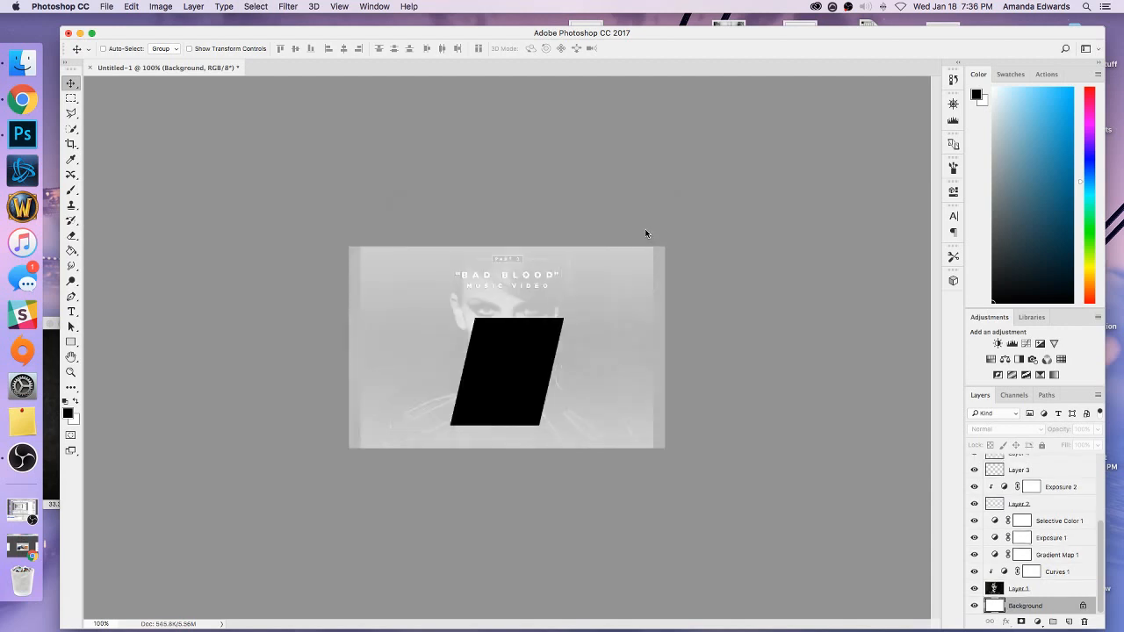
Stretch the Layer 2 overlay sideways to about 109% width so it covers both new canvas edges, and apply it.
click(1035, 592)
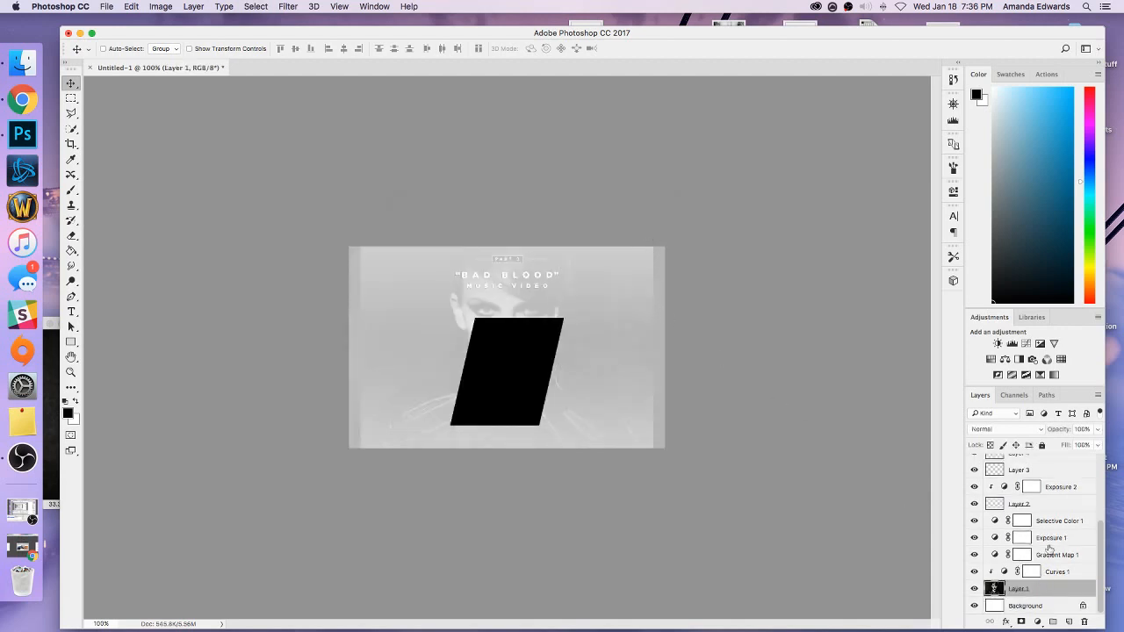
click(1034, 506)
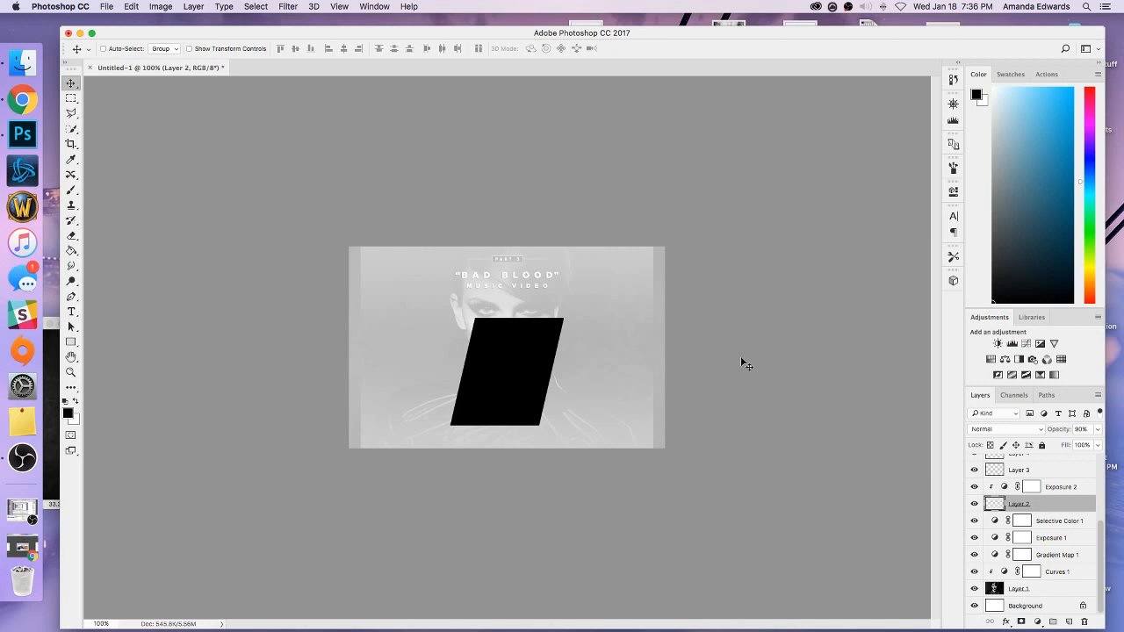
click(243, 51)
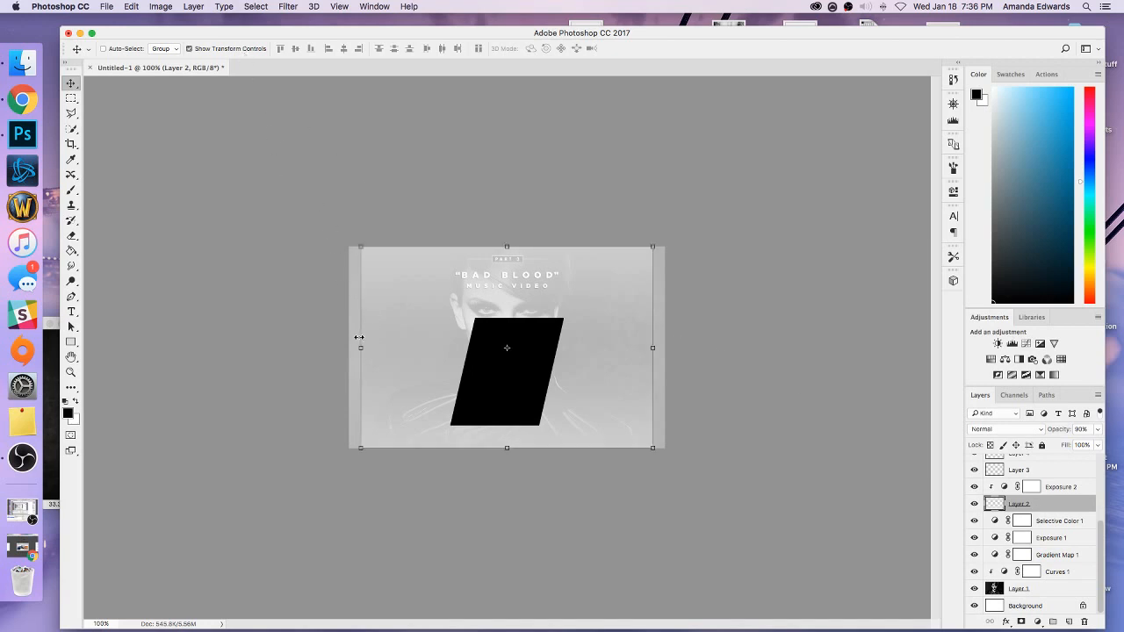
drag(359, 338, 347, 338)
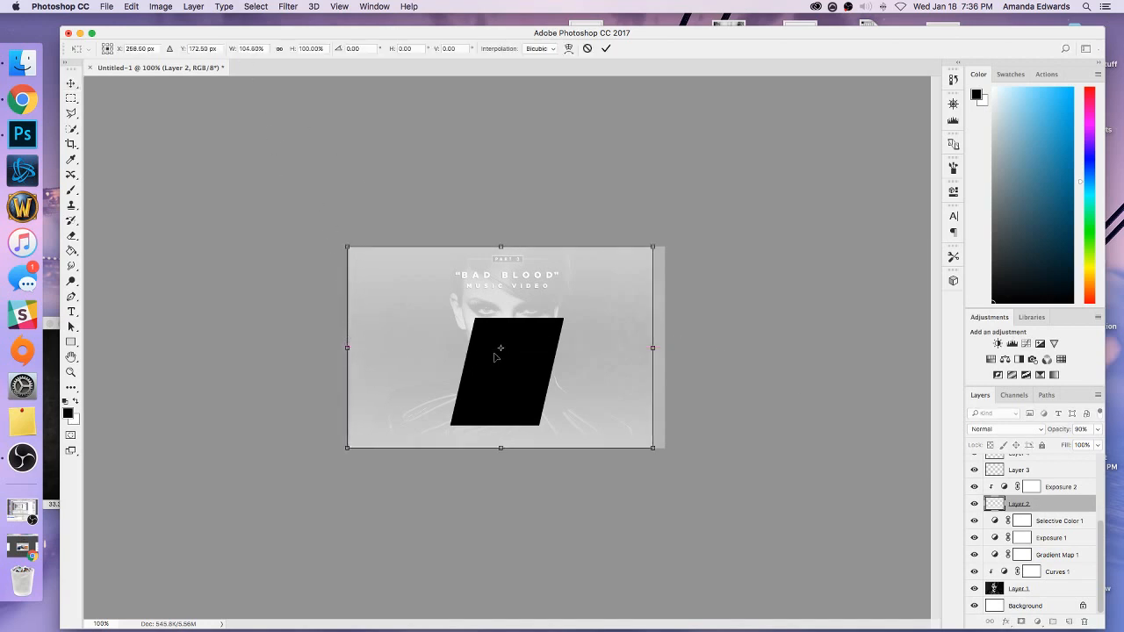
drag(654, 348, 666, 347)
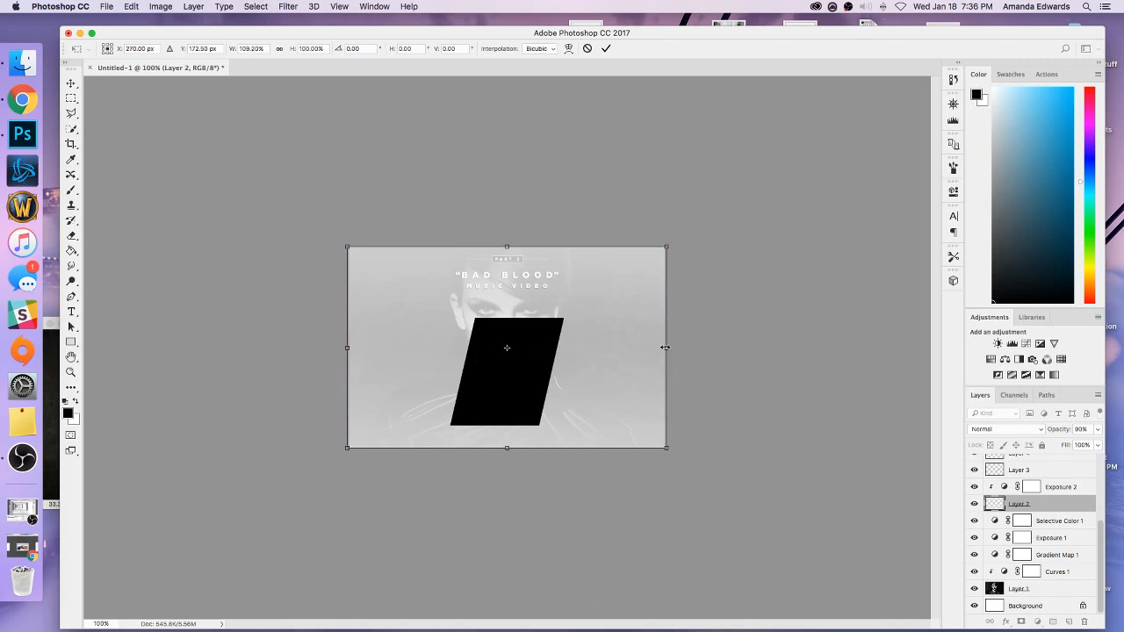
click(74, 83)
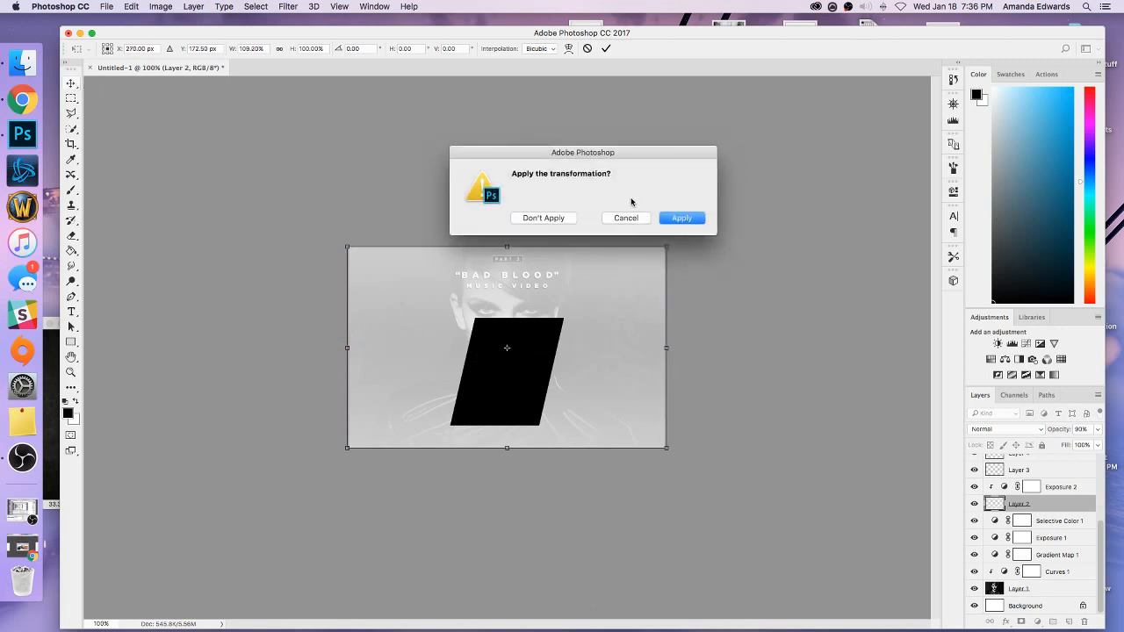
click(694, 223)
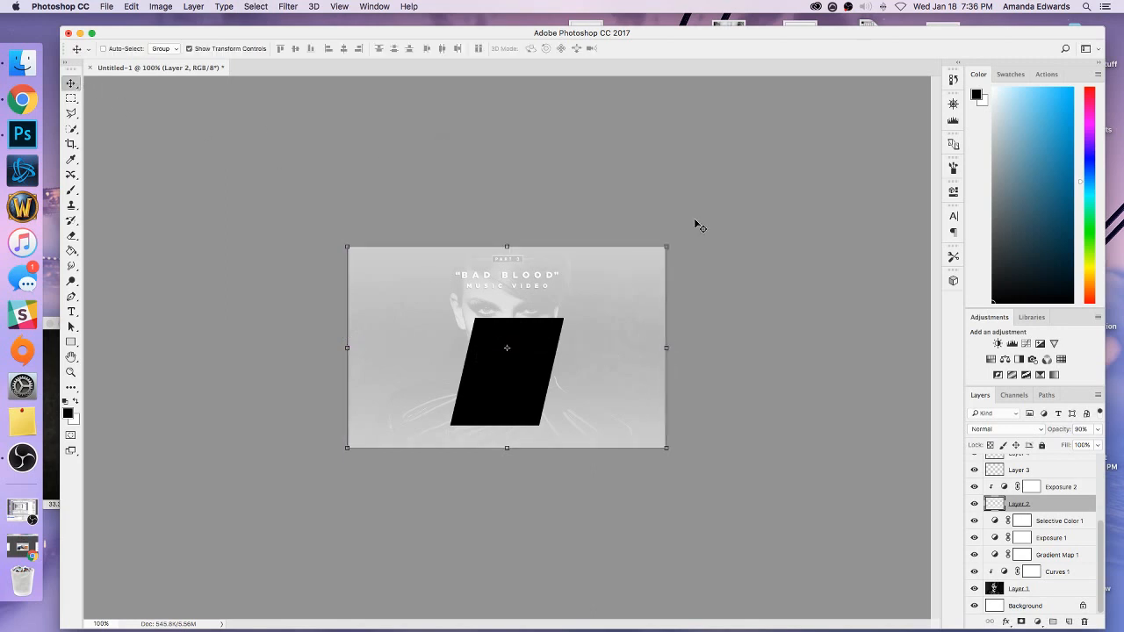
click(237, 50)
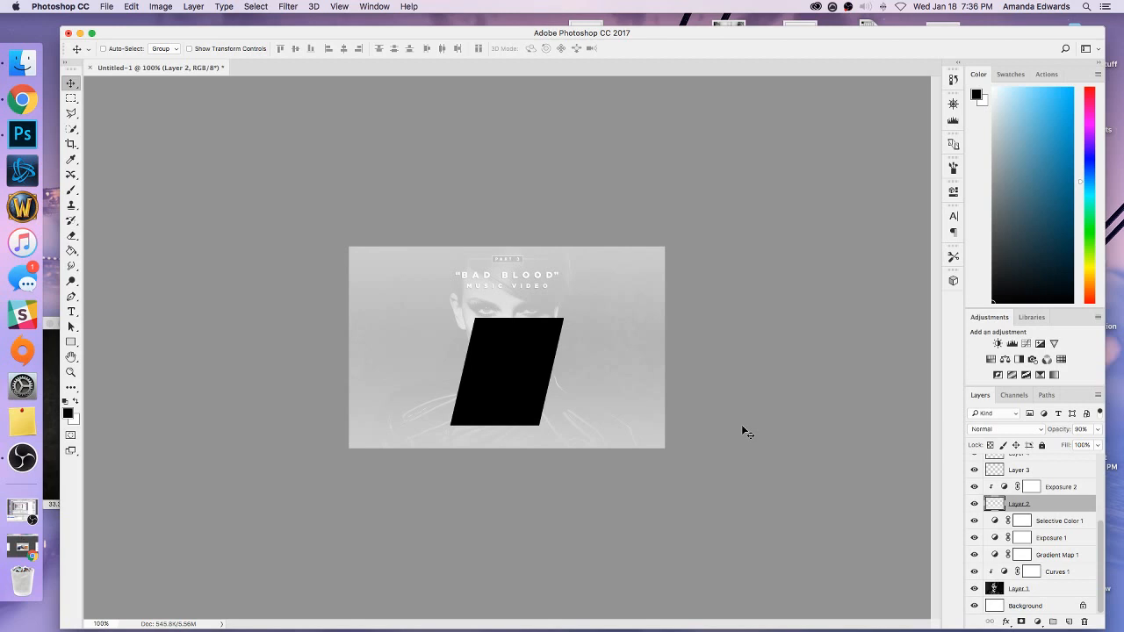
Draw a tall rectangular selection beside the slanted panel's left edge and fill it with black on Layer 7.
scroll(988, 513, up, 4)
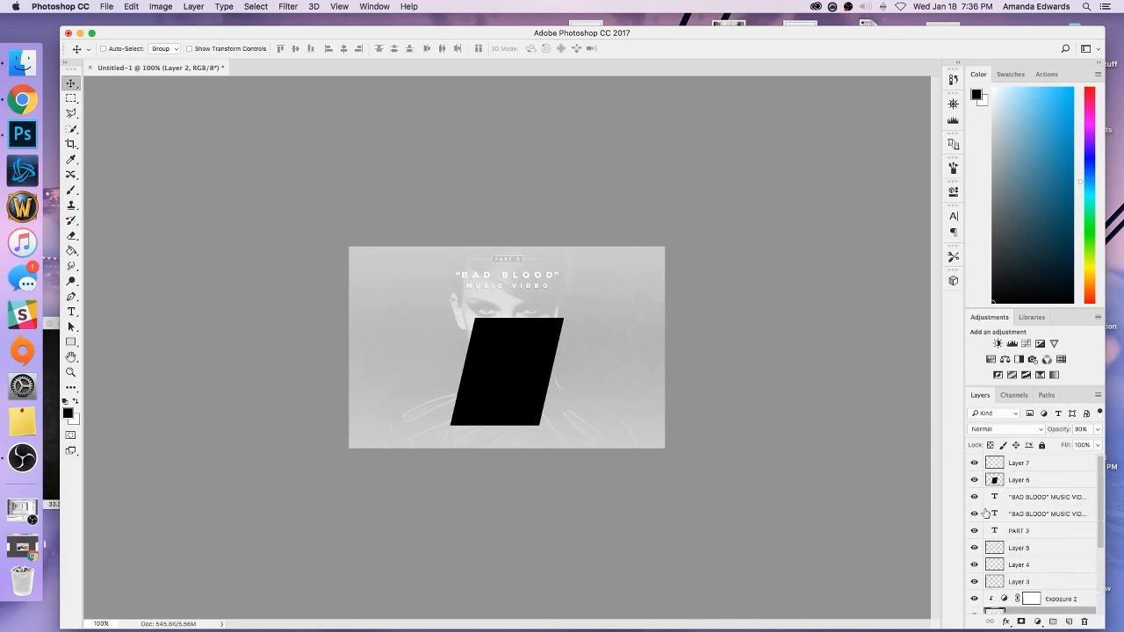
click(1008, 469)
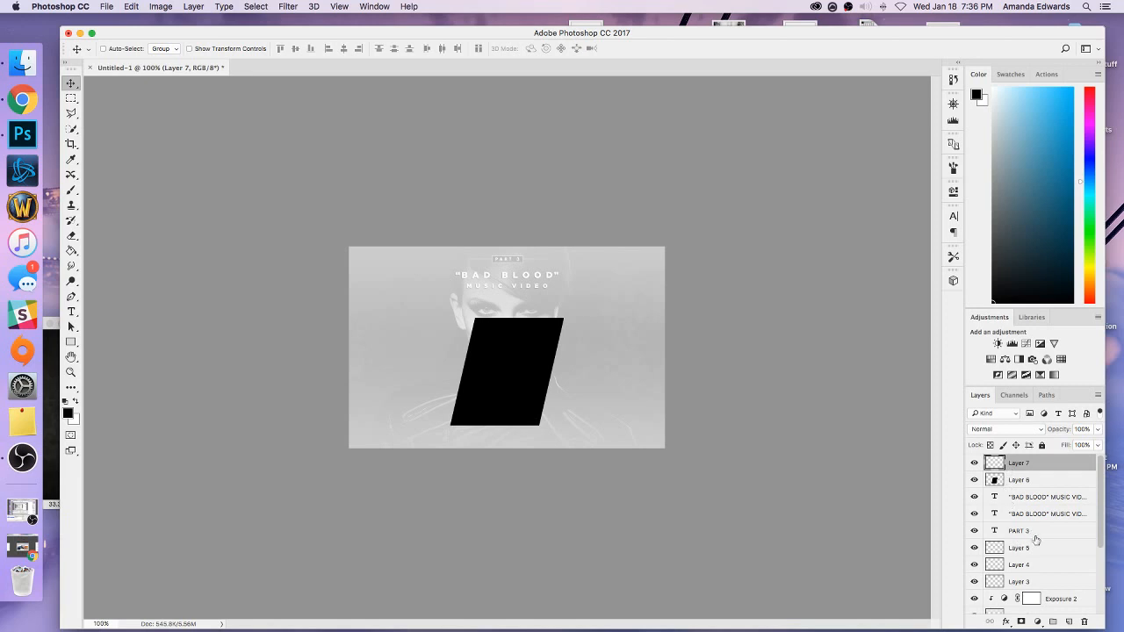
click(76, 100)
key(super+equal)
drag(224, 258, 399, 493)
key(g)
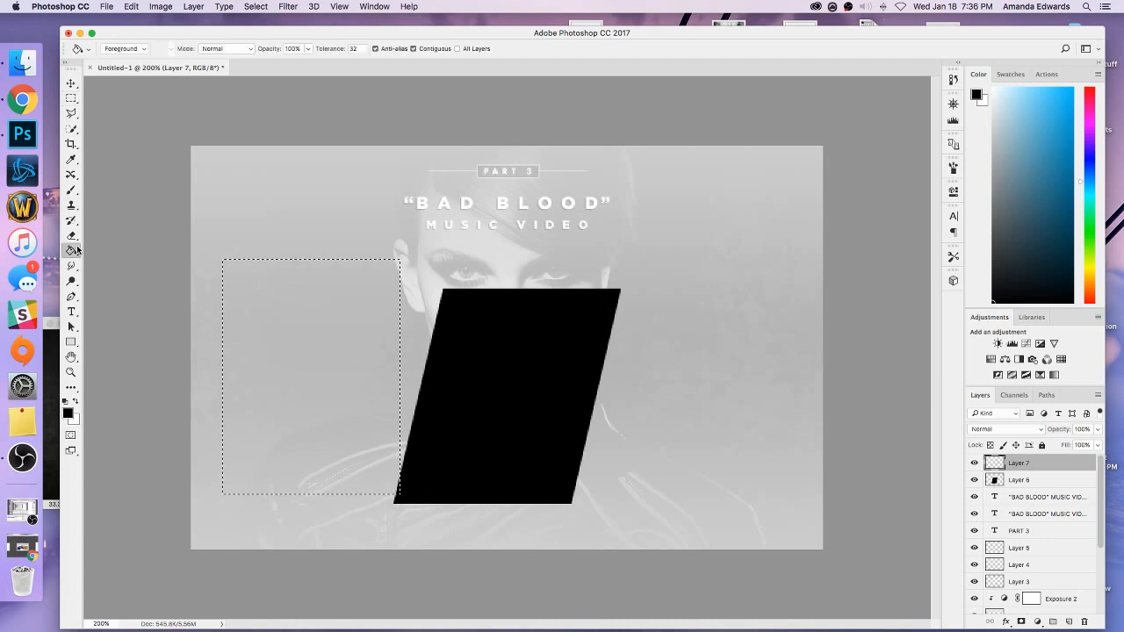
click(268, 357)
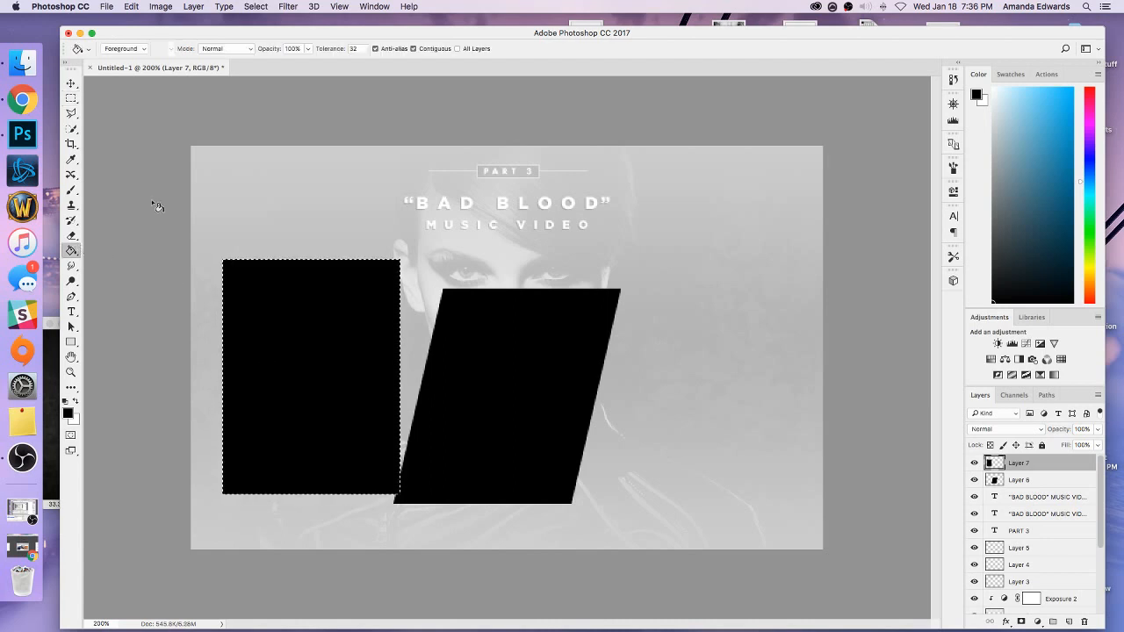
Deselect the black rectangle on Layer 7, skew its top edge rightward with a horizontal skew of about -13°, and apply the transformation.
click(68, 95)
click(105, 106)
click(72, 86)
click(131, 6)
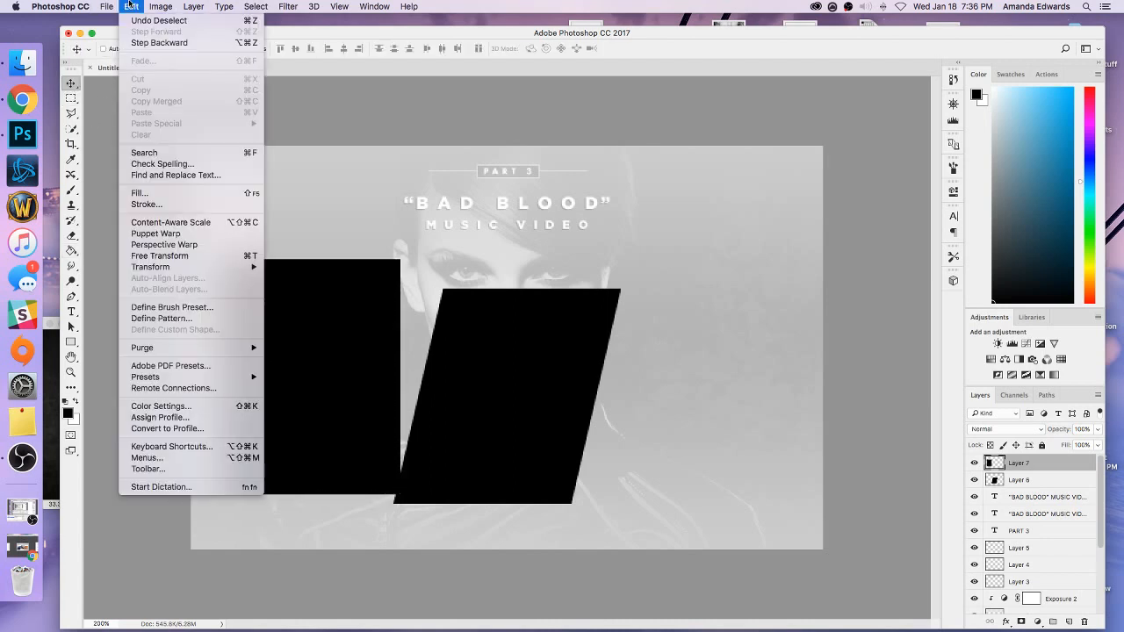
mouse_move(186, 266)
click(292, 335)
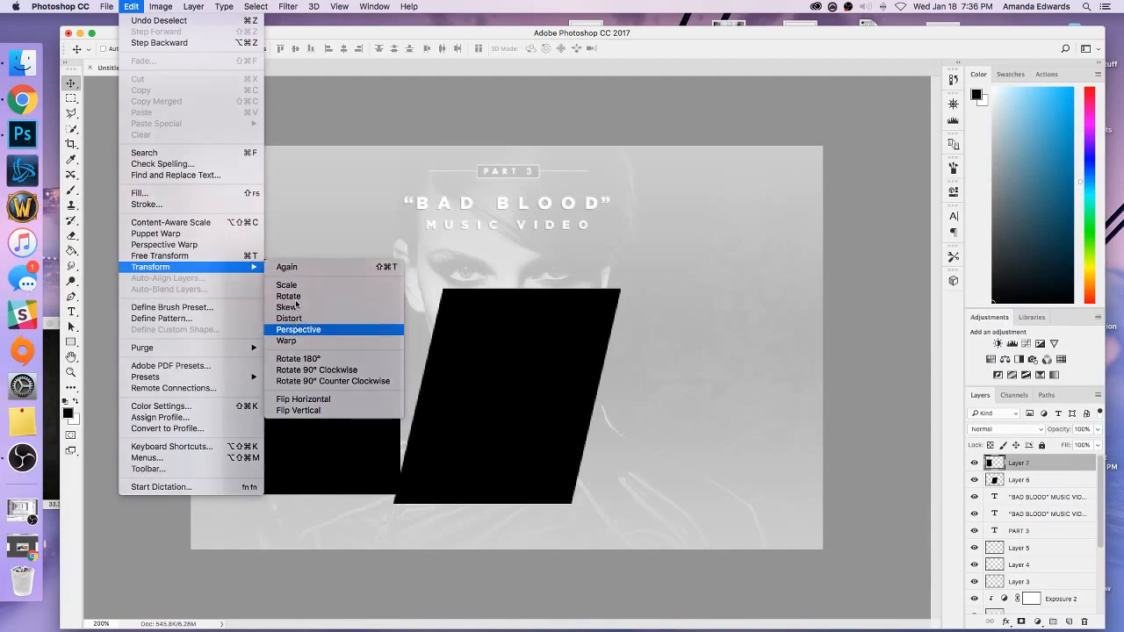
drag(317, 261, 372, 261)
click(71, 84)
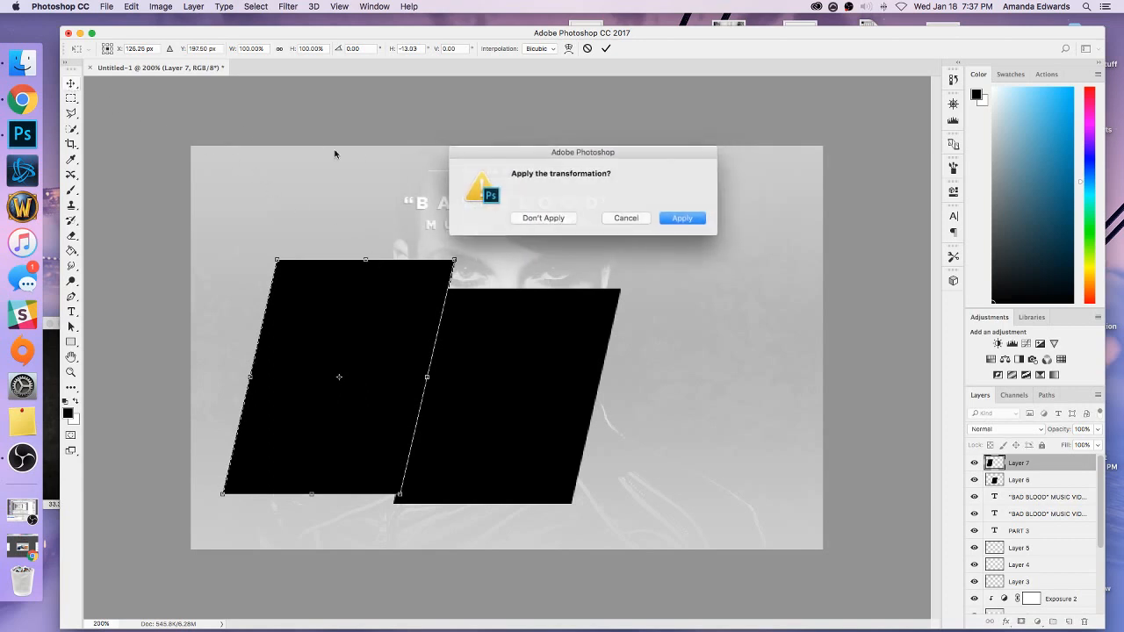
click(675, 216)
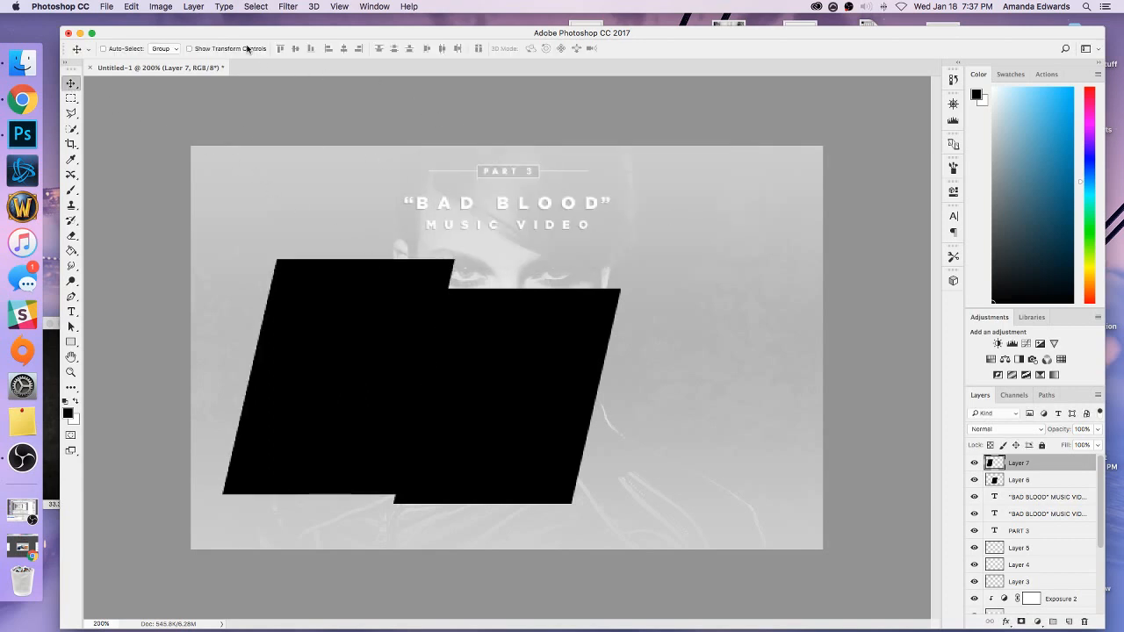
Move the Layer 7 panel left and down beside the Layer 6 panel, leaving a narrow slanted gap between them.
key(super+minus)
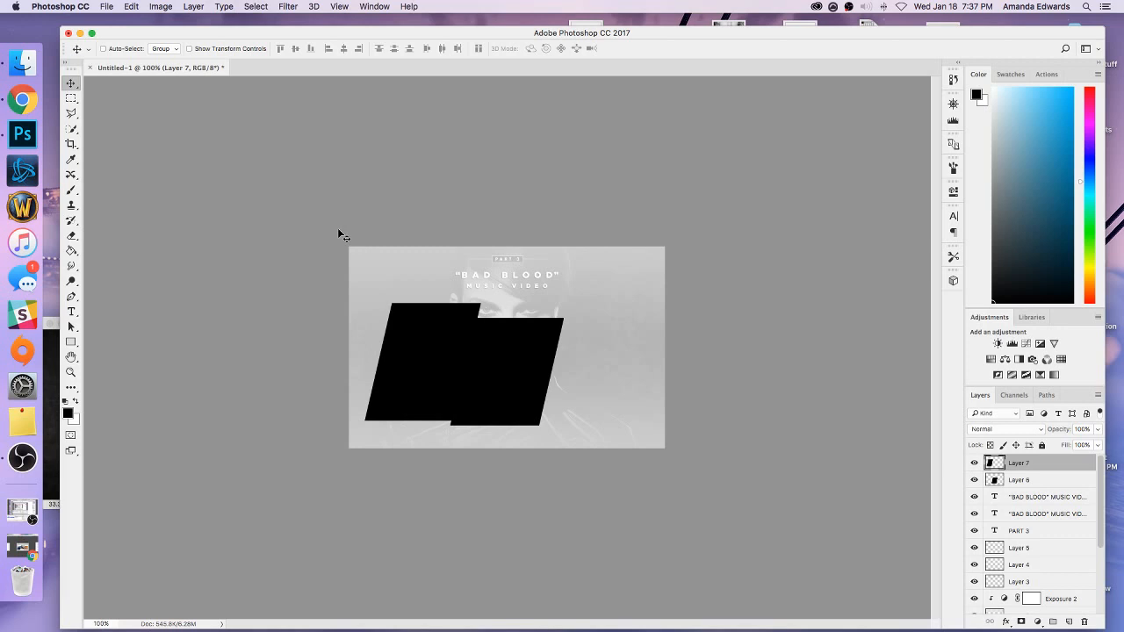
key(super+plus)
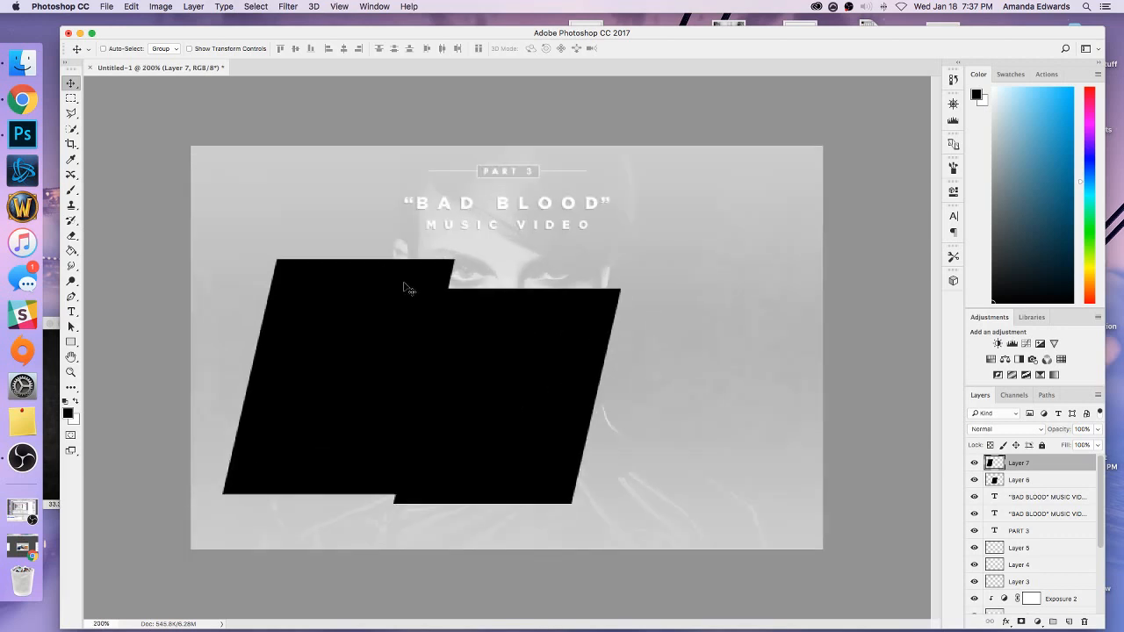
key(super+plus)
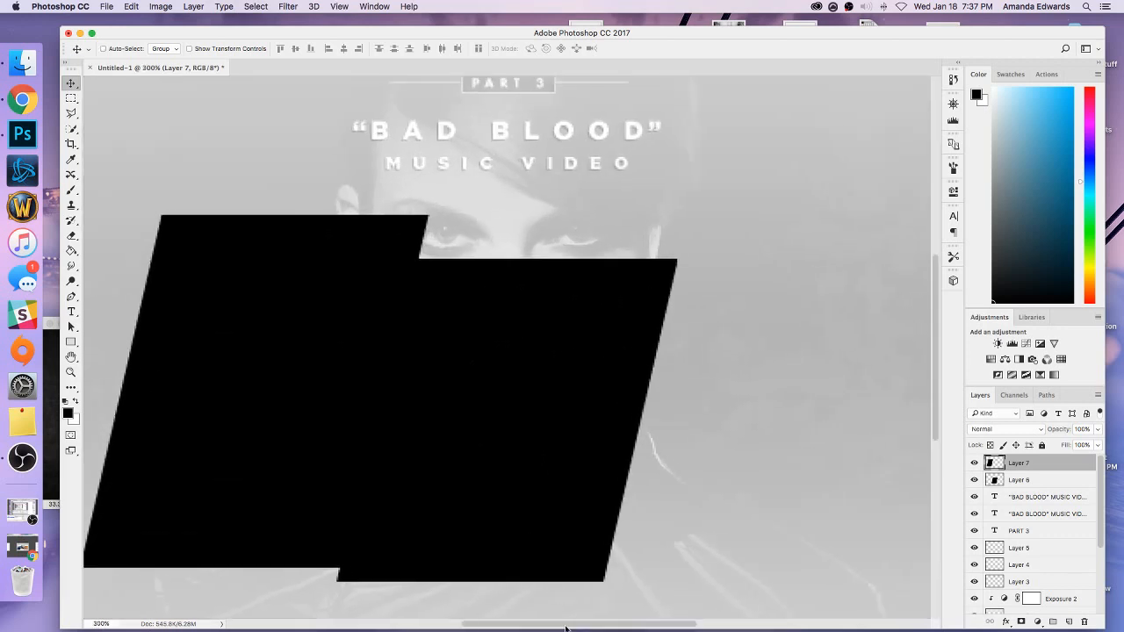
scroll(536, 575, left, 5)
drag(494, 489, 471, 518)
scroll(459, 454, down, 10)
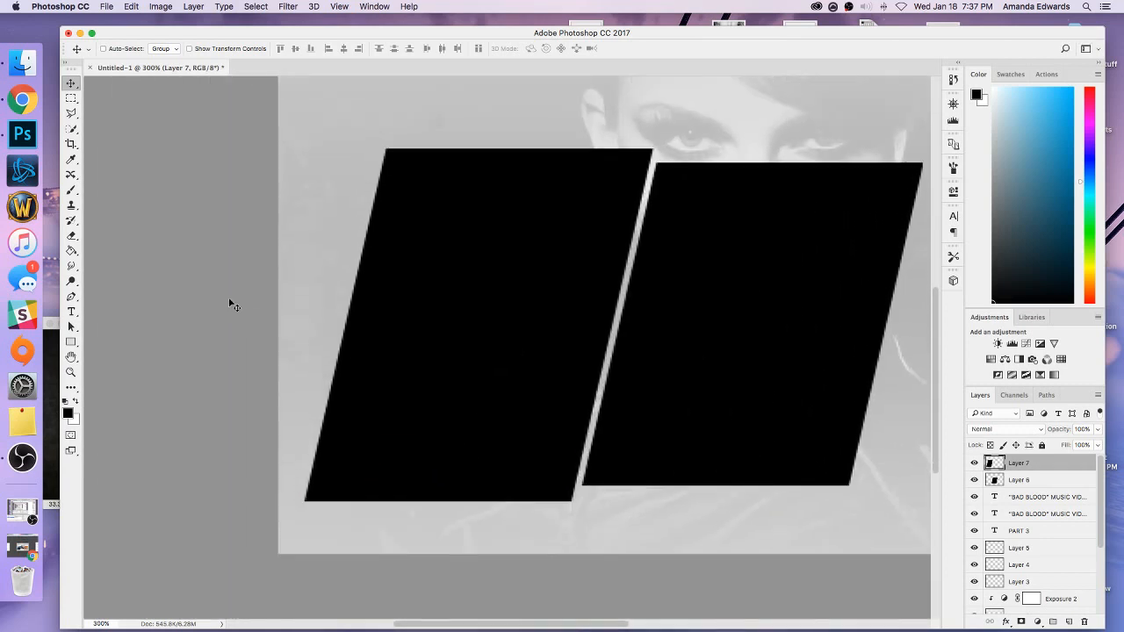
Measure the space below the Layer 7 panel with a rectangular selection, deselect, and nudge the panel up about 3 pixels.
key(m)
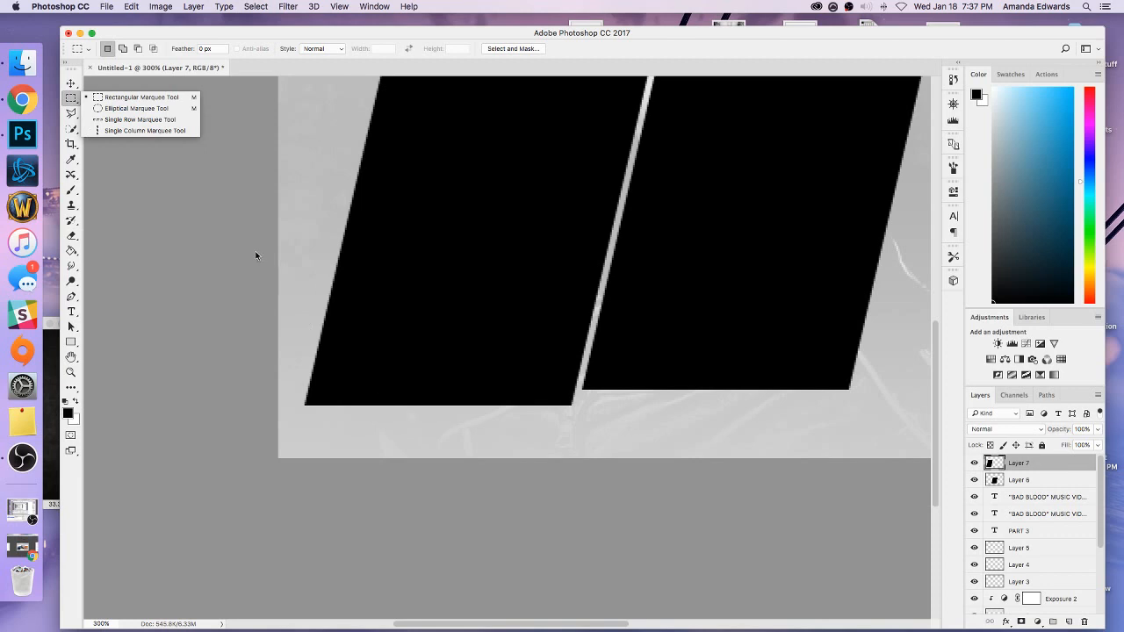
click(175, 98)
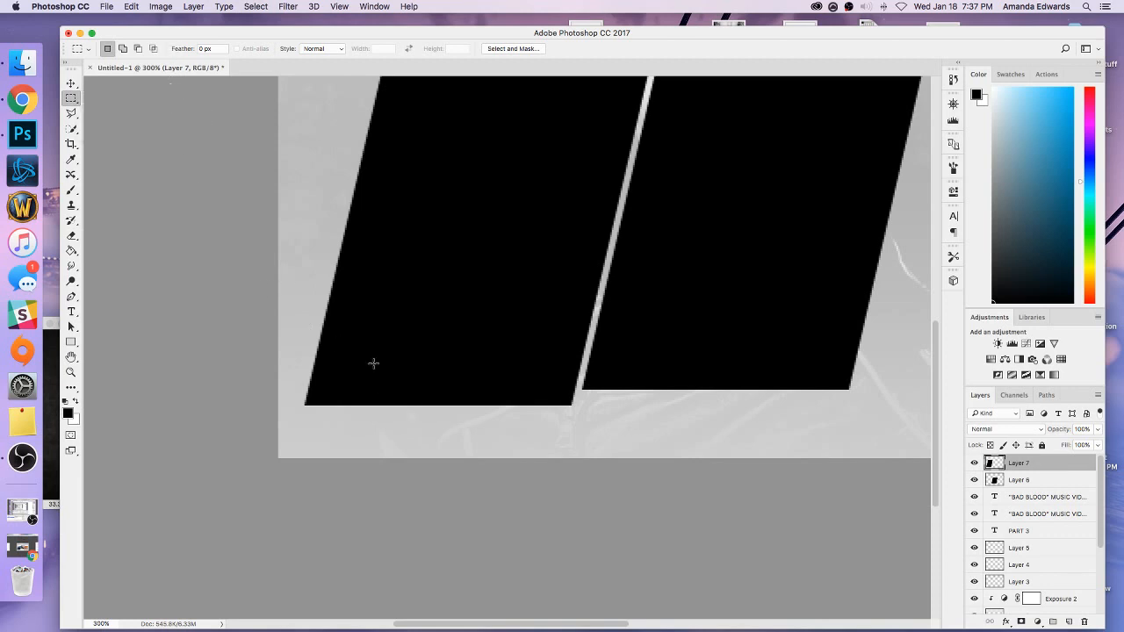
drag(495, 457, 407, 405)
key(super+d)
key(v)
key(Up)
key(Up)
key(Up)
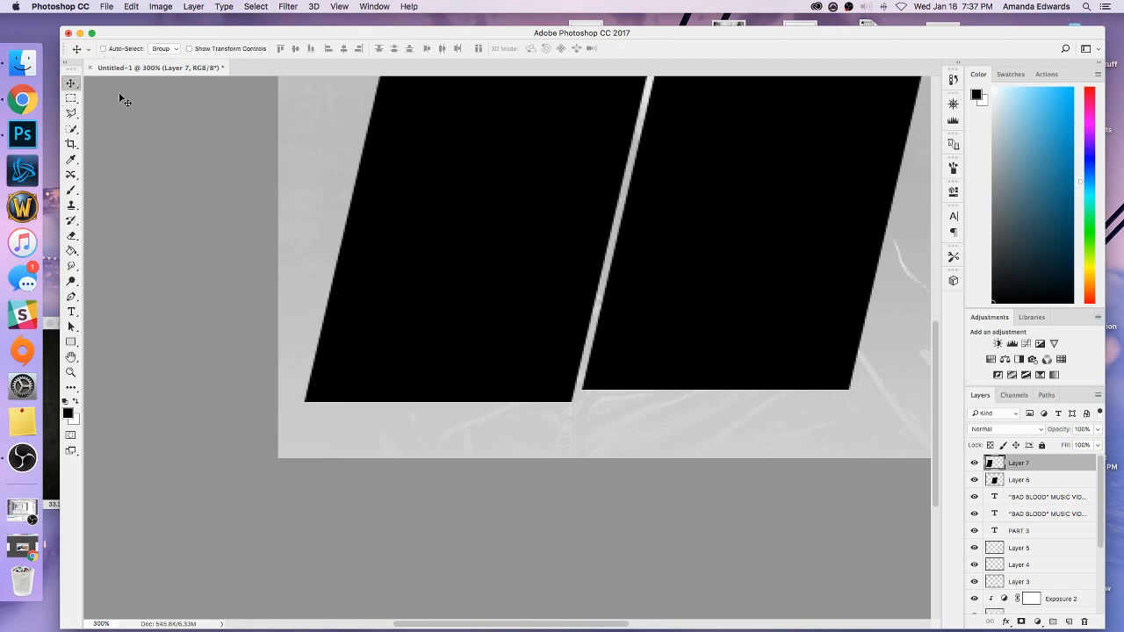
Measure the margin under the Layer 7 panel again and nudge the Layer 6 panel up about 2 pixels.
key(m)
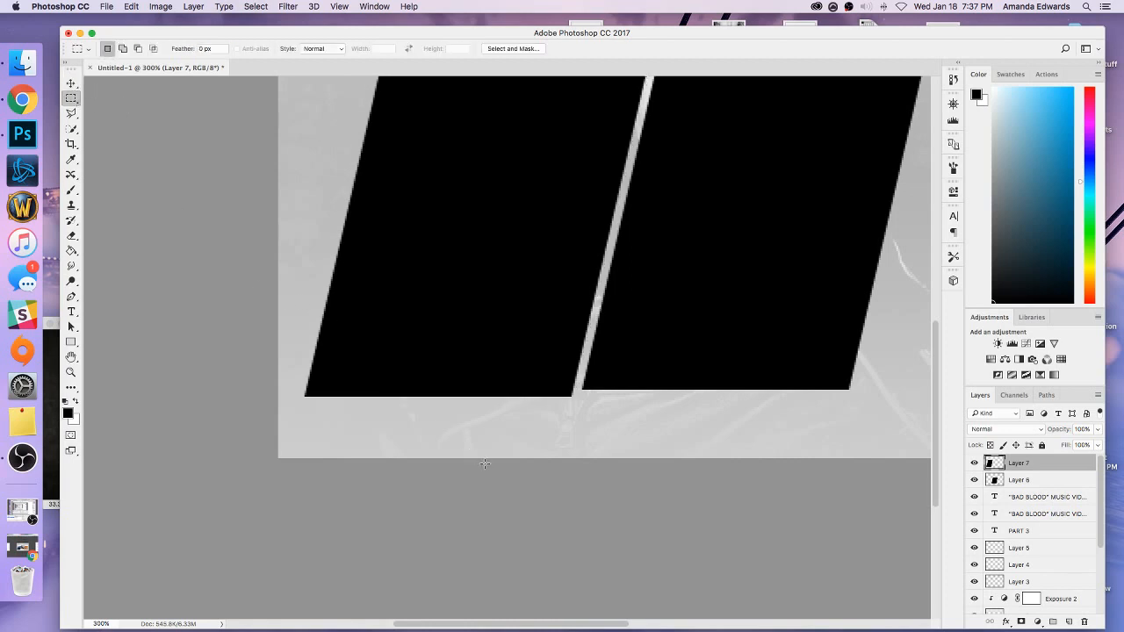
drag(489, 459, 407, 397)
key(super+d)
key(v)
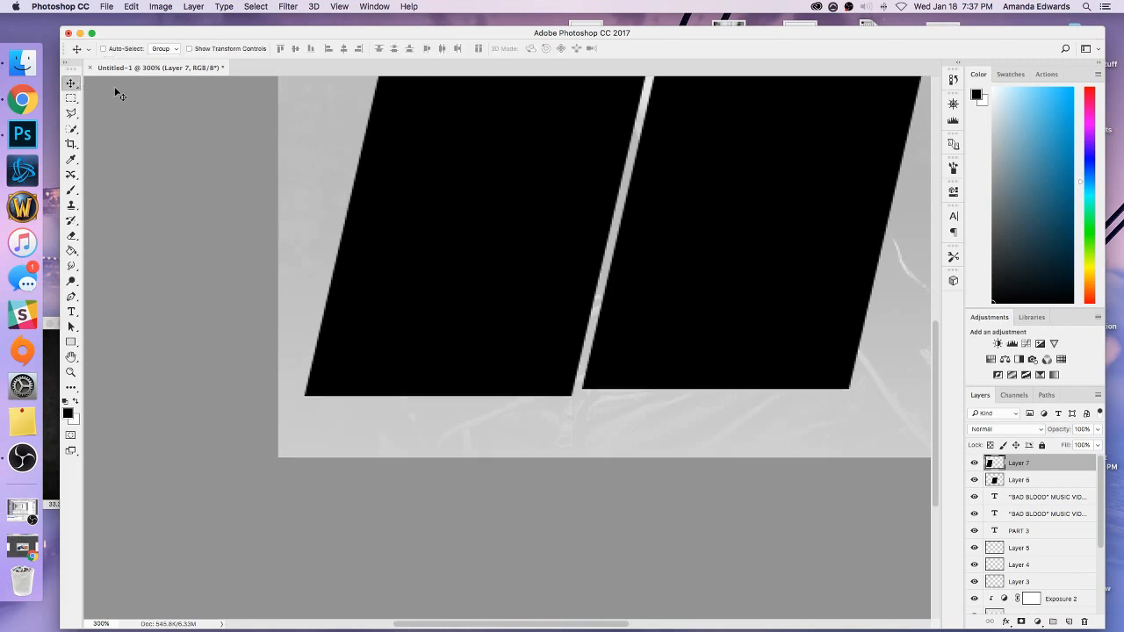
key(super+minus)
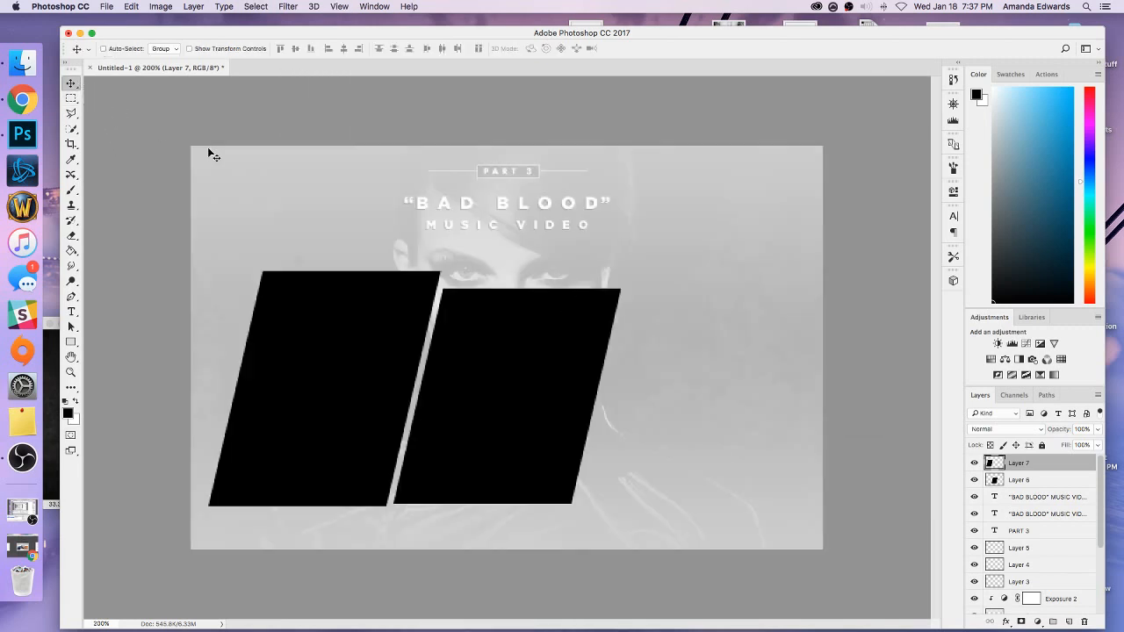
click(997, 479)
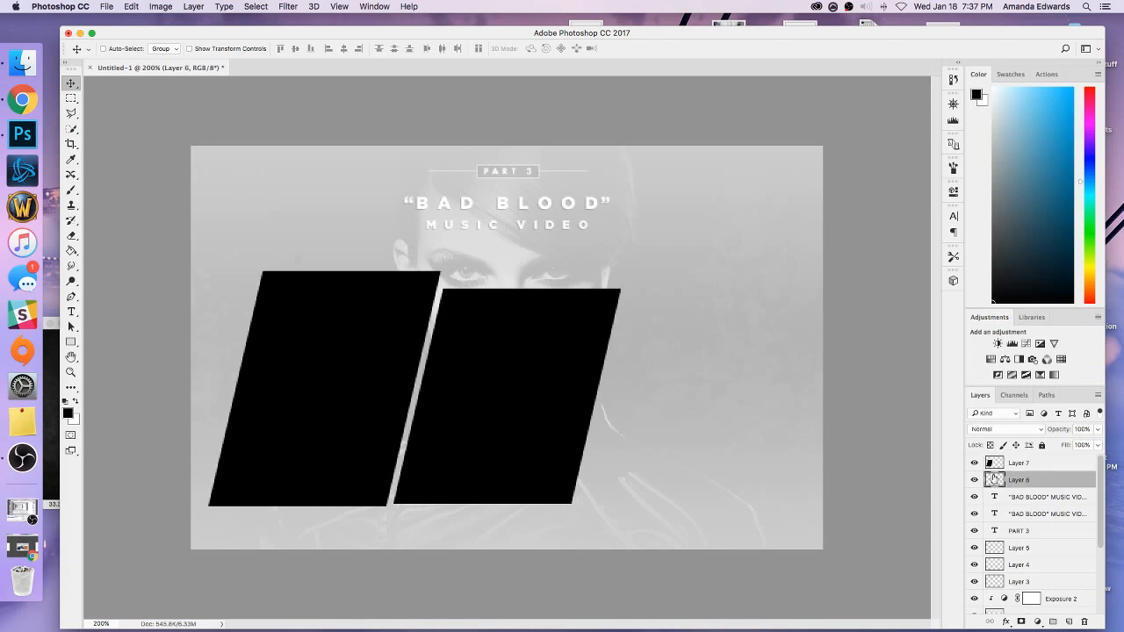
key(Up)
key(Up)
key(Up)
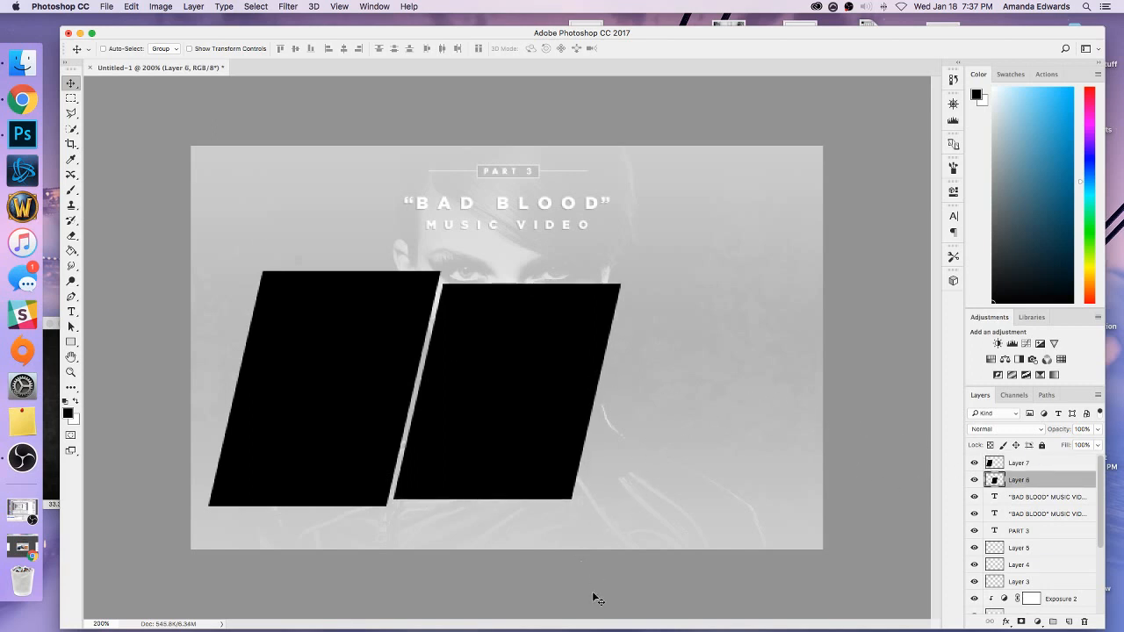
Measure the distance from the left panel's bottom edge to the canvas edge with rectangular selections.
key(super+plus)
drag(579, 624, 493, 623)
scroll(476, 504, down, 5)
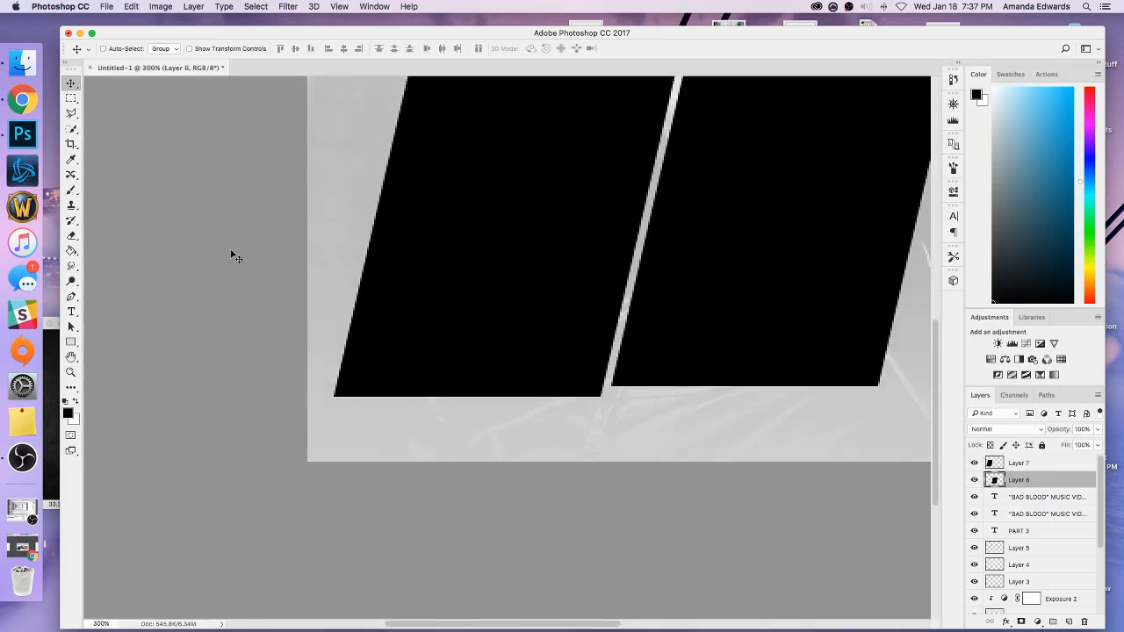
key(m)
key(super+plus)
drag(532, 513, 381, 415)
click(330, 372)
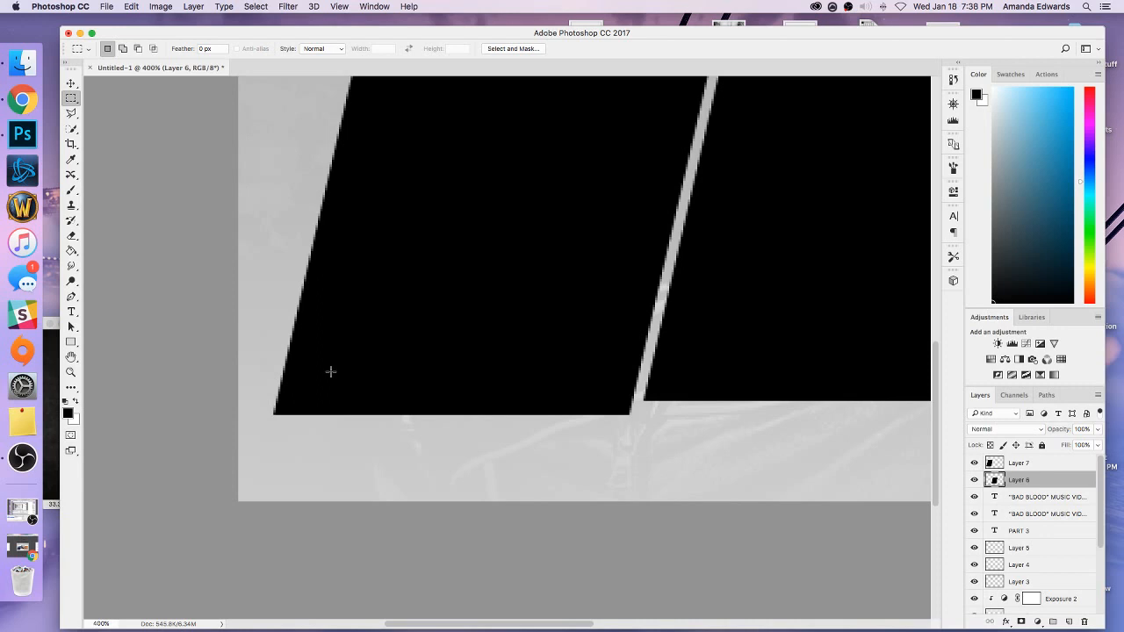
key(super+minus)
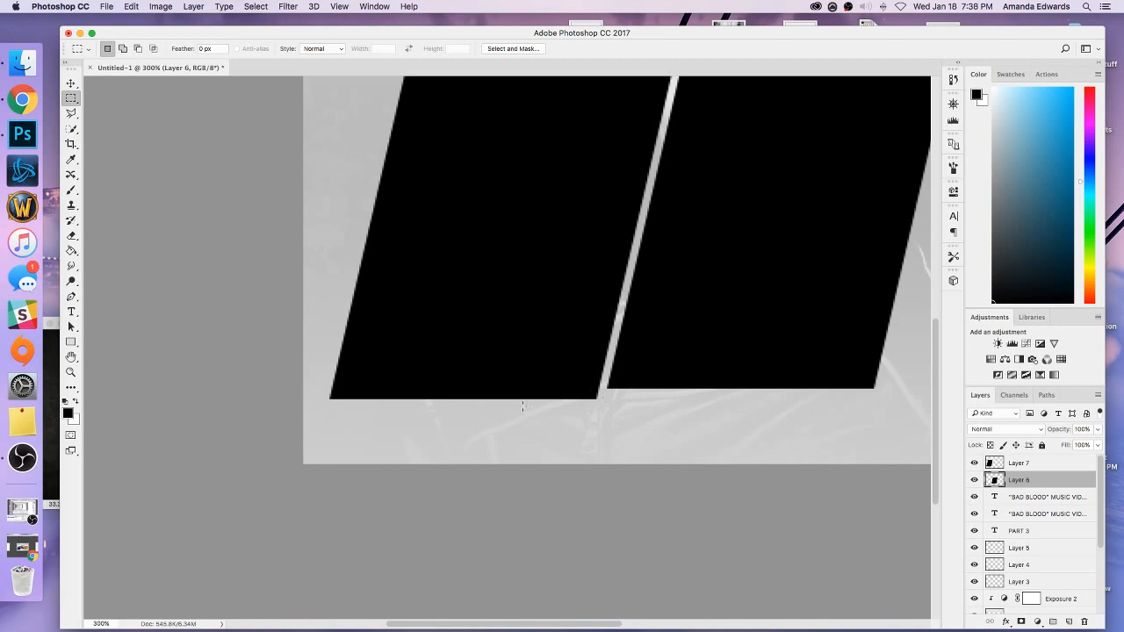
key(super+minus)
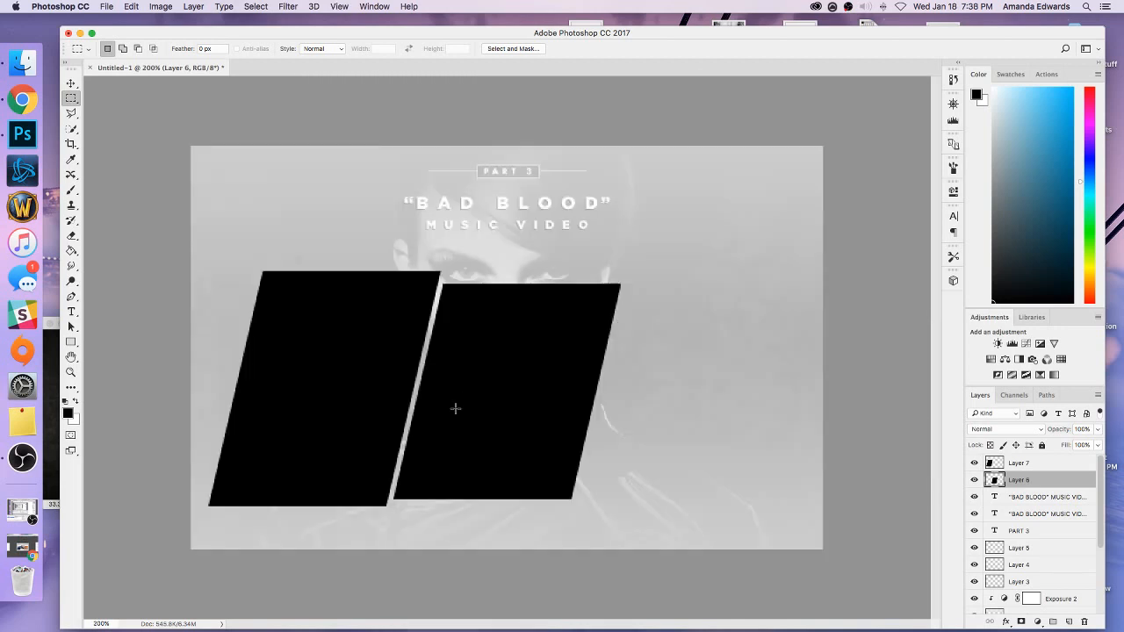
click(72, 83)
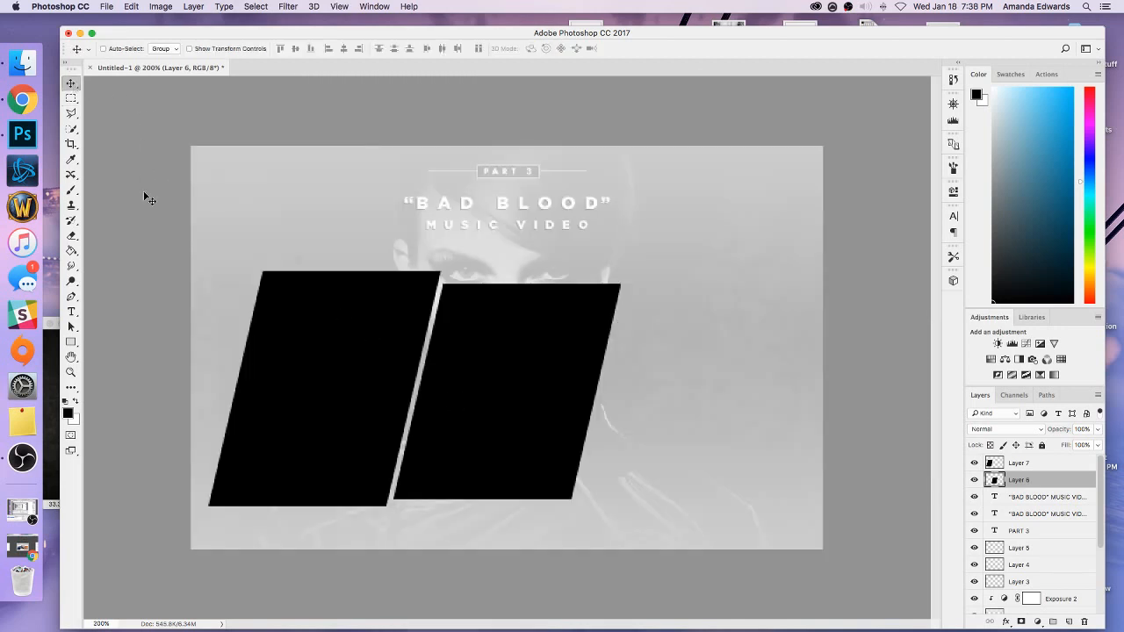
click(71, 98)
drag(342, 549, 252, 506)
key(super+d)
key(super+minus)
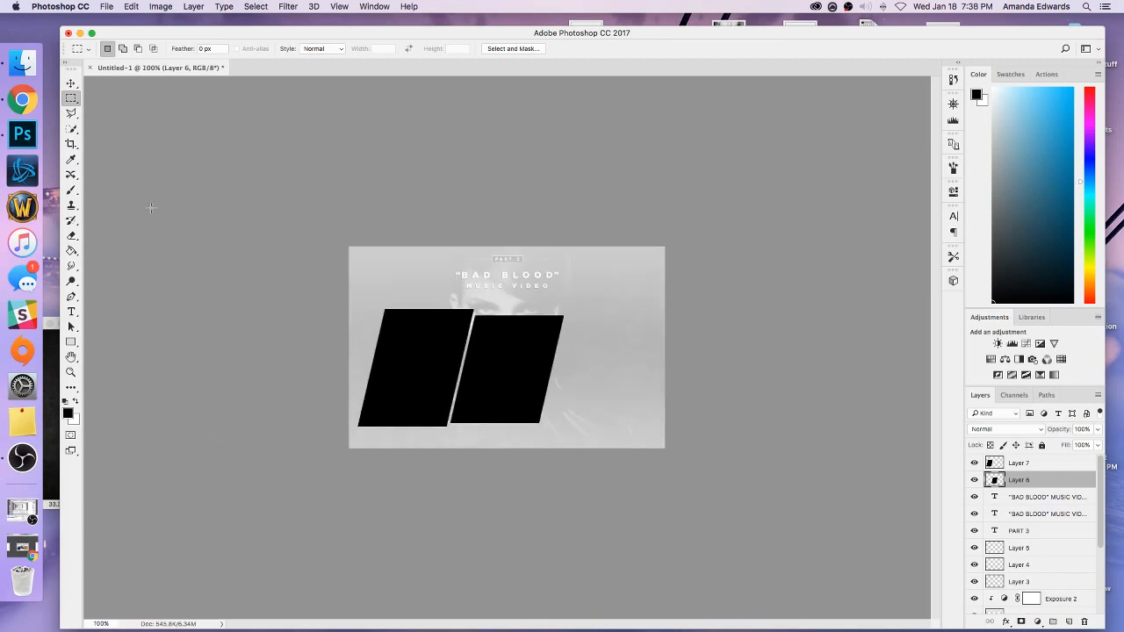
Select the Background layer and check the canvas dimensions in the Canvas Size settings.
click(72, 84)
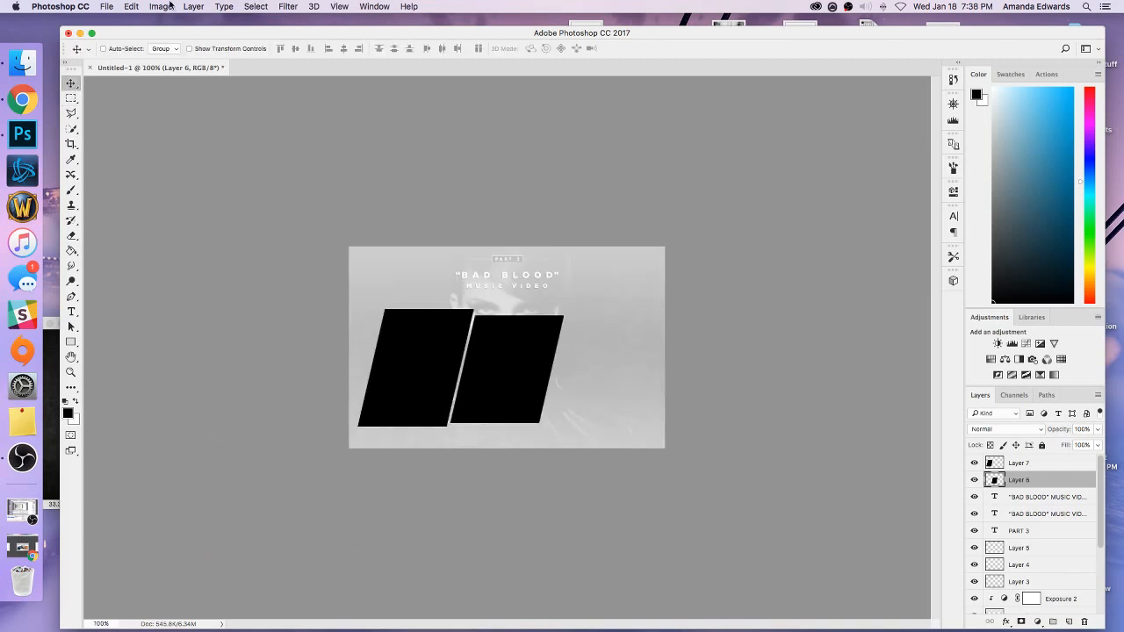
scroll(1053, 518, down, 5)
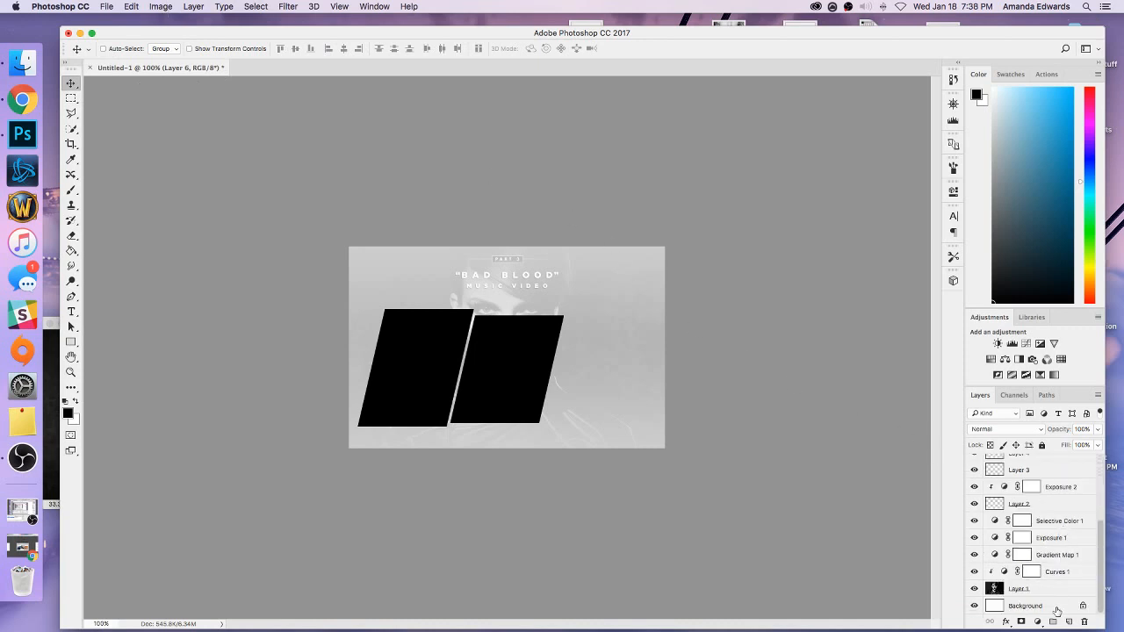
click(1058, 610)
click(172, 8)
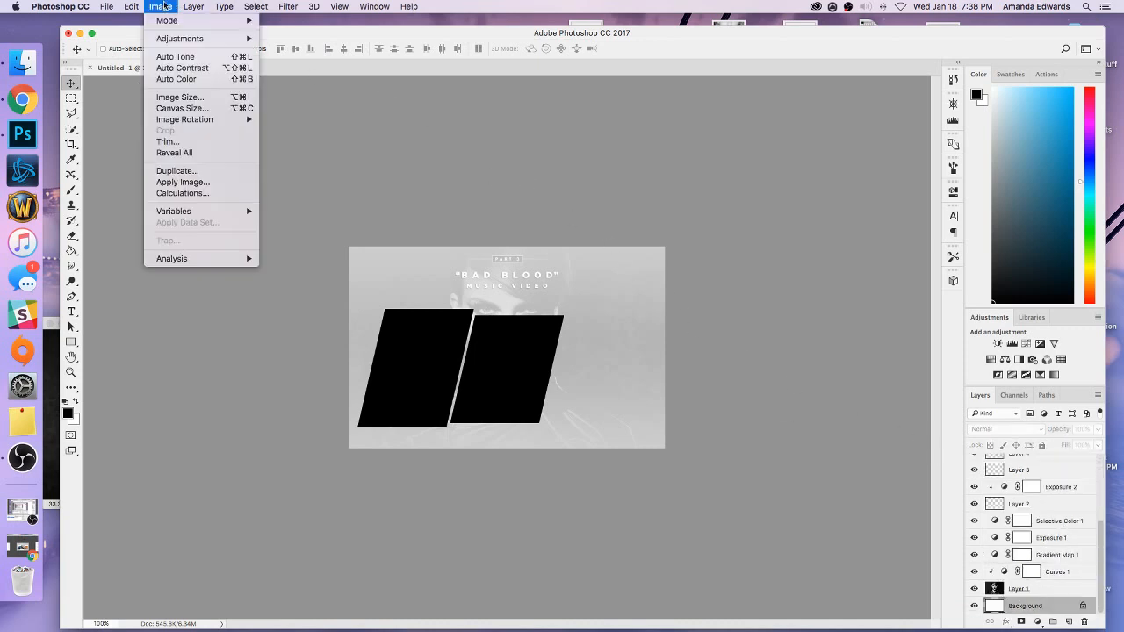
click(175, 104)
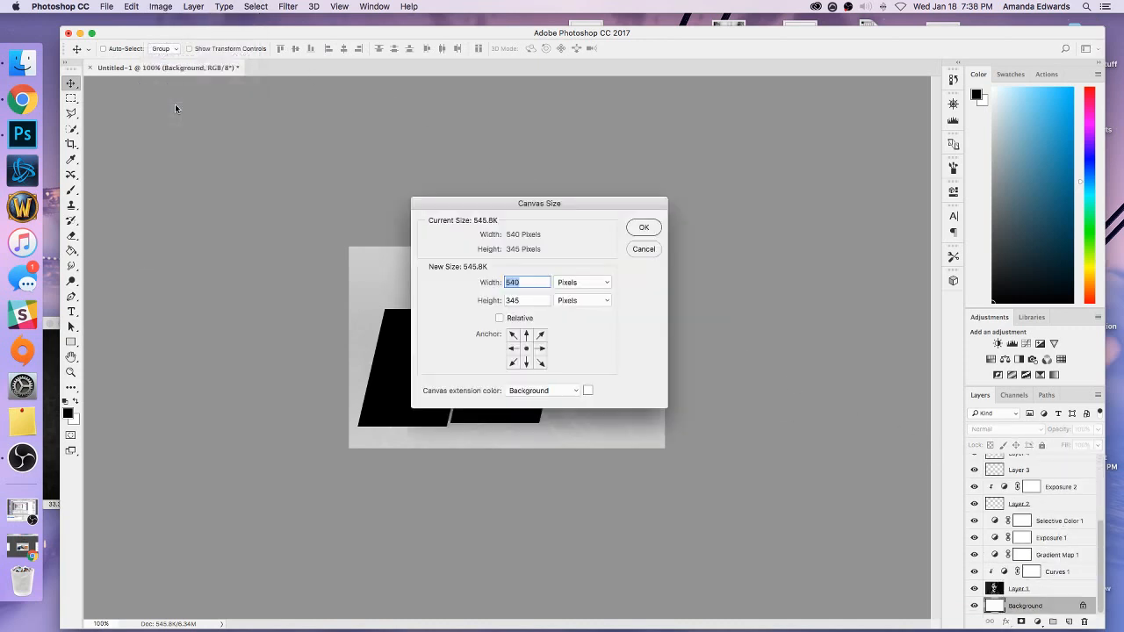
click(638, 230)
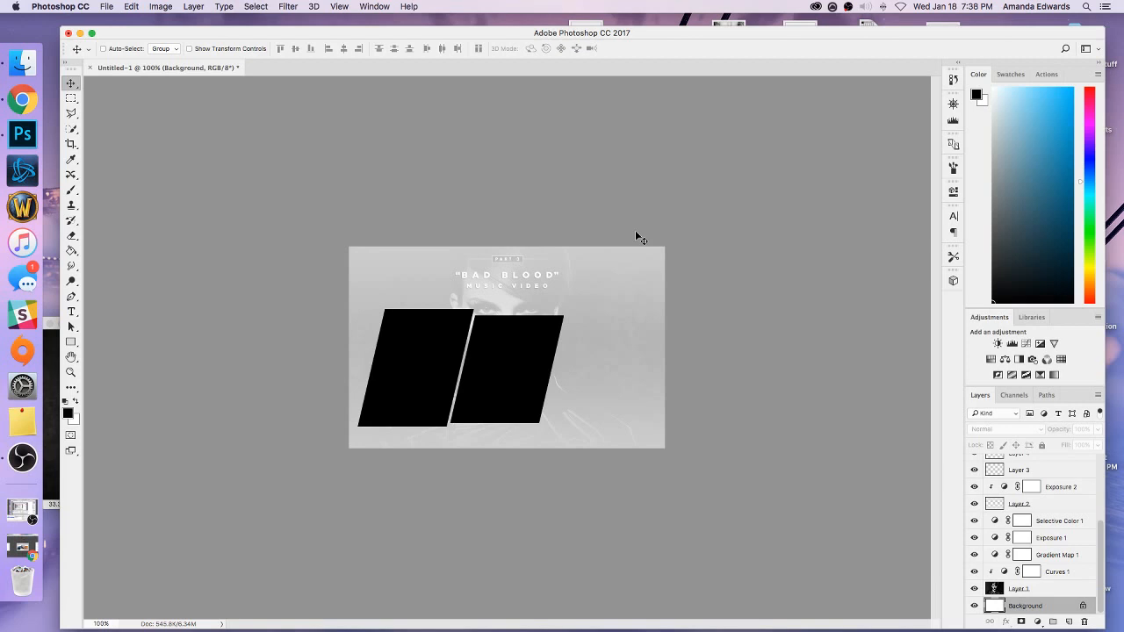
Duplicate Layer 7 and move the copy to the right of the Layer 6 panel, leaving a matching narrow gap.
scroll(1019, 485, up, 5)
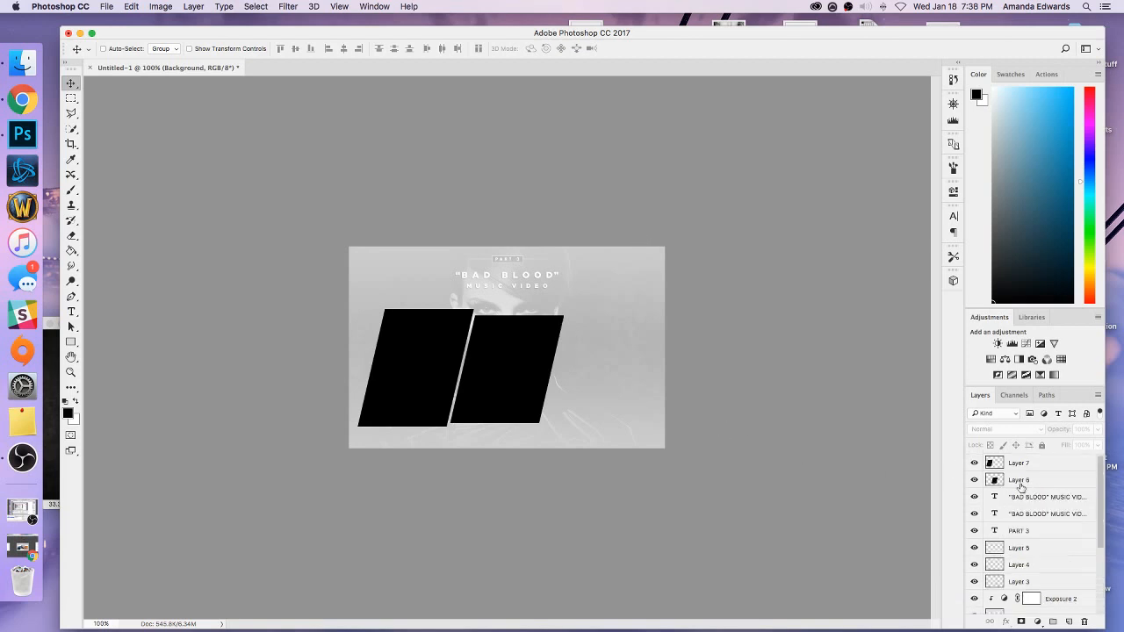
right_click(1017, 465)
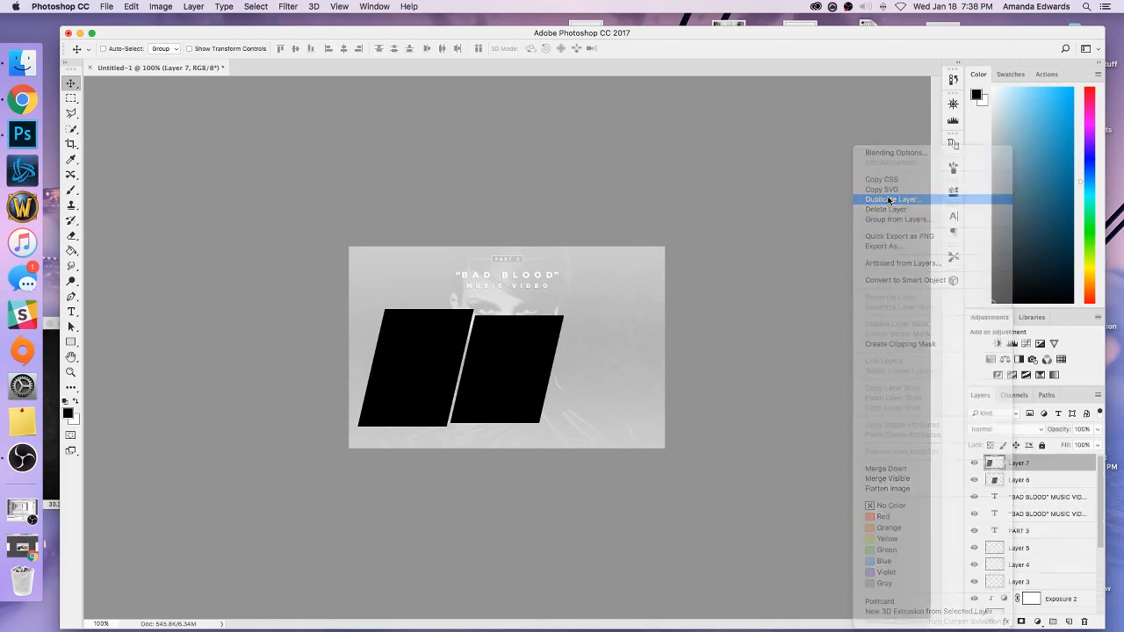
click(889, 201)
click(656, 276)
drag(567, 339, 658, 341)
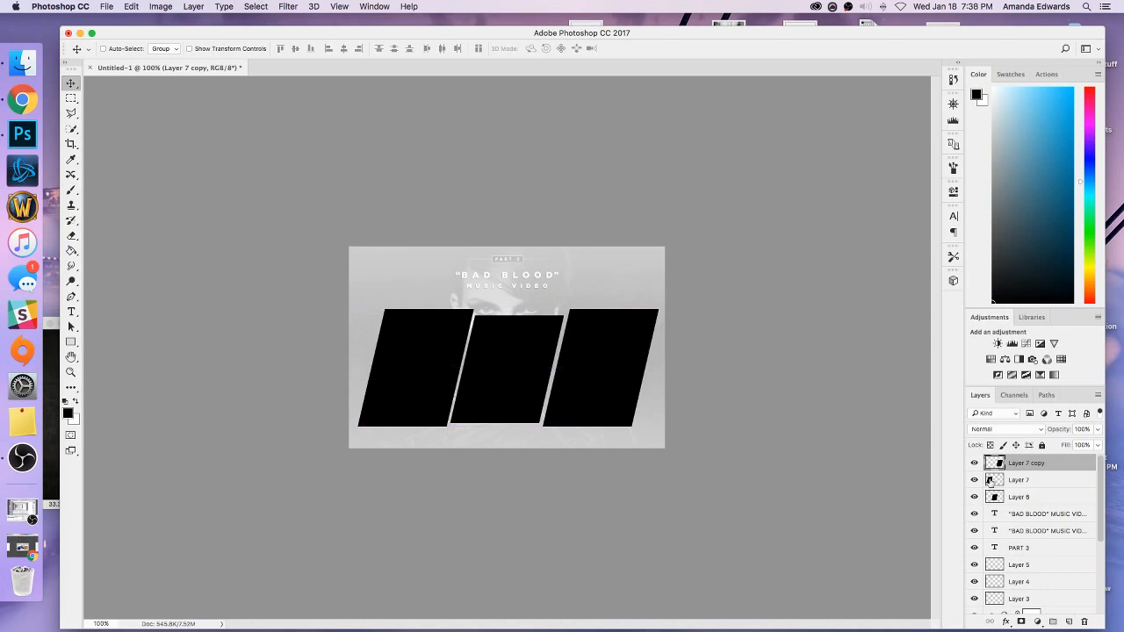
Select the three slanted panel layers together and nudge them about 2 pixels left.
shift+click(1006, 497)
key(Left)
key(Left)
key(Left)
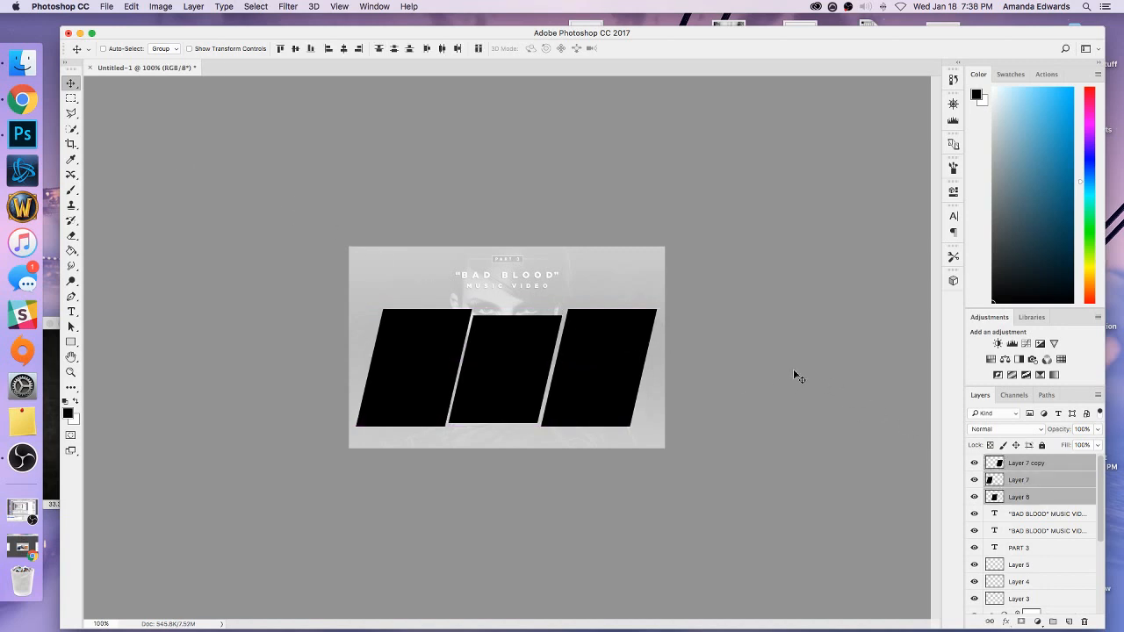
Measure the left panel's margin from the canvas edge and nudge the Layer 7 copy panel slightly right.
key(m)
key(super+plus)
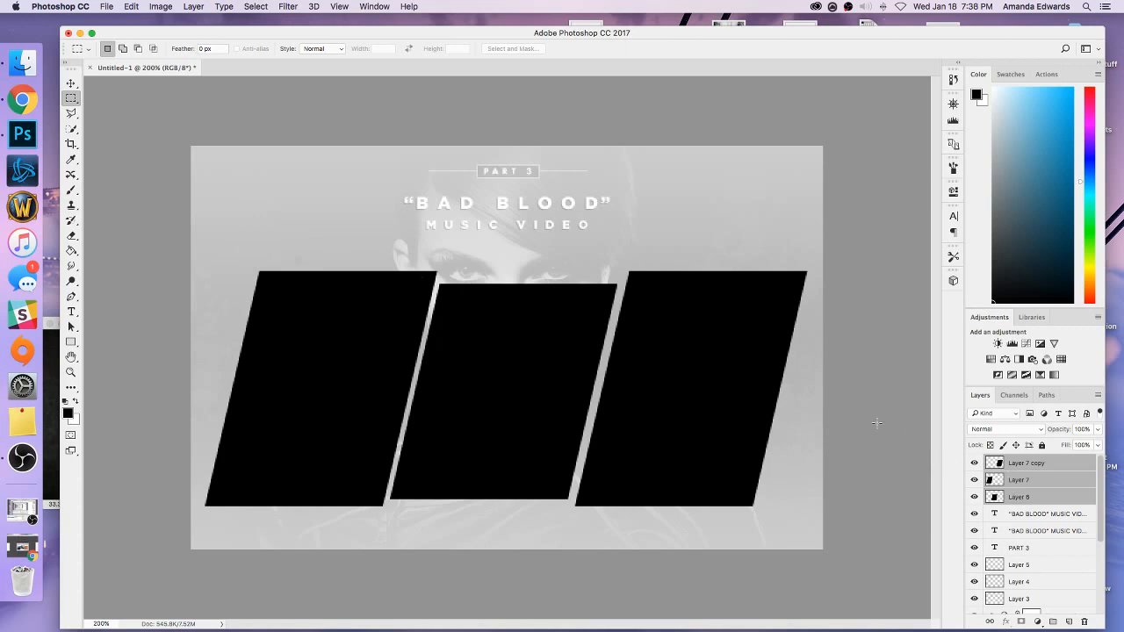
drag(192, 485, 205, 522)
click(71, 83)
click(998, 463)
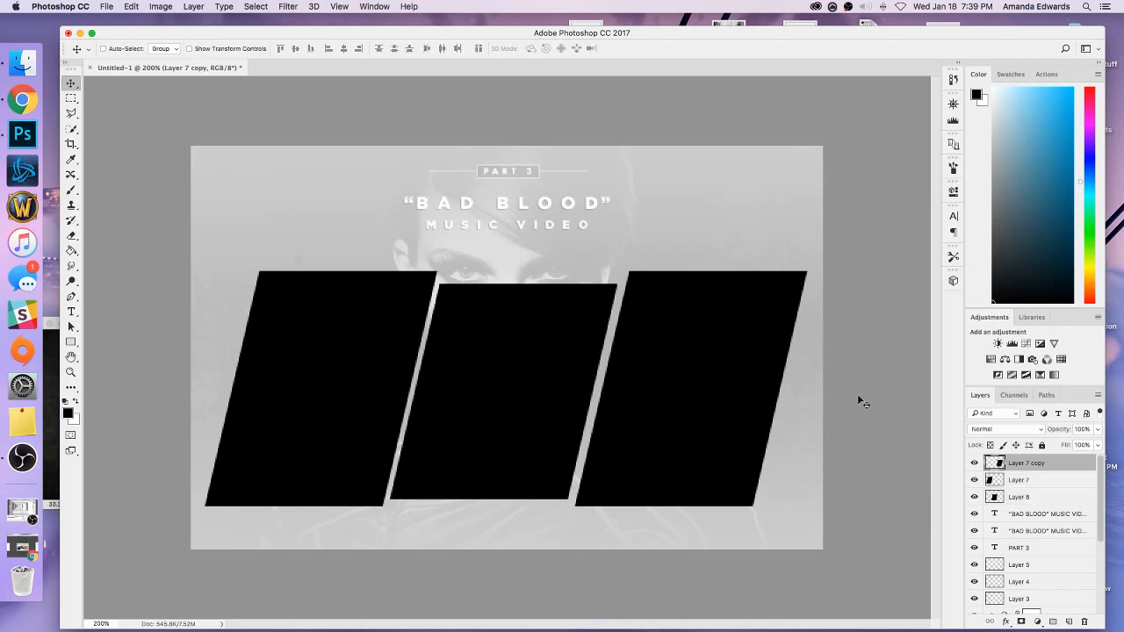
key(Left)
key(Right)
key(Right)
click(1002, 497)
key(Right)
key(Right)
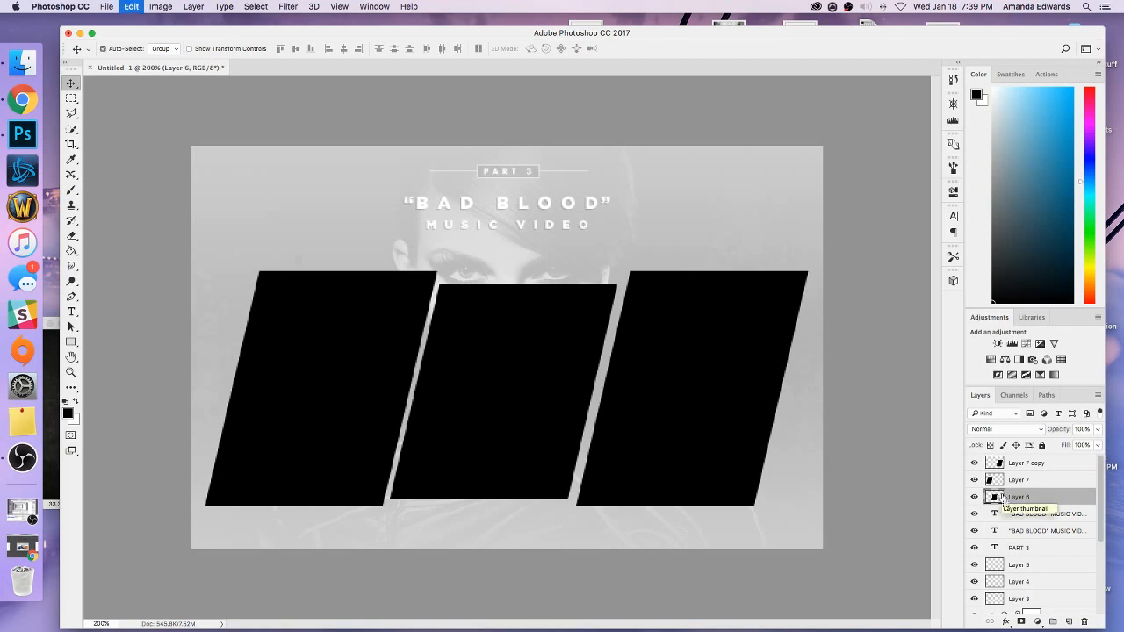
Nudge the Layer 7 panel about 2 pixels left to widen its gap from the middle panel.
click(1010, 485)
key(Left)
key(Left)
key(Left)
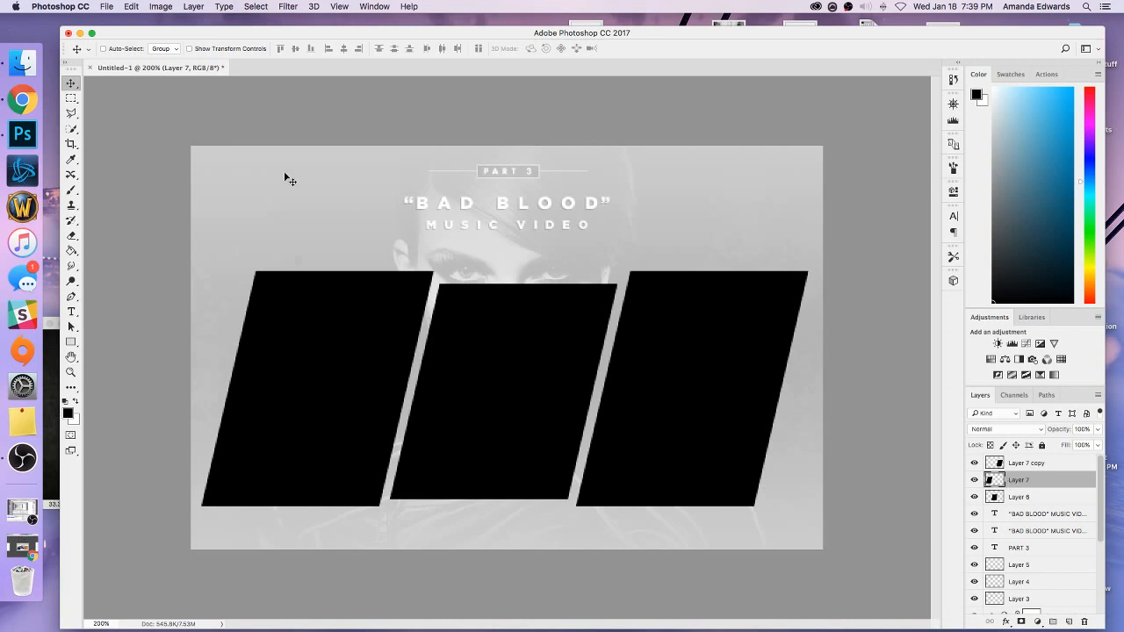
Compare the left panel's margin from the canvas edge with the right panel's margin using marquee selections.
click(71, 97)
key(super+equal)
scroll(510, 617, left, 6)
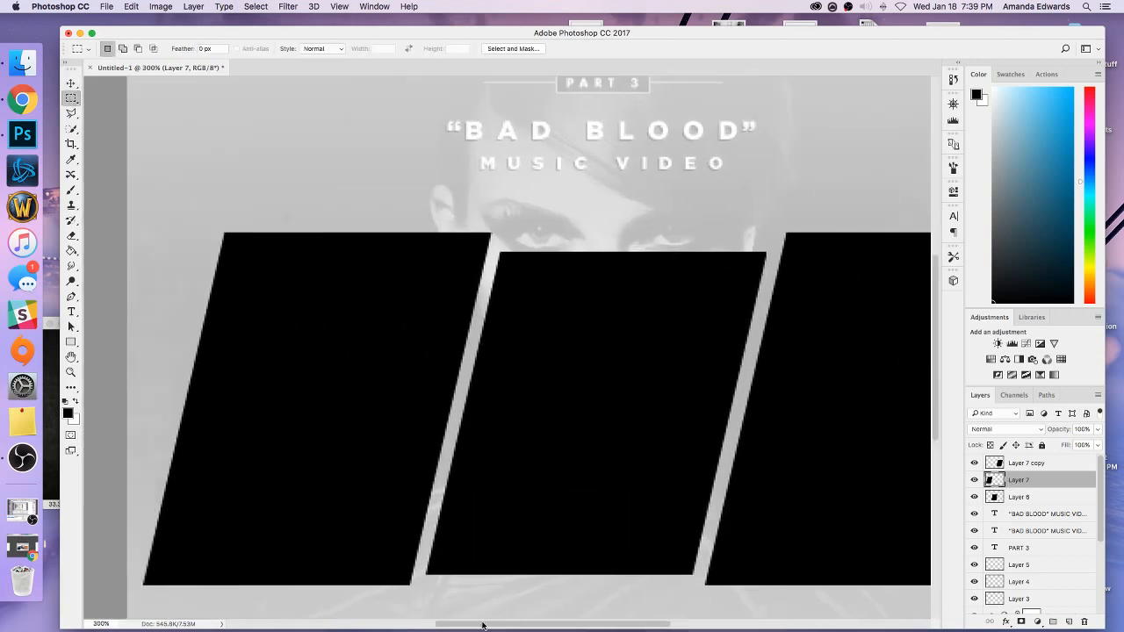
drag(333, 560, 349, 600)
click(387, 585)
drag(420, 624, 568, 624)
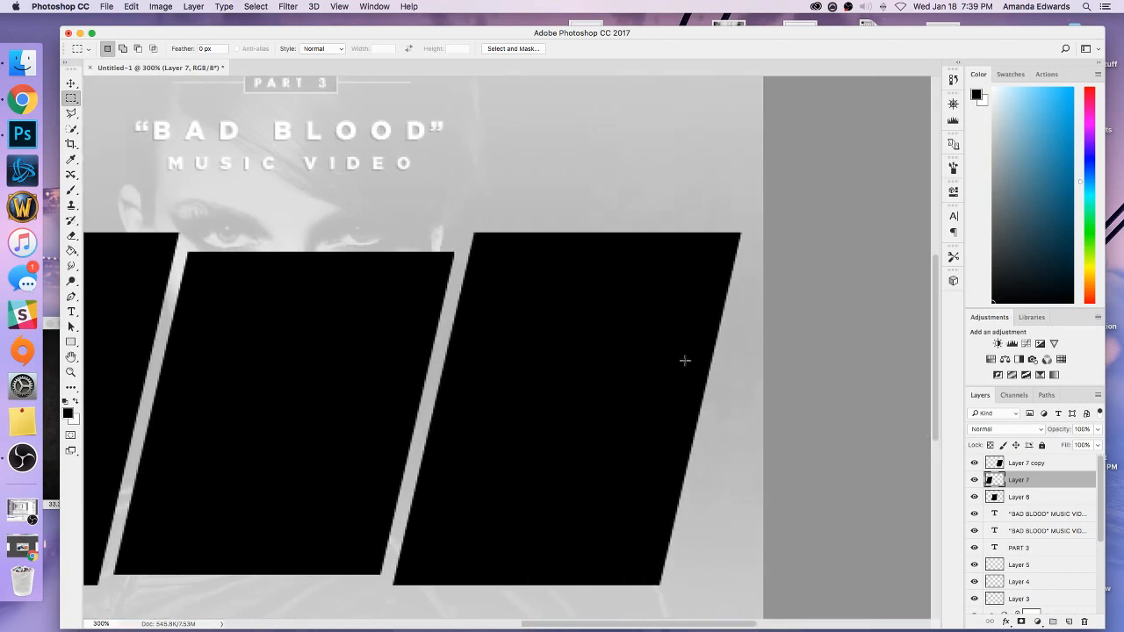
drag(762, 211, 743, 260)
click(697, 263)
Select the three slanted panel layers together and nudge them 2 pixels to the right.
key(super+minus)
click(72, 85)
key(super+minus)
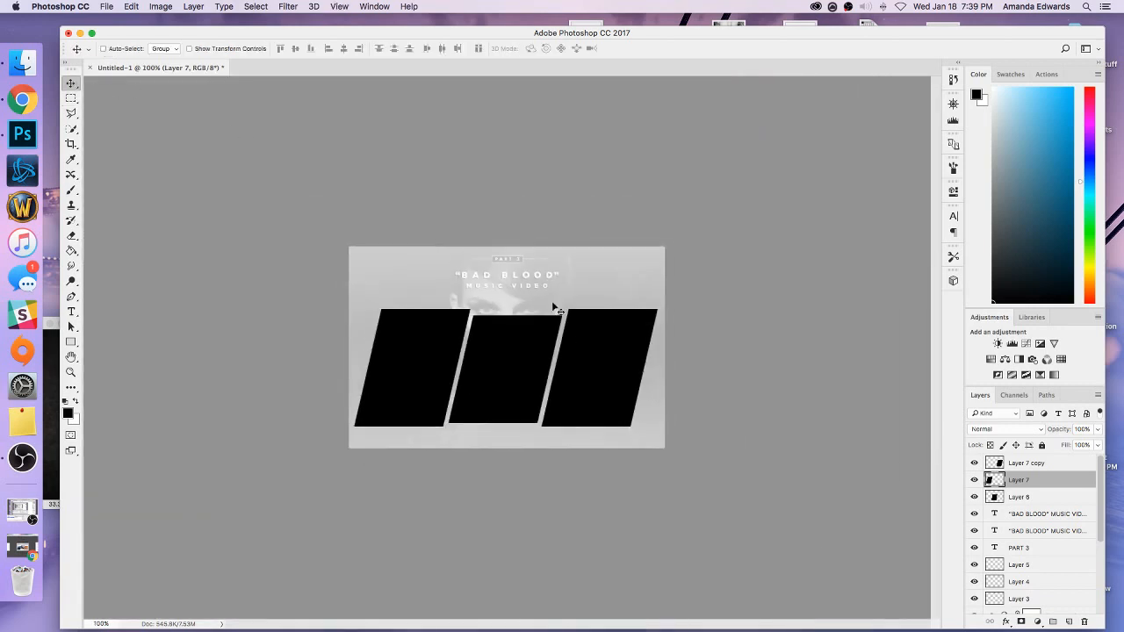
click(999, 464)
shift+click(999, 497)
key(Right)
key(Right)
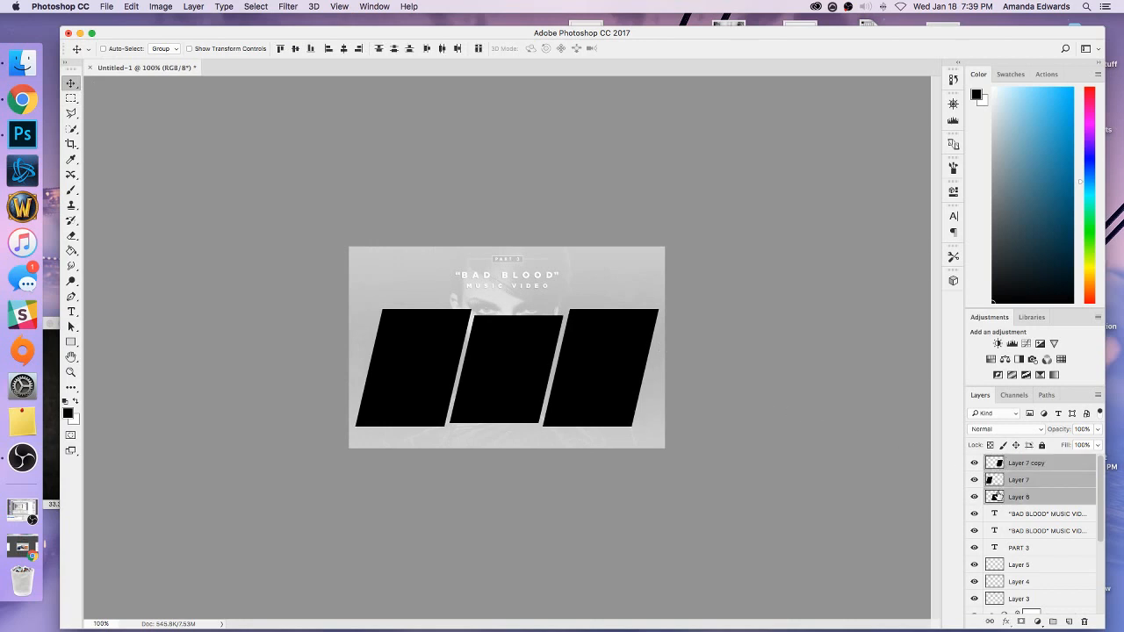
Close bb main image.png and open bb images.psd from the Desktop.
click(1006, 462)
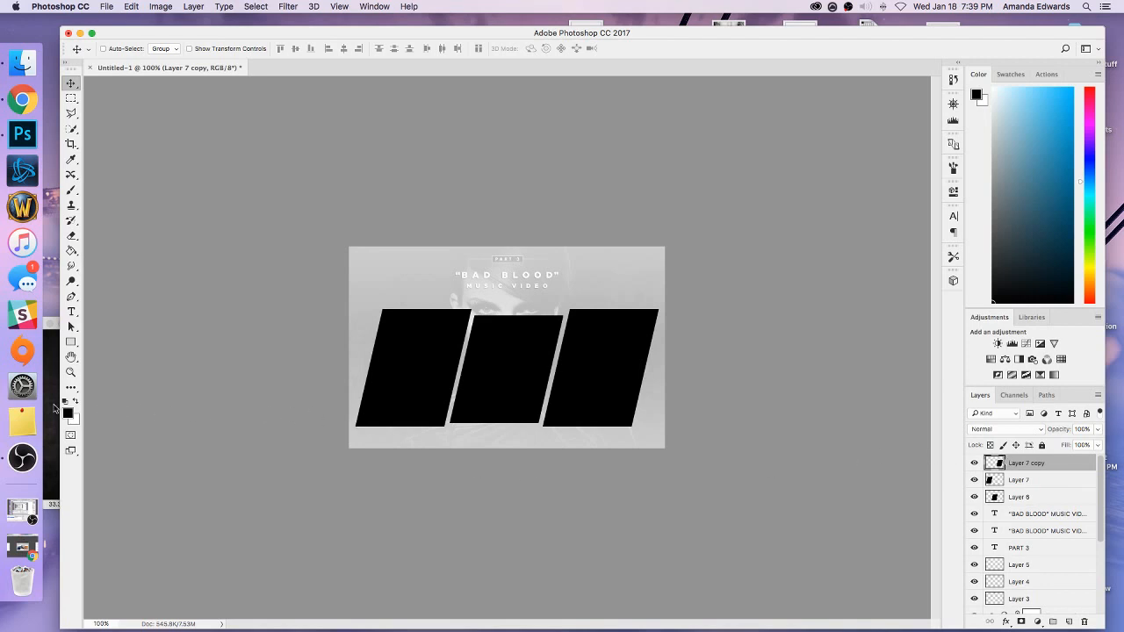
drag(92, 325, 127, 350)
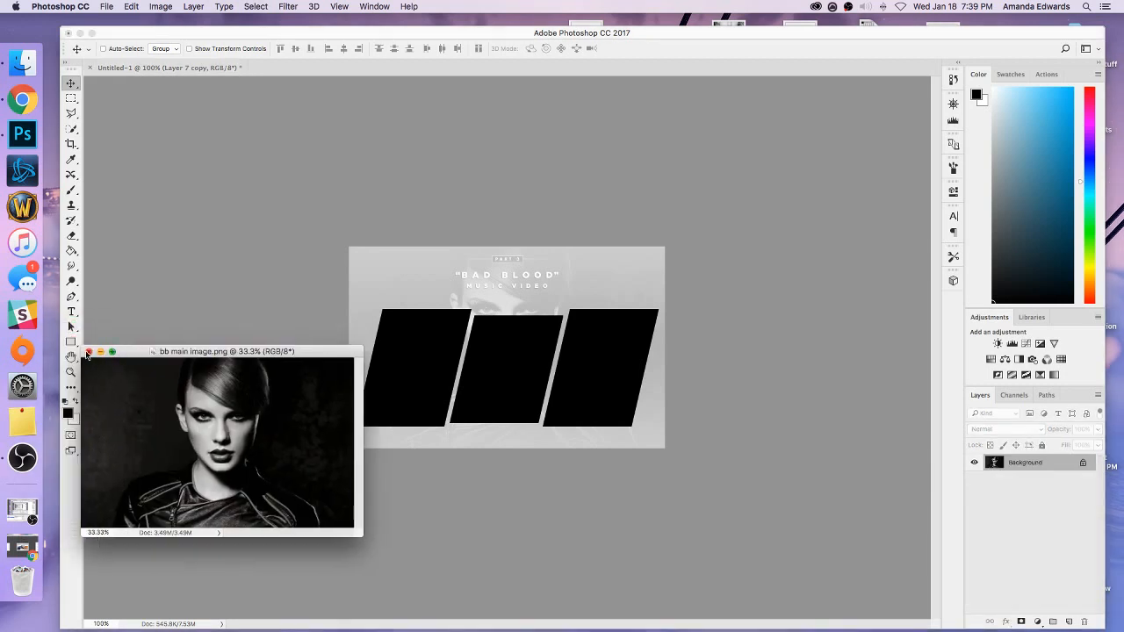
click(88, 351)
click(107, 6)
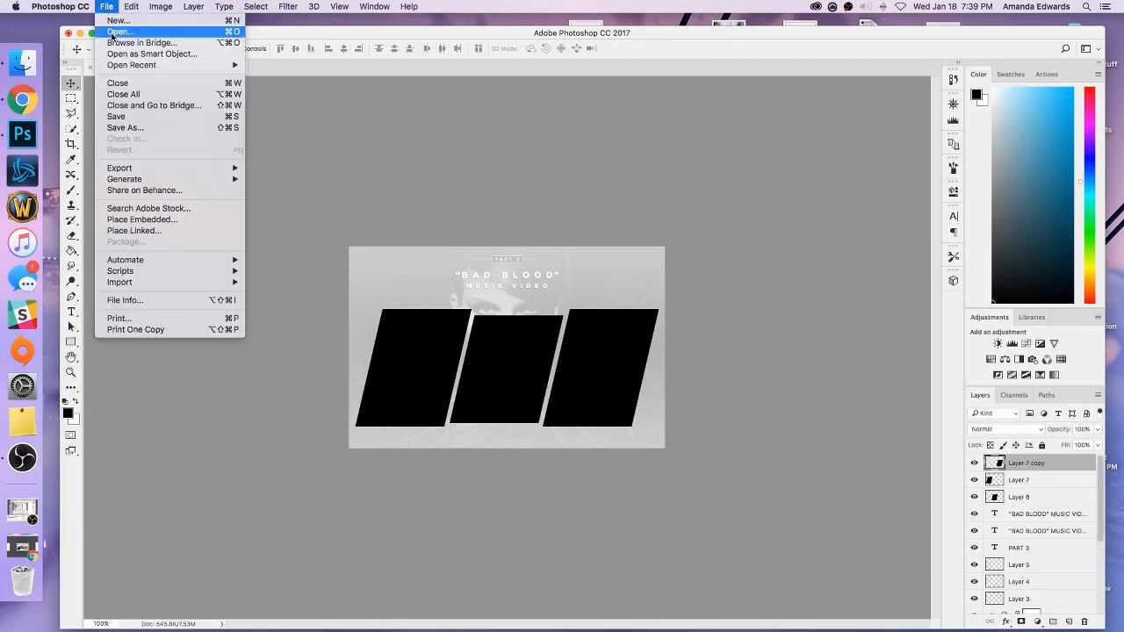
click(118, 32)
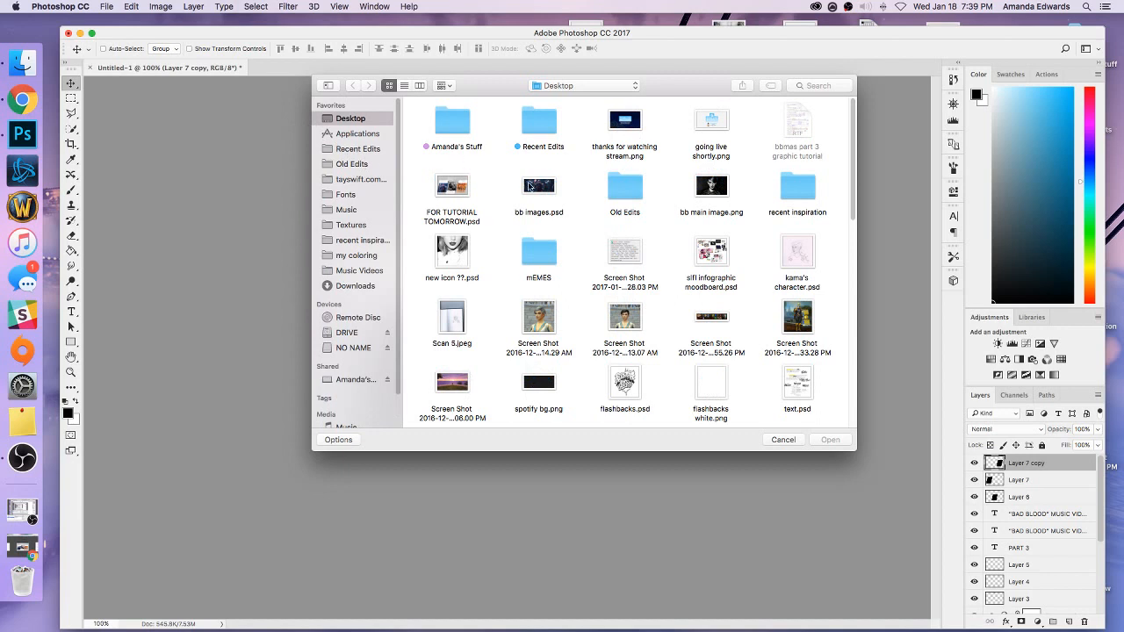
click(530, 186)
click(828, 440)
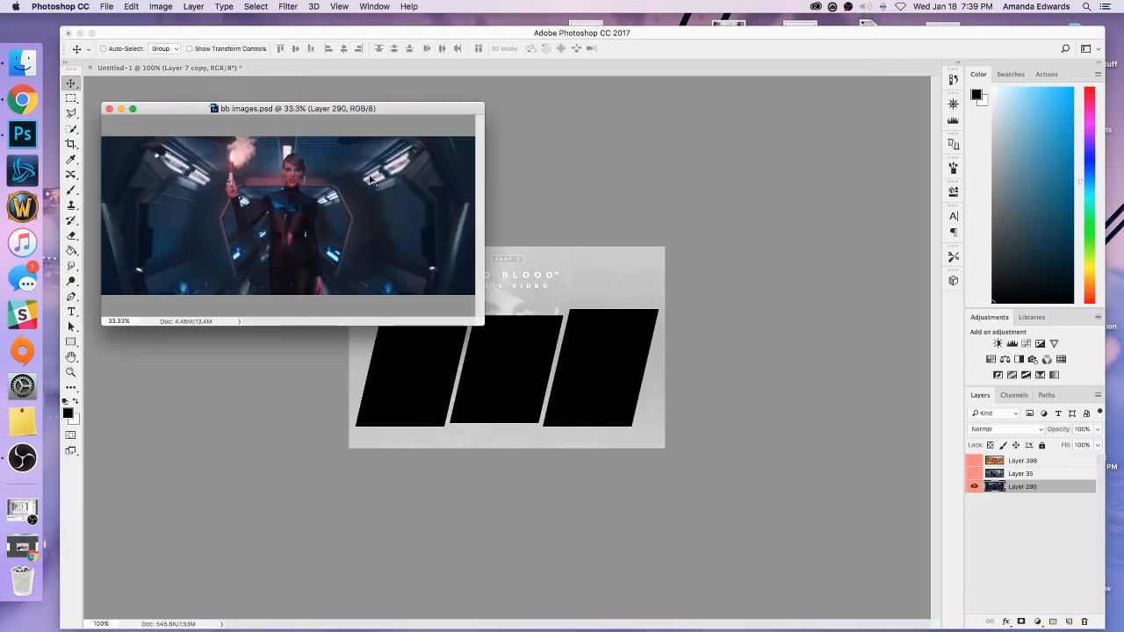
Move the bb images.psd window aside and copy its Layer 290 into the Untitled-1 graphic.
drag(305, 108, 146, 256)
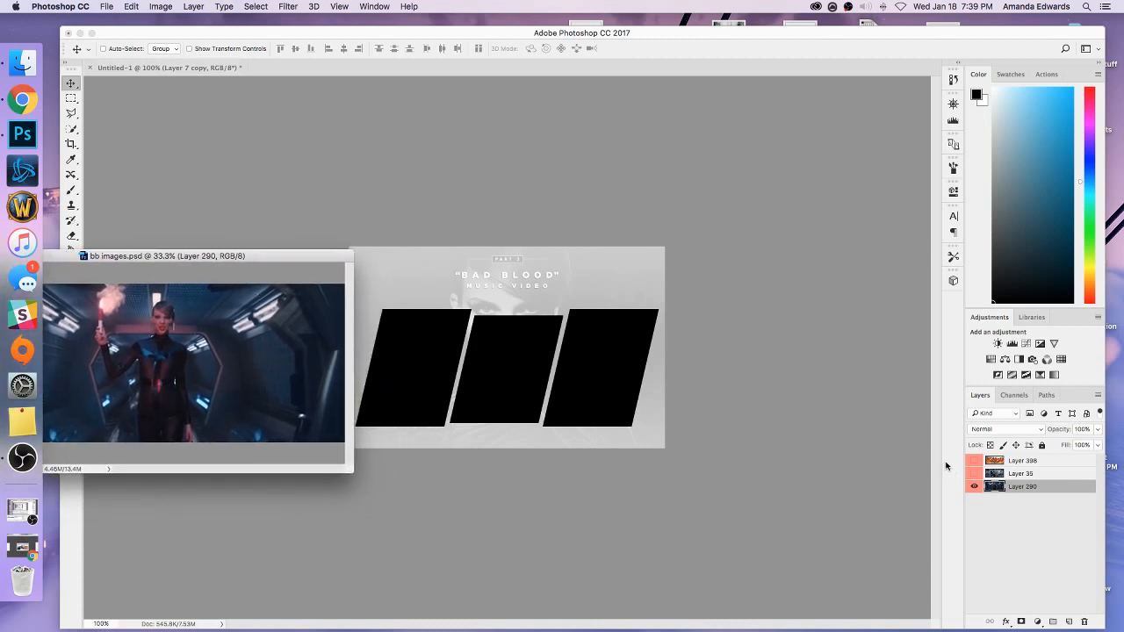
drag(1022, 486, 554, 274)
drag(751, 403, 757, 501)
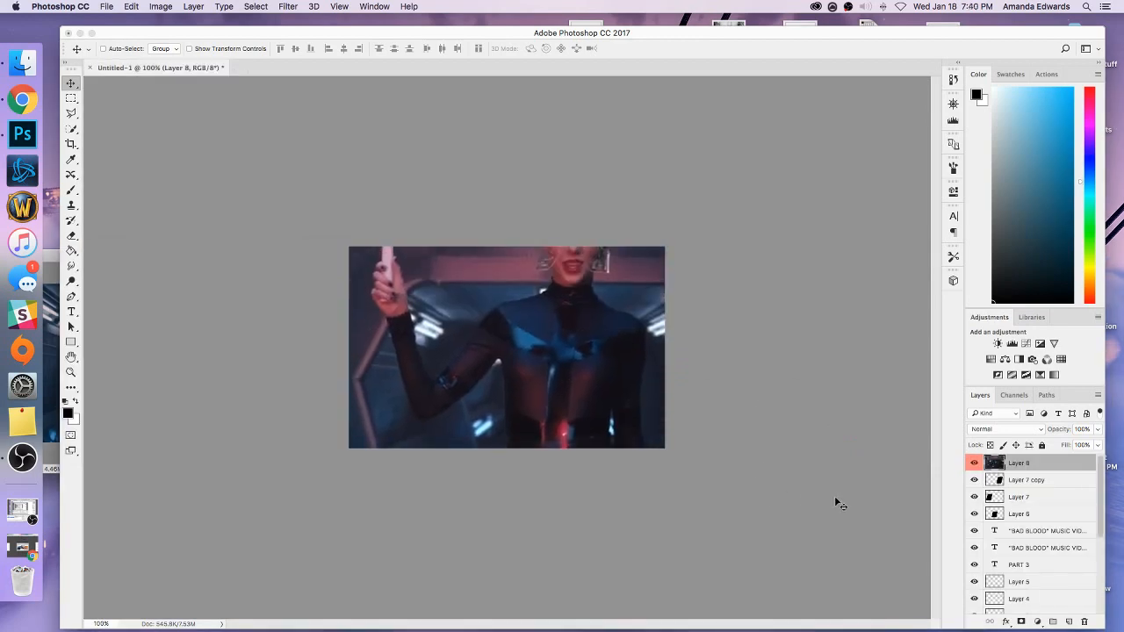
Move Layer 8 directly above Layer 6 and clip it to the middle panel.
drag(1025, 468, 1023, 504)
right_click(1045, 501)
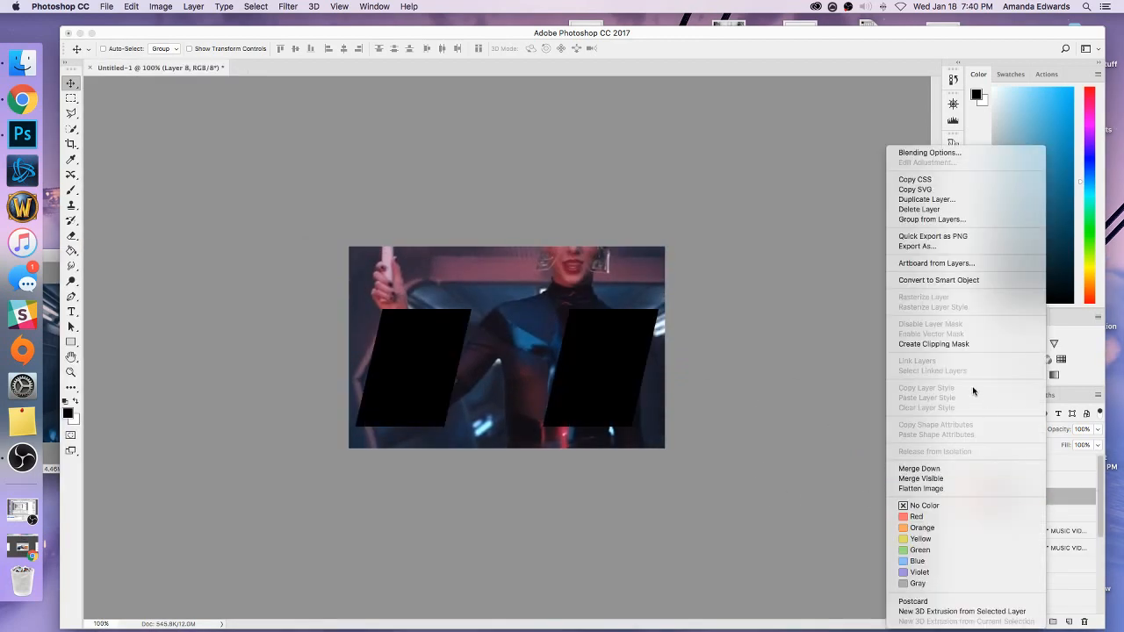
click(944, 345)
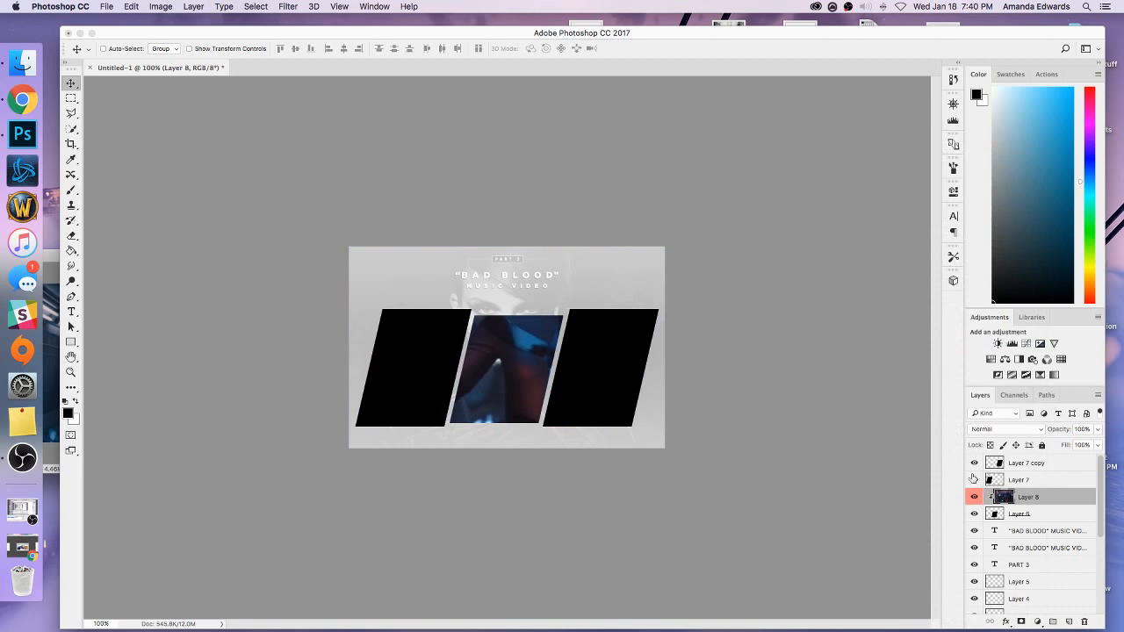
Move Layer 8 directly above Layer 7 and clip it to the left panel with a clipping mask.
drag(1036, 502, 1033, 478)
right_click(1034, 479)
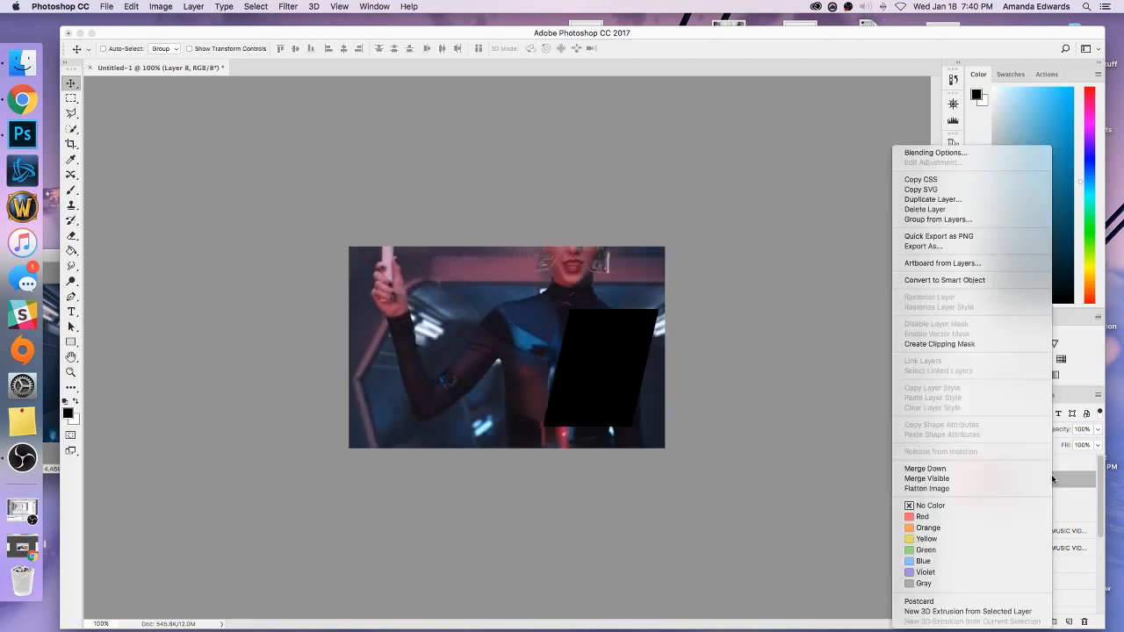
click(942, 344)
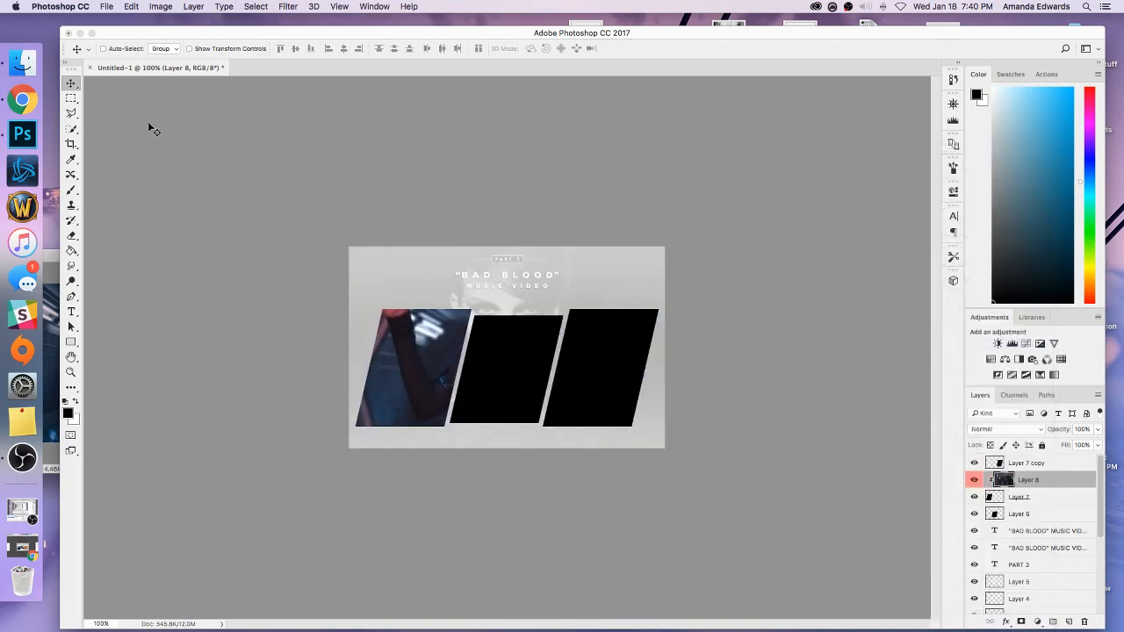
Show the transform controls and scale Layer 8 down to about 35%, placing the figure over the left panel.
click(189, 48)
key(super+minus)
key(super+minus)
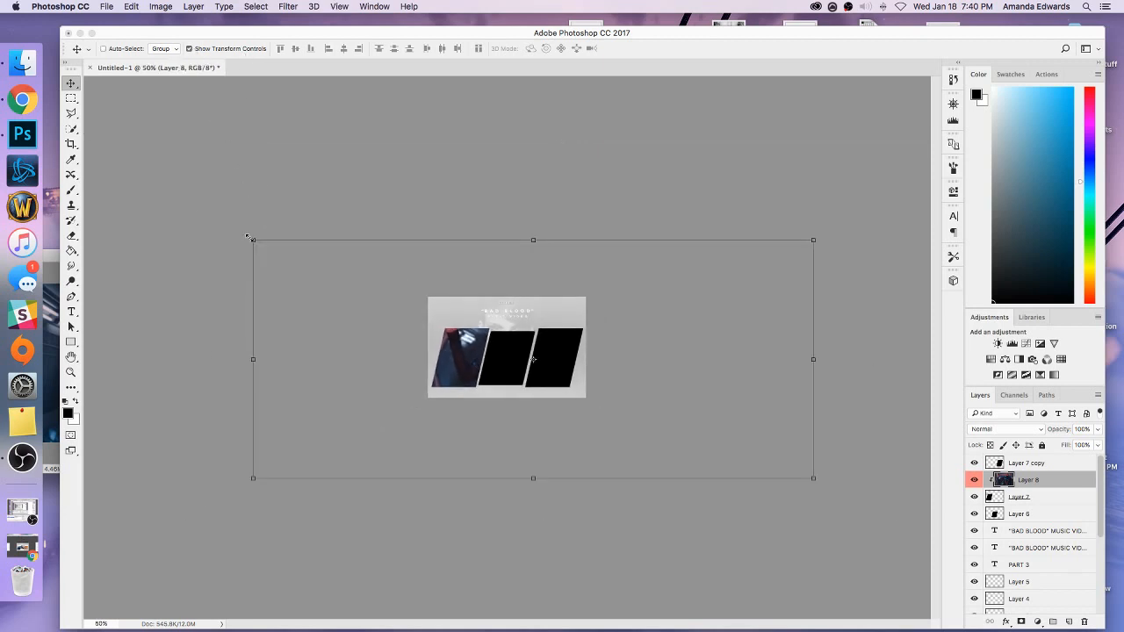
drag(251, 238, 393, 346)
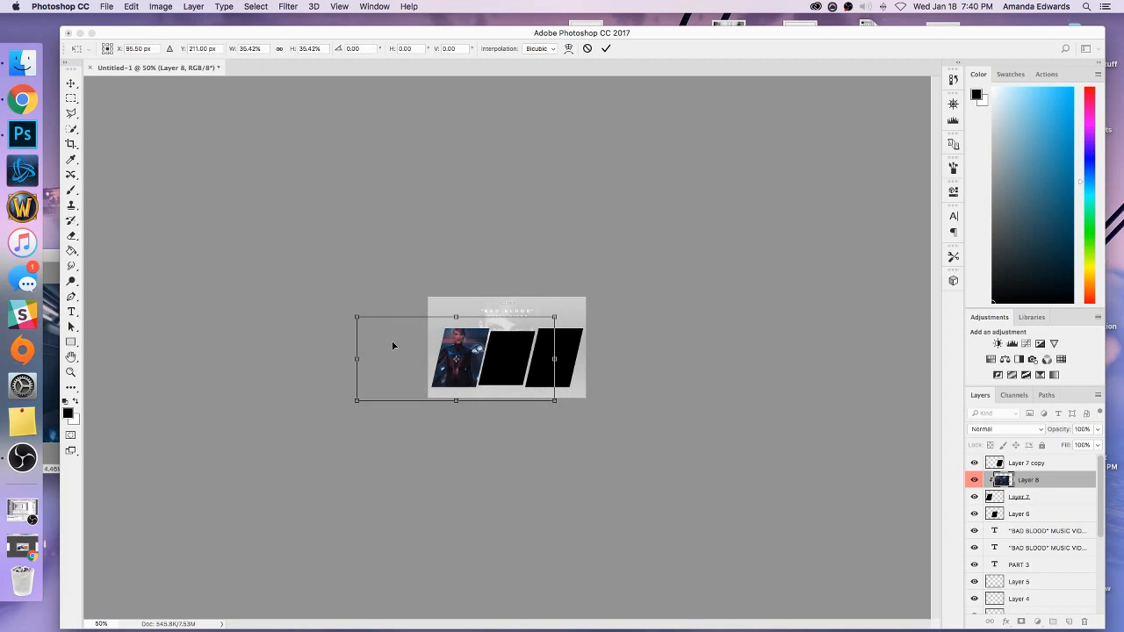
Scale the clipped image down further to about 22% and shift it right so the raised flare fits inside the left panel.
key(super+equal)
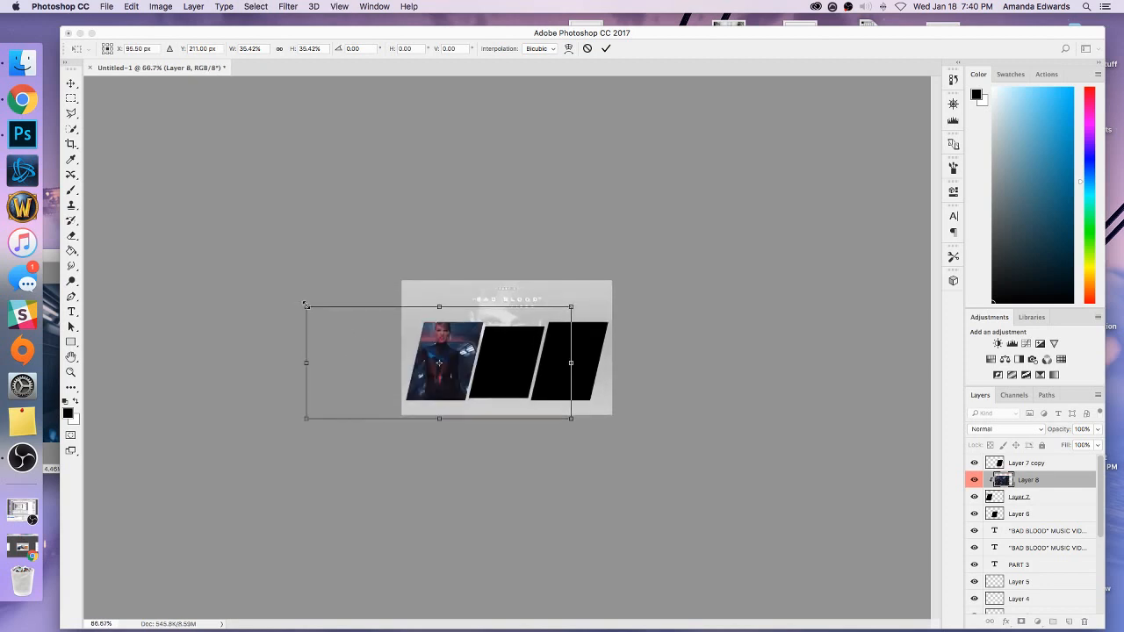
drag(306, 306, 389, 350)
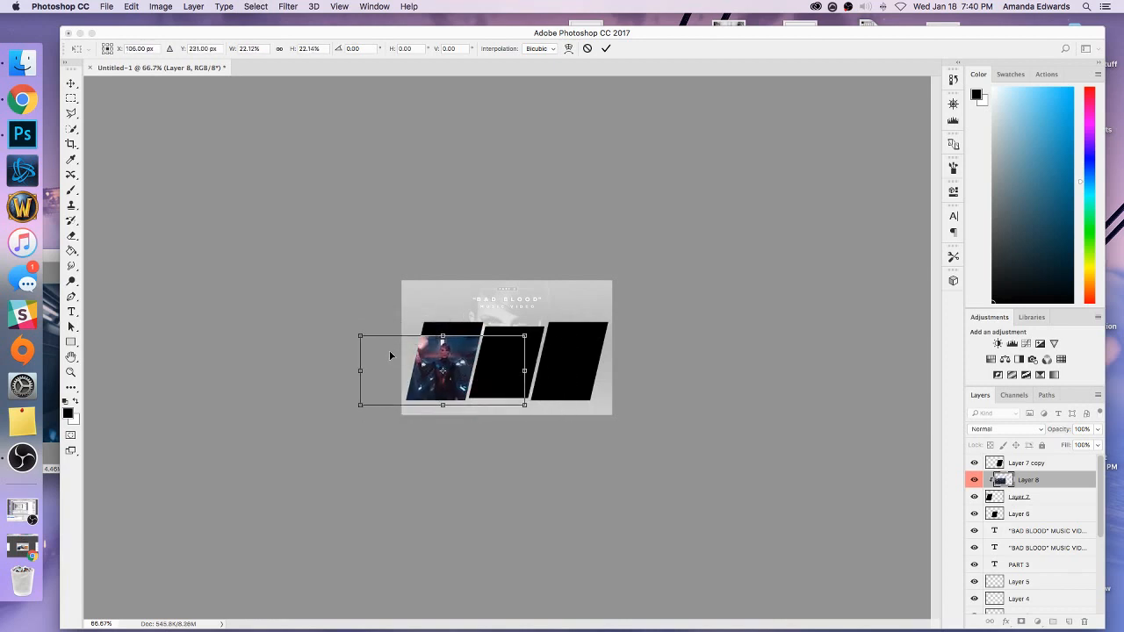
key(super+equal)
key(super+equal)
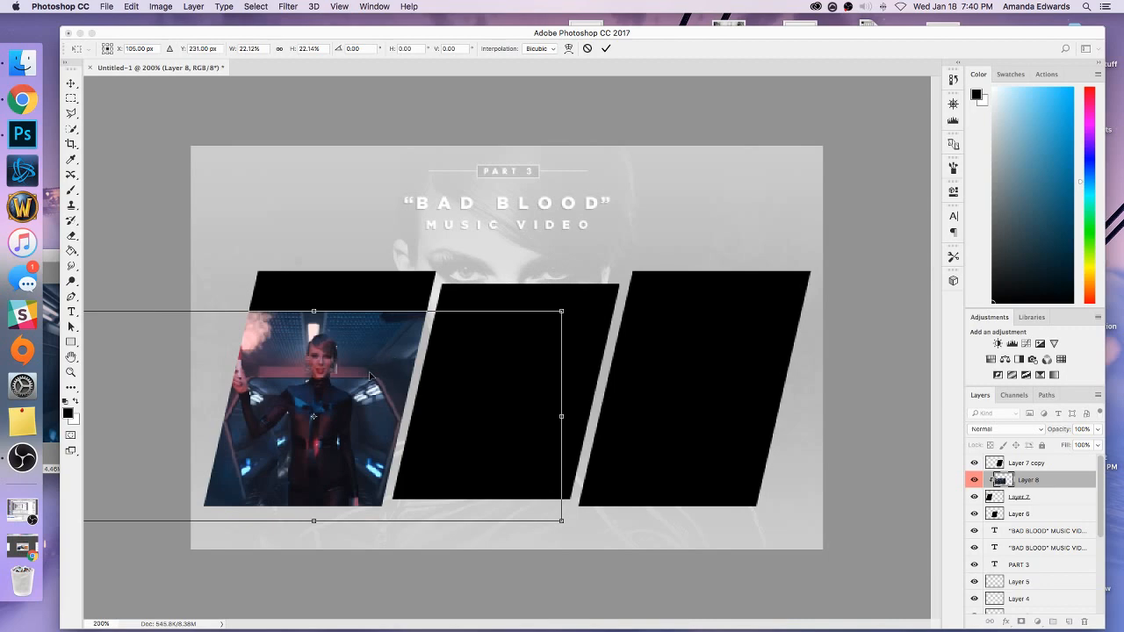
drag(369, 376, 382, 375)
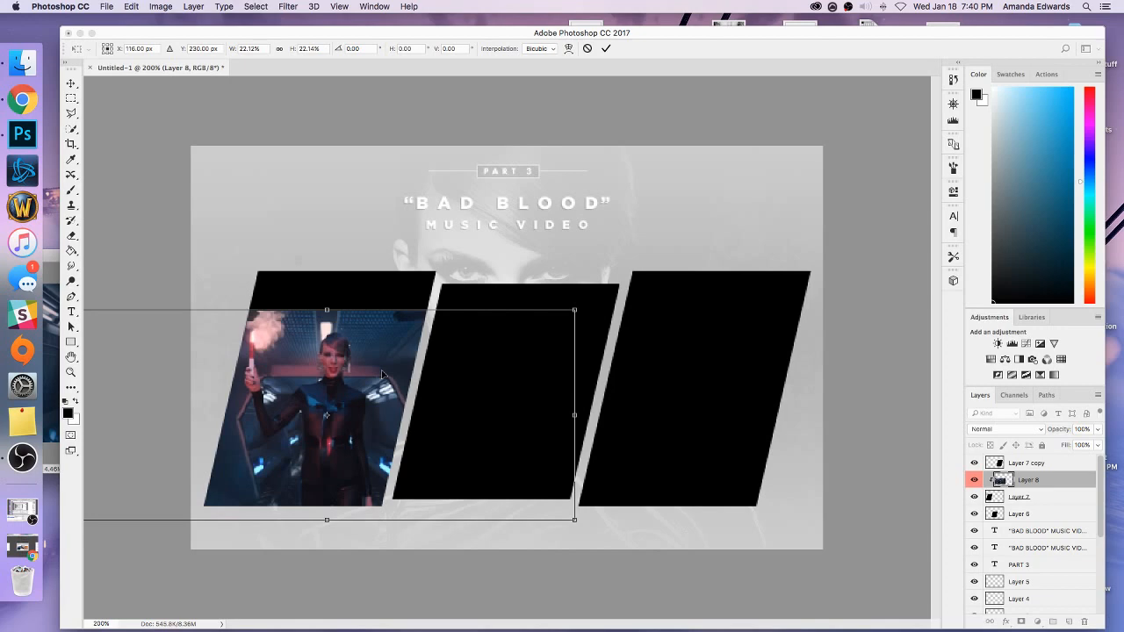
Reduce Layer 8 to about 21%, apply the transformation and hide the transform controls.
key(super+minus)
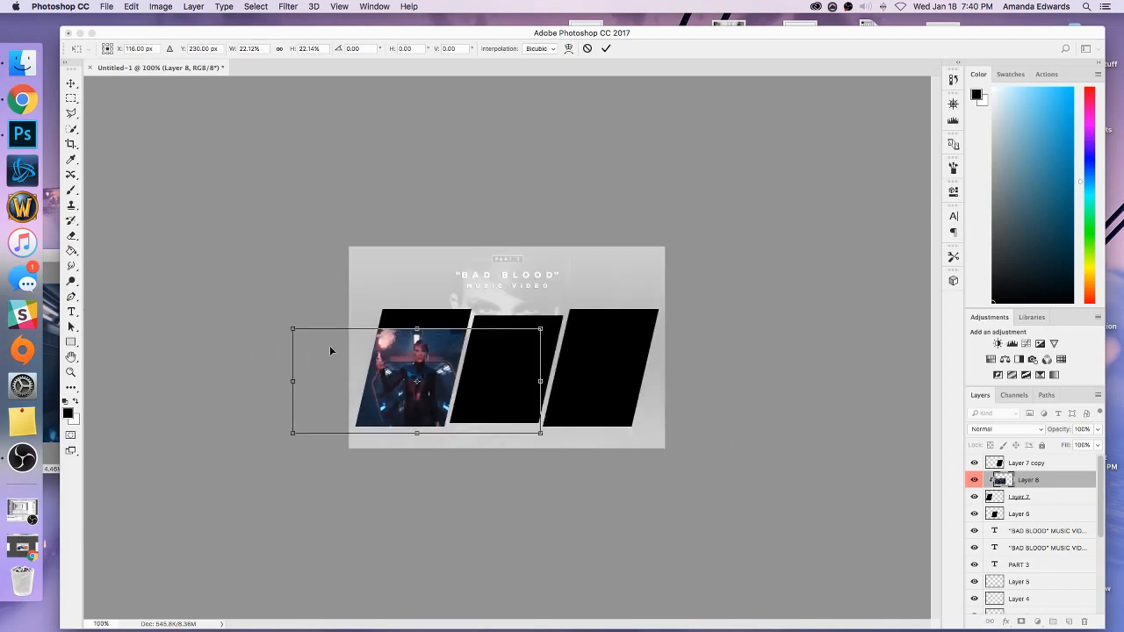
drag(292, 329, 322, 340)
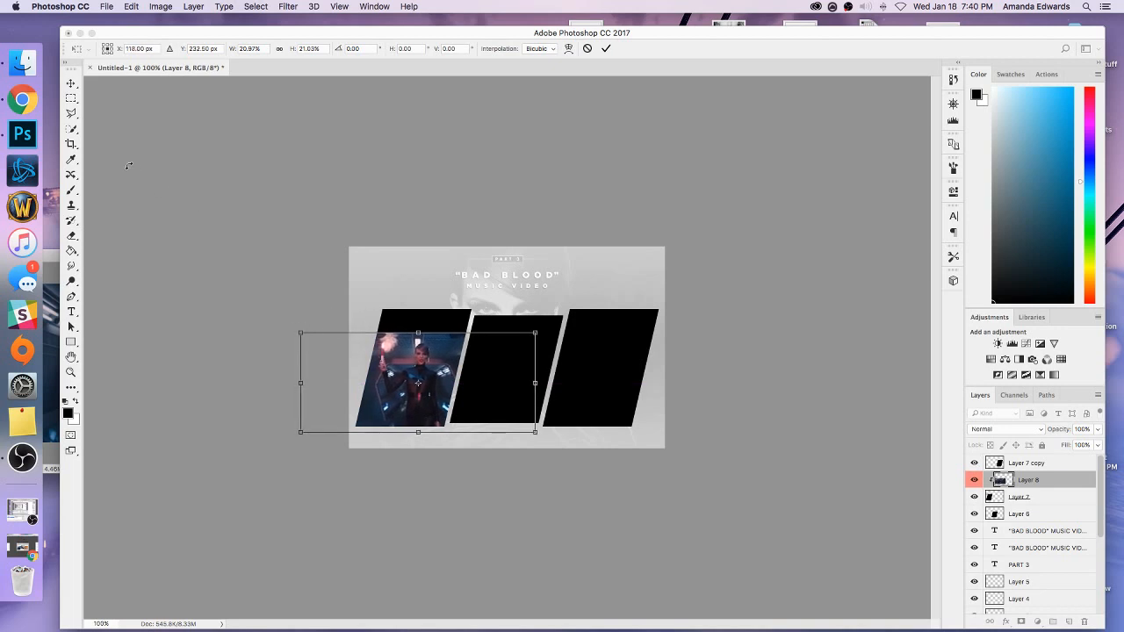
click(71, 83)
click(683, 220)
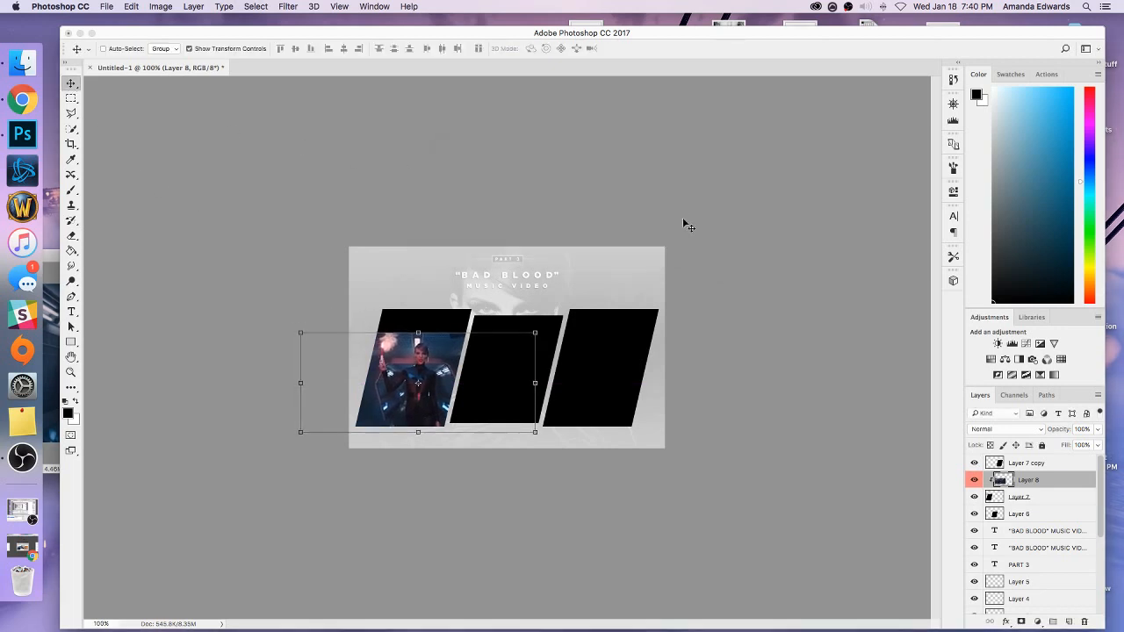
click(189, 48)
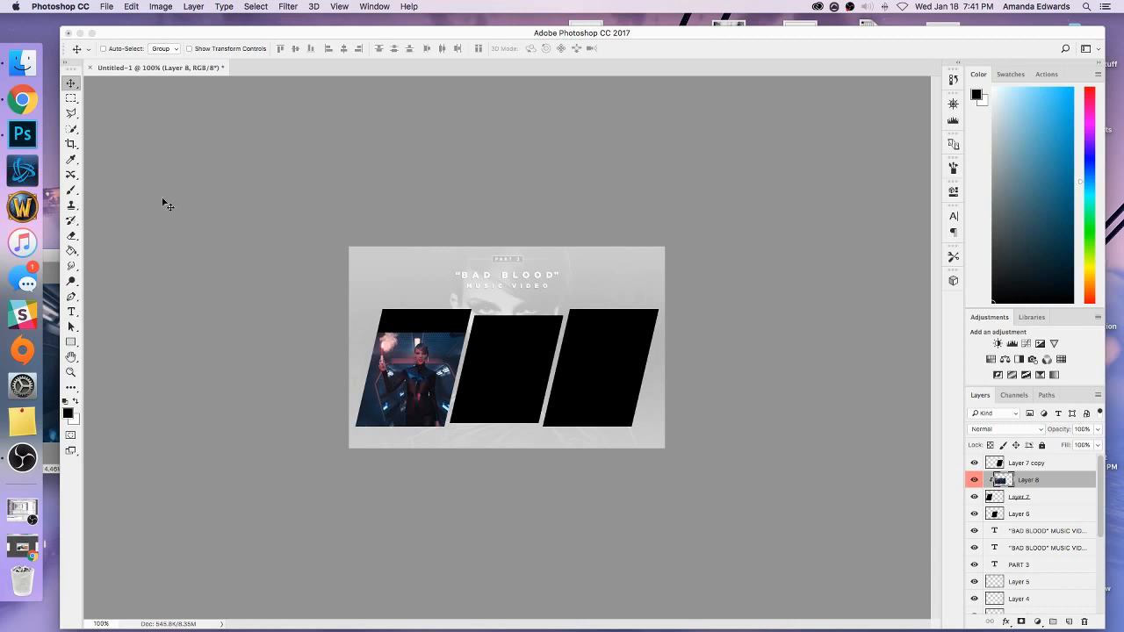
Examine the typefaces in the installed font list with the Type tool, then close the list.
click(71, 312)
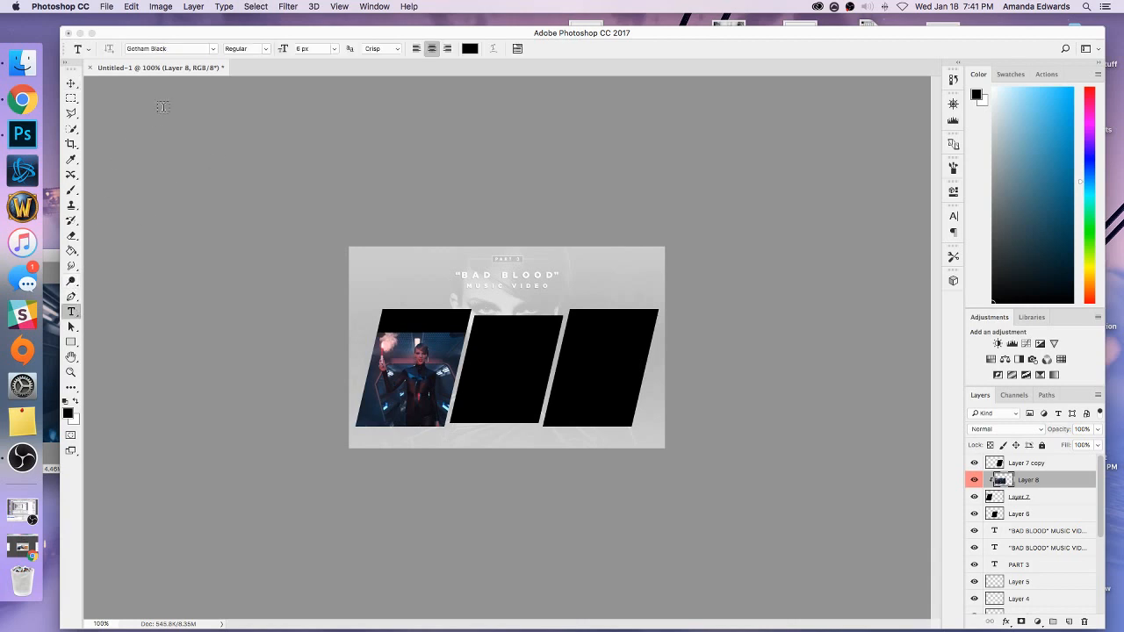
click(213, 48)
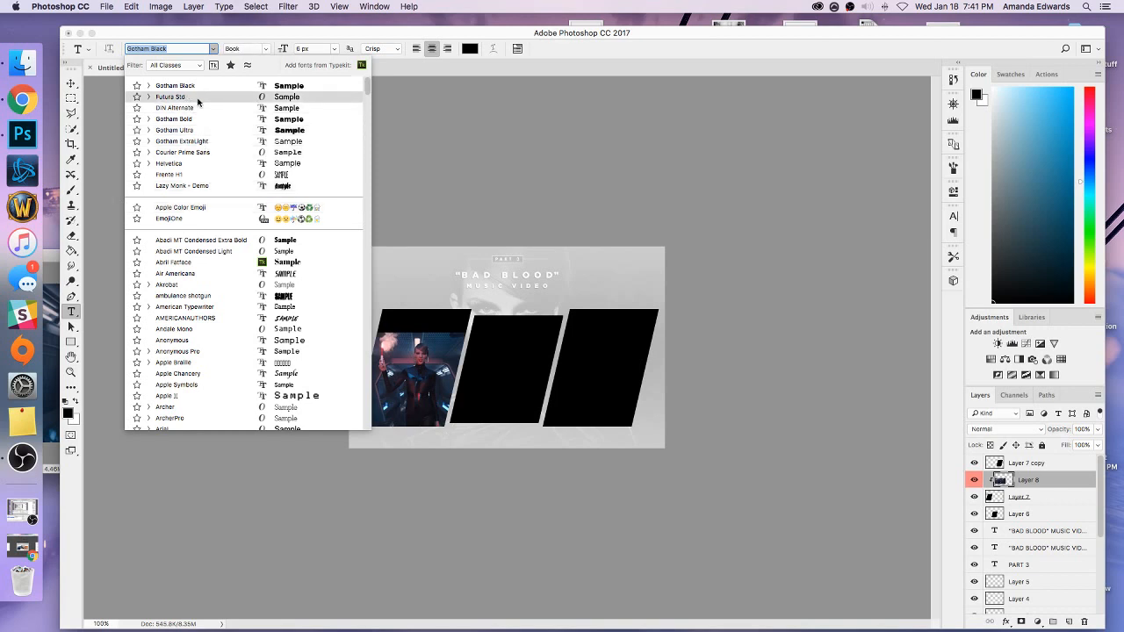
scroll(235, 170, down, 5)
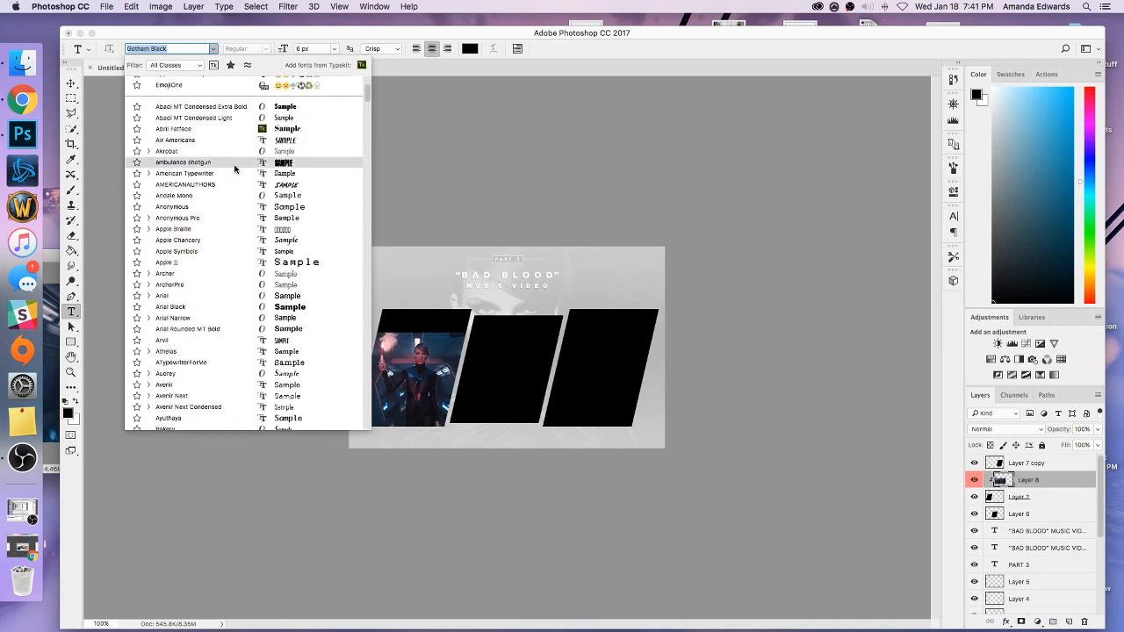
drag(366, 92, 367, 102)
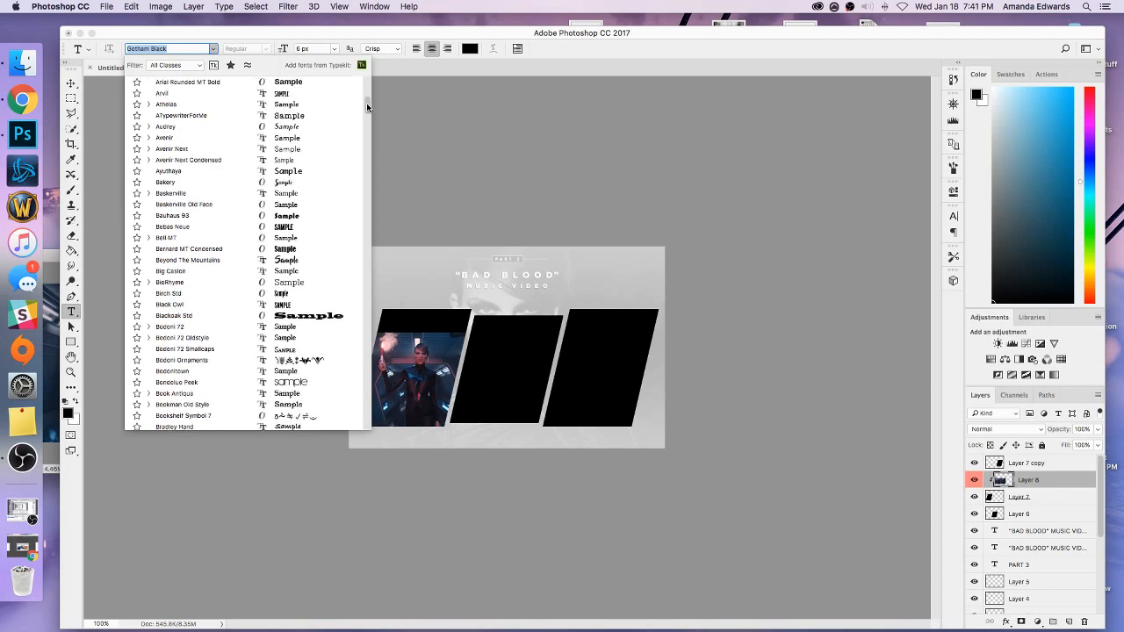
drag(367, 103, 370, 302)
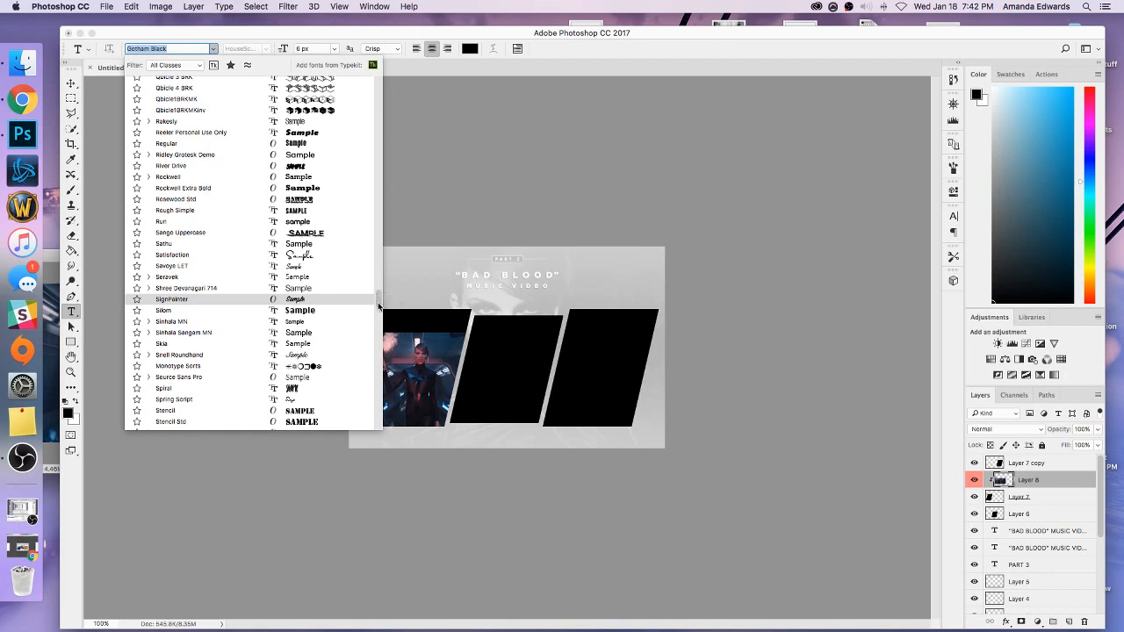
drag(379, 305, 379, 84)
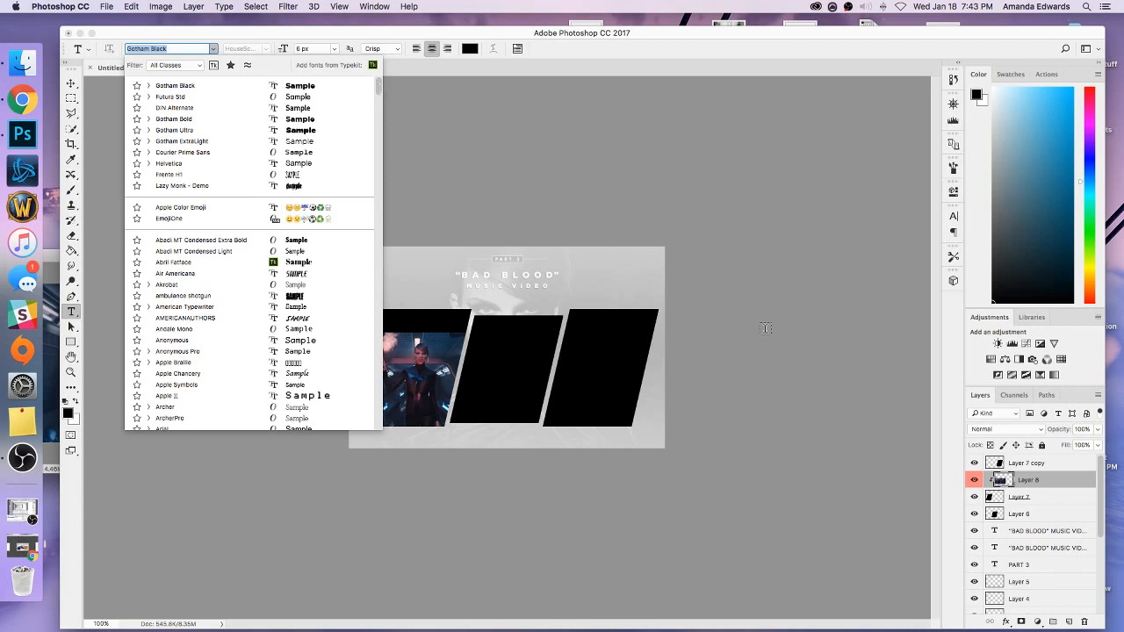
click(1040, 489)
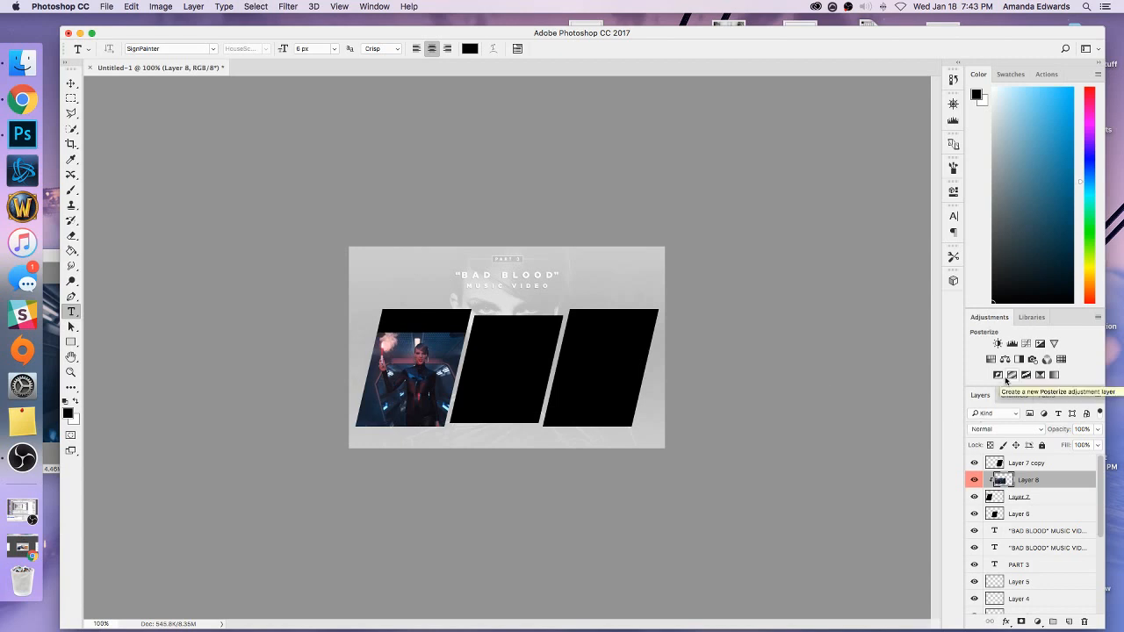
Add a Selective Color adjustment layer above Layer 8 and clip it to the left panel's image.
shift+click(1029, 497)
click(1031, 484)
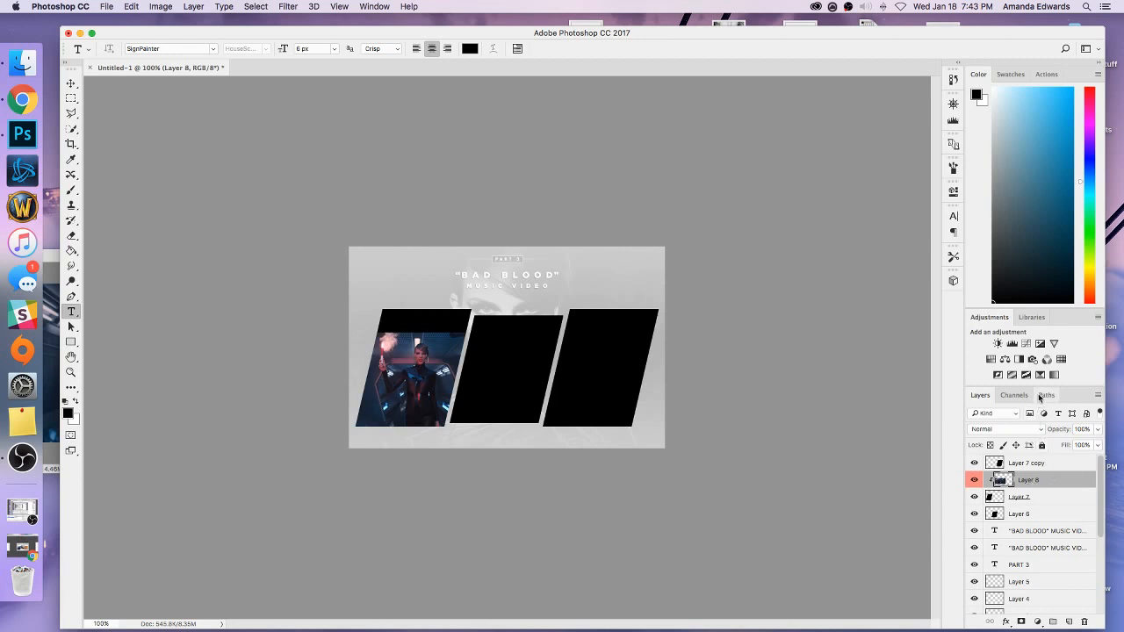
click(1054, 375)
right_click(1061, 474)
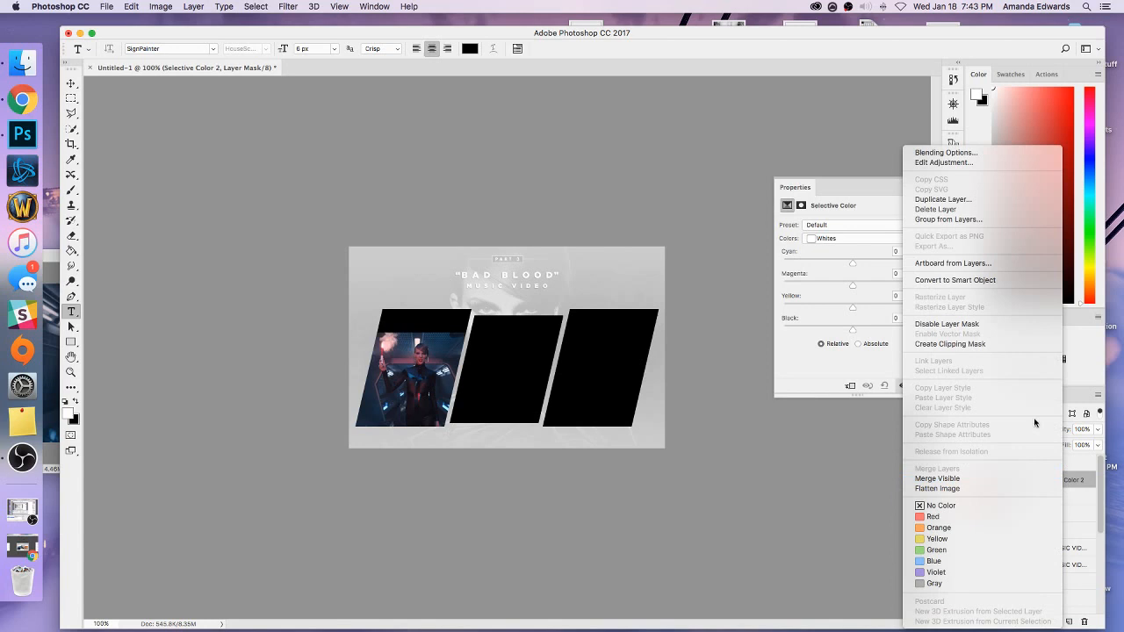
click(961, 347)
In the left panel's Selective Color adjustment, set Black to 32% for Whites and 3% for Blacks.
click(901, 319)
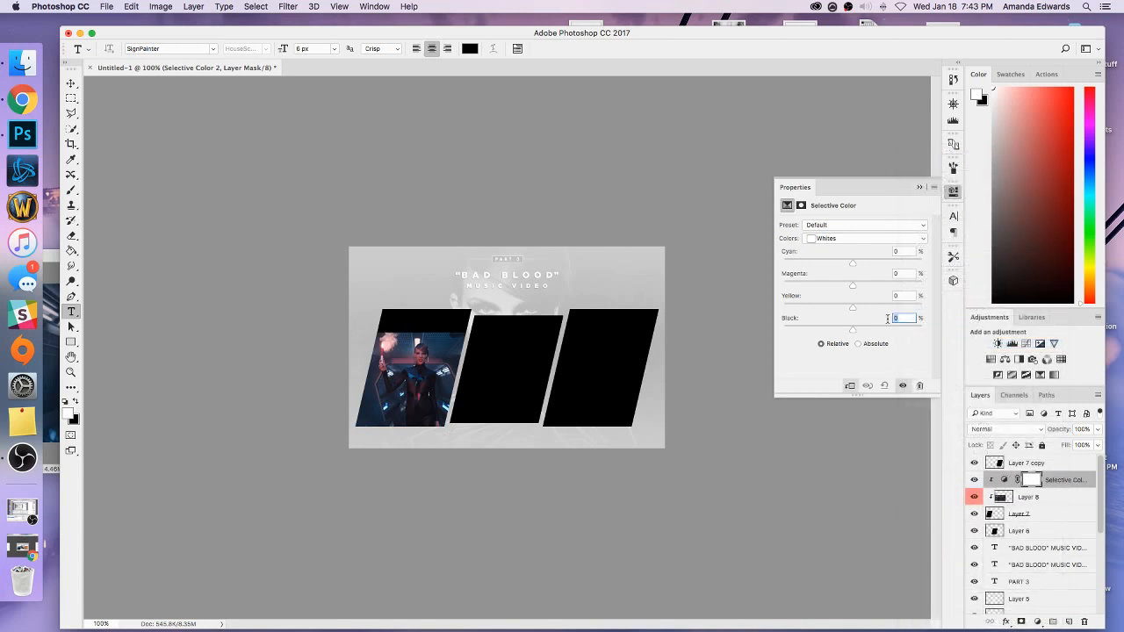
text(32)
click(843, 238)
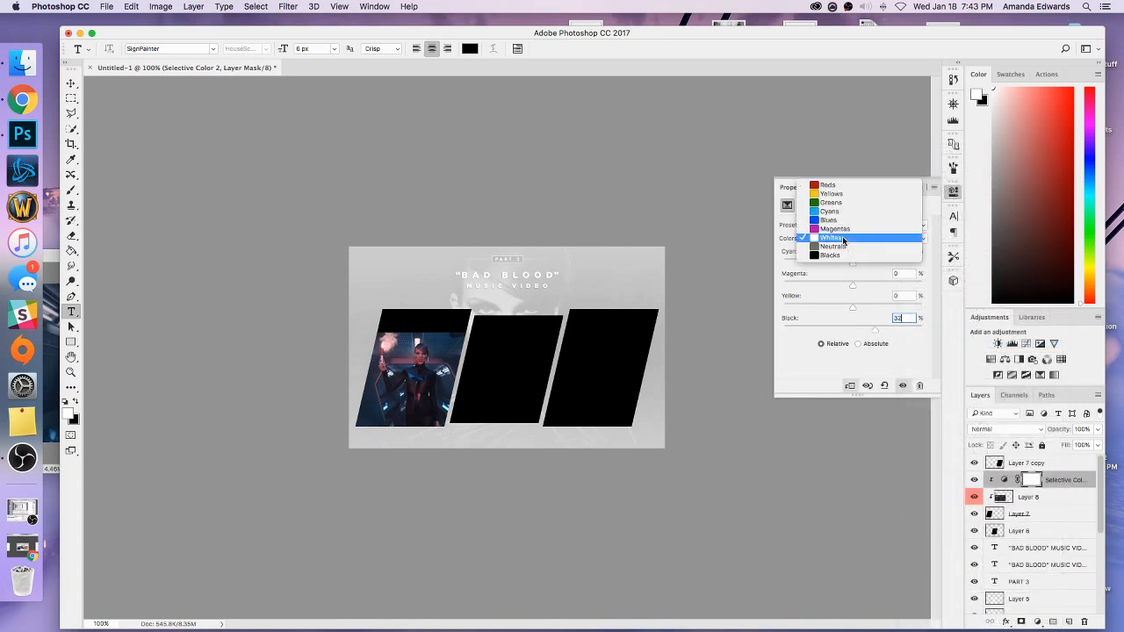
click(843, 255)
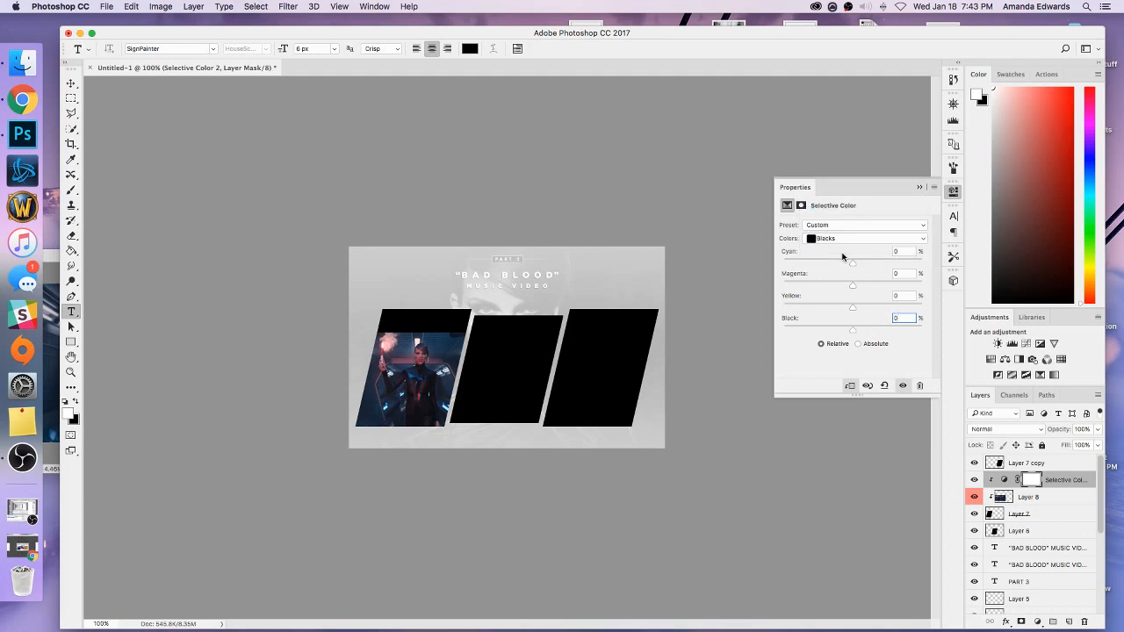
text(3)
click(920, 187)
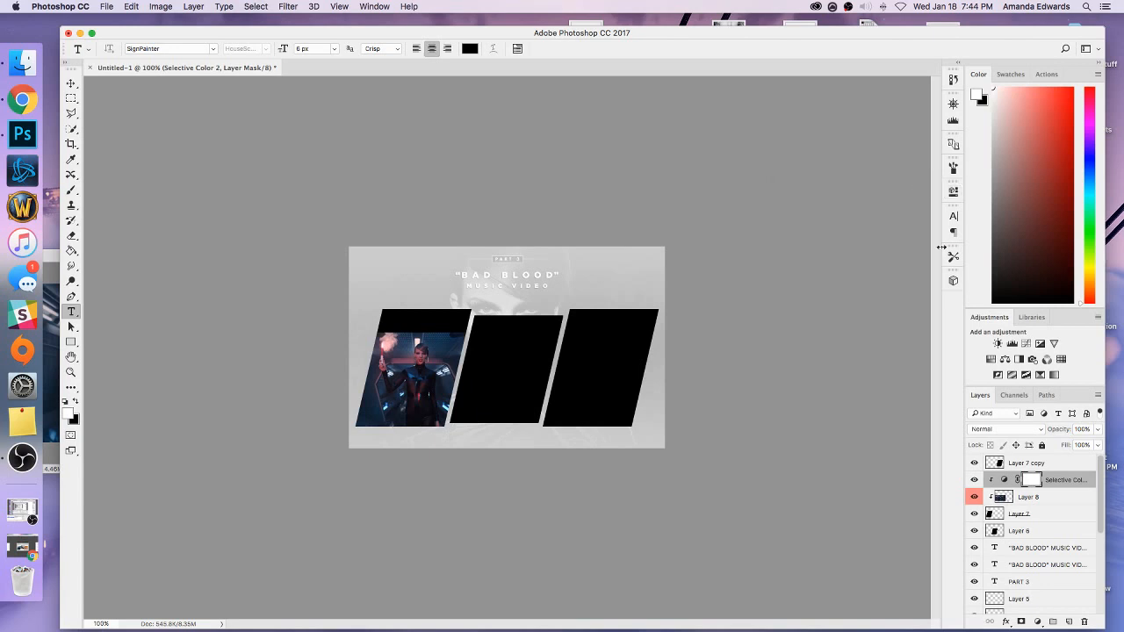
Add a Curves adjustment clipped to the left panel's image, with a curve point at input 143 and output 152.
click(1026, 343)
right_click(1060, 480)
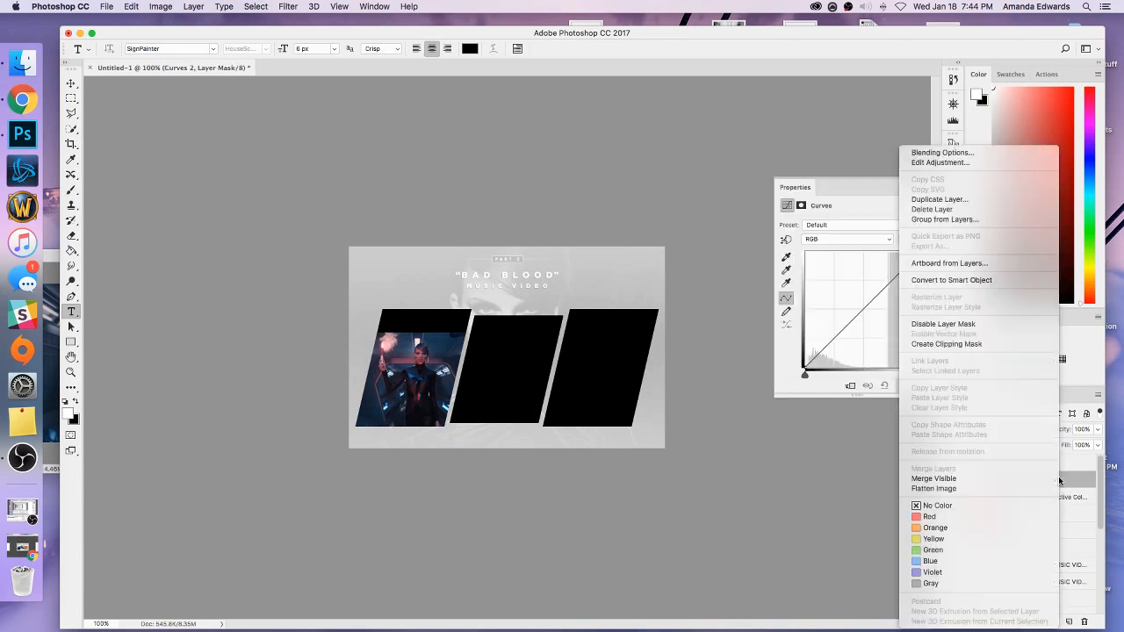
click(974, 349)
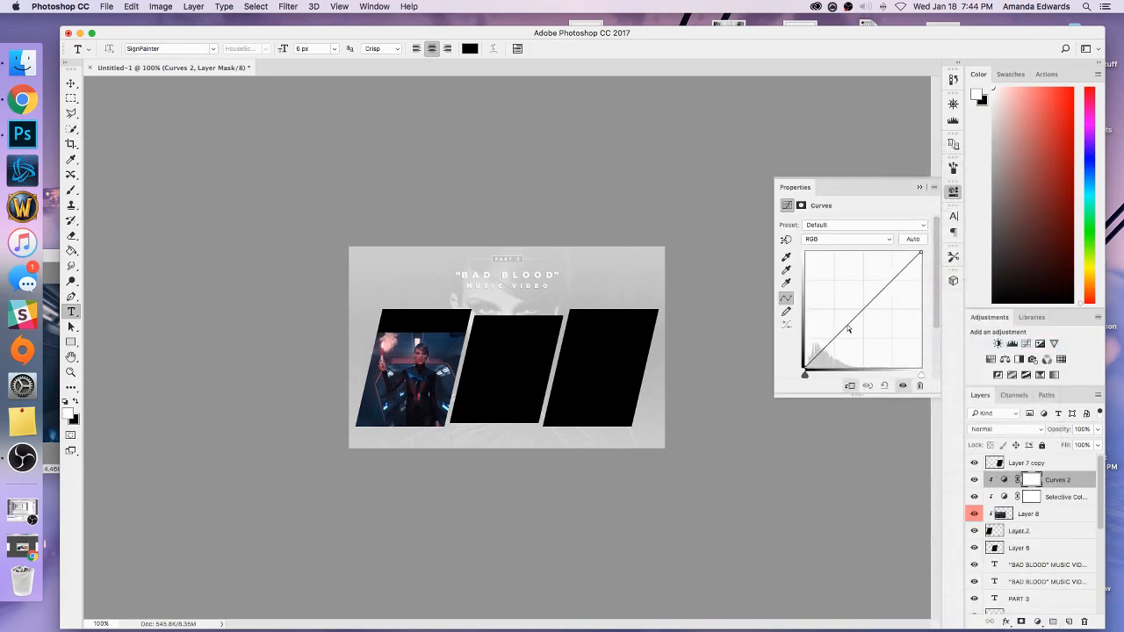
drag(848, 327, 845, 320)
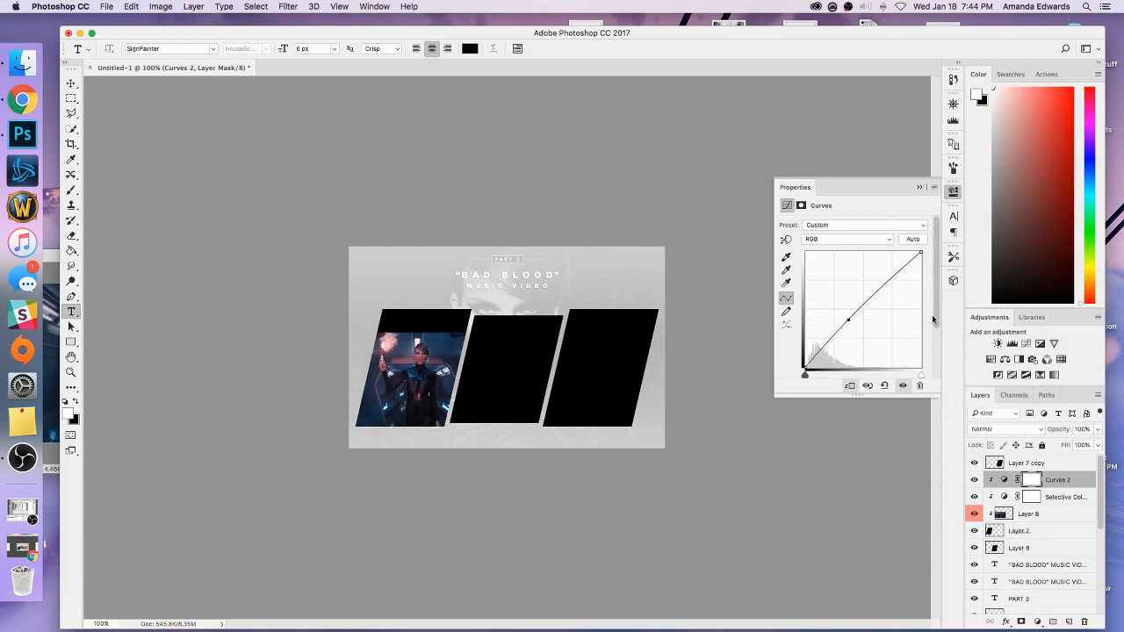
drag(936, 321, 934, 349)
click(826, 346)
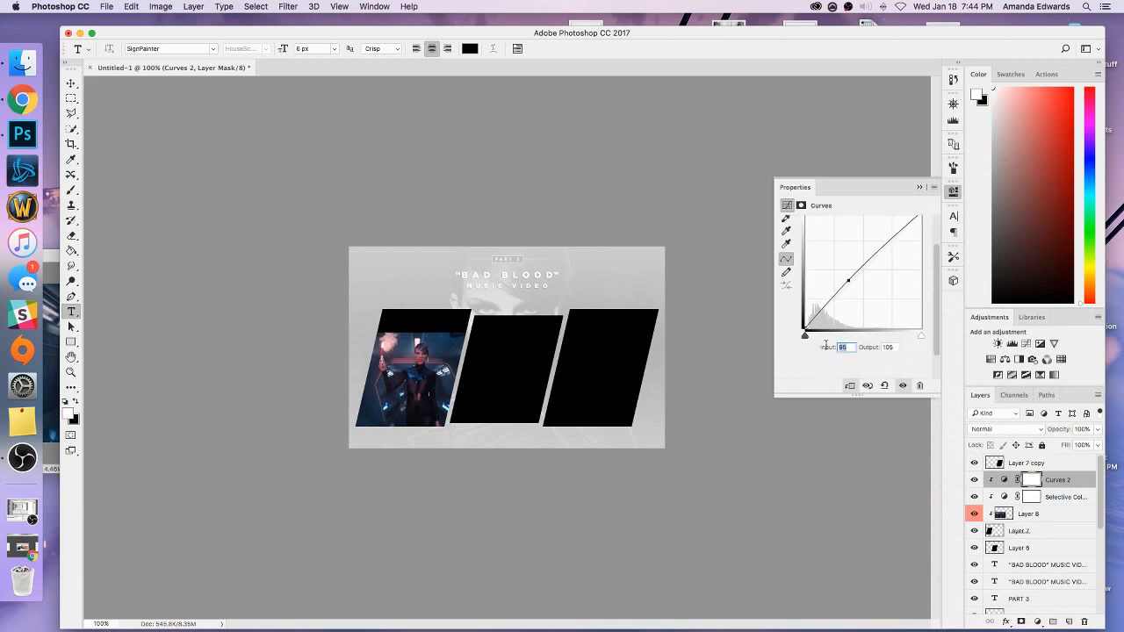
text(143)
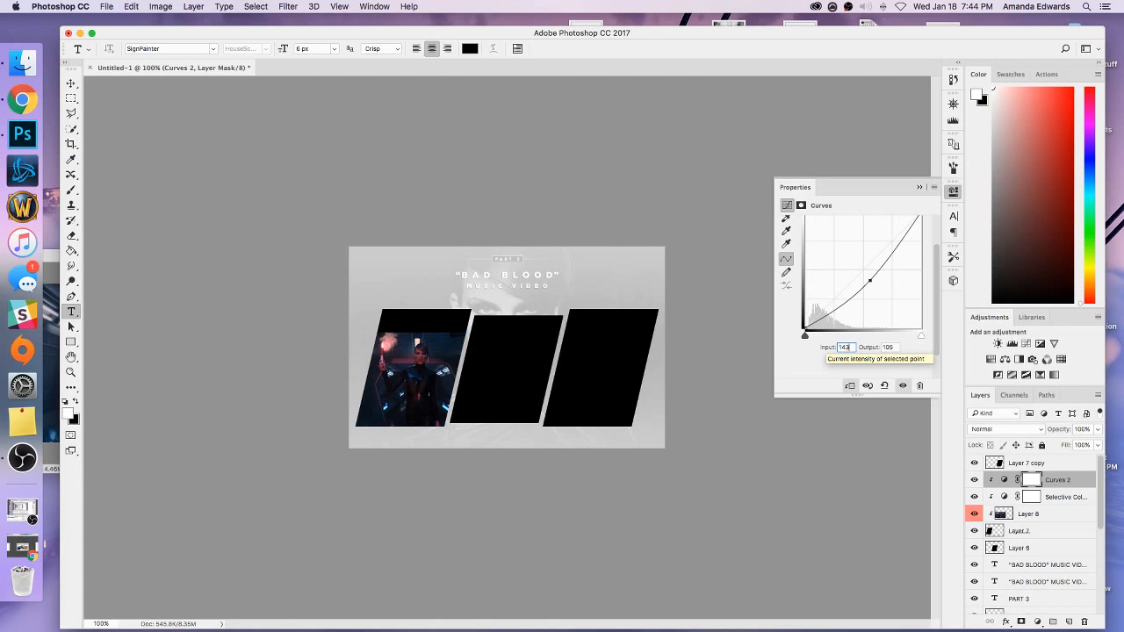
click(885, 347)
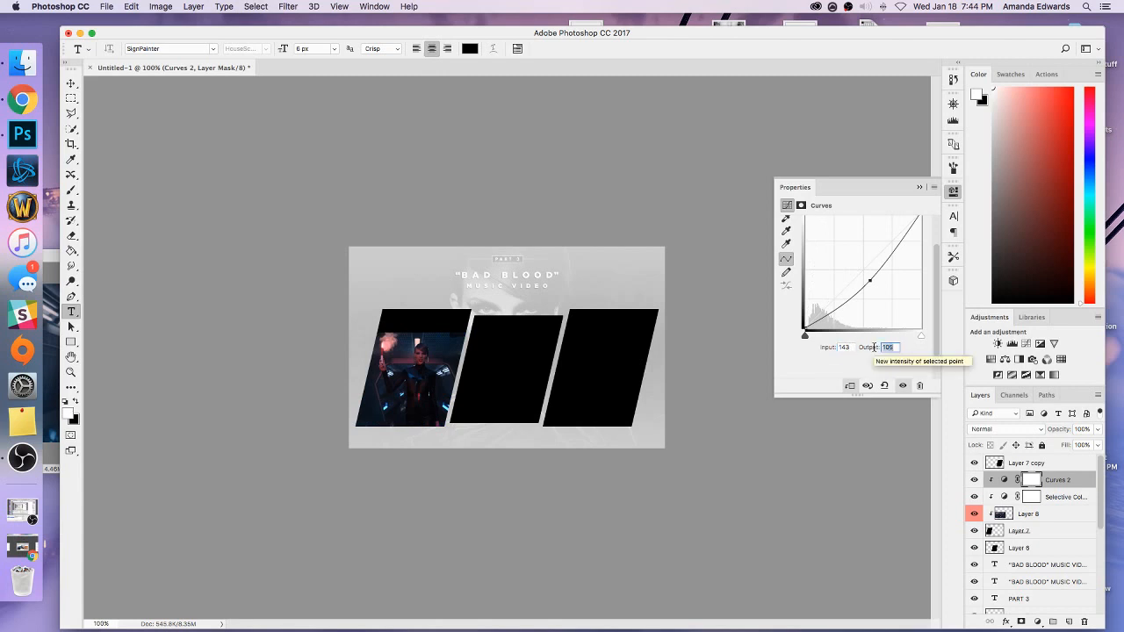
text(152)
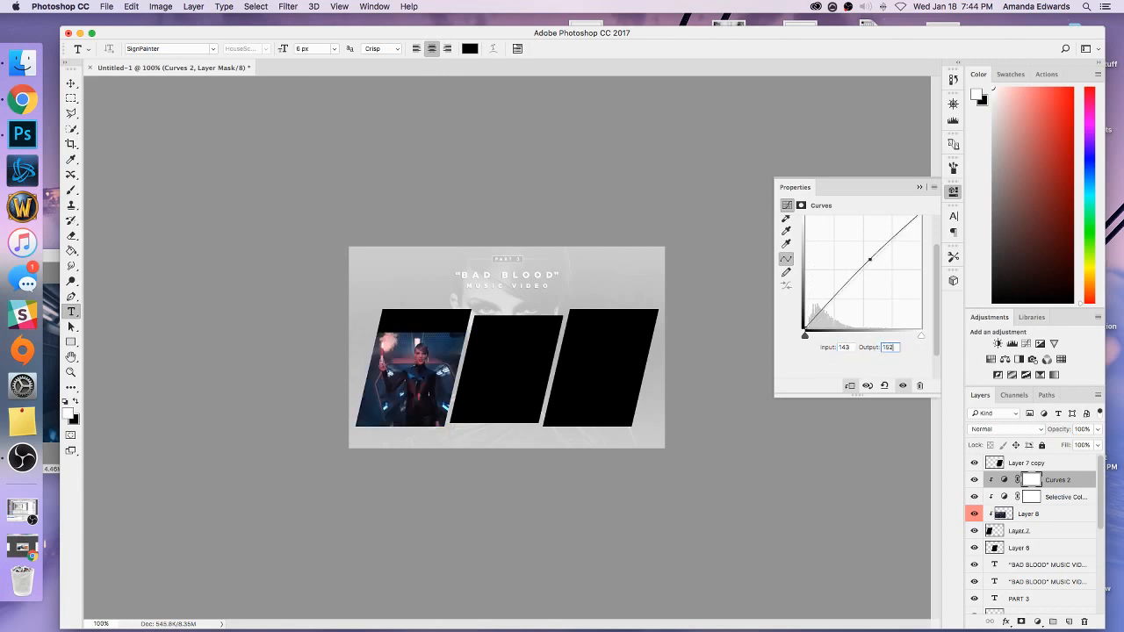
Add a second, higher point to the Curves 2 adjustment and set its input to 210.
drag(937, 265, 937, 246)
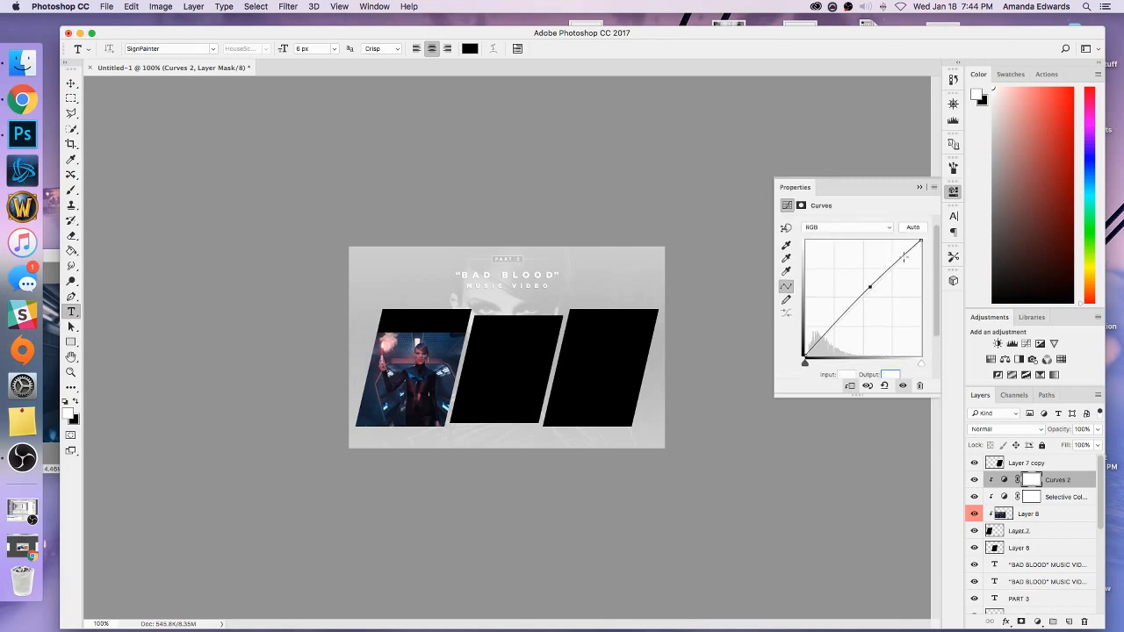
click(897, 263)
scroll(933, 275, down, 2)
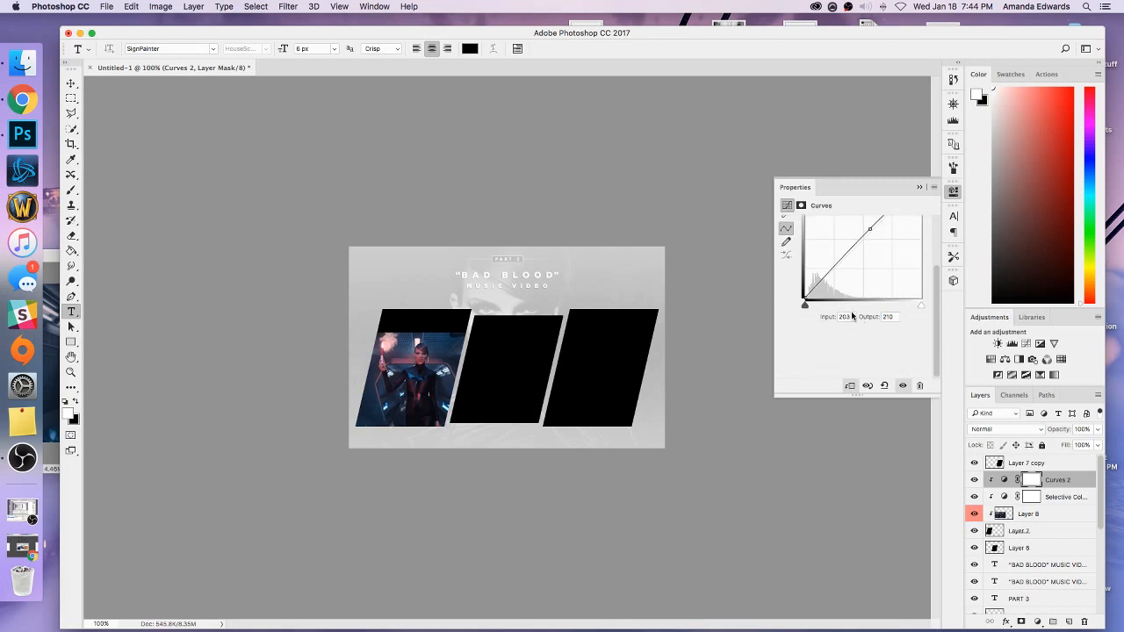
scroll(887, 282, up, 2)
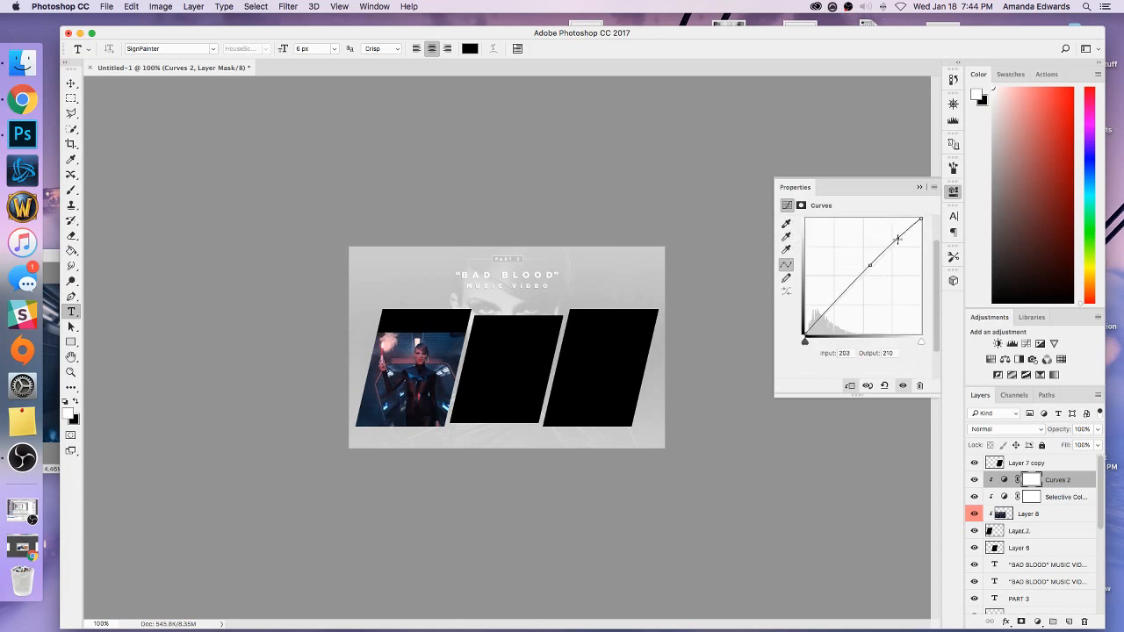
click(844, 354)
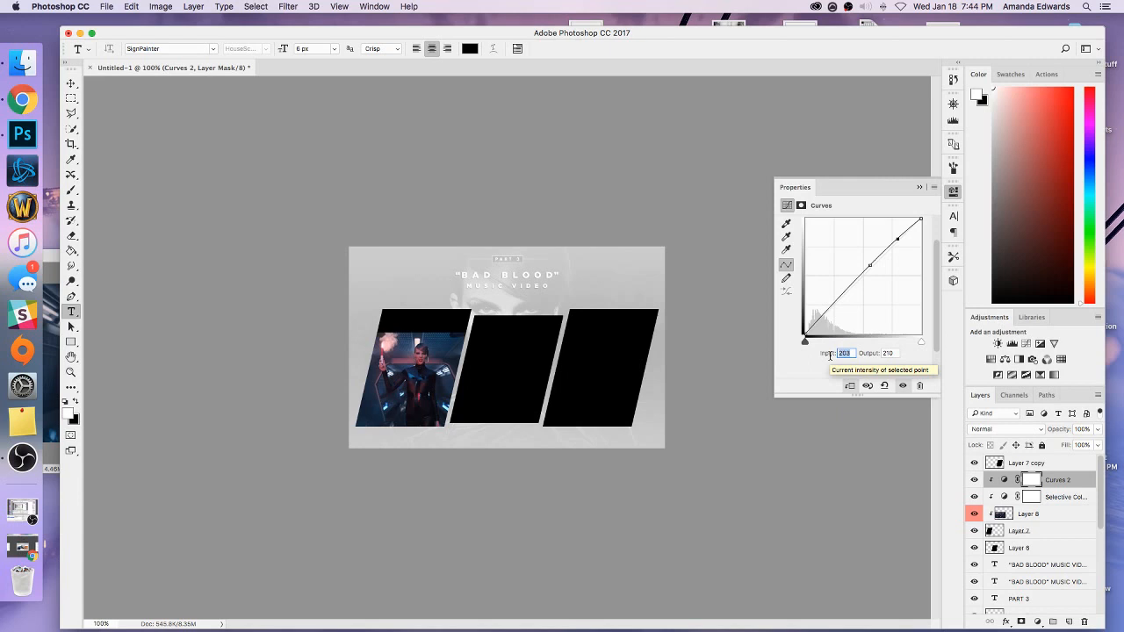
text(210)
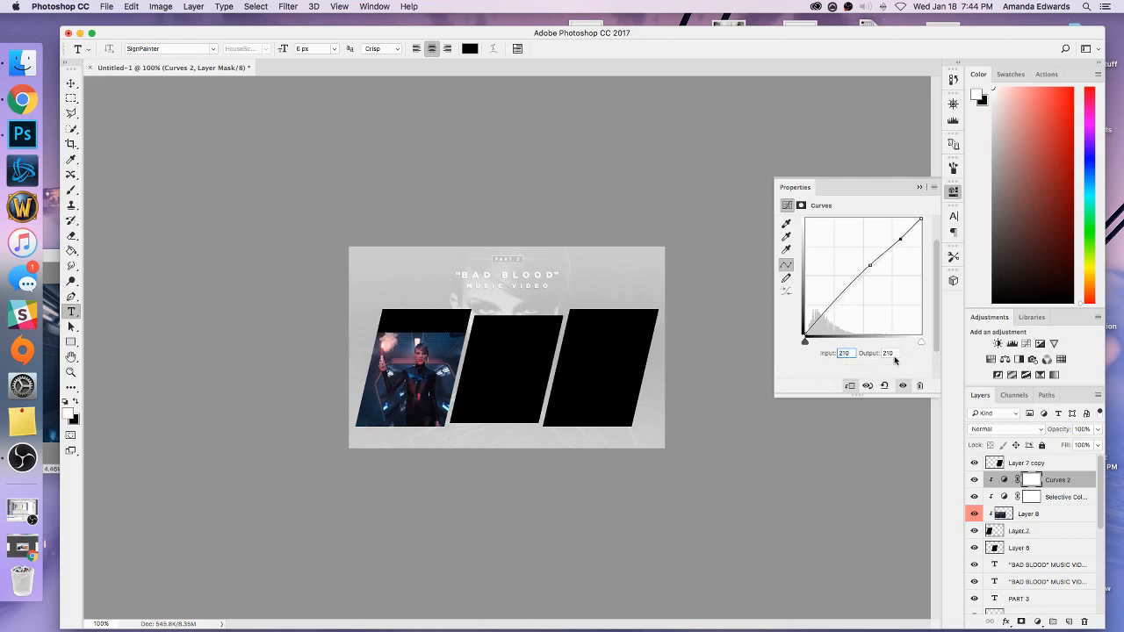
click(882, 353)
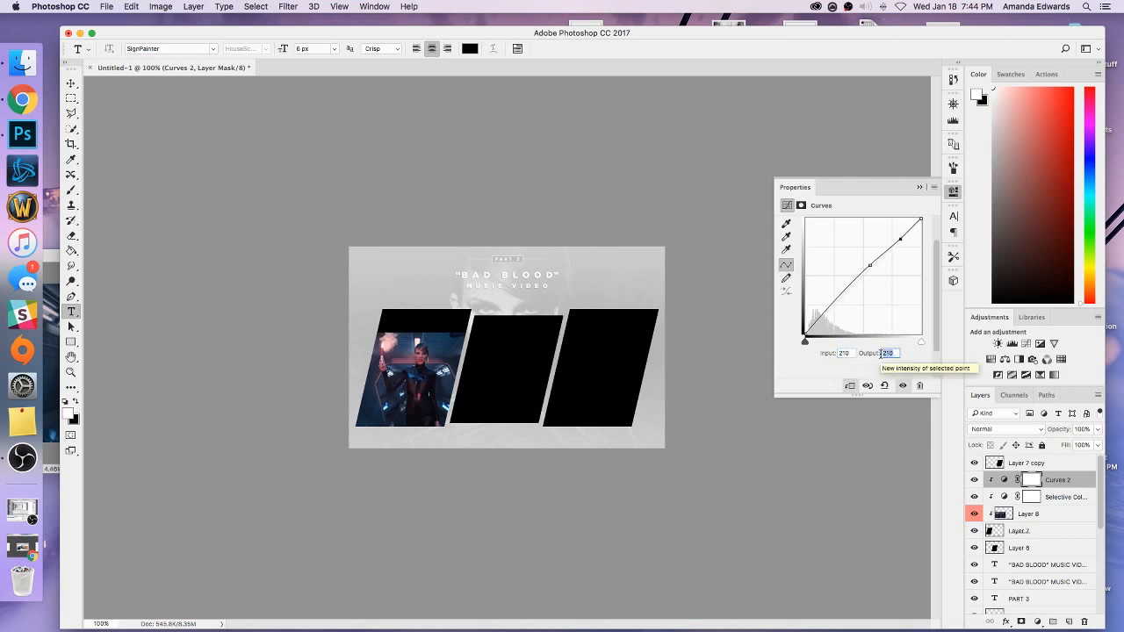
click(919, 187)
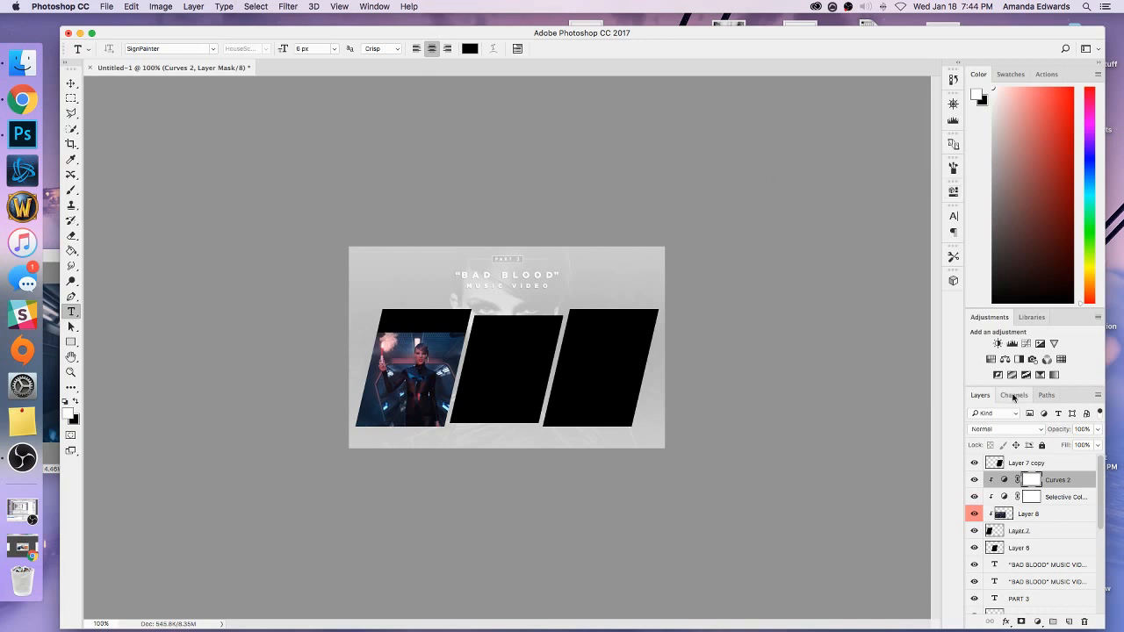
Add a Brightness/Contrast adjustment clipped to the left panel's image and set its brightness to 15.
click(998, 343)
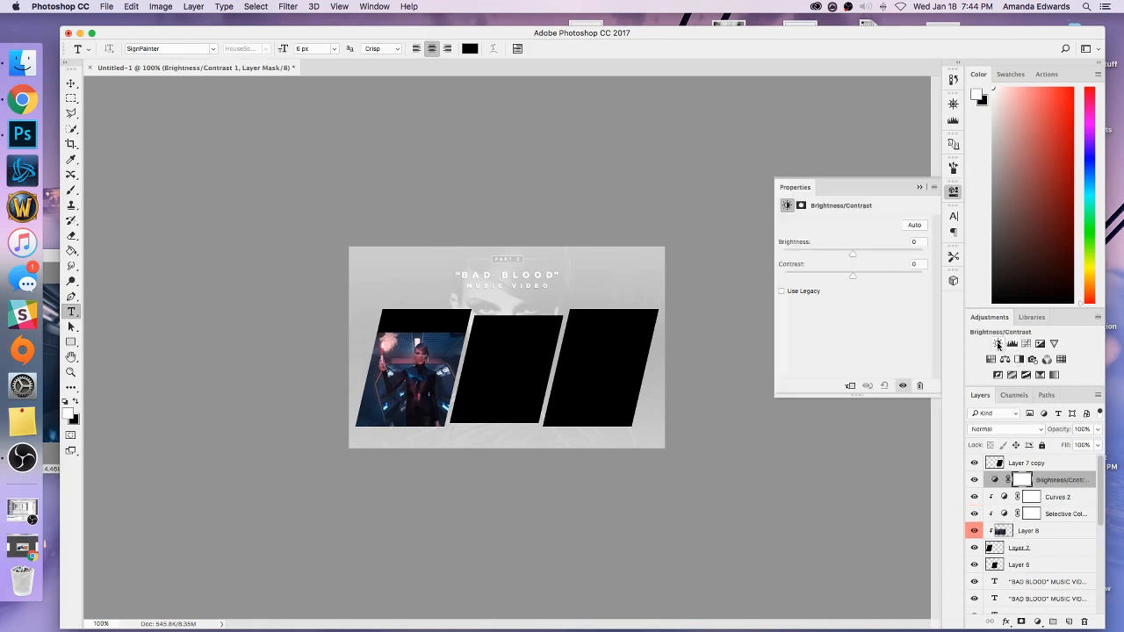
right_click(1062, 482)
click(981, 344)
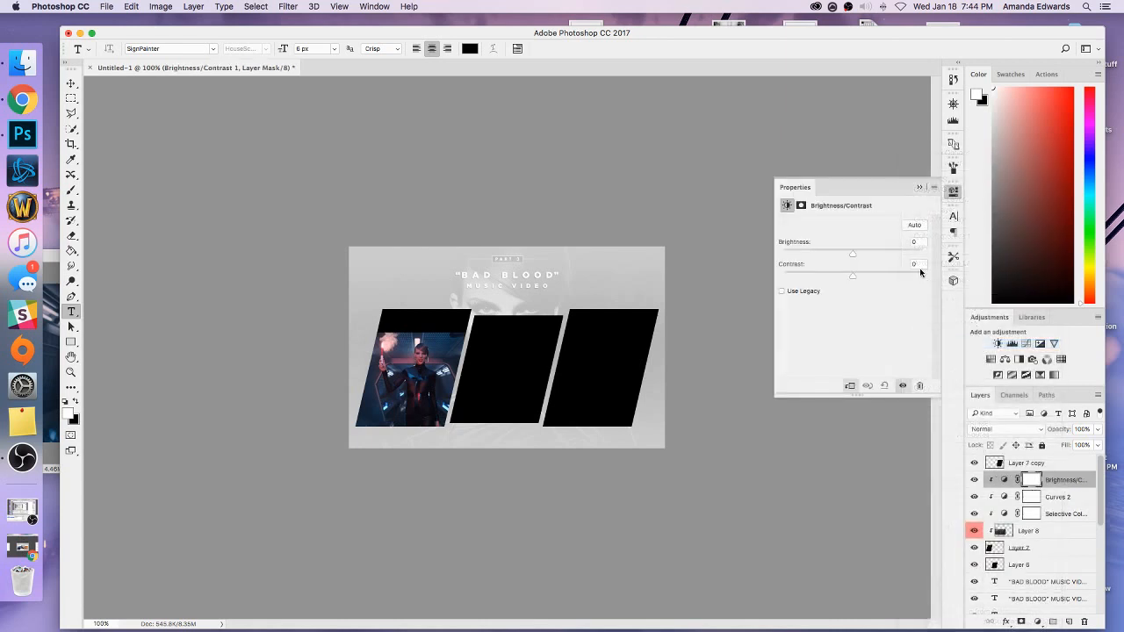
click(917, 242)
text(15)
click(899, 262)
click(918, 187)
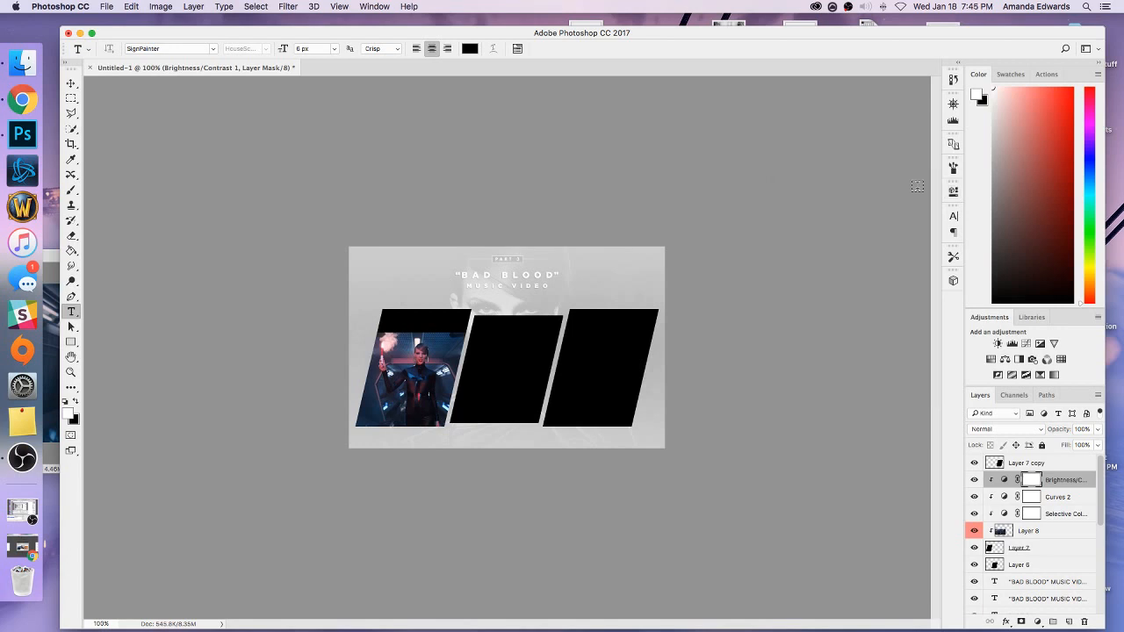
Add an Exposure adjustment clipped to the left panel's image, with exposure 0.22 and gamma correction 0.95.
click(1039, 344)
right_click(1058, 483)
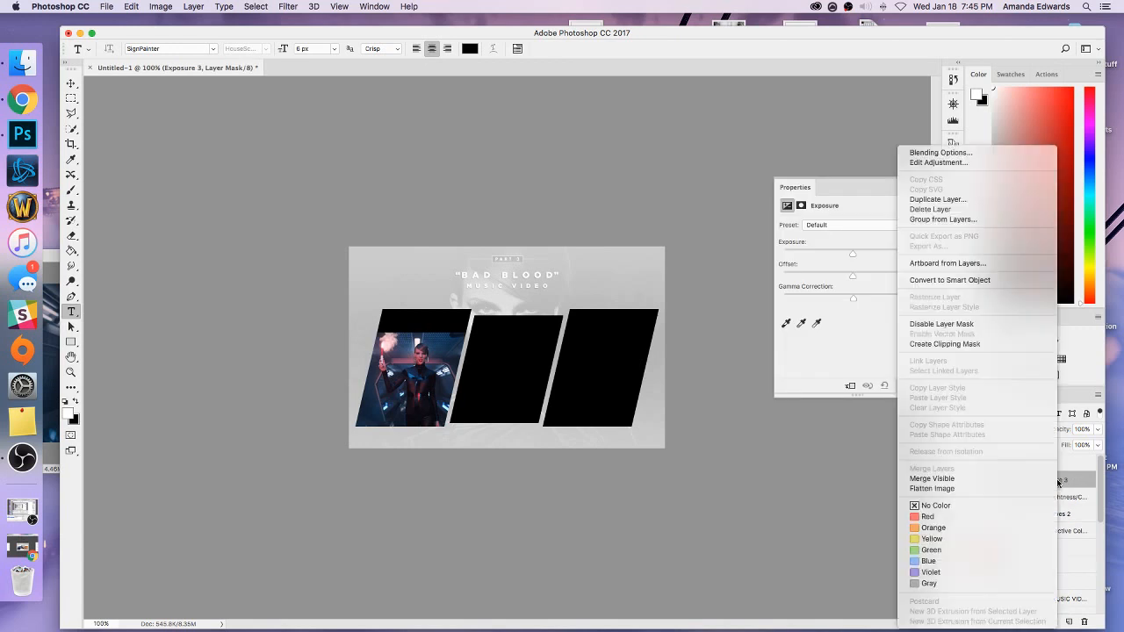
click(948, 348)
click(905, 242)
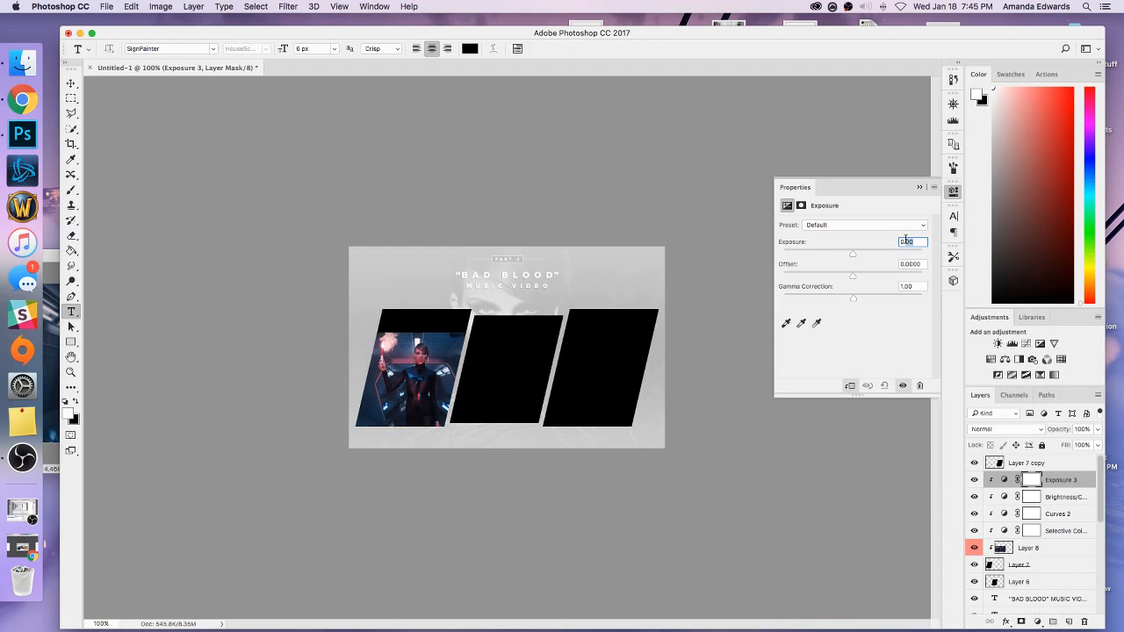
text(0.22)
click(914, 286)
key(BackSpace)
text(.95)
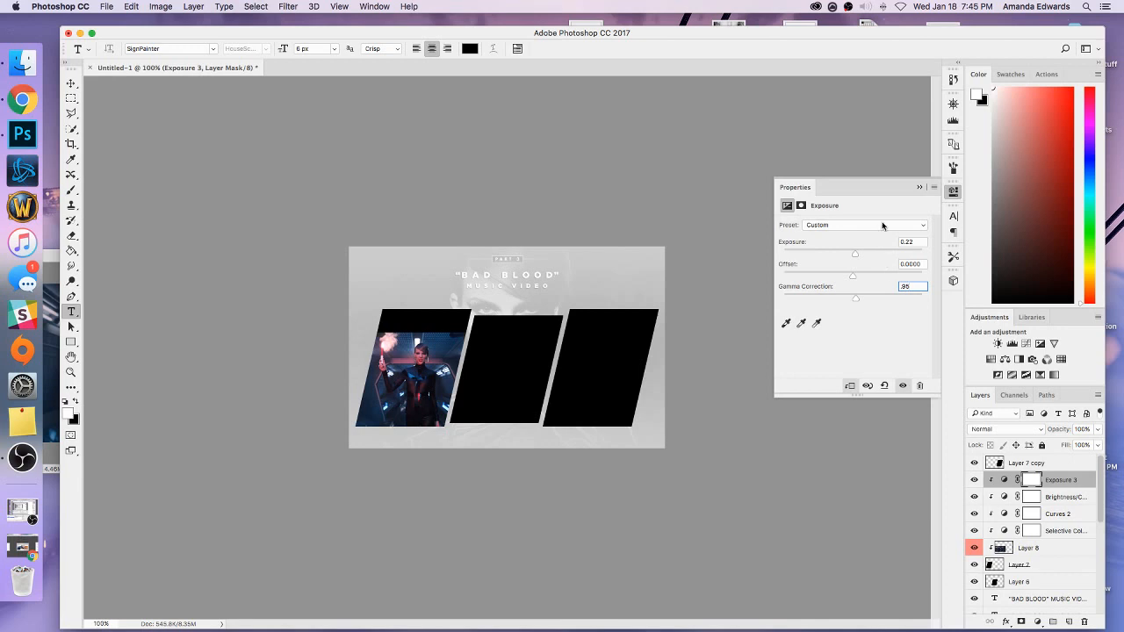
click(920, 187)
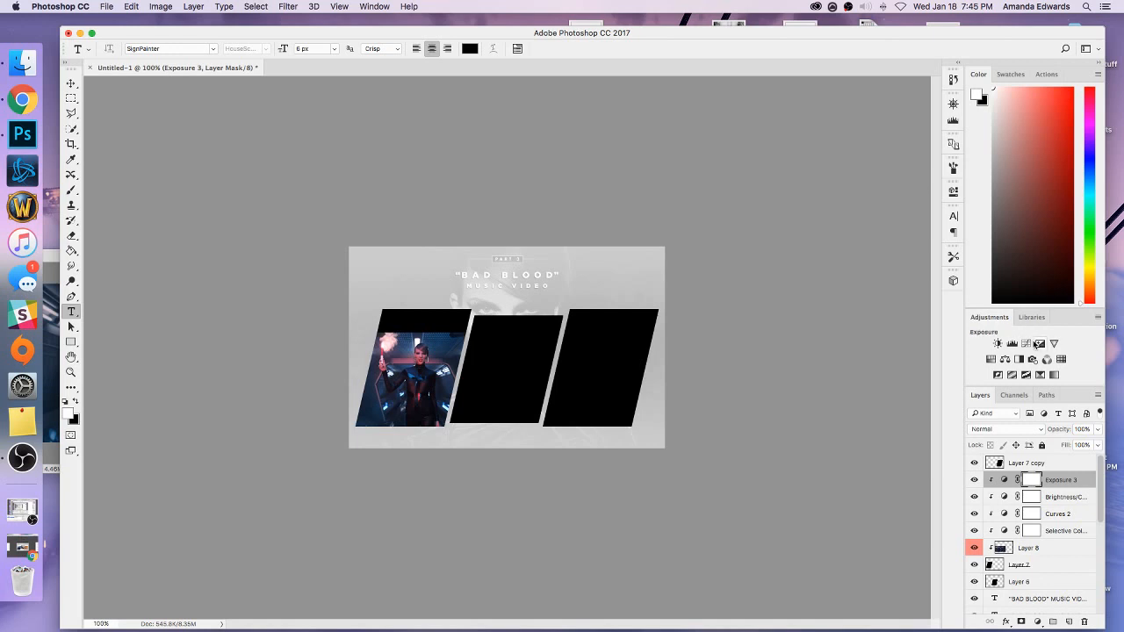
Add another Curves adjustment clipped to the left panel's image, with a curve point at input 96 and output 140.
click(1026, 343)
right_click(1060, 488)
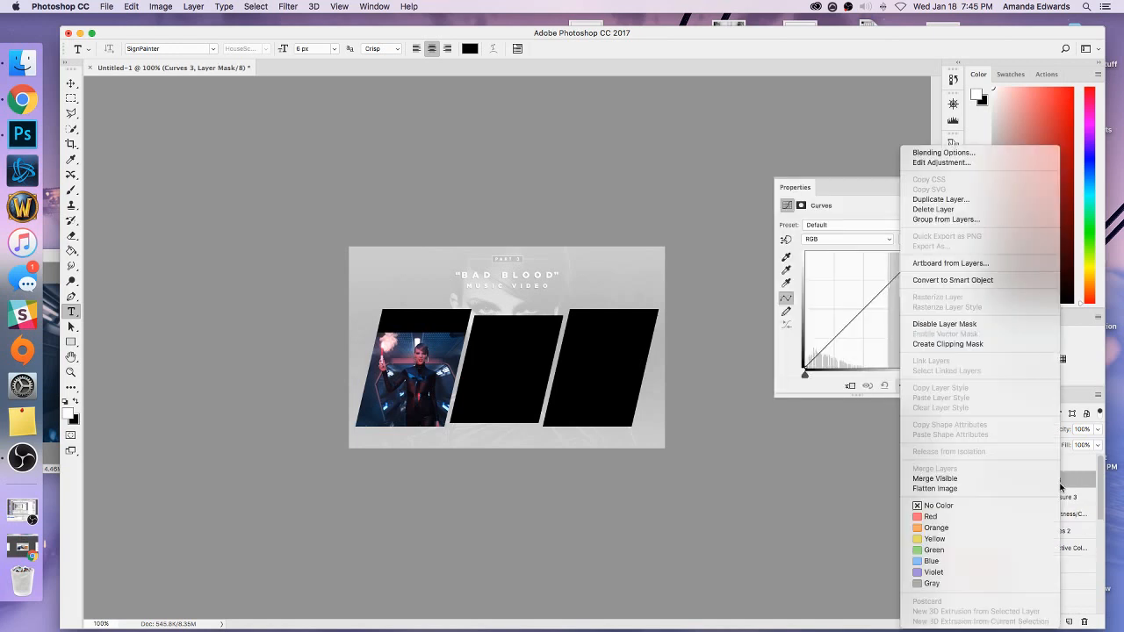
click(963, 346)
drag(851, 324, 848, 315)
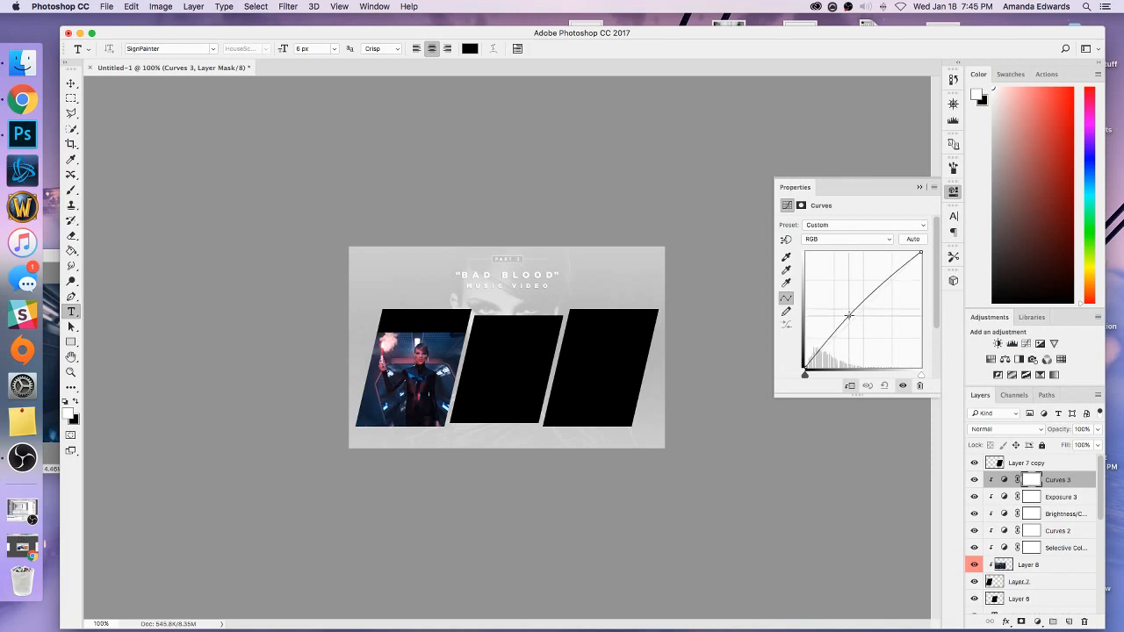
drag(936, 318, 938, 345)
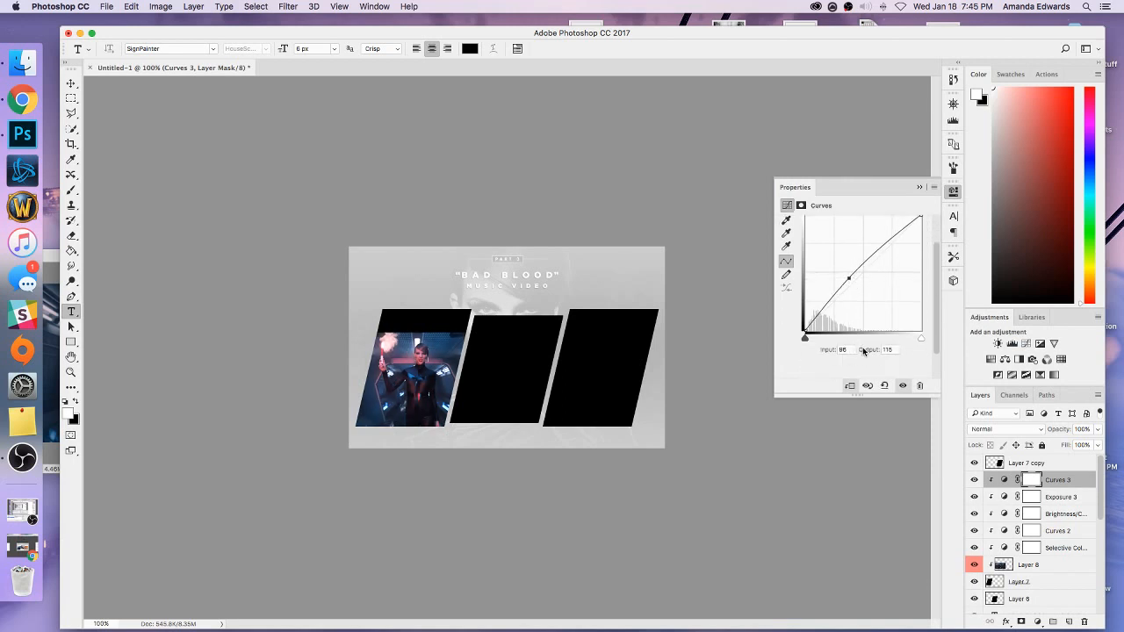
drag(848, 350, 831, 349)
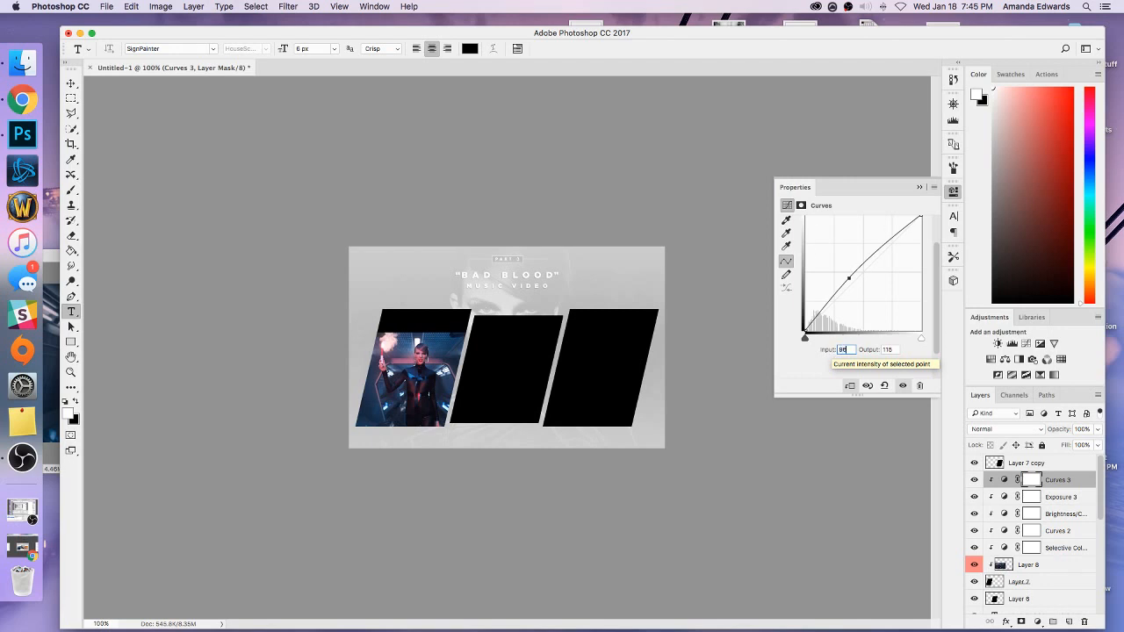
click(868, 349)
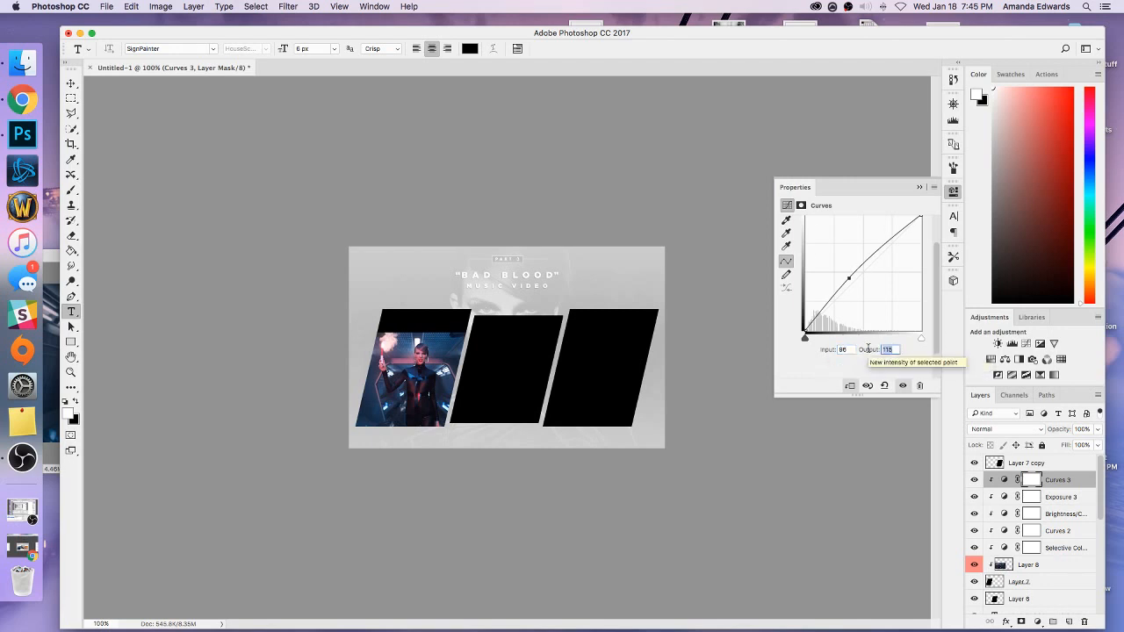
text(140)
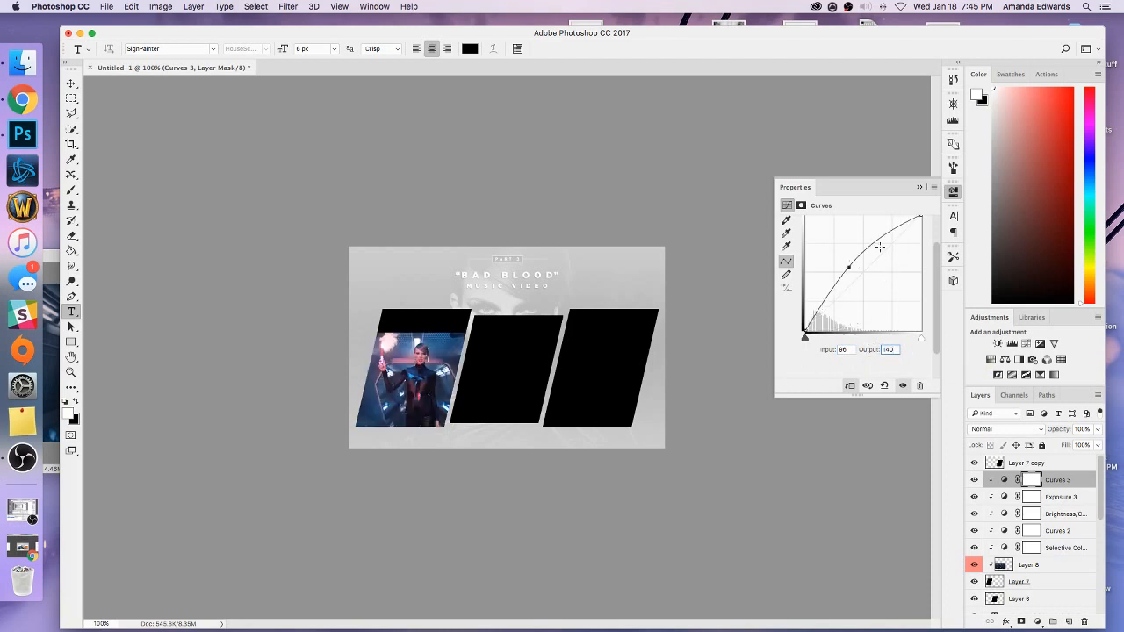
Add a second, higher point to the Curves 3 adjustment with input 163 and output 205.
click(877, 238)
click(852, 347)
click(877, 238)
click(841, 350)
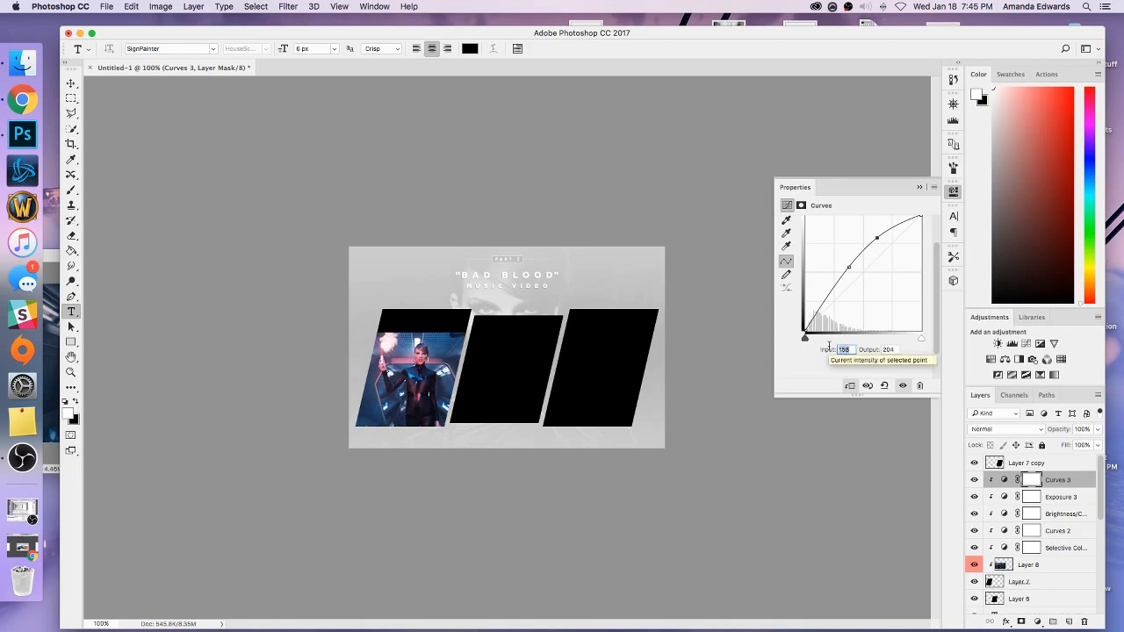
text(163)
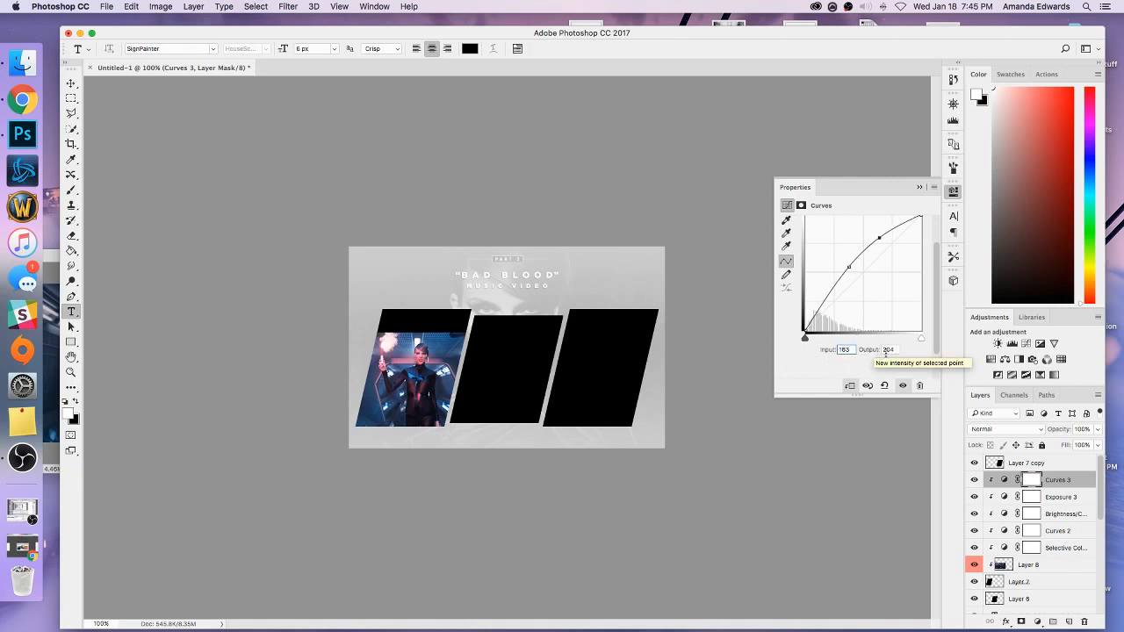
click(884, 350)
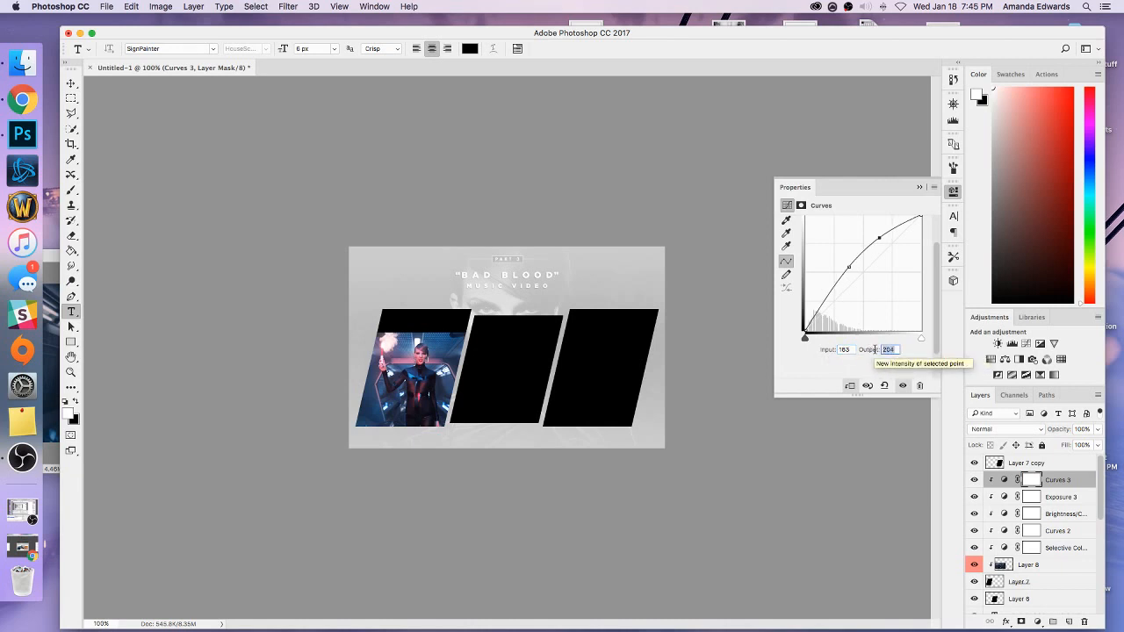
text(205)
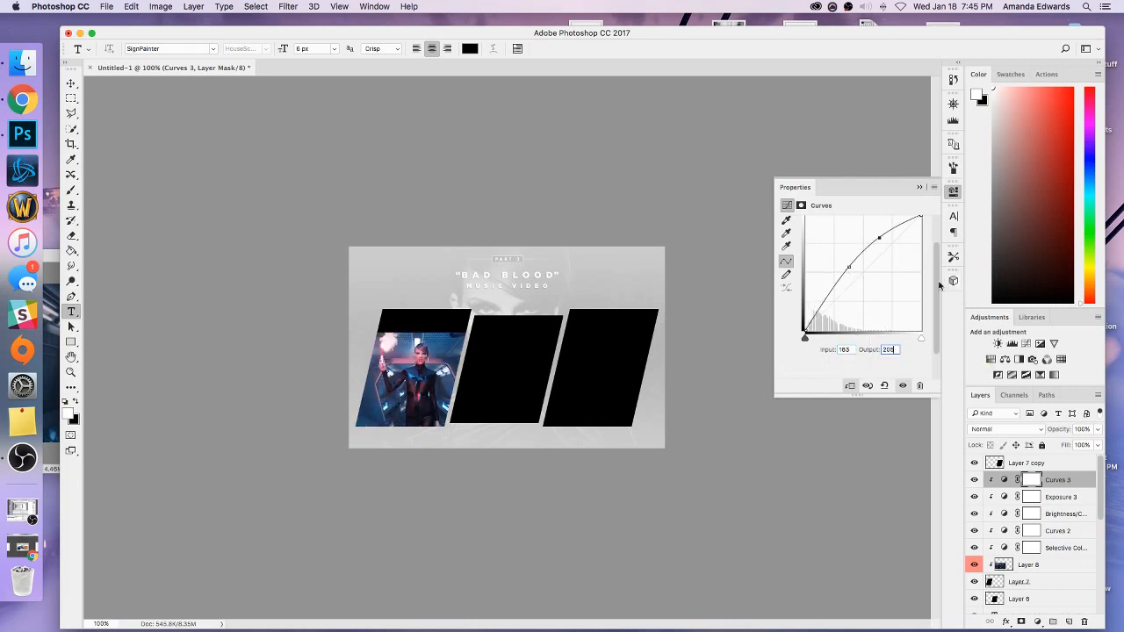
Add a third, uppermost point to the Curves 3 adjustment with input 211 and output 232.
drag(941, 284, 941, 258)
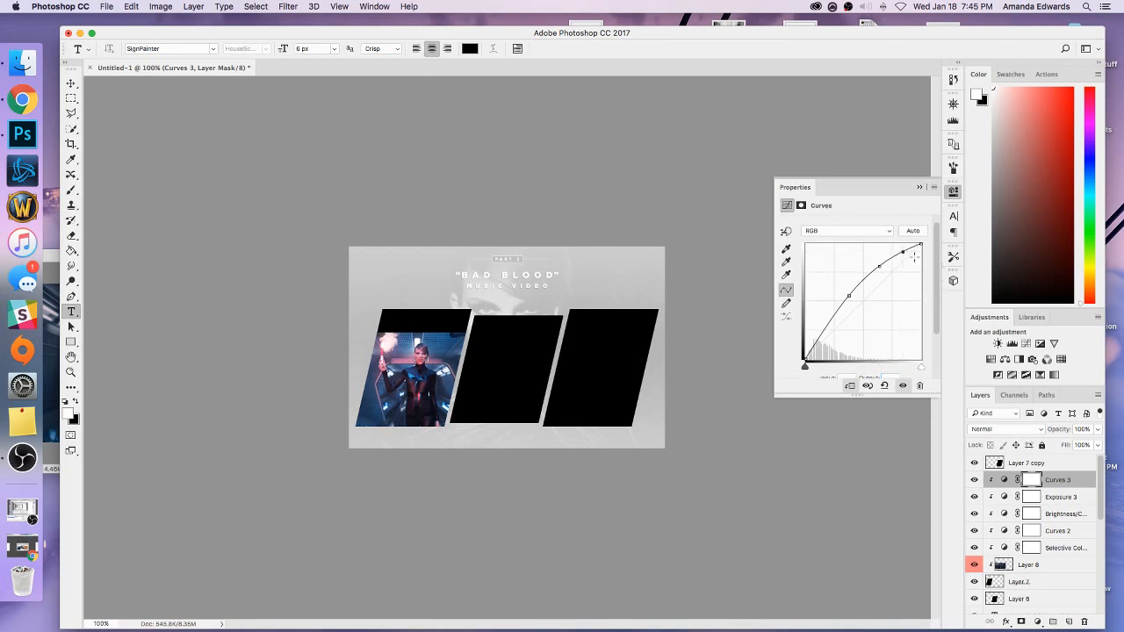
scroll(936, 283, down, 3)
drag(851, 320, 820, 319)
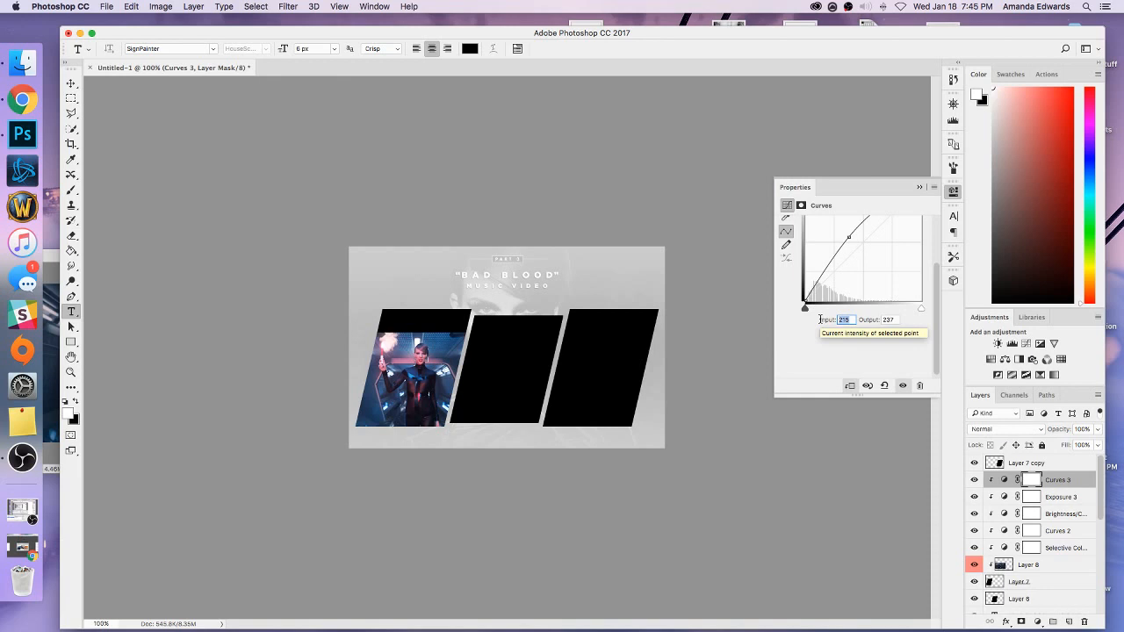
text(2)
drag(895, 319, 872, 320)
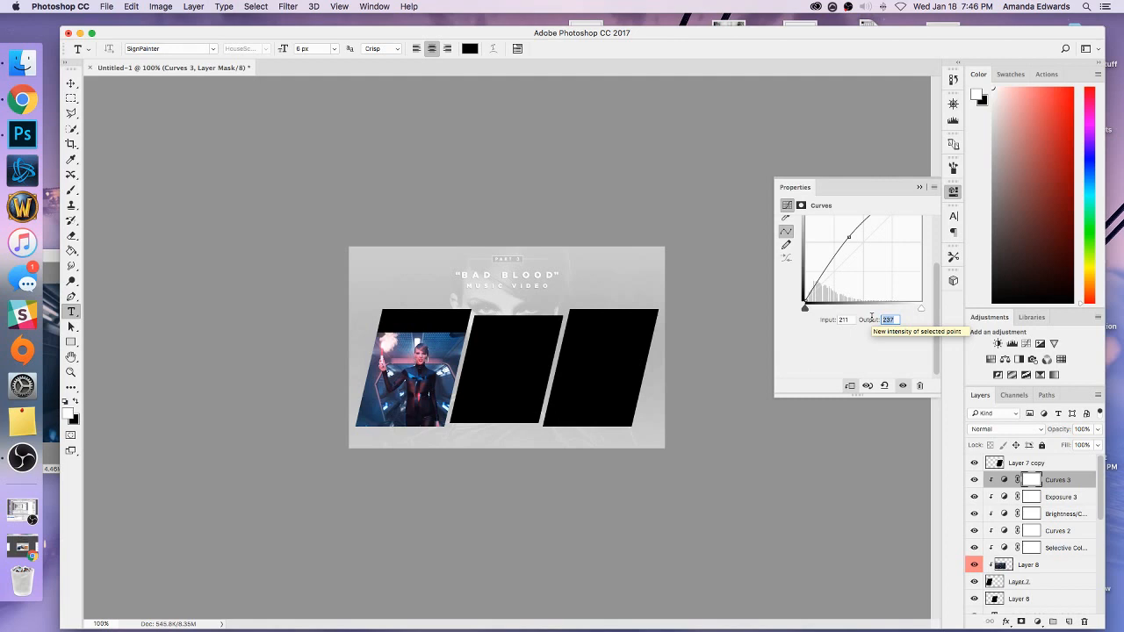
text(232)
click(920, 187)
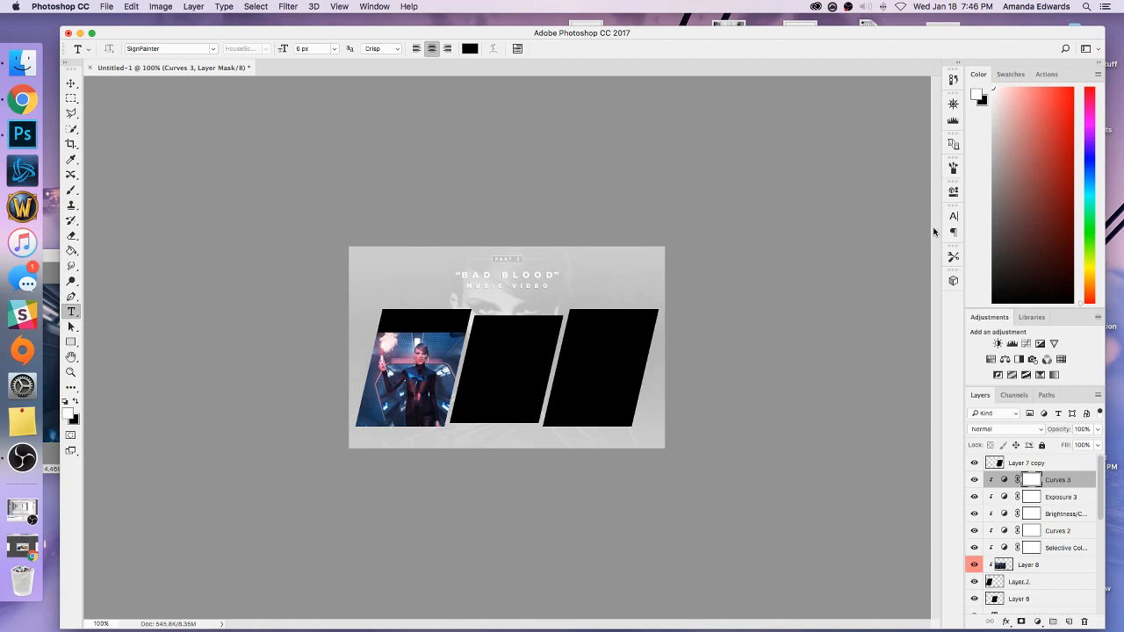
Try Smart Sharpen on the left panel's image (Layer 8) with amount 100% and radius 0.3 px.
click(1009, 567)
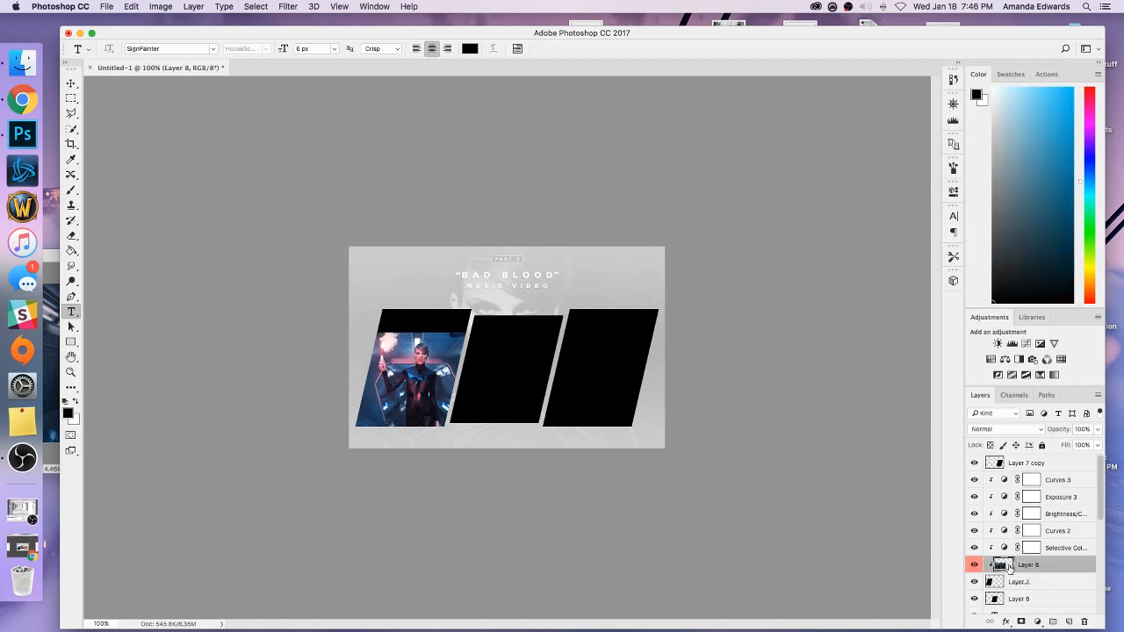
click(288, 6)
mouse_move(308, 218)
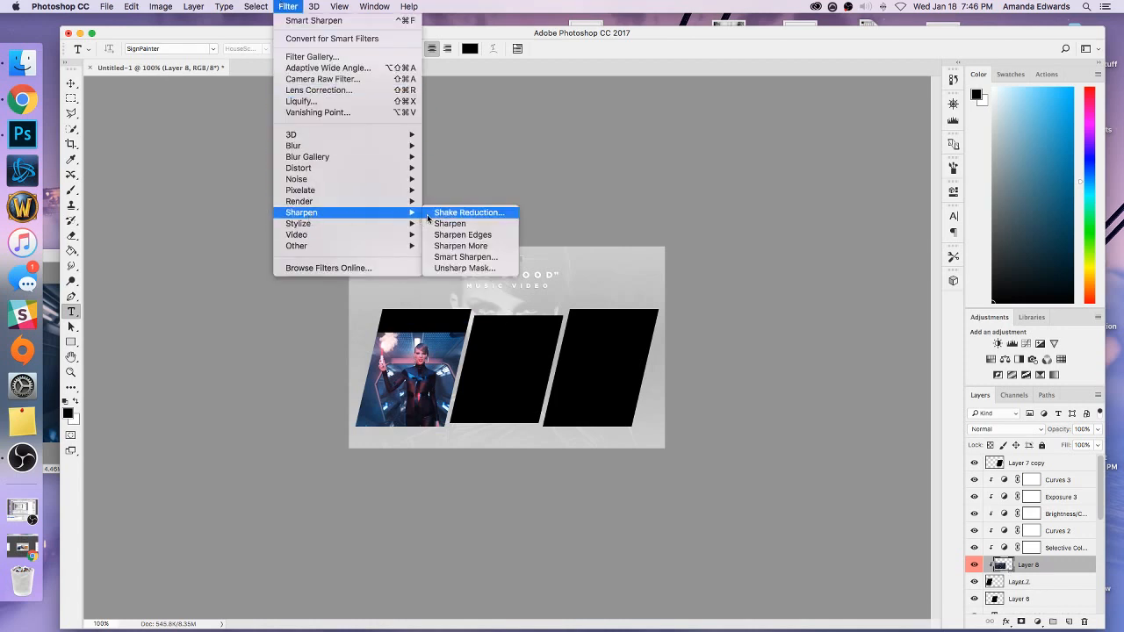
click(439, 257)
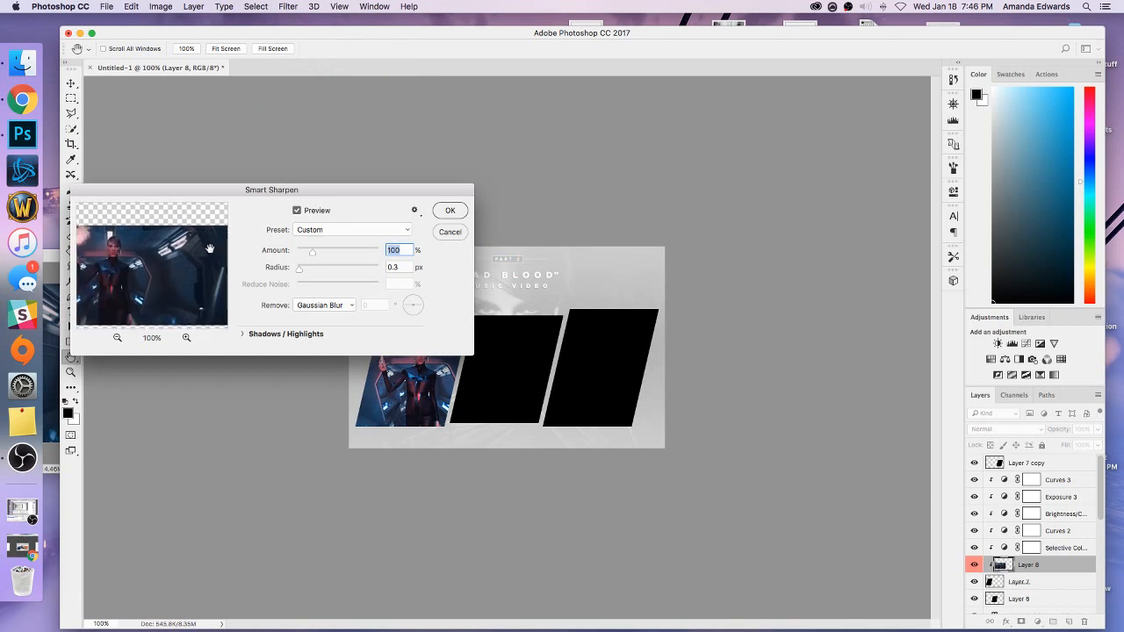
click(444, 211)
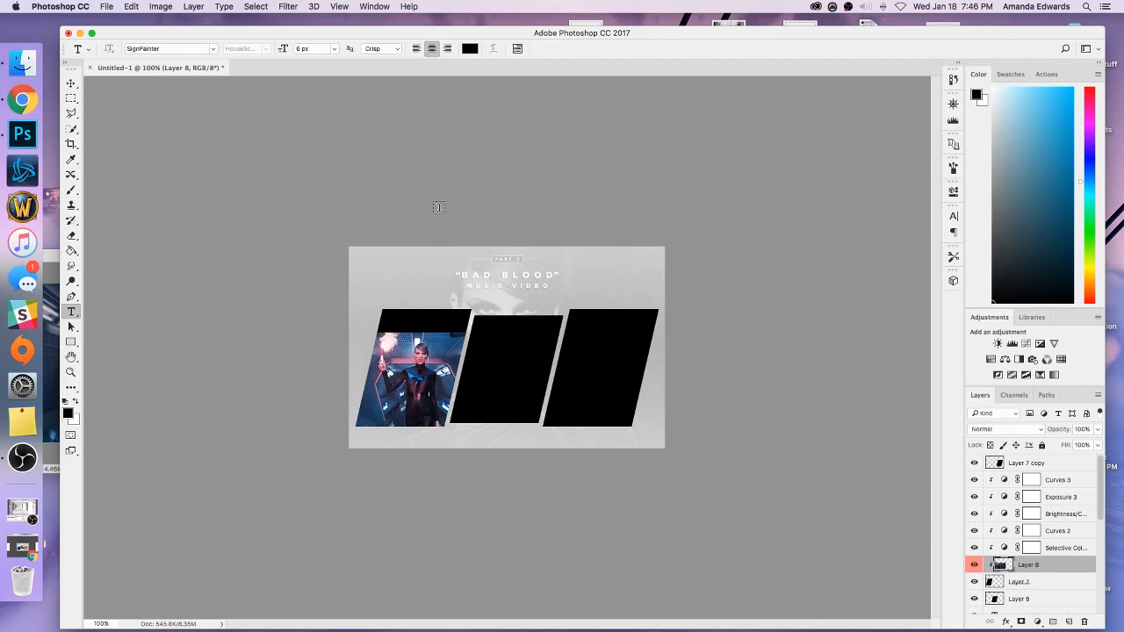
key(z)
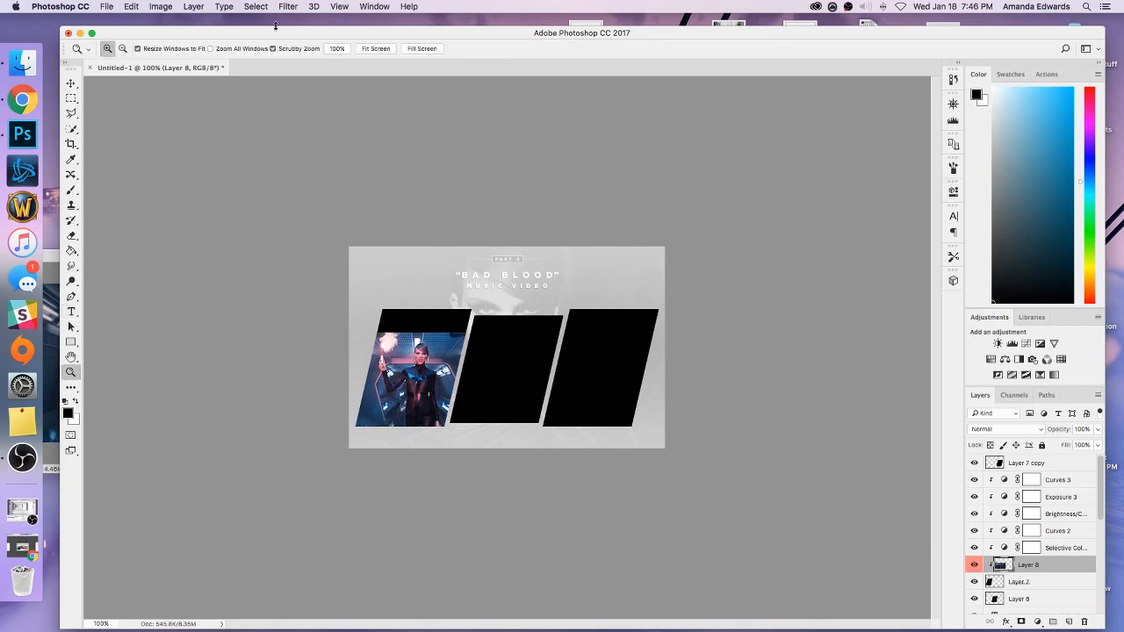
click(130, 6)
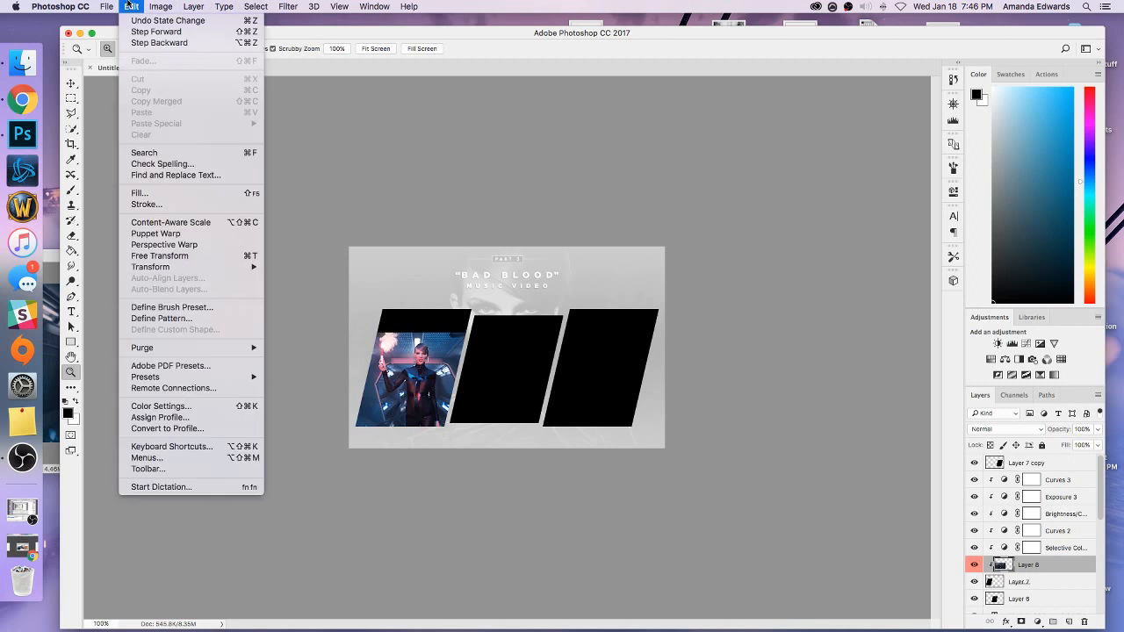
click(289, 35)
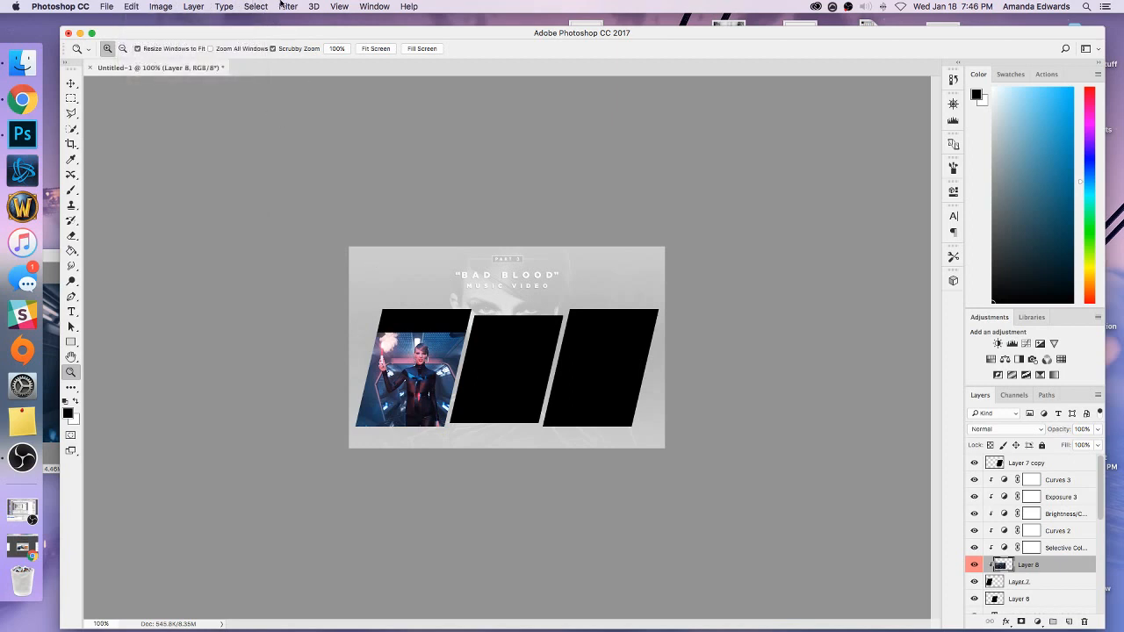
Apply Smart Sharpen to Layer 8 with amount 75%, radius 0.3 px and Gaussian Blur removal.
click(282, 7)
mouse_move(319, 215)
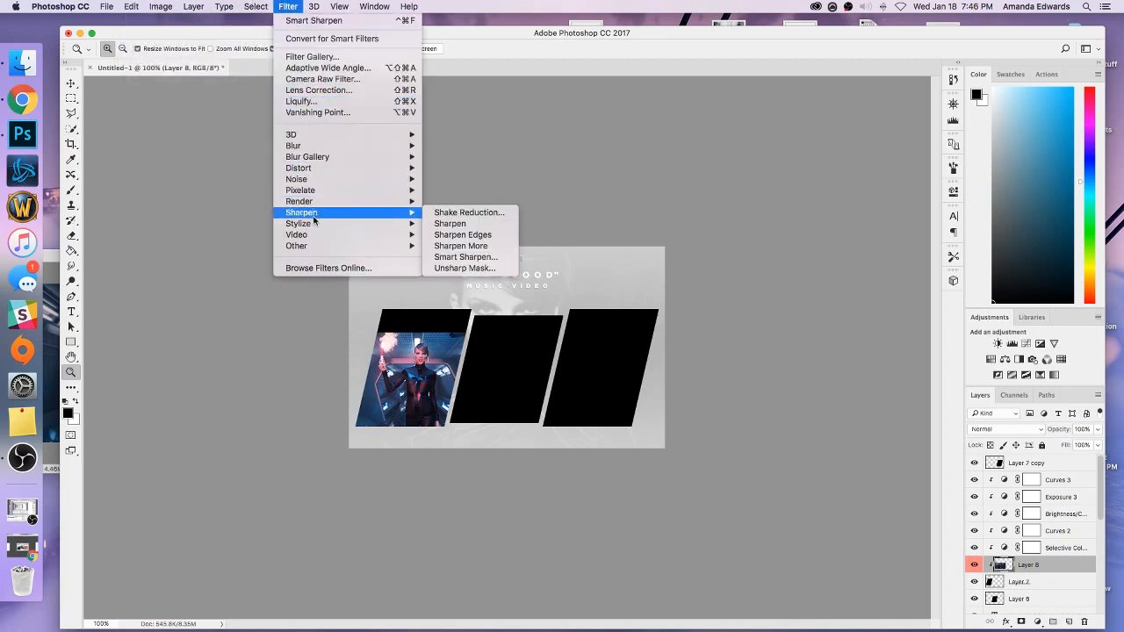
click(437, 257)
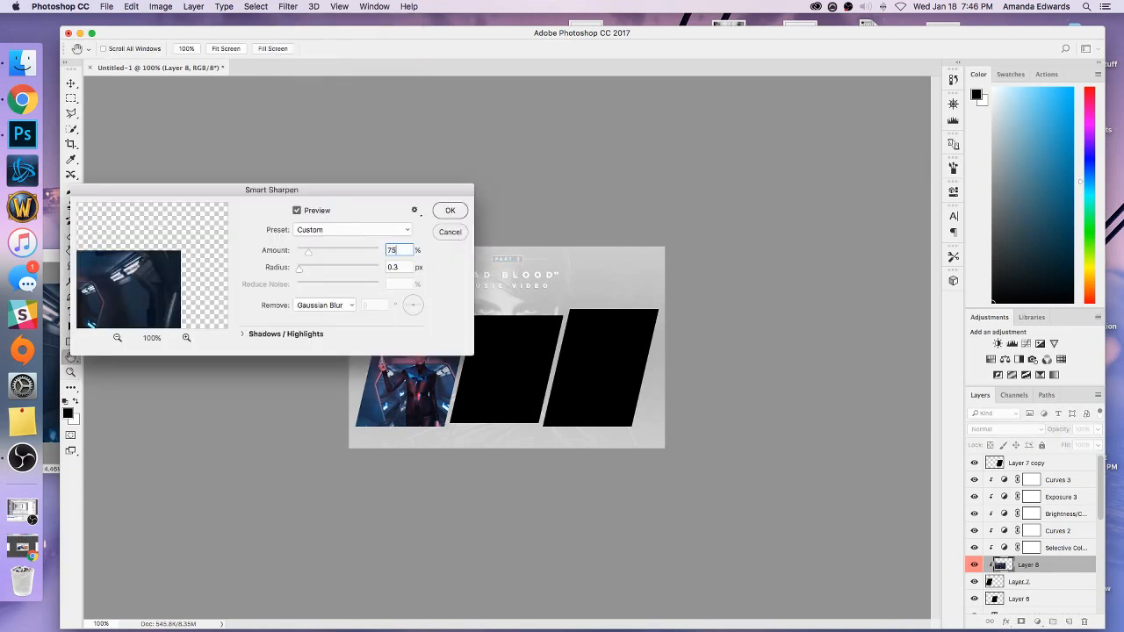
click(443, 211)
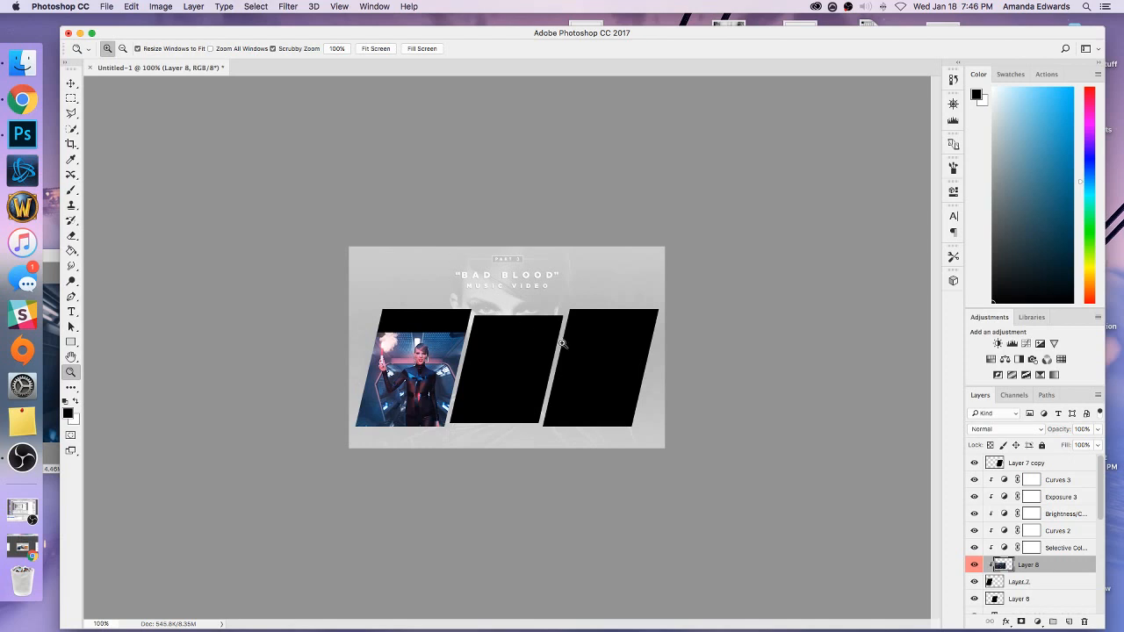
Add a new layer above Curves 3 clipped to the left panel, and hide the five adjustment layers beneath it.
click(1057, 481)
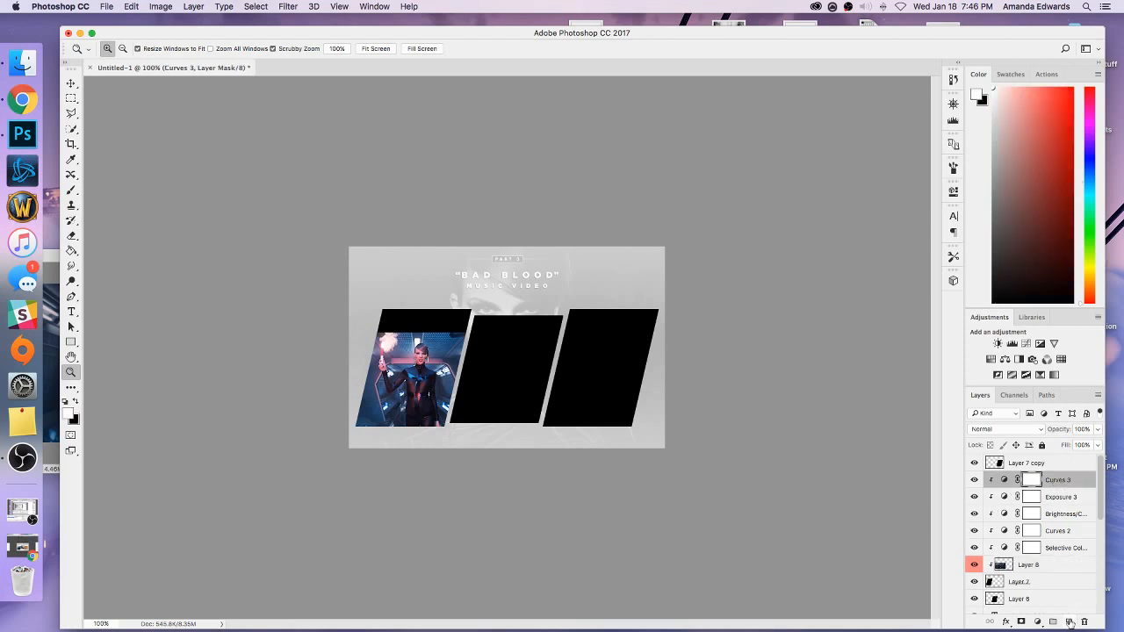
click(1069, 622)
right_click(1014, 481)
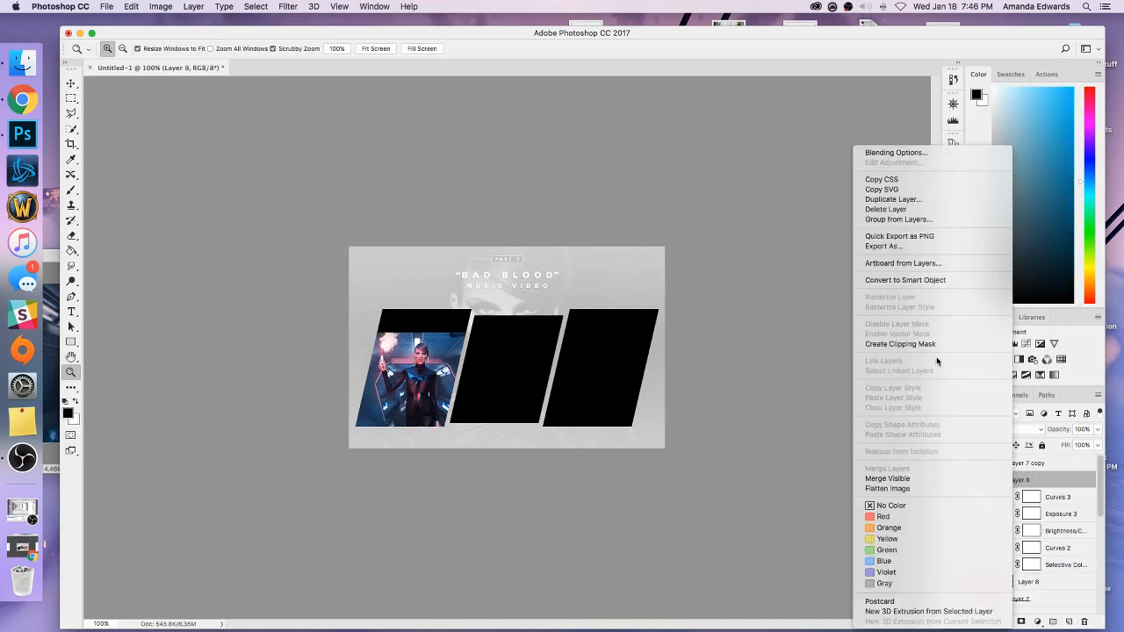
click(936, 347)
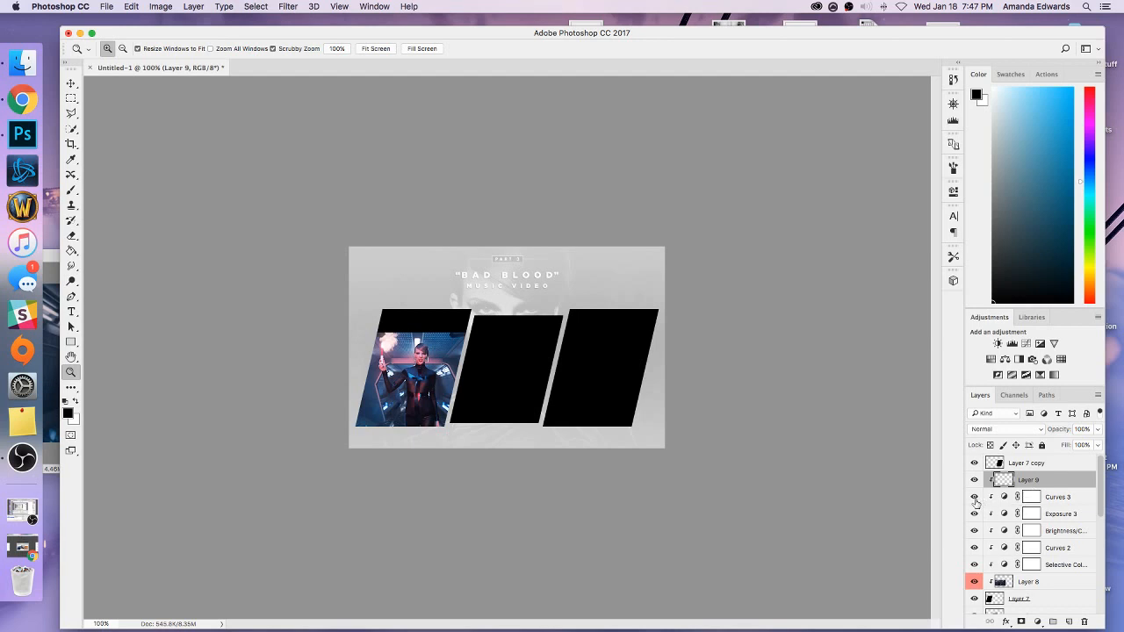
drag(974, 501, 973, 569)
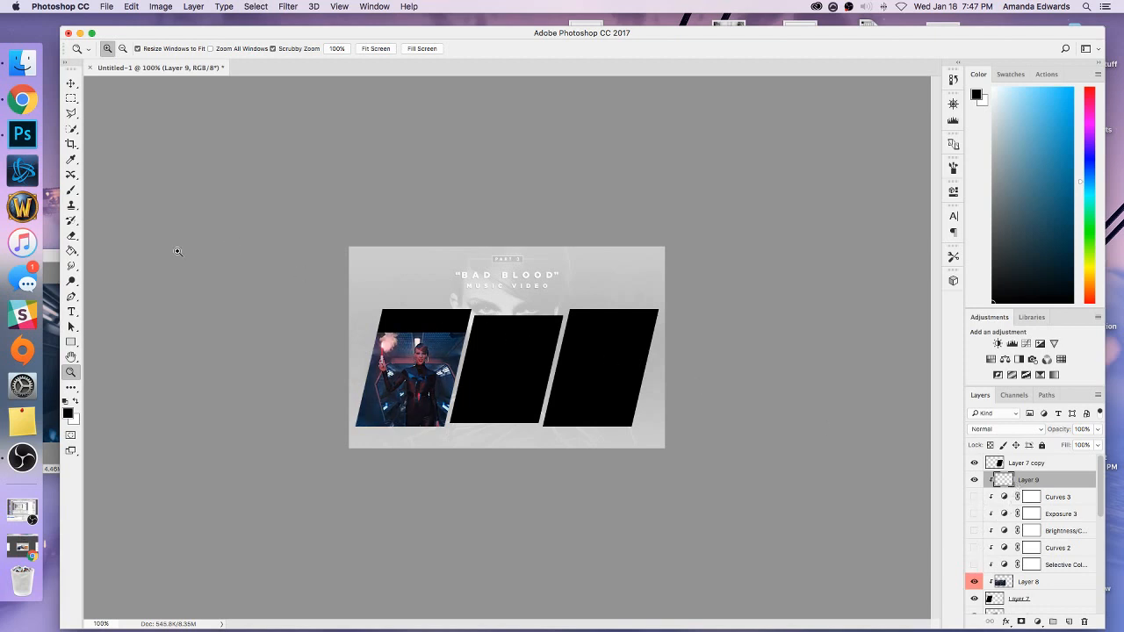
Edit the Gradient tool's gradient: delete the middle colour and opacity stops and set the end opacity stop to 0%.
drag(71, 251, 96, 251)
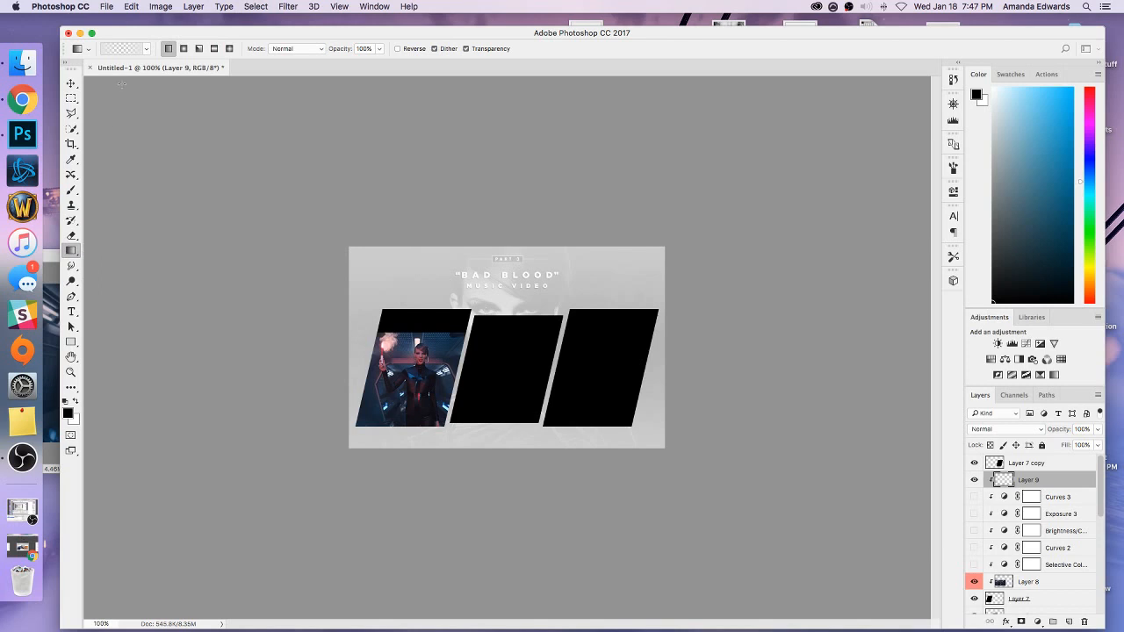
click(128, 49)
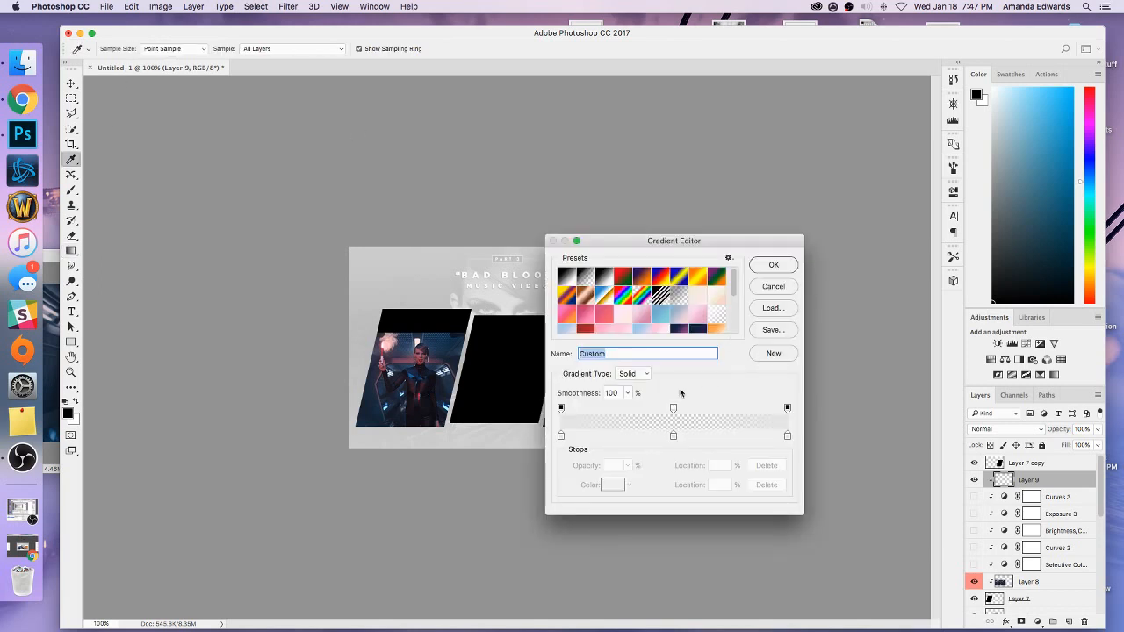
click(673, 436)
click(761, 492)
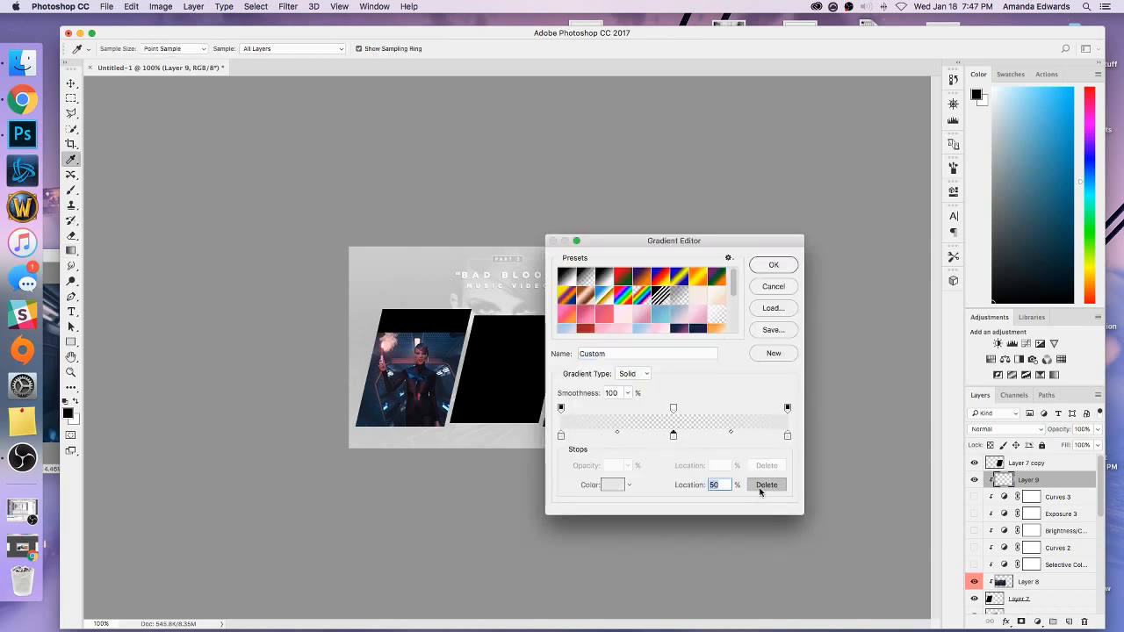
click(673, 409)
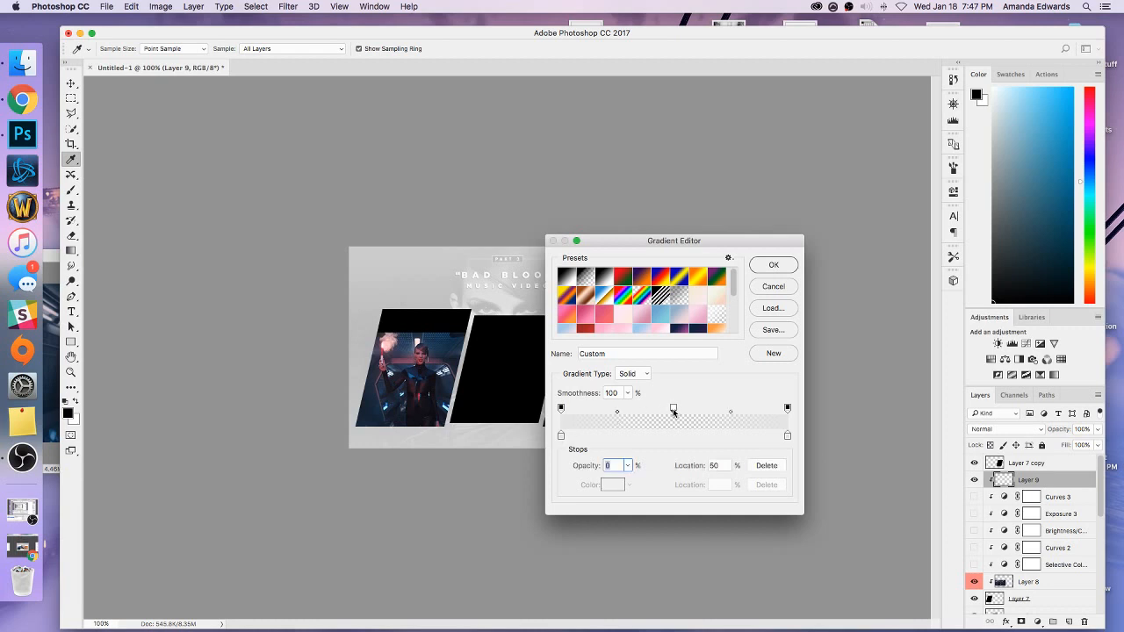
click(774, 469)
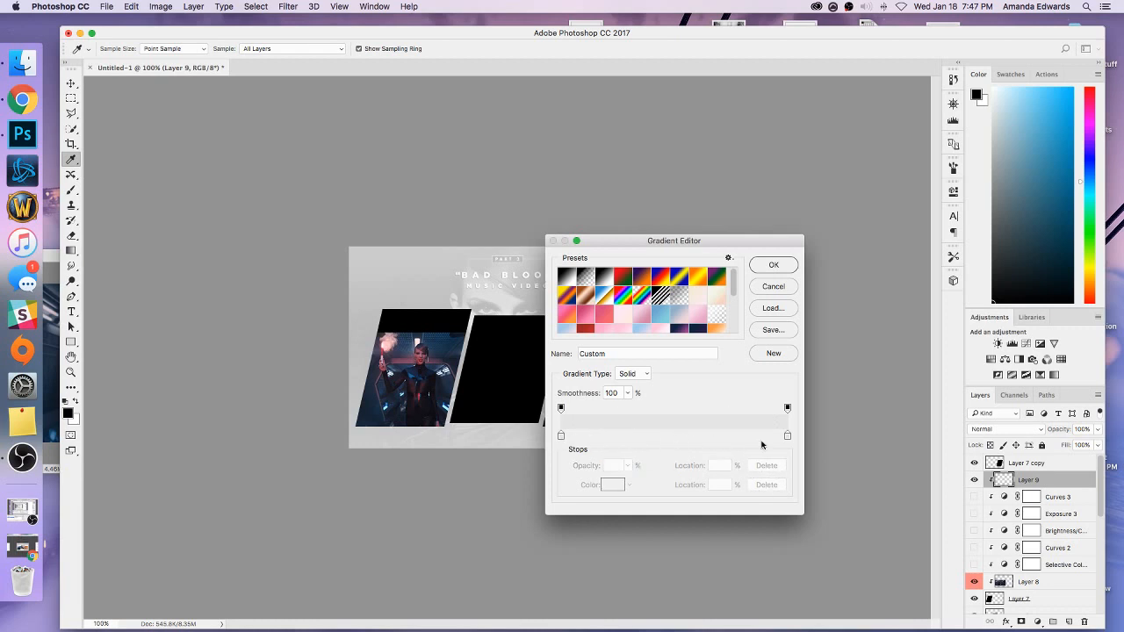
click(787, 410)
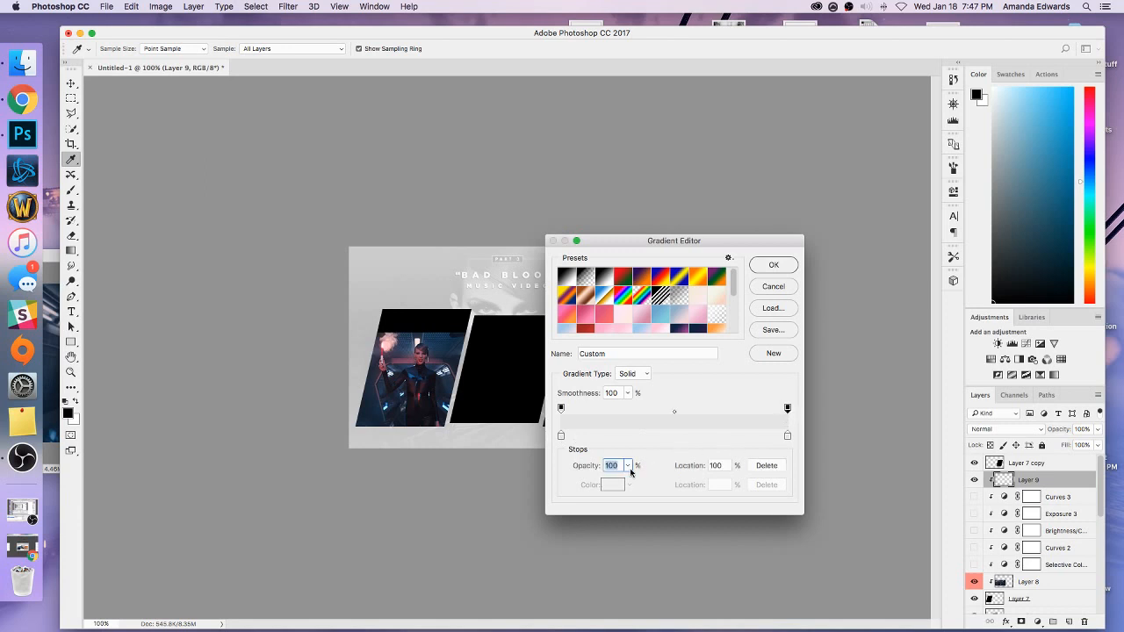
drag(629, 466, 558, 481)
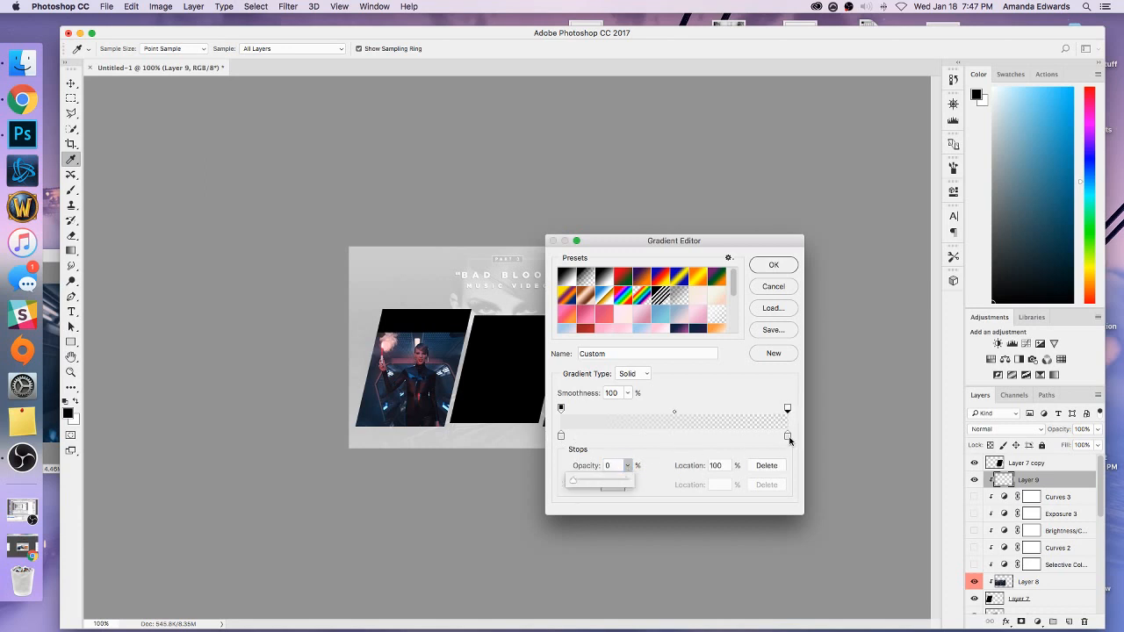
Set the gradient's end colour stop to the blue 2a5c82 sampled from the upper edge of the left panel's image.
double_click(787, 436)
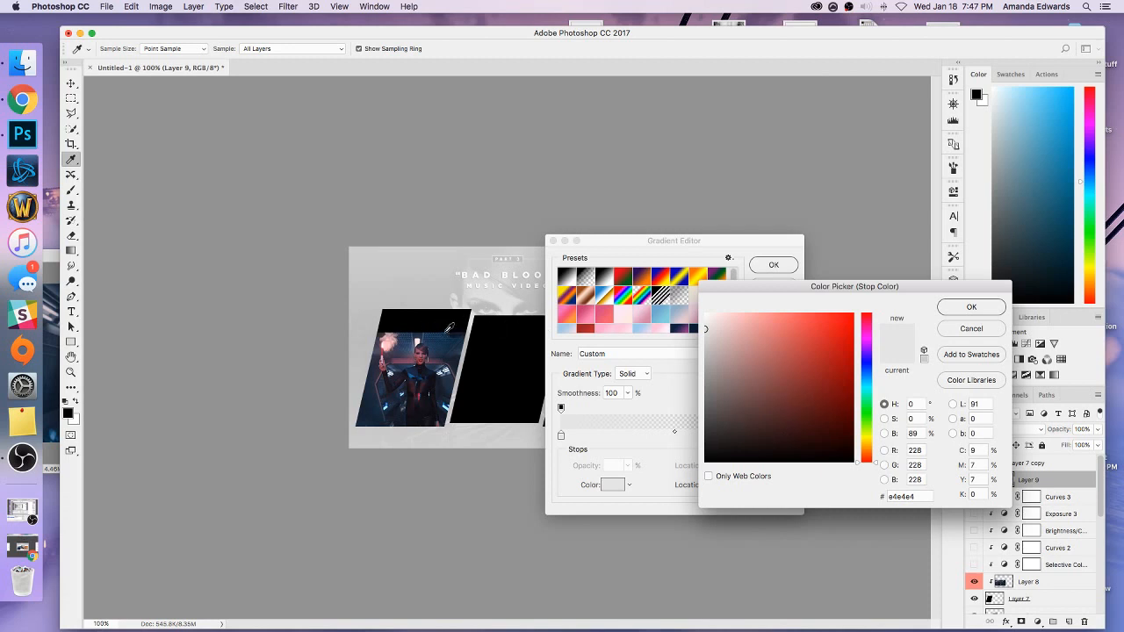
click(444, 331)
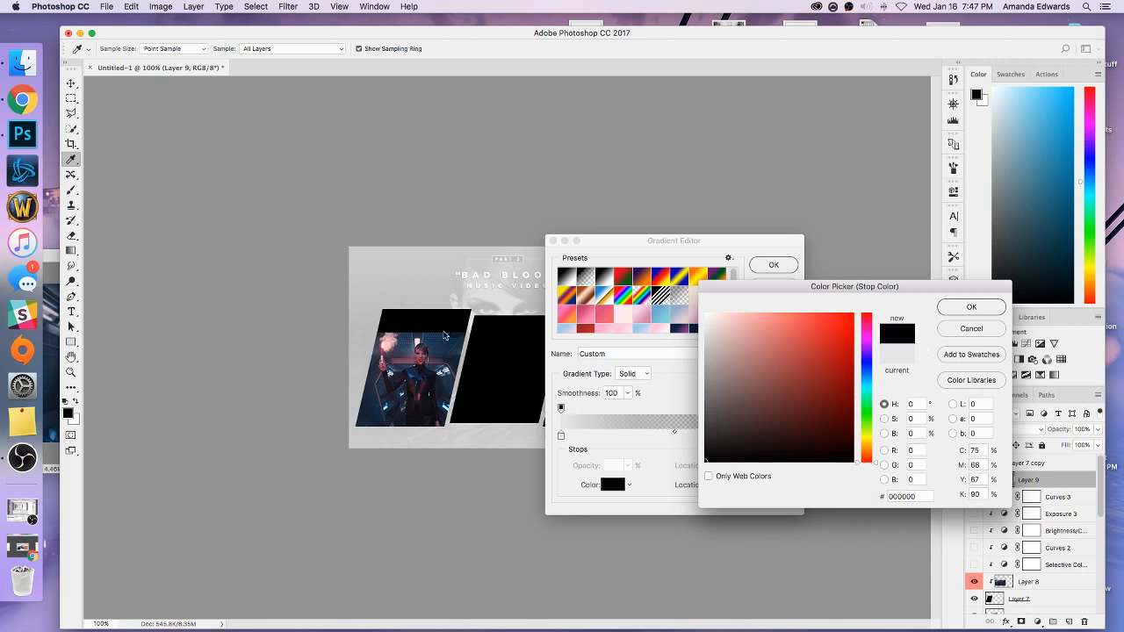
click(444, 337)
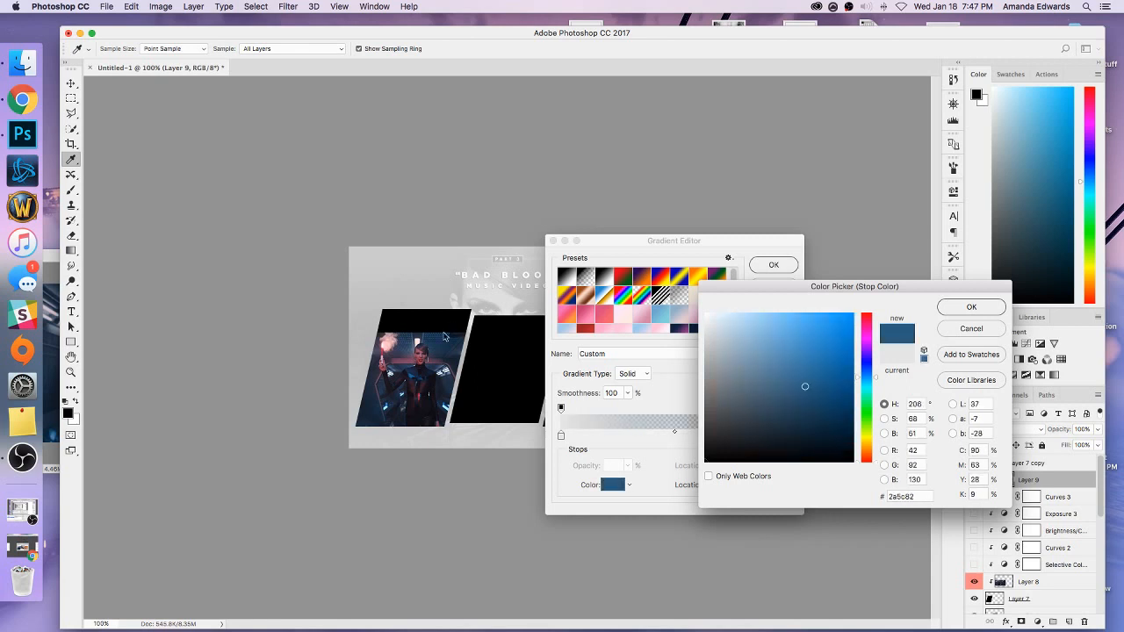
click(951, 313)
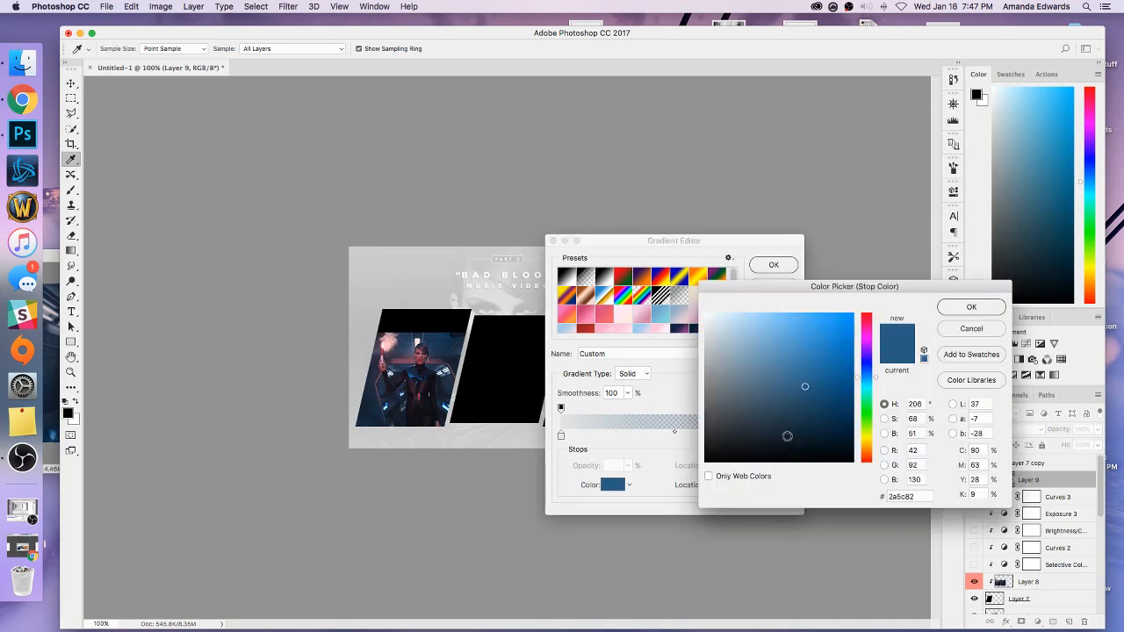
double_click(786, 439)
double_click(909, 496)
key(super+c)
click(944, 306)
Set the gradient's start colour stop to 2a5c82 as well and accept the edited gradient.
double_click(561, 435)
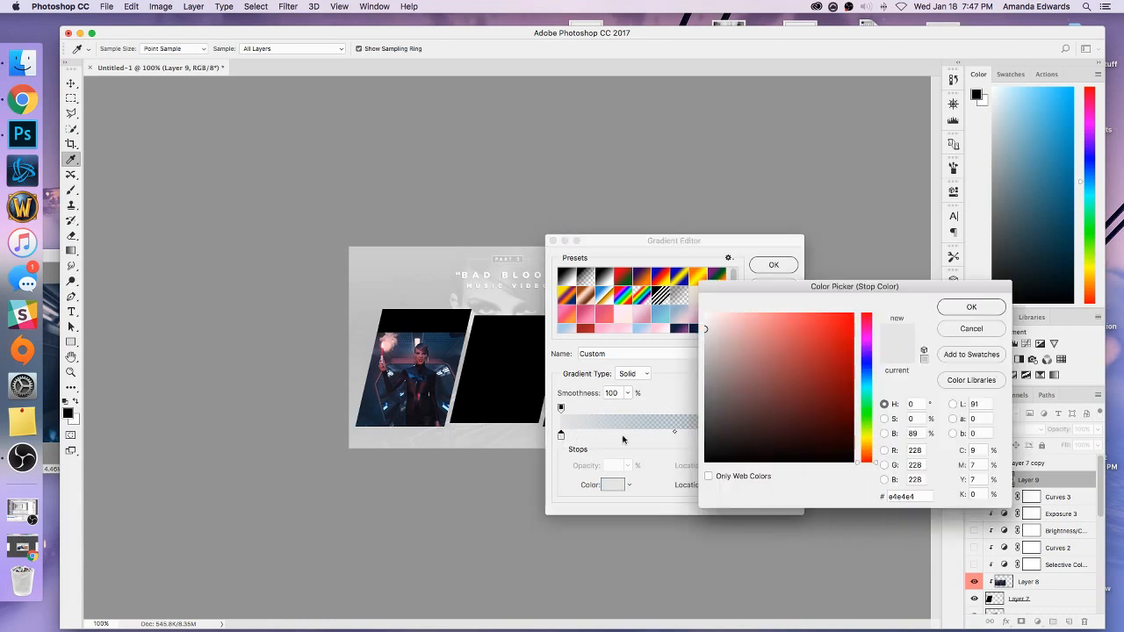
drag(918, 497, 872, 497)
key(super+v)
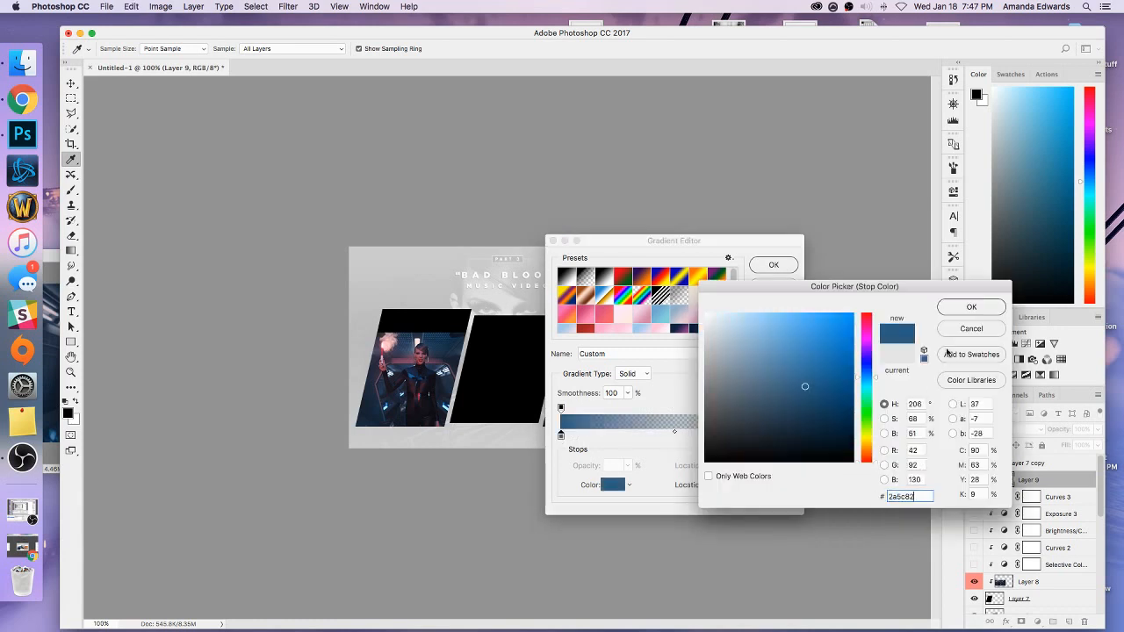
click(951, 309)
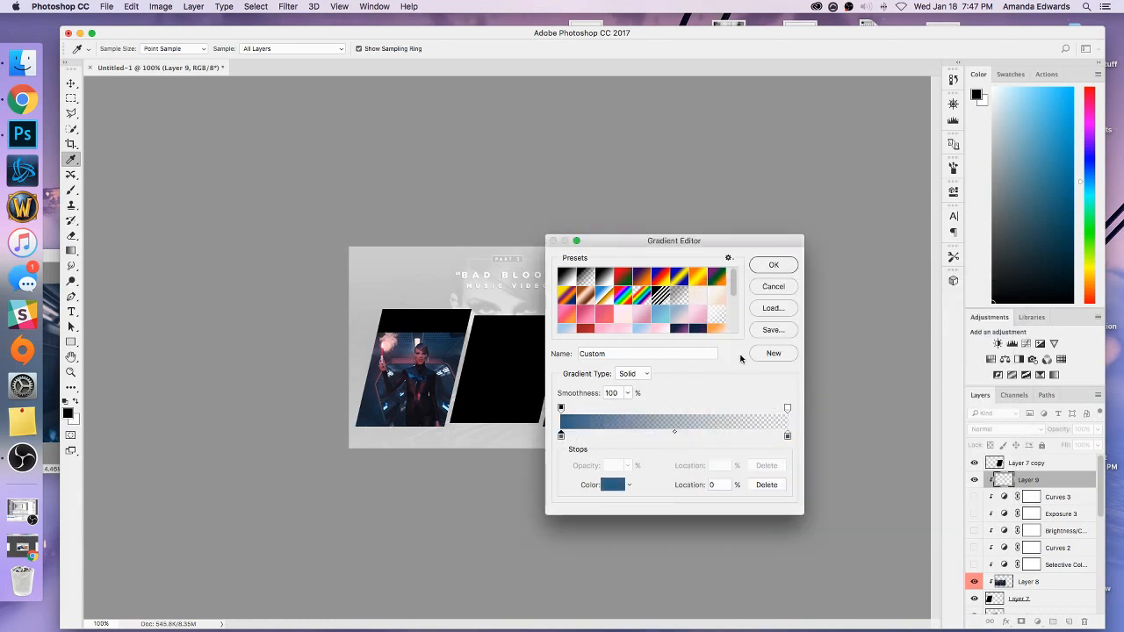
click(765, 264)
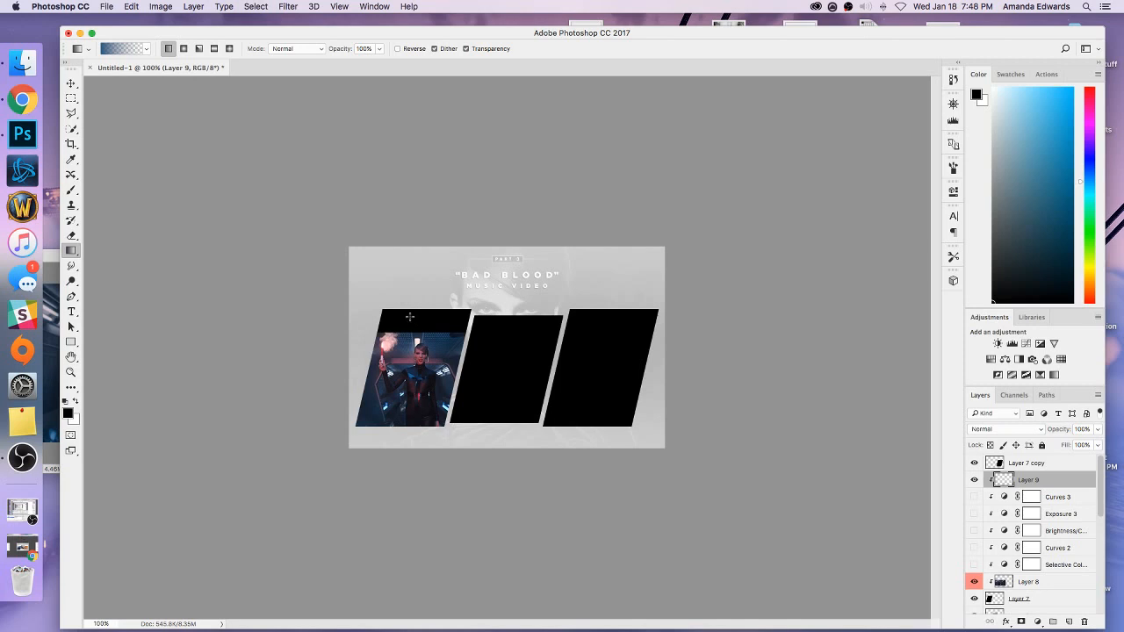
Draw repeated short downward blue-to-transparent gradients on Layer 9 from the left panel's top edge to cover the black strip and blend into the image.
drag(407, 314, 412, 345)
drag(387, 307, 390, 350)
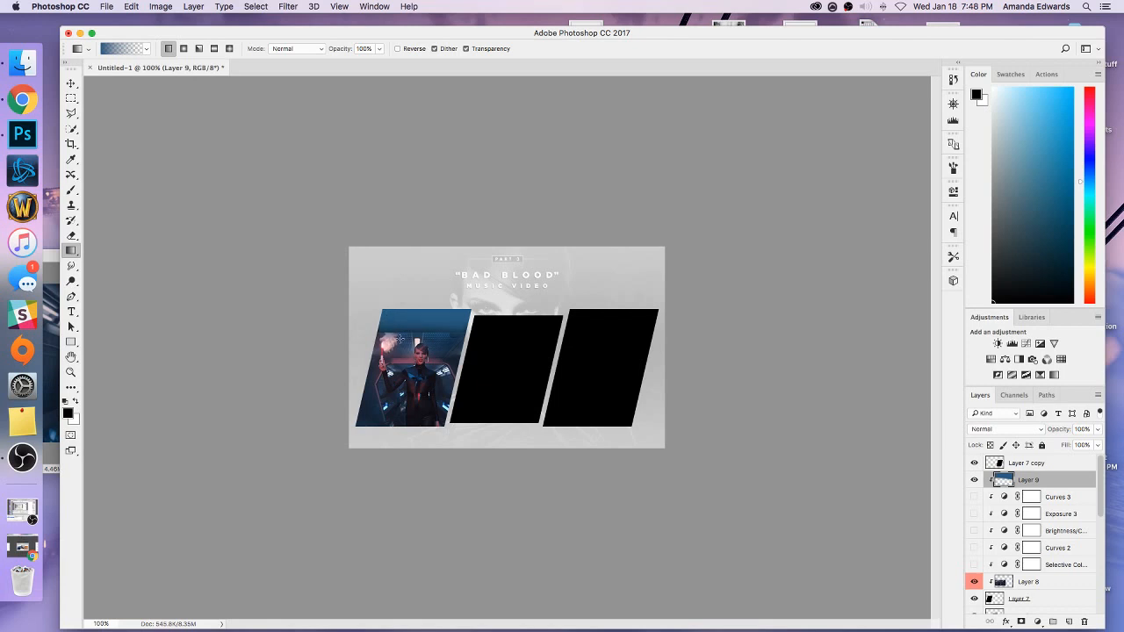
drag(401, 304, 399, 353)
drag(400, 305, 399, 351)
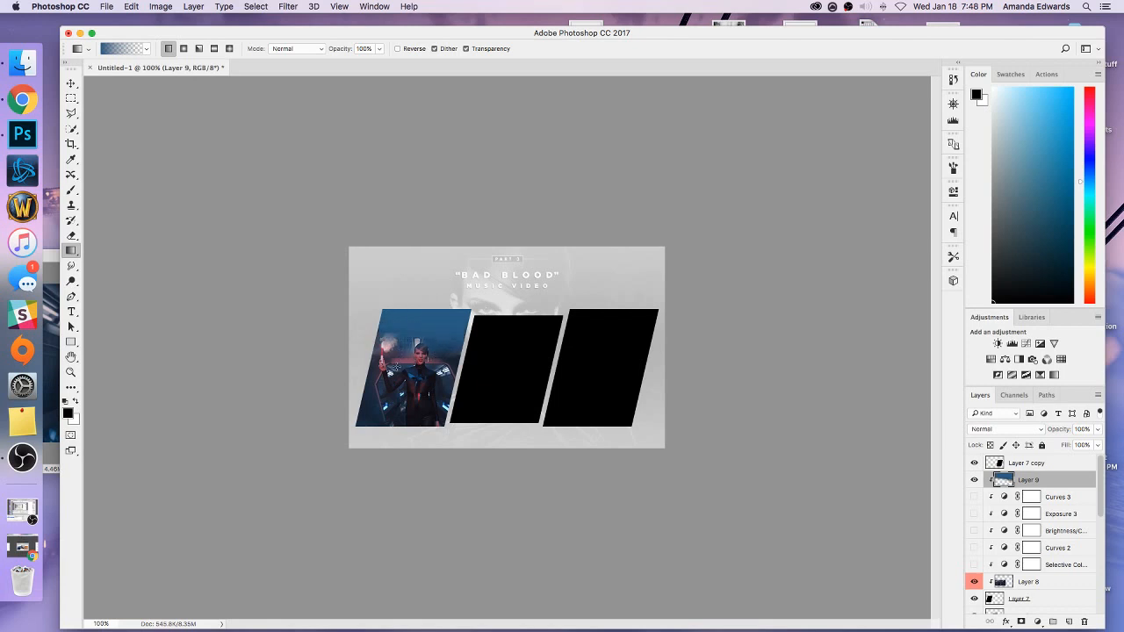
drag(383, 309, 392, 348)
drag(405, 305, 408, 356)
drag(414, 307, 411, 353)
Show the Curves 3, Exposure 3, Brightness/Contrast, Curves 2 and Selective Color adjustment layers again.
click(974, 497)
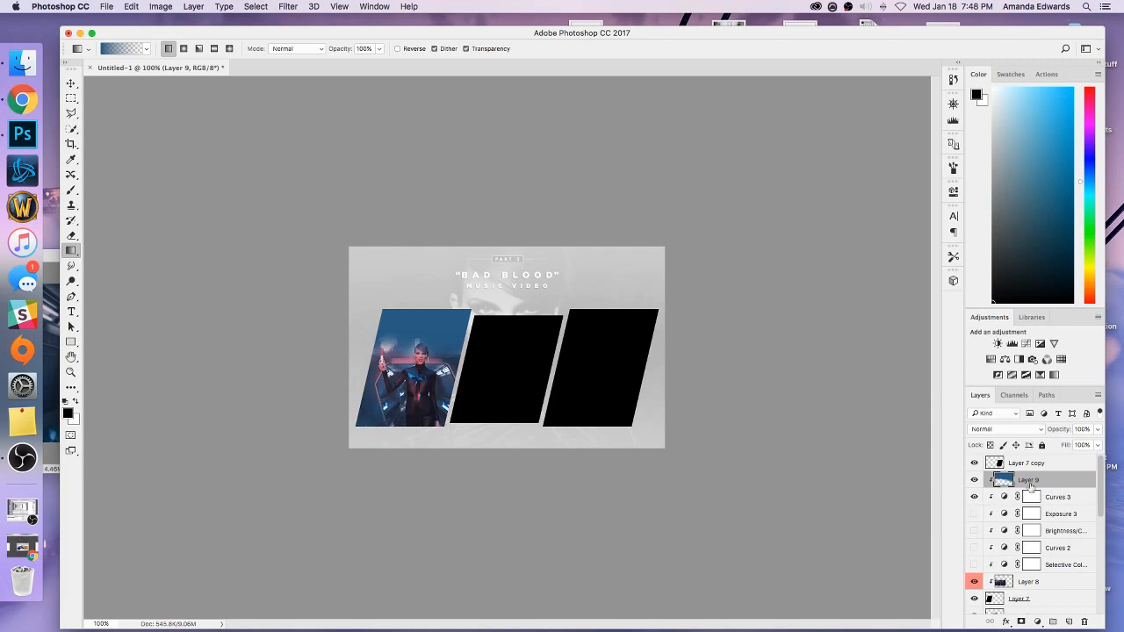
mouse_move(1032, 485)
mouse_down()
mouse_move(1039, 571)
mouse_move(1018, 480)
mouse_up()
drag(974, 513, 975, 567)
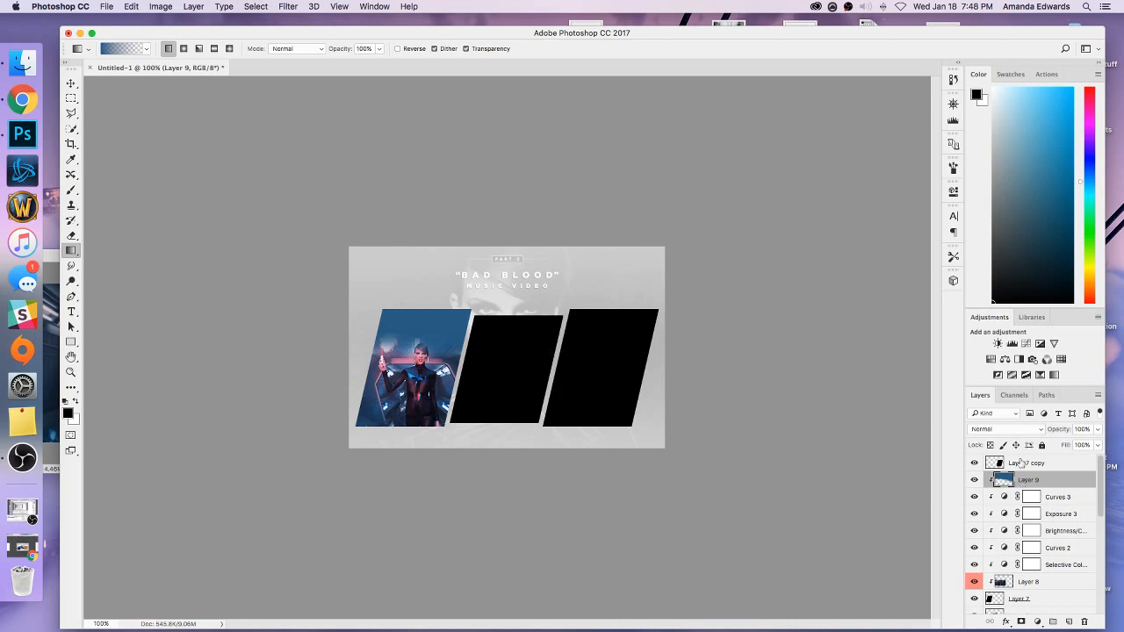
Raise the middle panel's layer above Layer 9, then bring in the vehicle still from bb images.psd and clip it to that panel.
scroll(1034, 593, down, 1)
drag(1041, 607, 1024, 467)
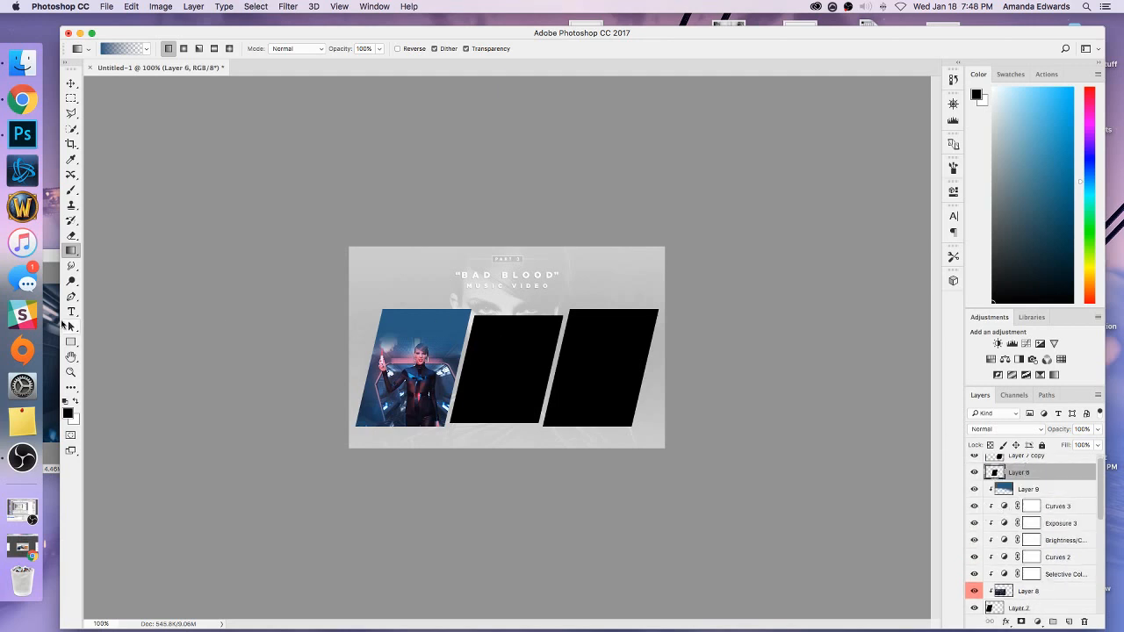
click(51, 325)
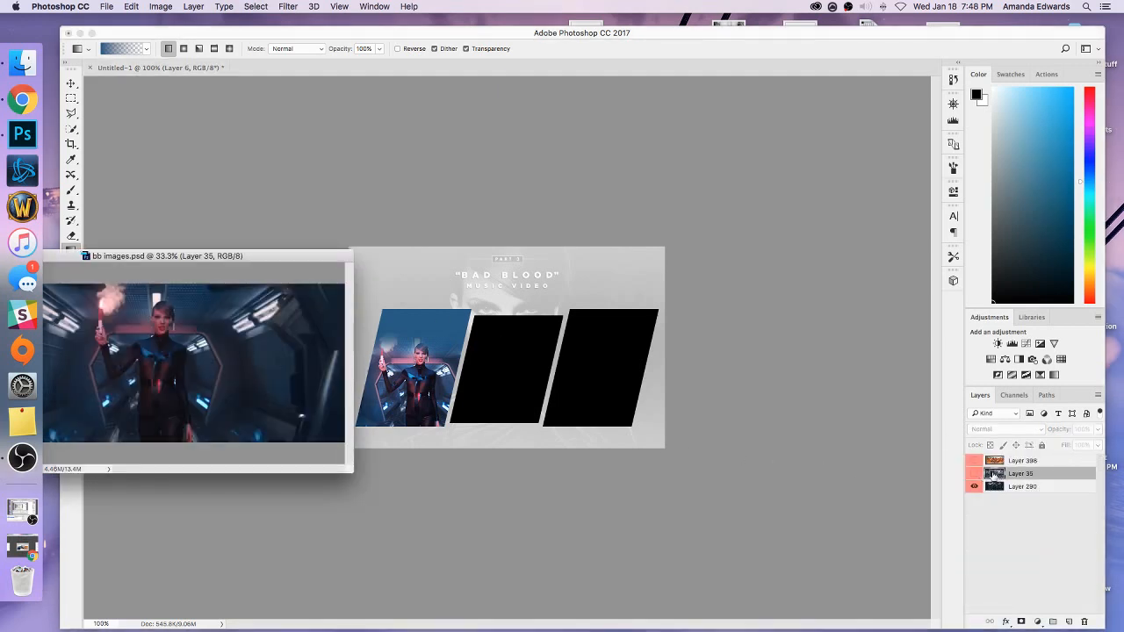
drag(995, 479, 577, 369)
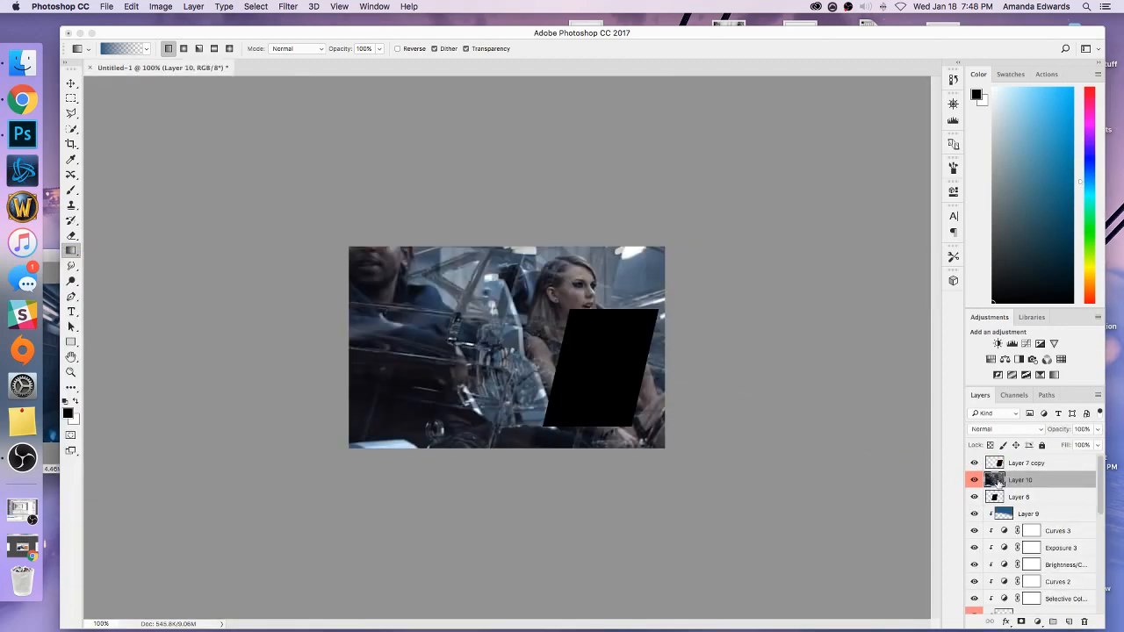
right_click(1019, 480)
click(960, 343)
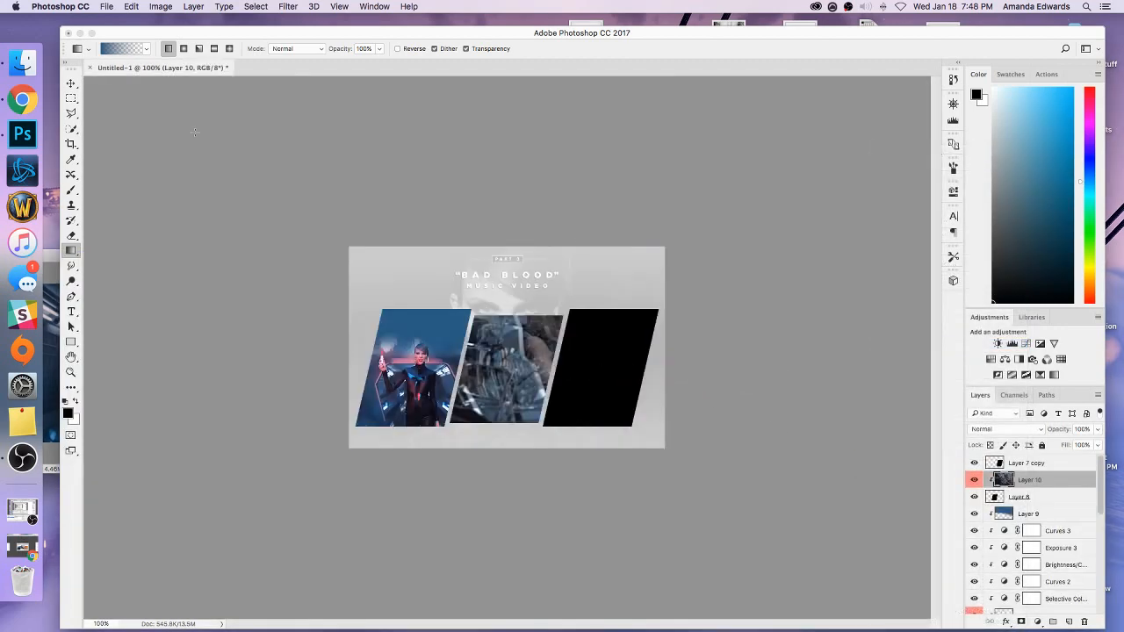
Turn on the transform controls, scale the vehicle still to about 42% and move it over the middle panel.
key(v)
click(190, 48)
key(super+minus)
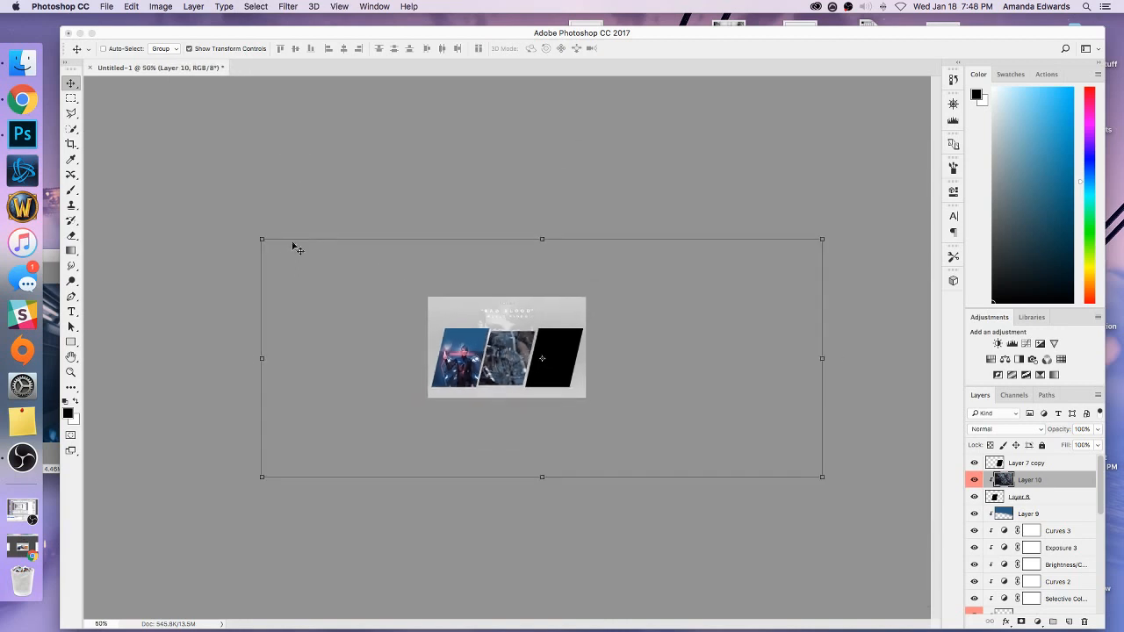
drag(262, 239, 580, 343)
drag(599, 387, 452, 331)
key(super+plus)
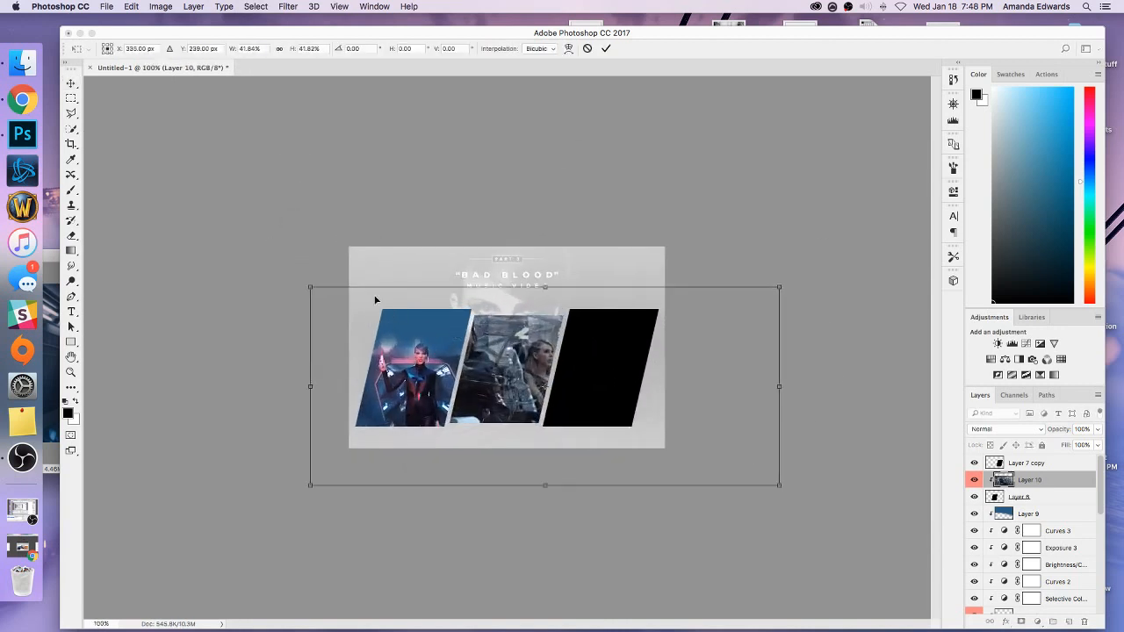
Scale the vehicle still to about 24.5% so both seated figures fit the middle panel, apply the transform and hide the transform controls.
drag(310, 287, 433, 328)
key(super+plus)
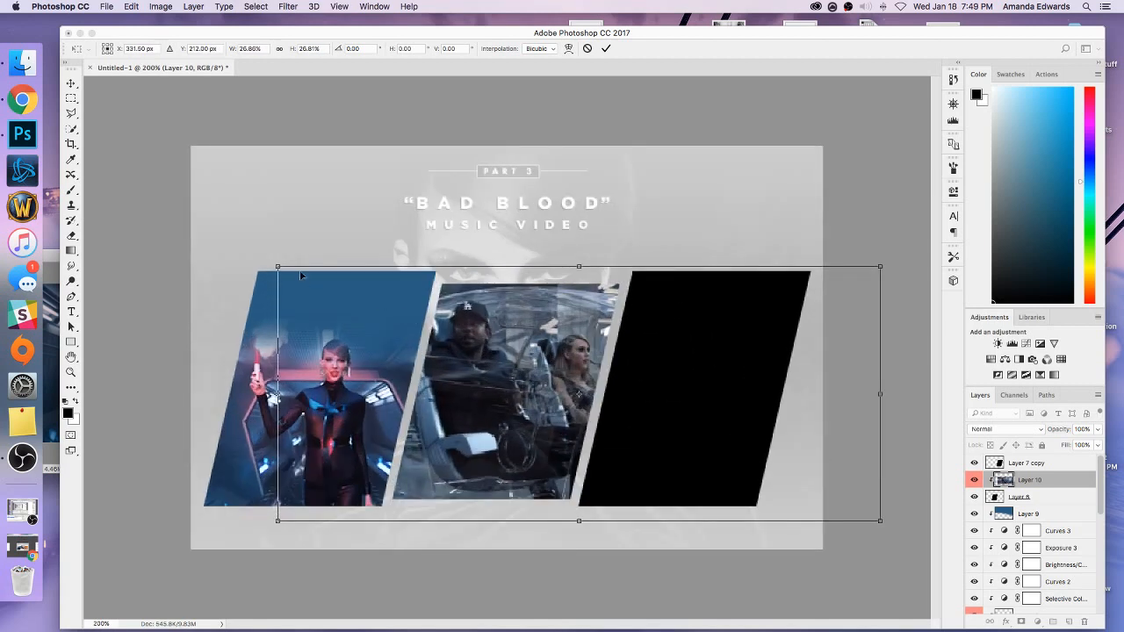
drag(301, 276, 345, 308)
key(super+minus)
click(71, 84)
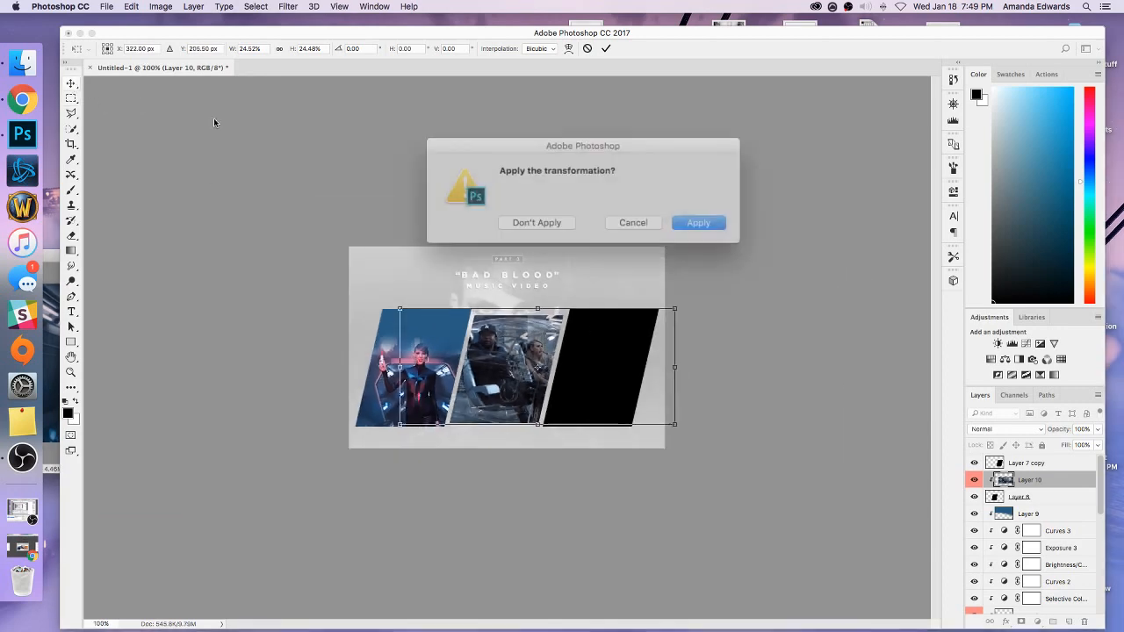
click(673, 225)
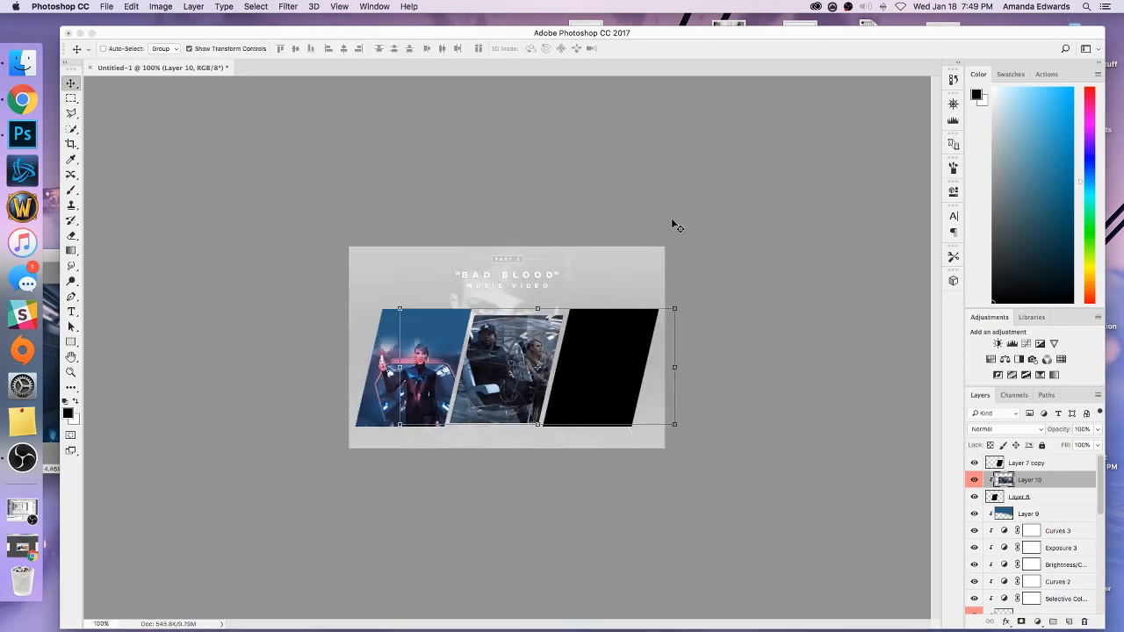
click(256, 50)
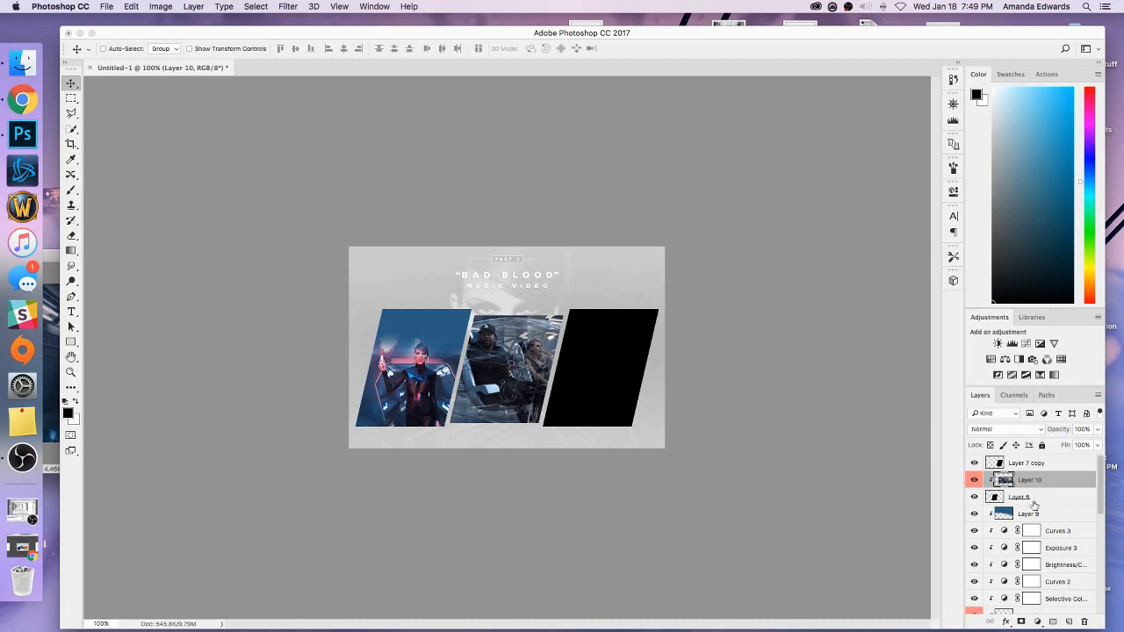
Add a Curves adjustment clipped to Layer 10 with a curve point at input 137, output 175.
click(1026, 344)
right_click(1038, 494)
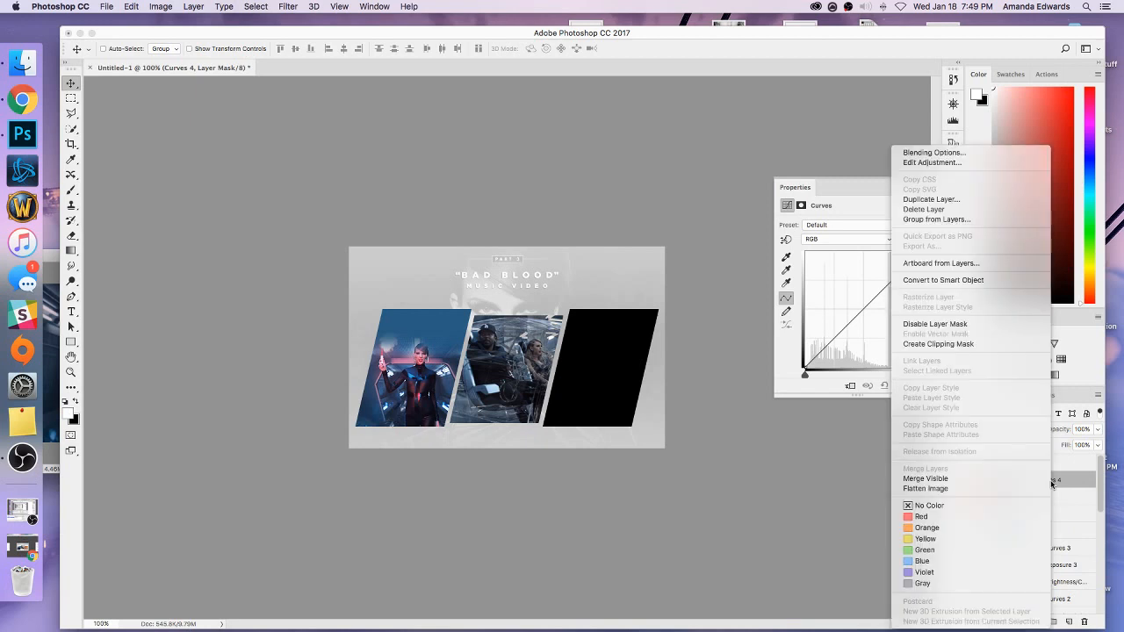
click(958, 345)
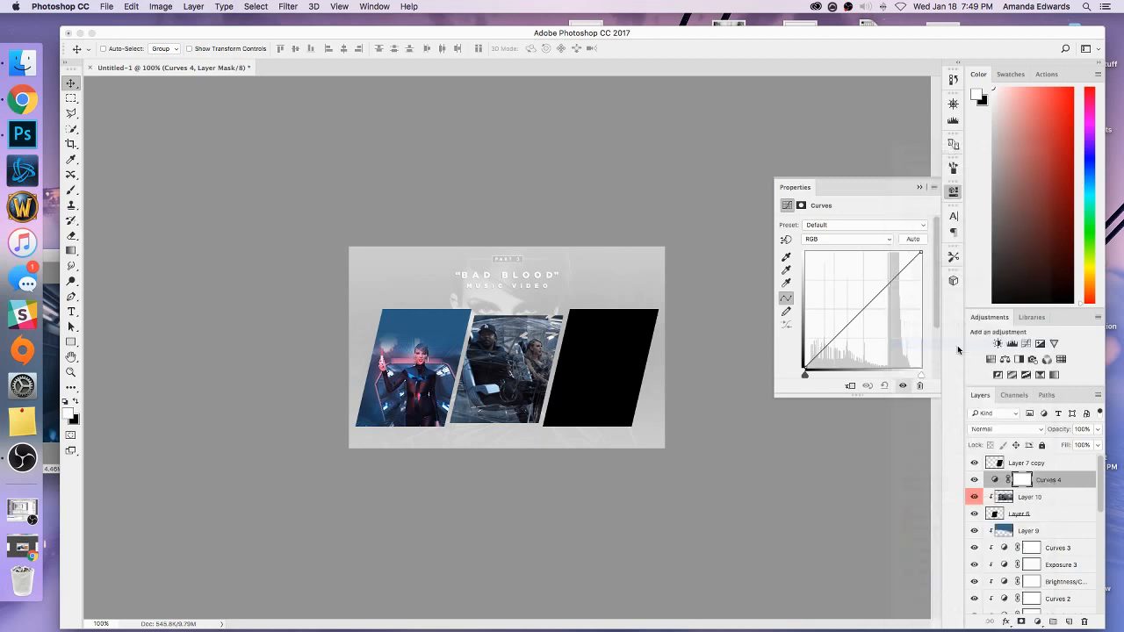
click(856, 315)
scroll(935, 321, down, 2)
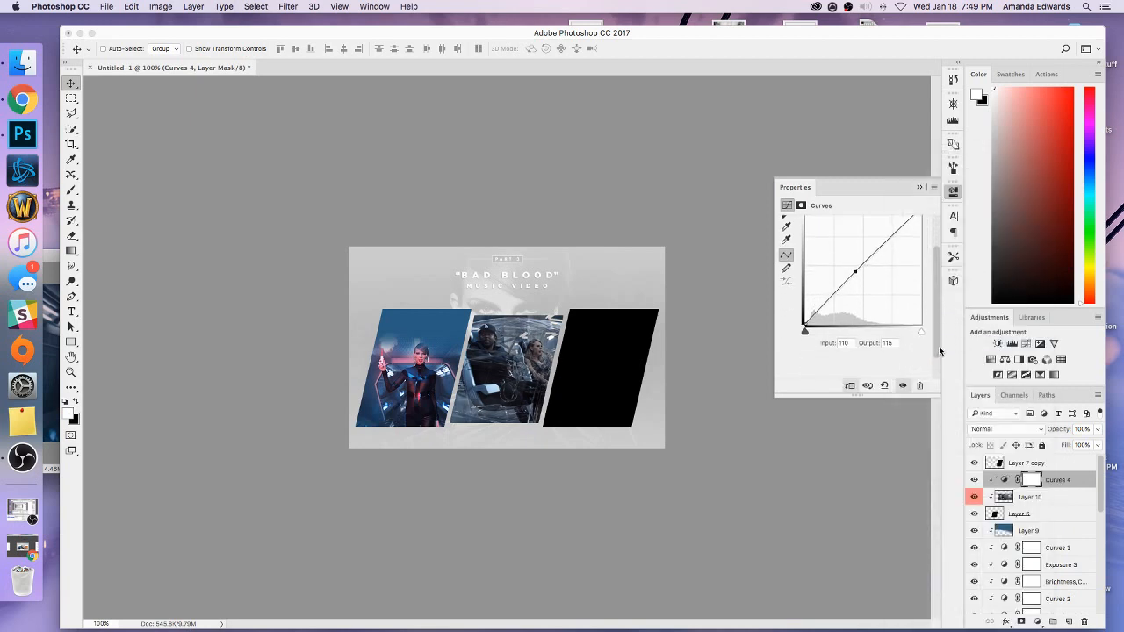
click(832, 343)
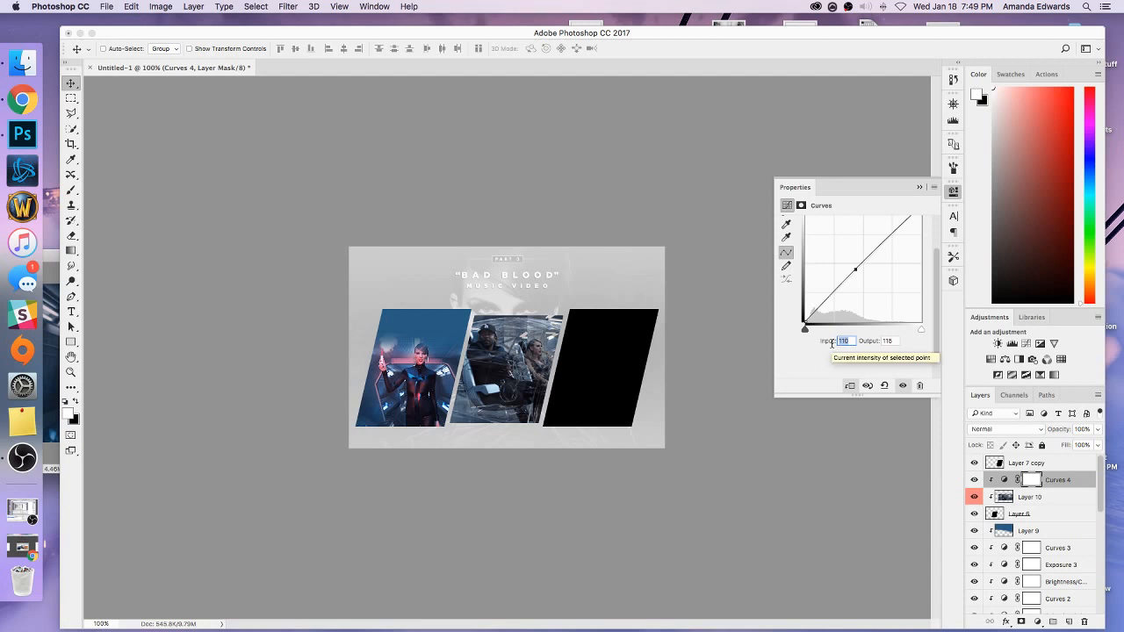
text(137)
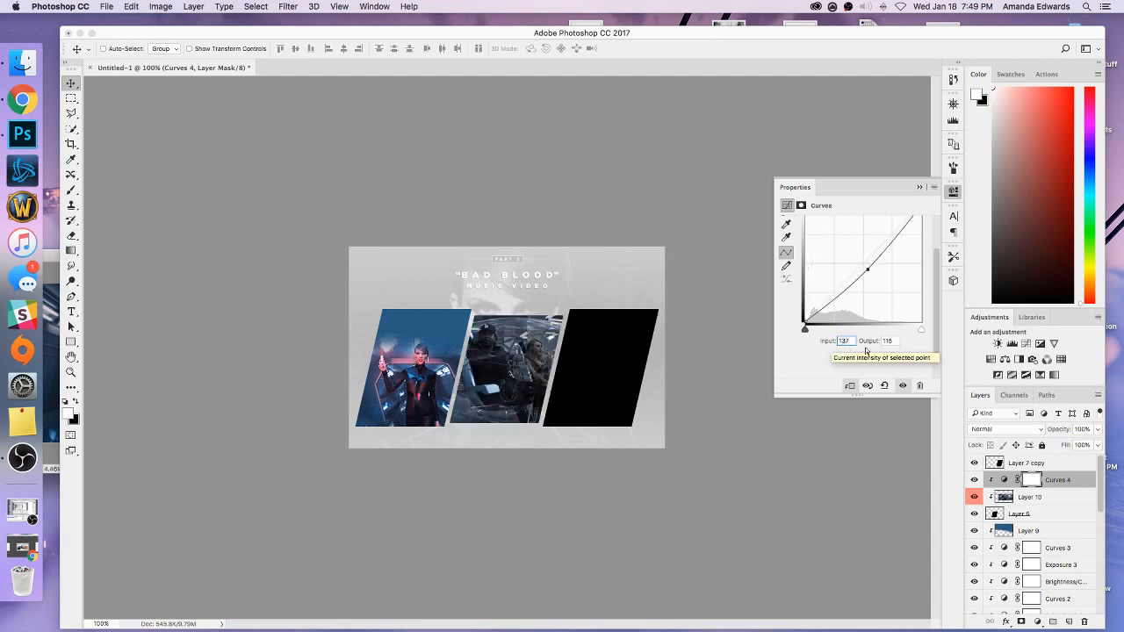
click(889, 341)
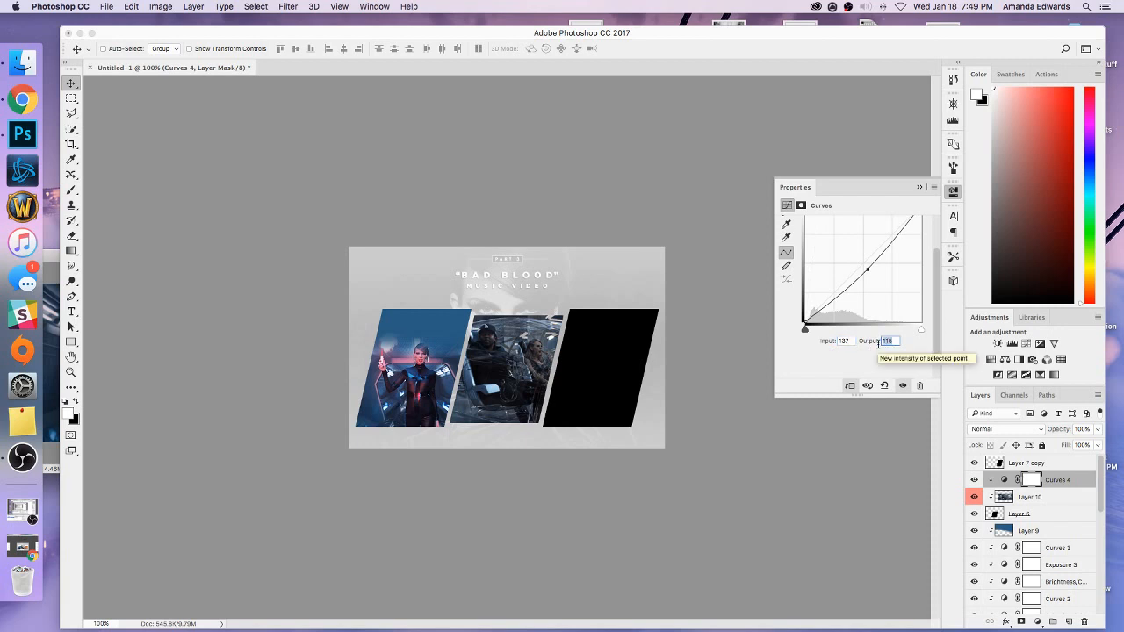
text(175)
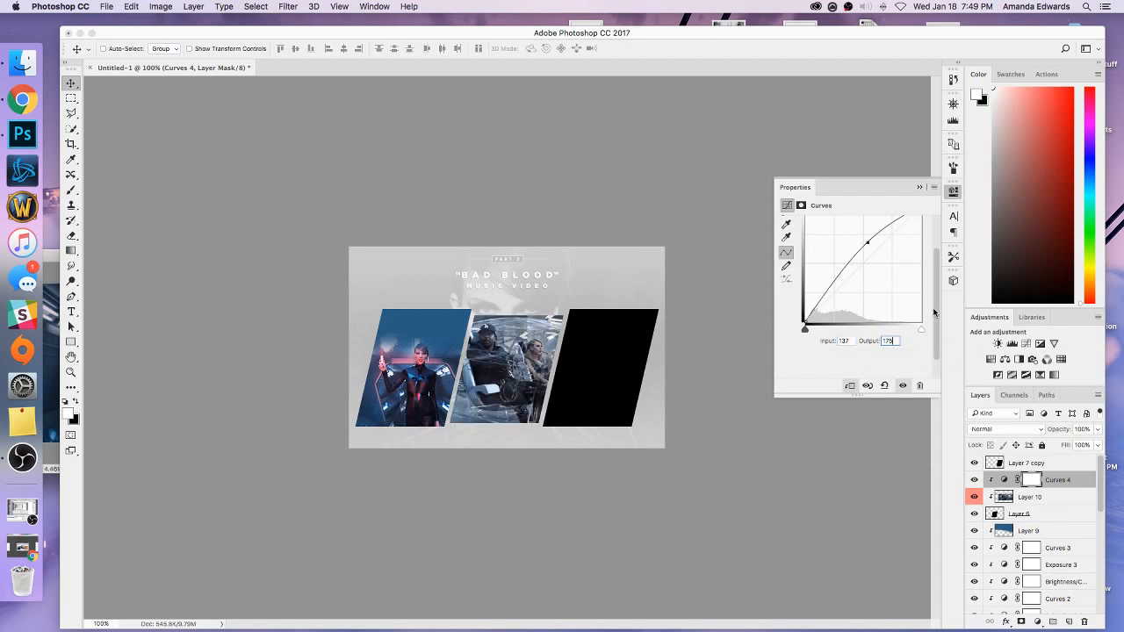
Add a second, higher point to the Curves 4 curve at input 200, output 236.
drag(937, 315, 939, 279)
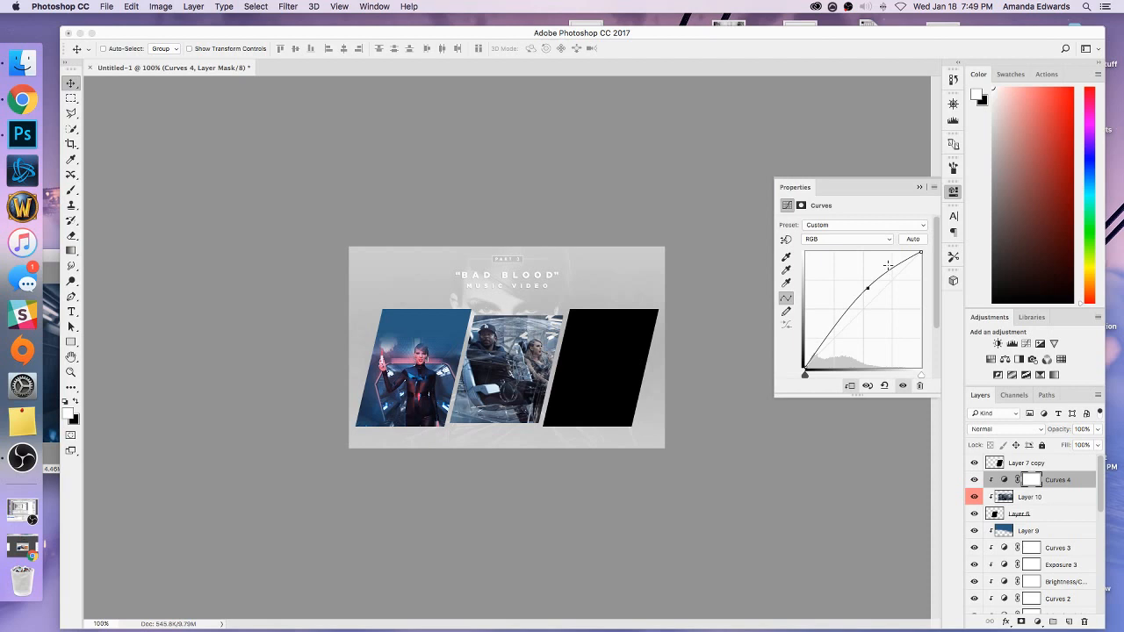
drag(892, 269, 894, 265)
drag(938, 294, 942, 342)
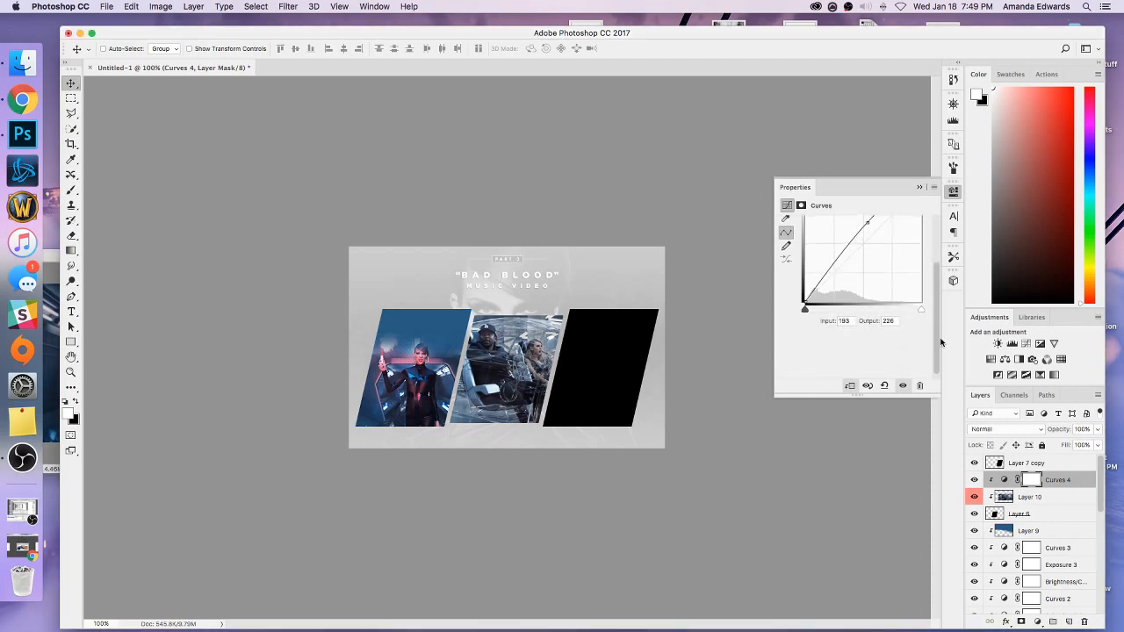
click(835, 322)
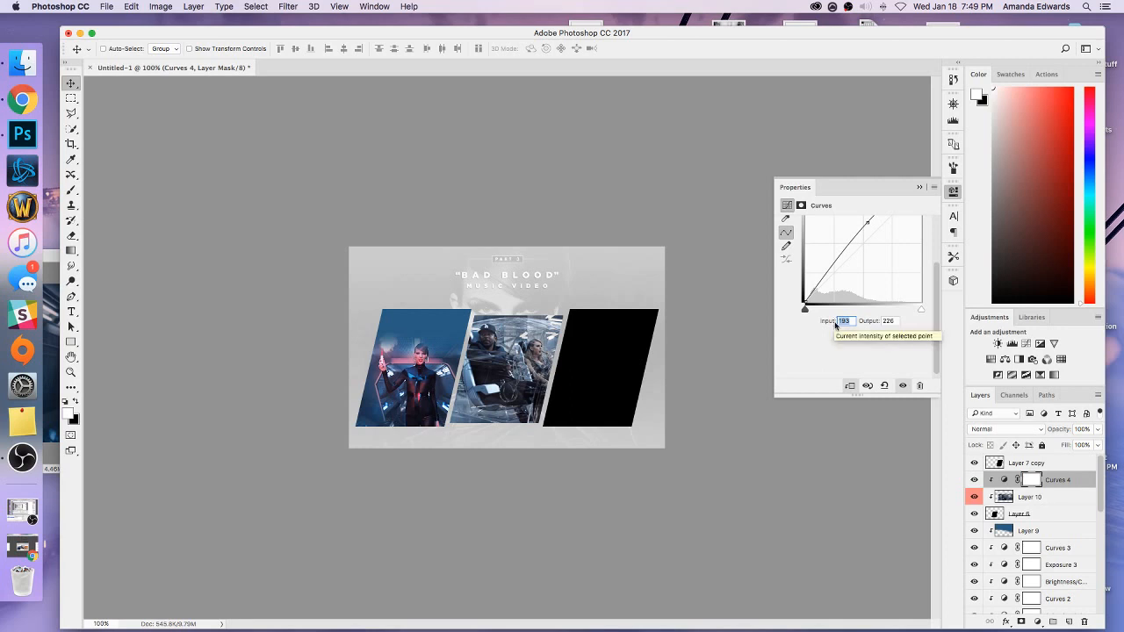
text(200)
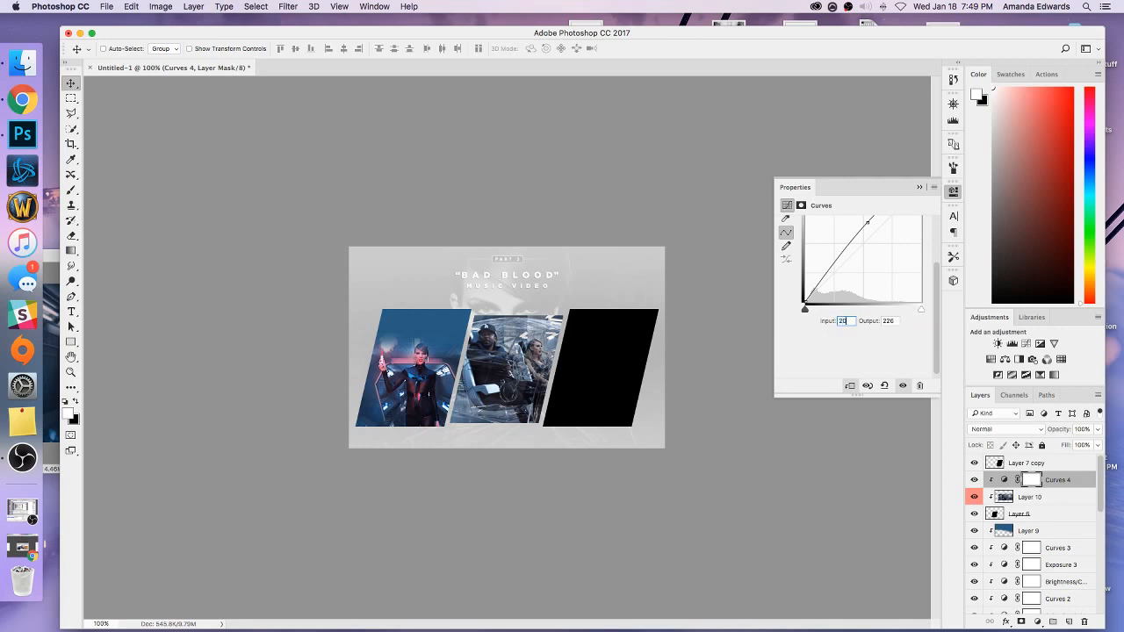
click(877, 321)
text(230)
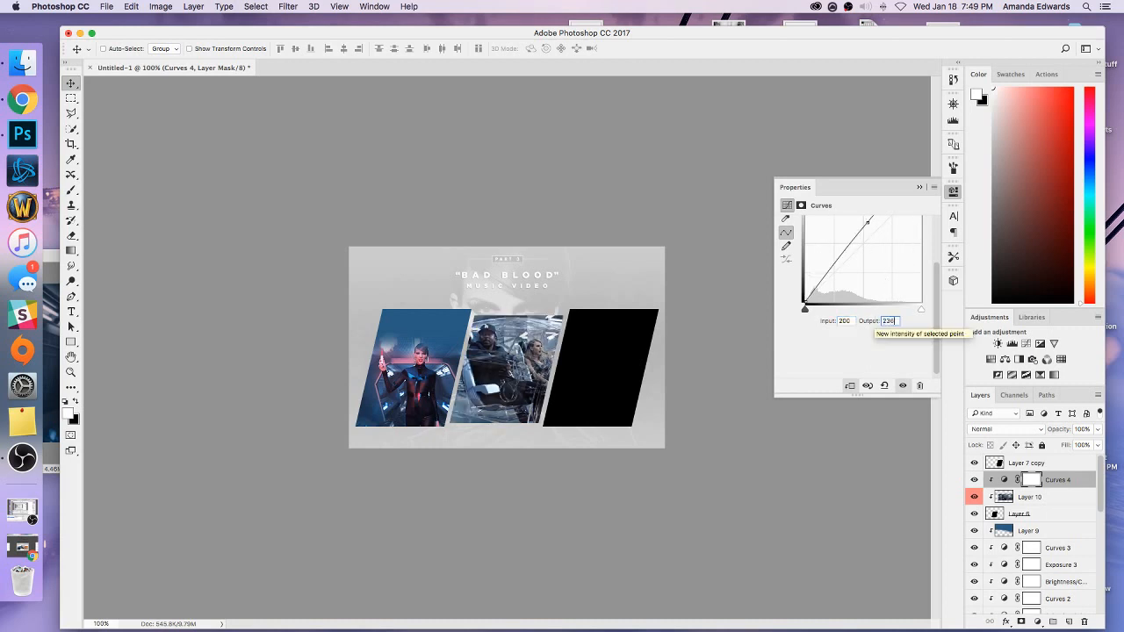
click(920, 187)
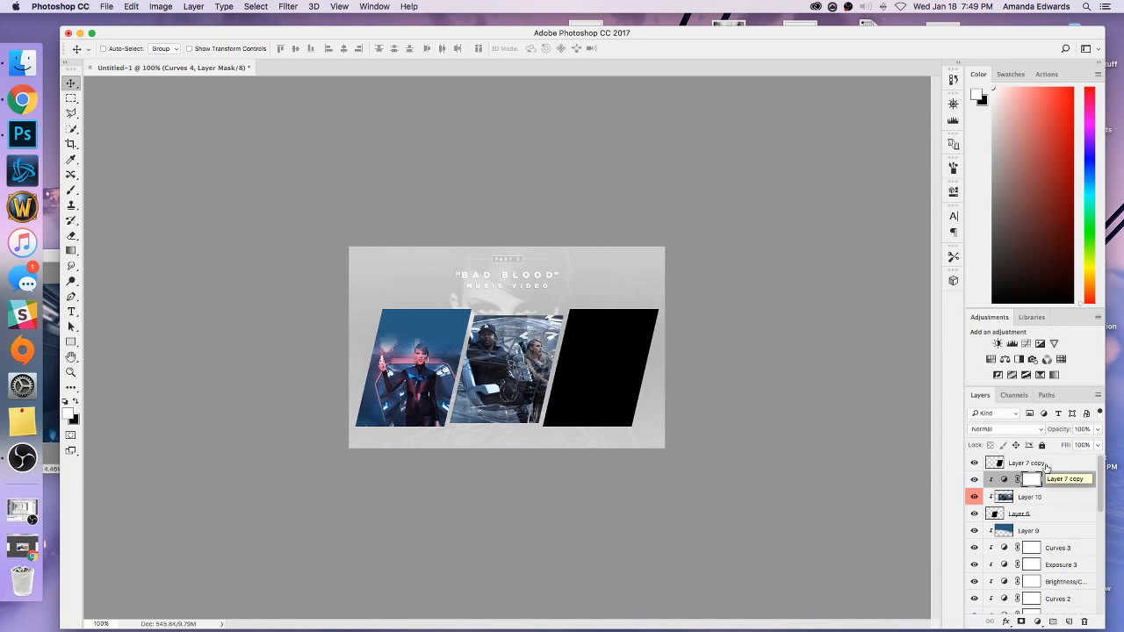
Add a Selective Color adjustment clipped to the middle panel's still and set the Black value of Blacks to 8%.
click(1019, 359)
key(super+z)
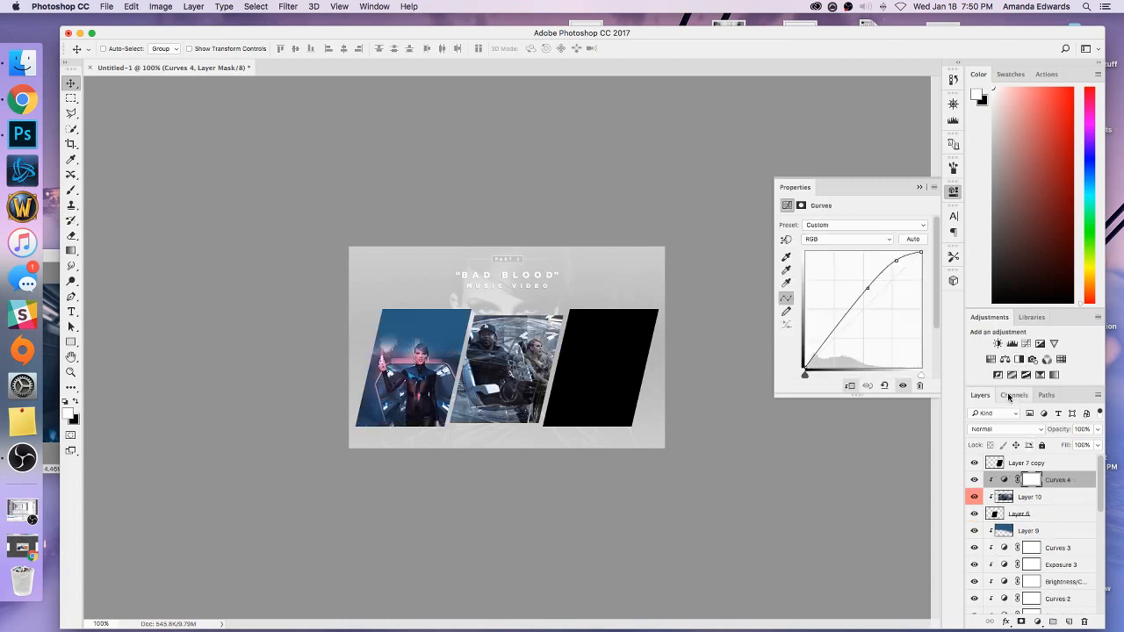
click(1053, 375)
right_click(1047, 479)
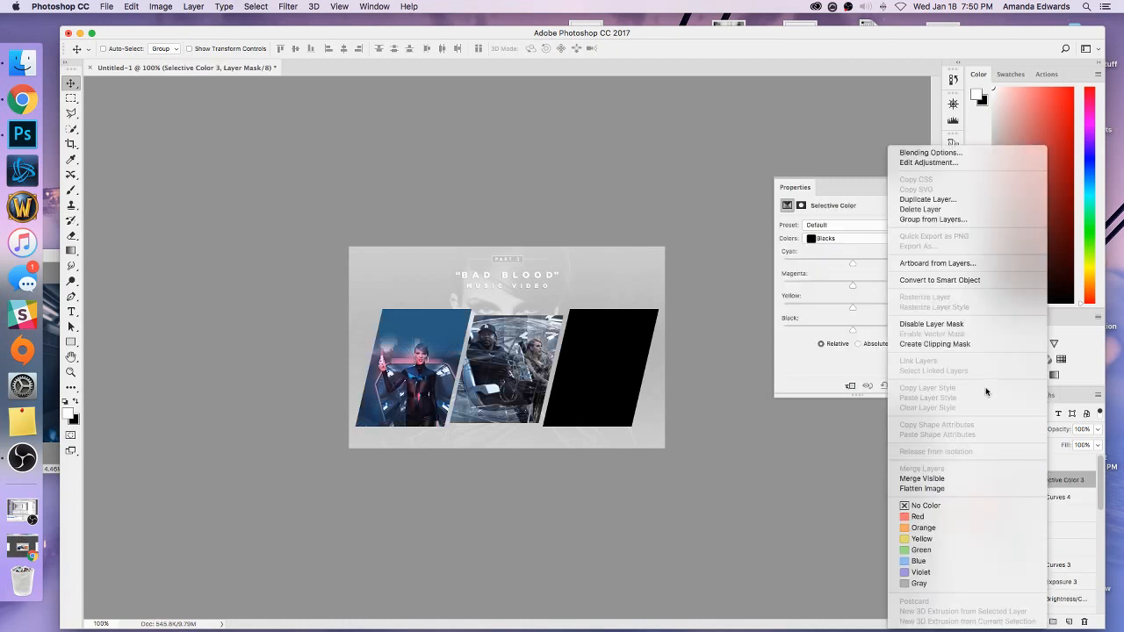
click(961, 343)
click(883, 318)
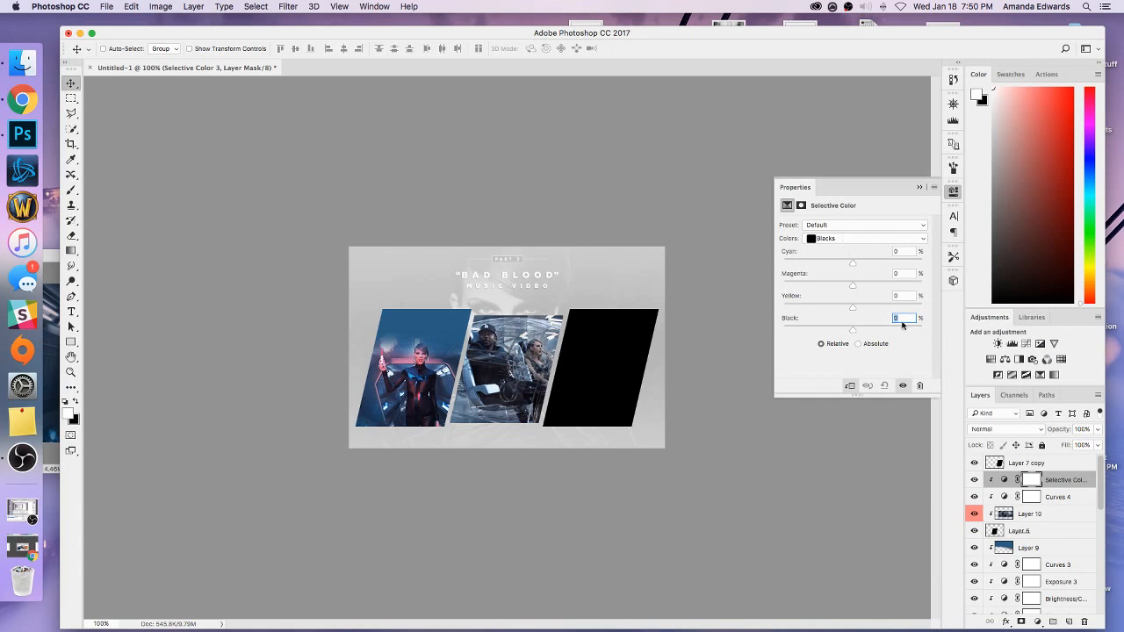
text(8)
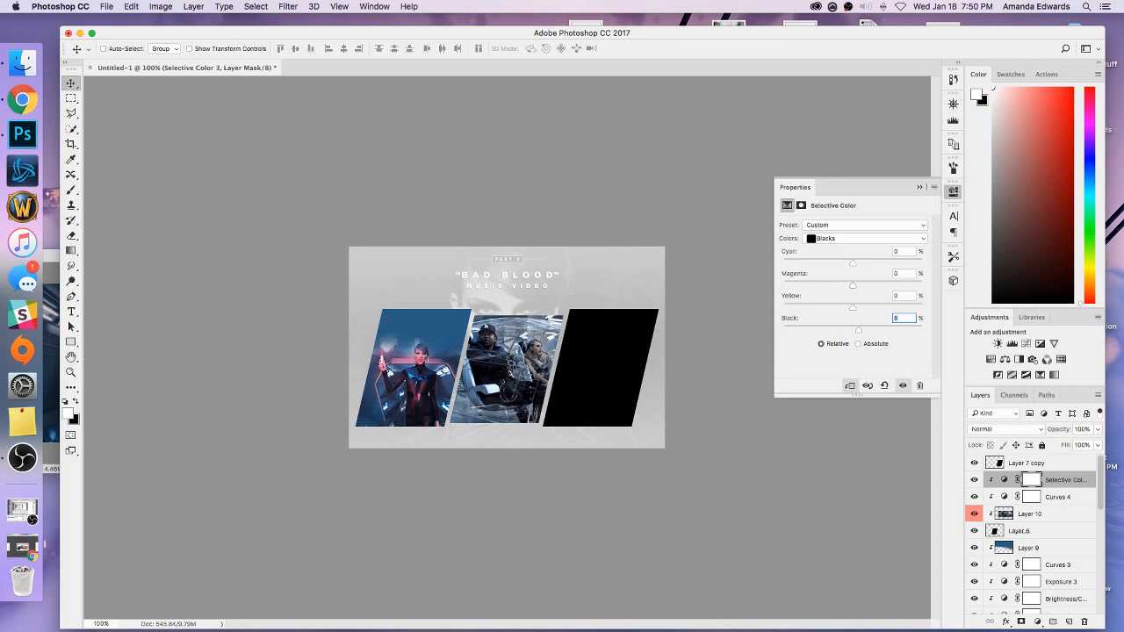
Set the Black value of Whites to -27% in the new Selective Color adjustment.
click(865, 238)
click(864, 221)
text(-27)
Add a Brightness/Contrast adjustment clipped to the middle panel's still, with brightness 9 and contrast 5.
click(998, 343)
right_click(1056, 482)
click(962, 348)
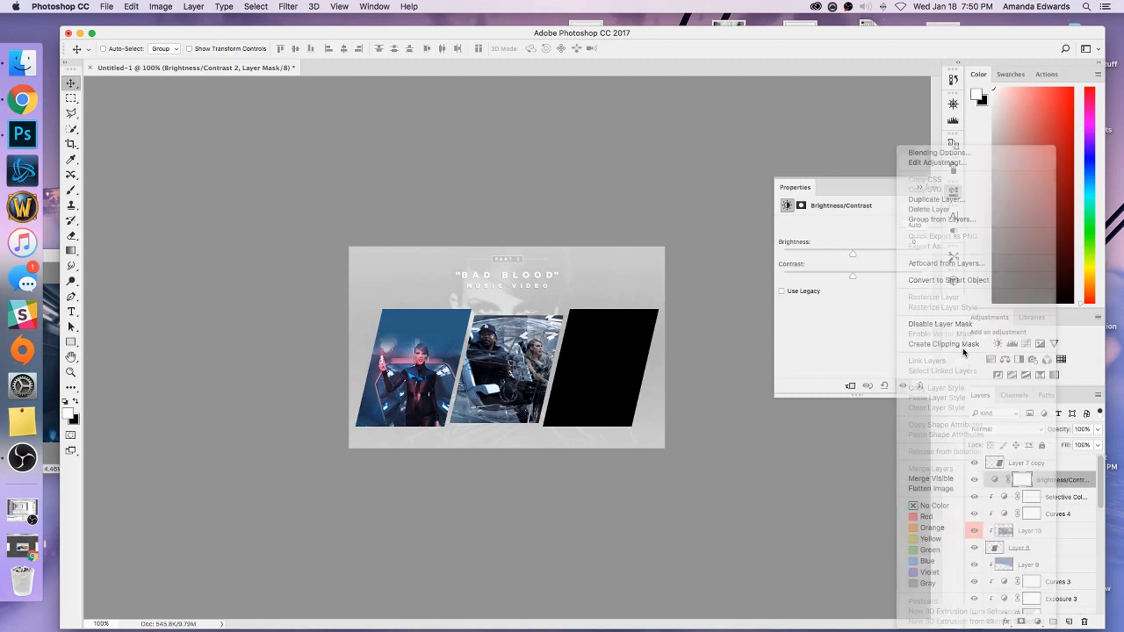
right_click(1055, 485)
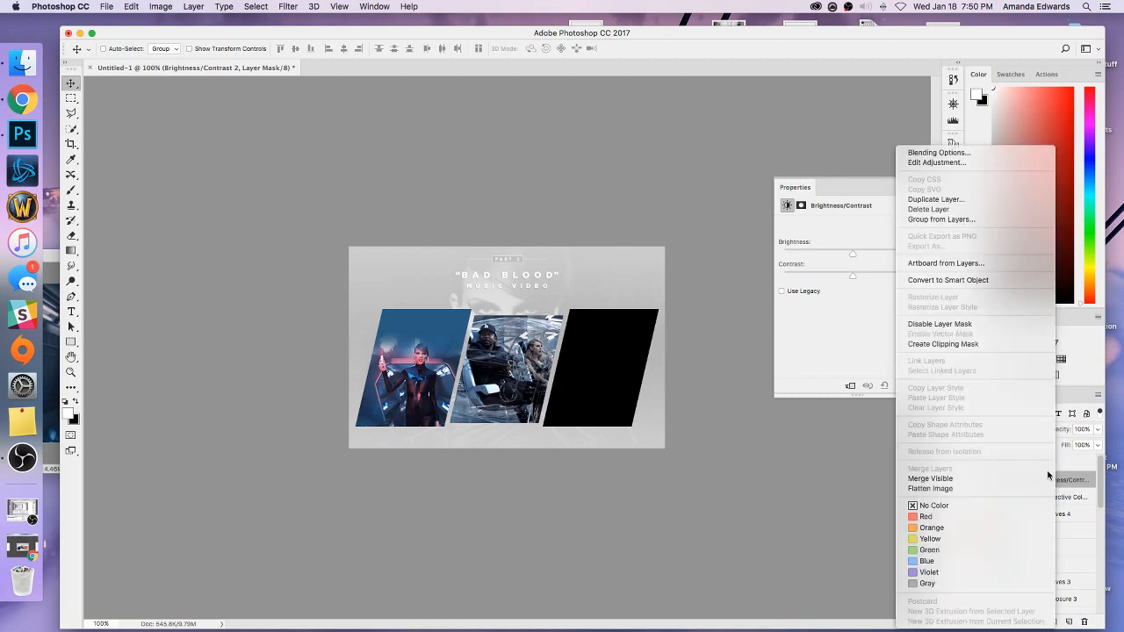
click(947, 348)
click(920, 242)
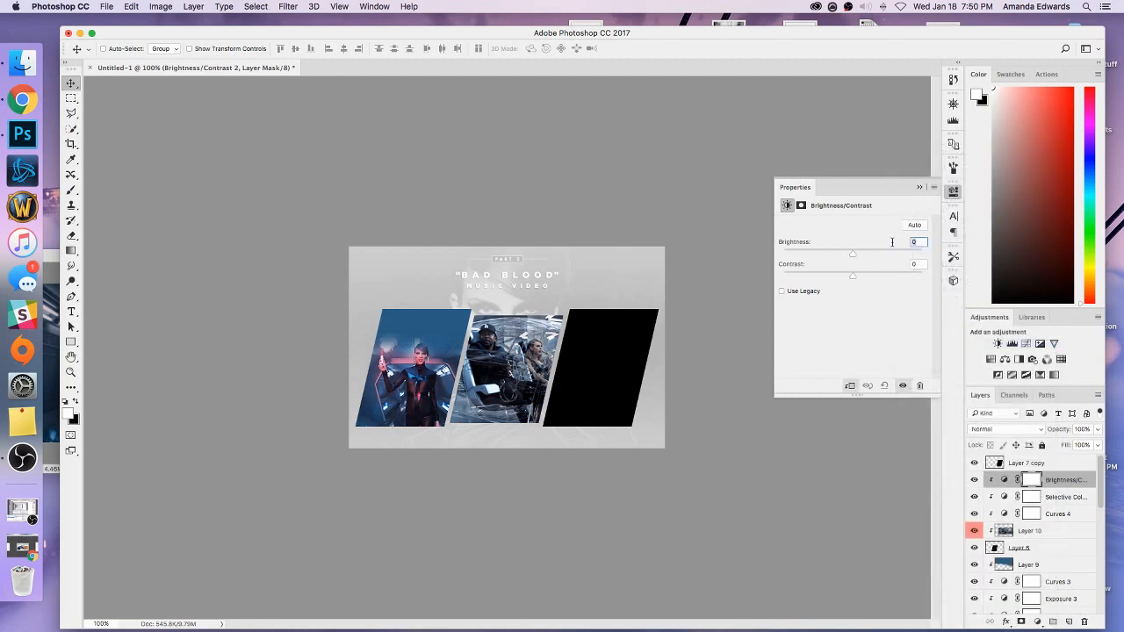
text(9)
key(Tab)
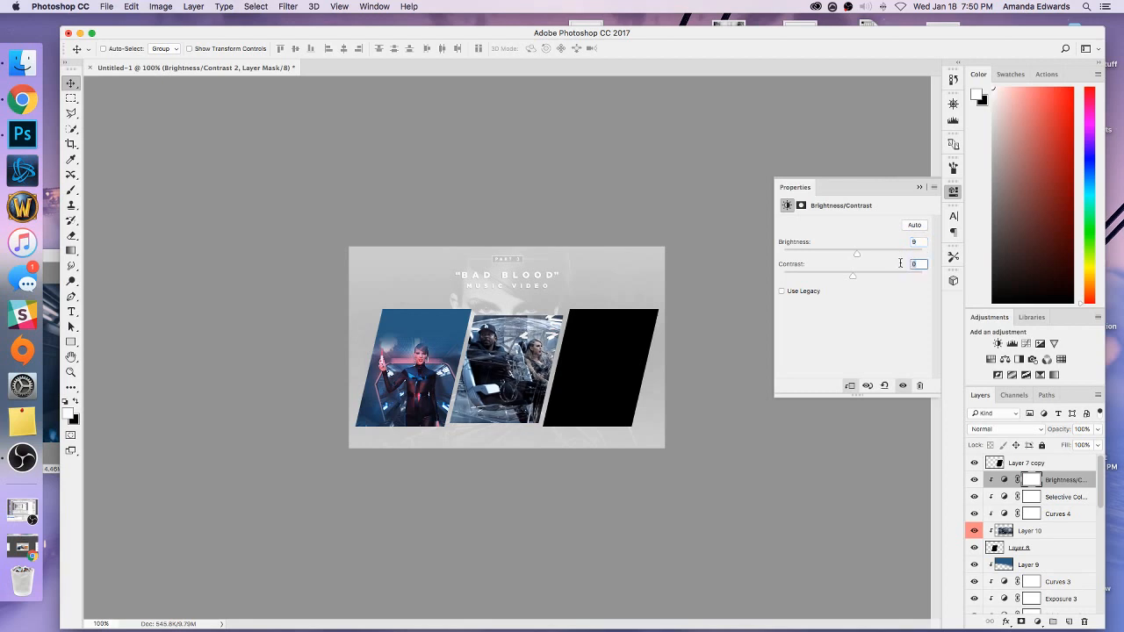
click(919, 188)
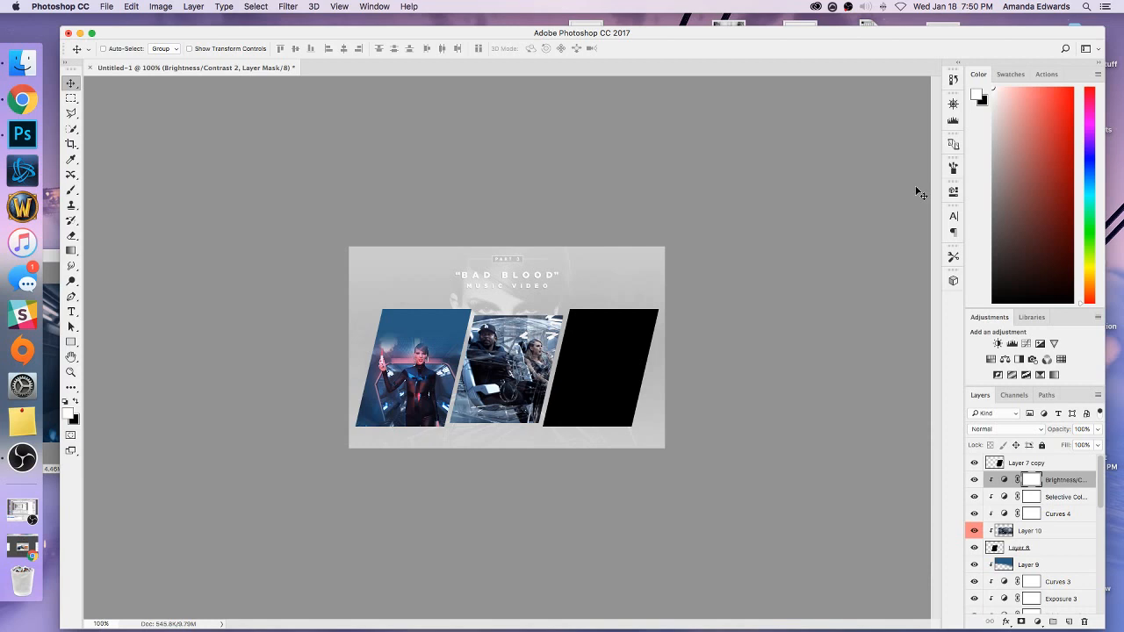
Add a Black & White adjustment above Brightness/Contrast and clip it to the middle panel.
click(1019, 360)
right_click(1059, 471)
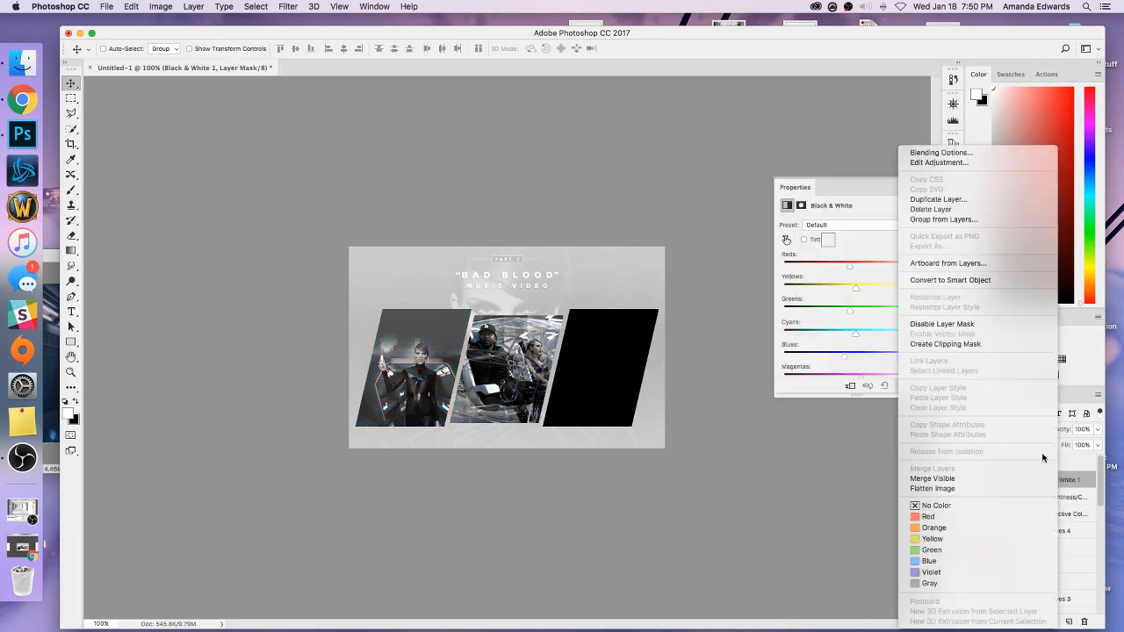
click(953, 352)
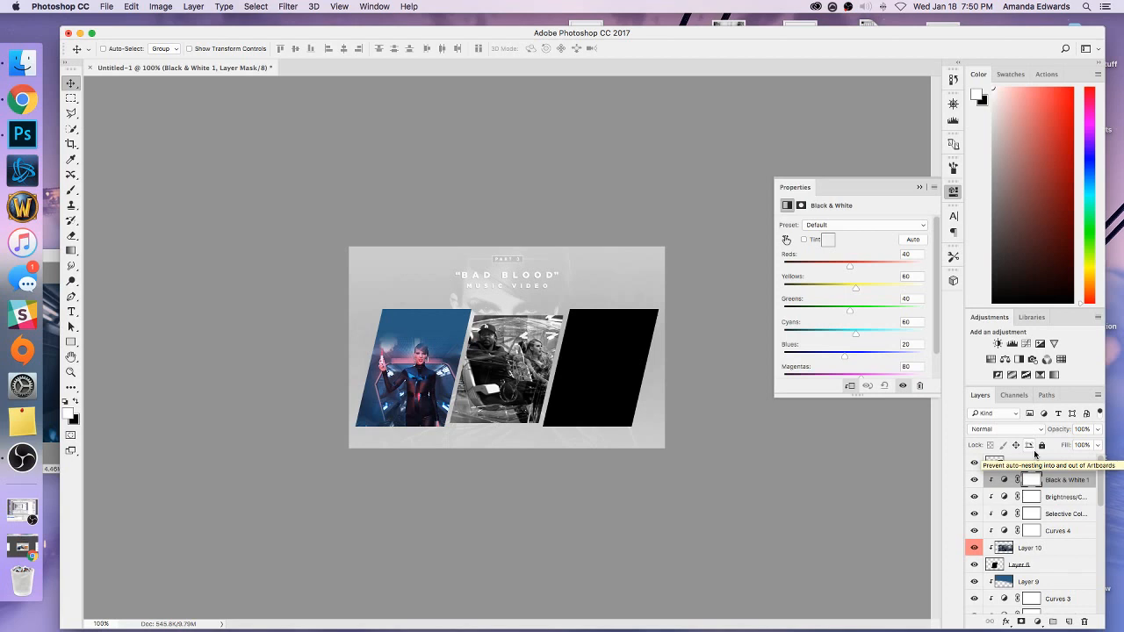
Apply the last-used Smart Sharpen filter to the middle panel's still.
click(1004, 549)
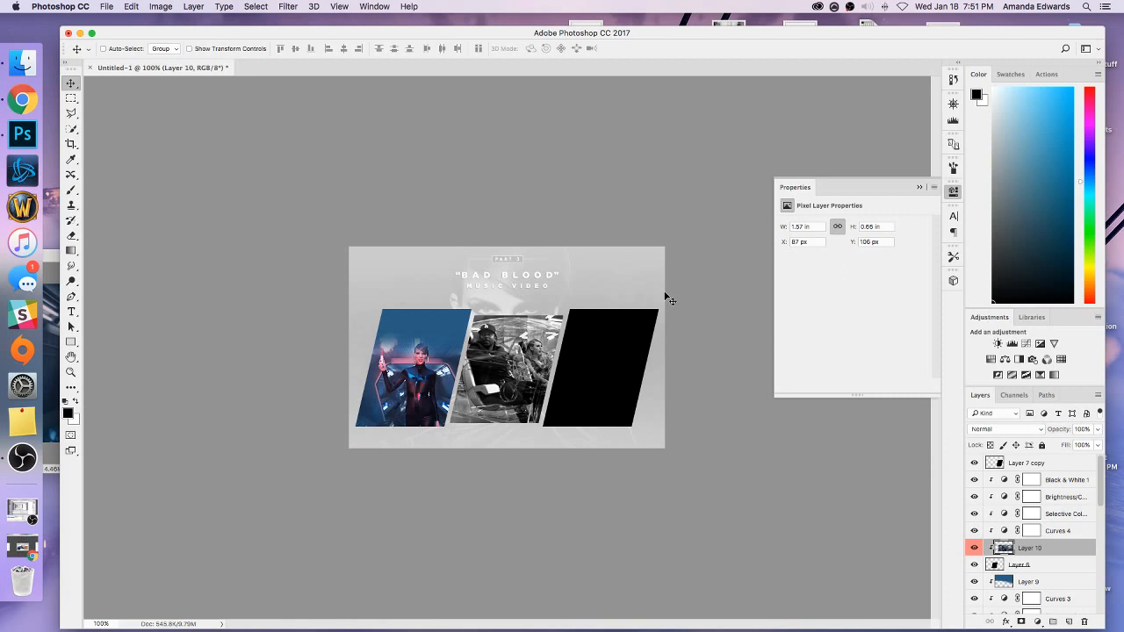
key(super+f)
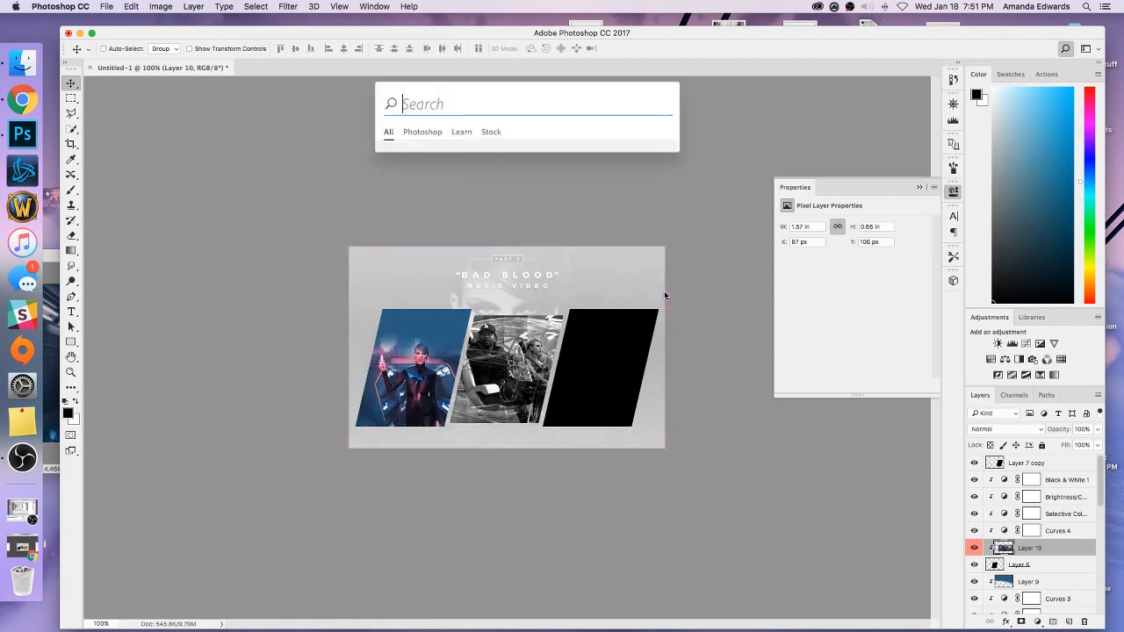
click(332, 86)
click(278, 6)
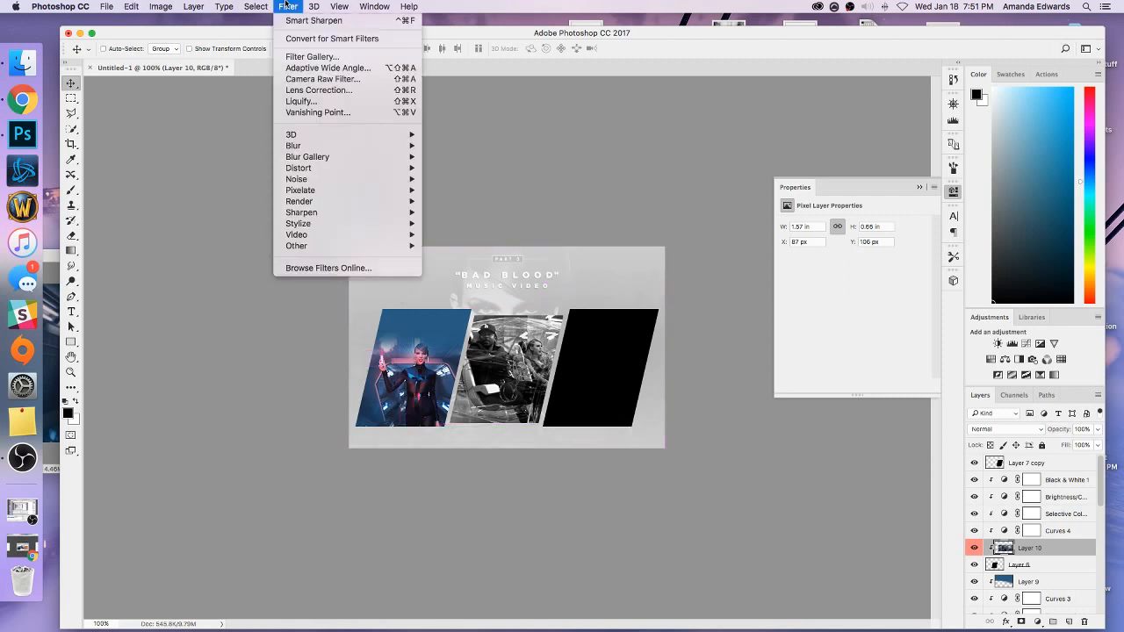
click(289, 19)
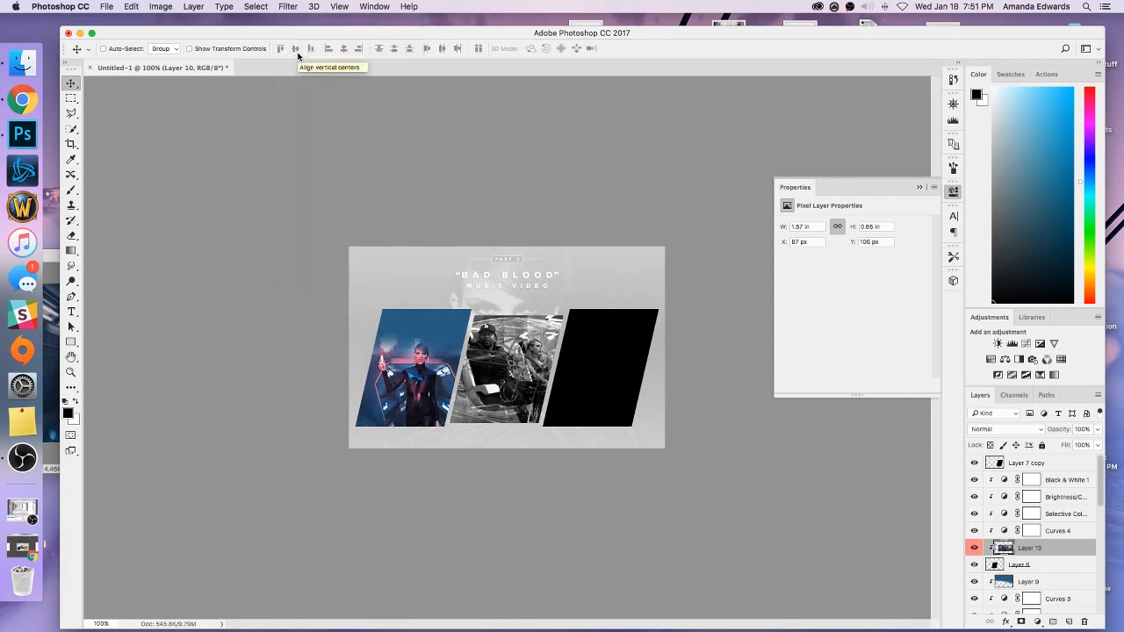
click(290, 6)
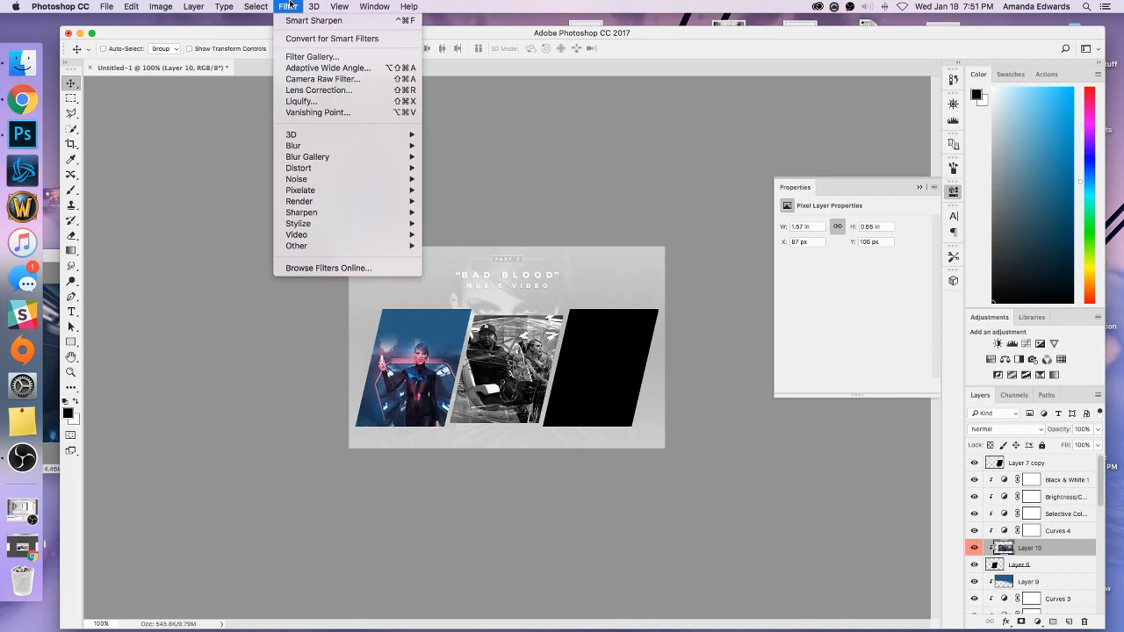
click(438, 37)
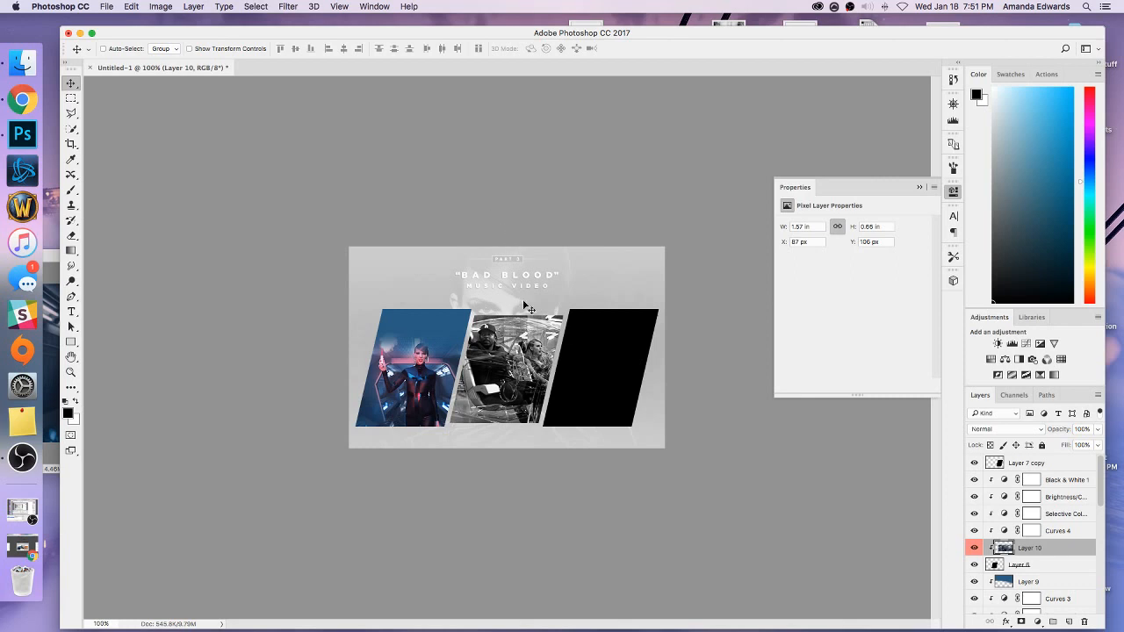
Bring the explosion still from bb images.psd in above the third slanted panel and clip it to that panel.
click(1023, 464)
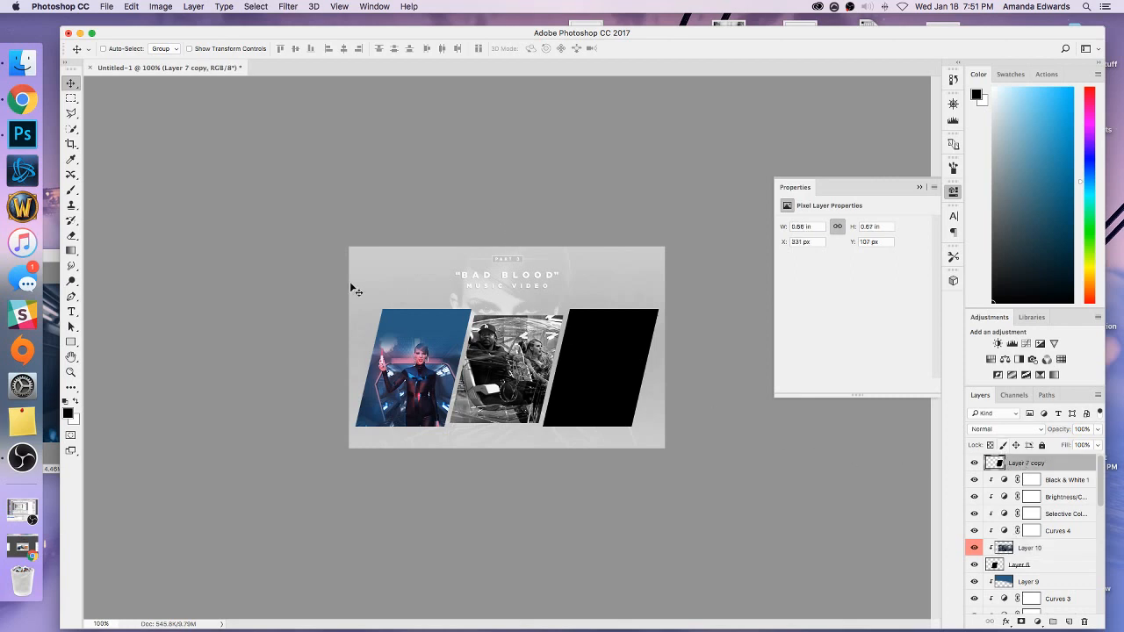
click(54, 321)
drag(1032, 464, 686, 379)
right_click(1030, 469)
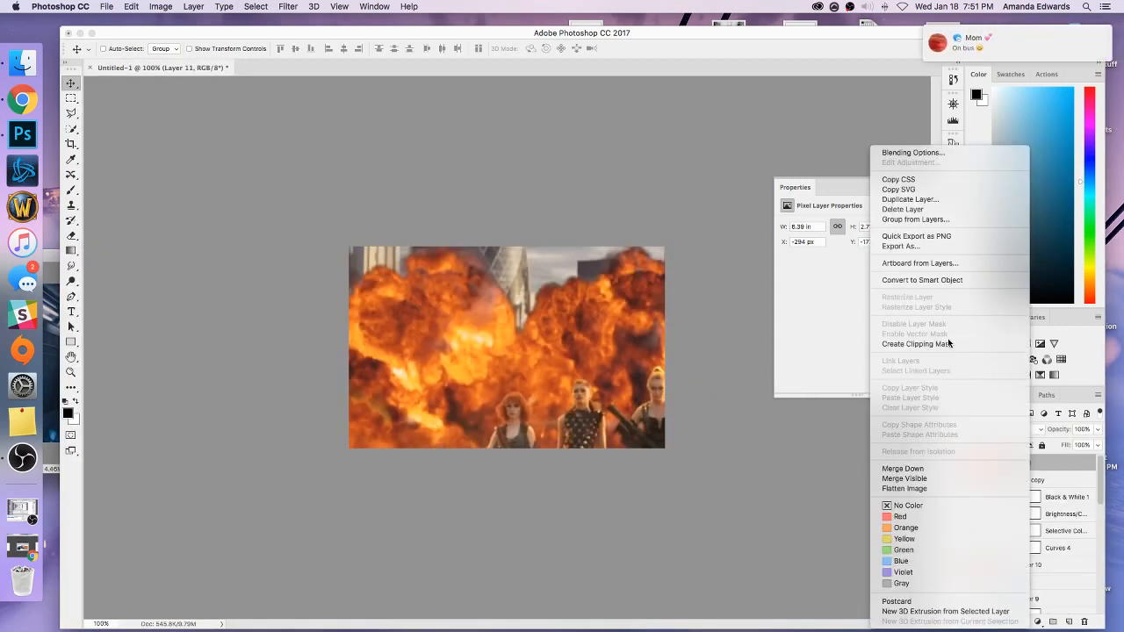
click(959, 344)
Scale the explosion still to about 26%, position it so the walking group fills the third panel, and hide the transform controls.
key(ctrl+t)
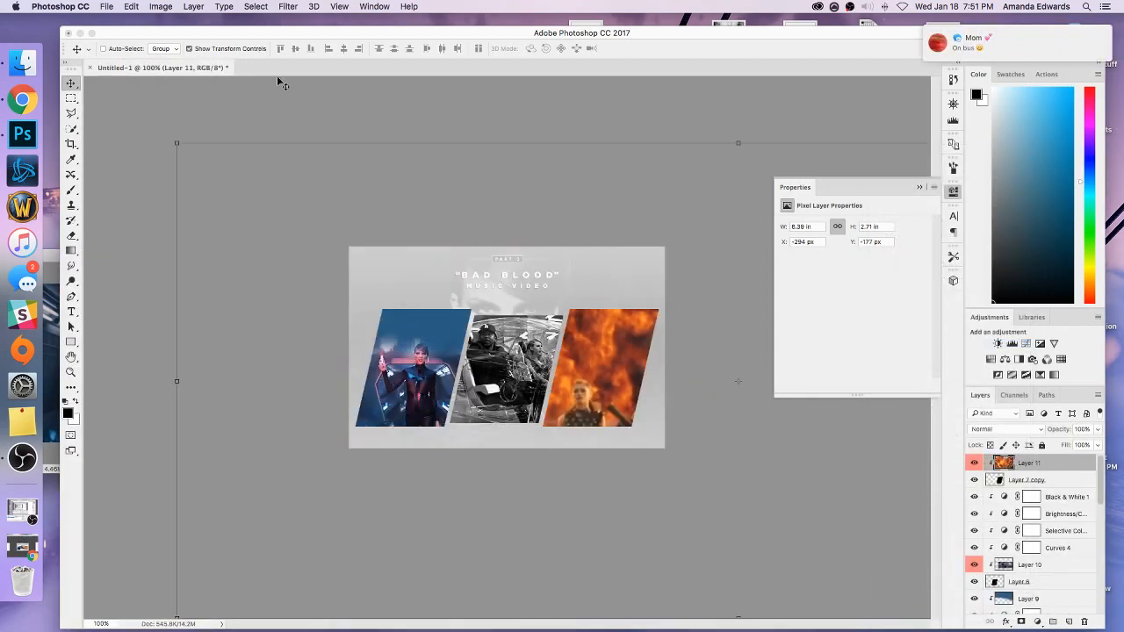
key(ctrl+minus)
drag(342, 245, 471, 326)
key(ctrl+plus)
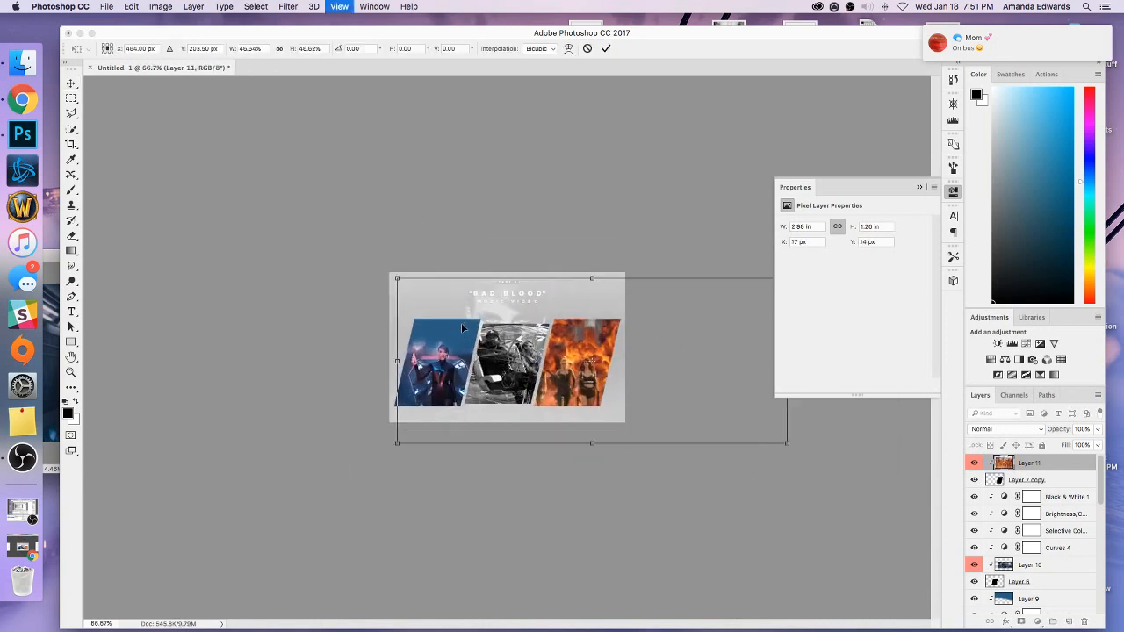
drag(359, 256, 569, 343)
drag(608, 378, 482, 334)
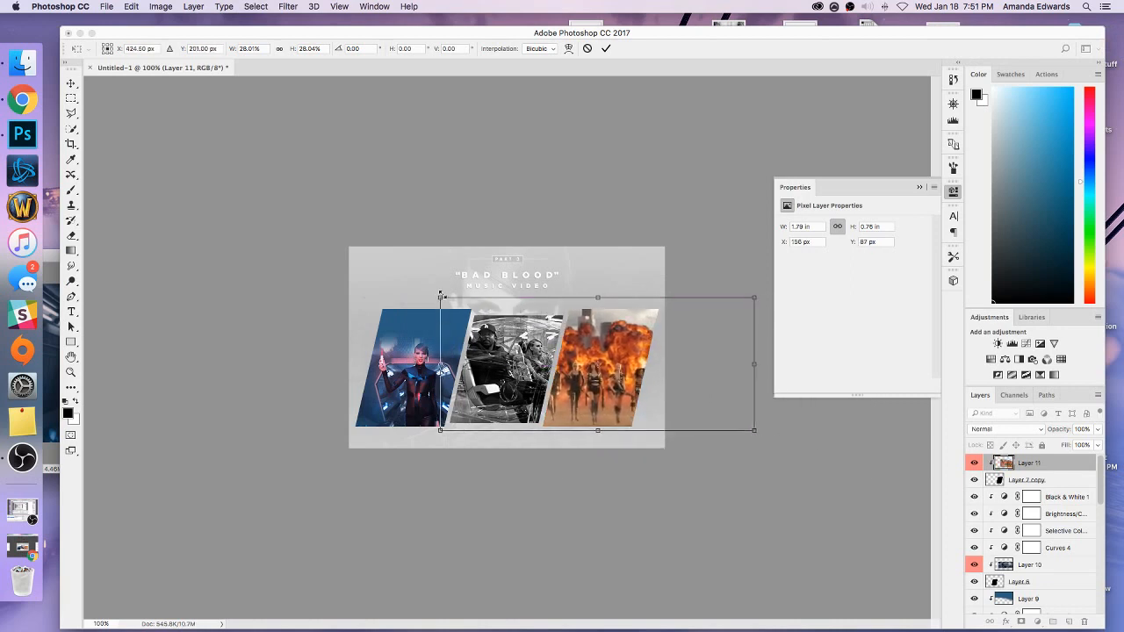
drag(440, 298, 454, 305)
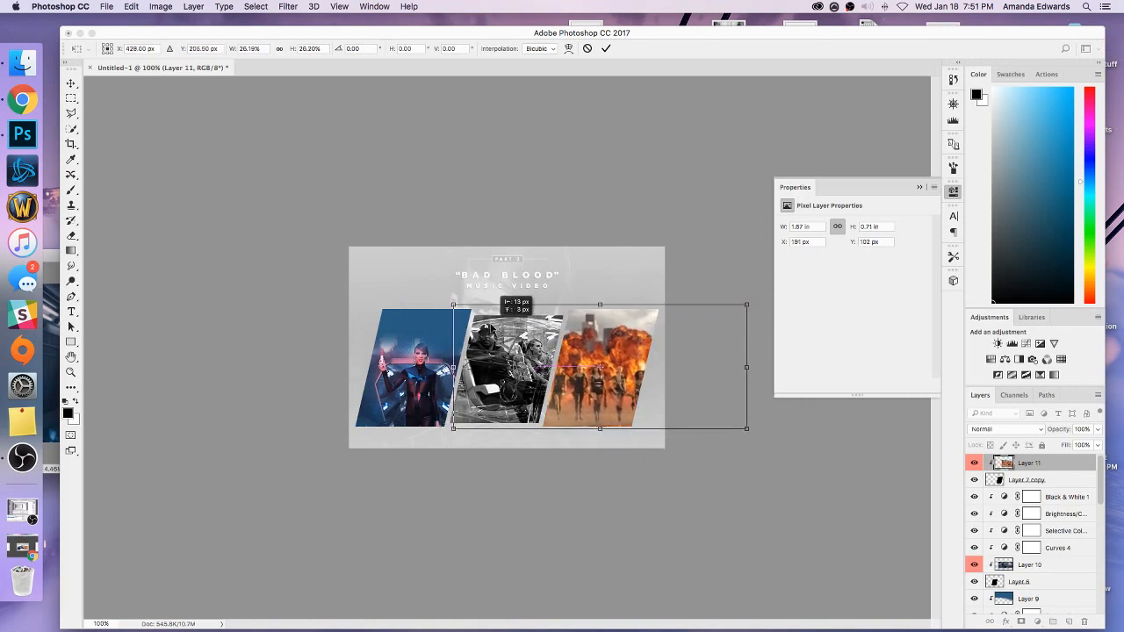
click(72, 82)
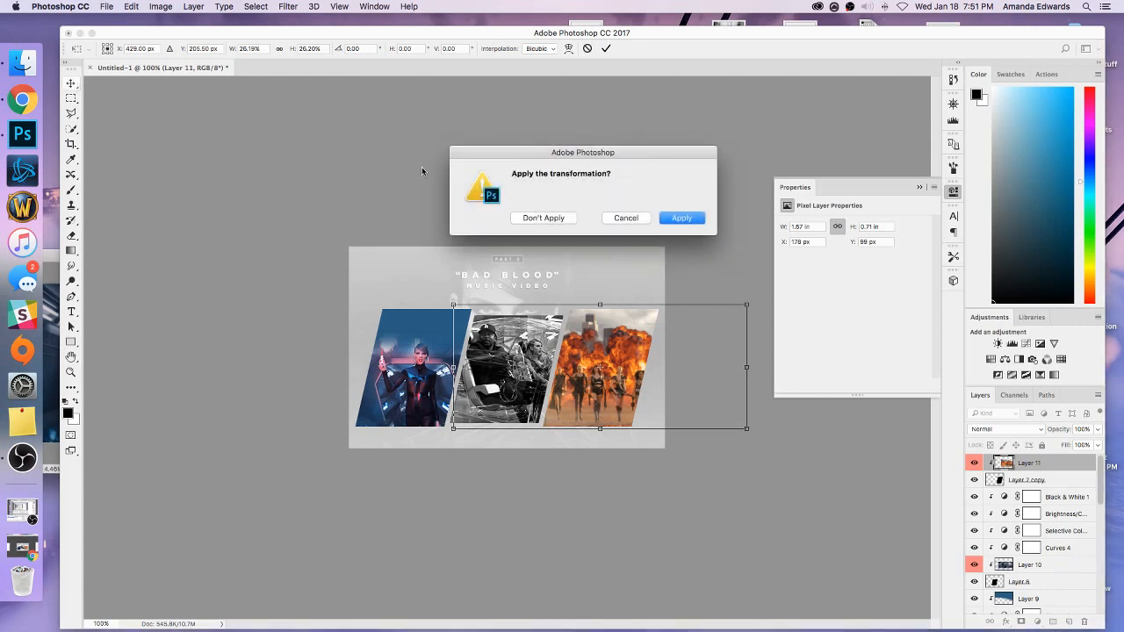
click(686, 219)
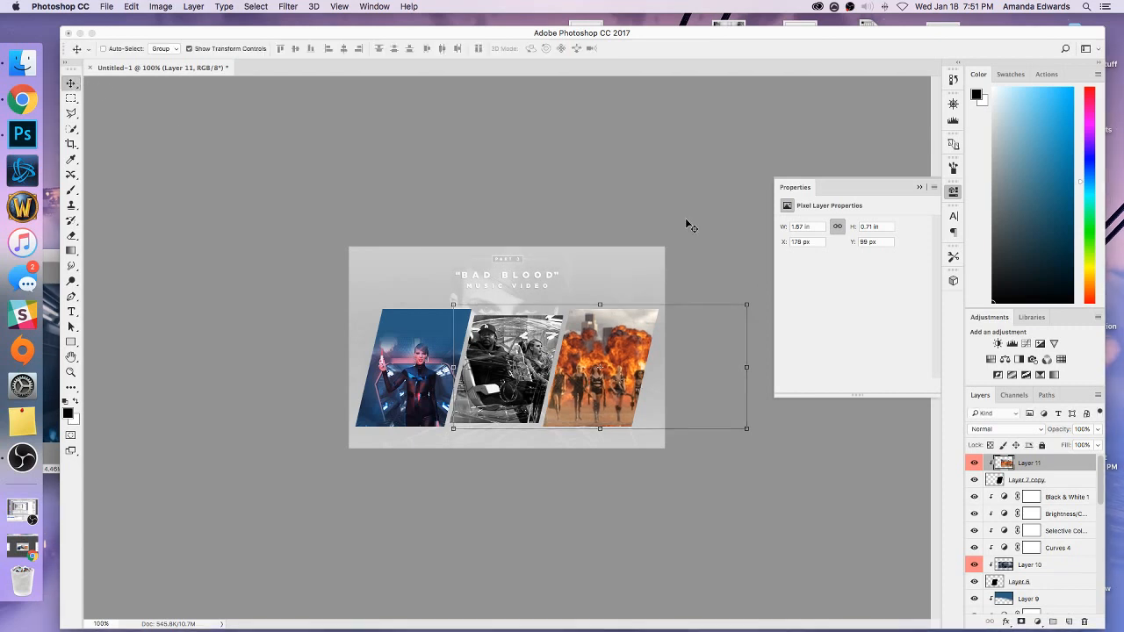
click(254, 48)
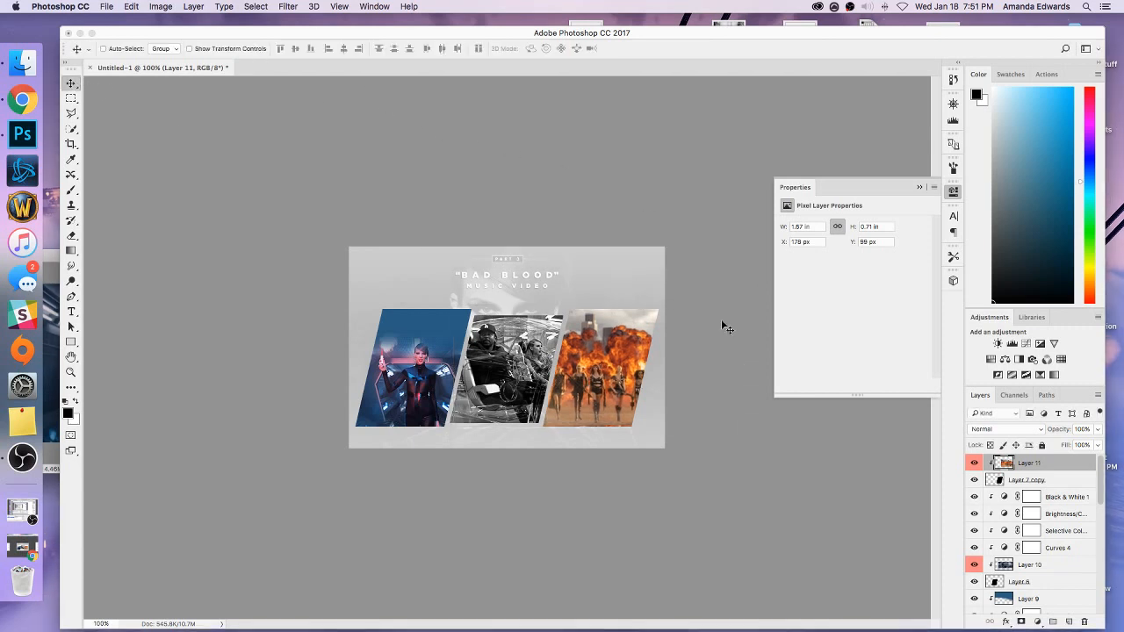
click(1025, 344)
right_click(1051, 463)
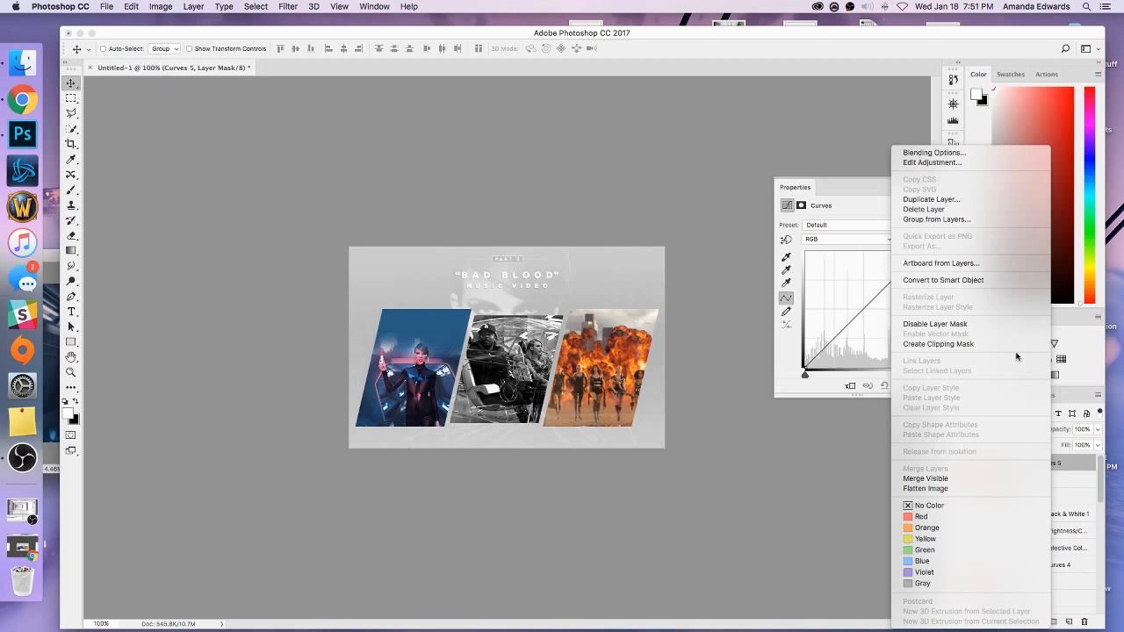
click(1072, 463)
key(super+z)
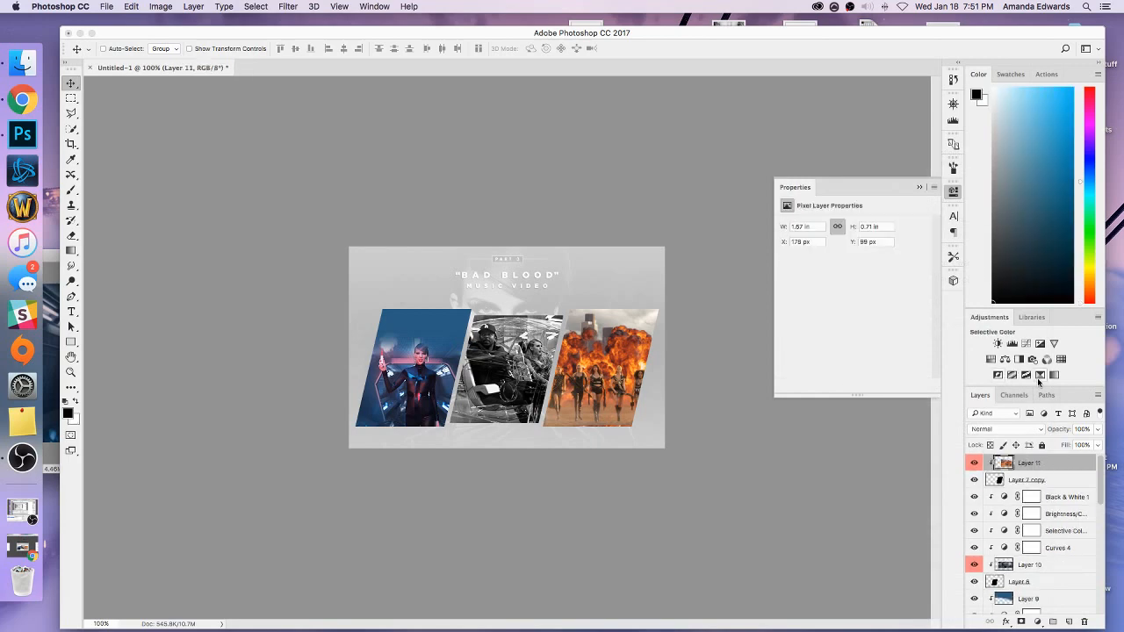
Add a Selective Color adjustment clipped to the third panel's still and set the Black value of Whites to -53%.
click(1052, 375)
right_click(1049, 466)
click(953, 344)
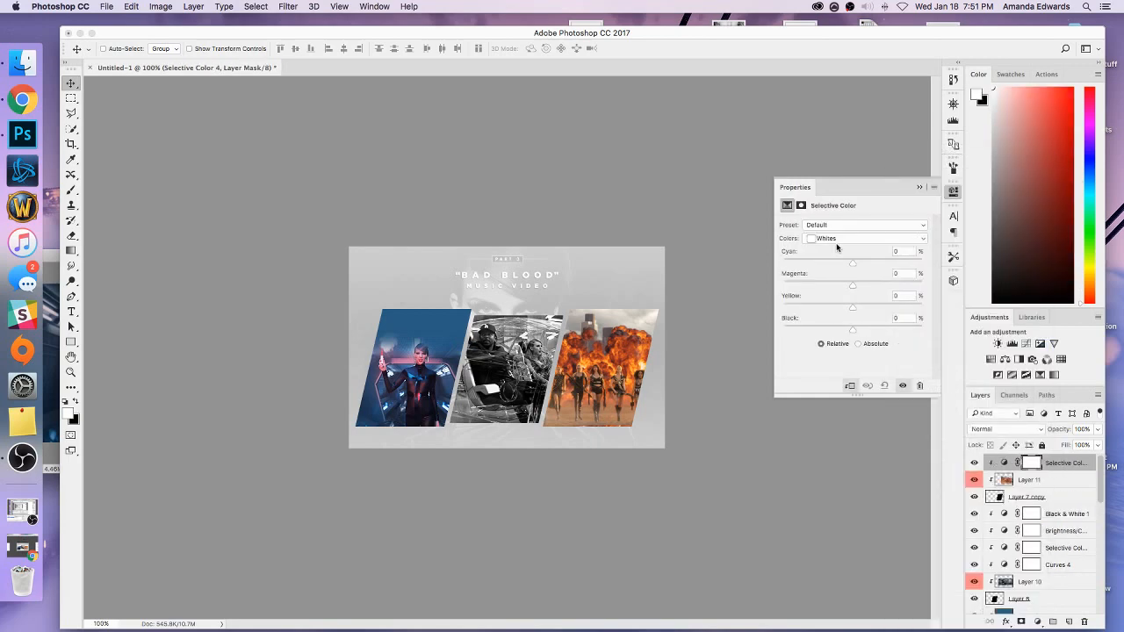
click(897, 318)
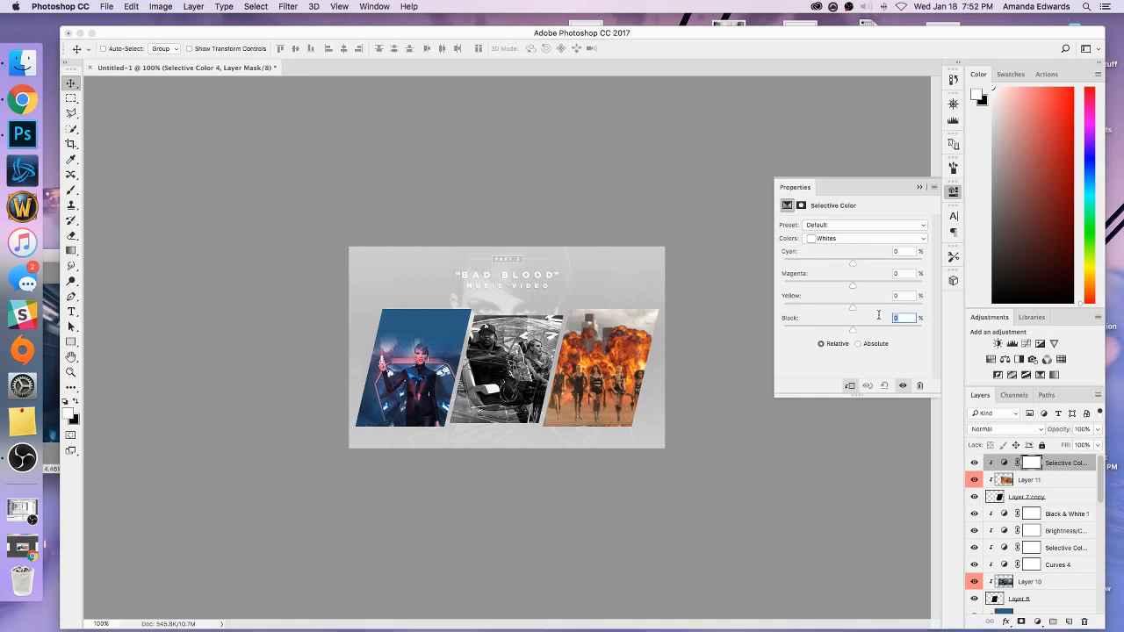
text(-53)
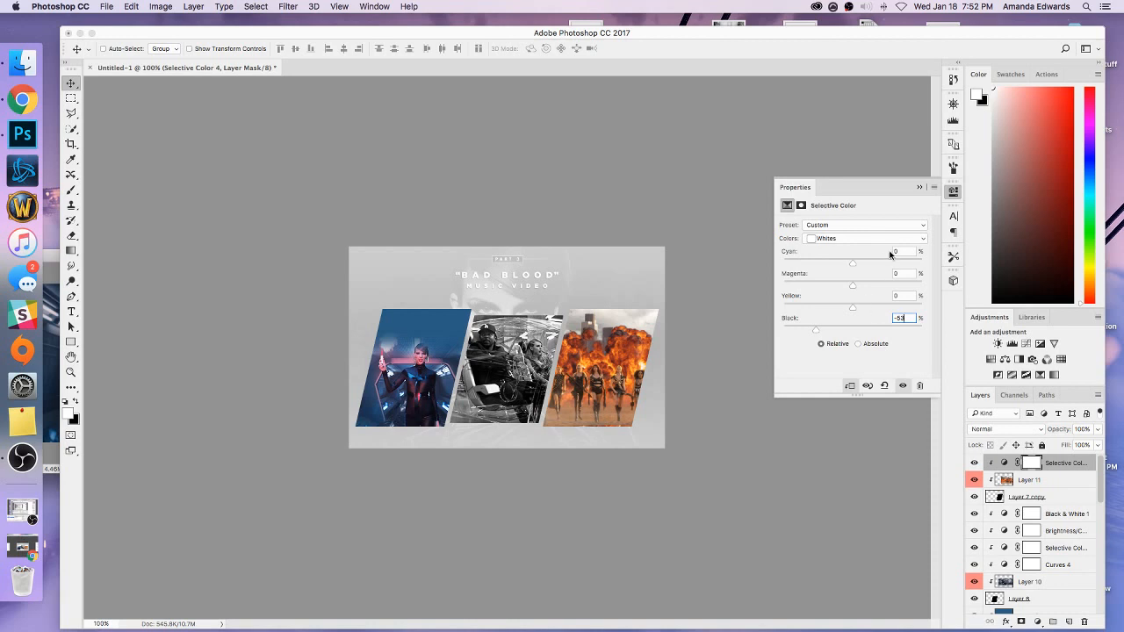
Set the Black value of Blacks to 8% in the third panel's Selective Color adjustment.
click(878, 238)
click(881, 259)
drag(903, 318, 886, 318)
text(8)
click(920, 188)
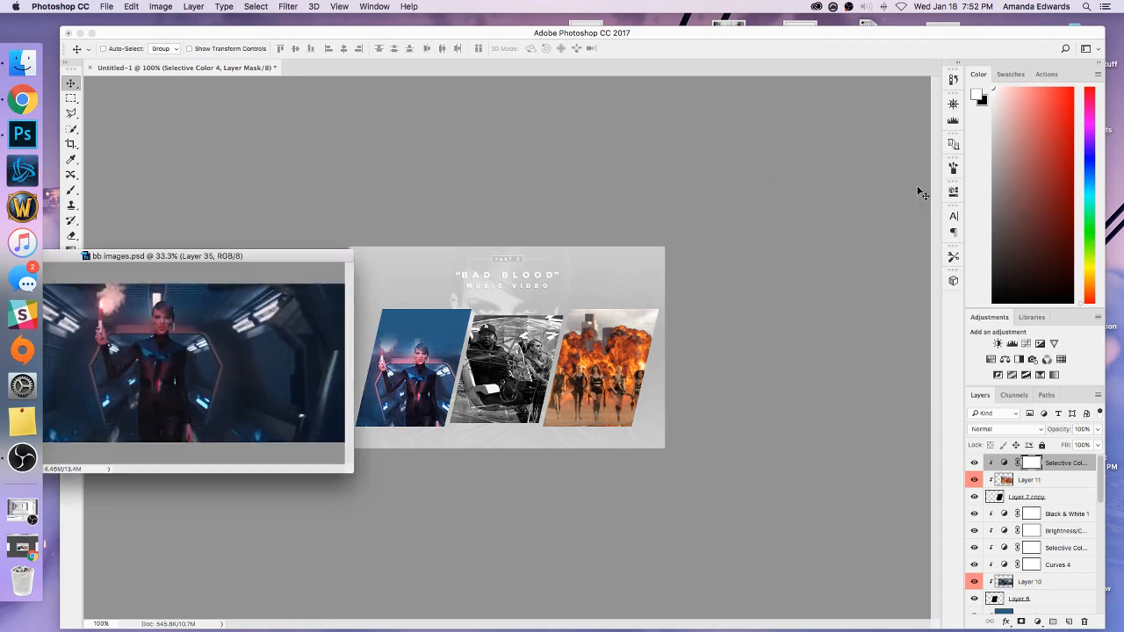
Add a Brightness/Contrast adjustment clipped to the third panel's still, with brightness 11.
click(999, 343)
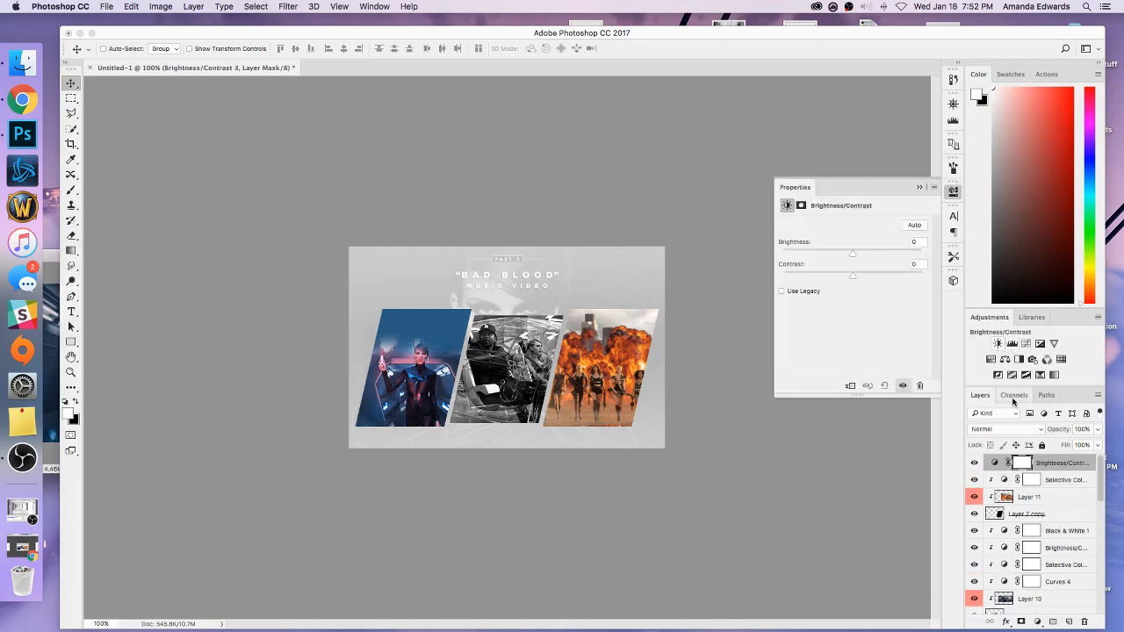
right_click(1055, 466)
click(948, 343)
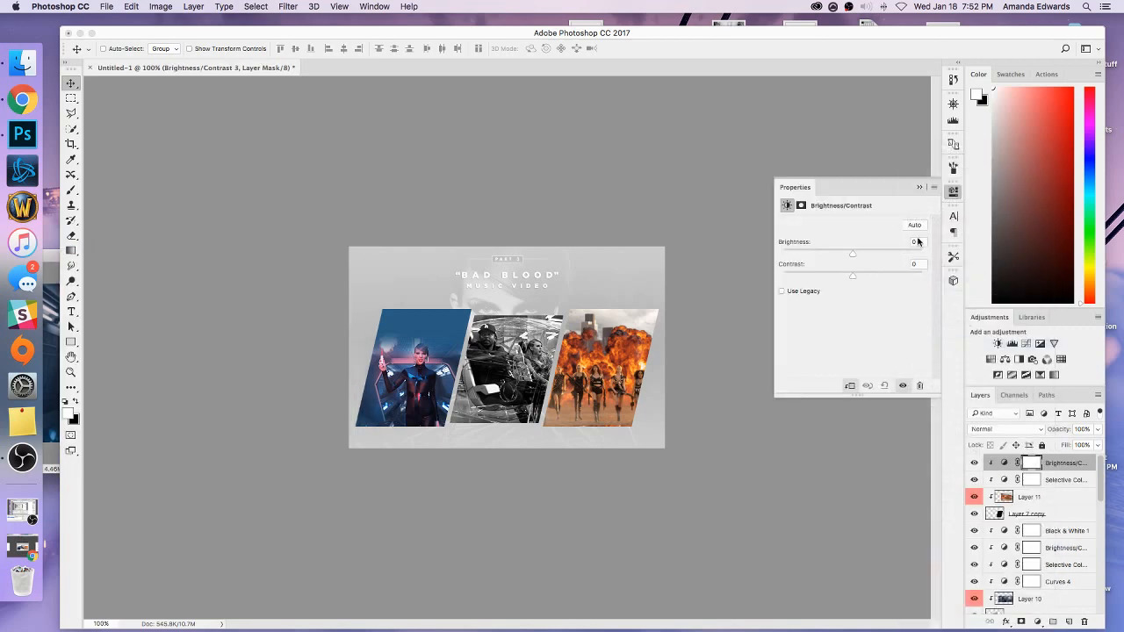
text(11)
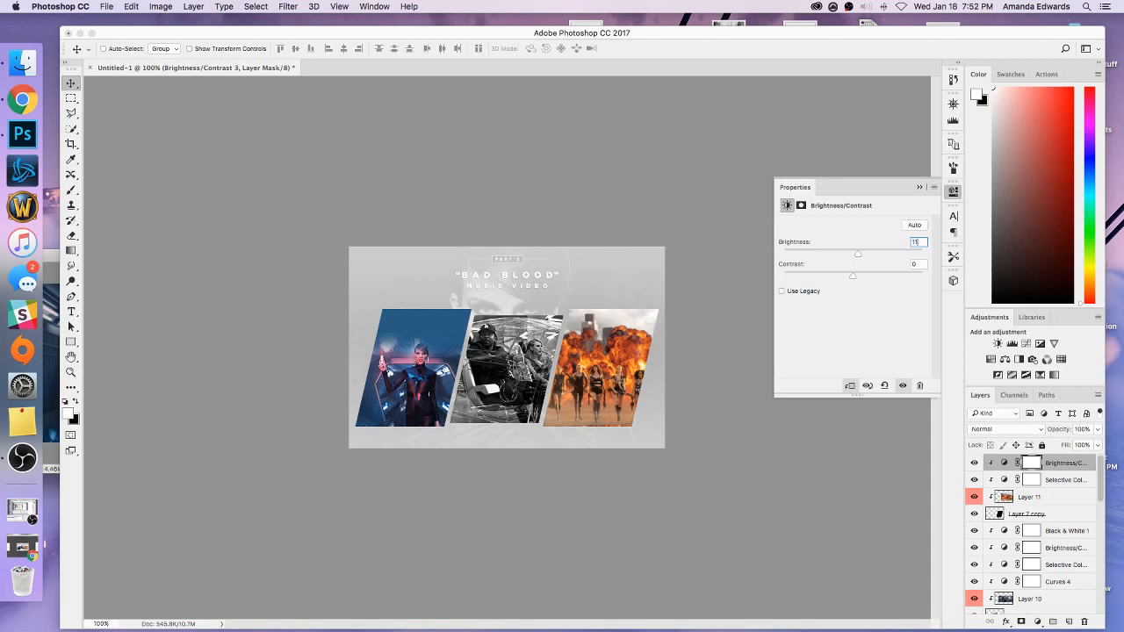
key(Tab)
click(920, 189)
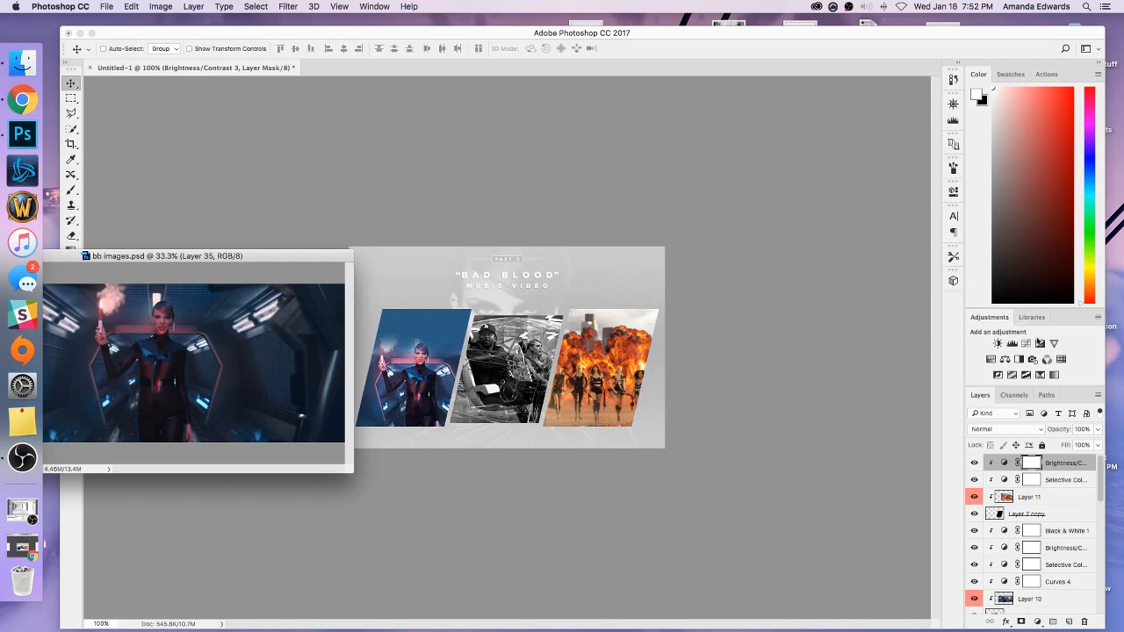
Add a Curves adjustment clipped to the third panel's still, with a curve point at input 75 and output 88.
click(1026, 345)
right_click(1052, 467)
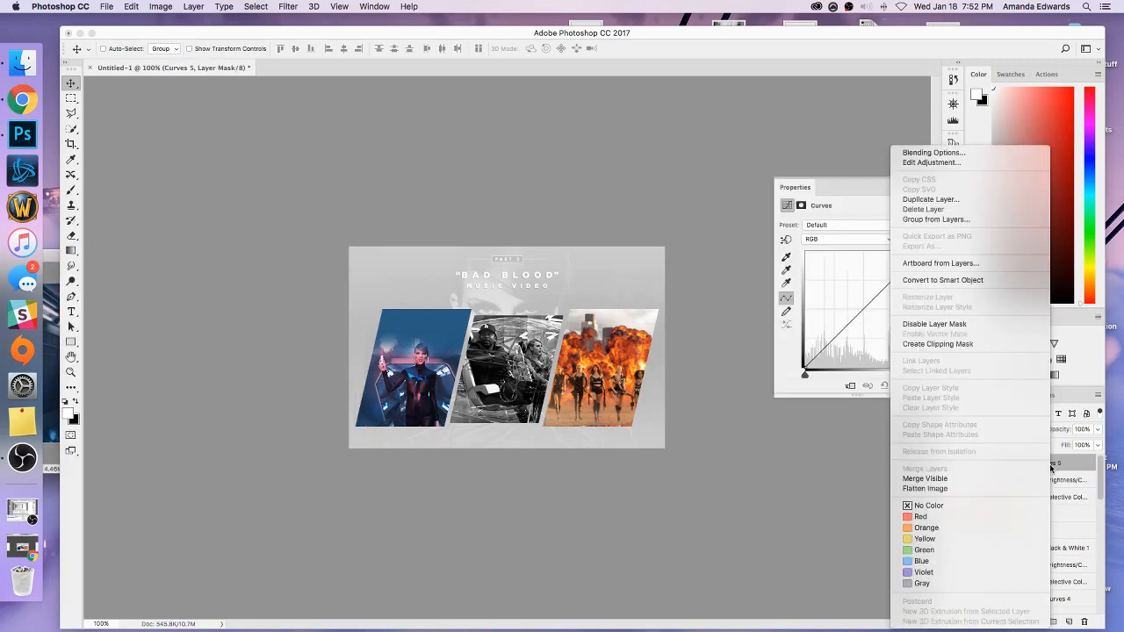
click(938, 344)
scroll(910, 313, down, 2)
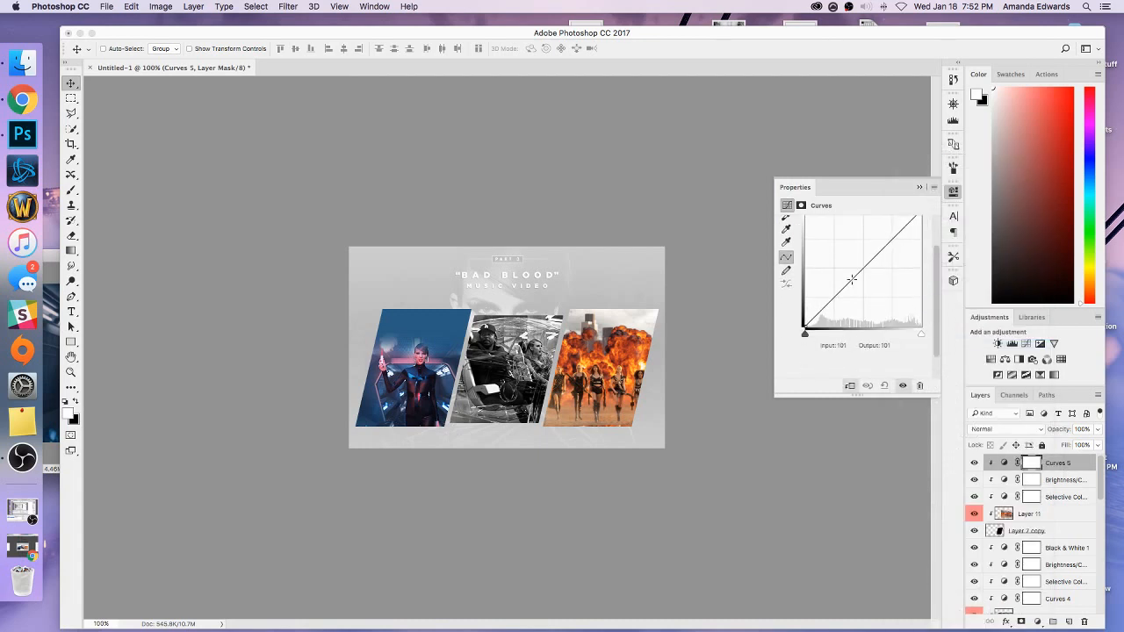
mouse_move(849, 281)
mouse_down()
mouse_move(850, 266)
mouse_move(850, 275)
mouse_up()
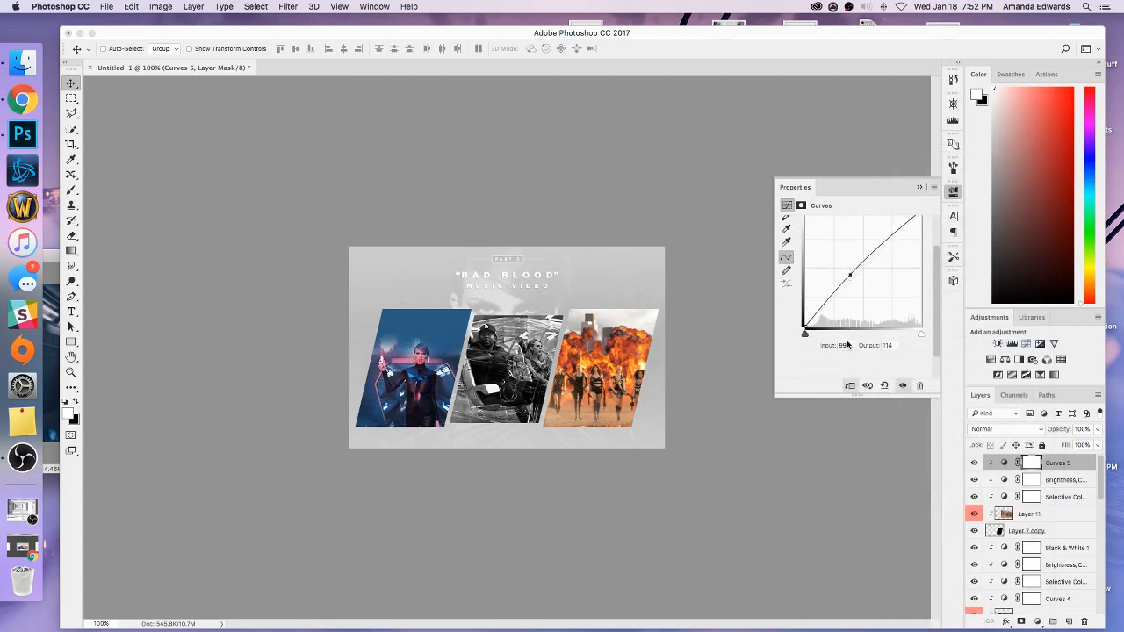
click(850, 274)
drag(849, 345, 836, 345)
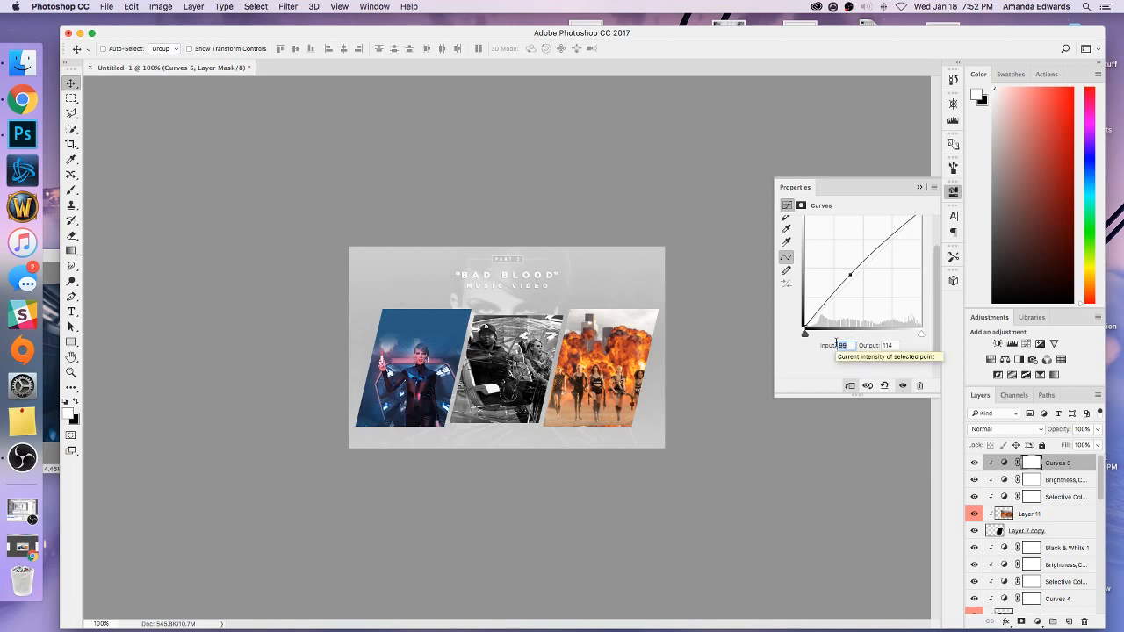
text(75)
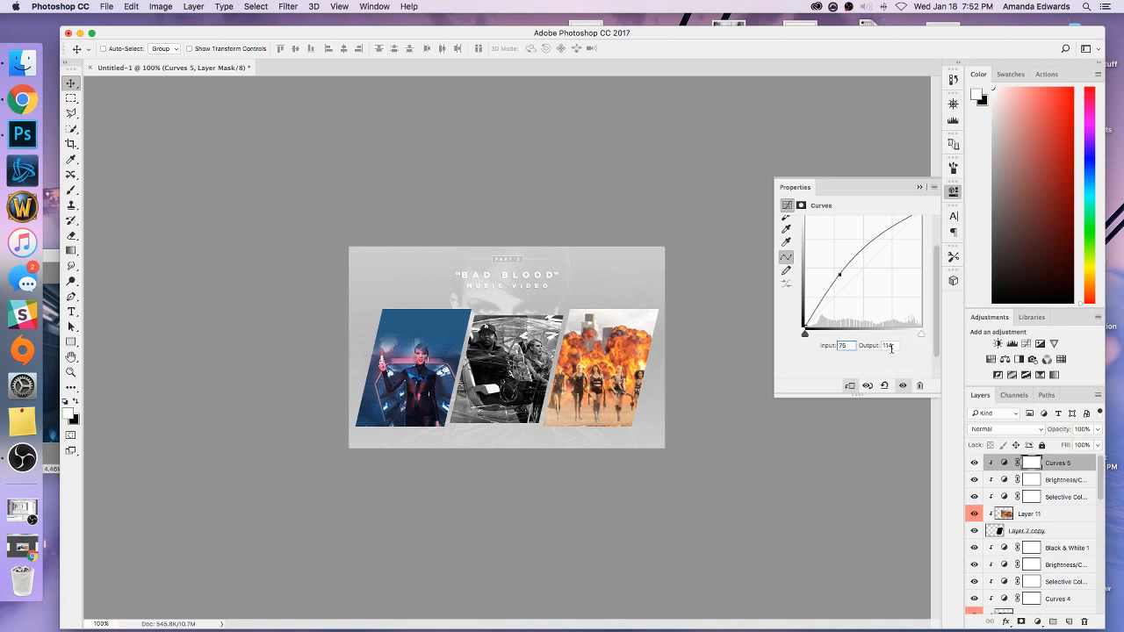
drag(892, 346, 877, 345)
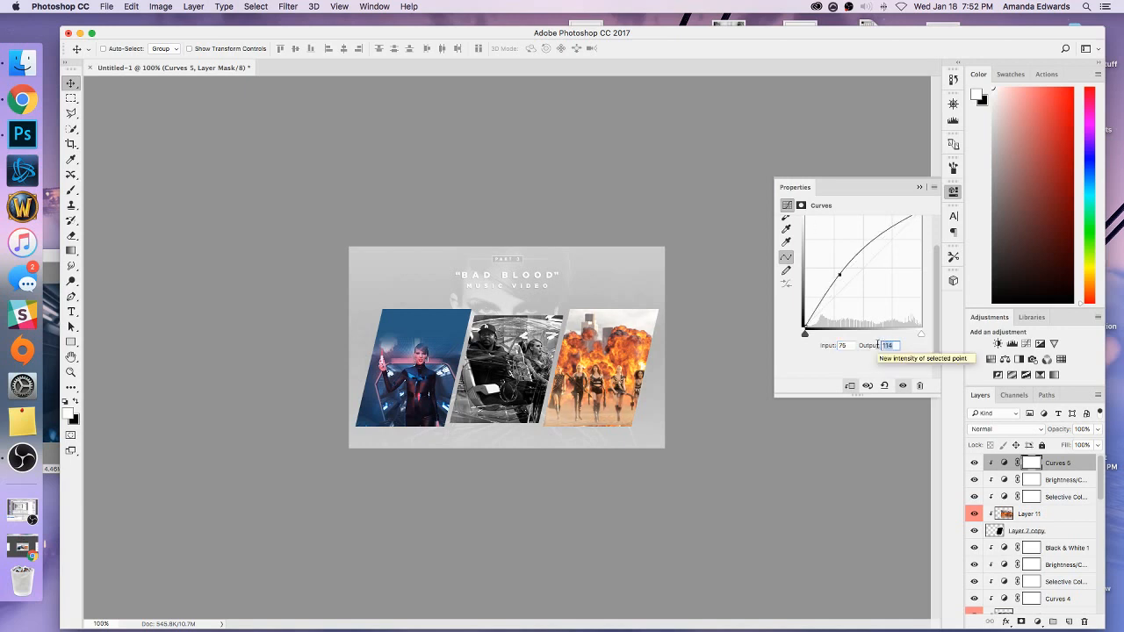
text(90)
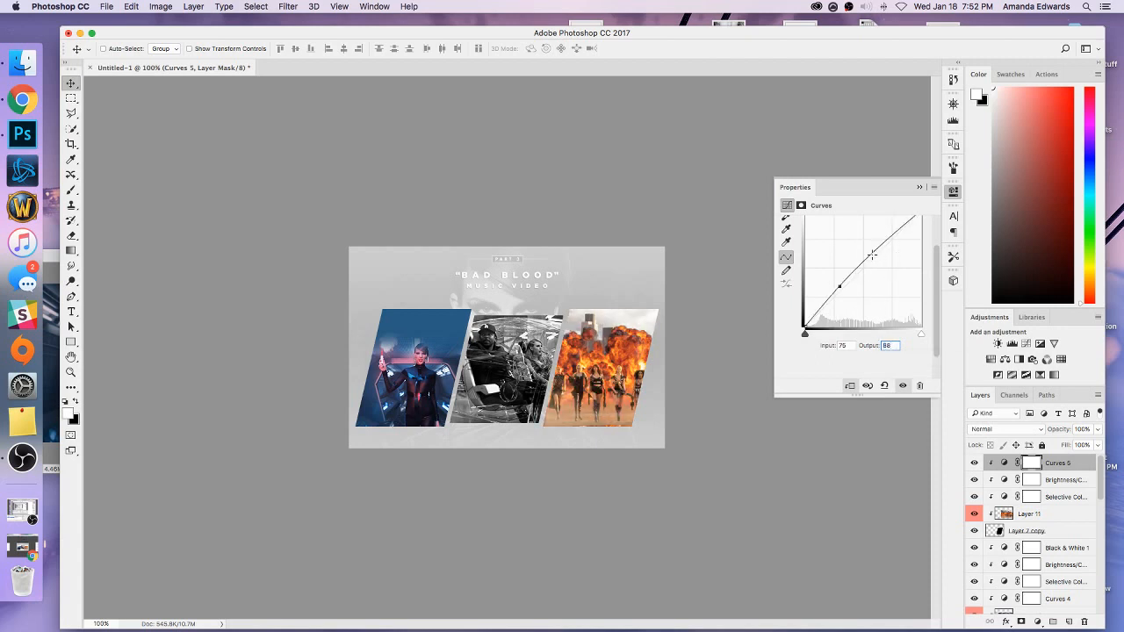
Add a second, higher point to the third panel's curve at input 150 and output 156.
click(876, 249)
drag(850, 345, 834, 348)
text(150)
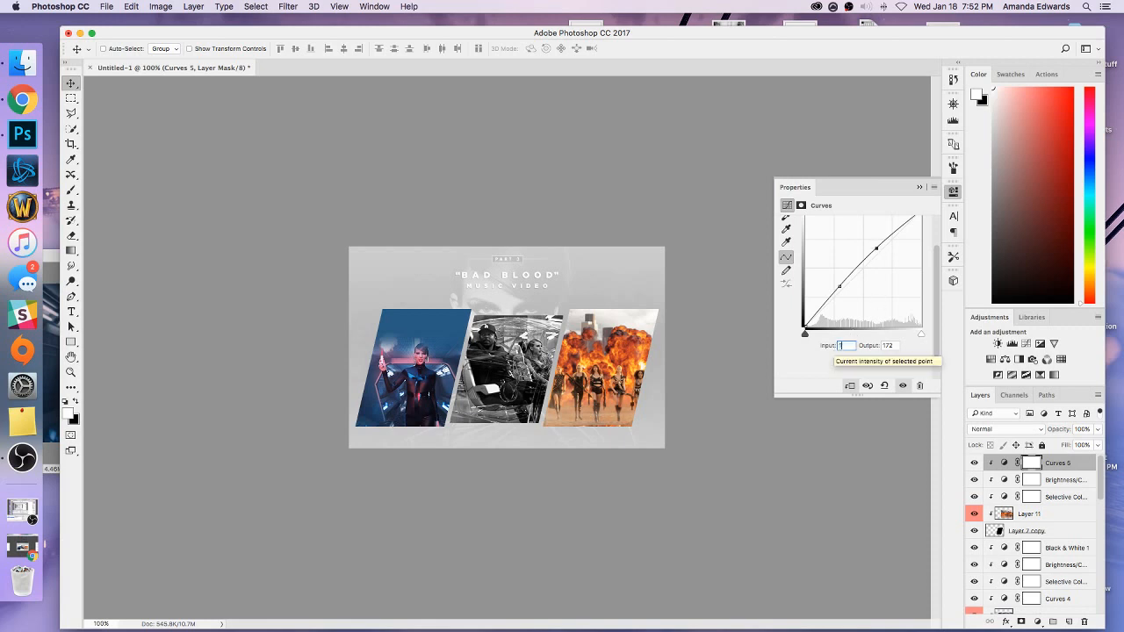
click(892, 347)
drag(893, 347, 874, 345)
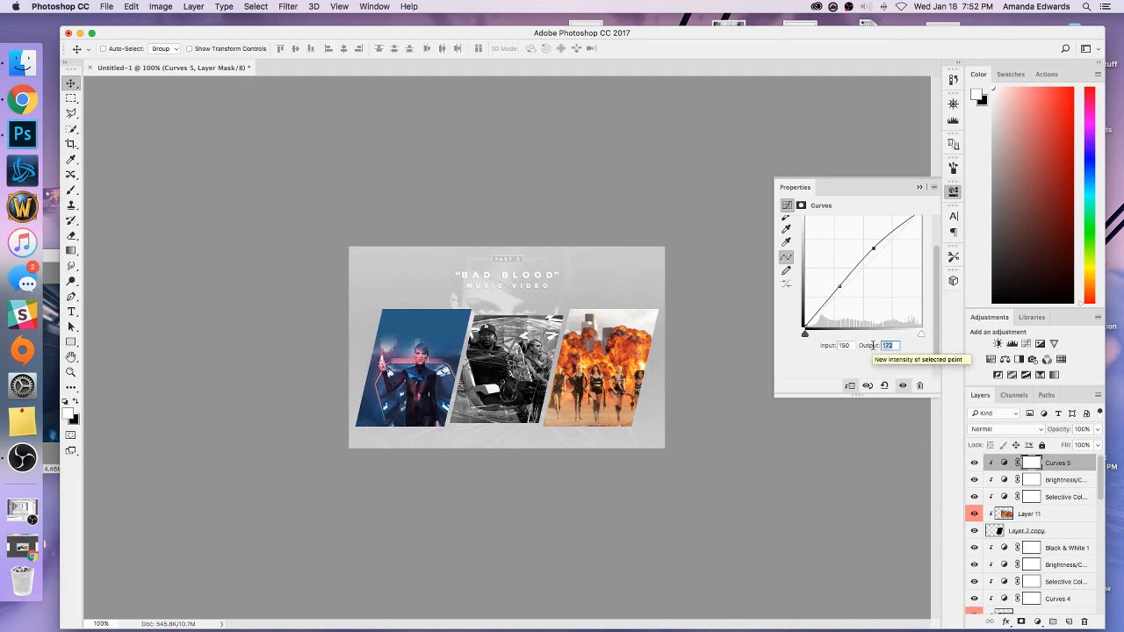
text(156)
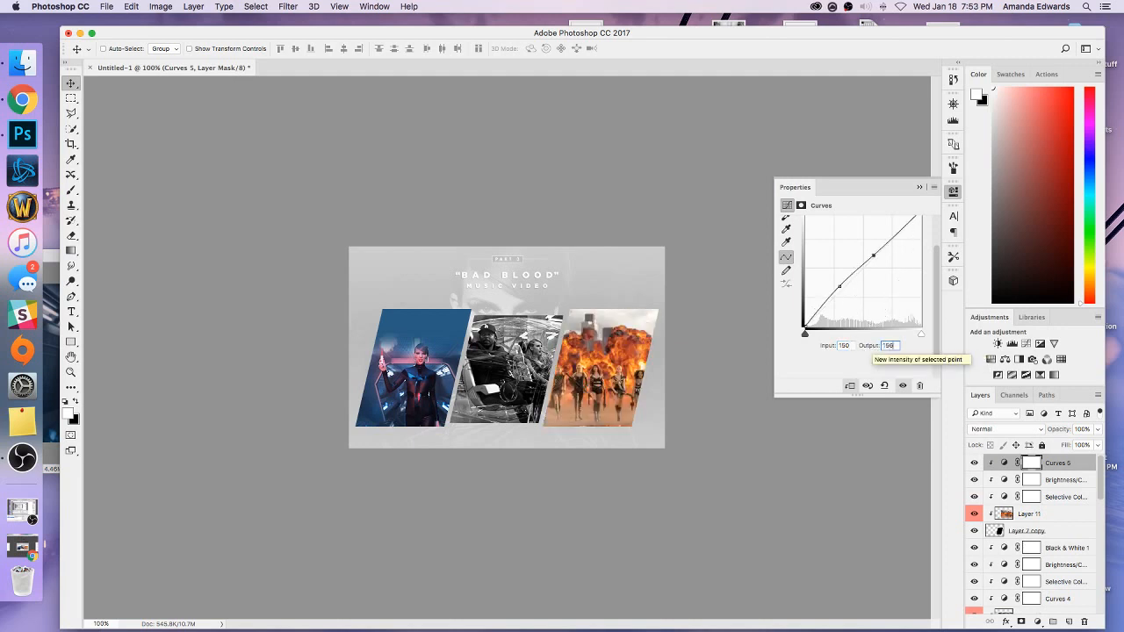
Add another Curves adjustment clipped to the third panel's still, with a curve point at input 135 and output 149.
click(919, 188)
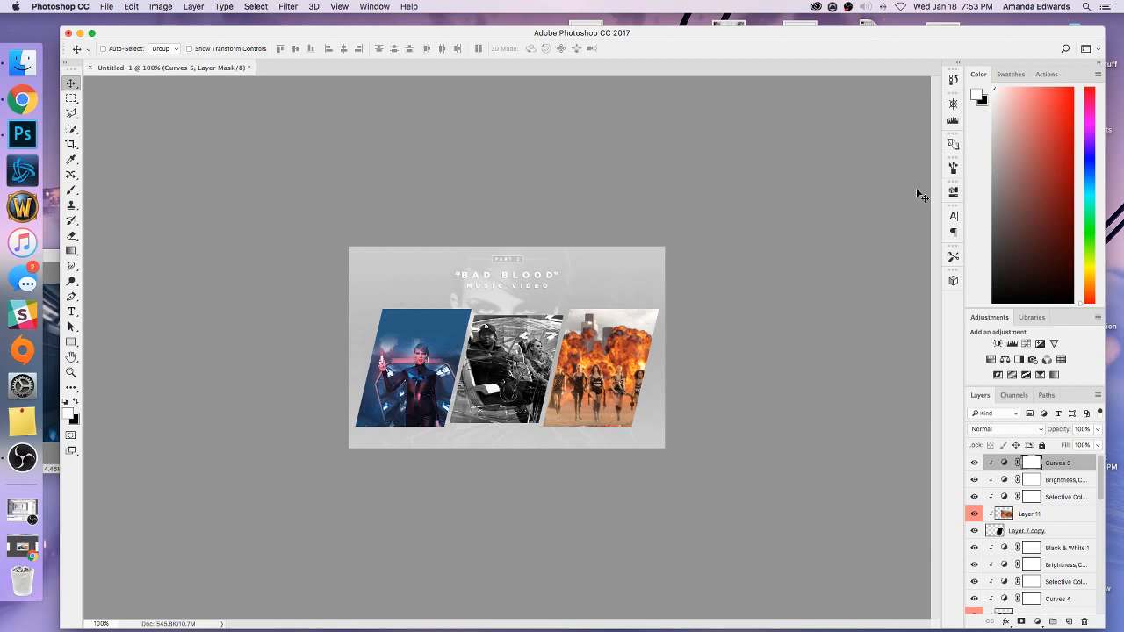
click(1026, 343)
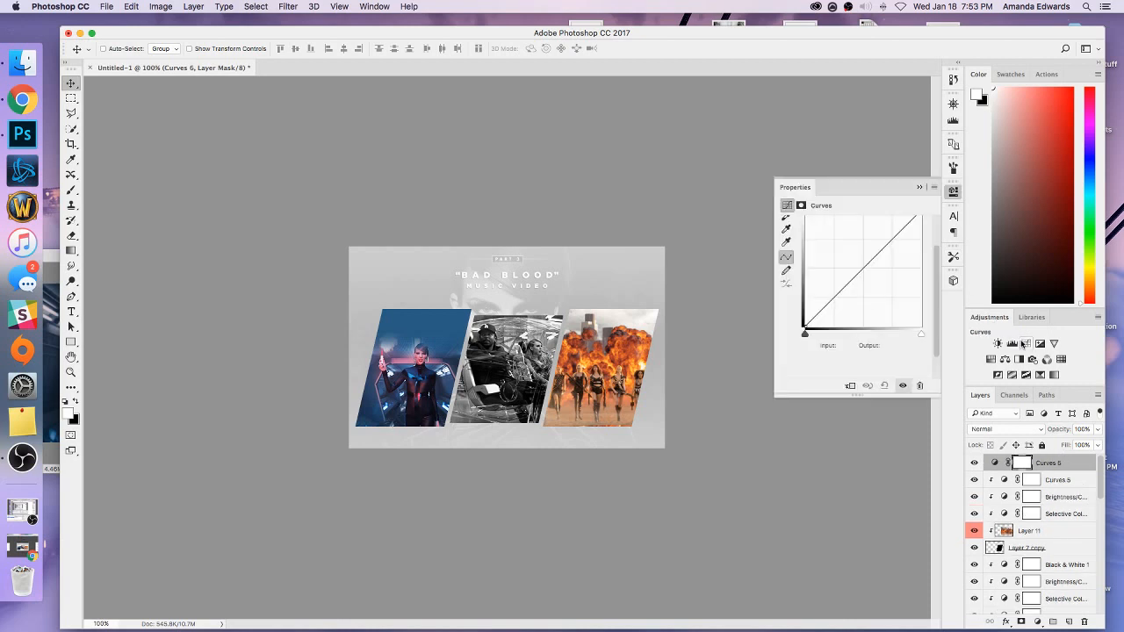
right_click(1054, 464)
click(941, 347)
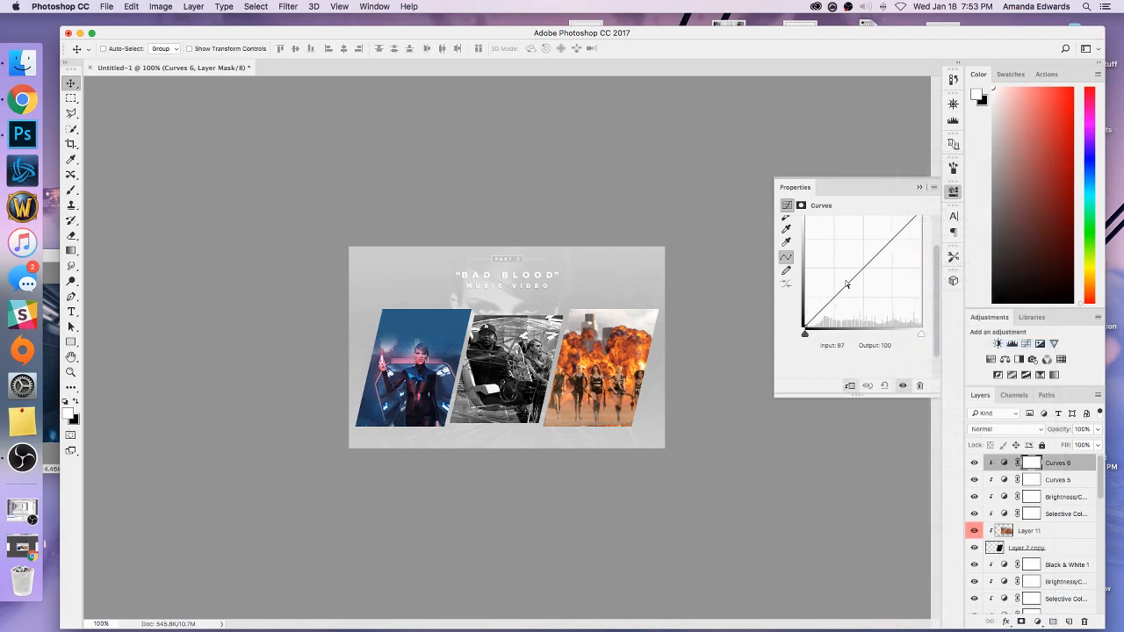
drag(853, 282, 852, 271)
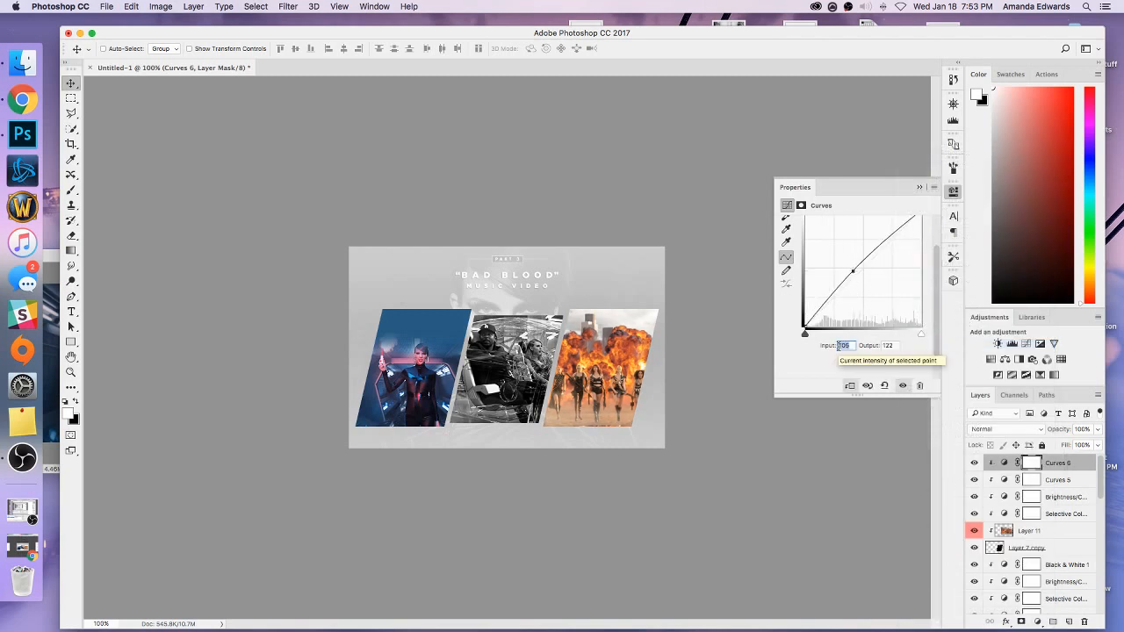
text(135)
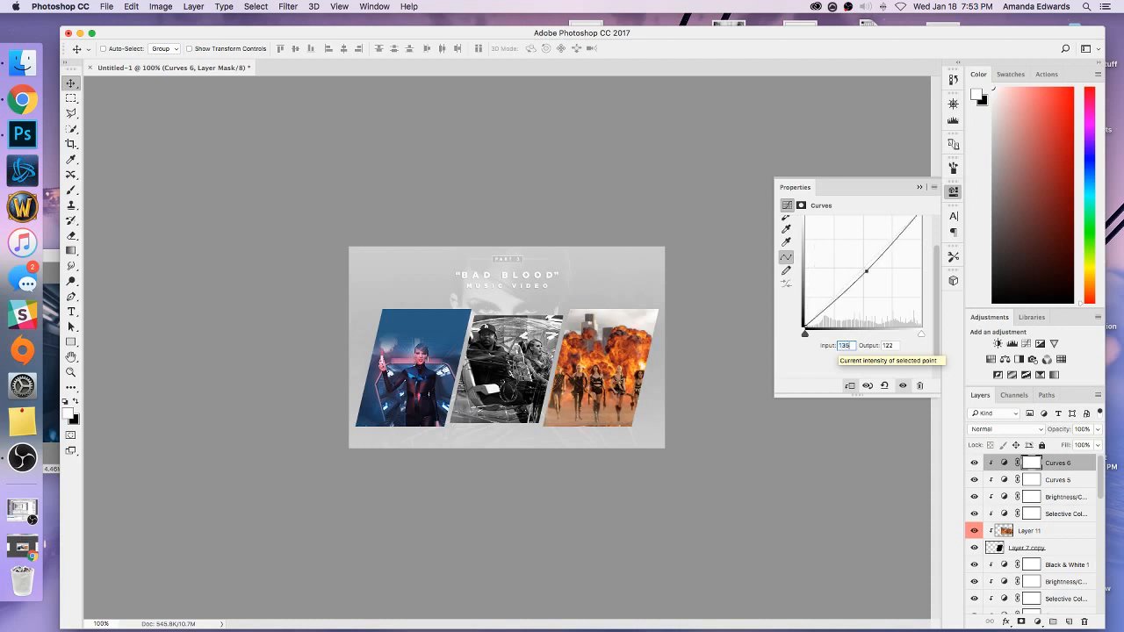
key(Tab)
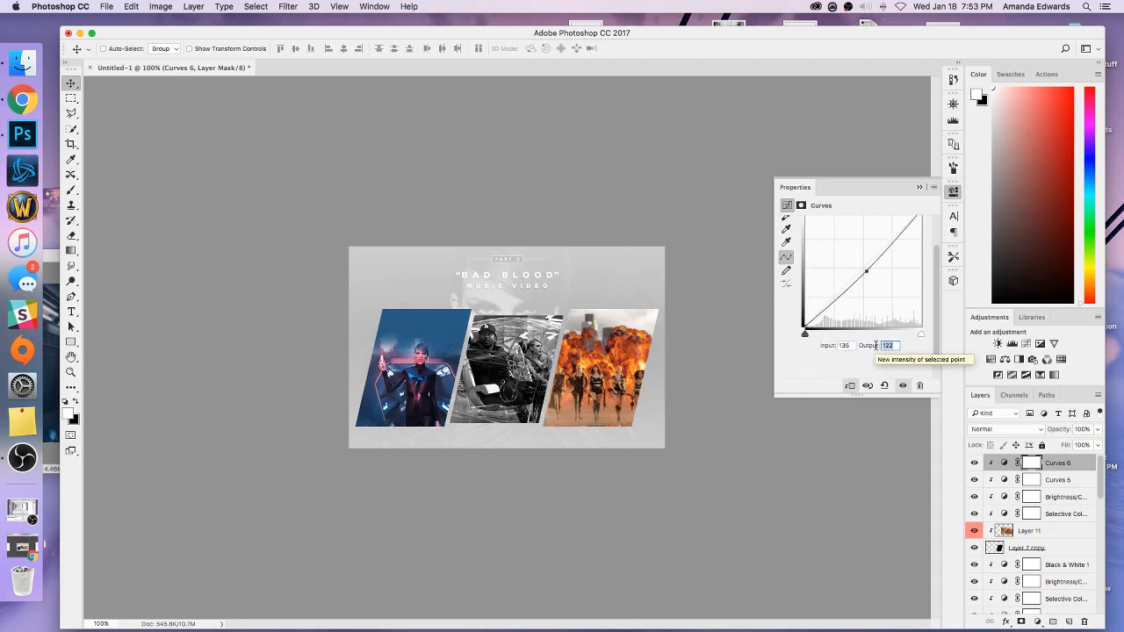
text(149)
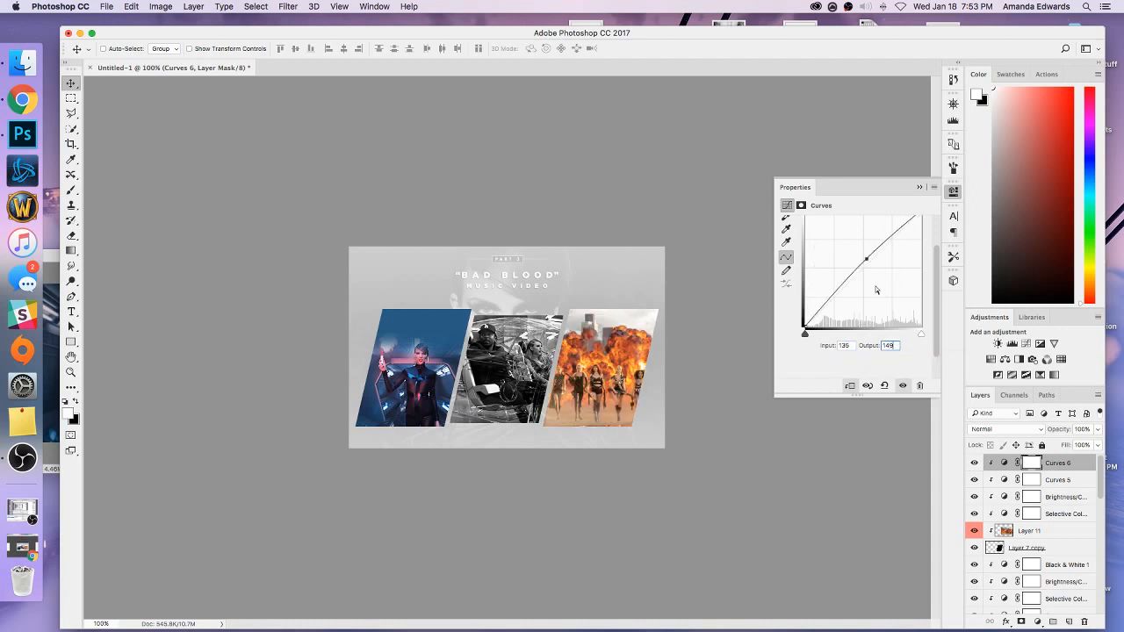
click(920, 187)
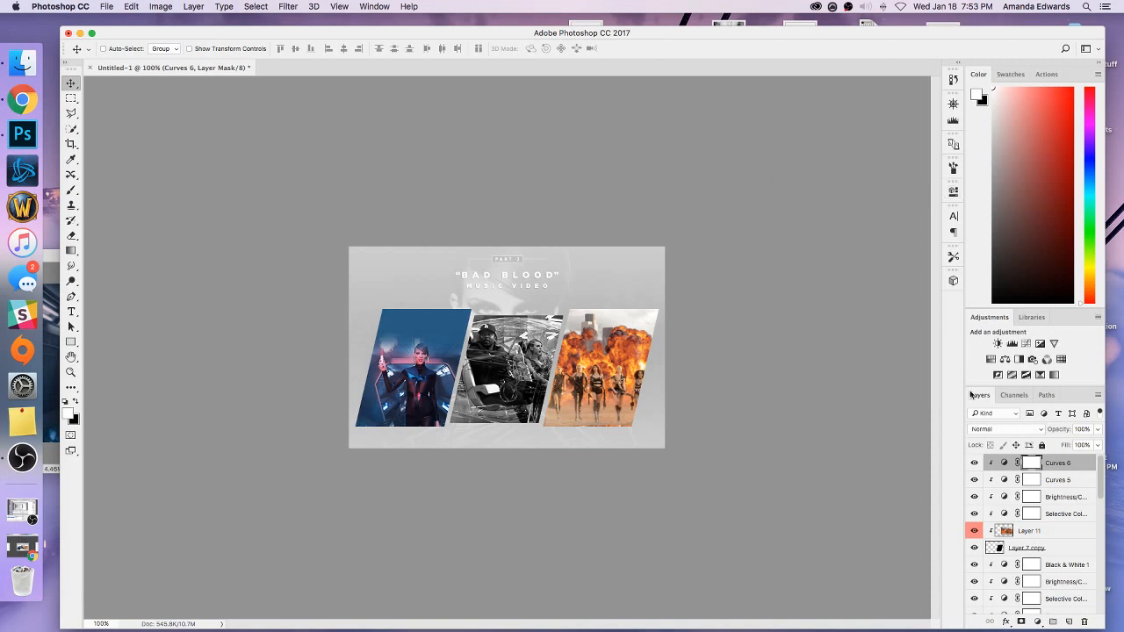
Reapply the Smart Sharpen filter to the third panel's still and select its topmost Curves adjustment.
click(1005, 531)
click(289, 6)
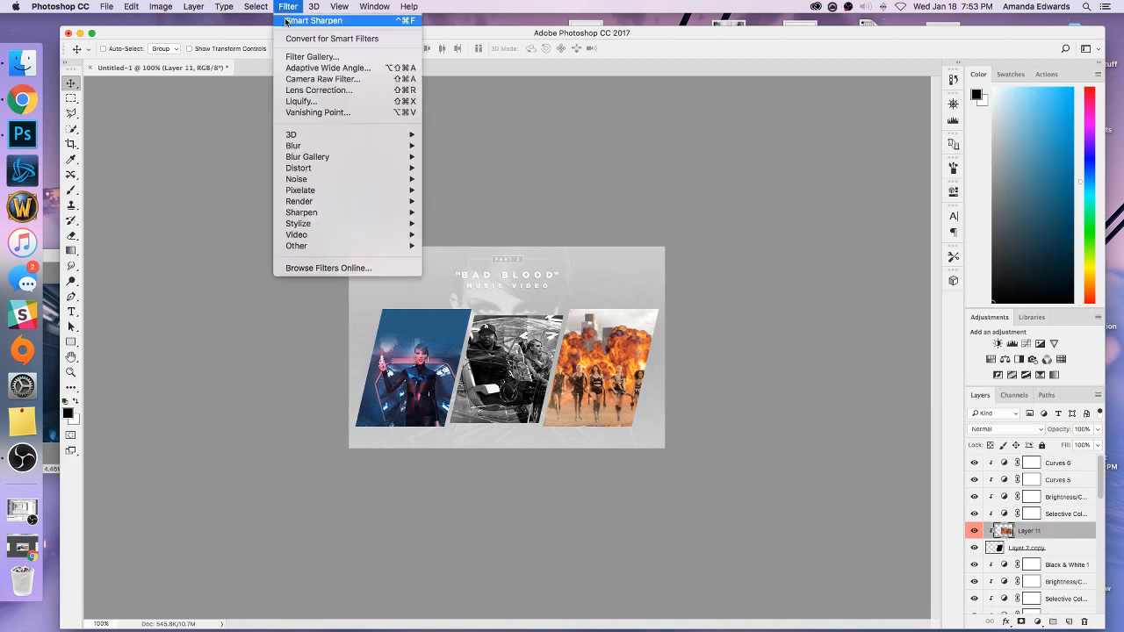
click(332, 115)
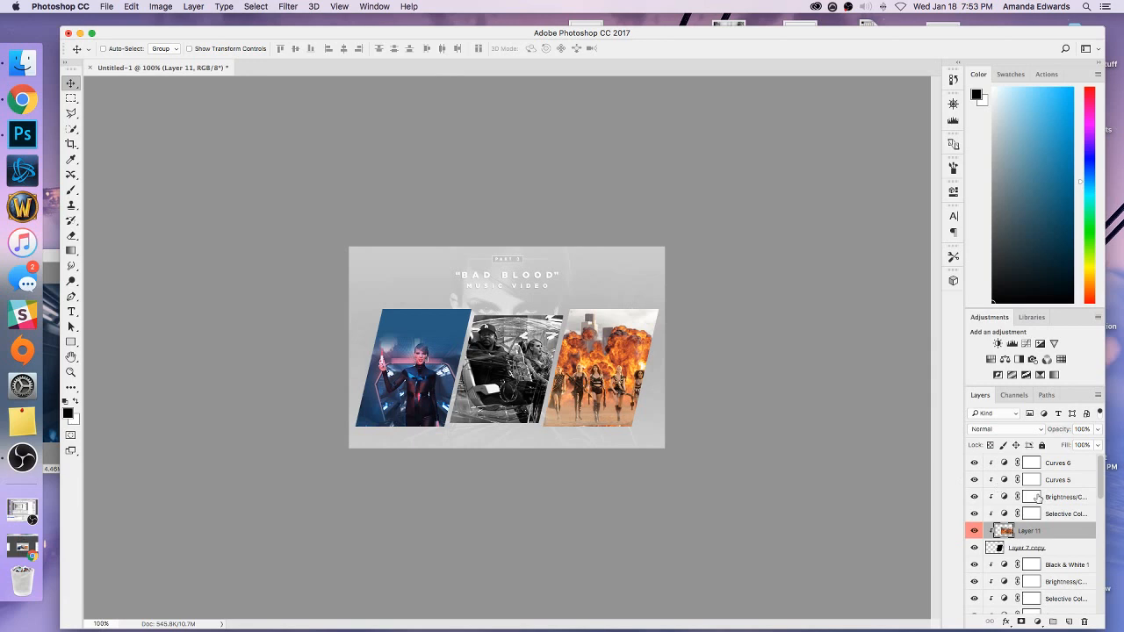
click(1059, 465)
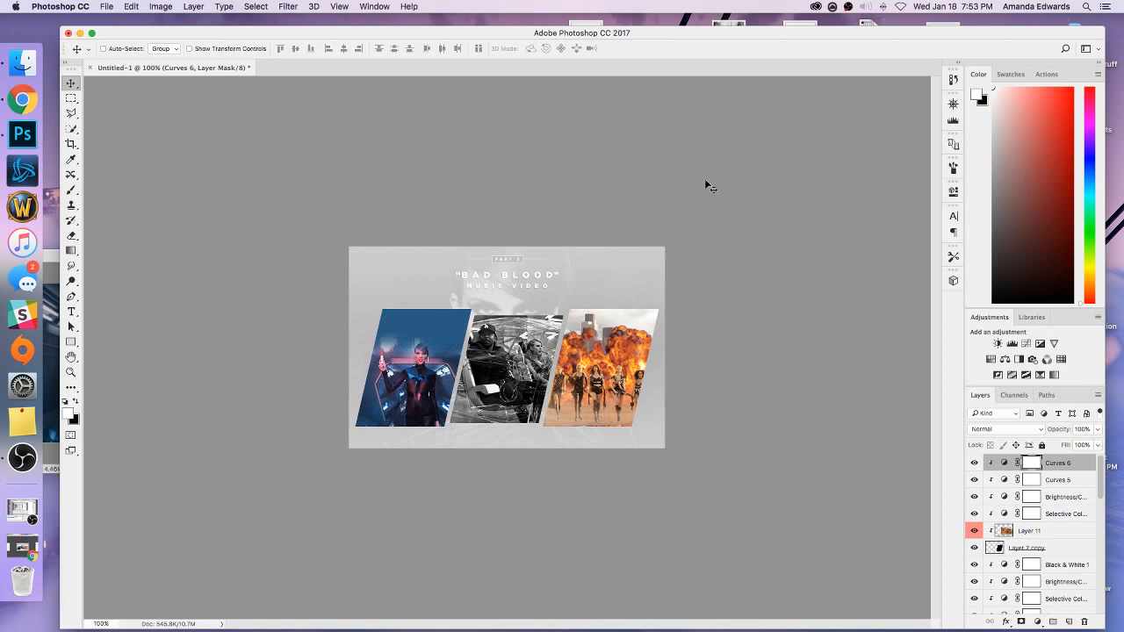
drag(659, 34, 664, 32)
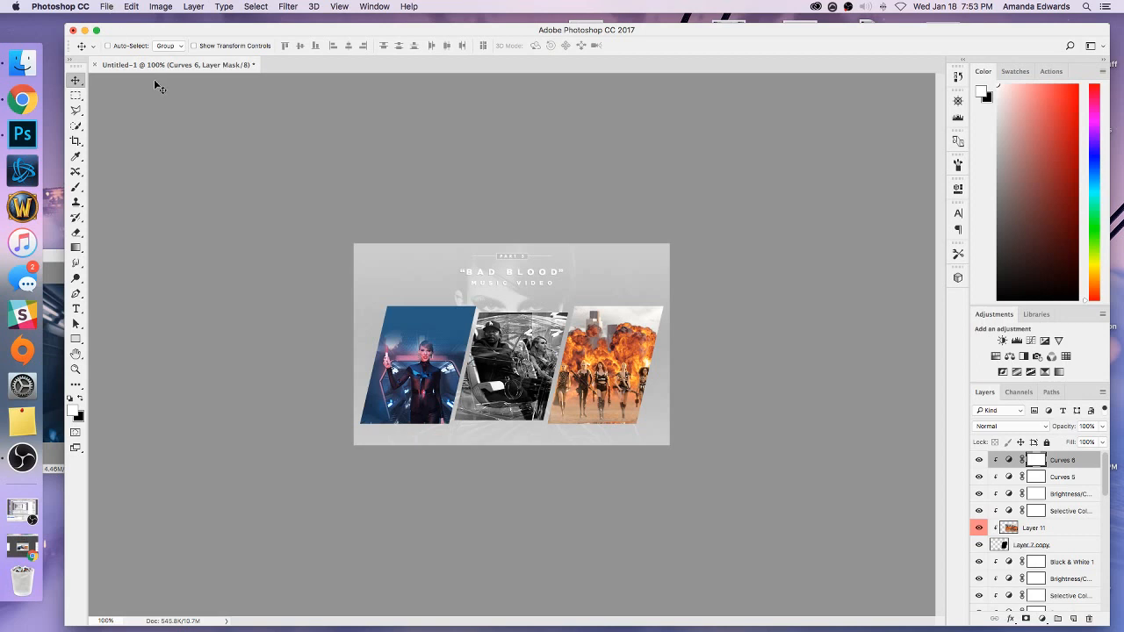
click(107, 6)
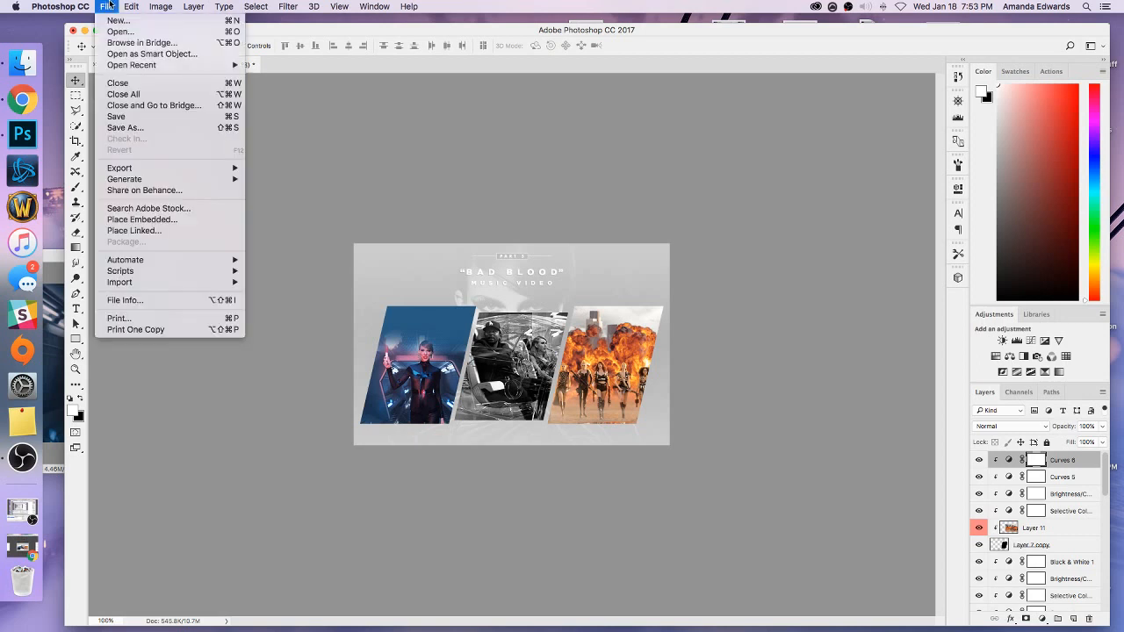
mouse_move(161, 285)
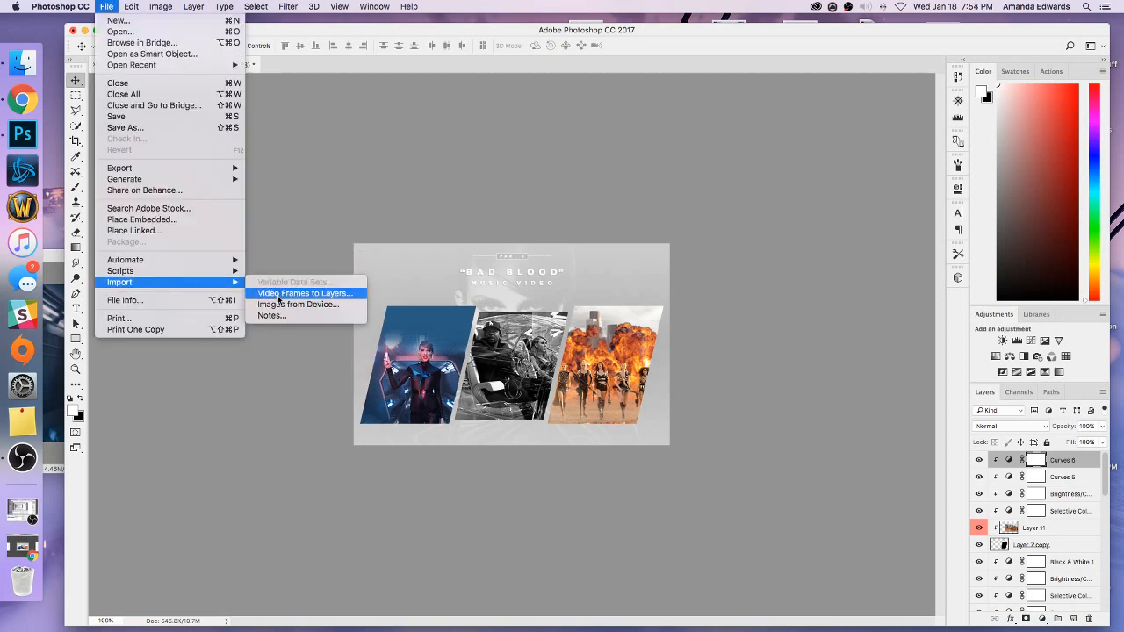
click(322, 294)
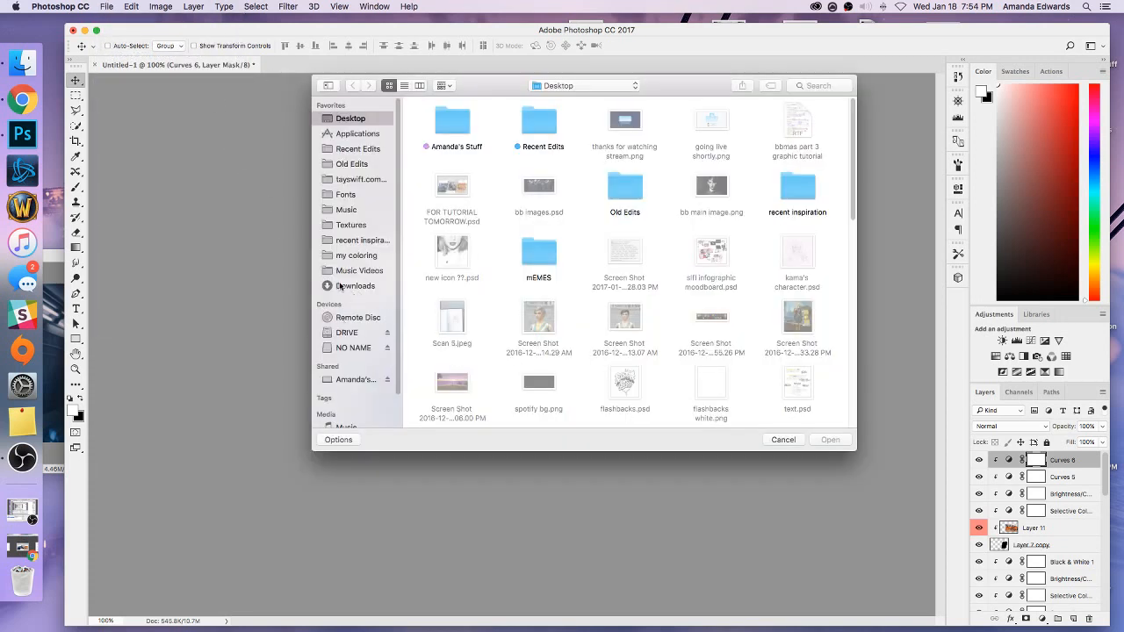
click(342, 271)
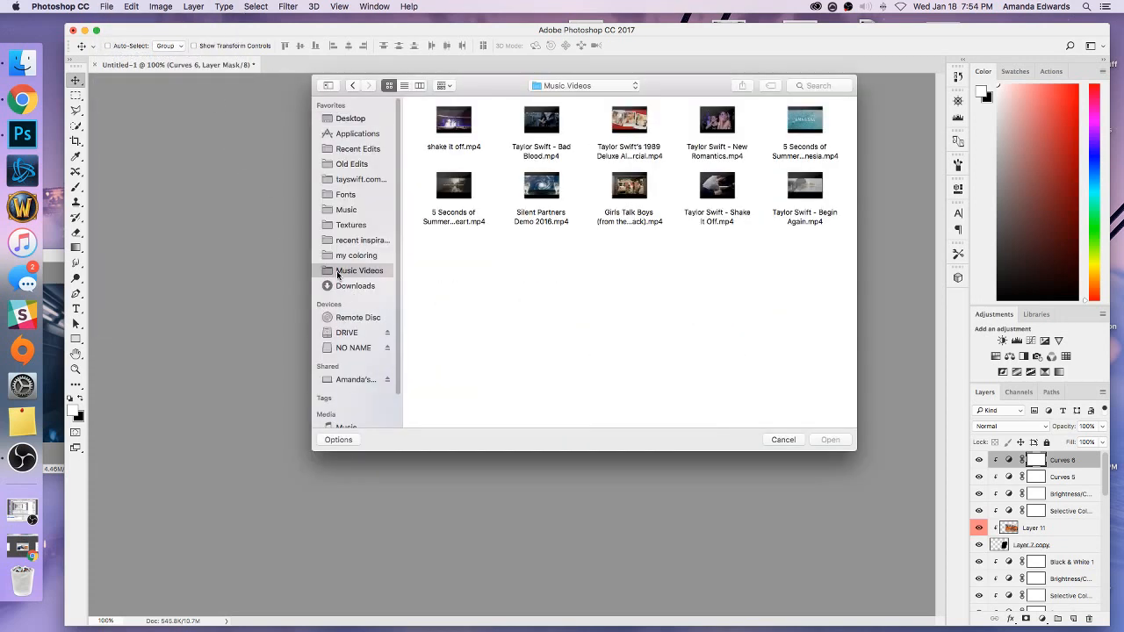
click(784, 439)
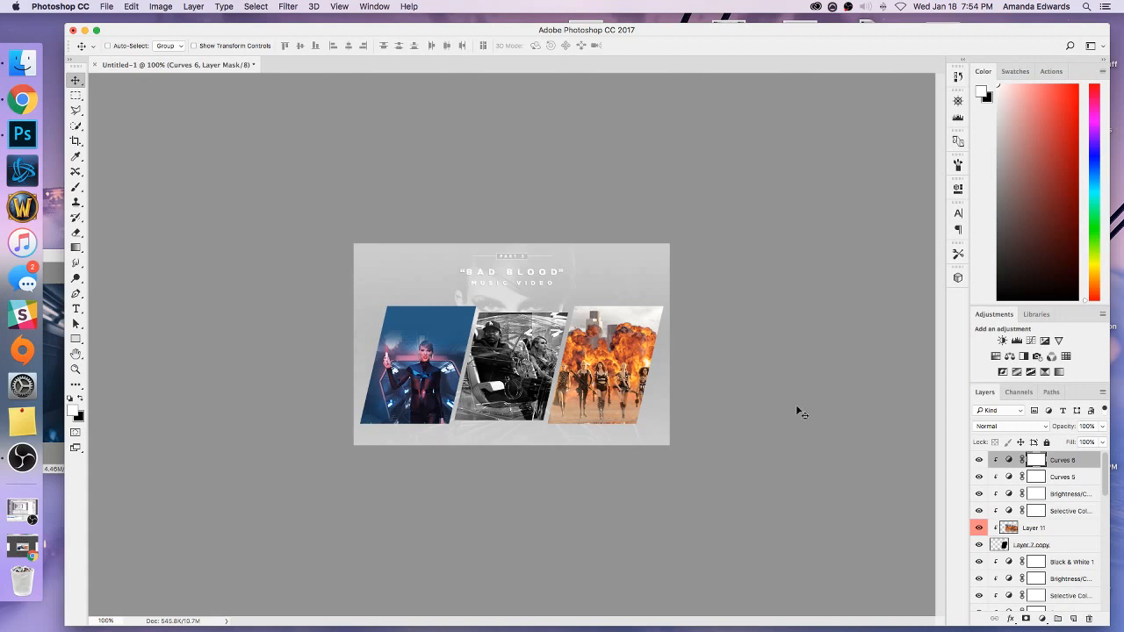
Create a new layer on top and make a wide rectangular selection overlapping the first panel's upper edge.
click(1073, 620)
key(d)
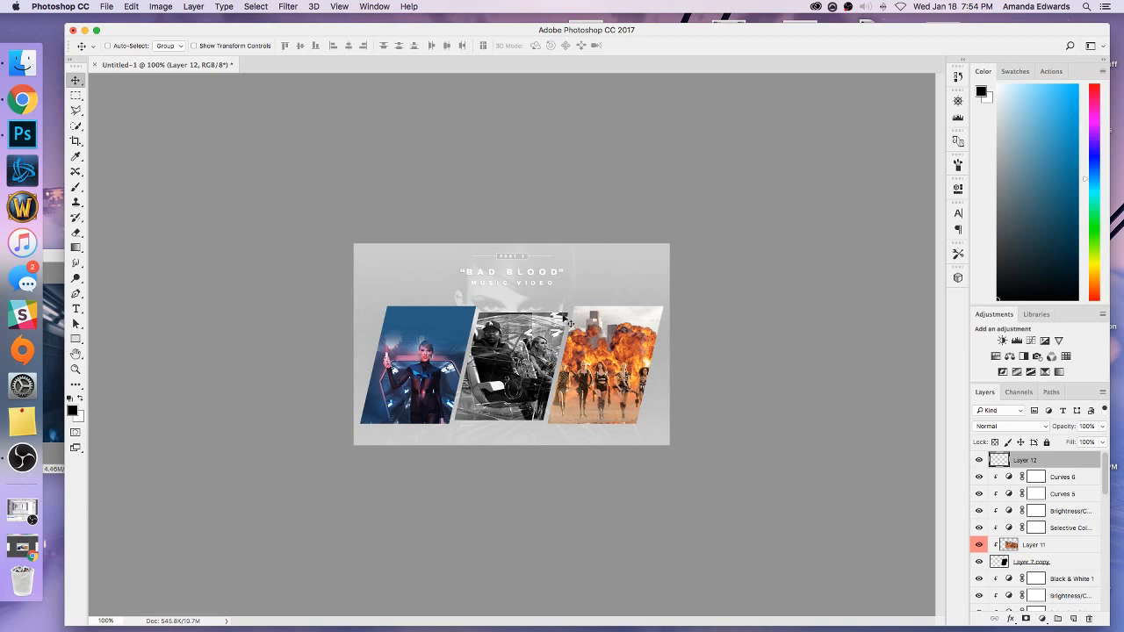
click(77, 96)
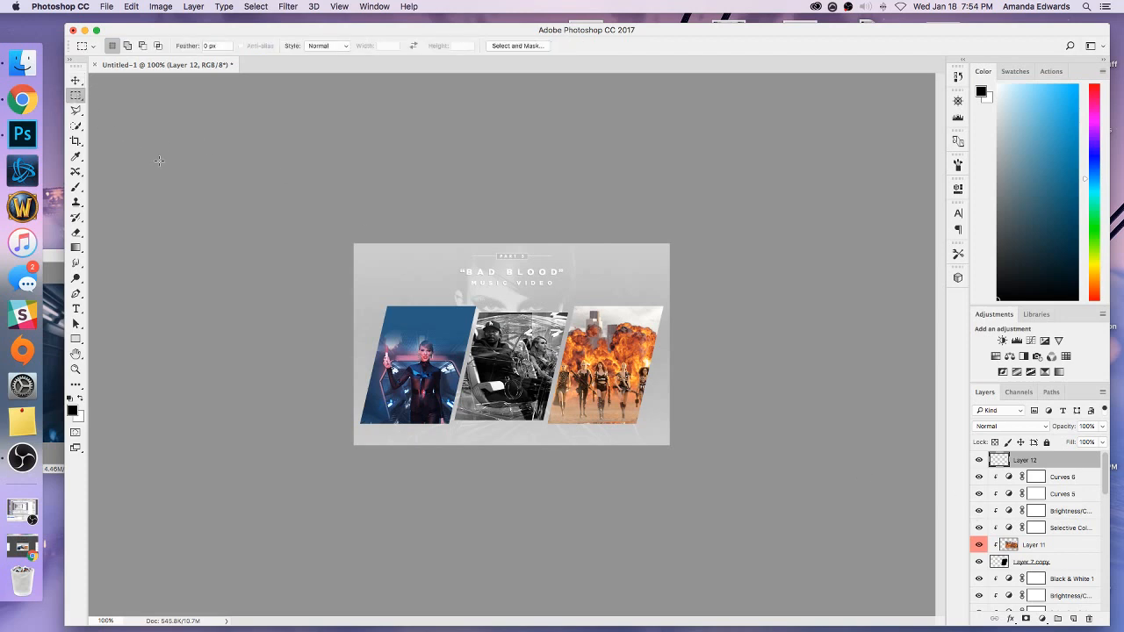
key(super+equal)
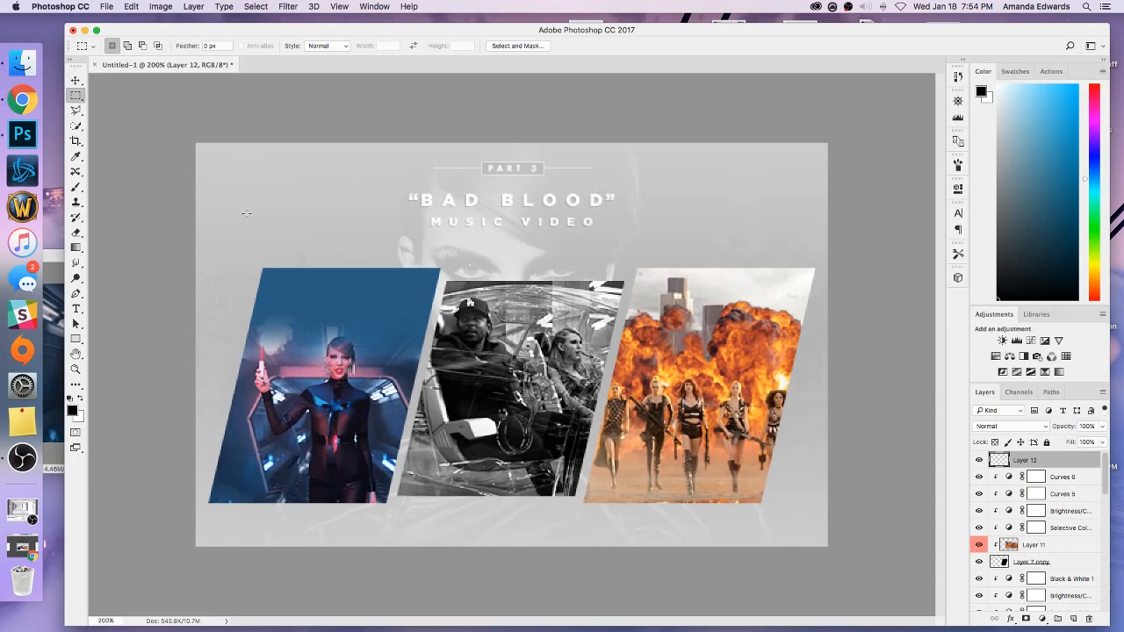
drag(241, 212, 416, 276)
Fill the rectangular selection with solid white on the new layer and deselect it.
click(980, 92)
drag(777, 340, 585, 254)
click(951, 305)
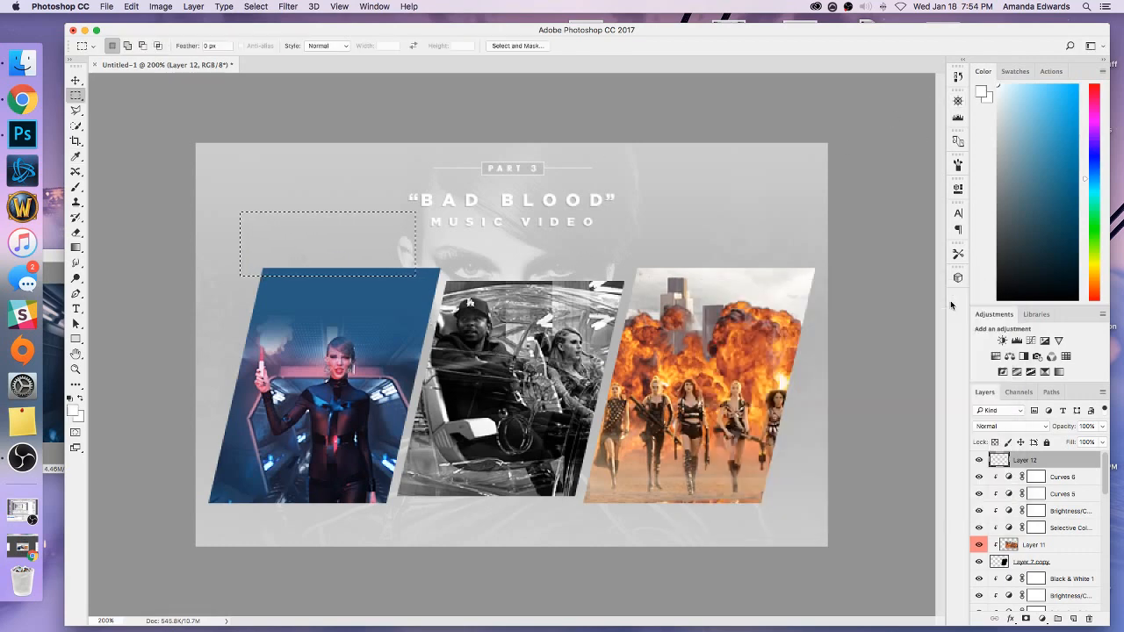
click(76, 247)
click(123, 260)
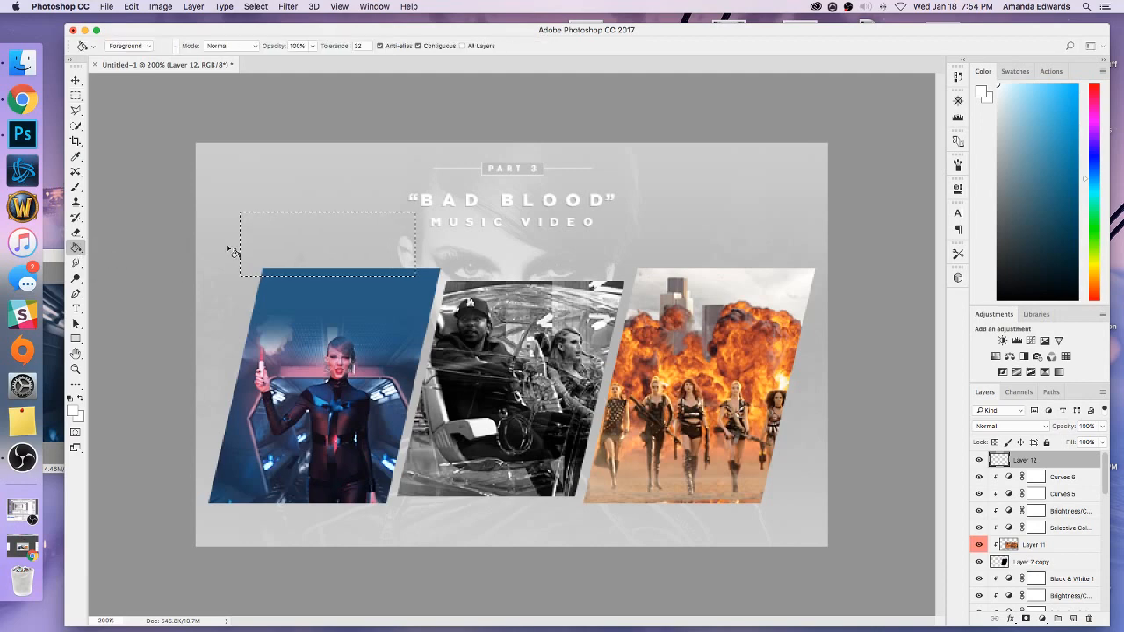
click(256, 246)
key(super+d)
key(m)
key(super+minus)
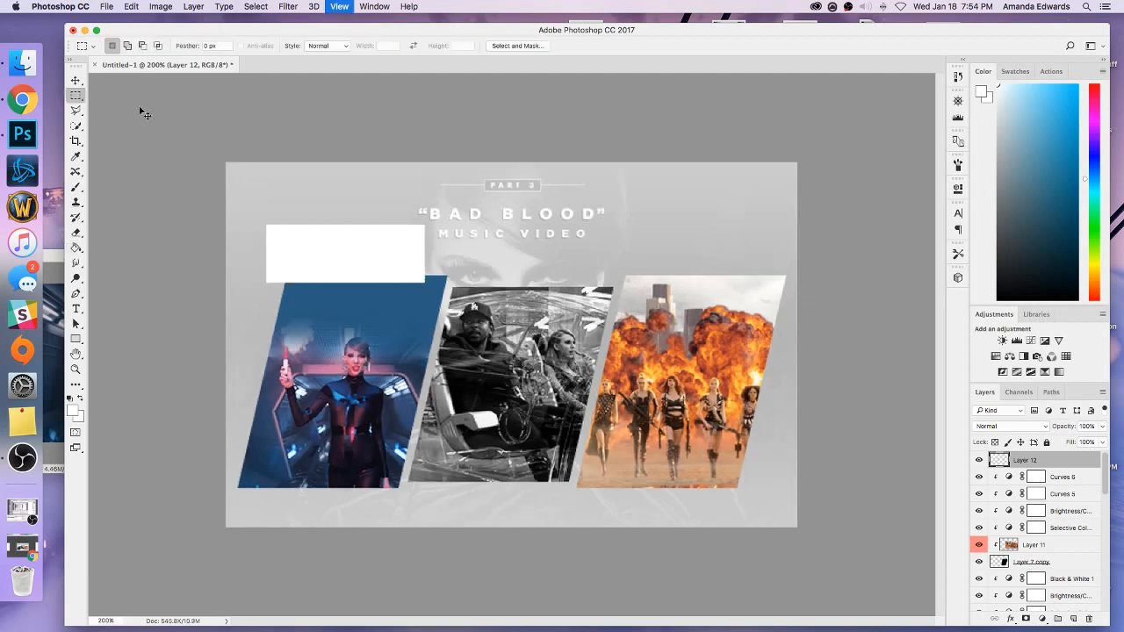
key(super+minus)
Skew the white rectangle horizontally by -13 degrees so its sides slant like the panels, and apply the transform.
click(130, 6)
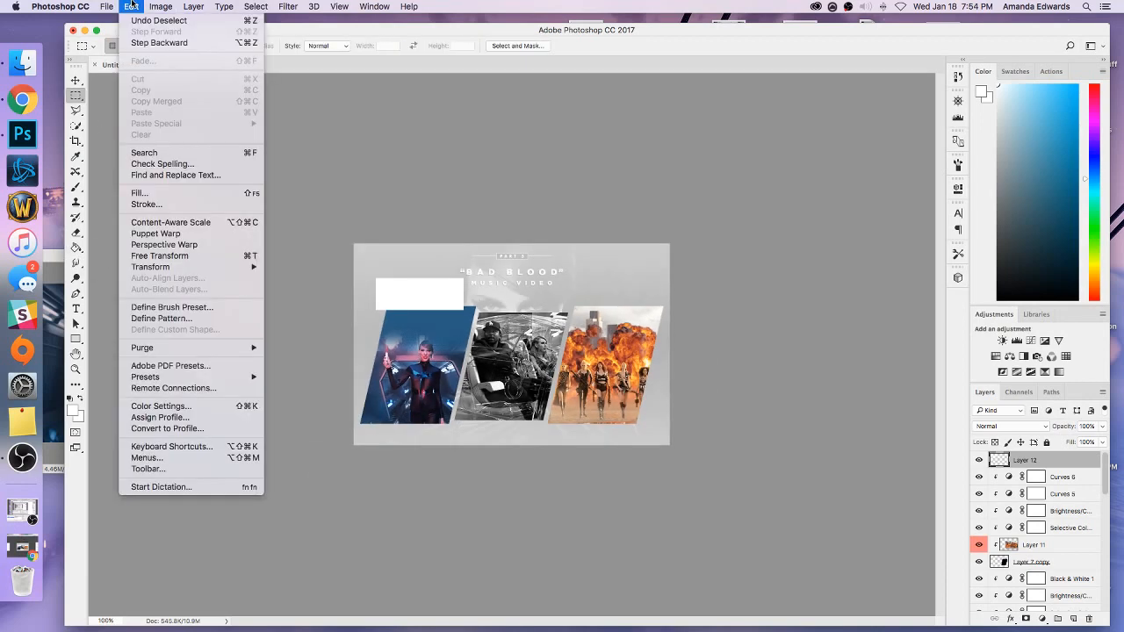
mouse_move(229, 266)
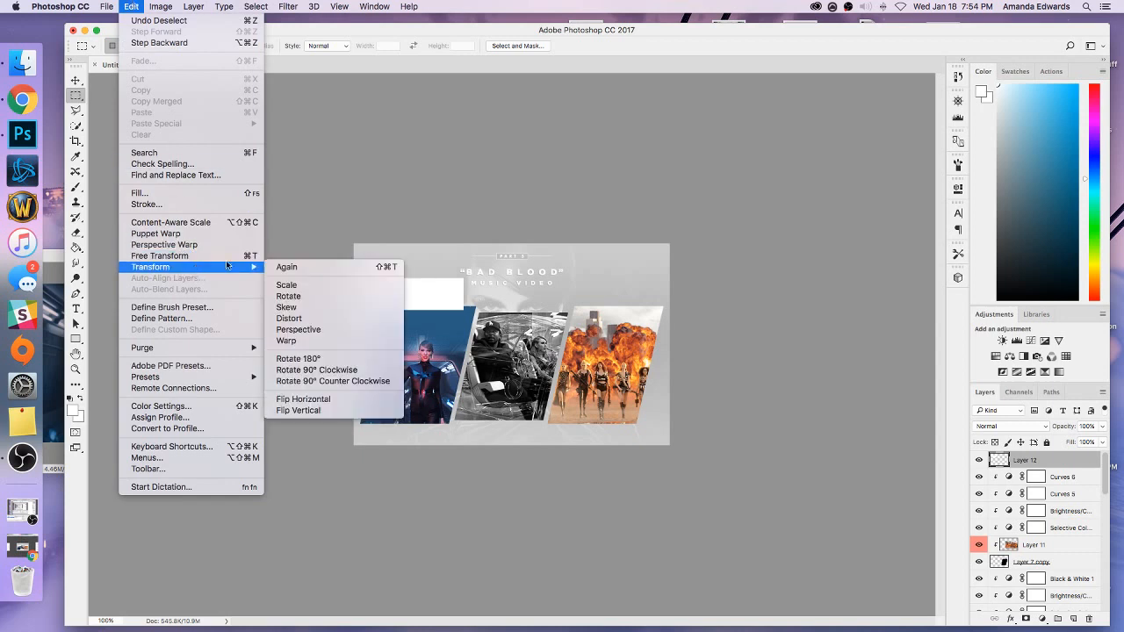
click(300, 330)
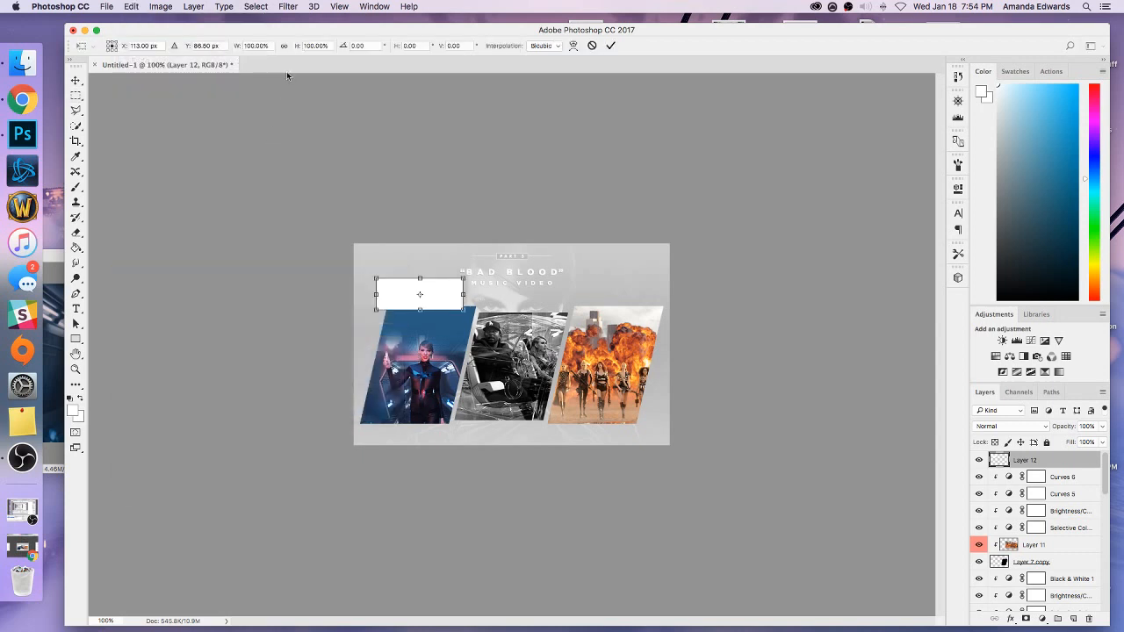
click(409, 45)
text(-13)
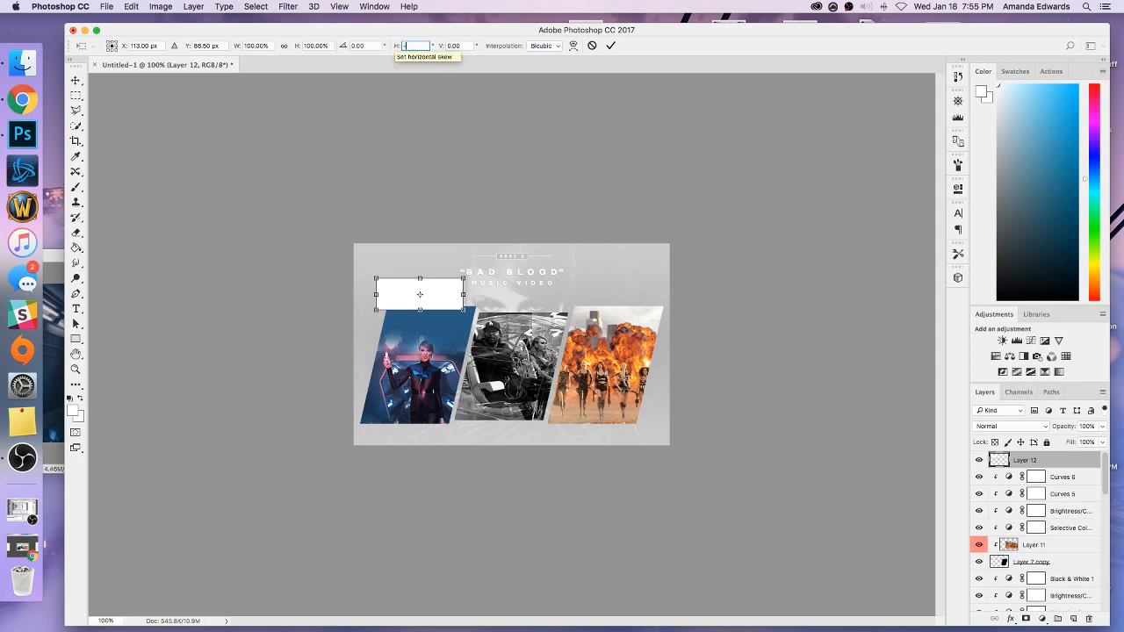
click(75, 80)
click(681, 218)
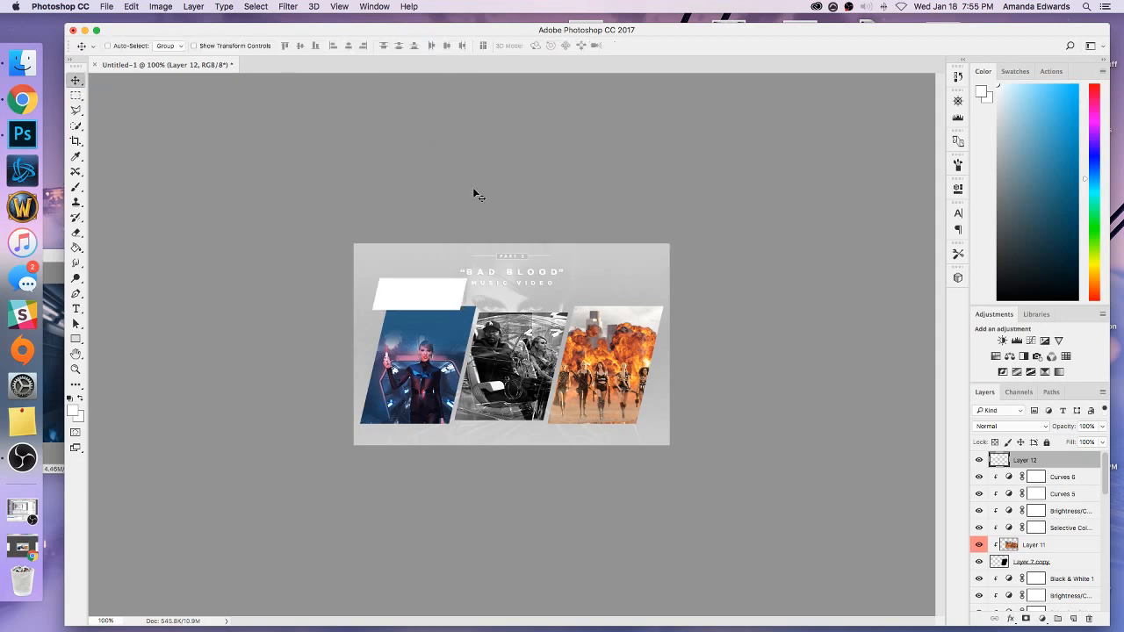
Move the slanted white shape down so it overlaps the upper part of the first panel.
key(super+equal)
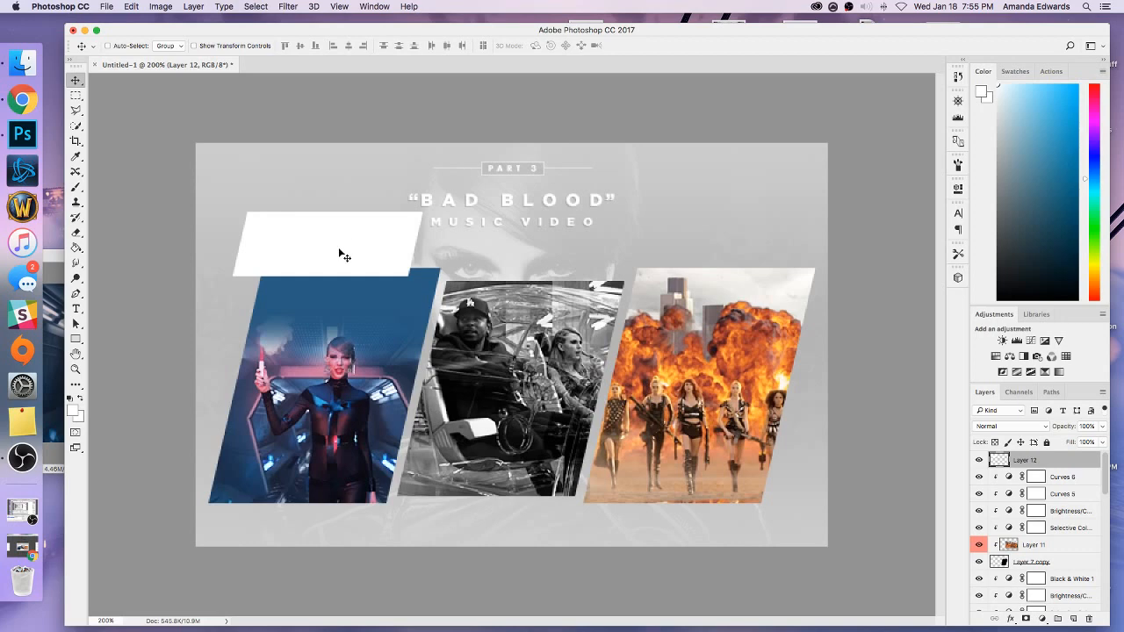
drag(344, 256, 349, 288)
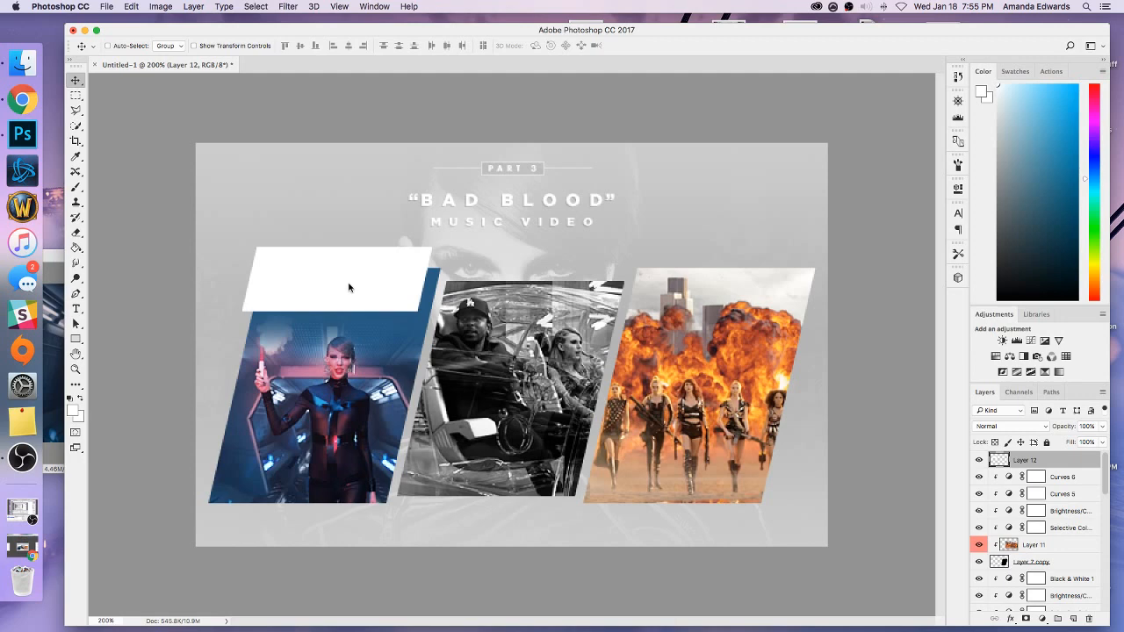
key(super+plus)
drag(304, 244, 306, 252)
Measure the white shape's offset from the first panel's upper corner with marquee selections and nudge the shape slightly upward.
key(m)
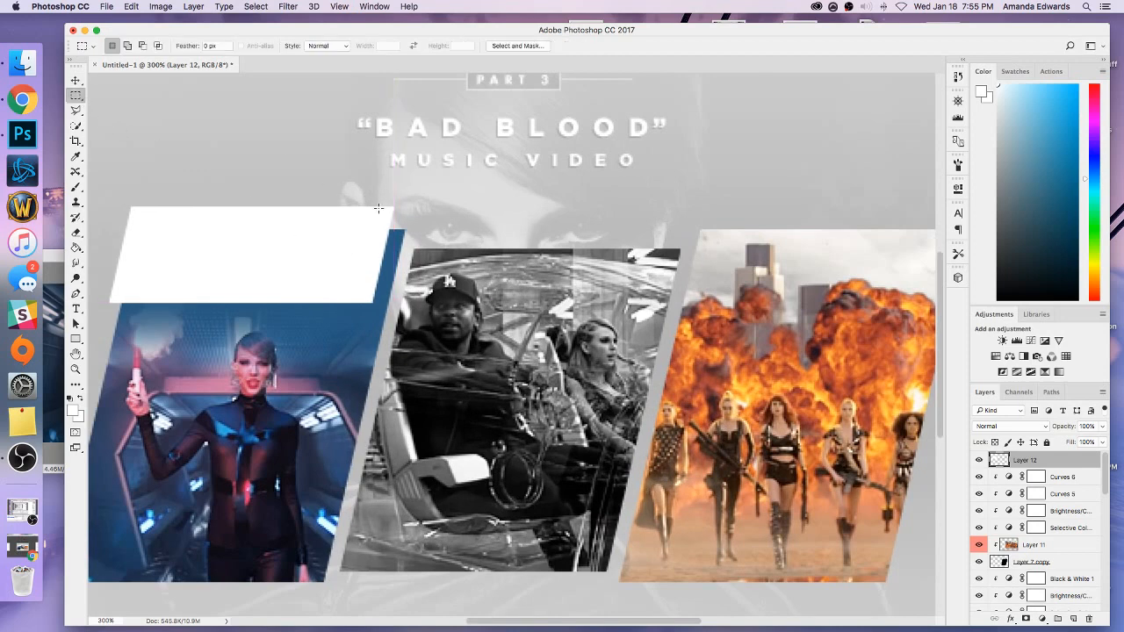
drag(401, 229, 371, 207)
click(329, 187)
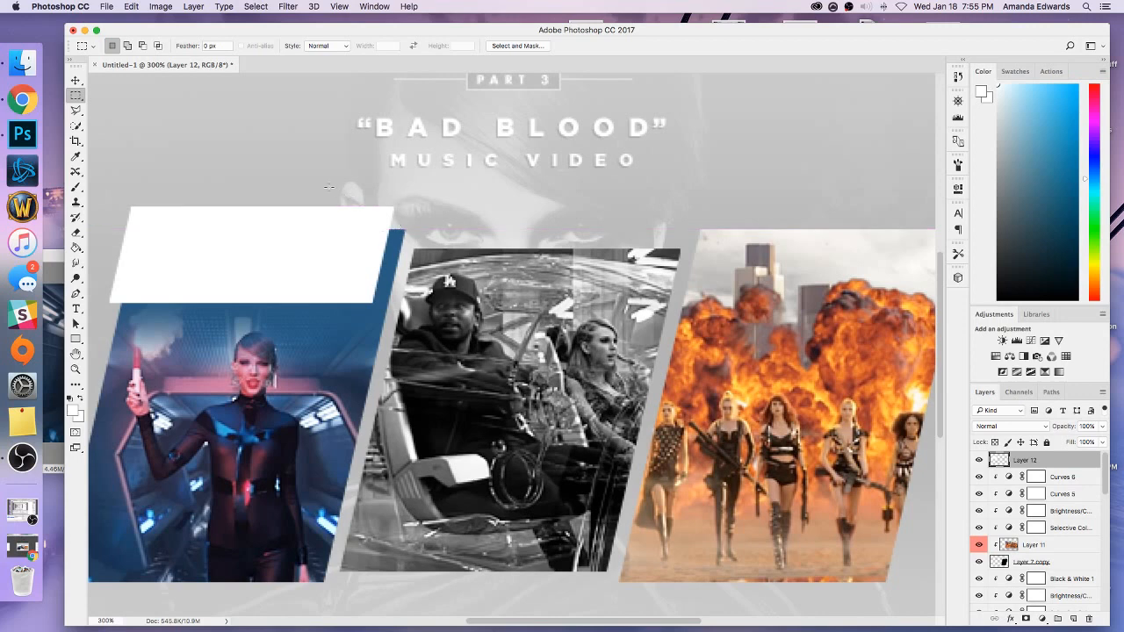
click(76, 81)
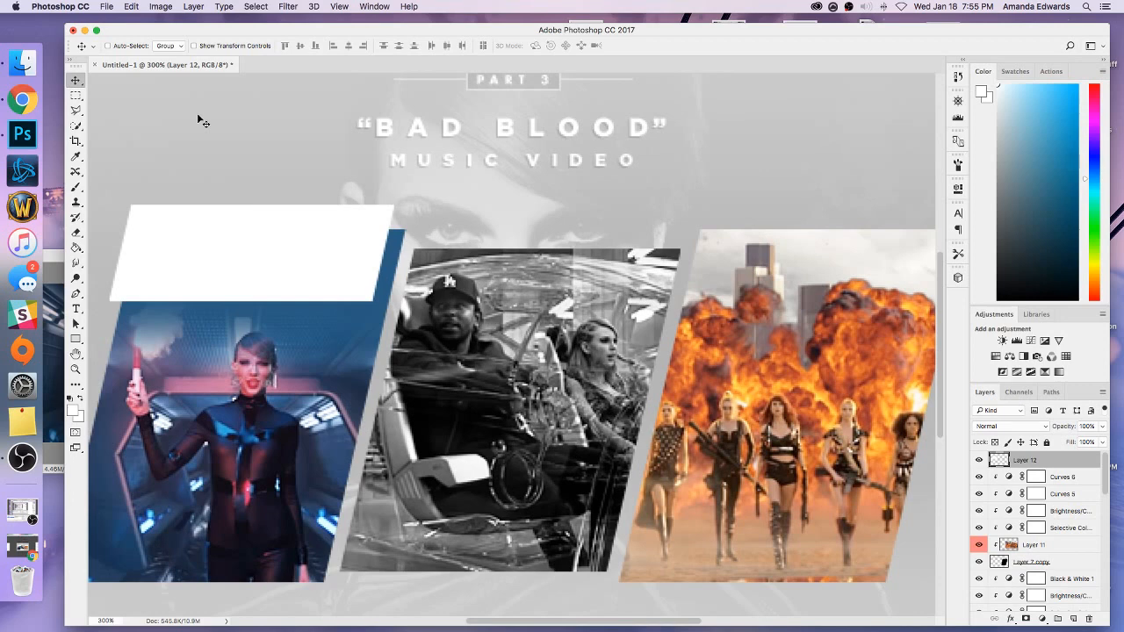
click(76, 94)
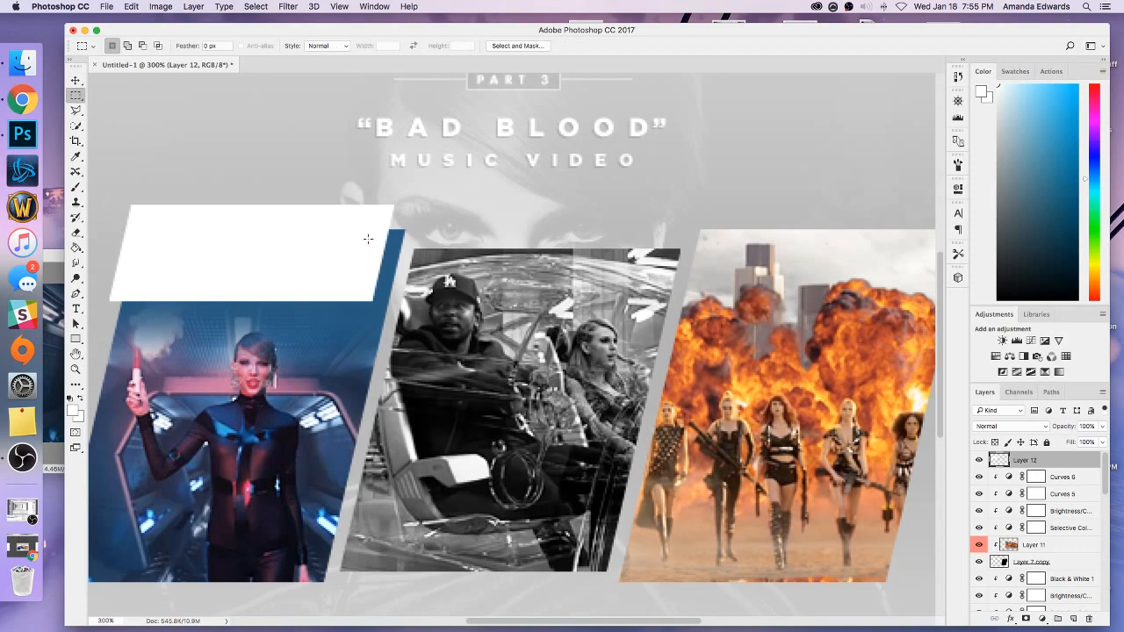
drag(405, 229, 389, 244)
key(super+minus)
key(super+minus)
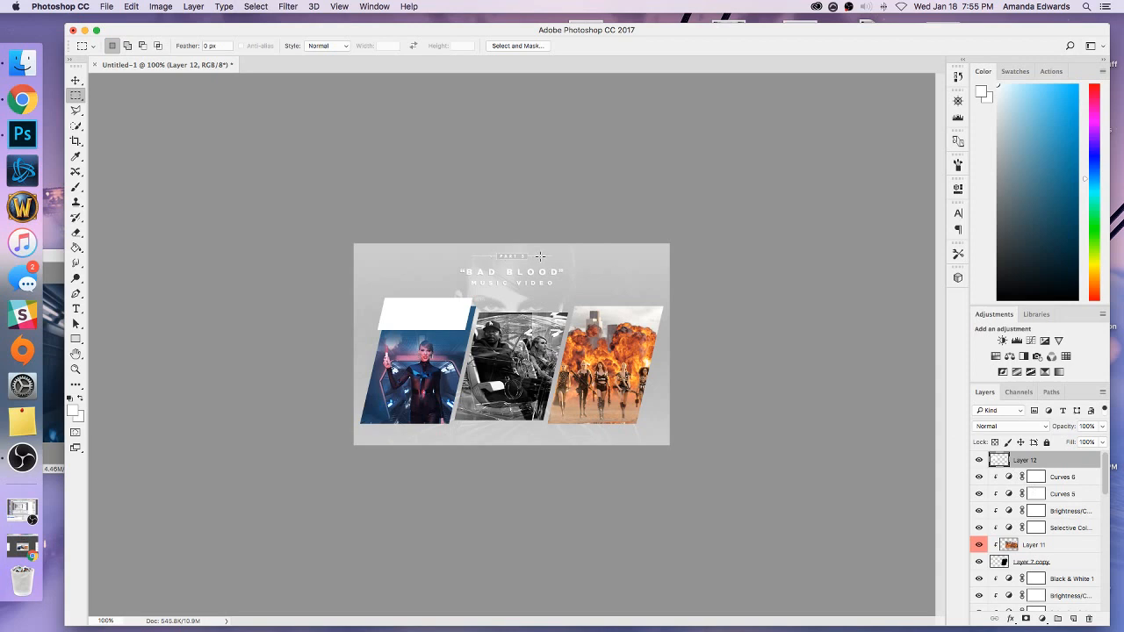
Duplicate the PART 3 text layer and bring the copy to the top of the layer stack, above the white shape's layer.
scroll(1028, 501, down, 10)
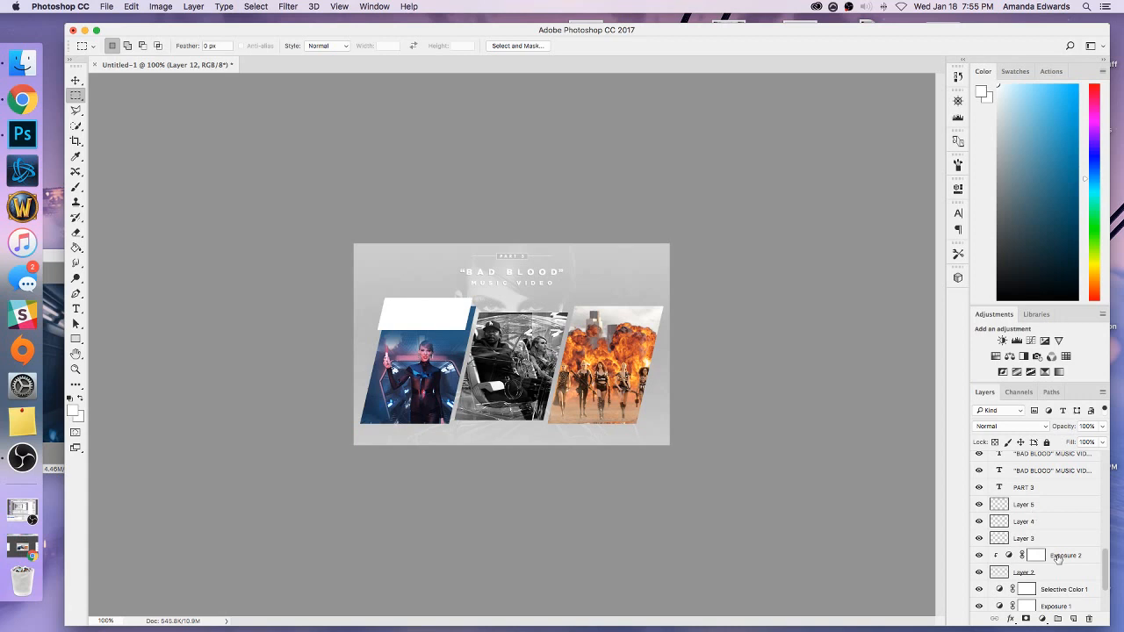
scroll(1034, 515, down, 2)
right_click(1029, 474)
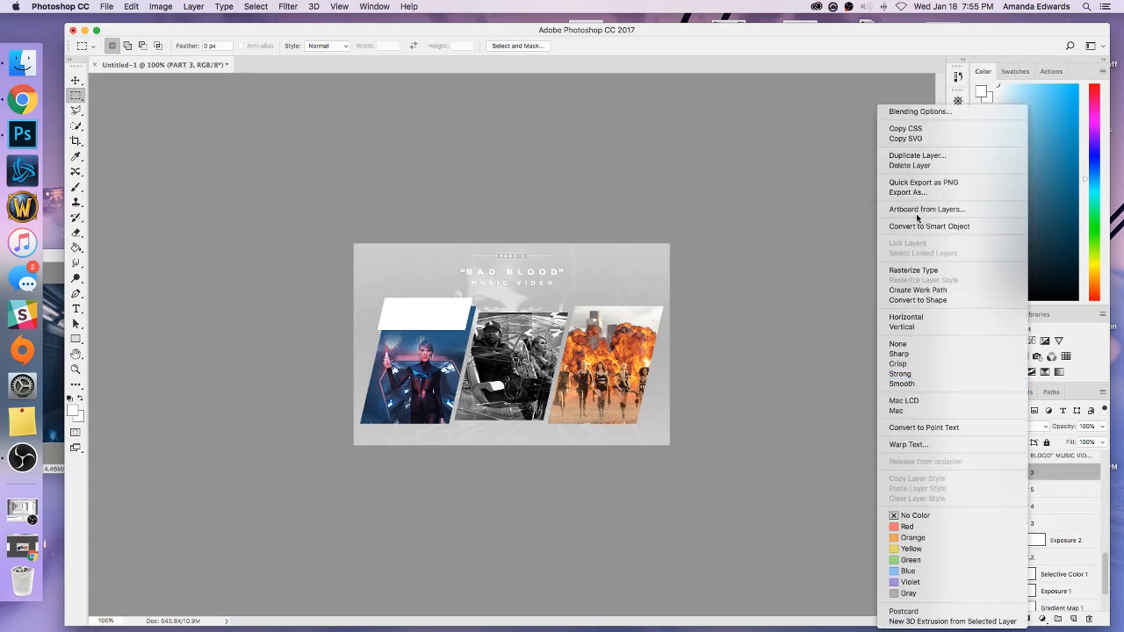
click(917, 155)
click(651, 277)
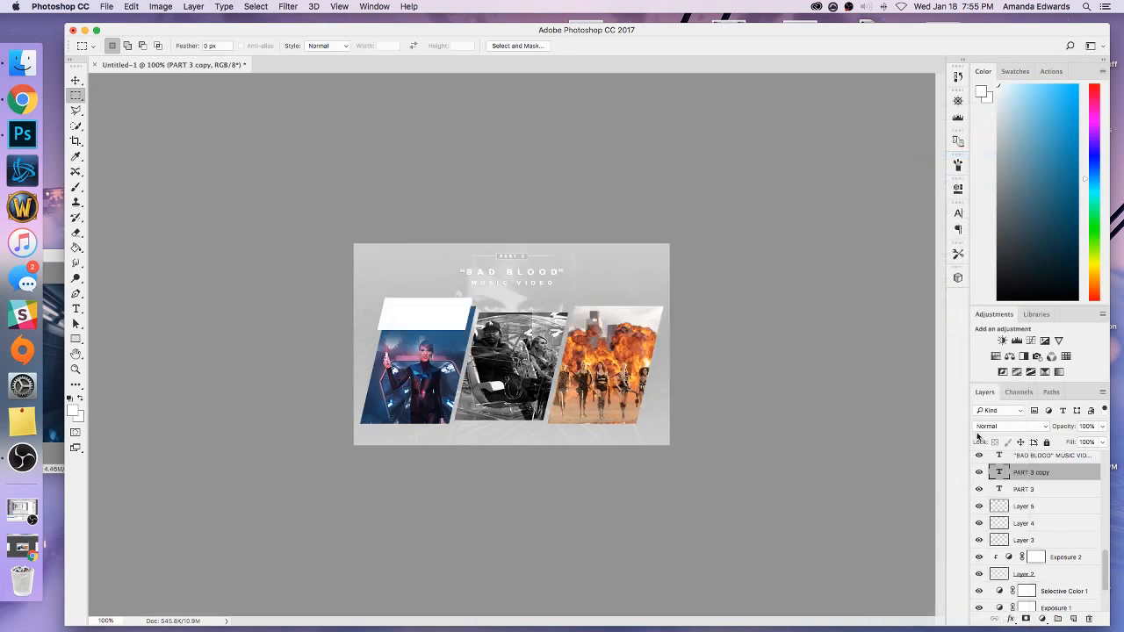
mouse_move(1025, 472)
mouse_down()
mouse_move(988, 290)
mouse_move(1024, 385)
mouse_move(1021, 455)
mouse_up()
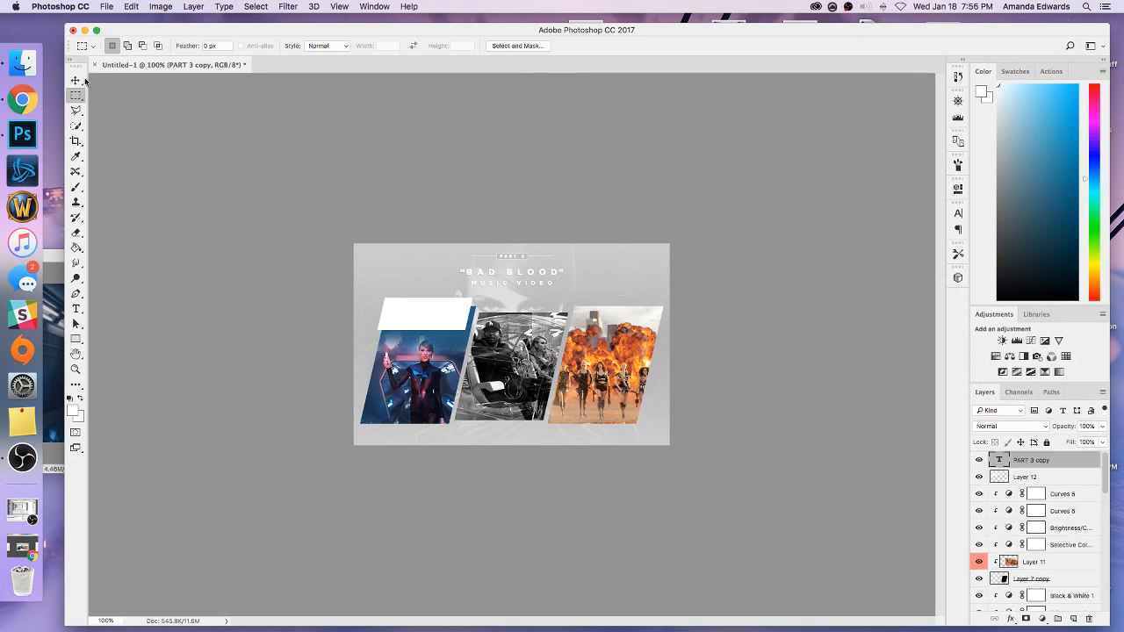
Move the copied PART 3 text just above the white slanted shape and set its font size to 3.5 px.
key(v)
drag(482, 294, 417, 314)
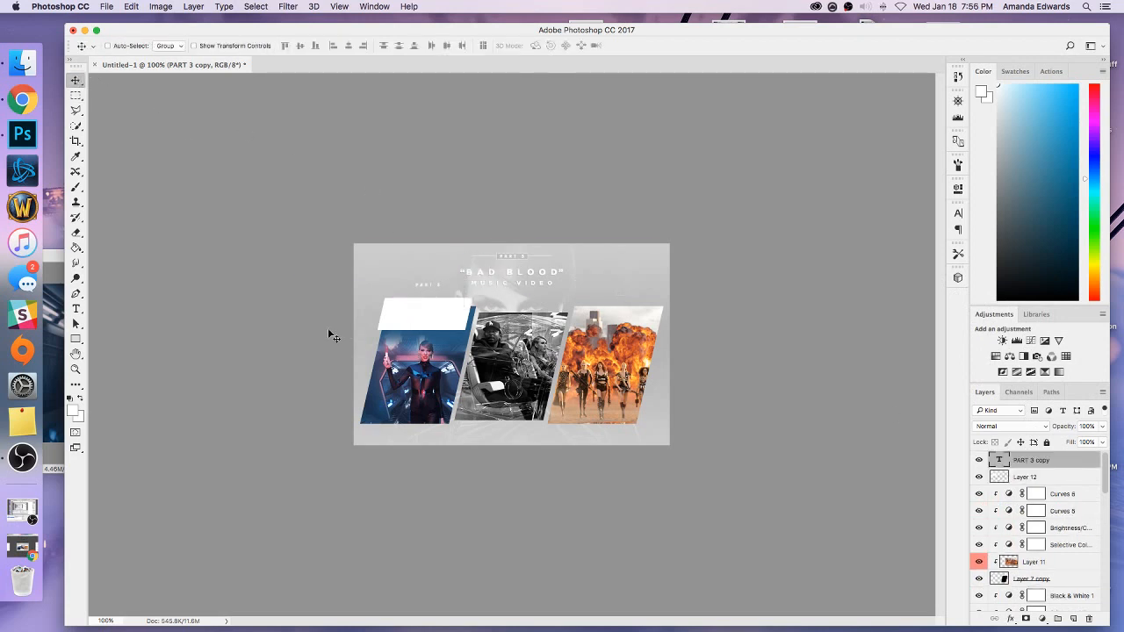
click(76, 309)
click(420, 288)
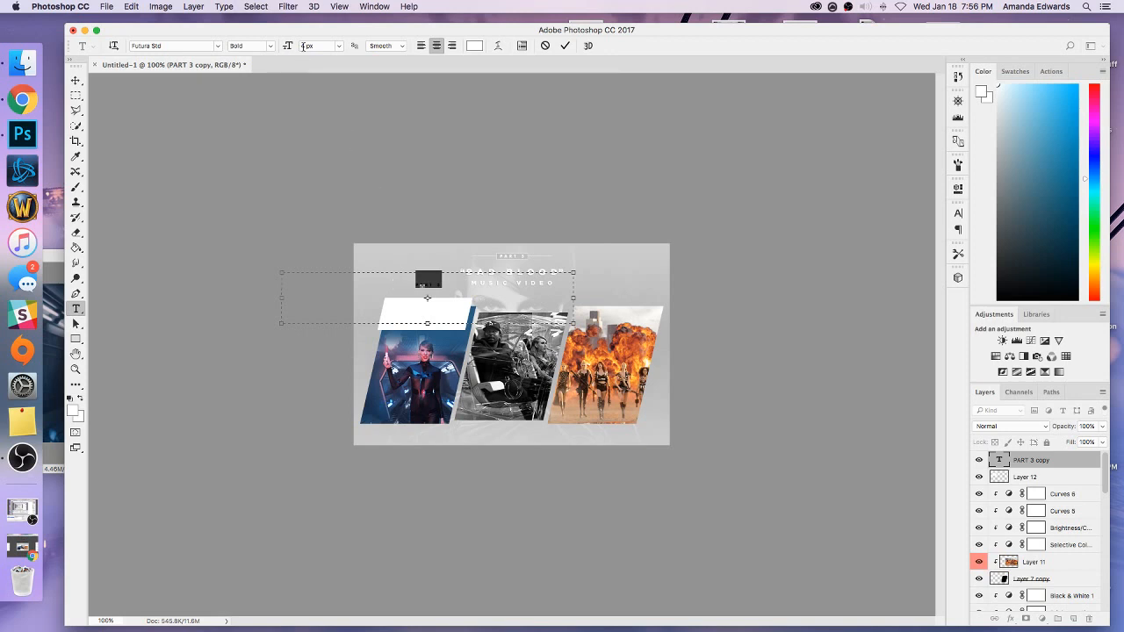
click(303, 46)
text(3.5)
Change the colour of the copied PART 3 text to dark grey 333333.
click(463, 291)
drag(463, 291, 390, 291)
click(984, 95)
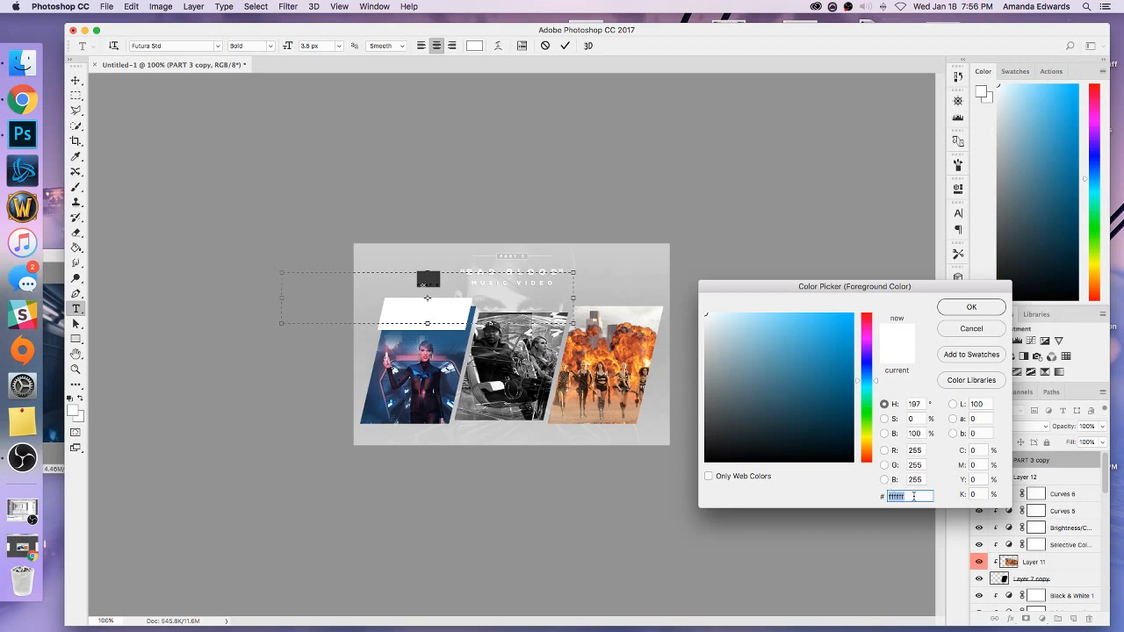
text(333333)
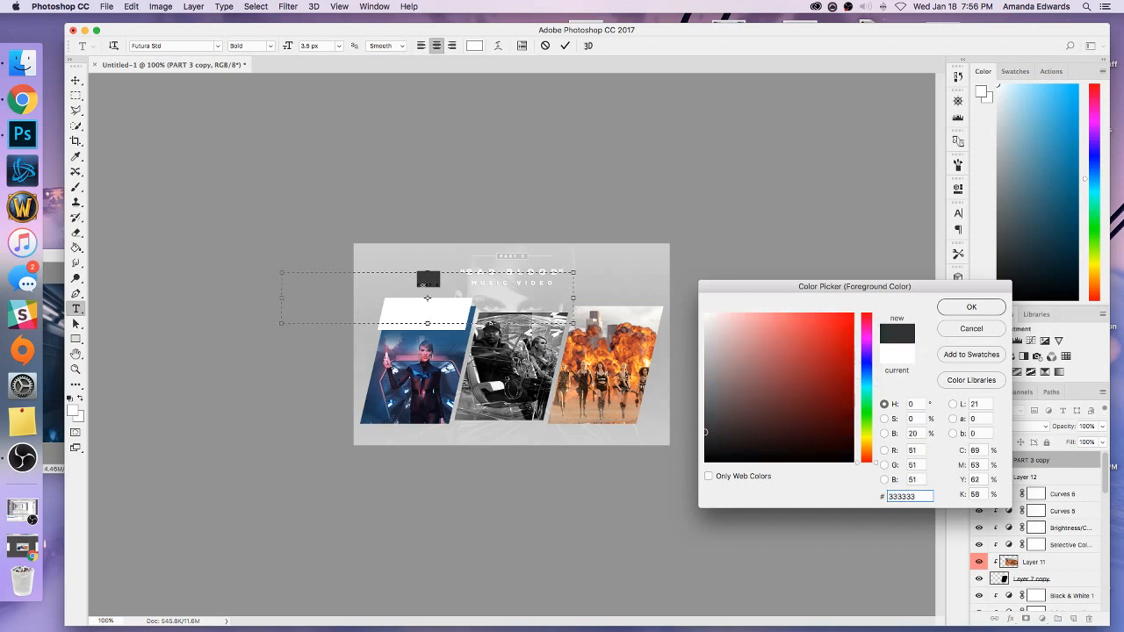
click(947, 310)
click(458, 289)
Narrow the copied text's box to about 163 px, matching the white shape's width, and move it down onto the shape.
key(super+plus)
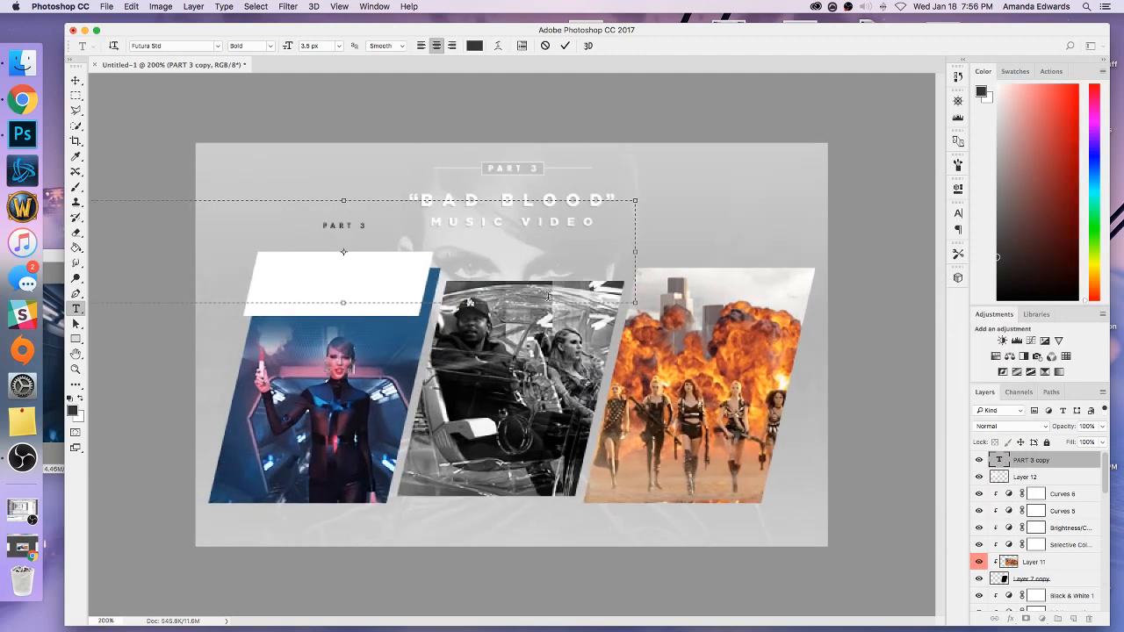
drag(635, 303, 433, 401)
key(super+minus)
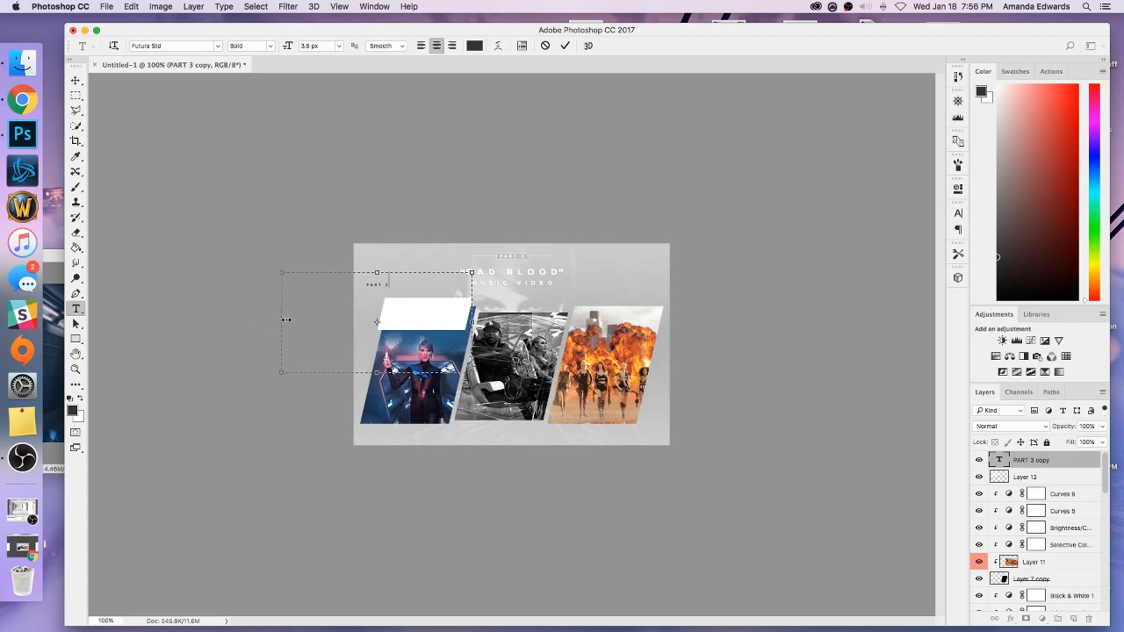
drag(286, 320, 381, 322)
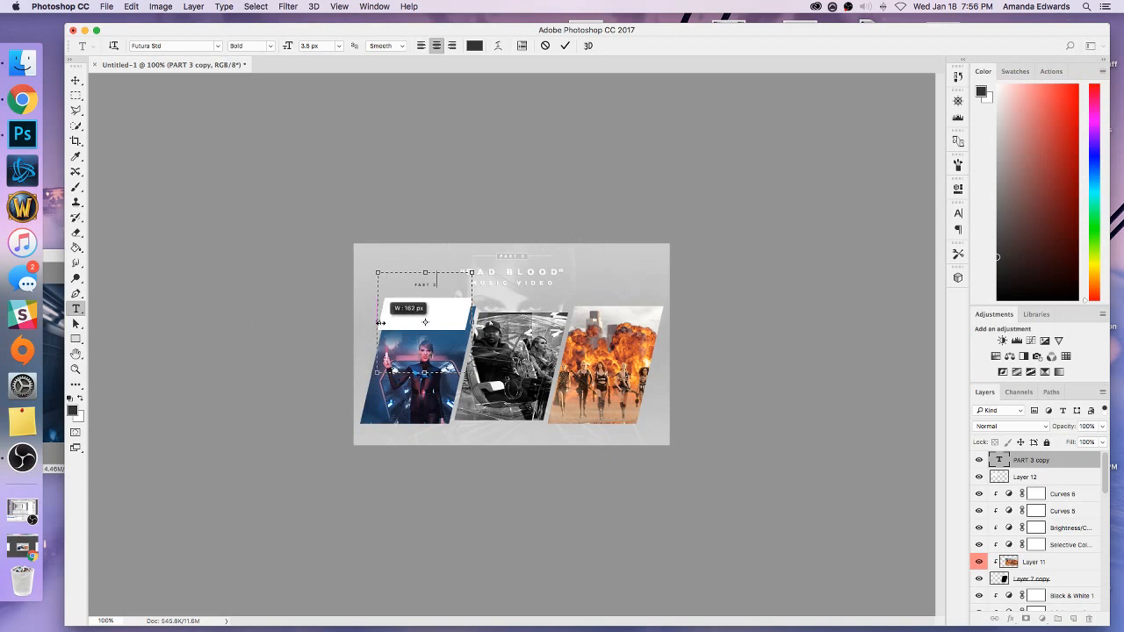
key(super+plus)
drag(337, 200, 316, 274)
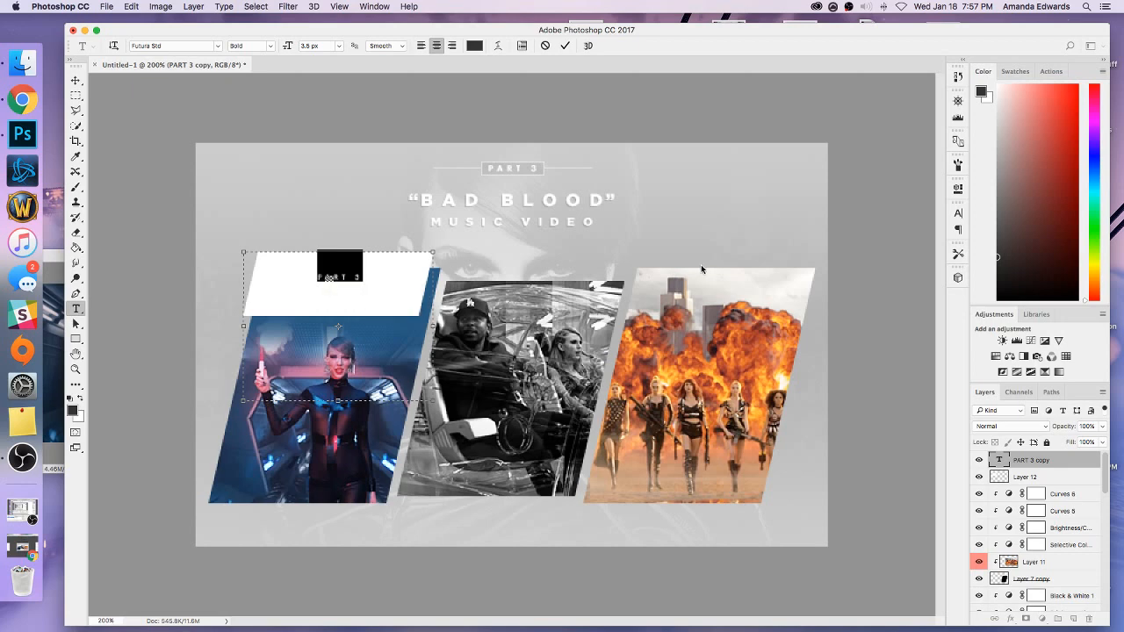
Set the copied text's baseline shift to -11 px and its leading to 21 px.
click(958, 213)
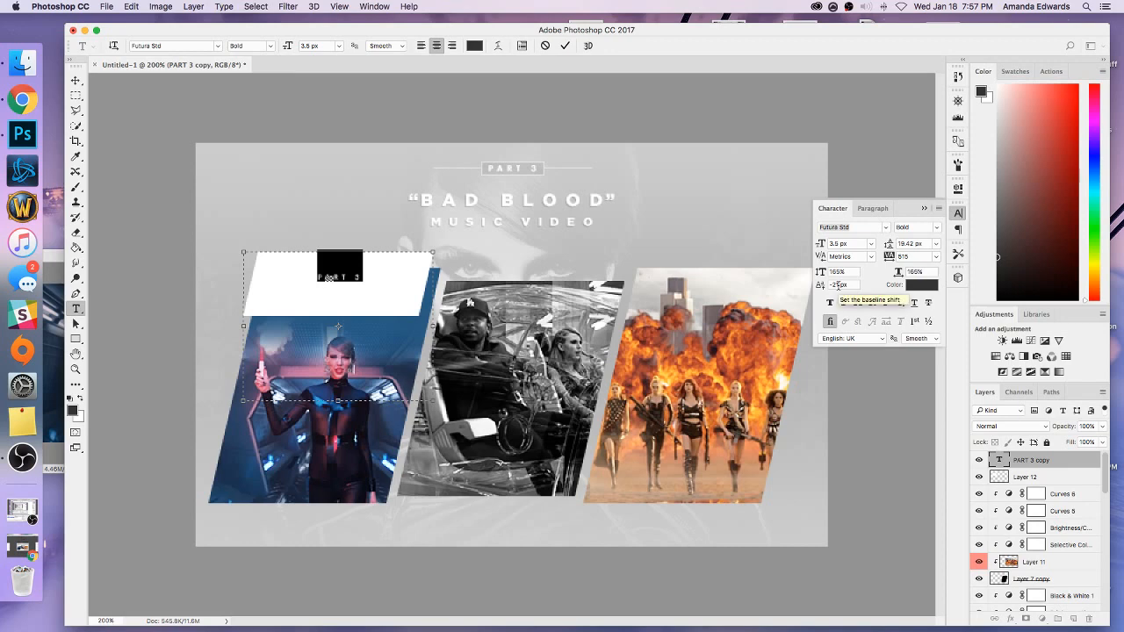
click(835, 283)
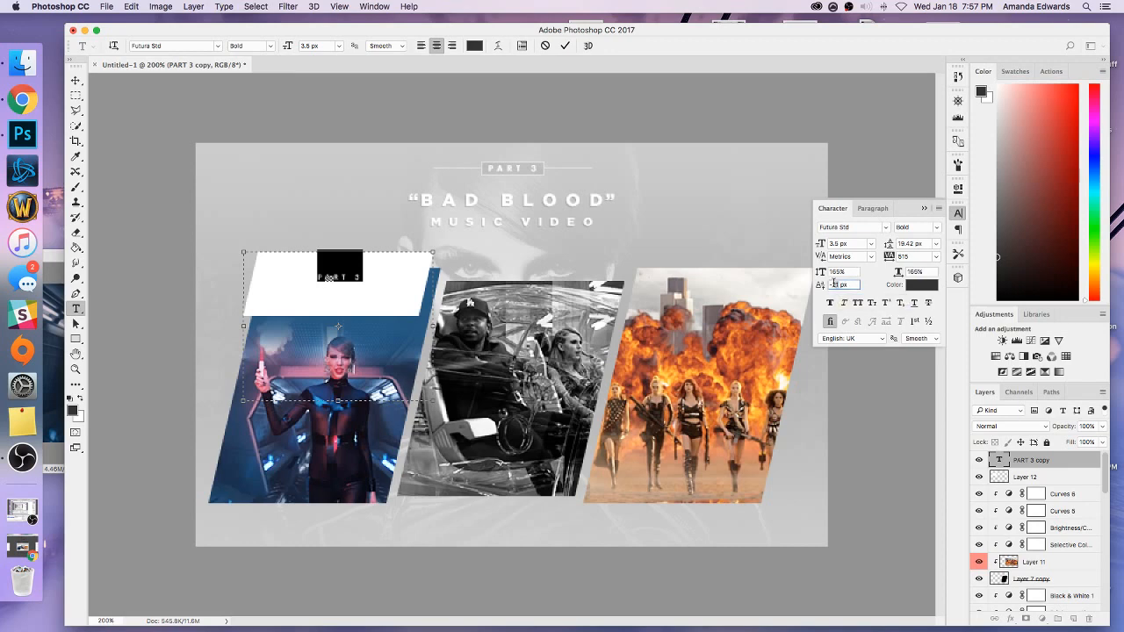
key(BackSpace)
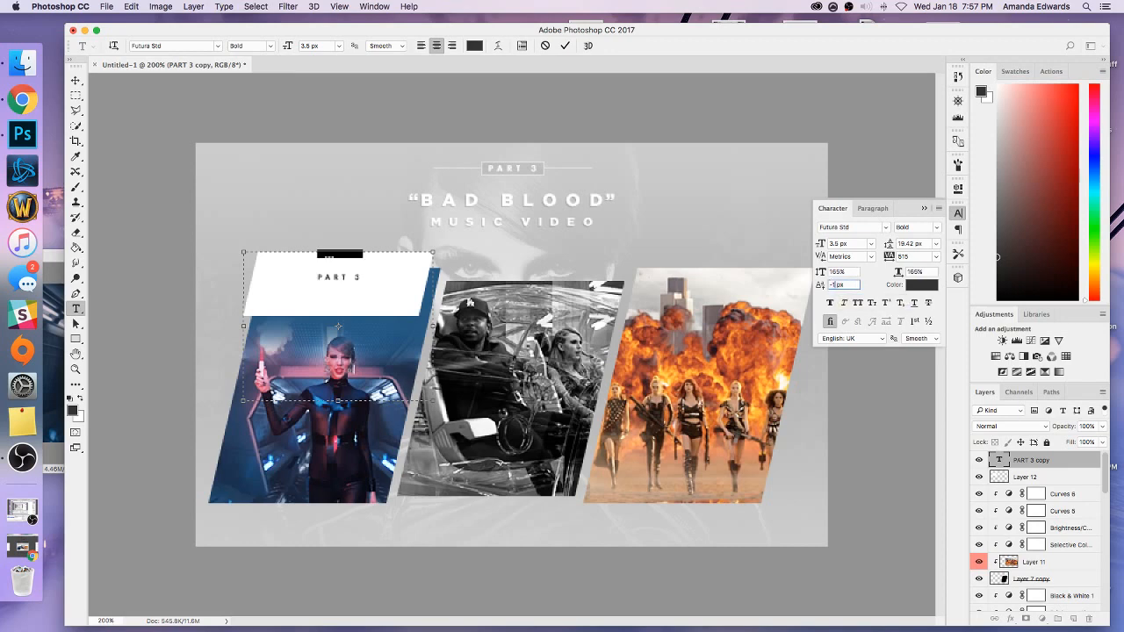
text(1)
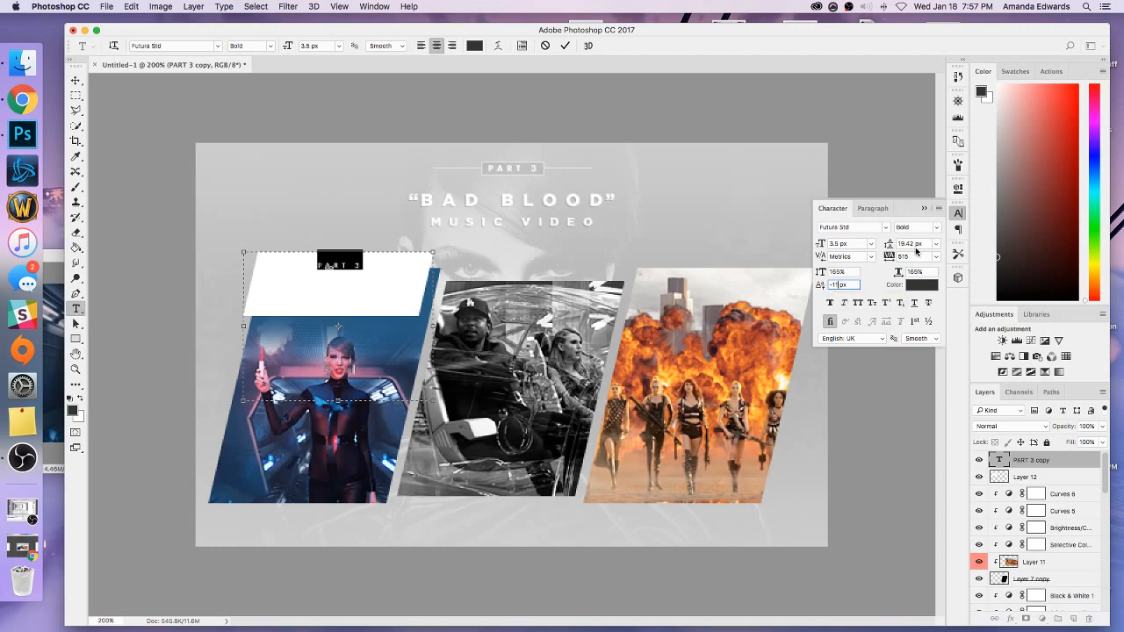
click(913, 244)
text(2)
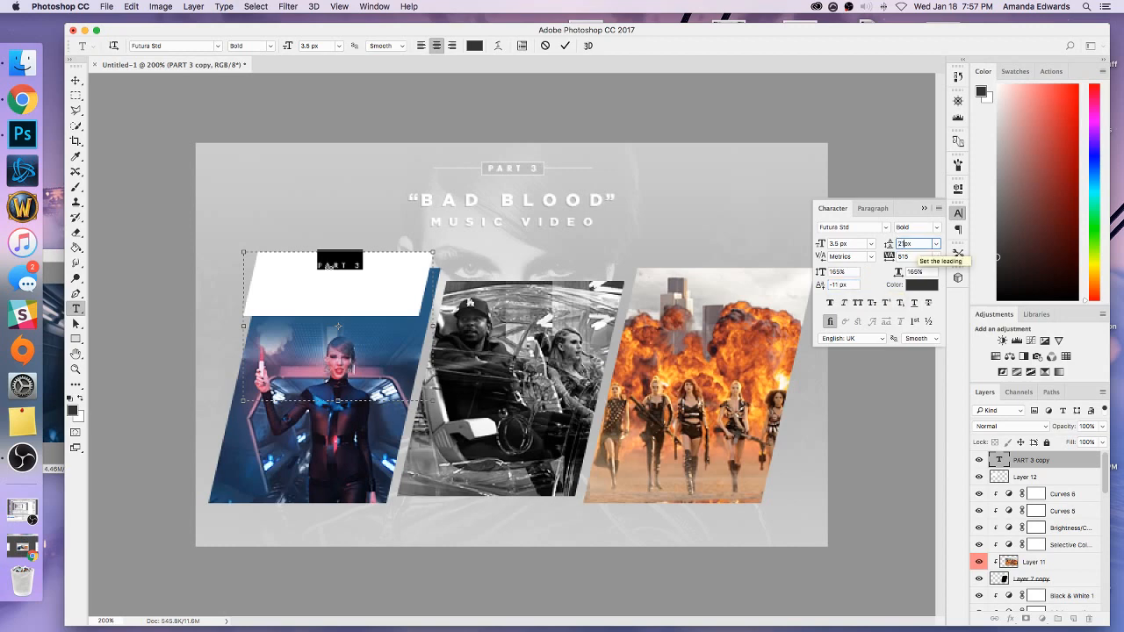
text(1)
click(393, 274)
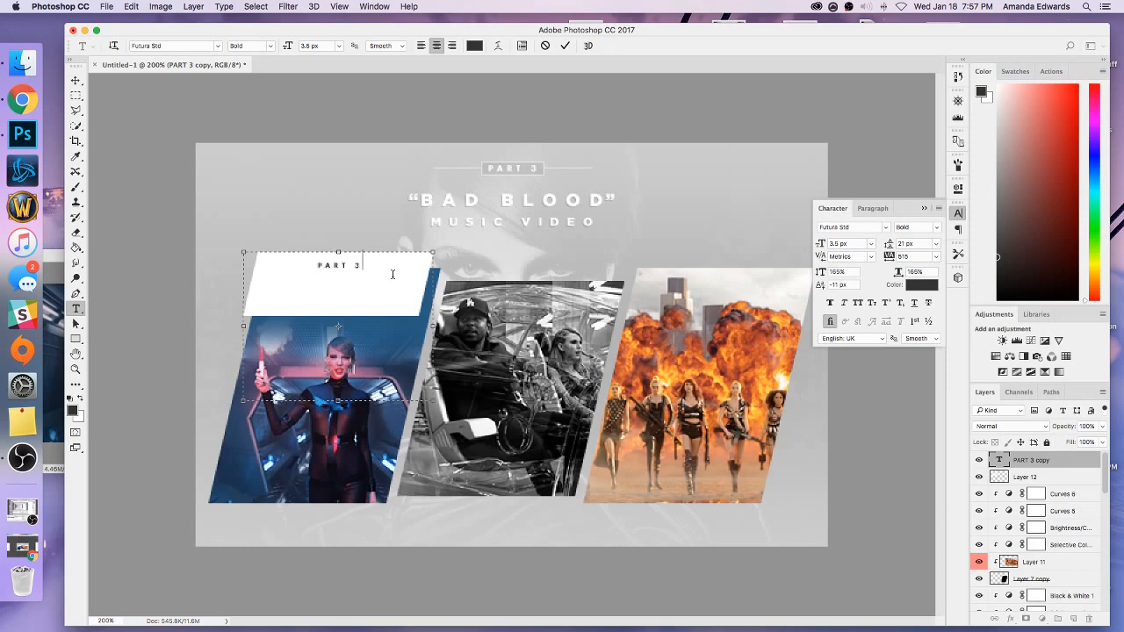
Replace the copied text with CATASTROPHE, shorten its text box to the height of one line, and commit it.
drag(393, 274, 307, 266)
text(CATASTROPHE)
drag(338, 401, 338, 282)
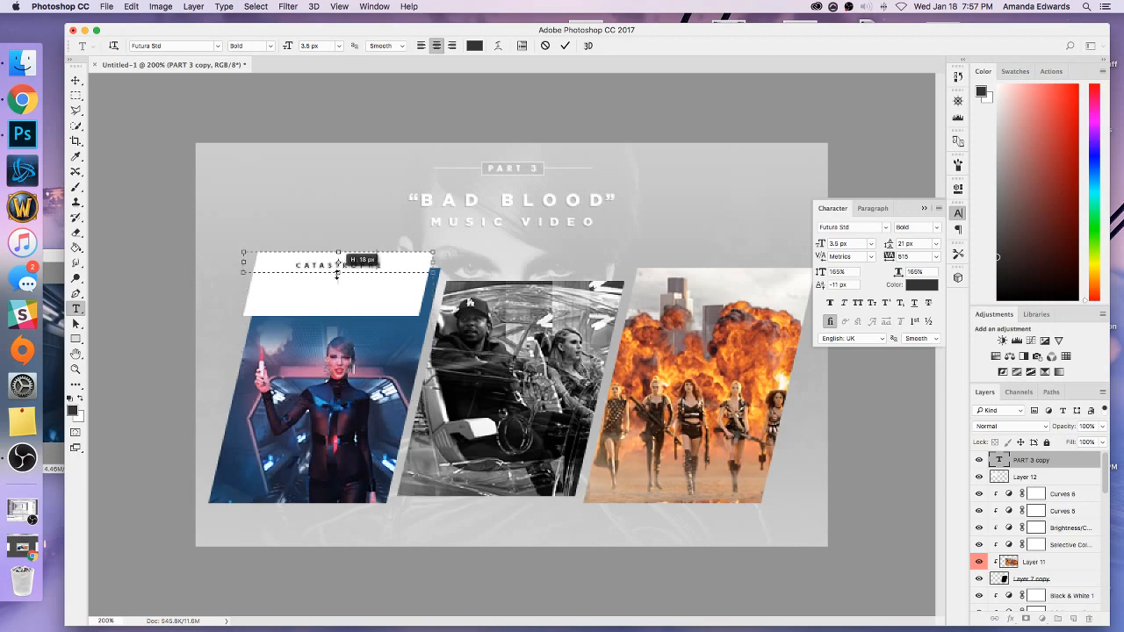
click(1021, 468)
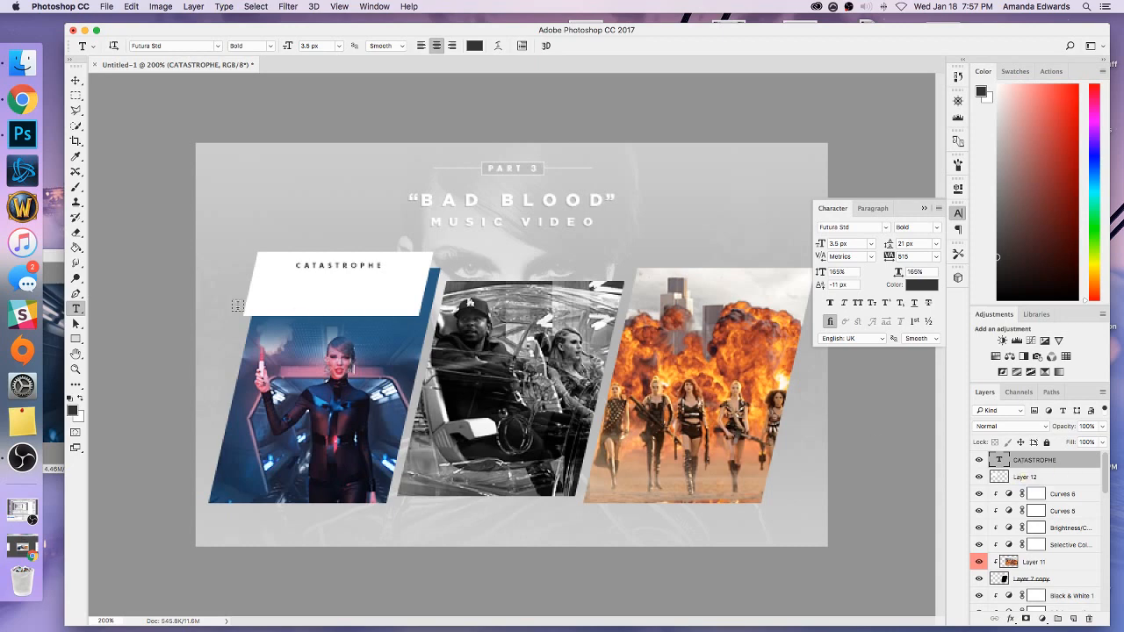
Create a caption text box below the CATASTROPHE heading, extend it upward, and begin the caption with "Taylor lights a flar".
drag(219, 306, 454, 416)
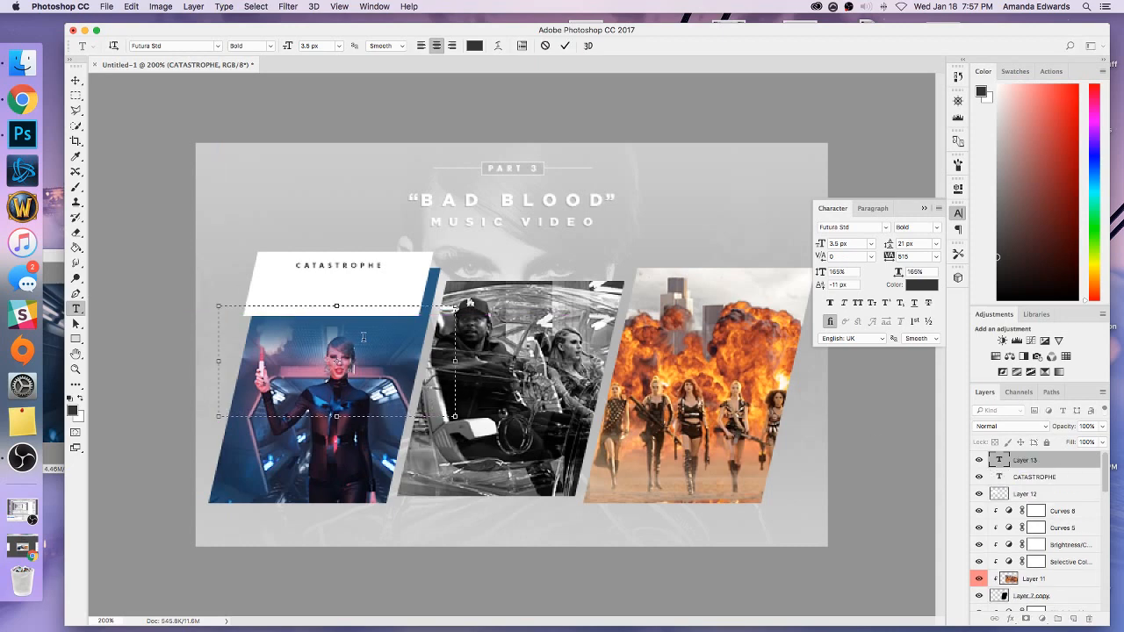
drag(335, 304, 336, 277)
text(T)
text(O)
text(ylor lightsa)
text(for)
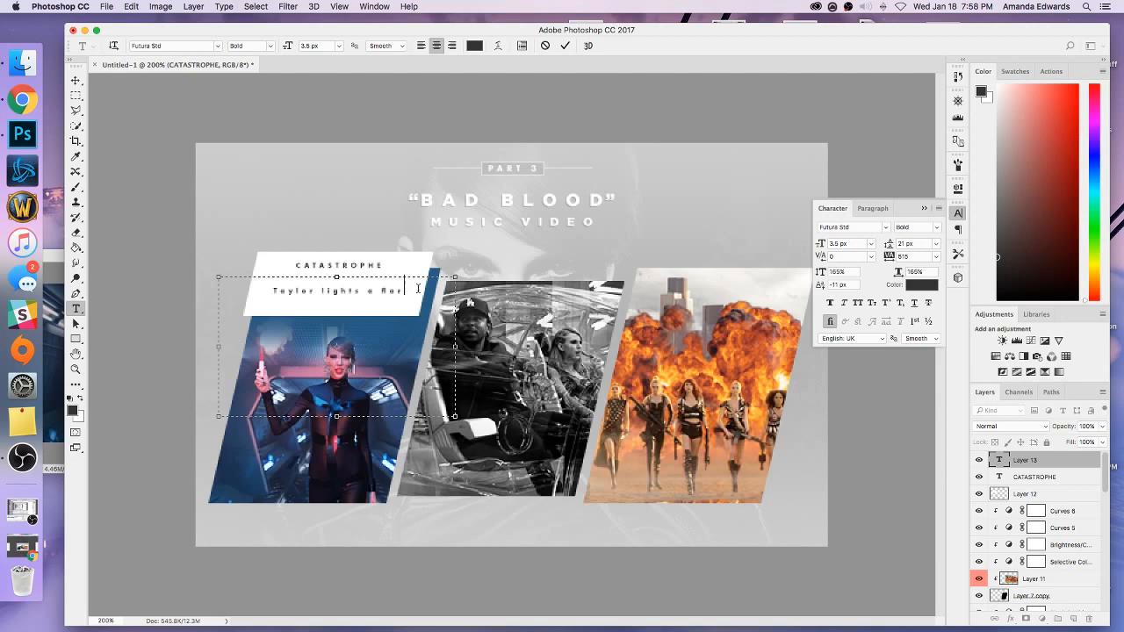
Turn off standard ligatures for the caption and complete its last word as "flare".
key(super+a)
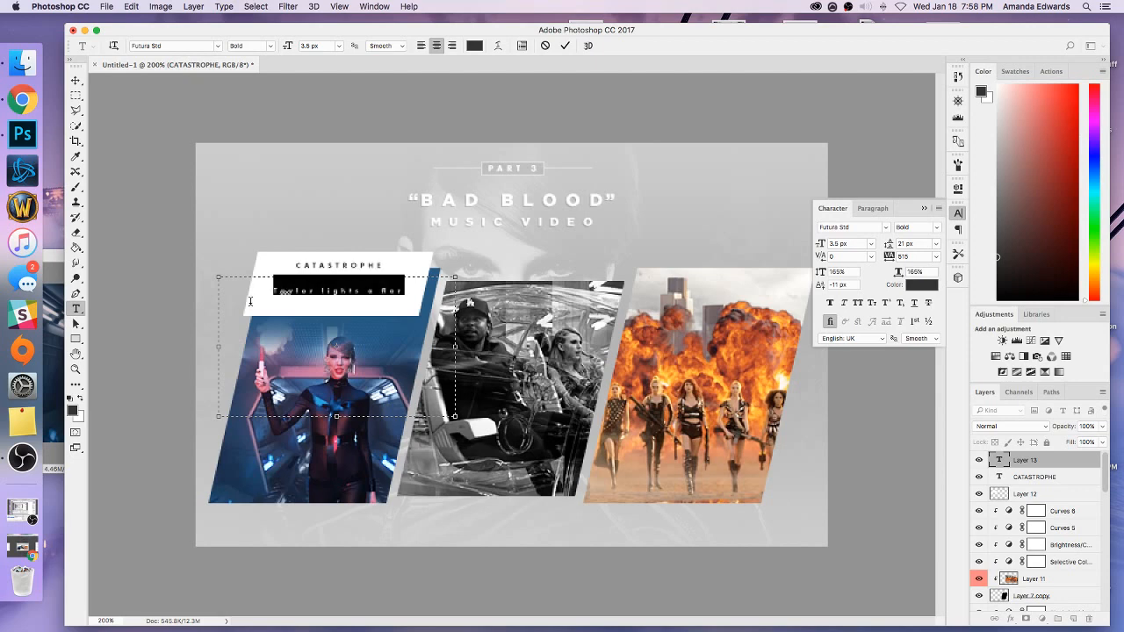
click(833, 323)
click(402, 298)
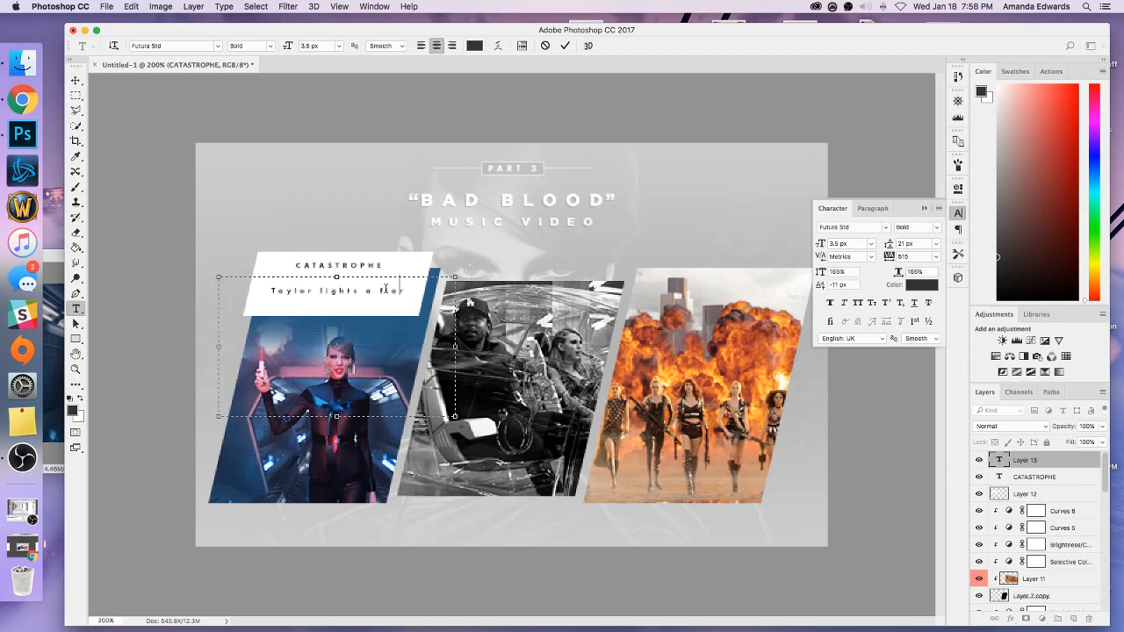
text(re)
Set the caption text's tracking to 175.
drag(413, 294, 268, 291)
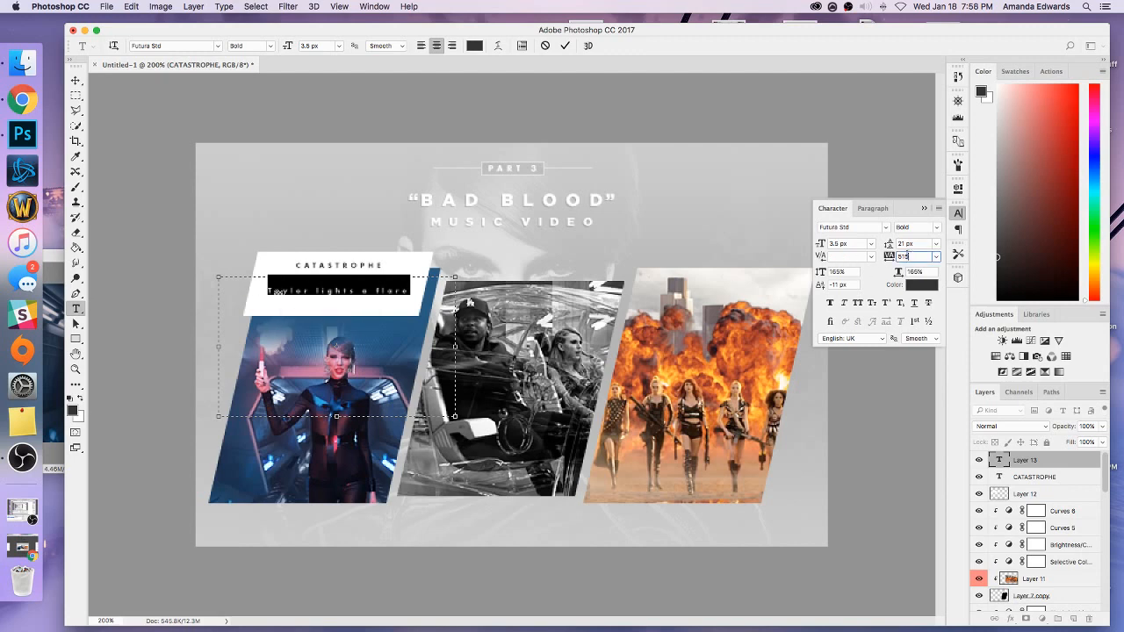
double_click(907, 257)
text(175)
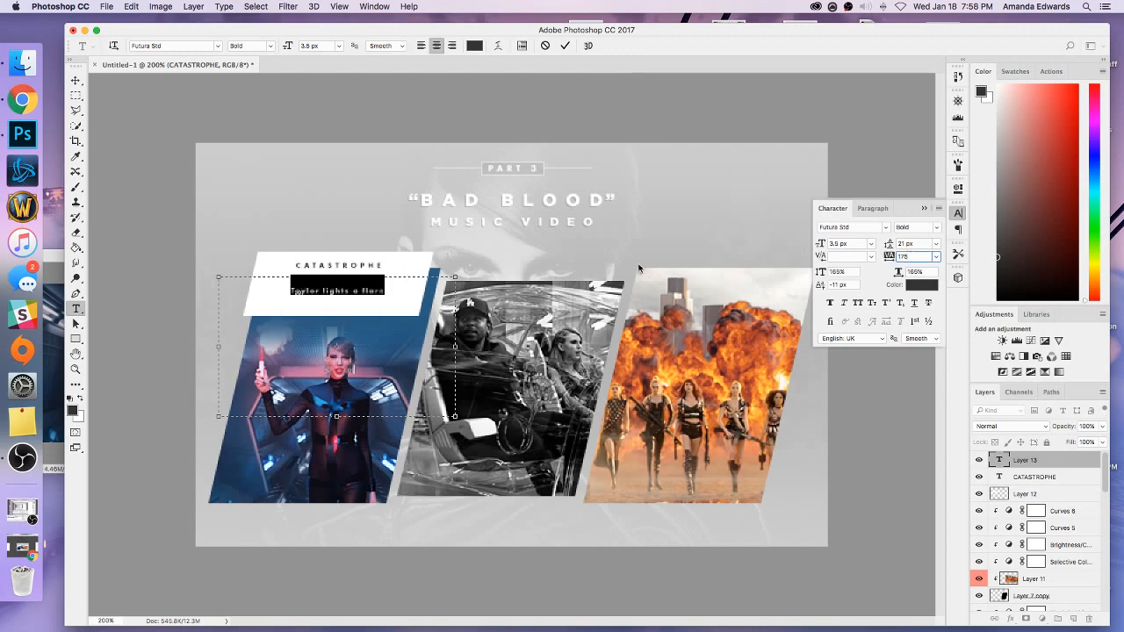
click(424, 297)
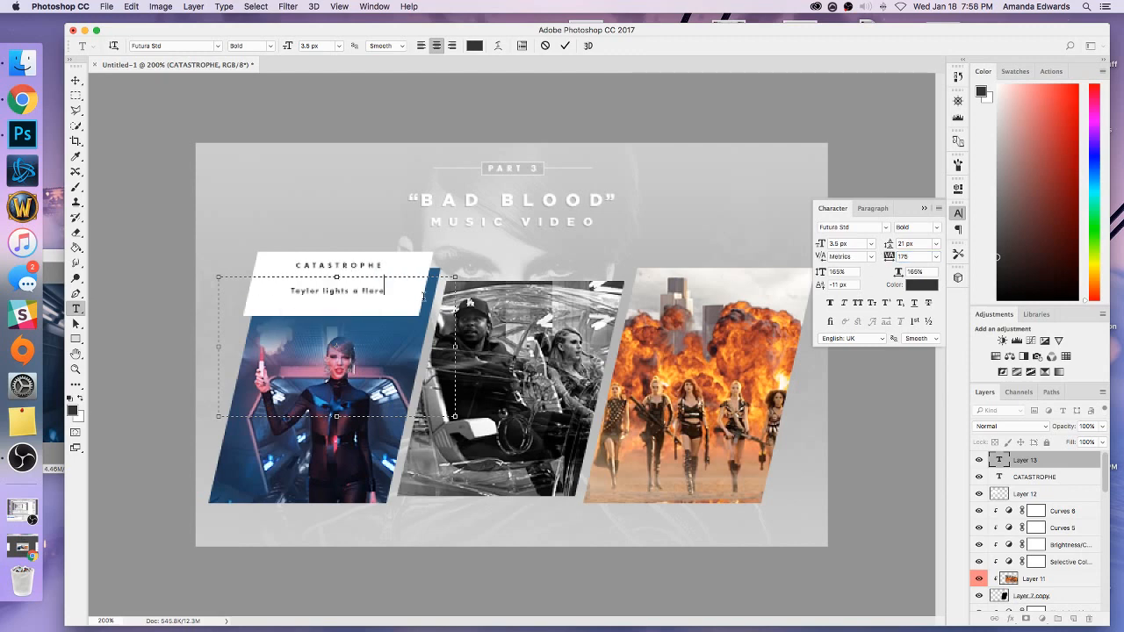
Continue the caption with "as she sings", "the tag line for the video," and "“Band-aids don’t fix bullet holes”" on three lines.
text(as she sings)
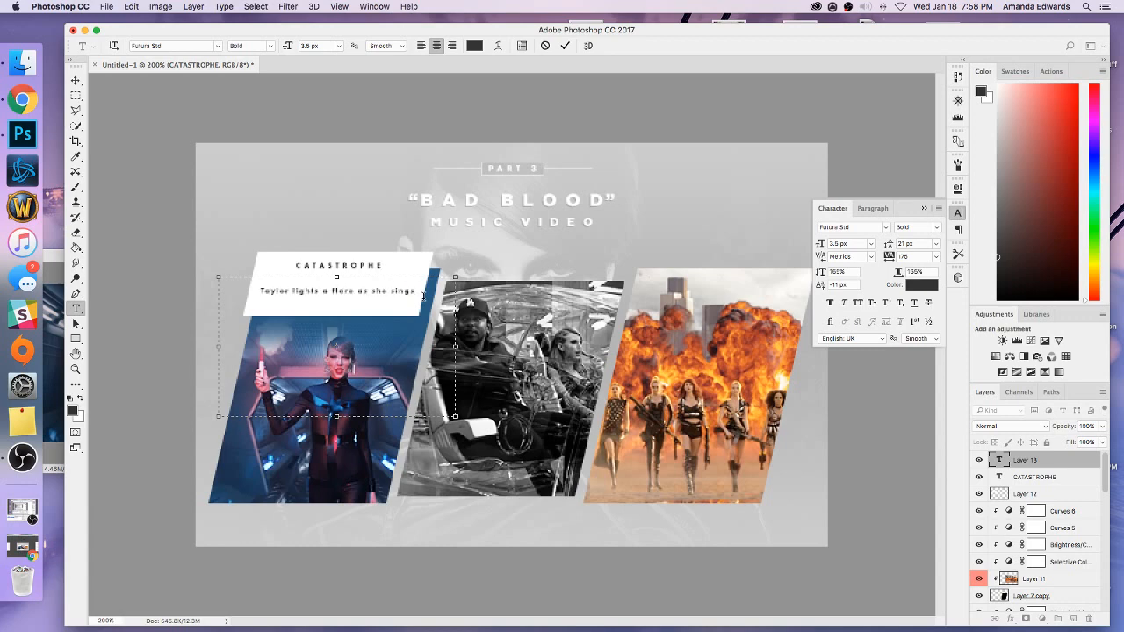
key(Return)
text(the lead)
key(BackSpace)
key(BackSpace)
key(BackSpace)
key(BackSpace)
key(BackSpace)
text(top line for the vidoo music)
key(BackSpace)
key(BackSpace)
key(BackSpace)
key(BackSpace)
text(daids don't fix bullet holes)
Set the leading of all three caption lines to 9.5 px.
drag(436, 342, 243, 279)
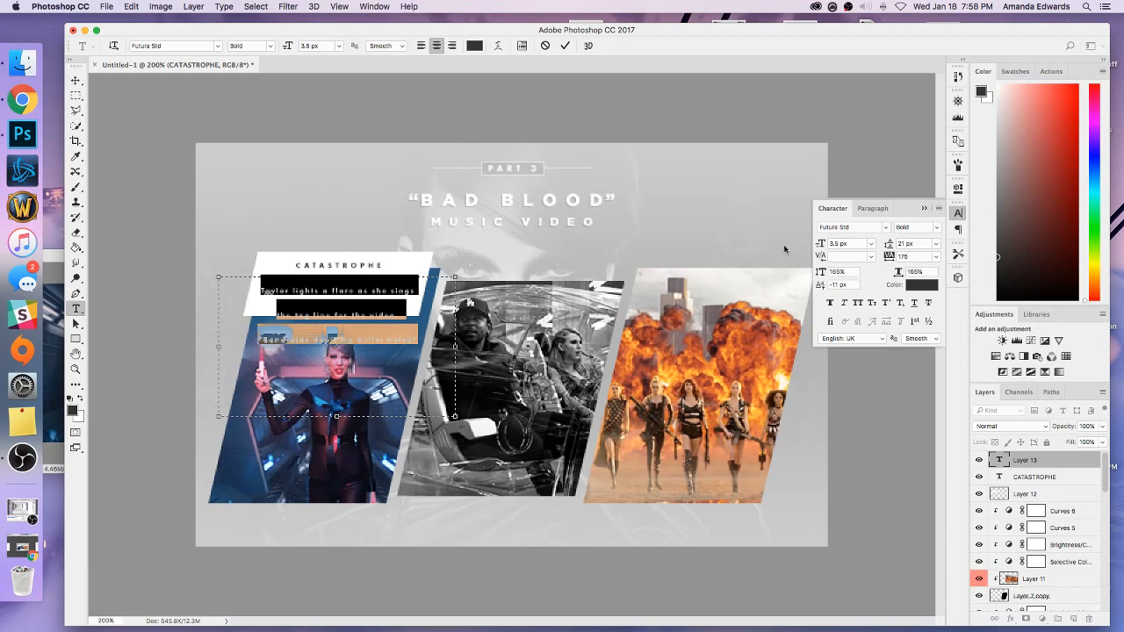
click(936, 243)
click(904, 246)
click(890, 245)
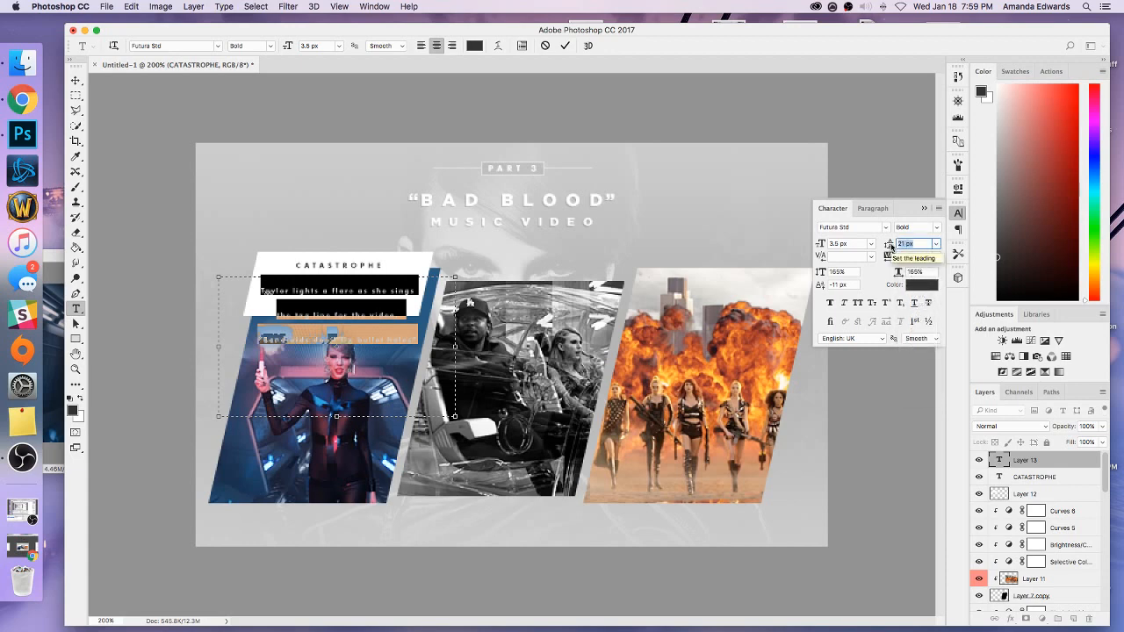
text(9.5)
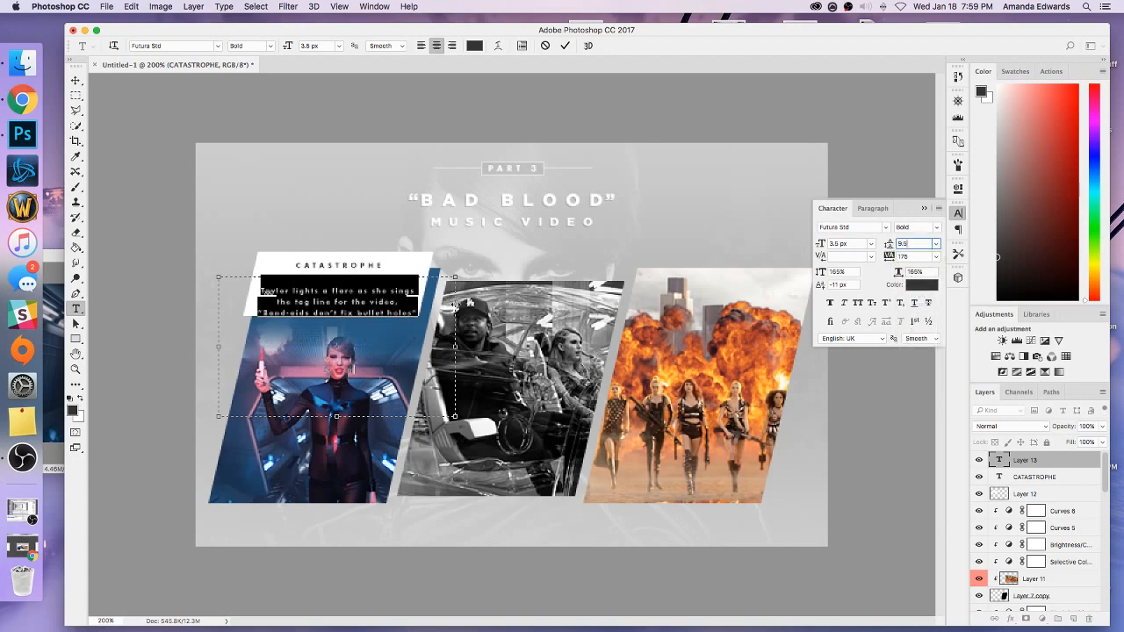
click(444, 299)
Resize the caption's text box so its three lines sit centred inside the white shape, just below the CATASTROPHE heading.
drag(454, 276, 426, 250)
drag(219, 247, 244, 250)
drag(338, 249, 337, 264)
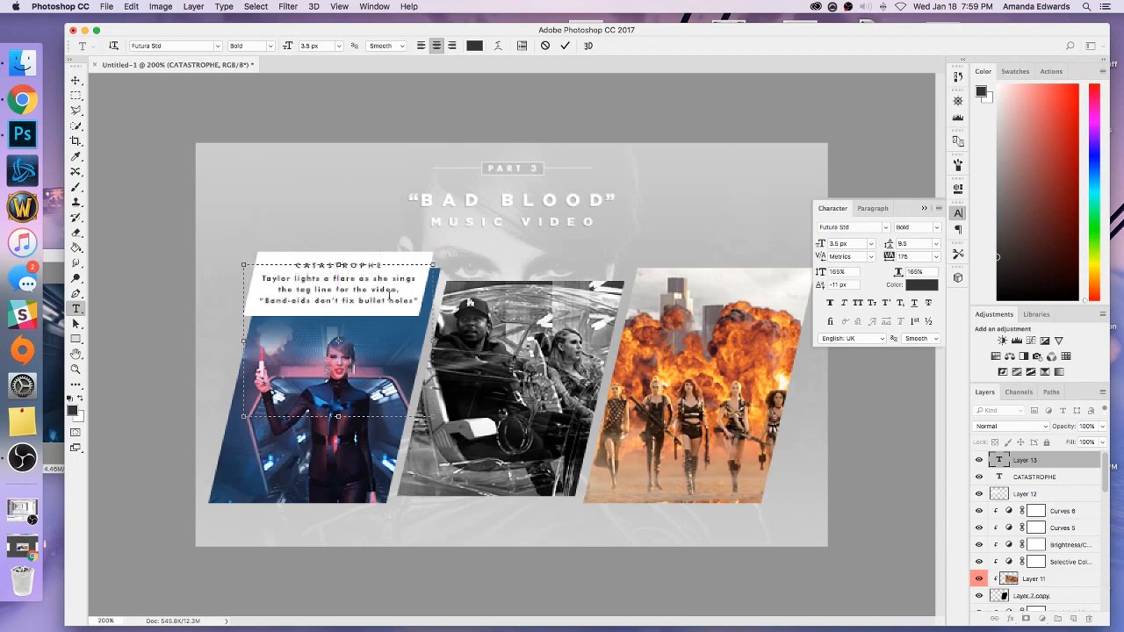
drag(432, 341, 425, 341)
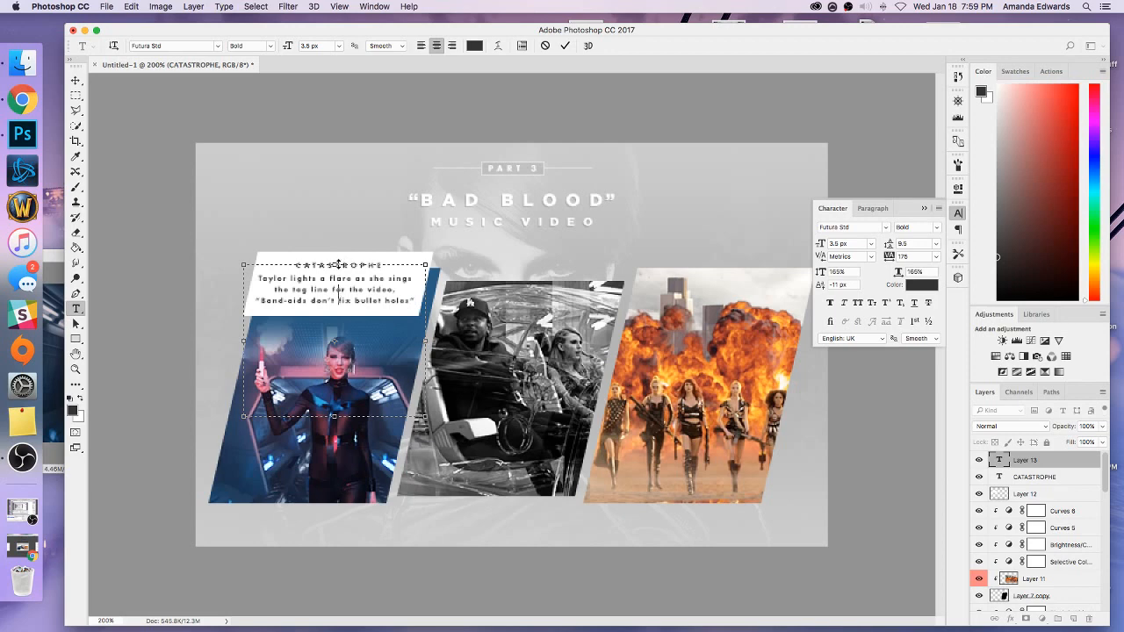
drag(338, 264, 338, 266)
Set the whole three-line caption's text colour to a9a8a8 and commit the text edit.
drag(409, 300, 389, 175)
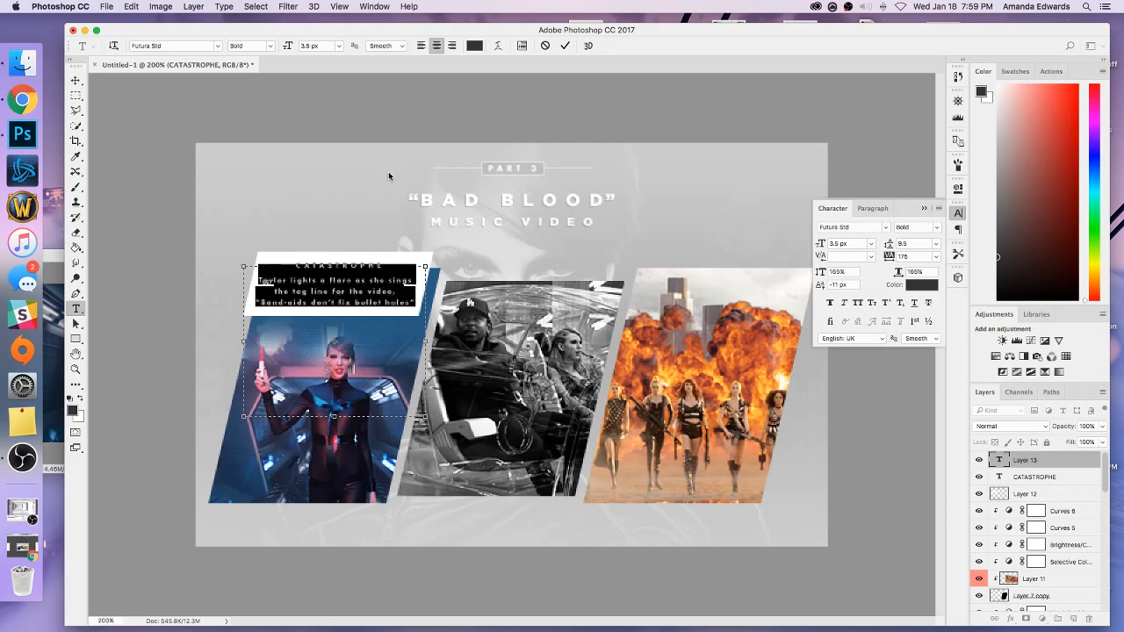
click(475, 46)
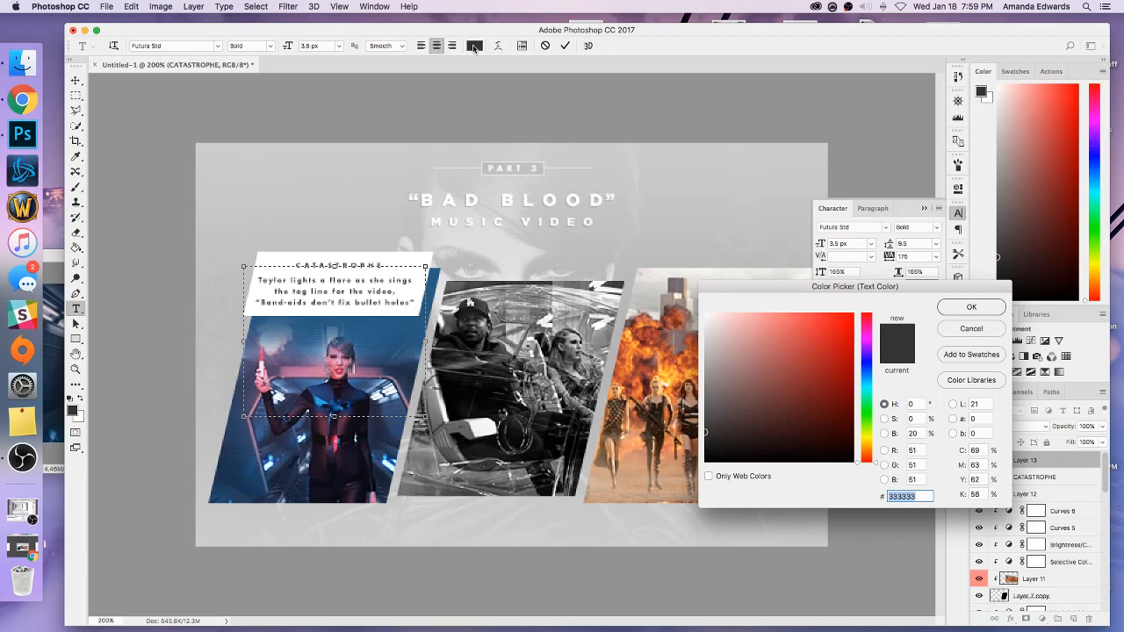
text(a9)
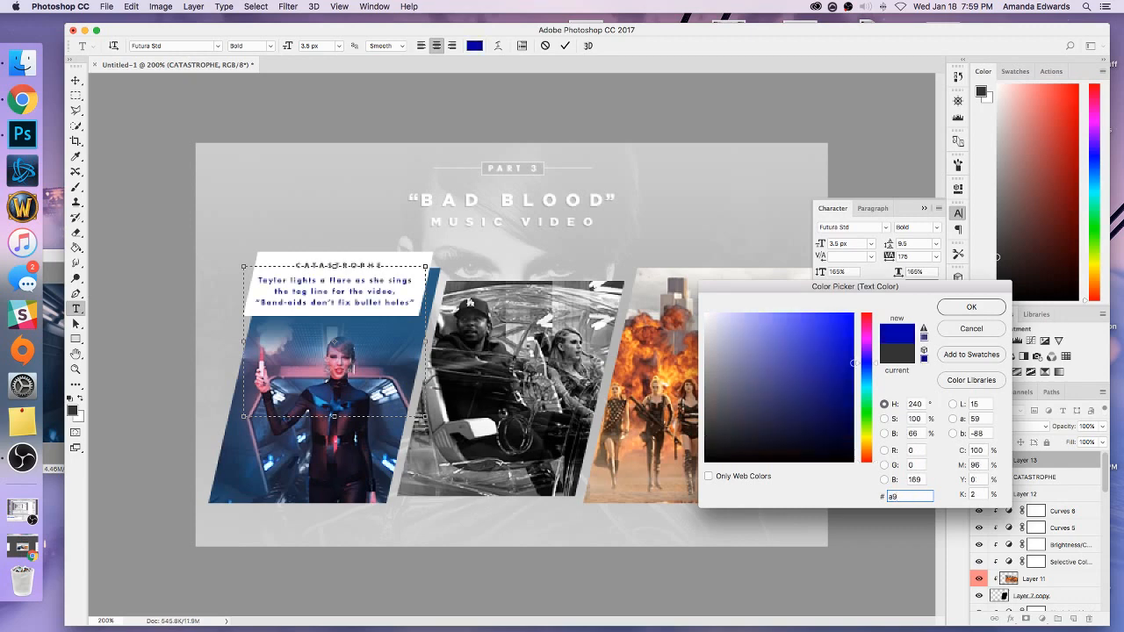
text(a)
text(8a8)
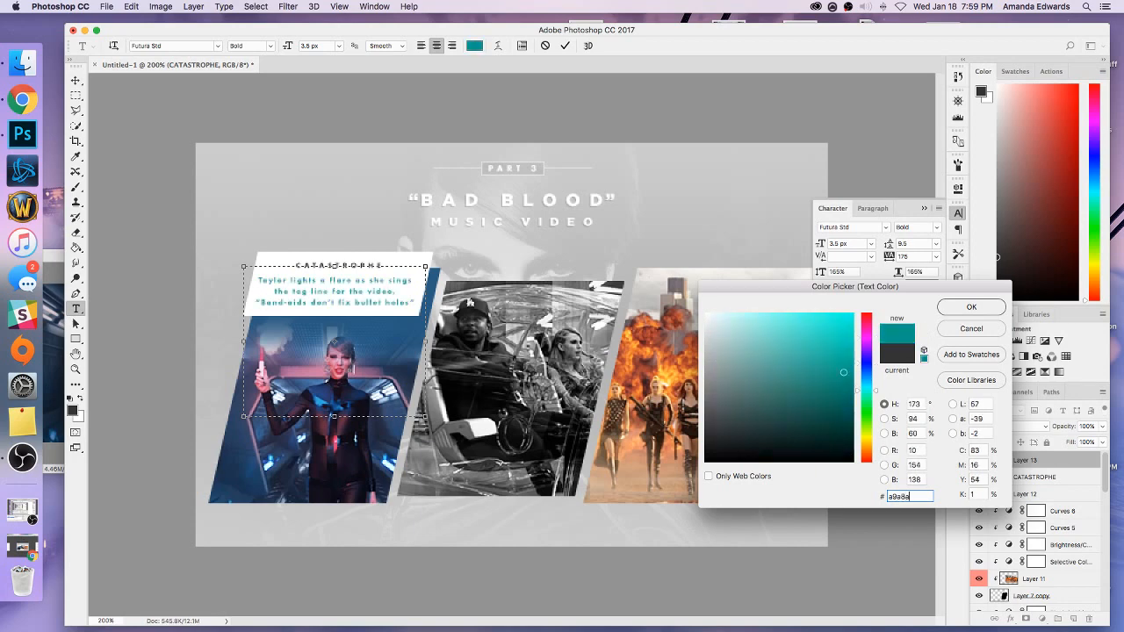
click(971, 306)
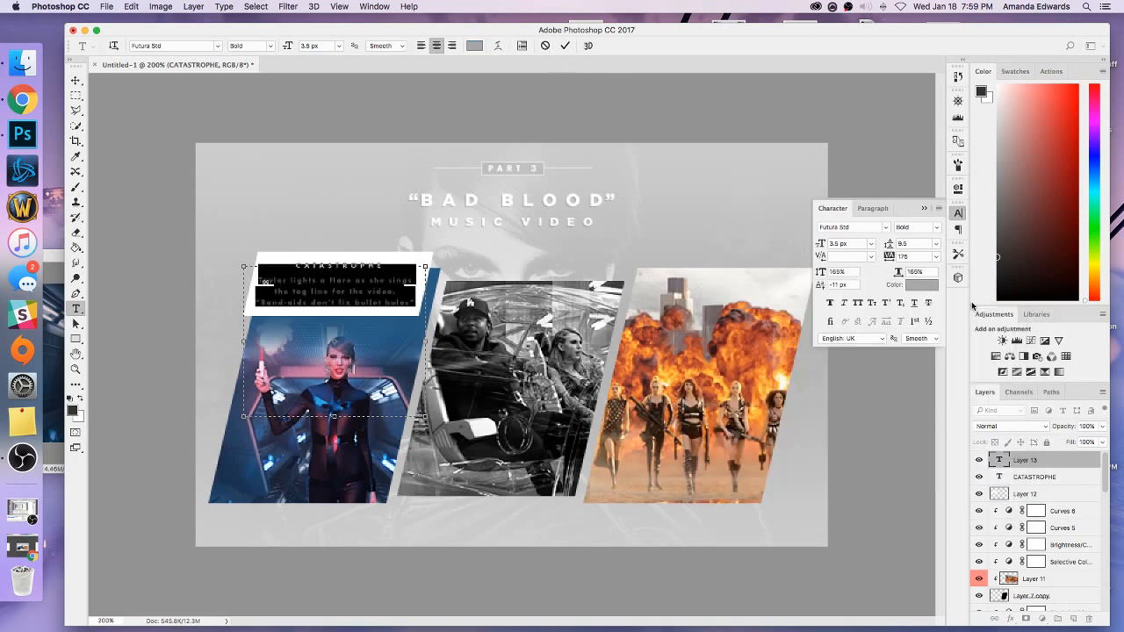
click(923, 209)
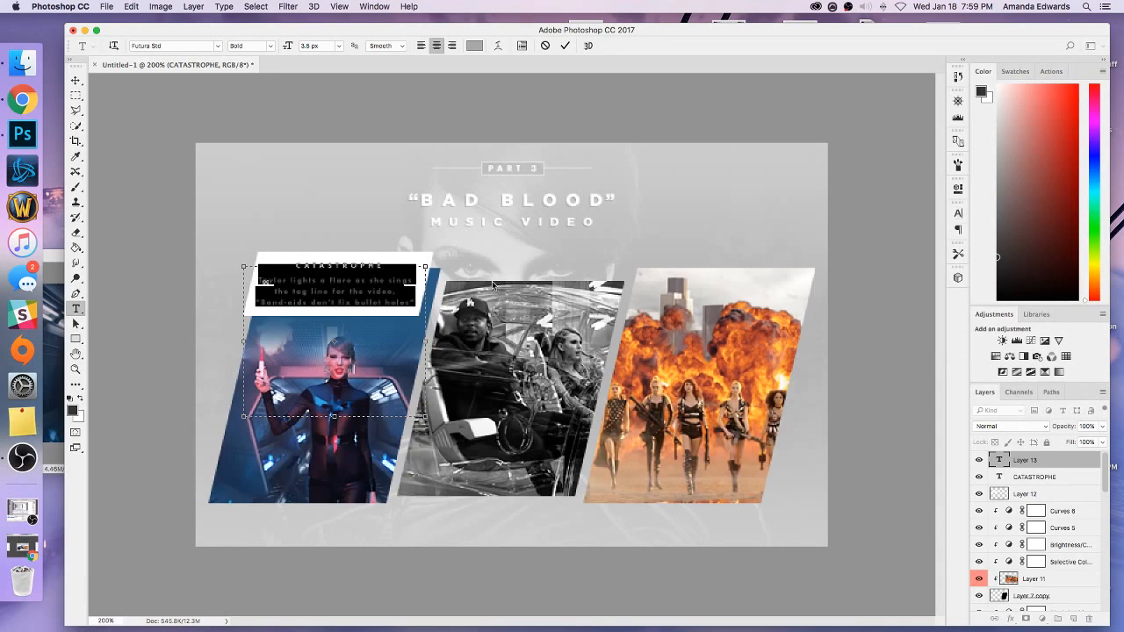
click(1042, 467)
key(super+minus)
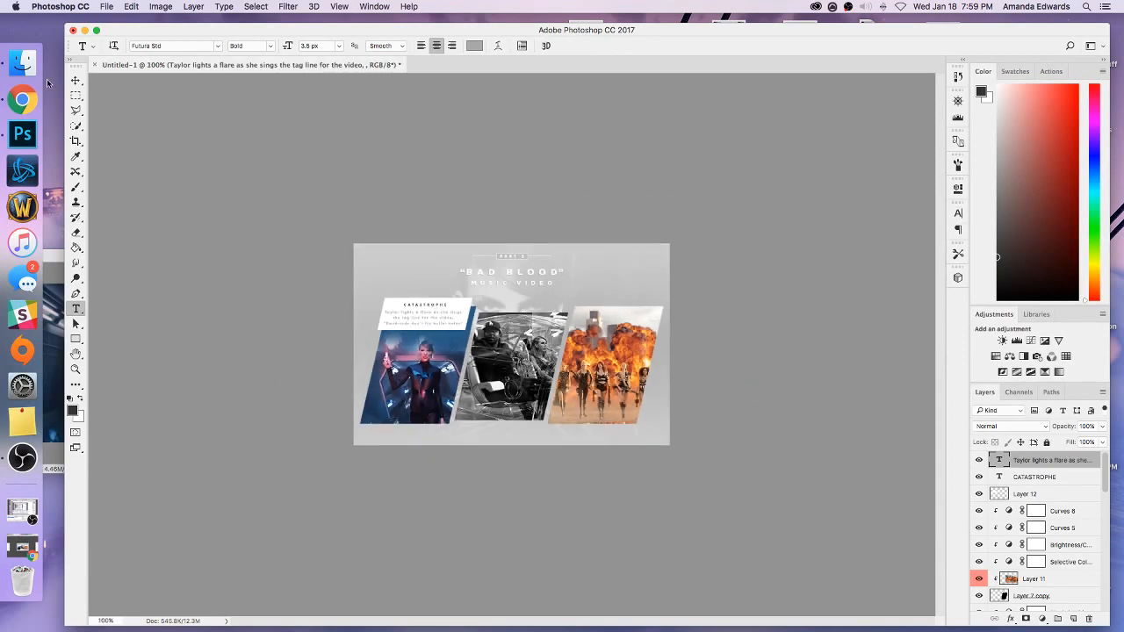
Add a layer beneath the white shape's layer and outline a small triangular fold under the shape's lower-left corner with the Polygonal Lasso.
click(75, 80)
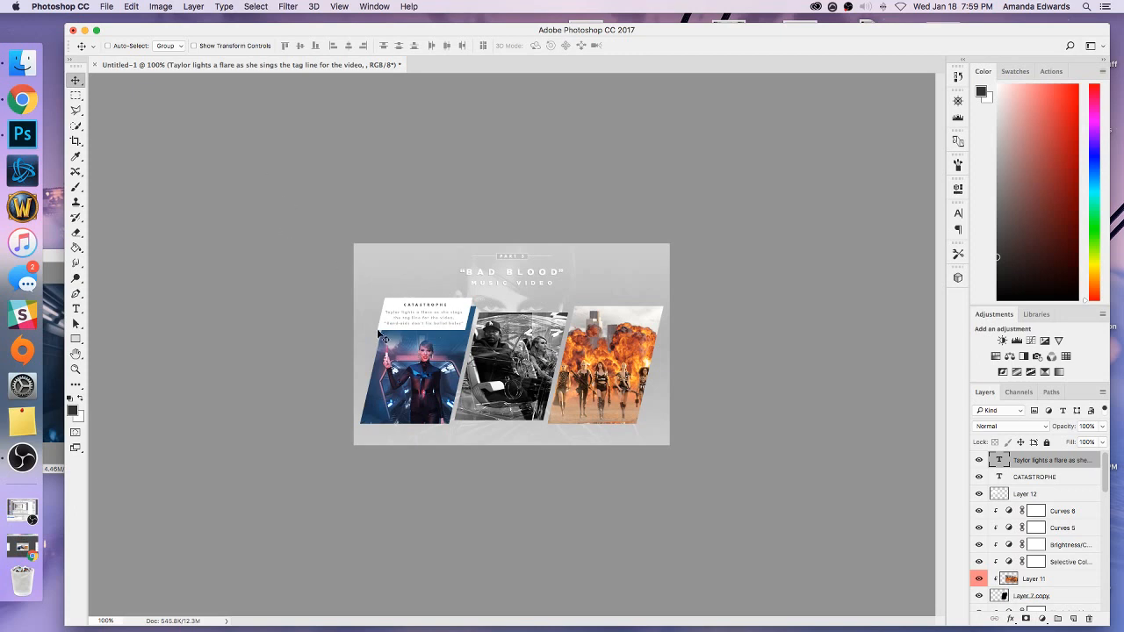
click(1051, 496)
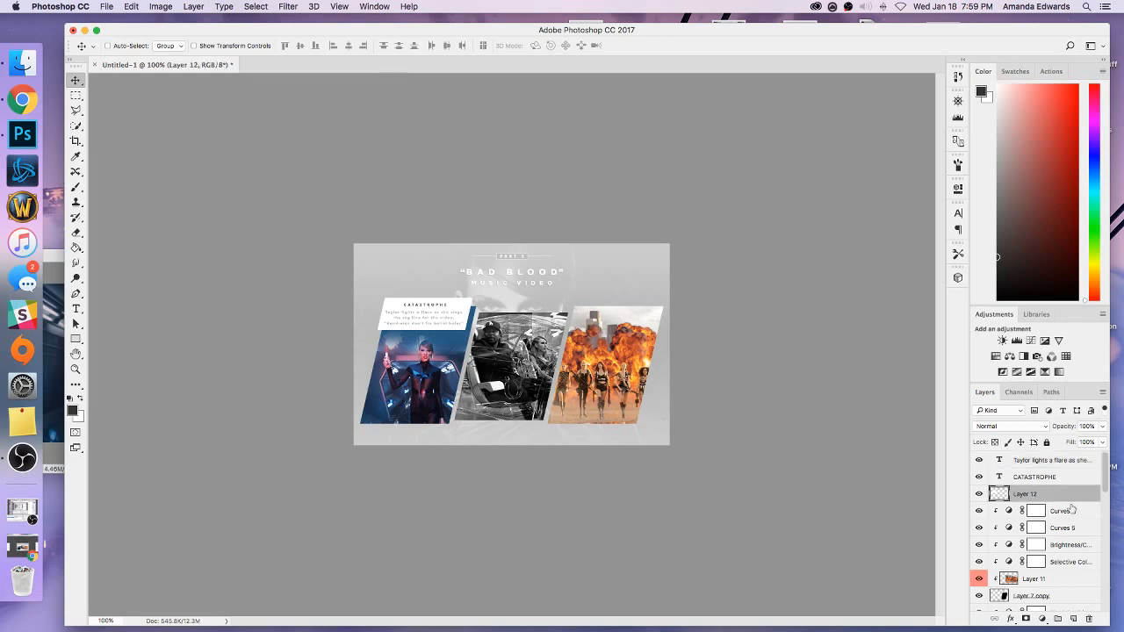
click(1078, 520)
click(1073, 621)
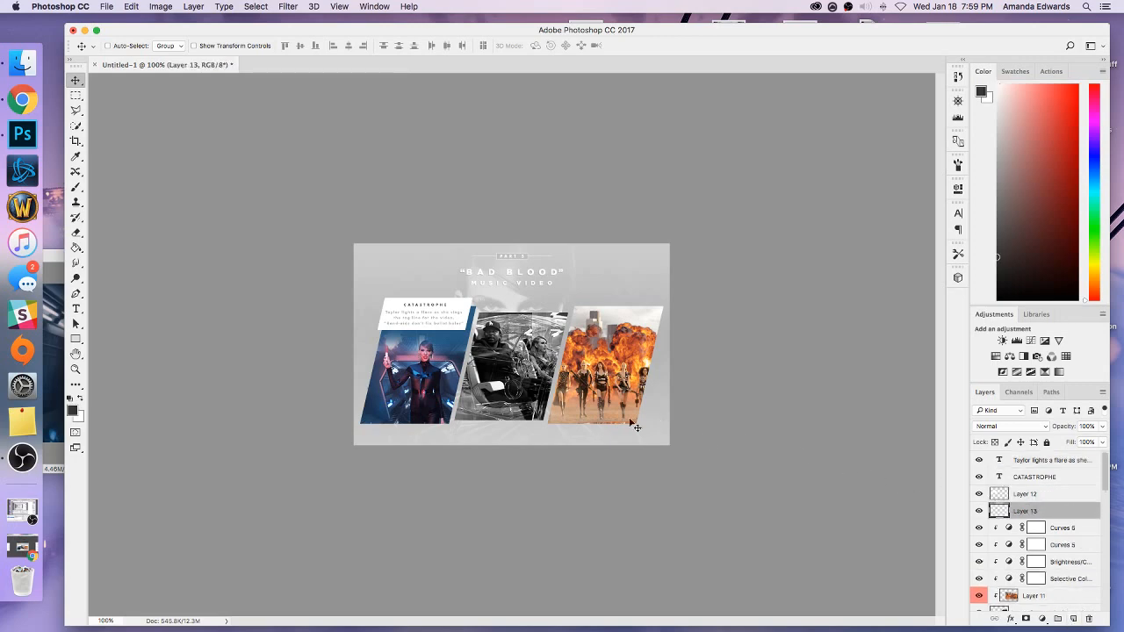
key(super+equal)
key(super+equal)
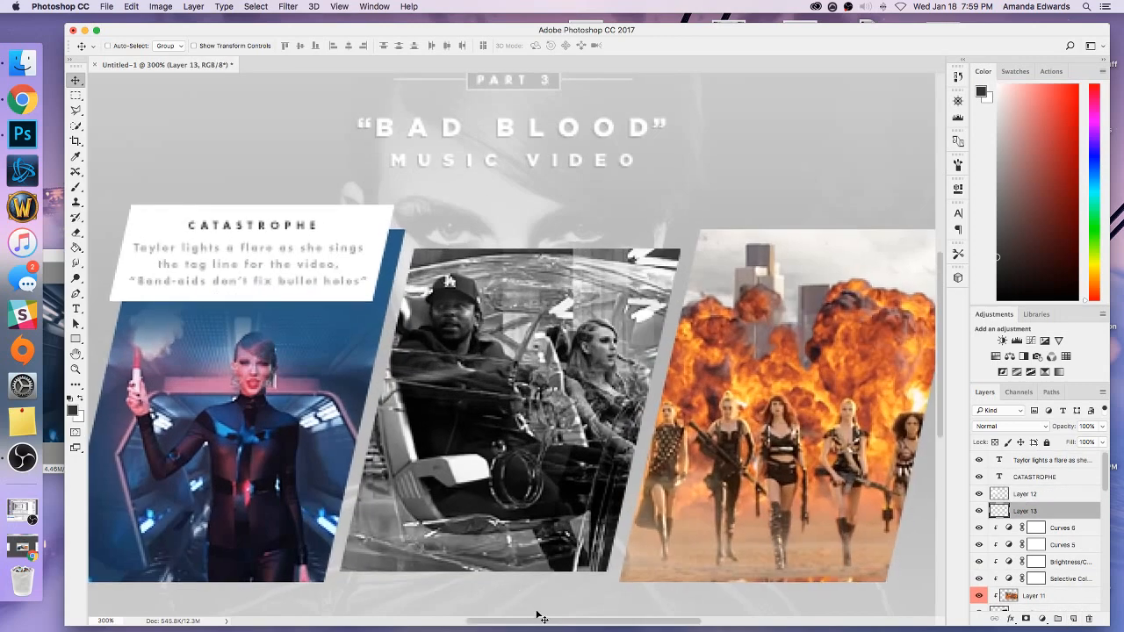
drag(536, 620, 448, 621)
click(76, 110)
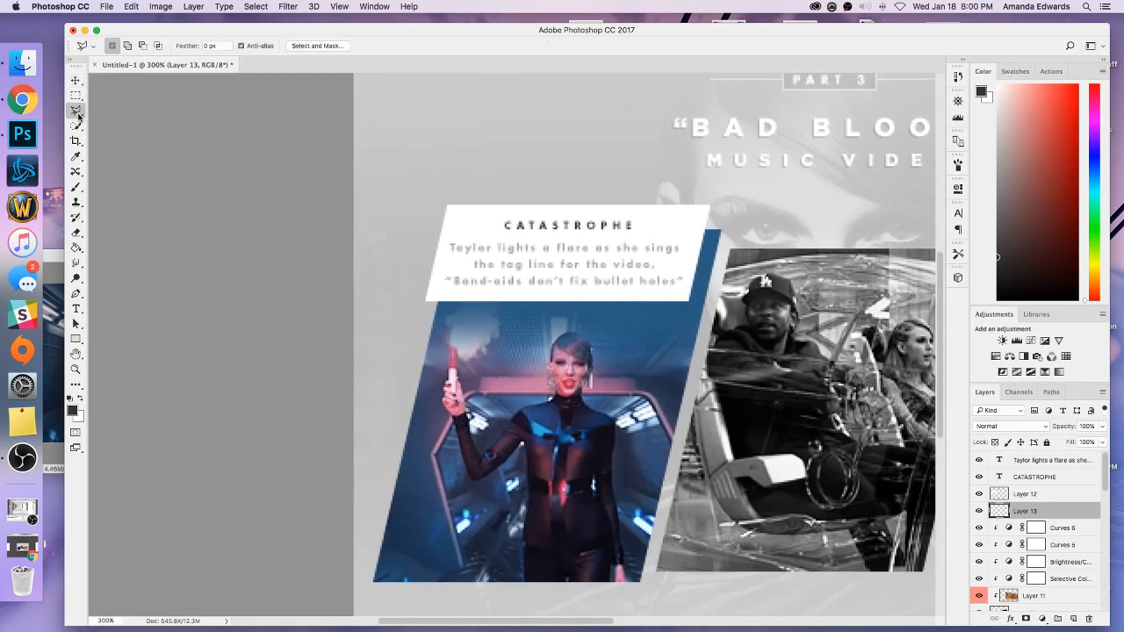
key(super+equal)
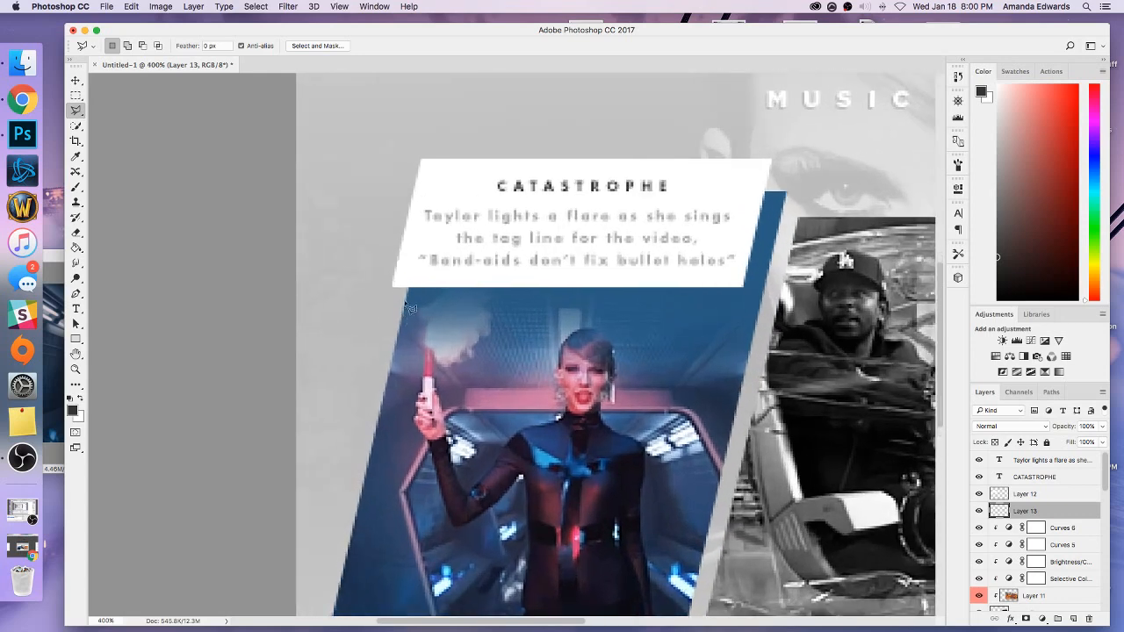
click(392, 287)
click(394, 287)
Fill the triangular fold selection with black (000000) and deselect it.
click(981, 93)
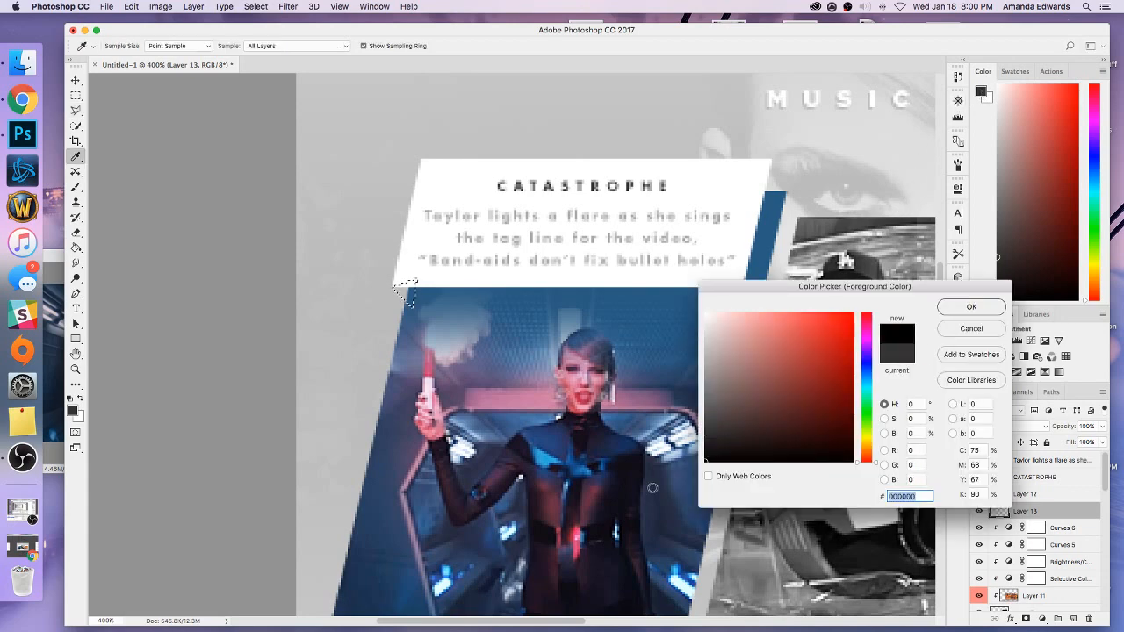
key(Return)
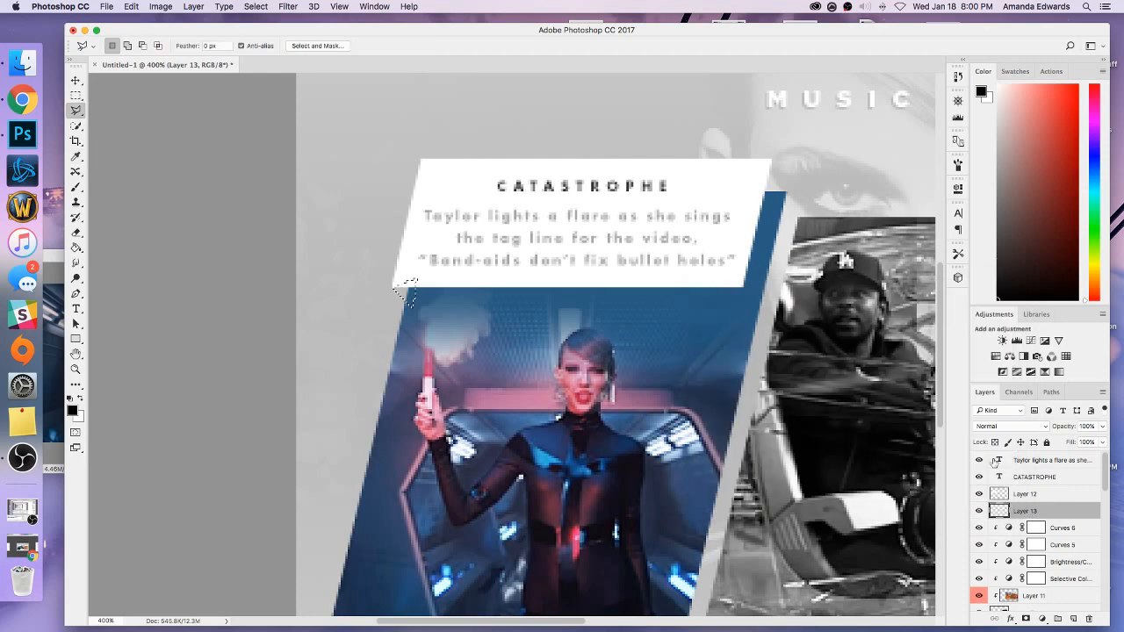
click(76, 247)
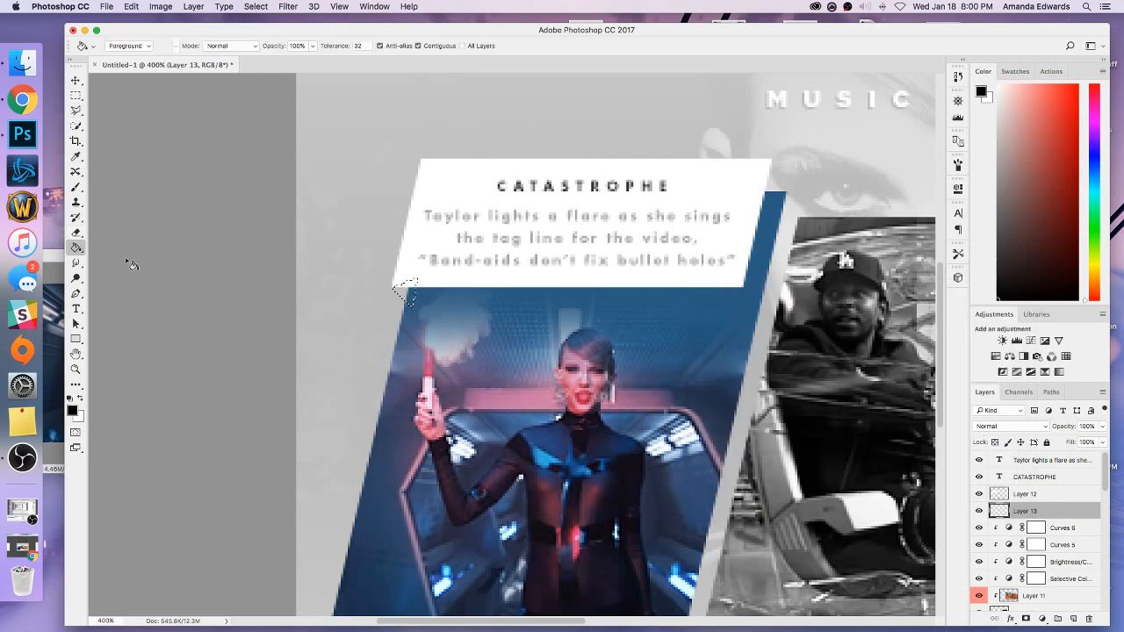
click(409, 295)
click(76, 94)
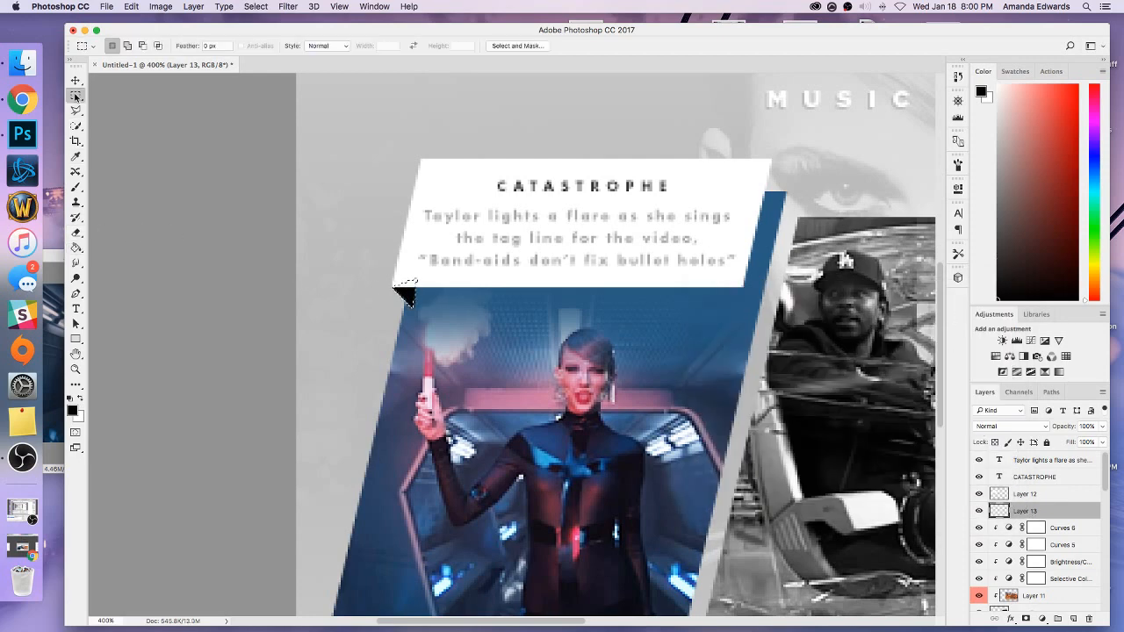
scroll(1021, 512, down, 3)
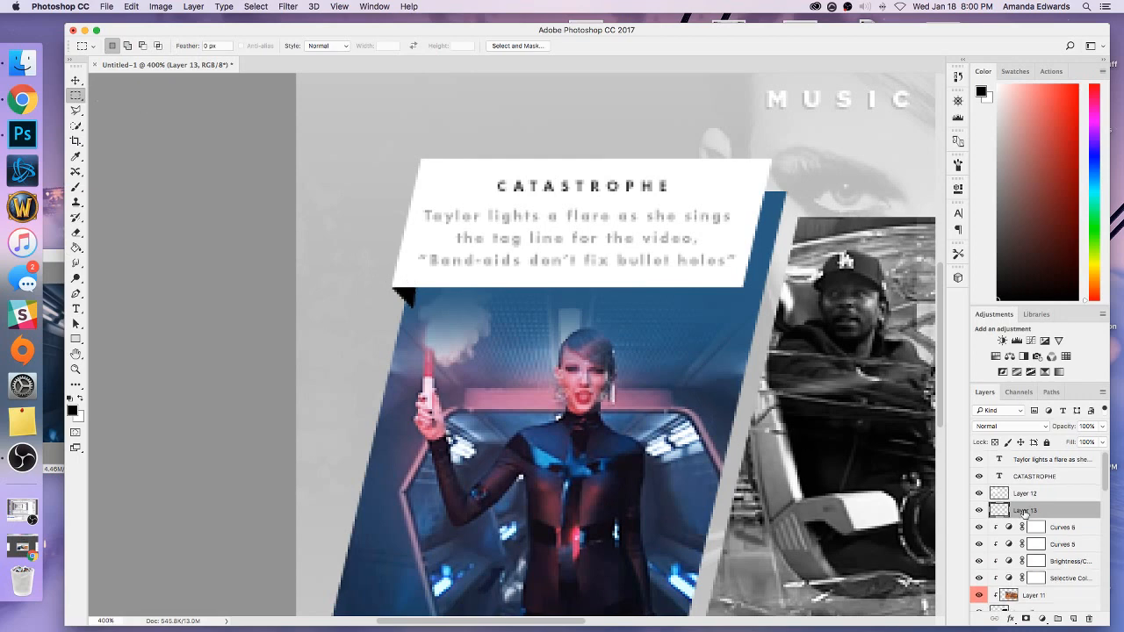
Group the caption, CATASTROPHE heading, white shape and black triangle layers.
drag(1012, 468, 1035, 487)
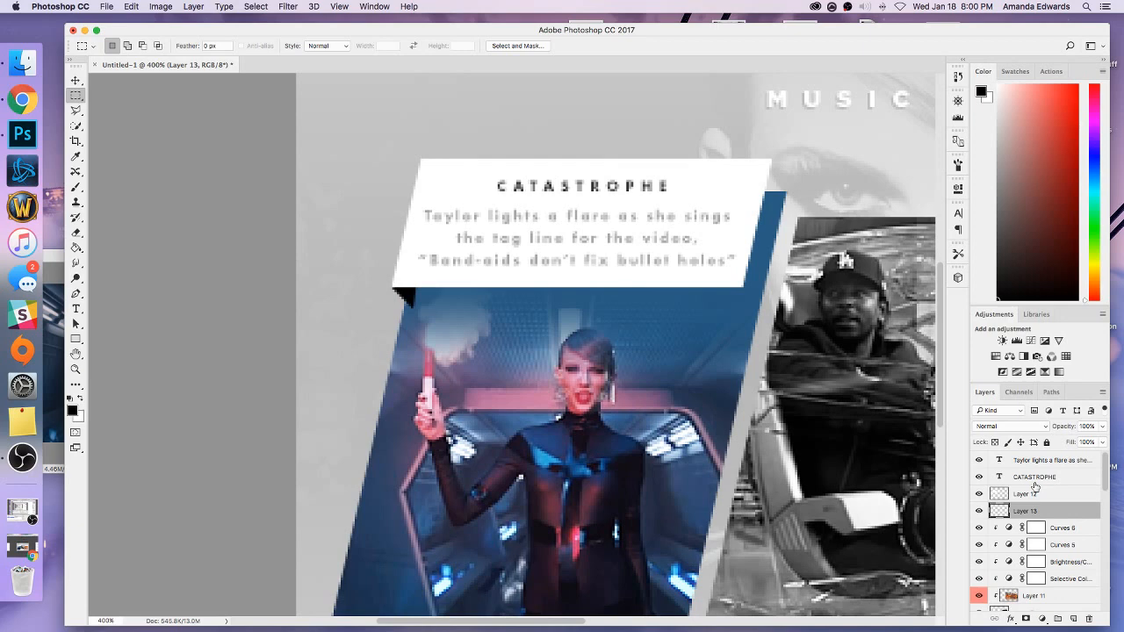
mouse_move(1106, 483)
mouse_down()
mouse_move(1107, 500)
mouse_move(1104, 466)
mouse_up()
shift+click(1029, 462)
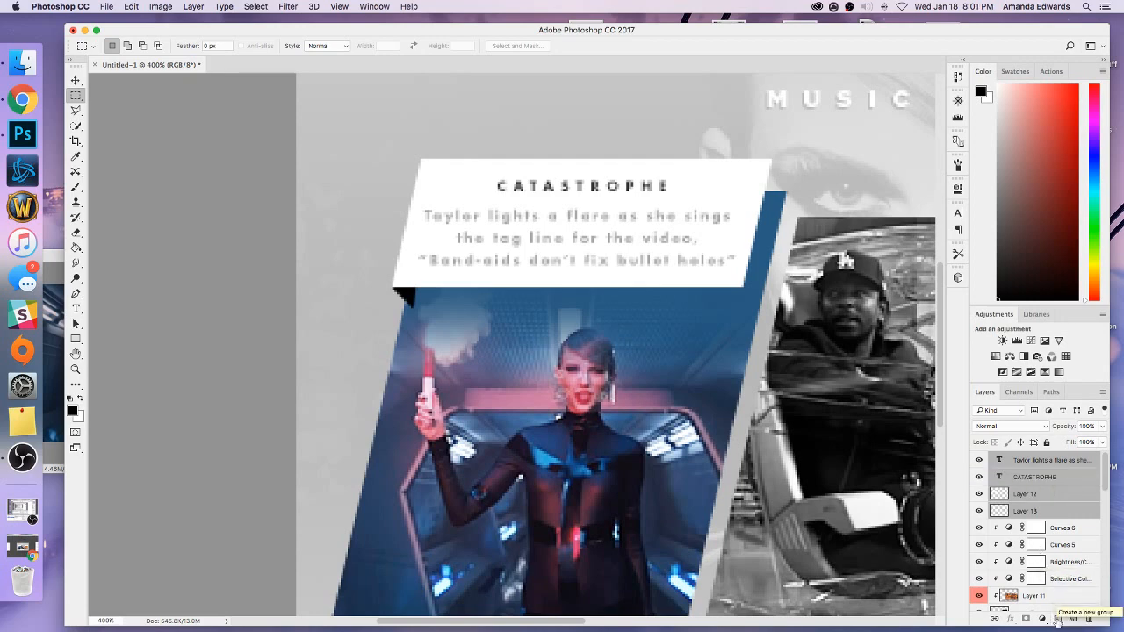
click(1057, 620)
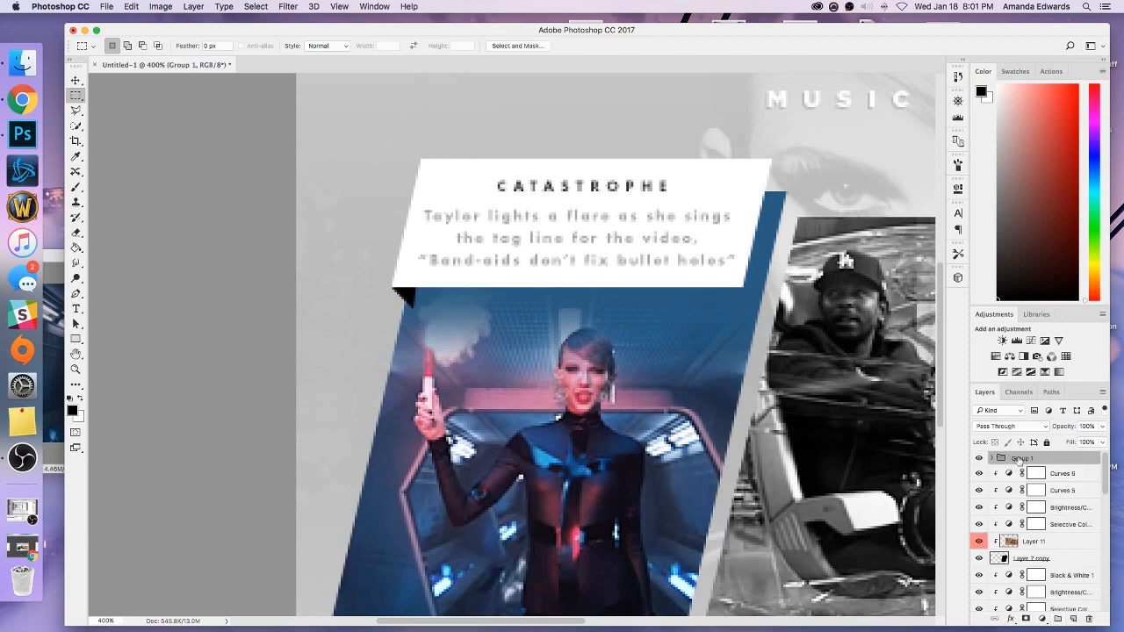
Group the explosion panel's layers, from Curves 6 to Layer 7 copy, and name the group "screencap 3".
click(1054, 476)
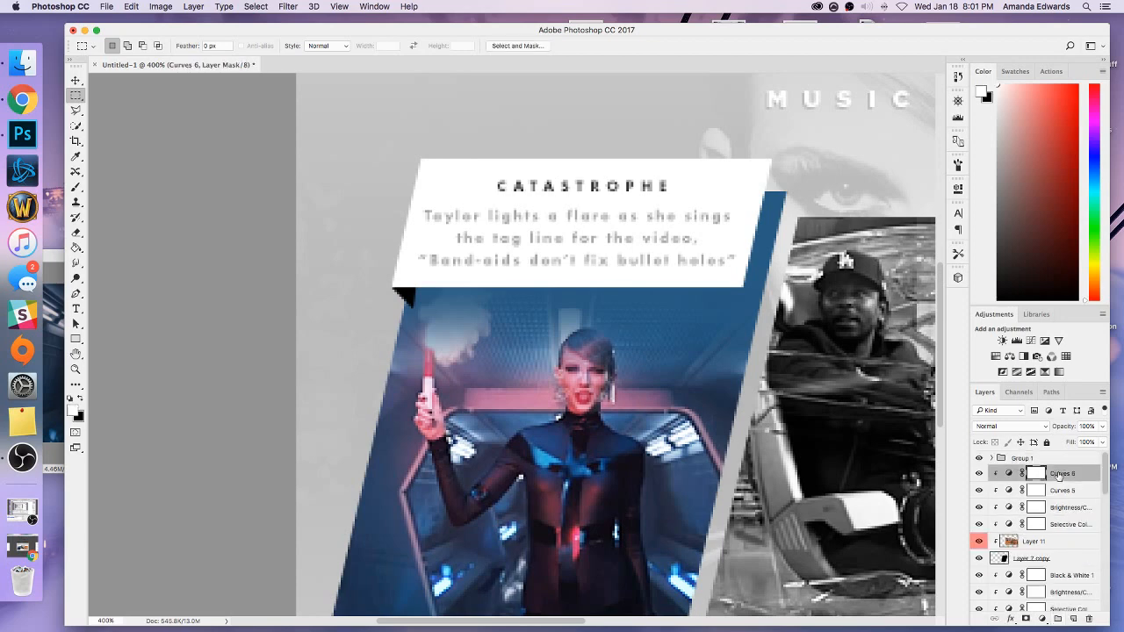
shift+click(1054, 562)
click(1058, 620)
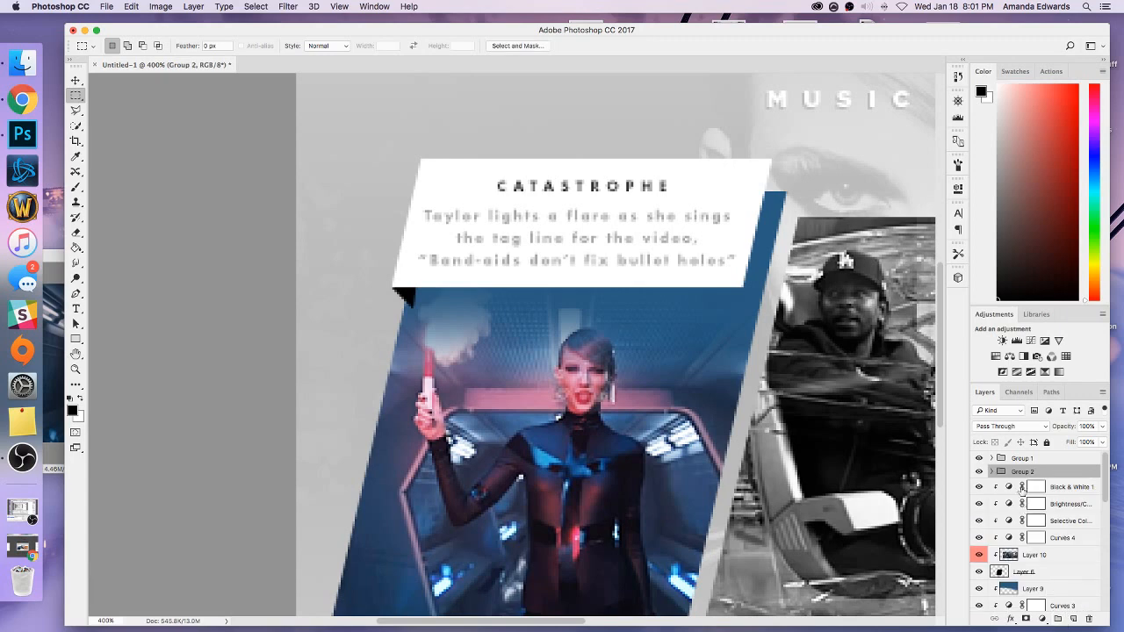
double_click(1022, 473)
text(screencap 3)
key(Return)
Group the black-and-white middle panel's layers, from Black & White 1 to Layer 6, and name the group "screencap 2".
click(1059, 486)
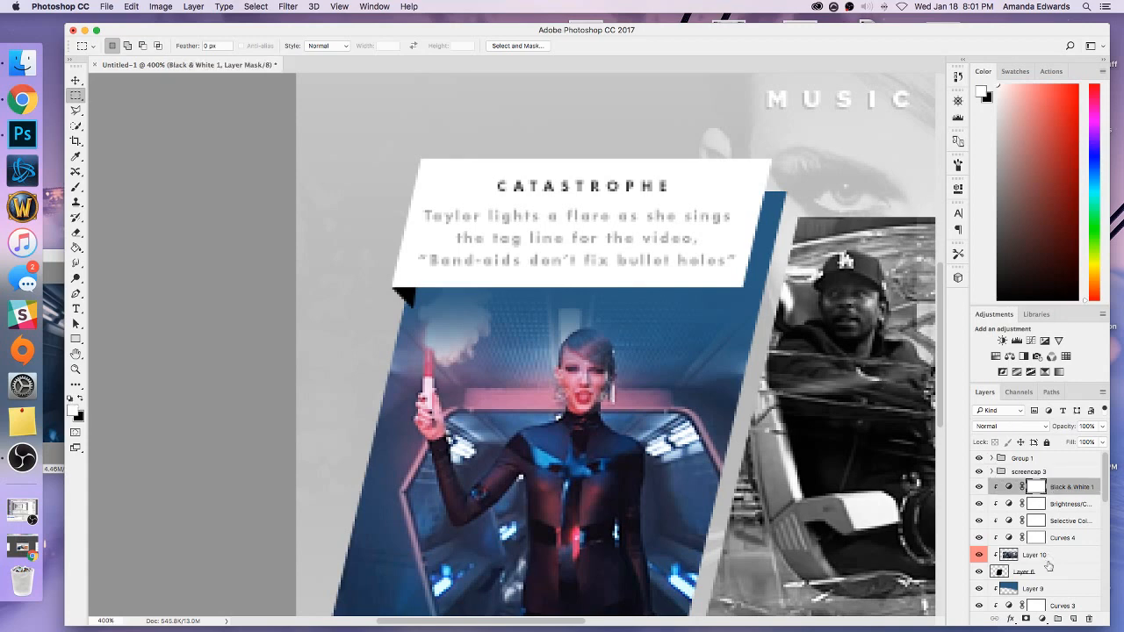
shift+click(1048, 572)
click(1059, 620)
double_click(1021, 486)
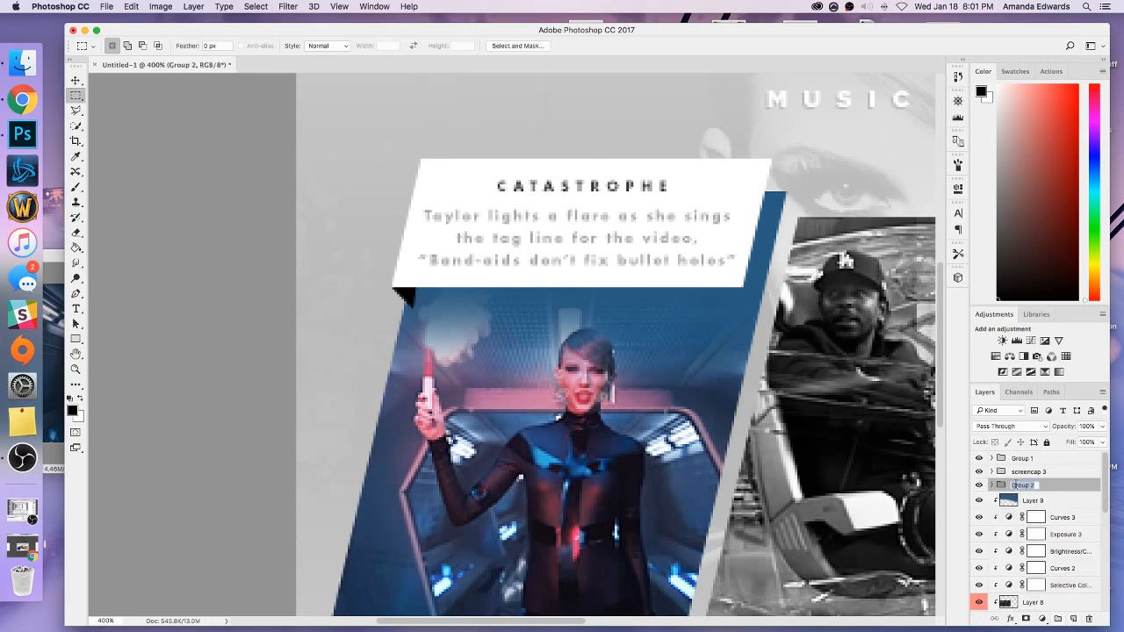
text(screencap 2)
key(Return)
Group the blue first panel's layers, from Layer 9 to Layer 7, and name the group "screencap 1".
click(1024, 518)
scroll(1026, 518, down, 3)
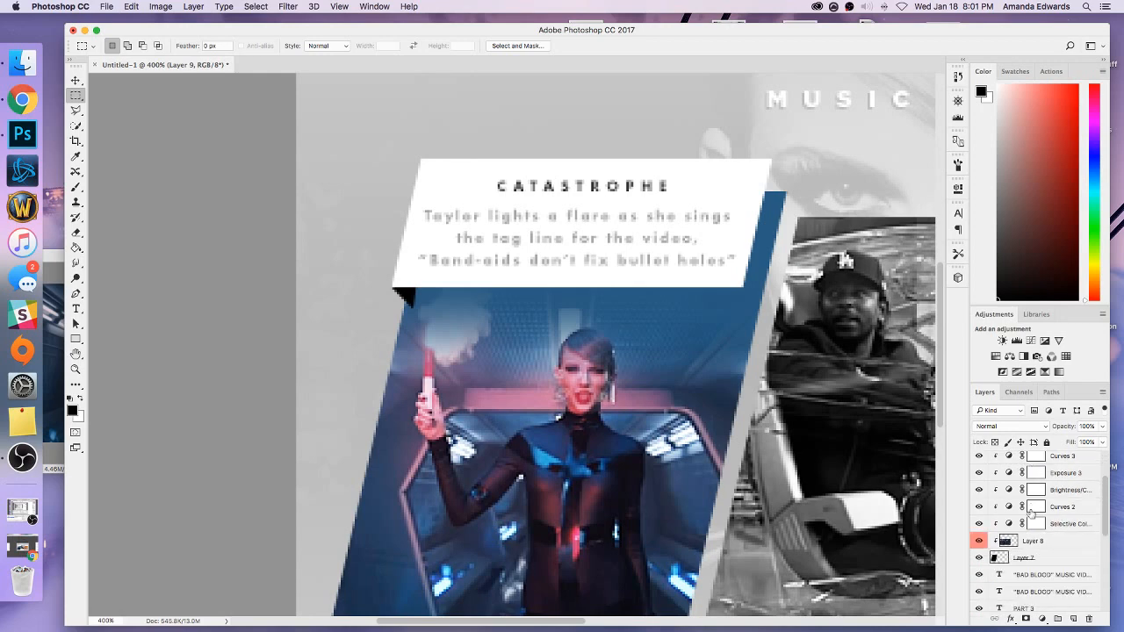
shift+click(1027, 557)
click(1057, 620)
double_click(1021, 498)
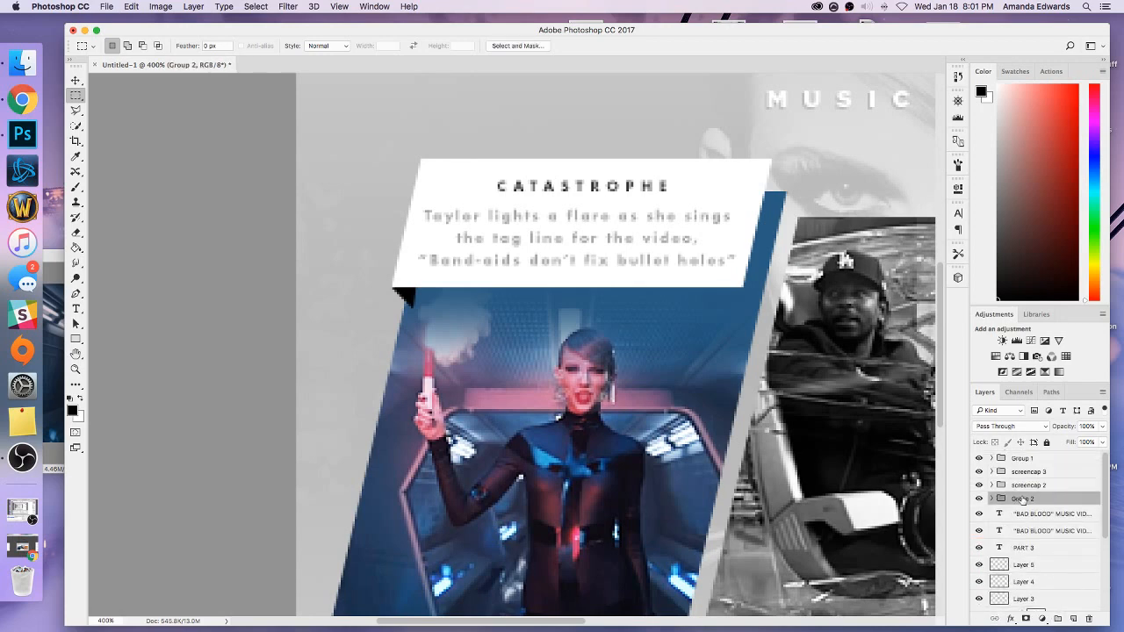
text(screencap 1)
key(Return)
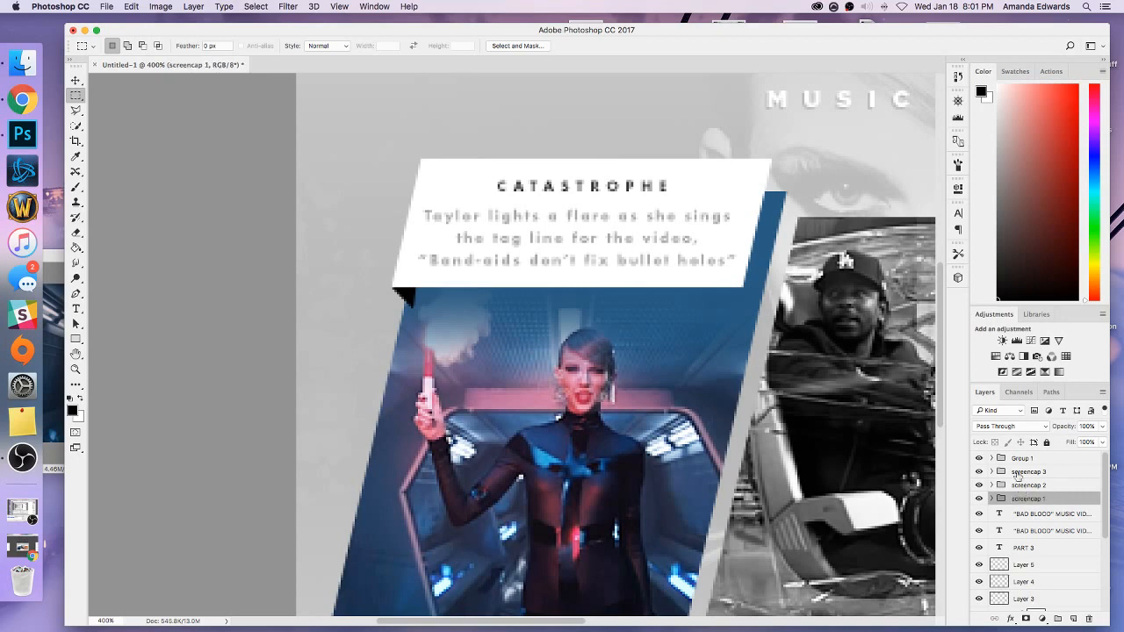
Move the caption group directly above screencap 1 and rename it "screencap text 1".
drag(1021, 480, 1018, 486)
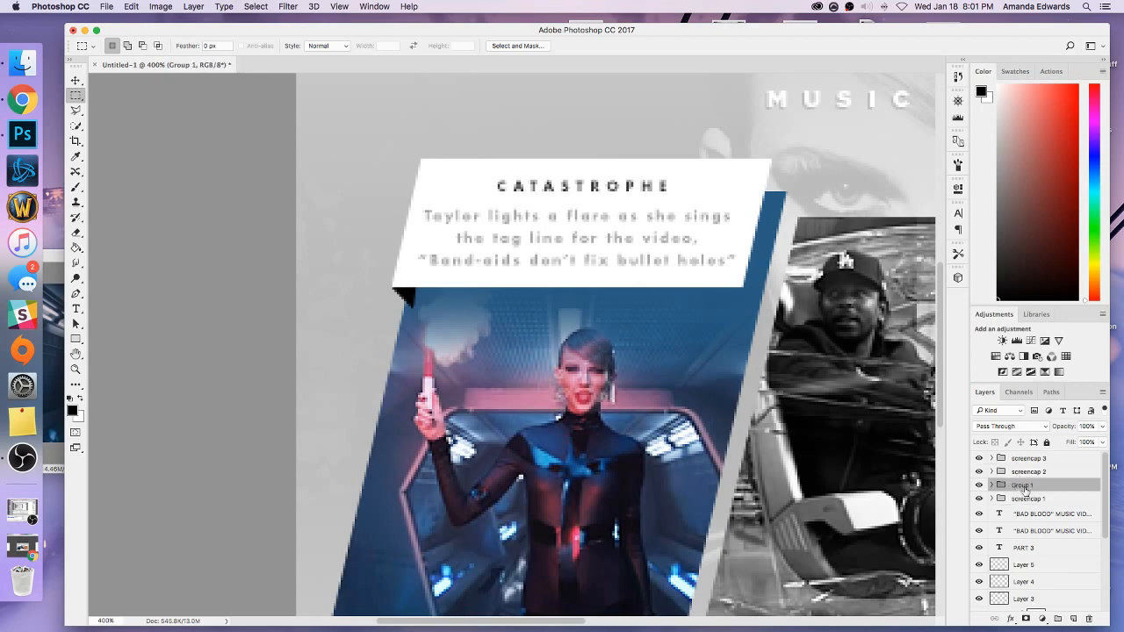
double_click(1022, 485)
text(screencap text 1)
key(Return)
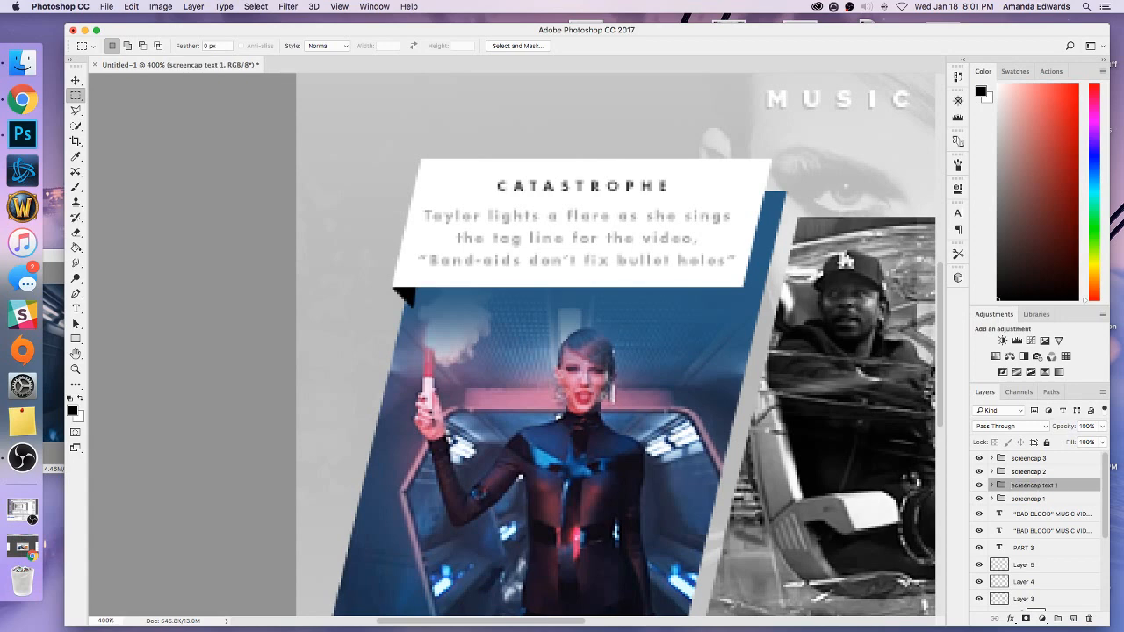
Give the screencap text 1 group an orange colour label.
right_click(1045, 487)
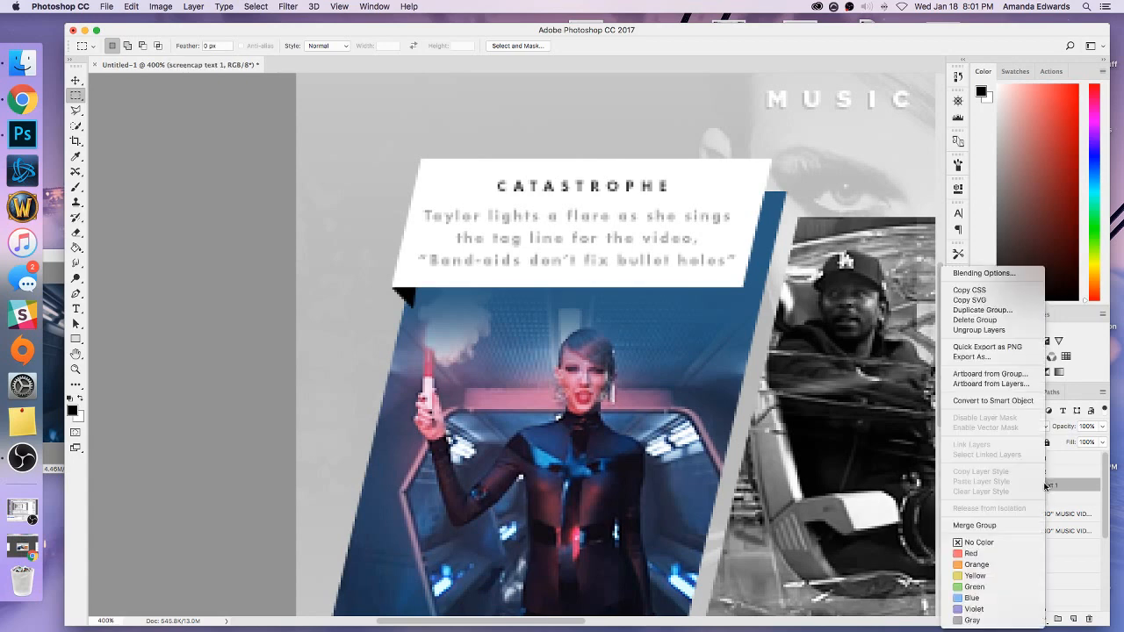
click(1022, 565)
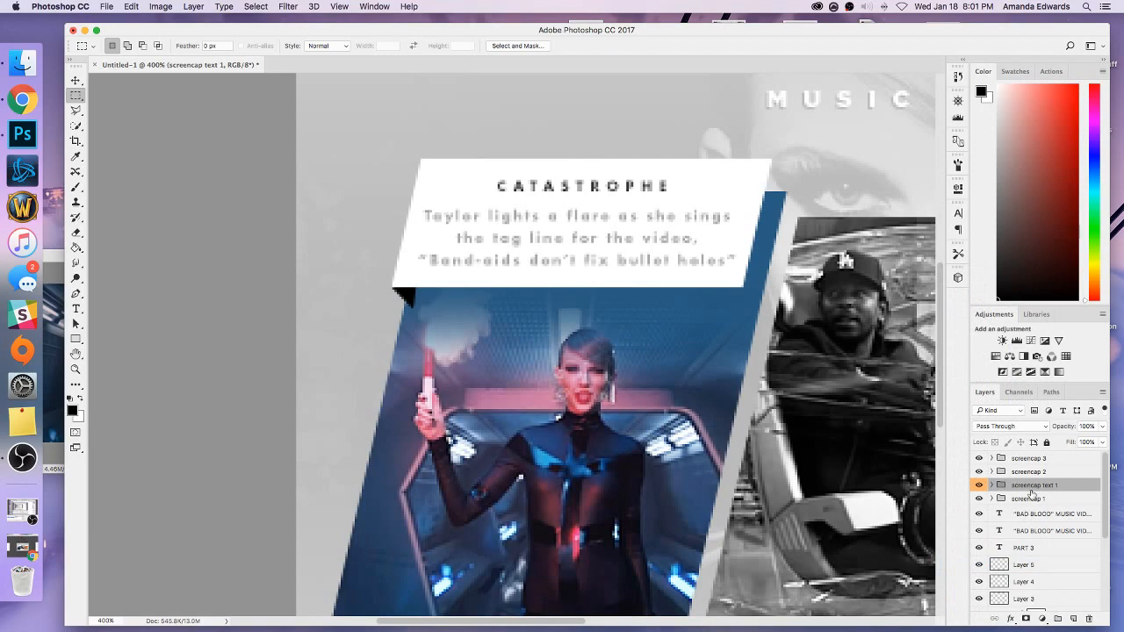
key(super+minus)
key(super+minus)
key(super+minus)
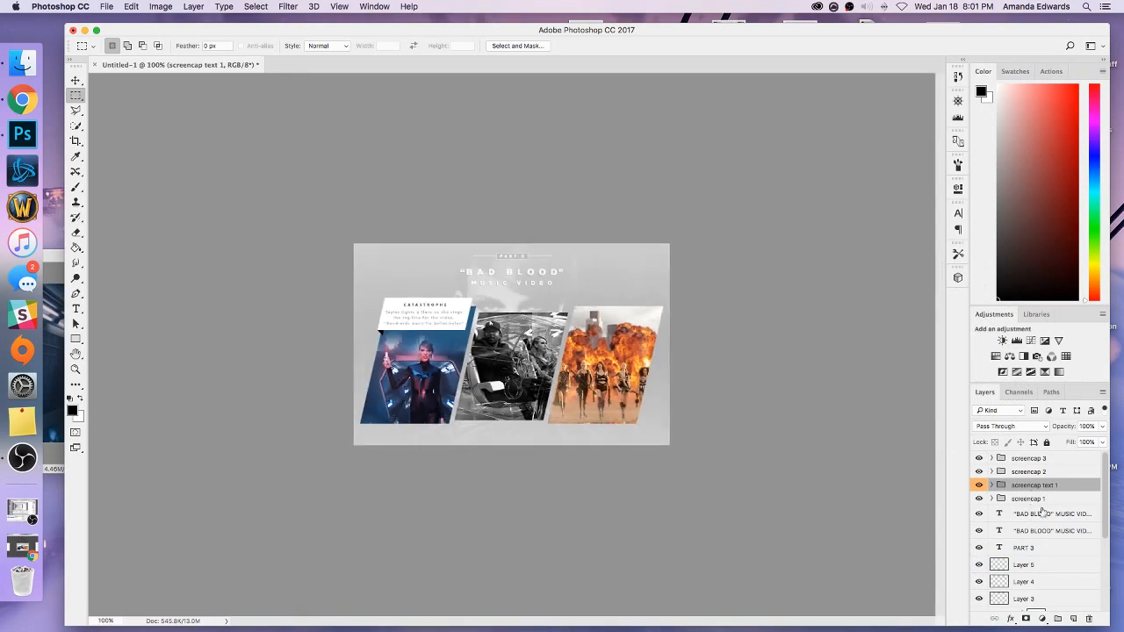
Move the black triangle's layer out of the screencap text 1 group to directly below the screencap 1 group.
click(991, 485)
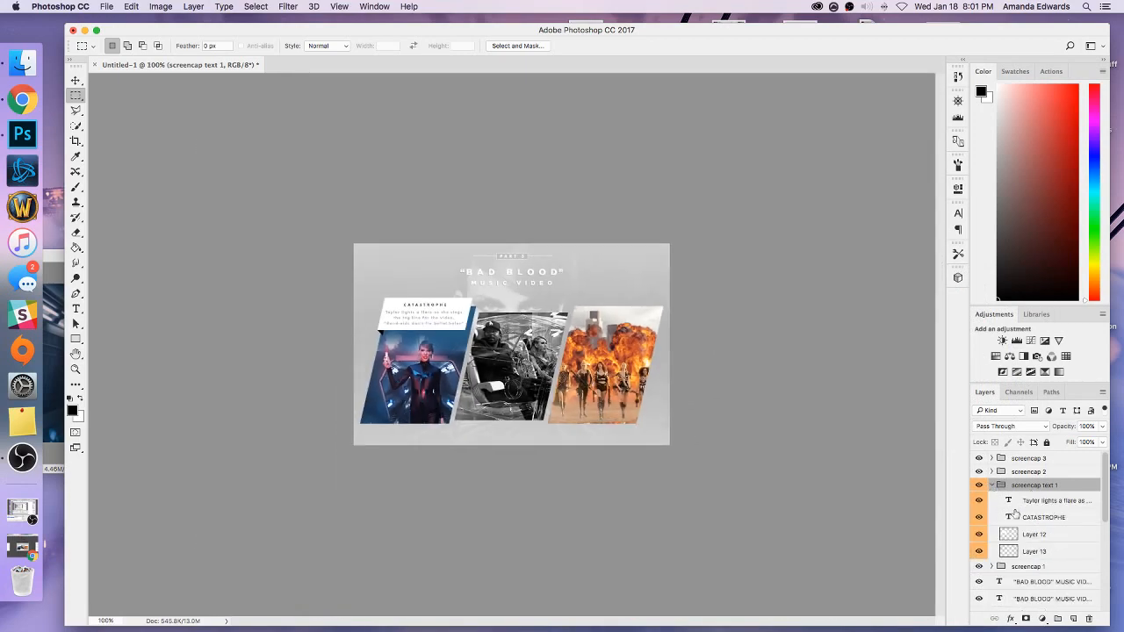
scroll(1017, 527, down, 1)
drag(1019, 561, 1002, 562)
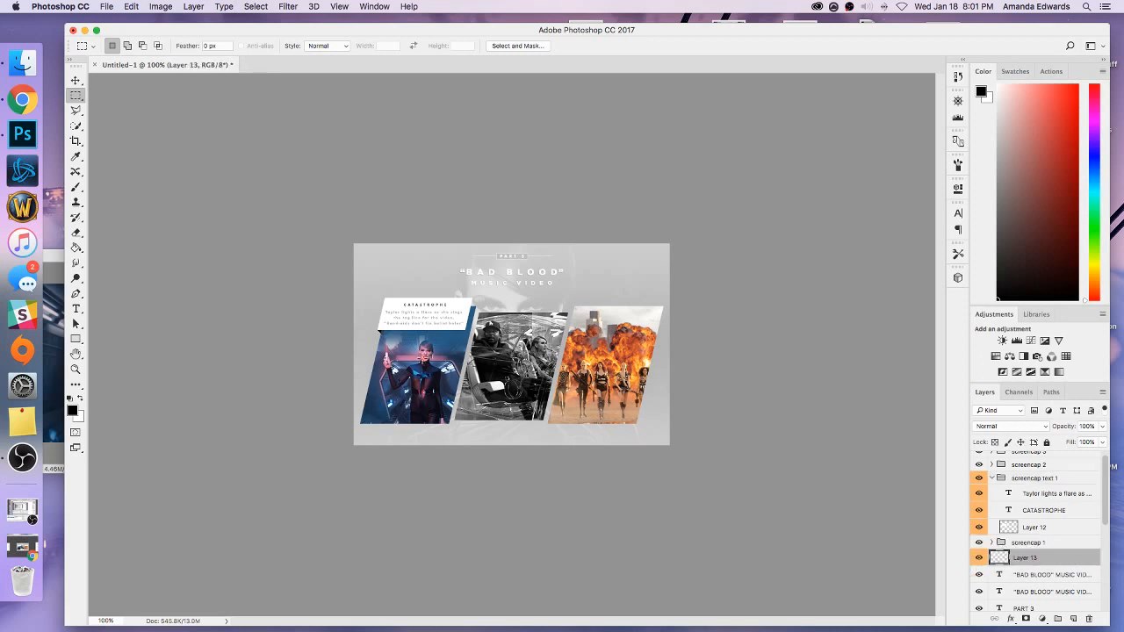
Set the black triangle layer's blend mode to Overlay and collapse the screencap text 1 group.
click(1007, 427)
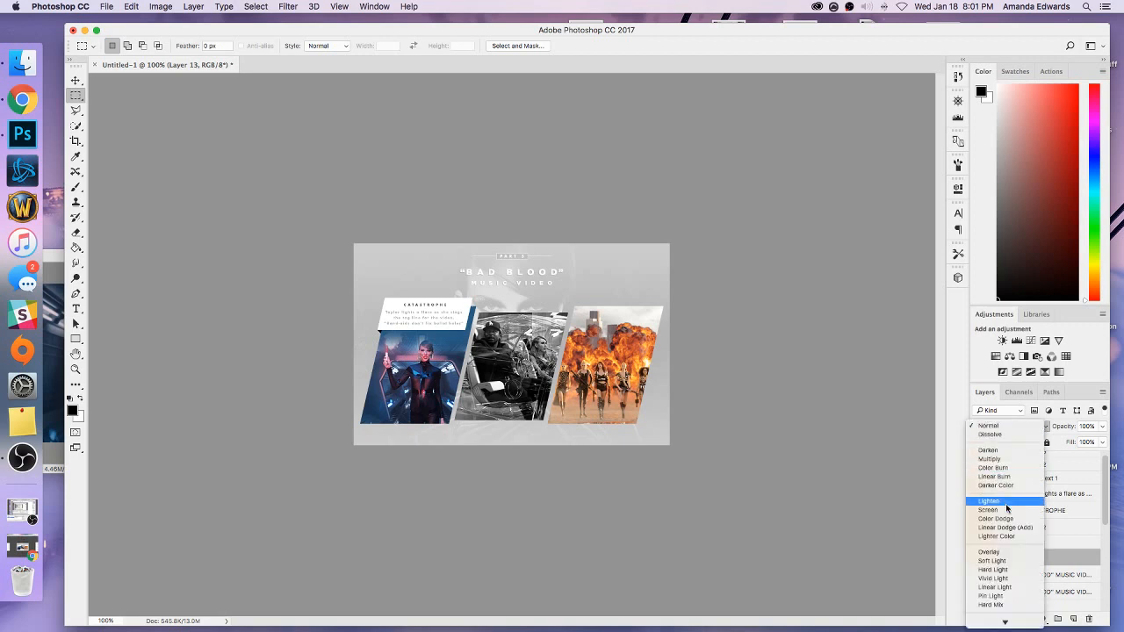
click(1006, 552)
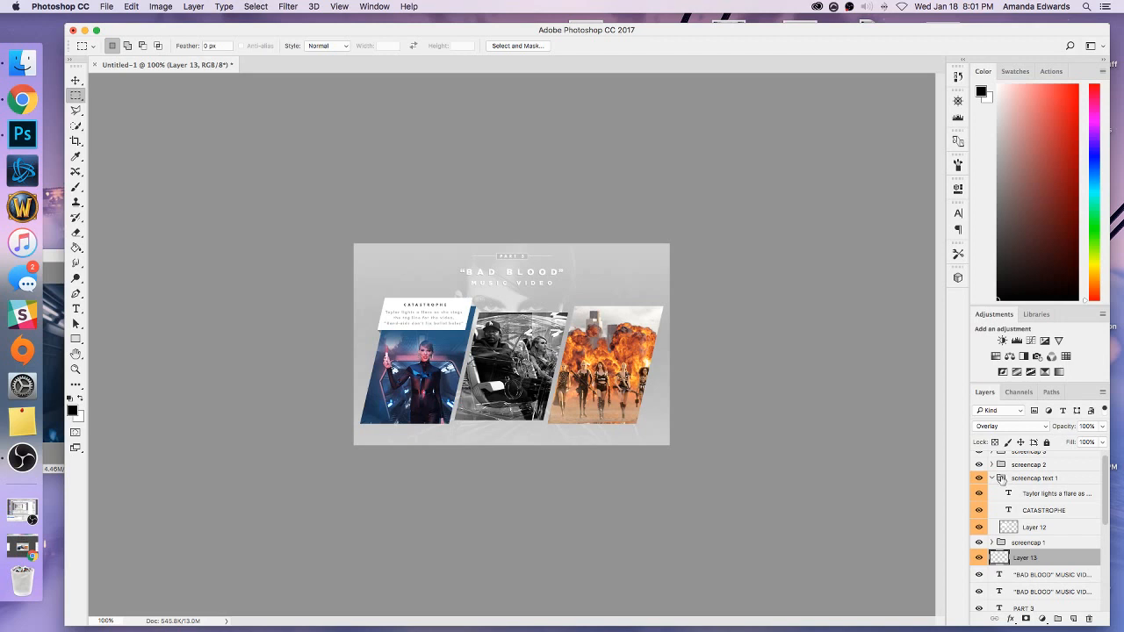
click(992, 478)
Duplicate the screencap text 1 group and place the copy directly above the screencap 2 group.
right_click(1015, 479)
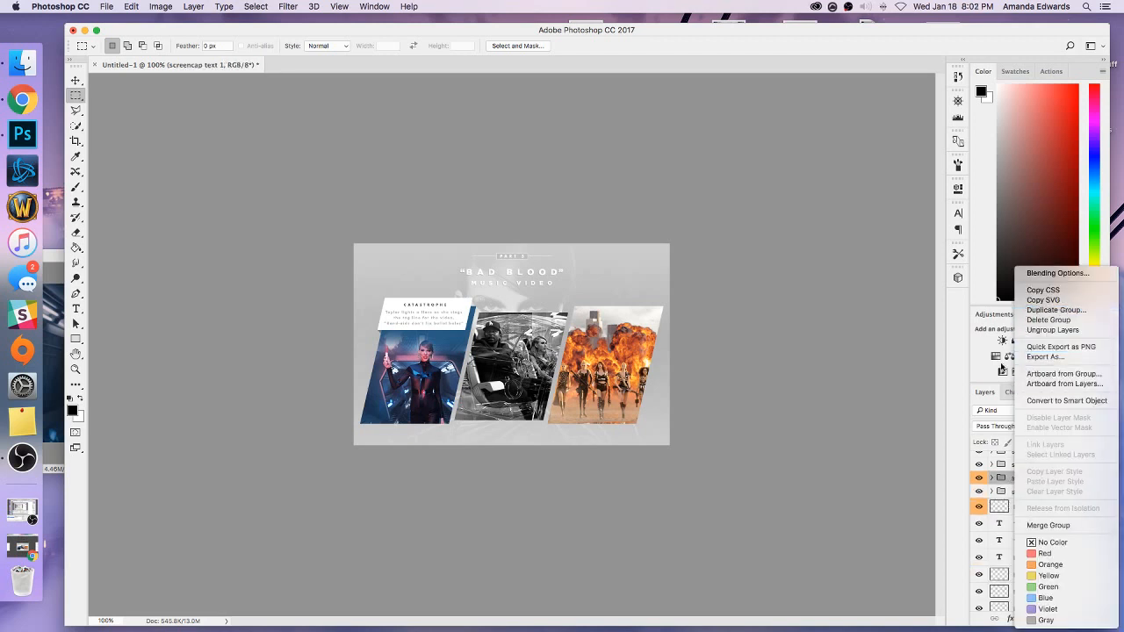
click(1000, 479)
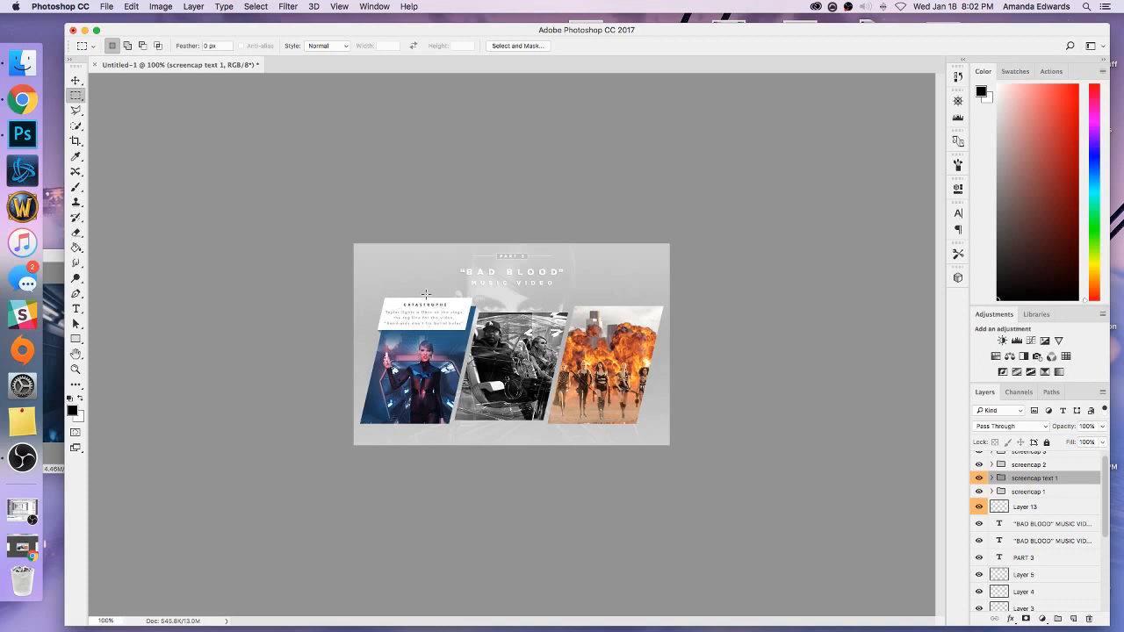
right_click(1031, 479)
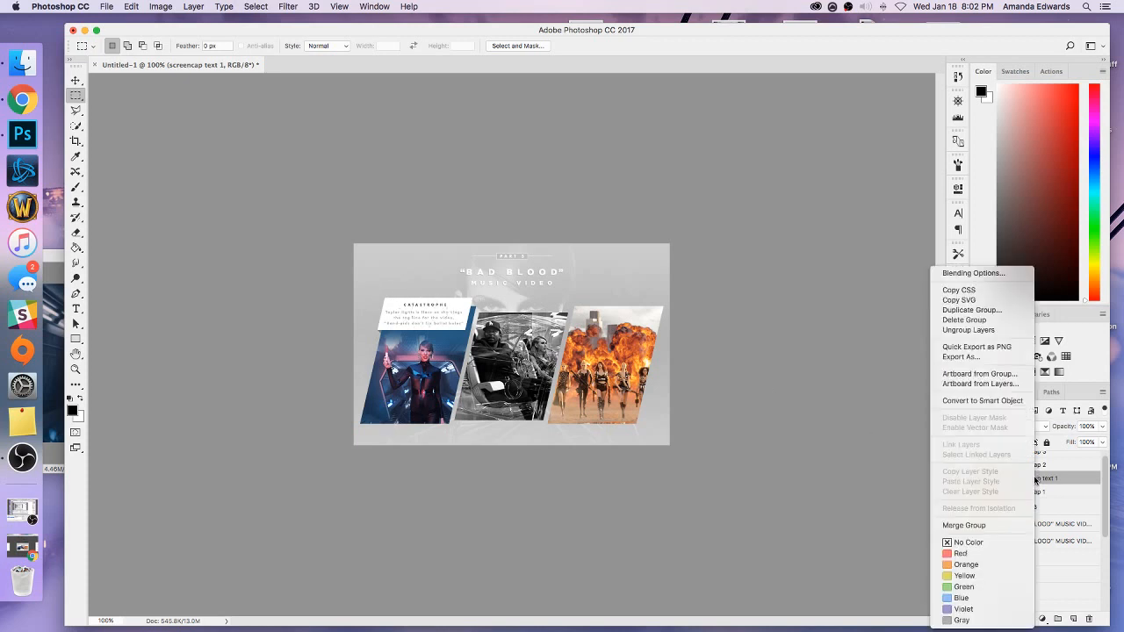
click(958, 316)
click(655, 279)
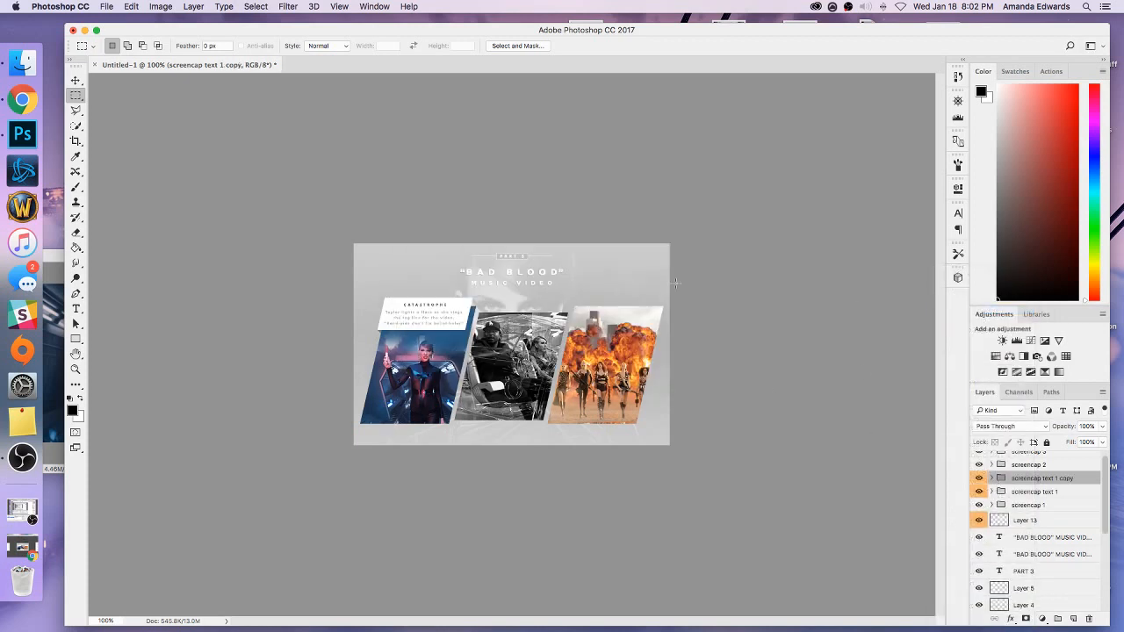
drag(1023, 478, 1022, 459)
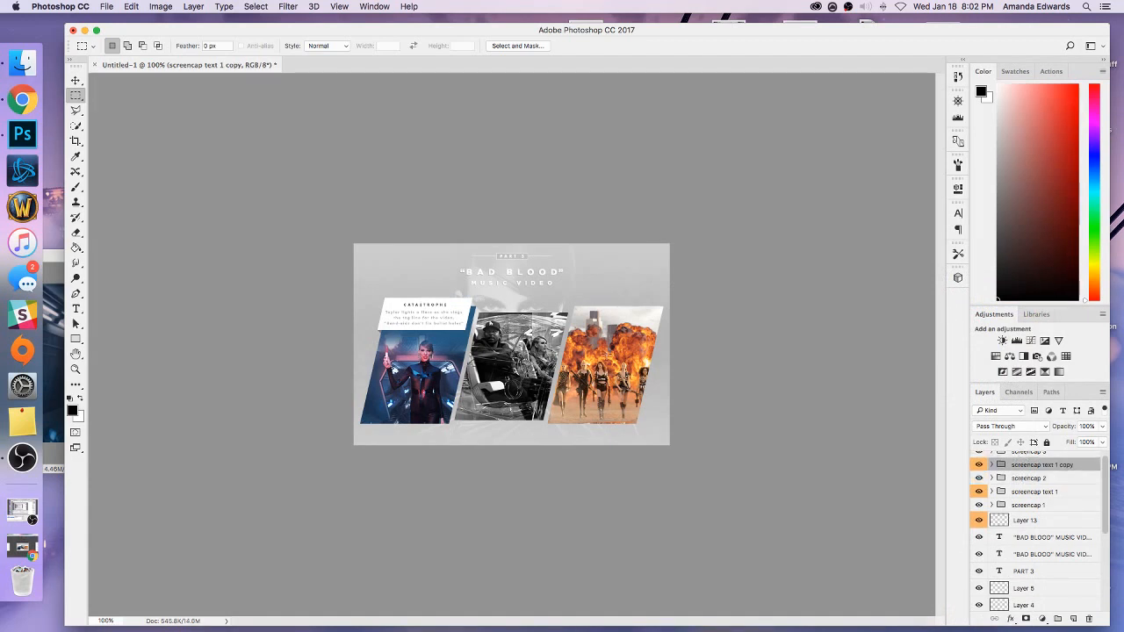
Move the duplicated caption down onto the lower edge of the black-and-white middle panel, slightly overhanging it.
click(76, 80)
drag(455, 328, 527, 428)
key(super+equal)
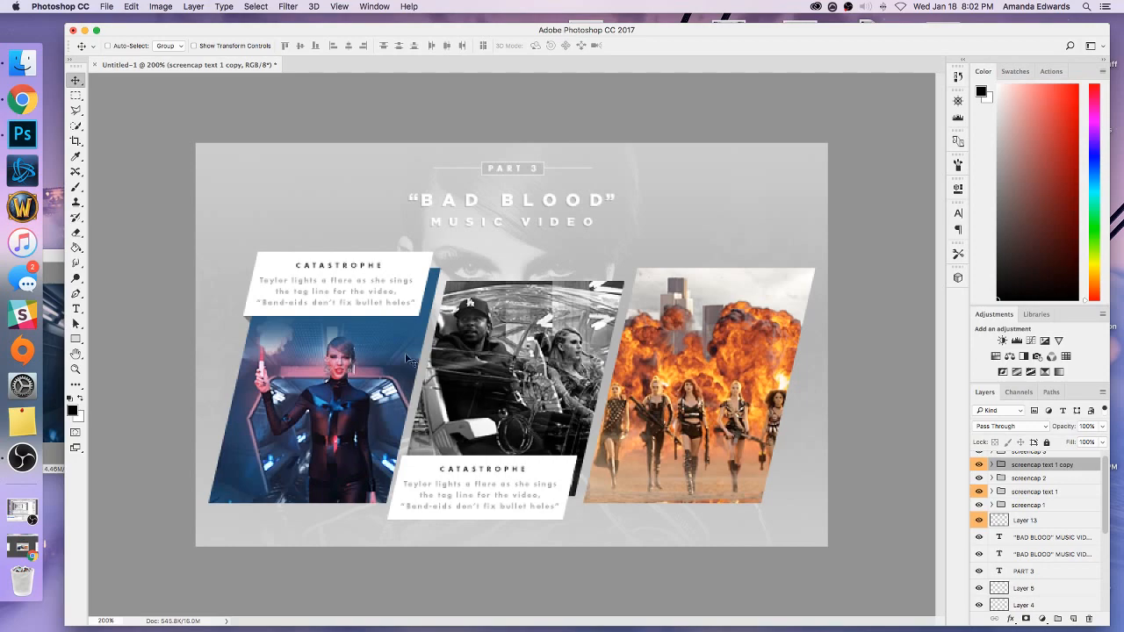
key(super+equal)
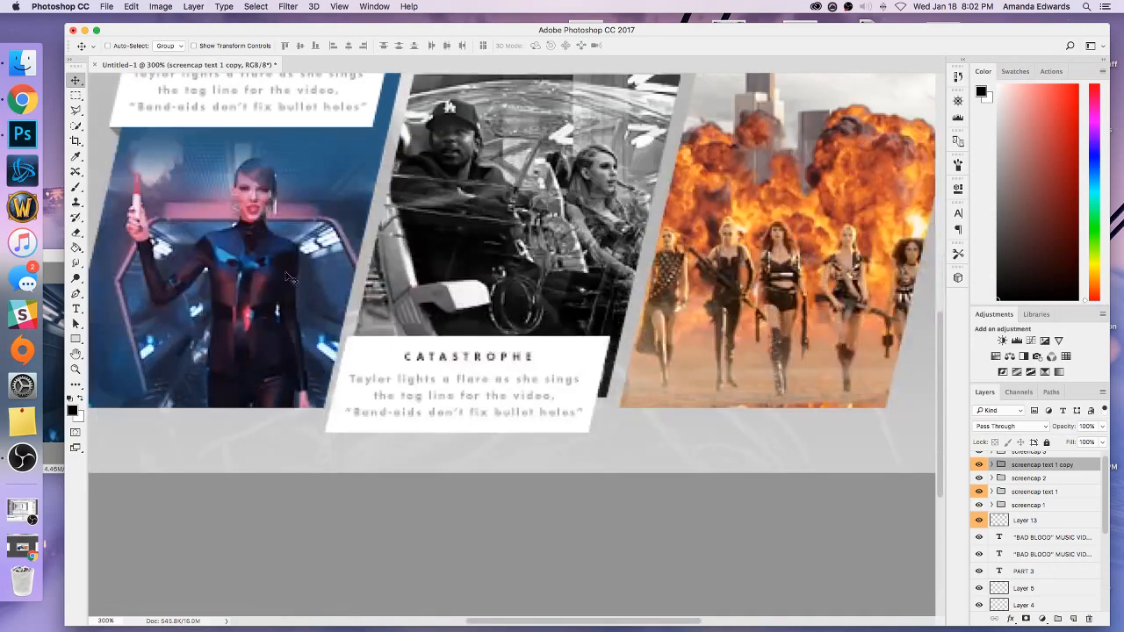
Check the duplicated caption's overhang with marquee selections and nudge it slightly up and to the left to even out its placement.
click(77, 95)
drag(497, 470, 455, 469)
drag(417, 435, 417, 432)
key(super+d)
click(75, 81)
key(Up)
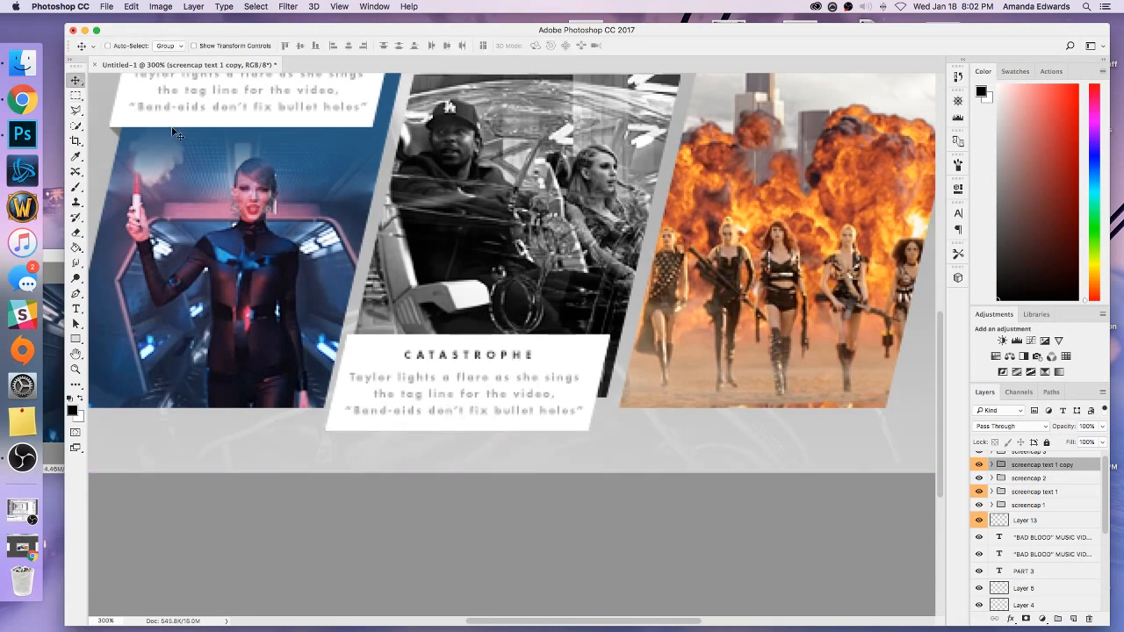
click(77, 95)
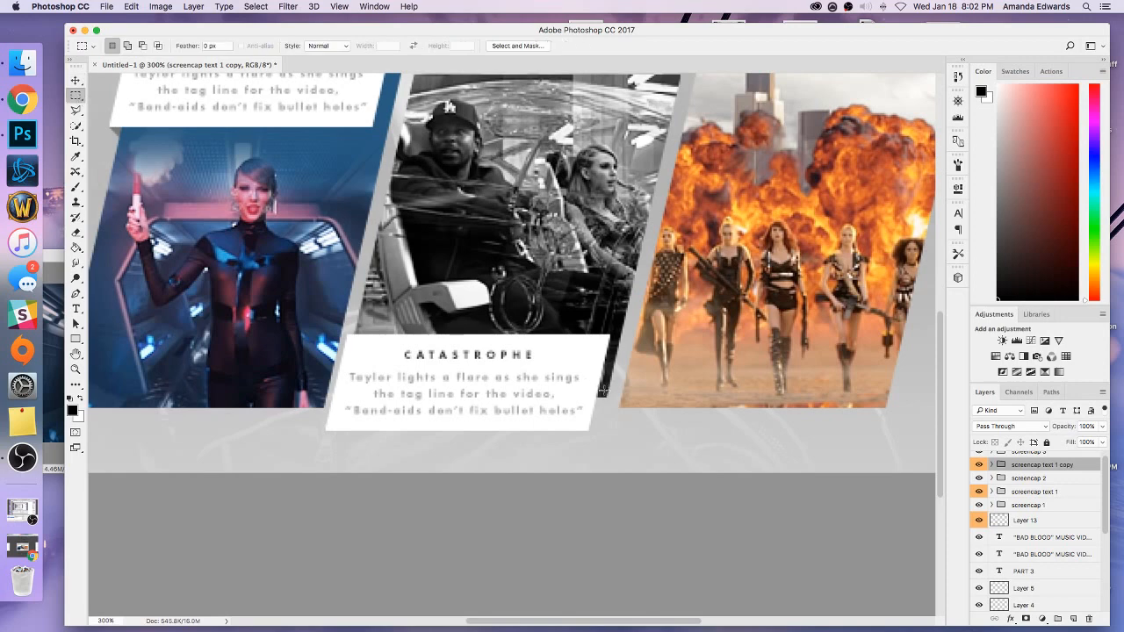
drag(603, 390, 601, 407)
click(76, 80)
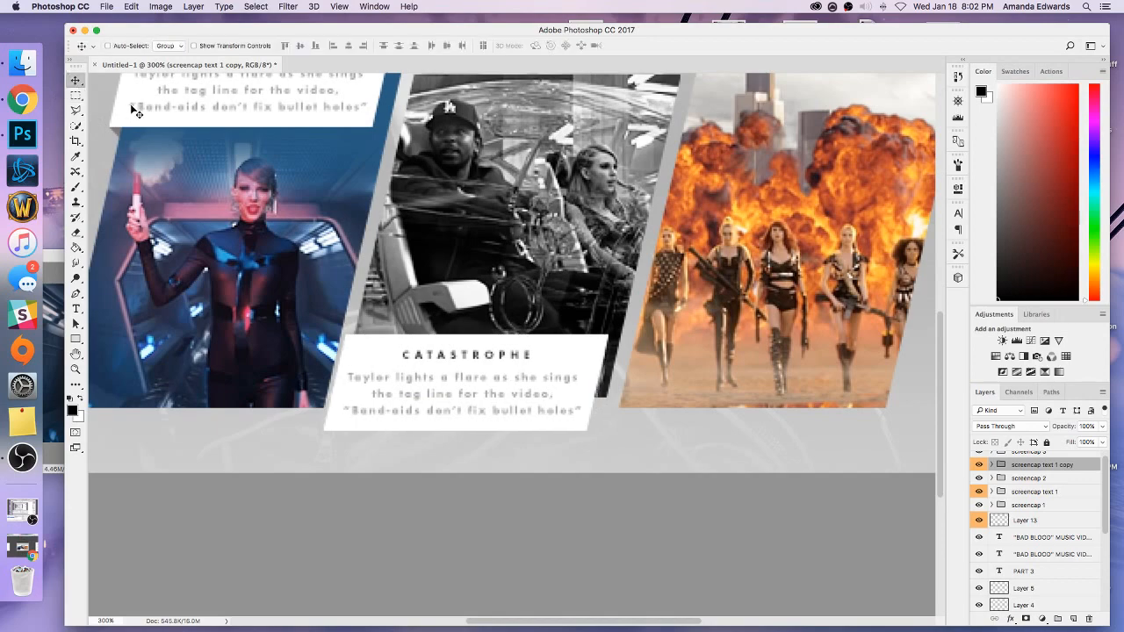
key(super+minus)
key(super+minus)
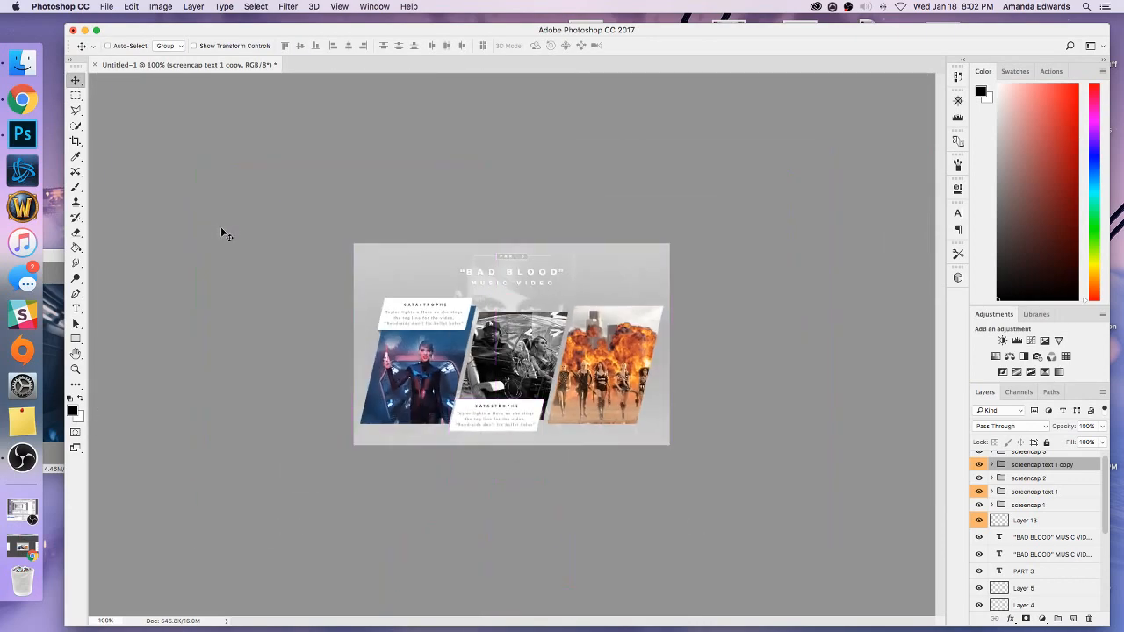
Expand the copied caption group and extend the CATASTROPHE title's text box down to the caption's lower edge.
click(992, 464)
click(1054, 480)
click(1041, 498)
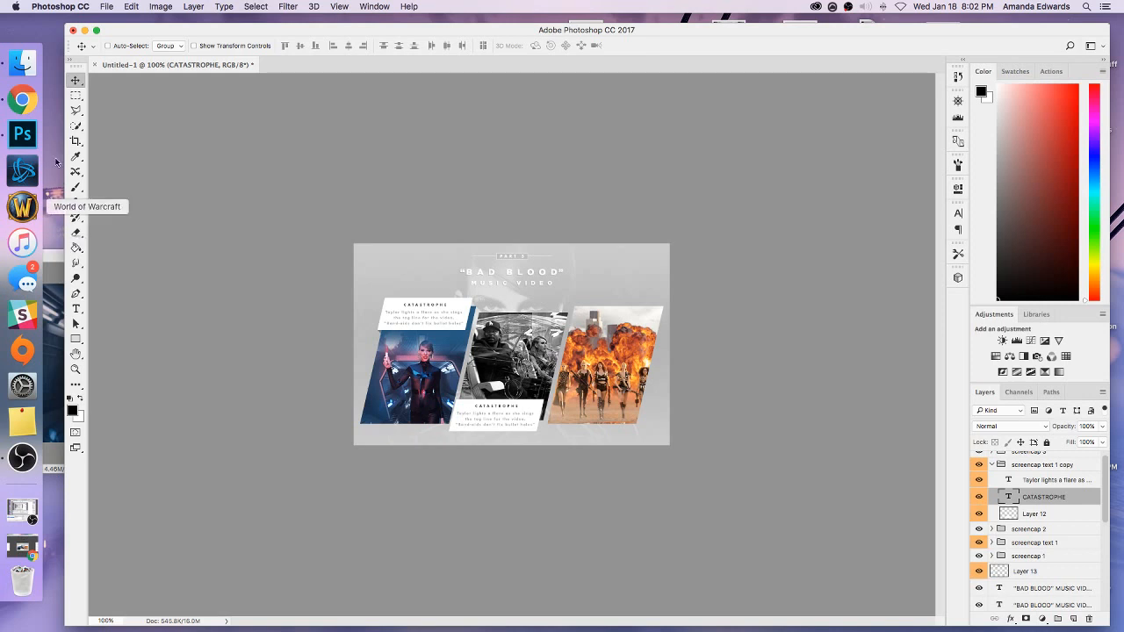
click(337, 7)
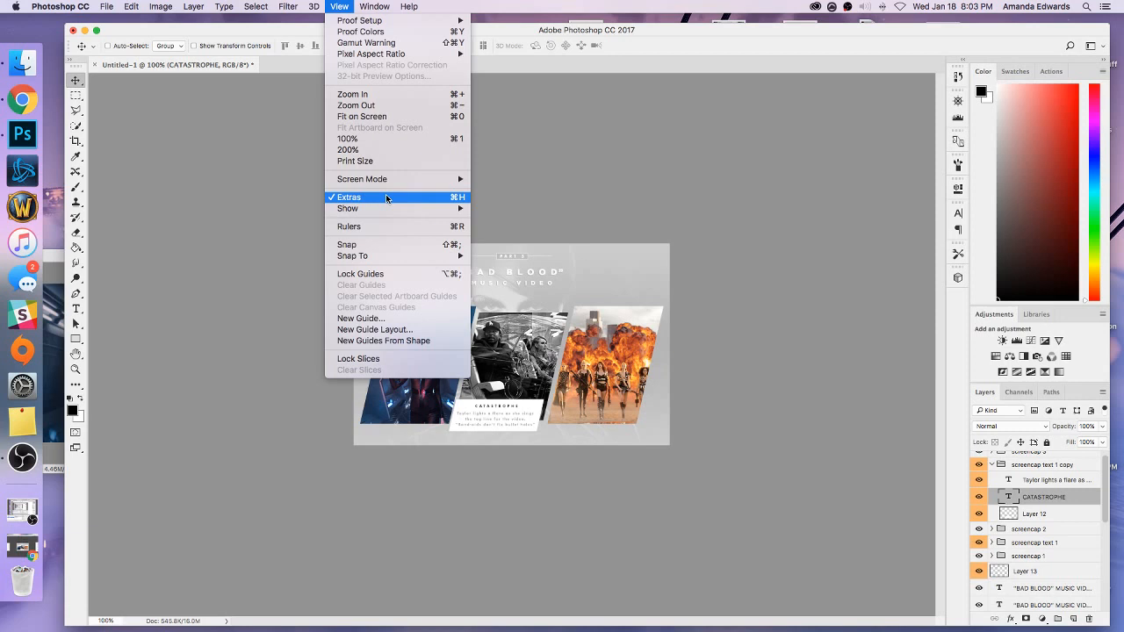
click(493, 32)
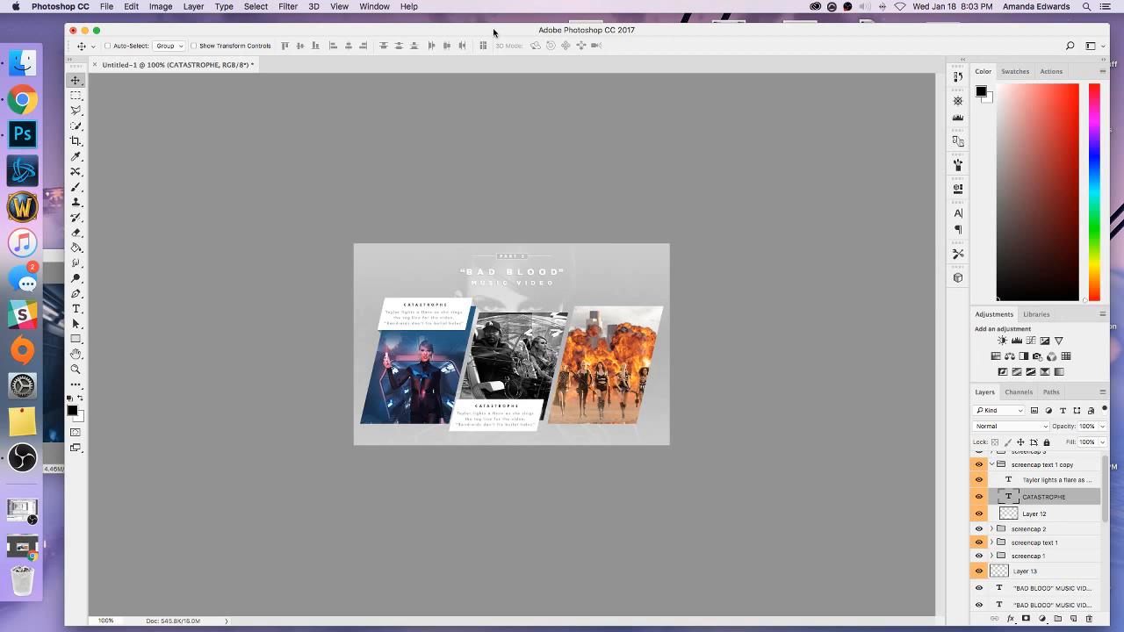
key(super+equal)
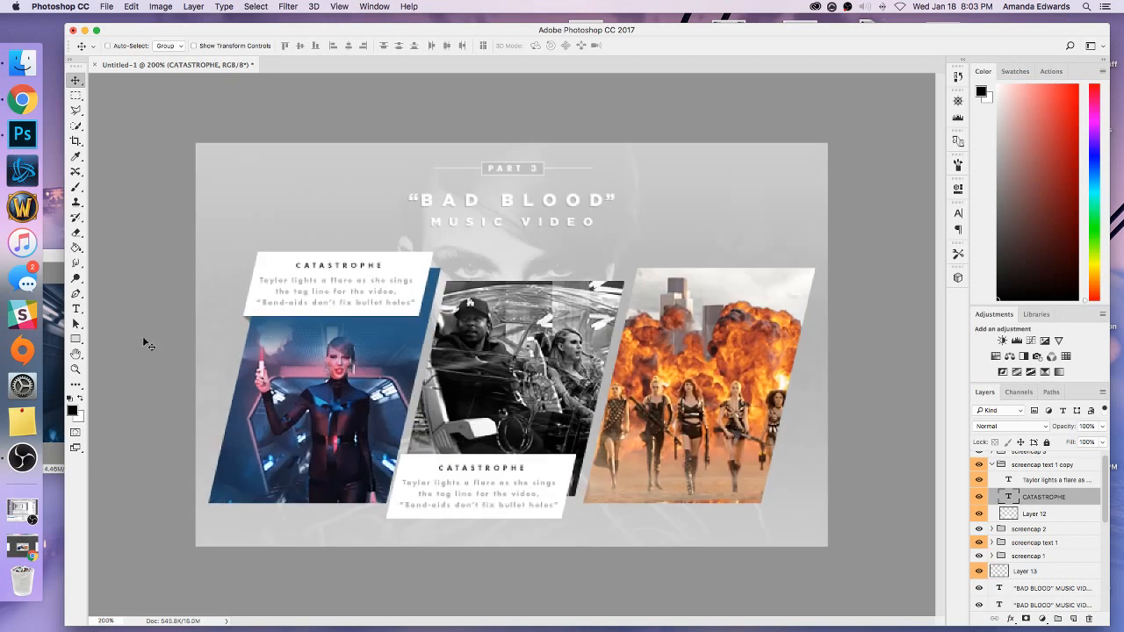
click(75, 310)
click(480, 466)
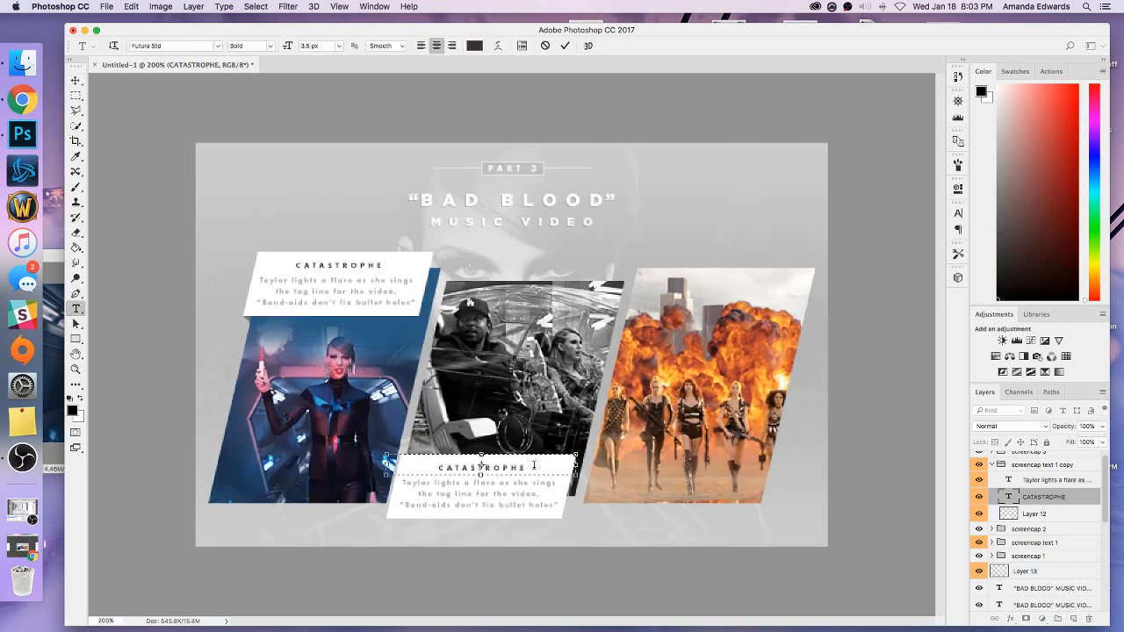
drag(530, 467, 442, 467)
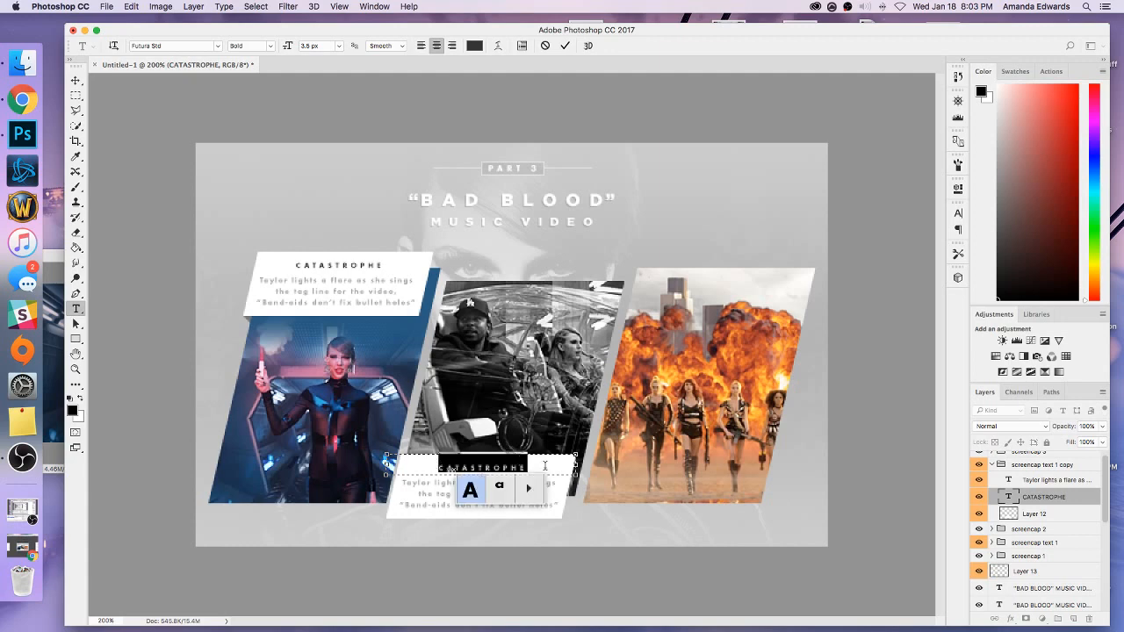
click(540, 461)
drag(475, 477, 476, 516)
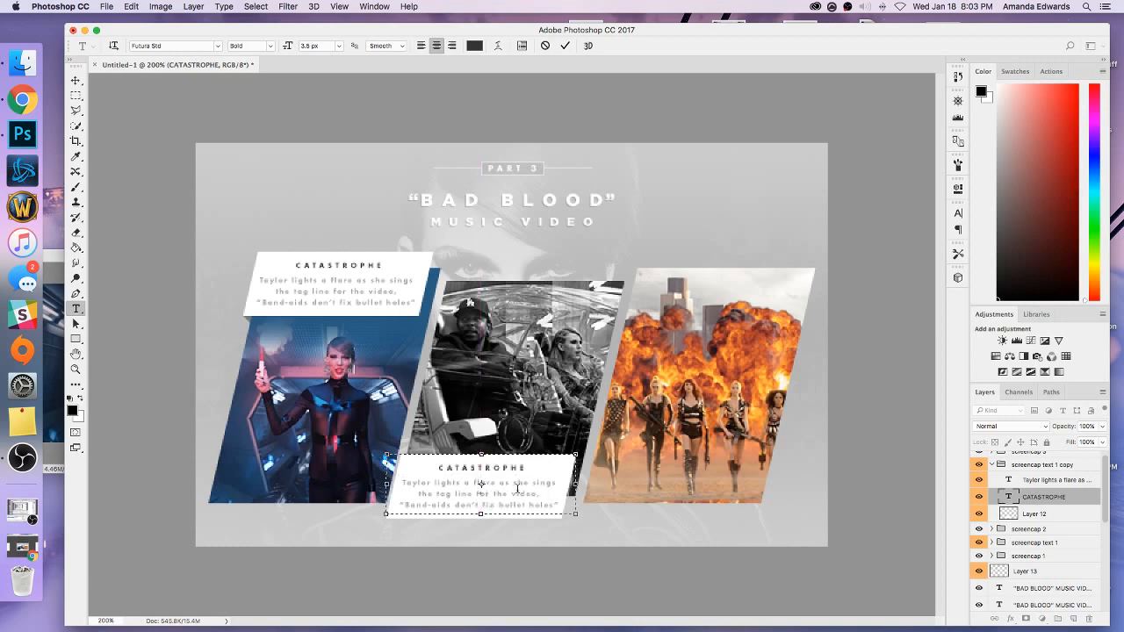
Set the title's leading to 6 px and add "WELVIN DA GREAT" below CATASTROPHE, with a "+" on the line between.
drag(481, 483, 418, 453)
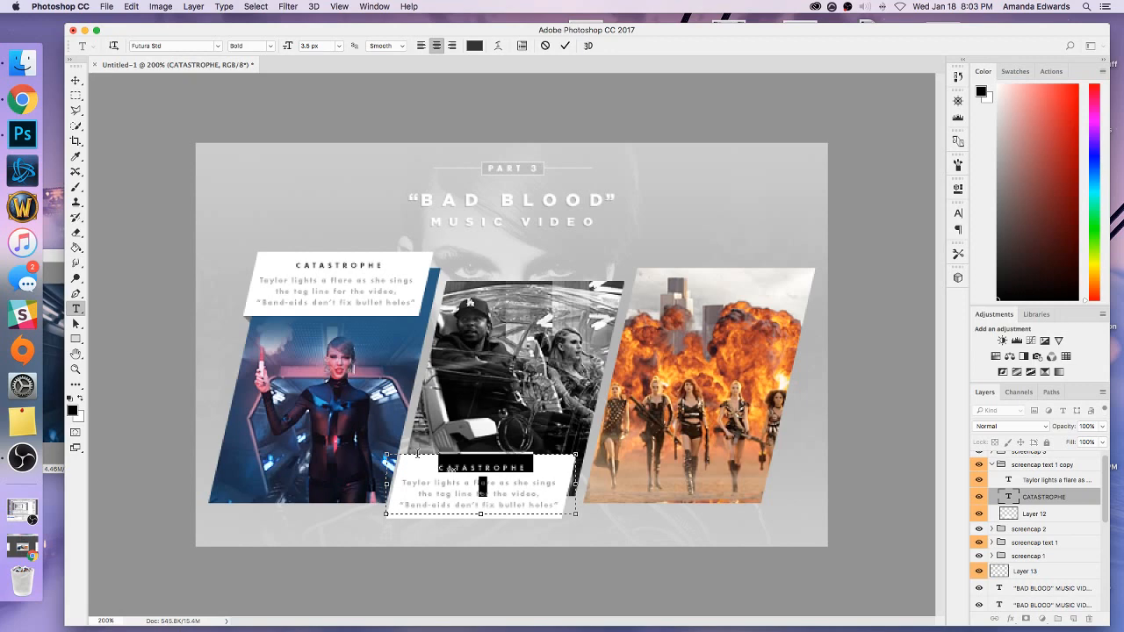
click(959, 213)
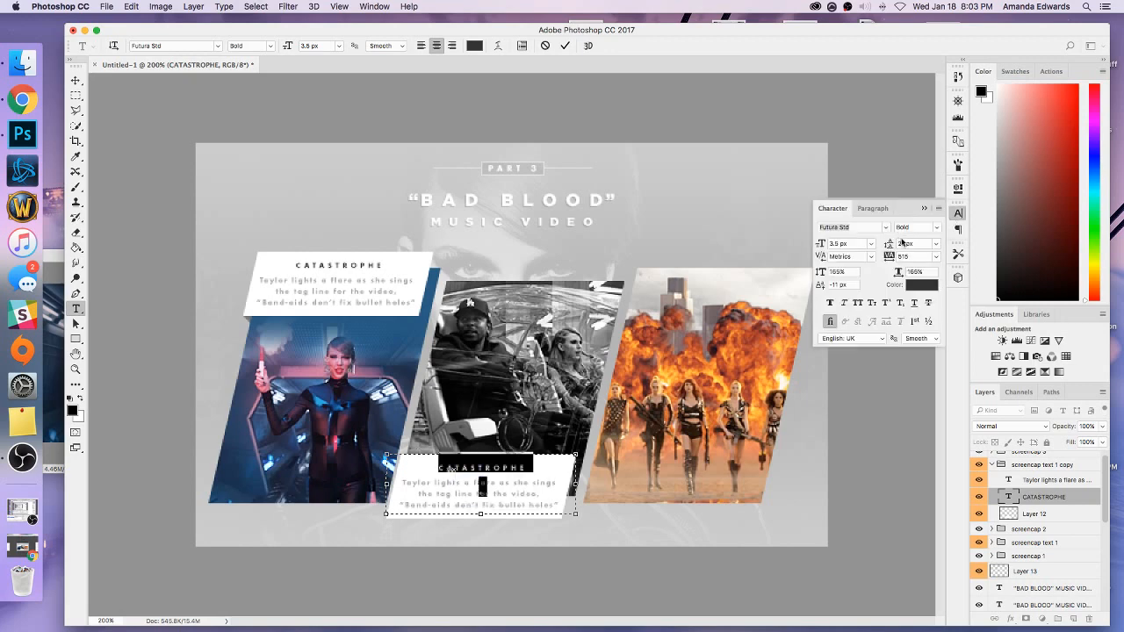
click(901, 243)
text(6)
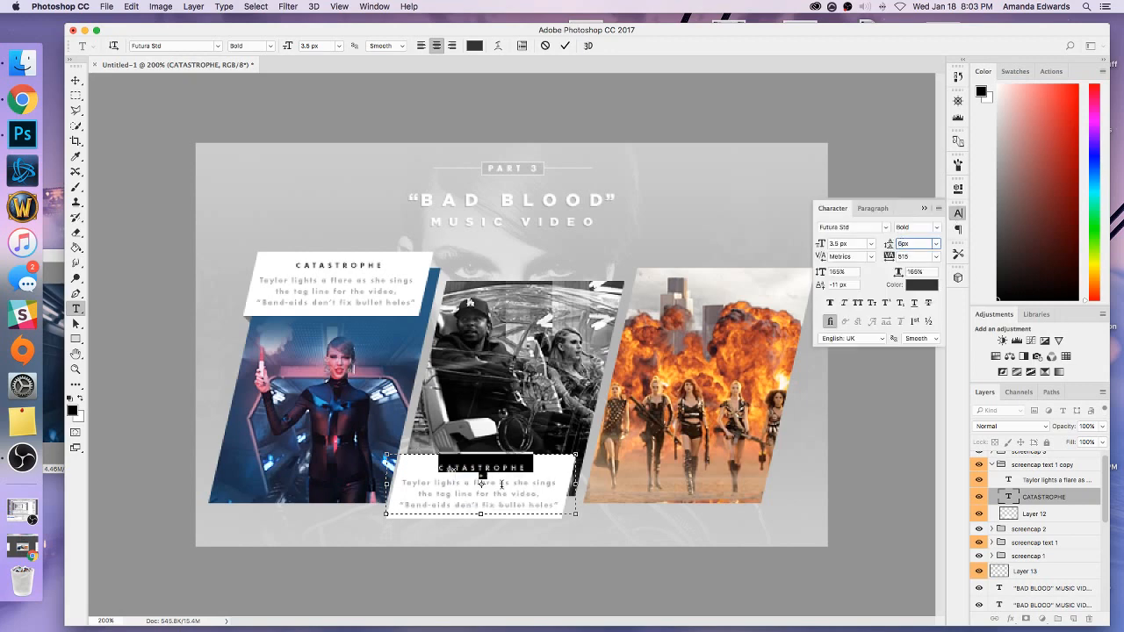
key(Return)
text(W)
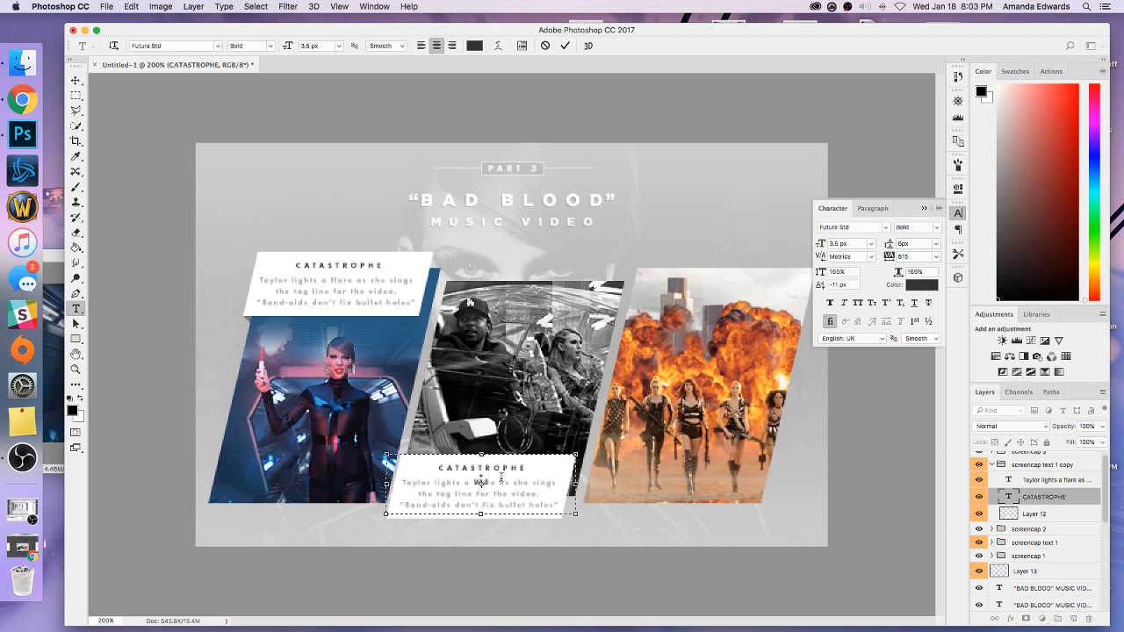
text(EAVING A GREAT)
Delete everything after "Taylor" in the middle caption's grey description and lower the top of its text box beneath the title.
click(1026, 501)
click(1031, 482)
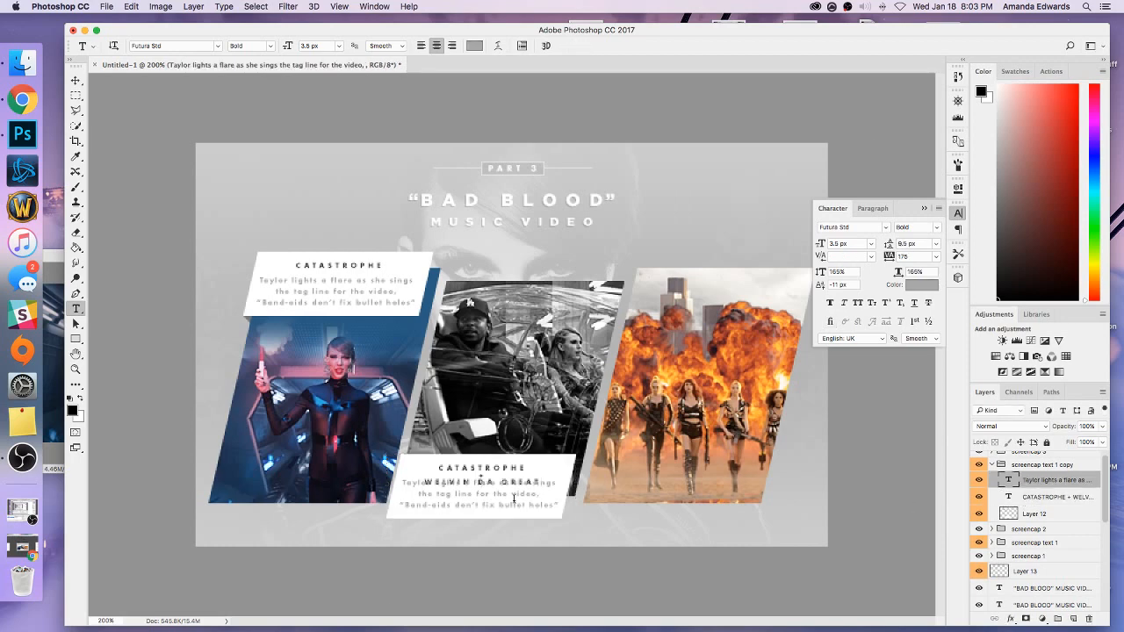
click(515, 499)
drag(558, 505, 405, 499)
key(BackSpace)
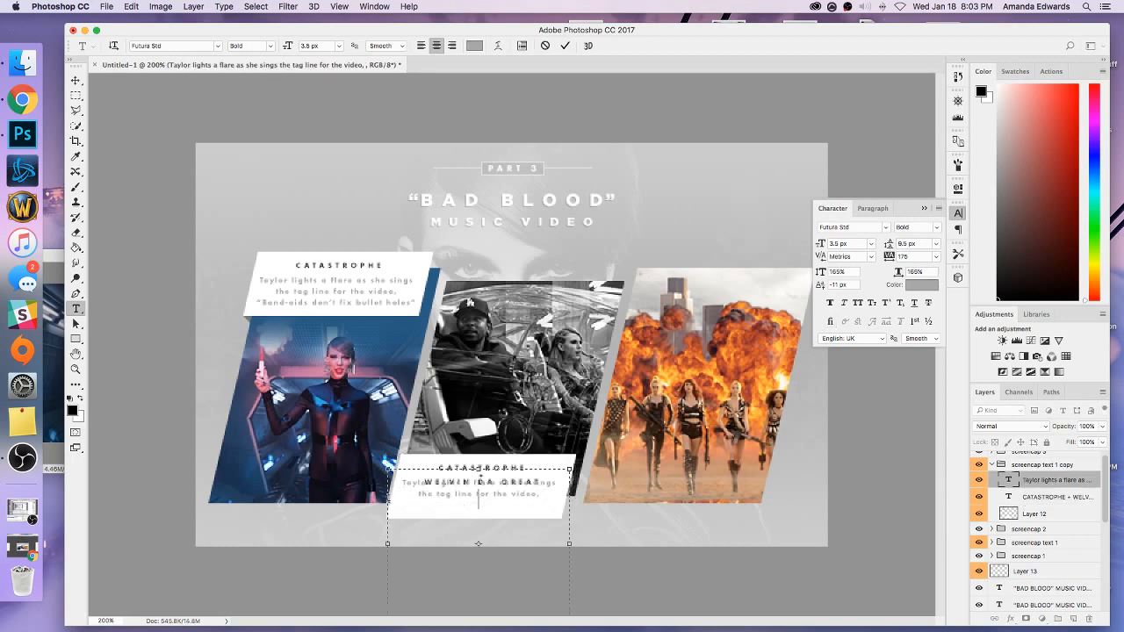
drag(478, 470, 479, 481)
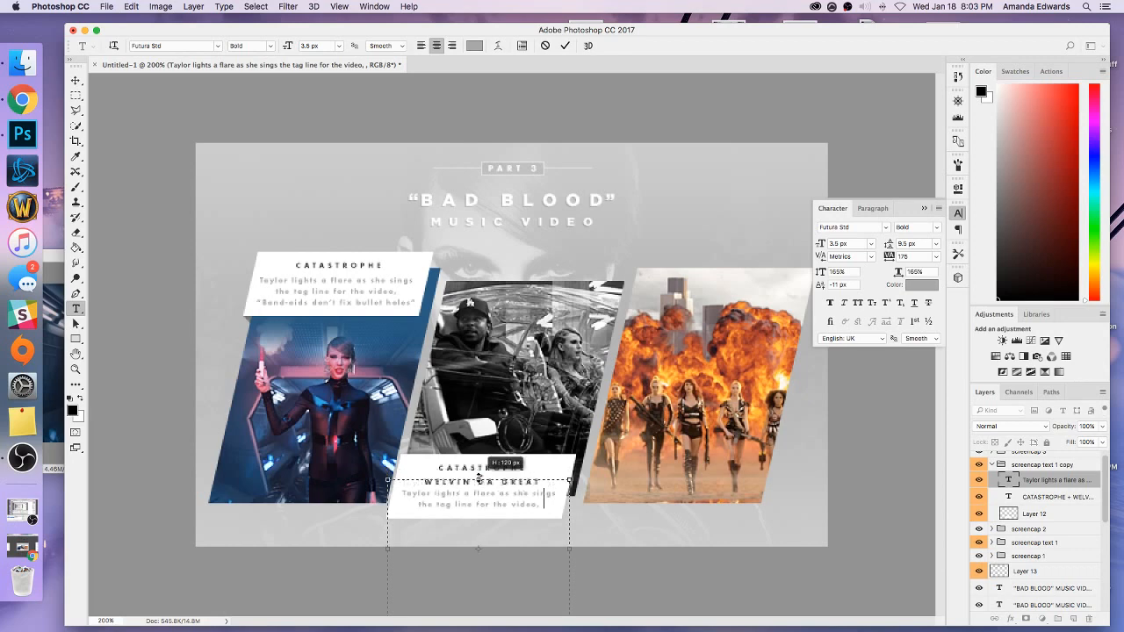
drag(545, 506, 430, 477)
key(BackSpace)
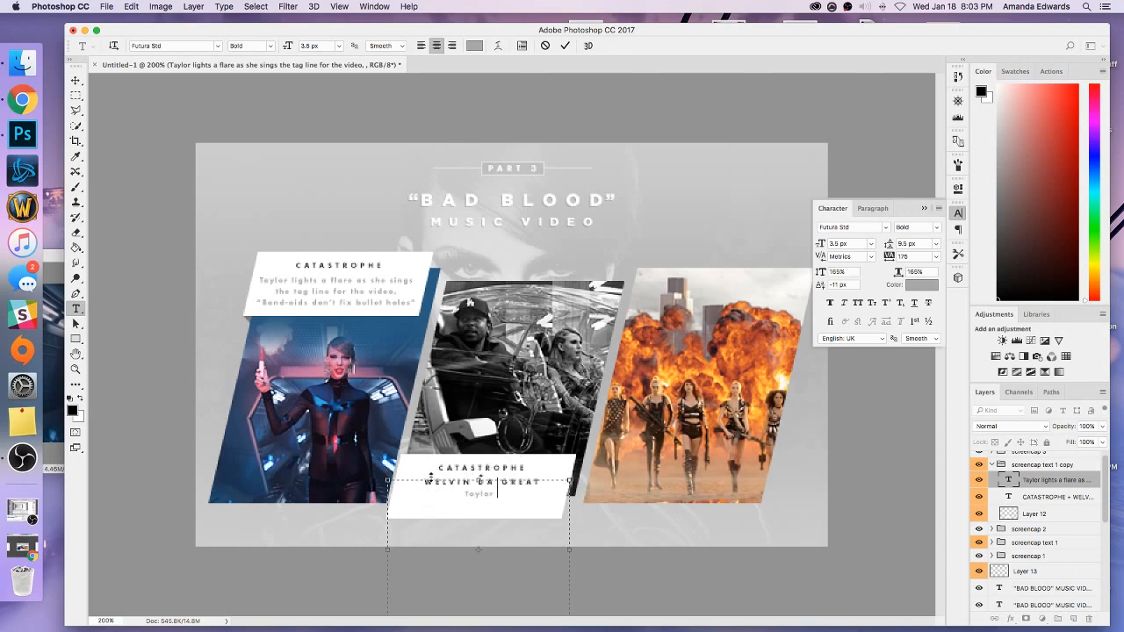
Complete the middle caption's description as "Taylor and Kendrick plot their revenge in a futuristic car".
text(and Kendrick plot their revenge)
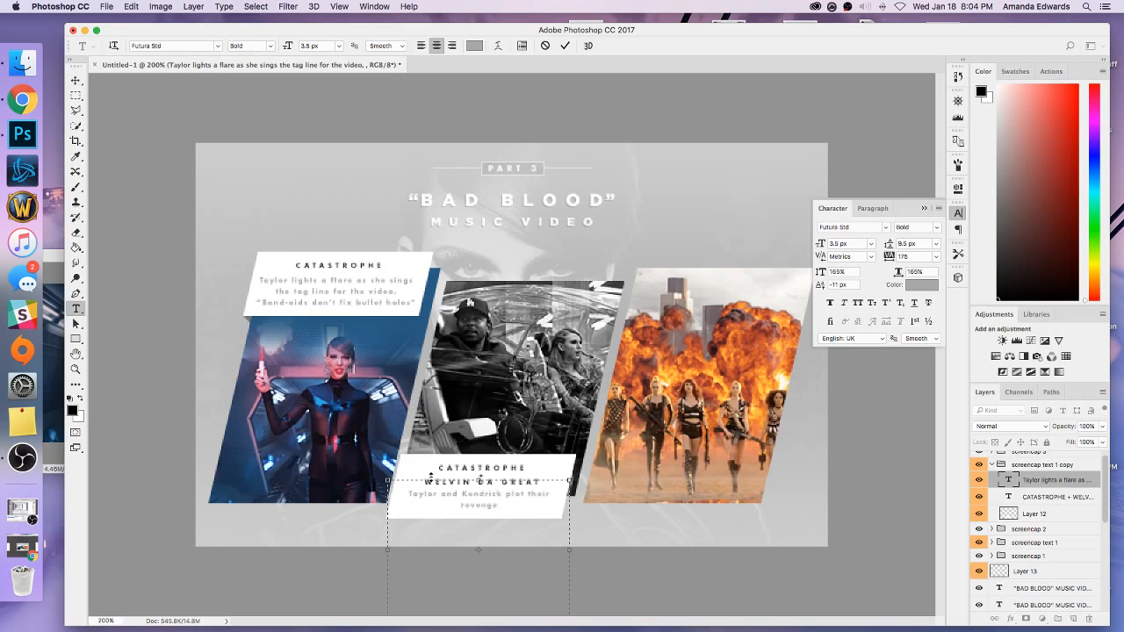
text( in a futuristic car)
click(76, 80)
key(super+minus)
key(super+minus)
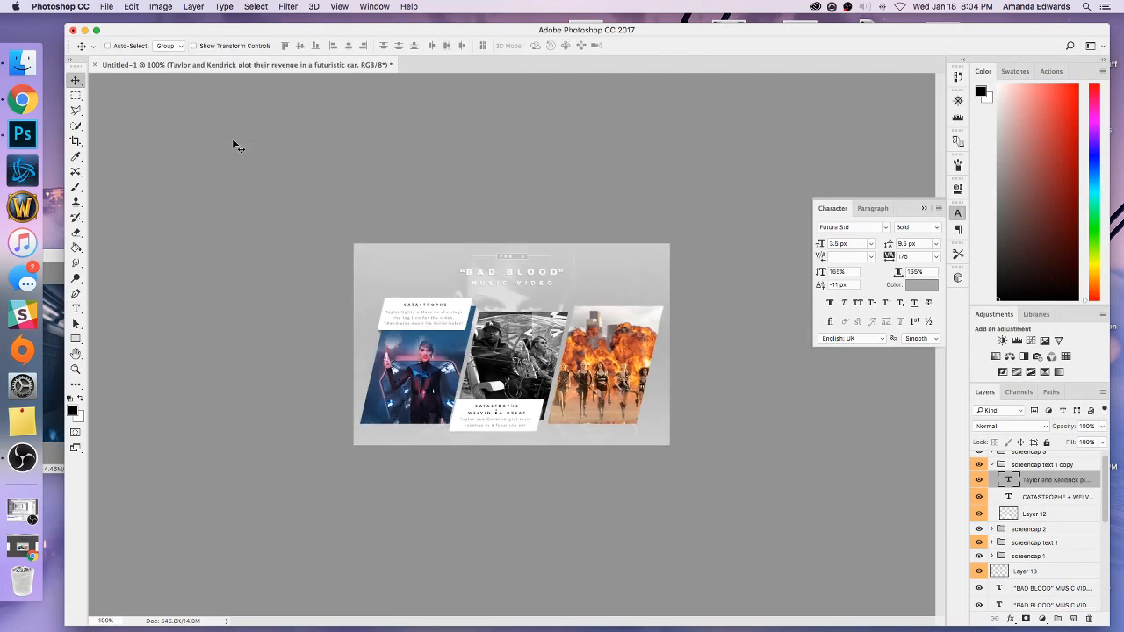
click(1047, 499)
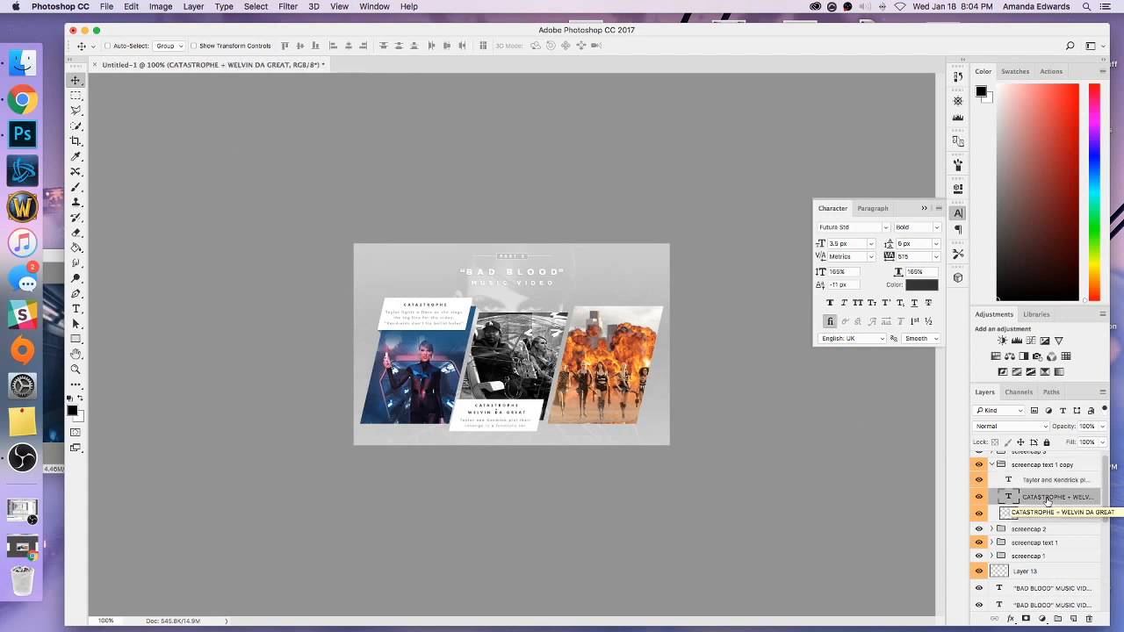
click(1054, 481)
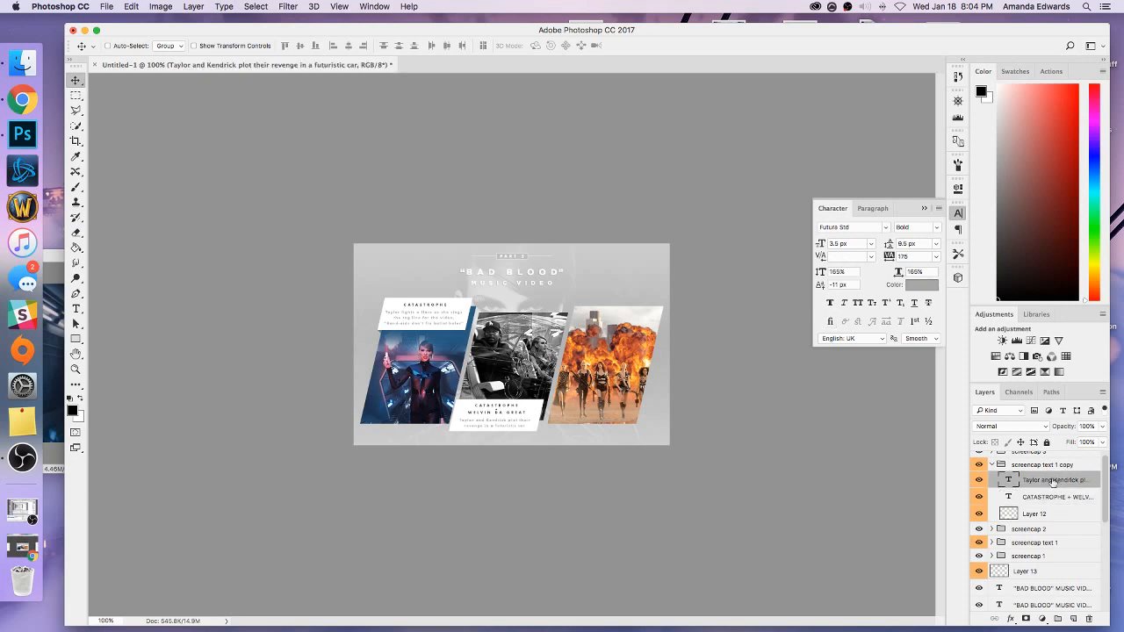
Collapse the copied caption group and rename it "screencap text 2".
click(992, 465)
double_click(1045, 468)
double_click(1068, 465)
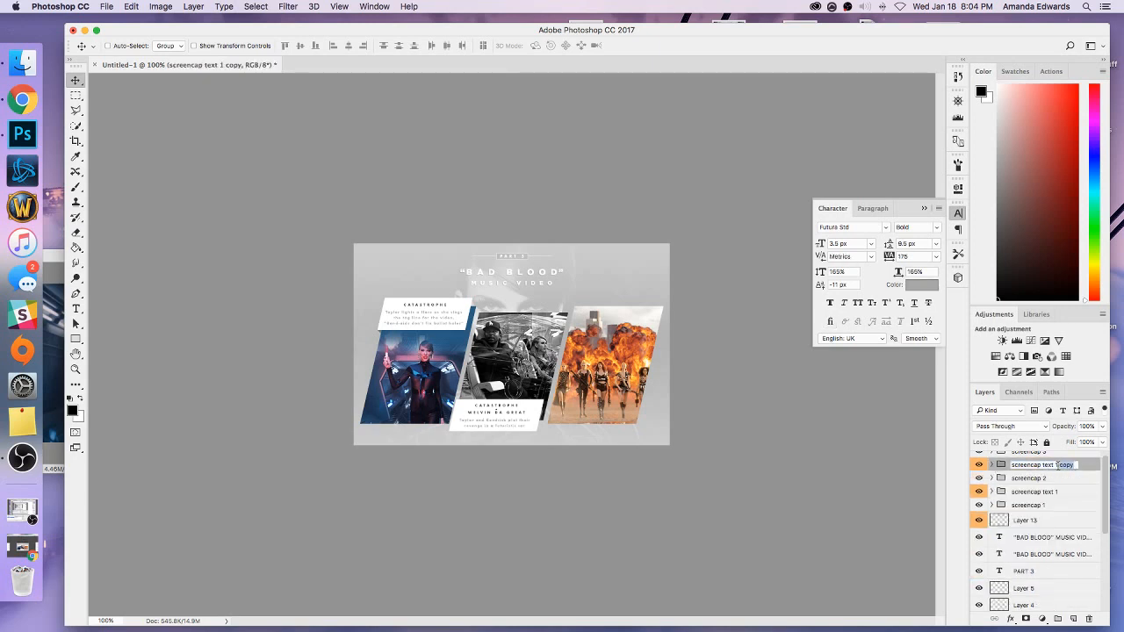
text(2)
key(Return)
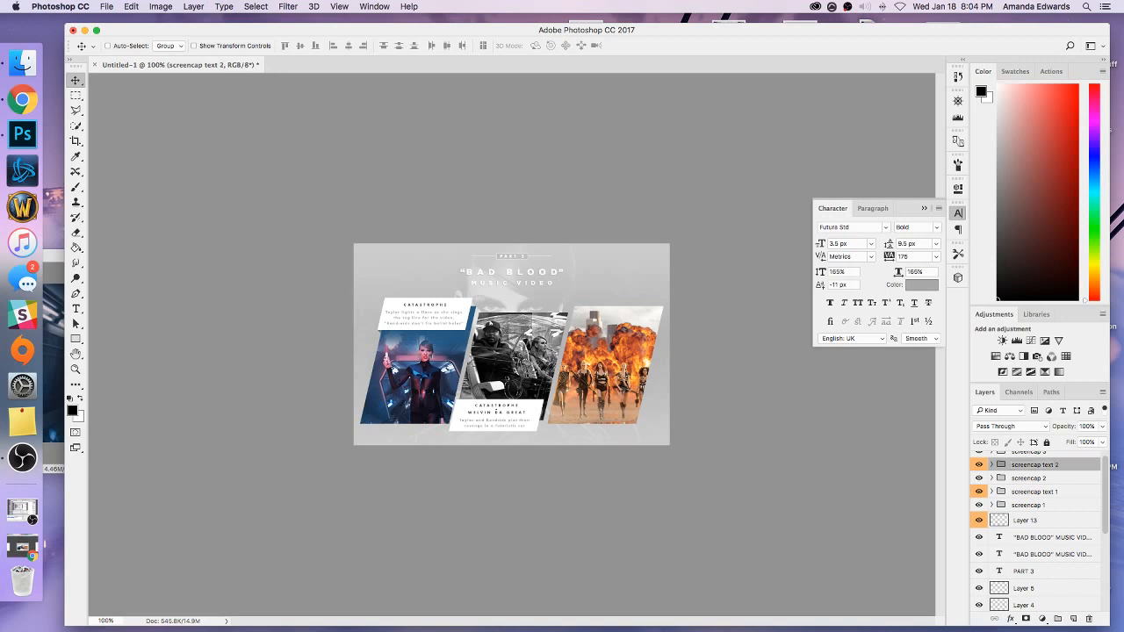
Duplicate the "screencap text 2" group, place the copy above "screencap 3" and position its caption over the top of the third panel.
right_click(1052, 473)
click(988, 310)
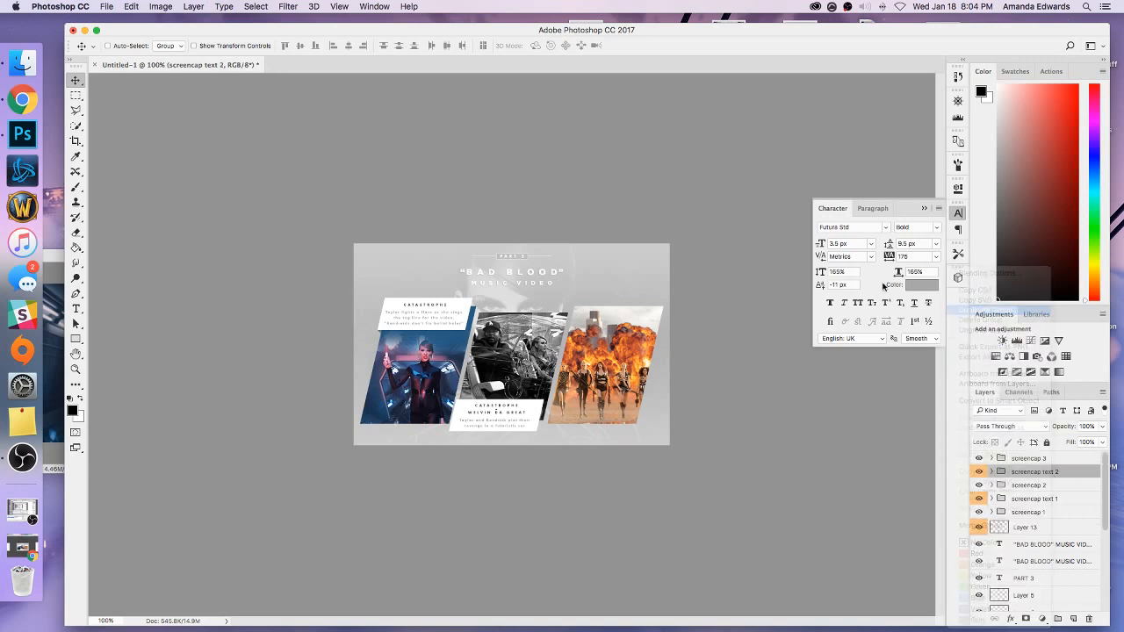
key(Return)
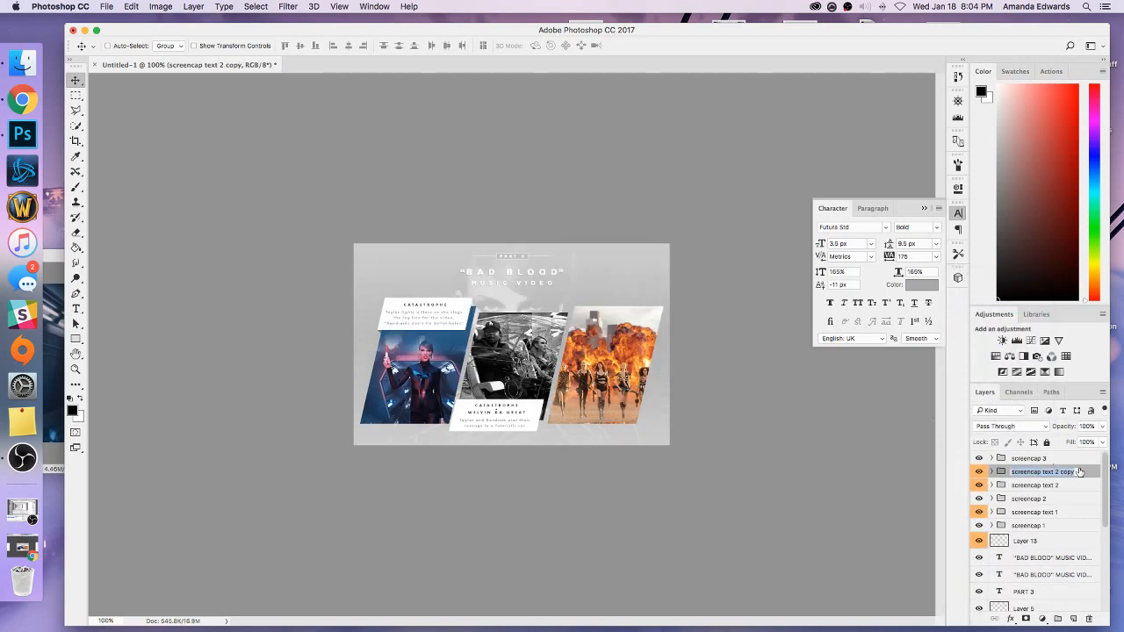
drag(1066, 471, 1064, 458)
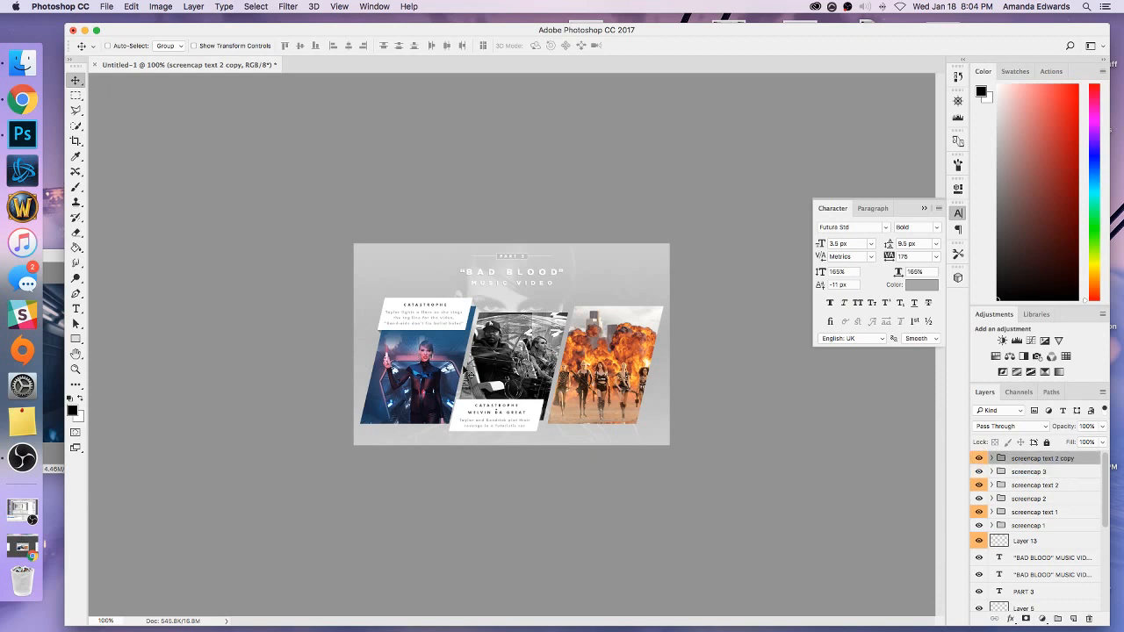
drag(489, 434, 604, 335)
Measure the third caption's offset from its panel edge and nudge the caption group slightly left.
key(super+equal)
key(super+equal)
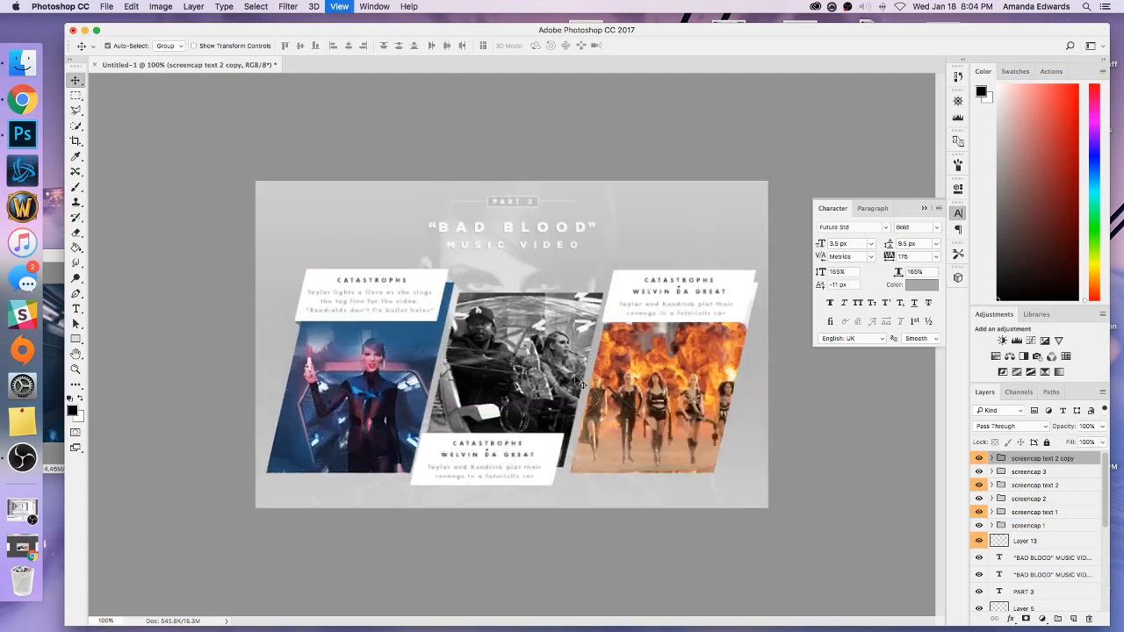
scroll(662, 622, right, 3)
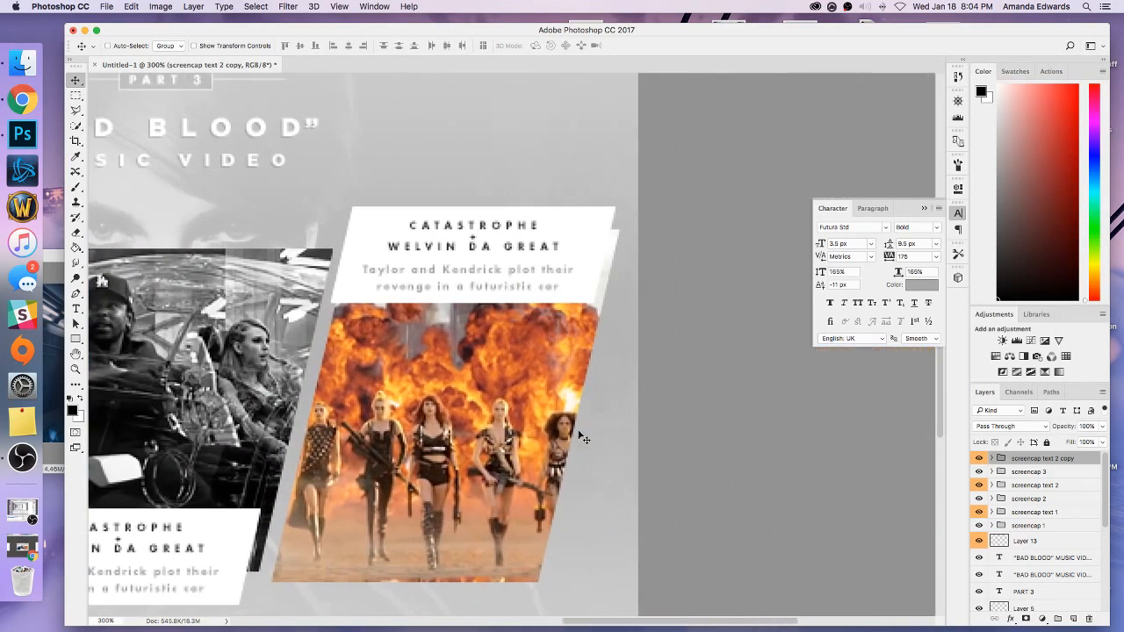
click(75, 95)
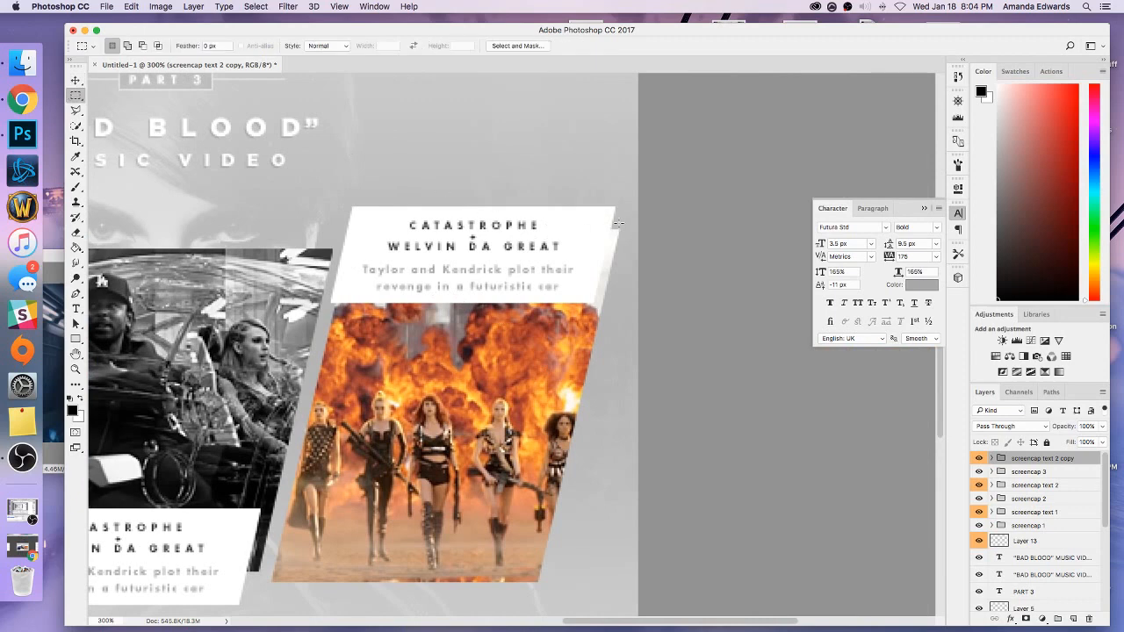
drag(618, 223, 613, 230)
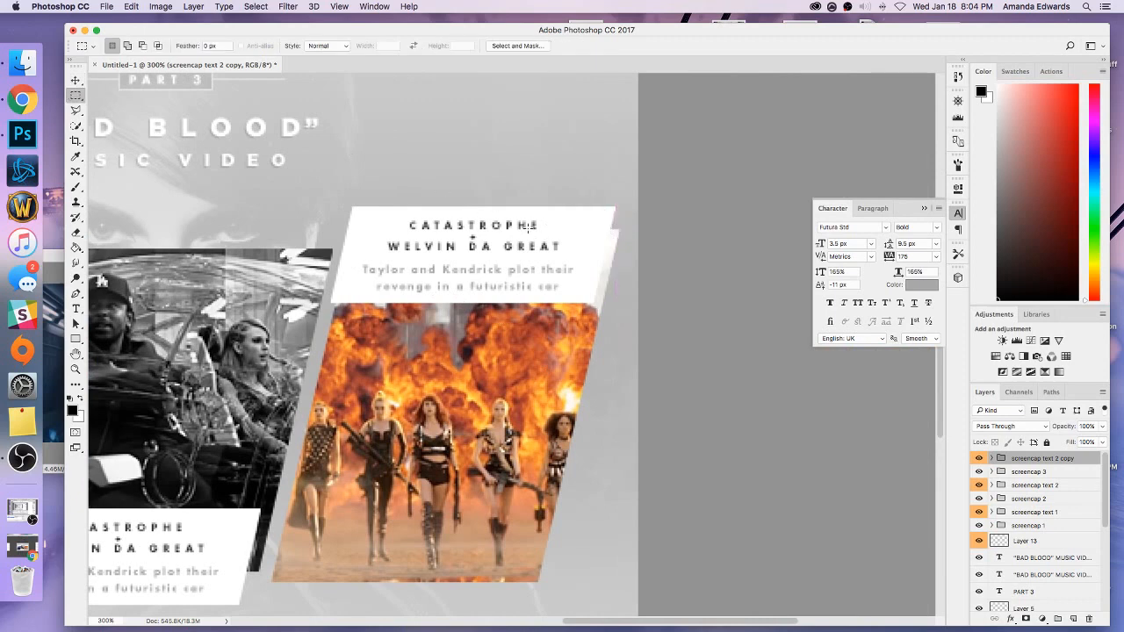
click(75, 79)
key(Left)
key(Left)
click(74, 95)
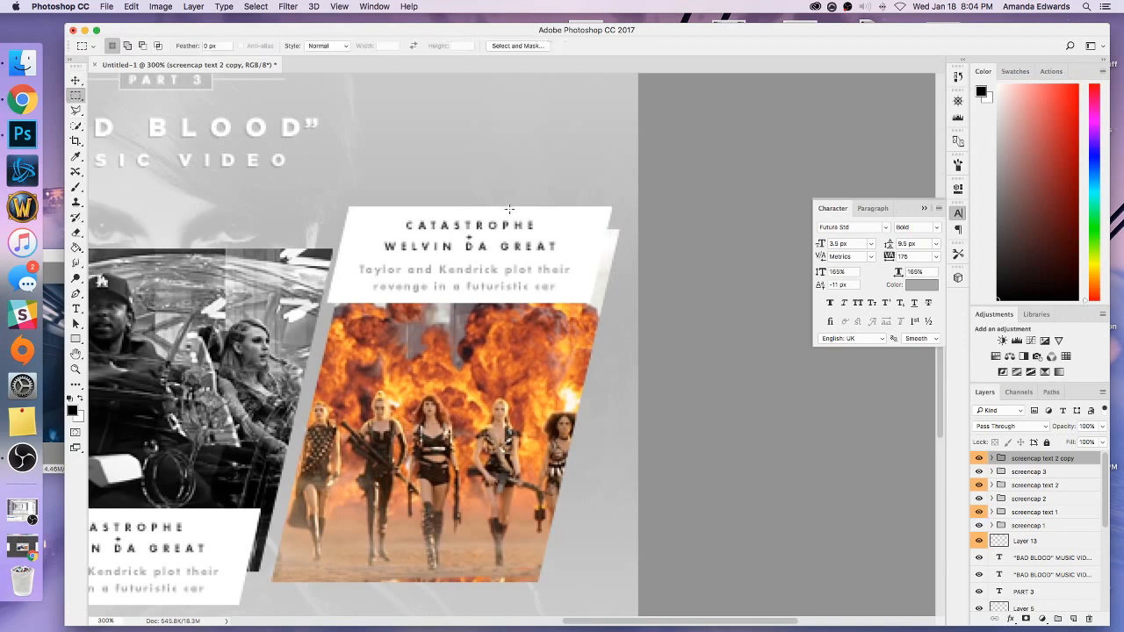
drag(618, 224, 606, 244)
key(super+minus)
key(super+minus)
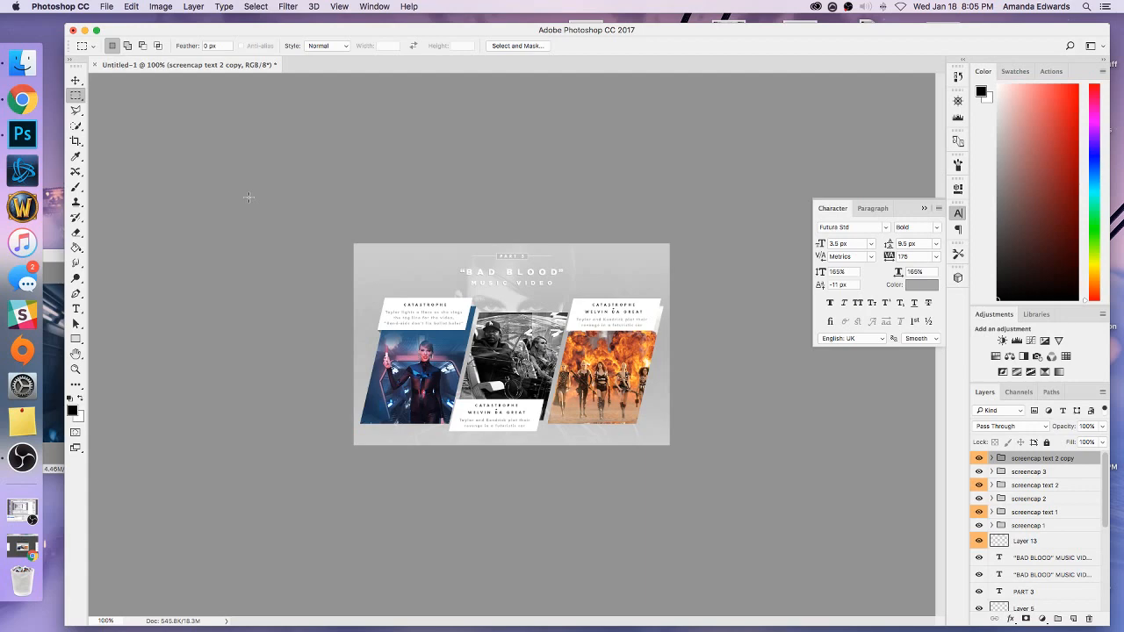
Collapse the Character panel and nudge the third caption group right until it overhangs the far side of its panel.
key(super+plus)
click(925, 208)
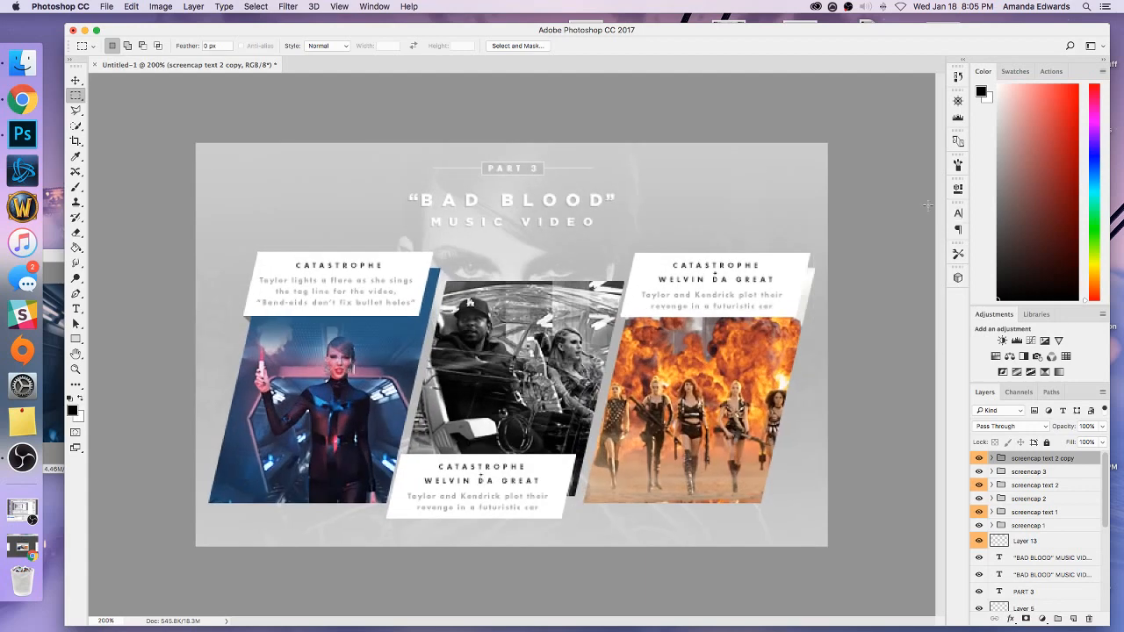
click(76, 81)
key(Right)
key(Right)
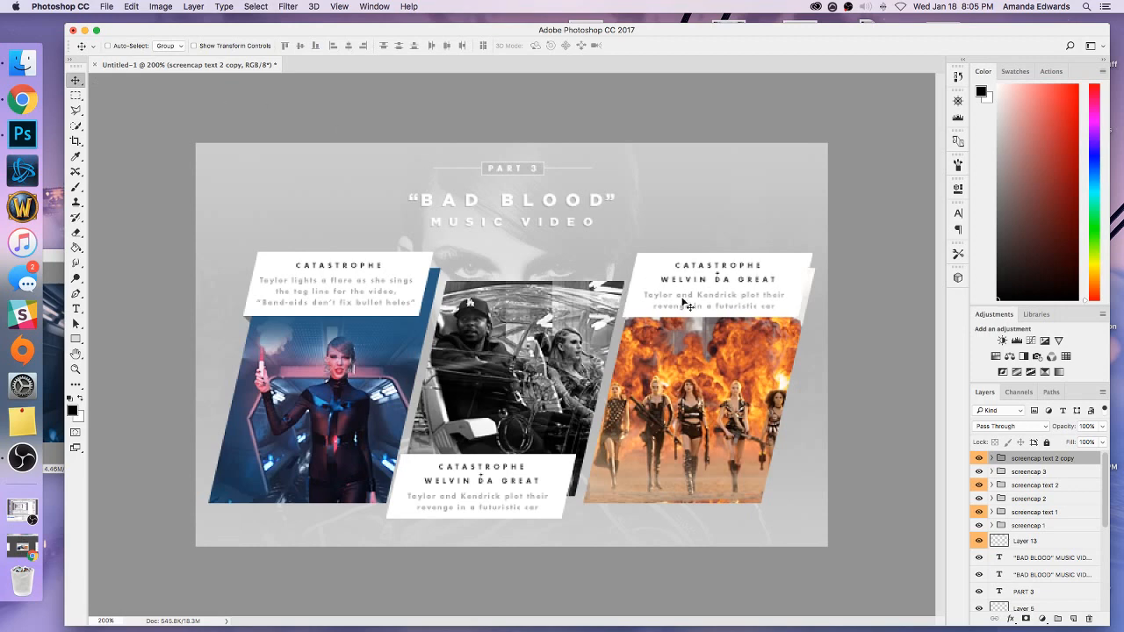
key(Right)
key(Right)
key(Right)
key(Right)
key(Right)
key(Right)
key(Right)
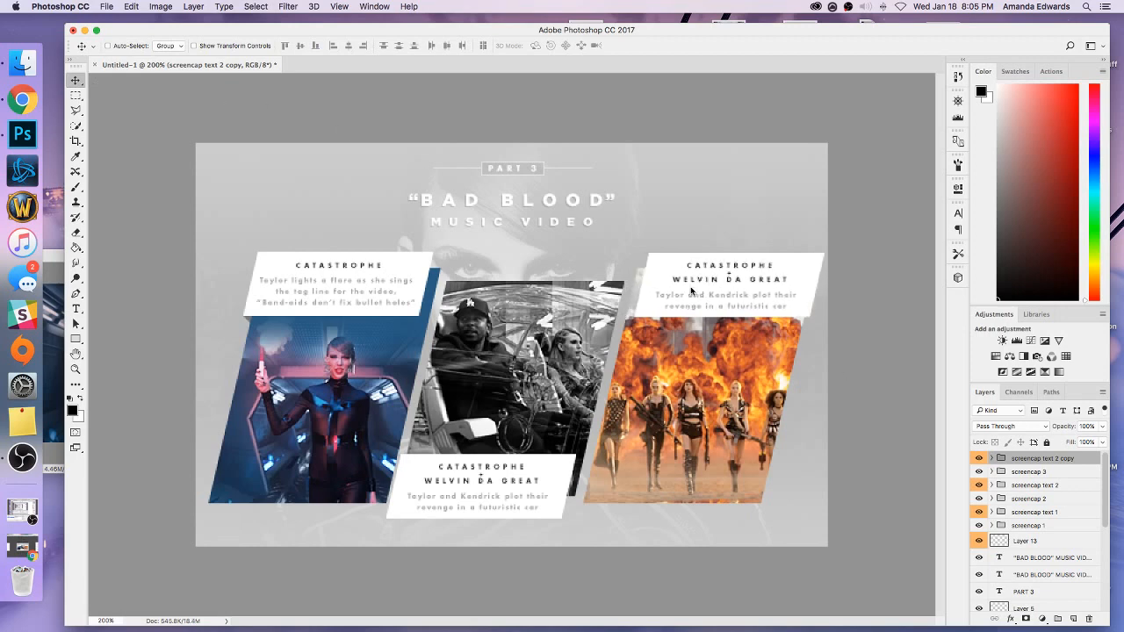
key(Right)
key(Right)
key(Right)
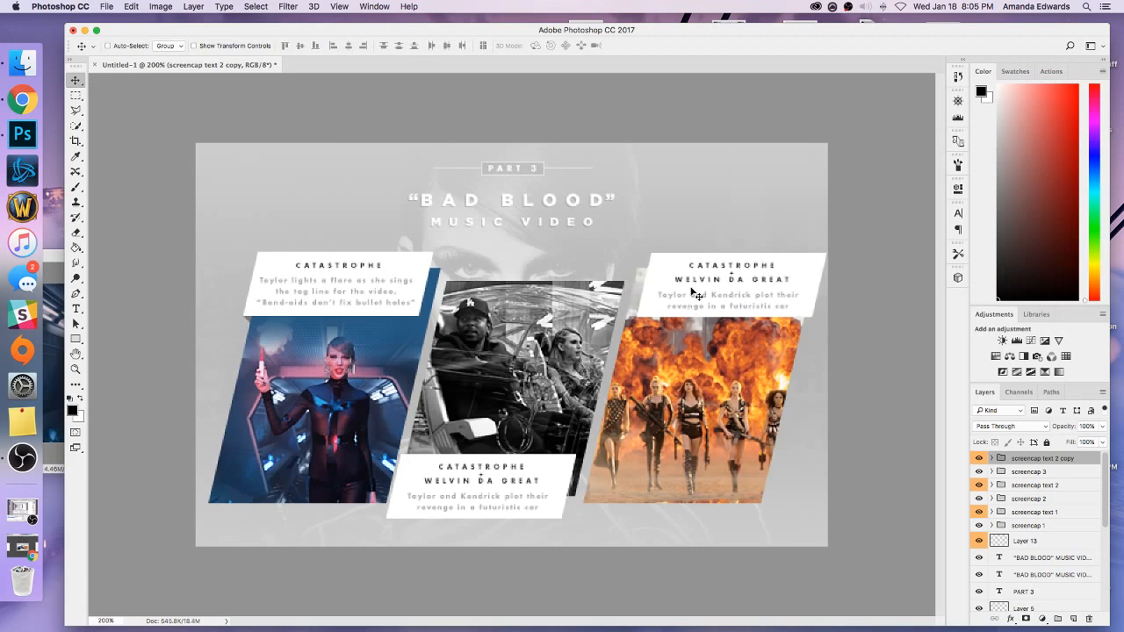
Select all screencap image and caption groups together with Layer 13 and shift them a few pixels left.
shift+click(1028, 541)
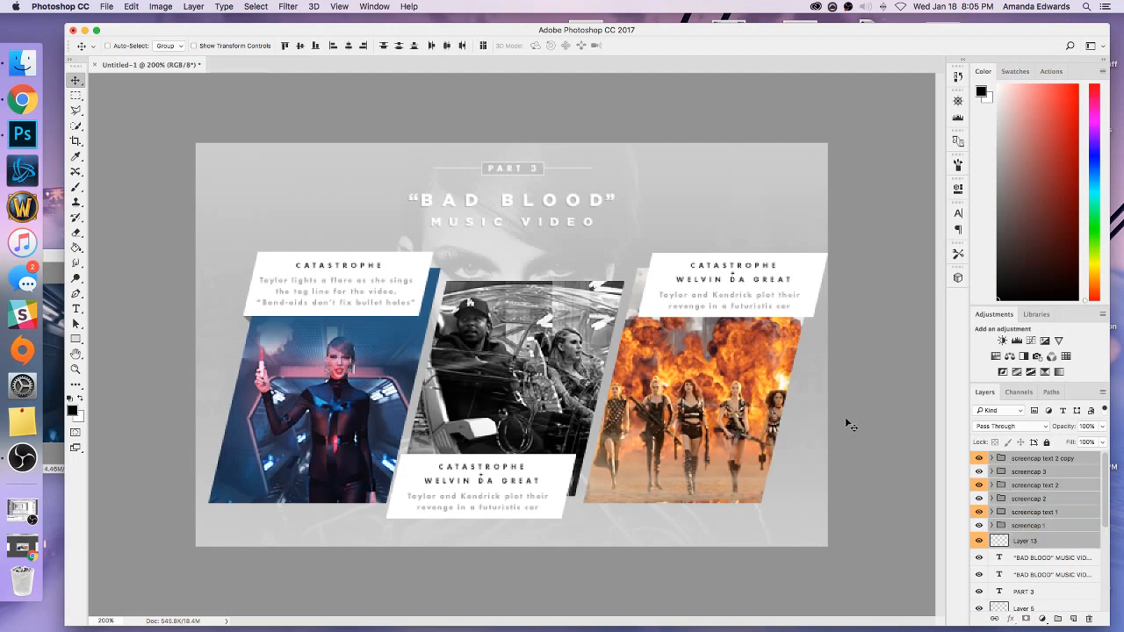
key(Left)
key(Left)
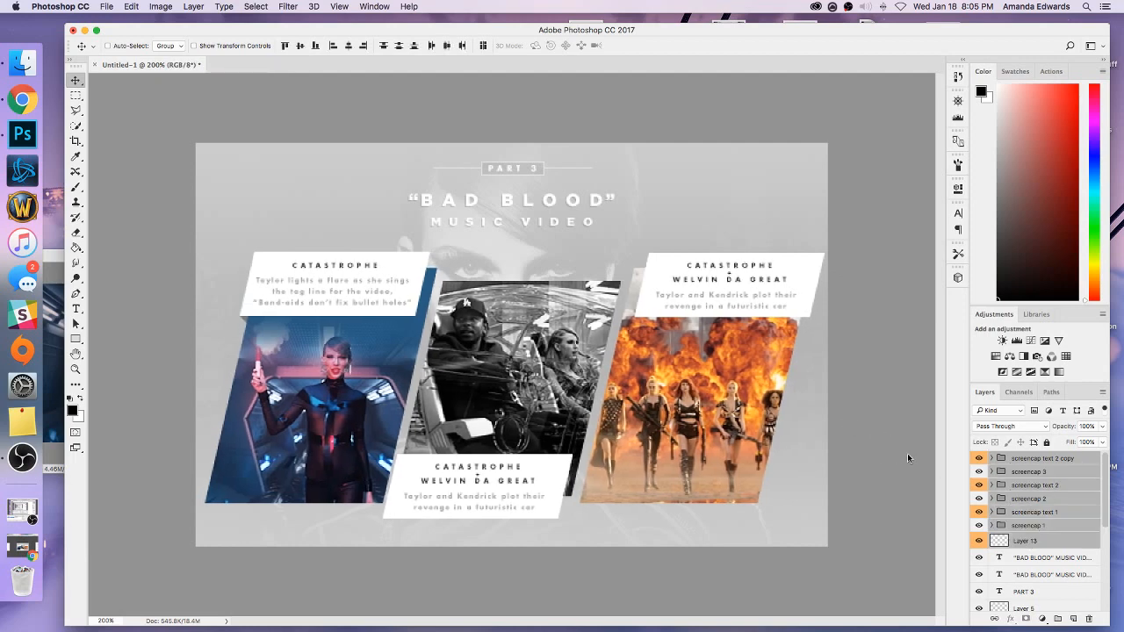
key(Left)
key(Left)
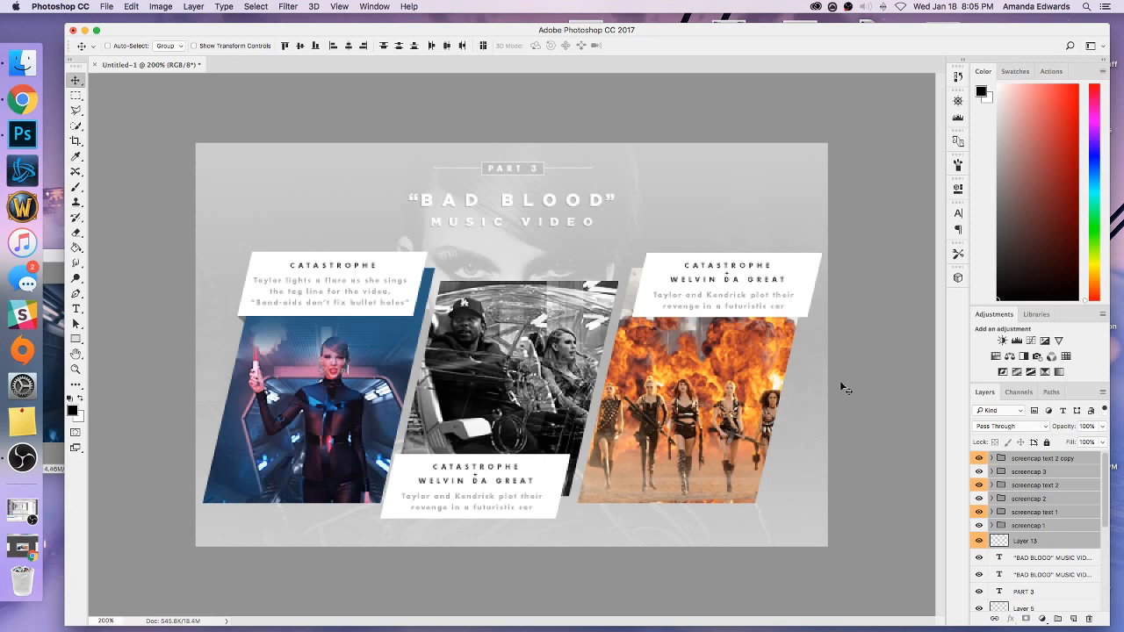
Fine-tune the third caption group's horizontal position, measuring the exposed panel corner beside the caption.
click(1023, 460)
key(Left)
key(Left)
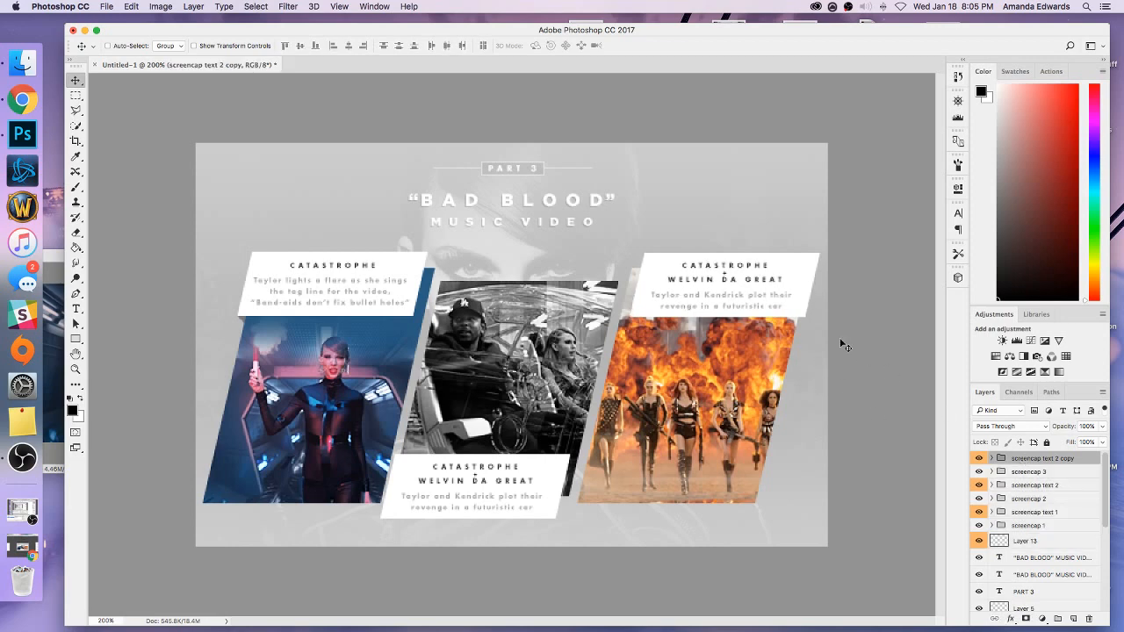
key(super+equal)
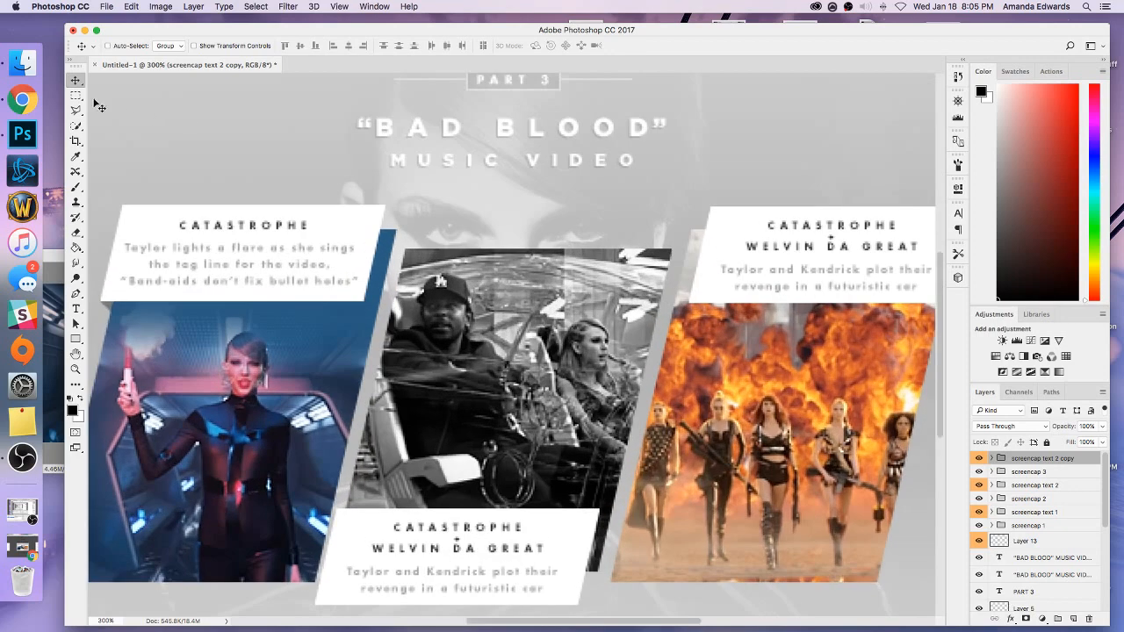
click(76, 95)
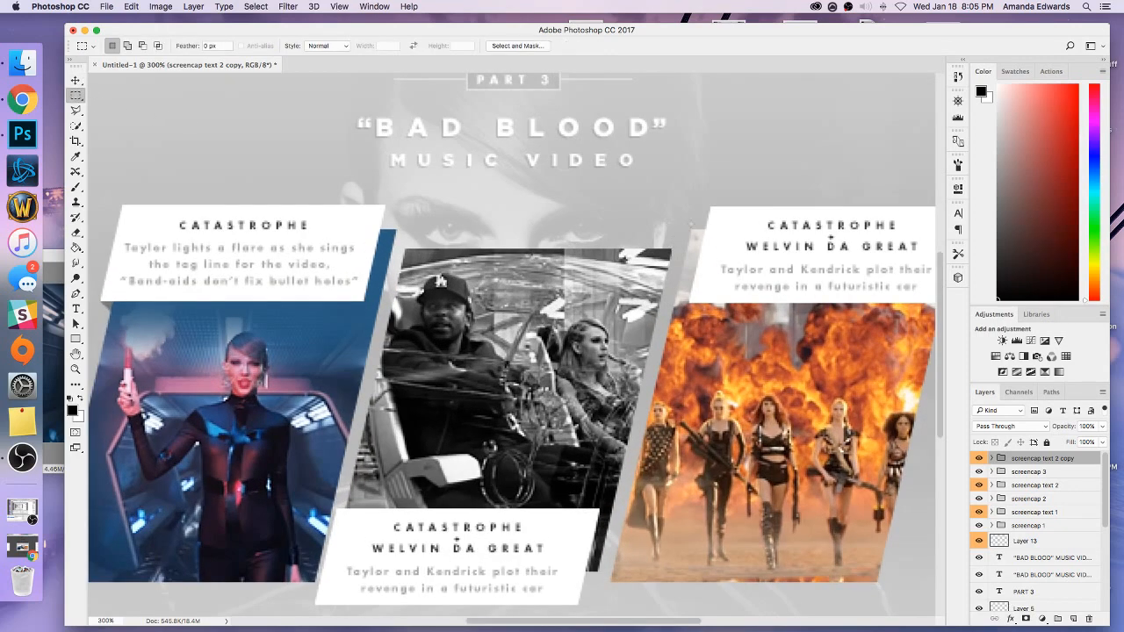
drag(691, 229, 706, 237)
key(super+d)
click(76, 80)
key(Right)
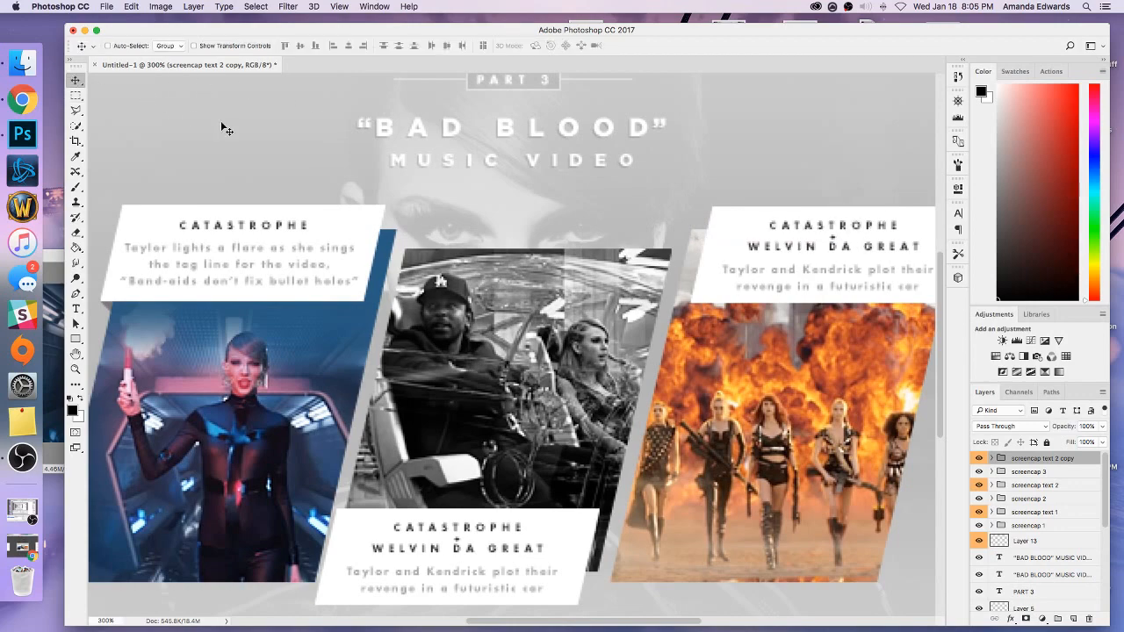
key(super+minus)
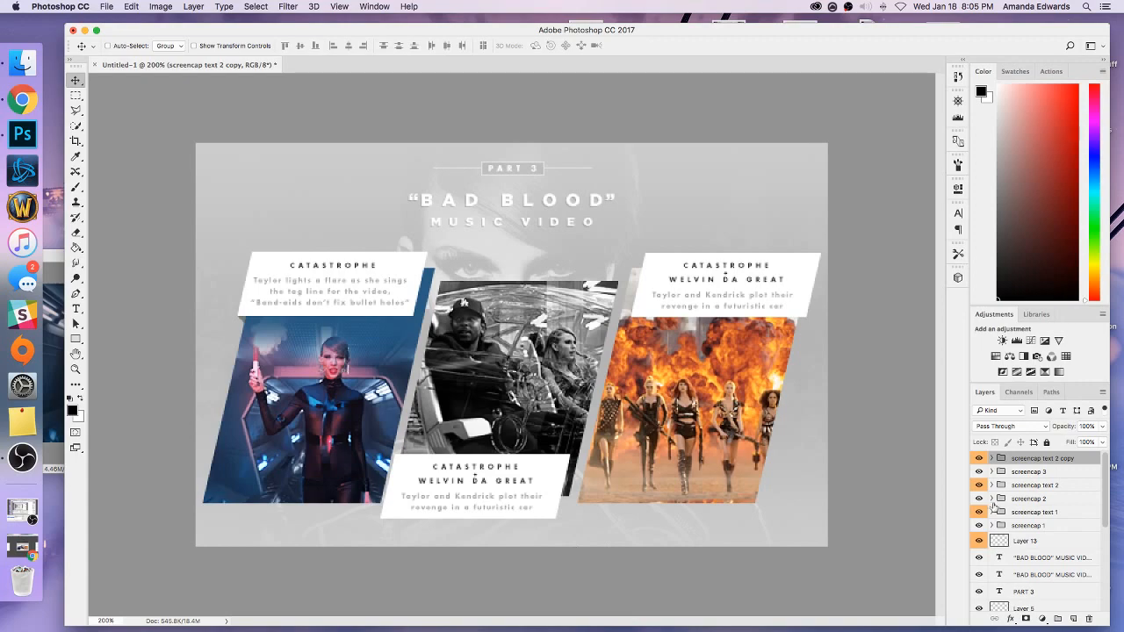
Add a new layer above "screencap text 1" and lasso a small fold triangle between the middle caption's upper-left corner and its panel.
click(1024, 499)
click(1045, 512)
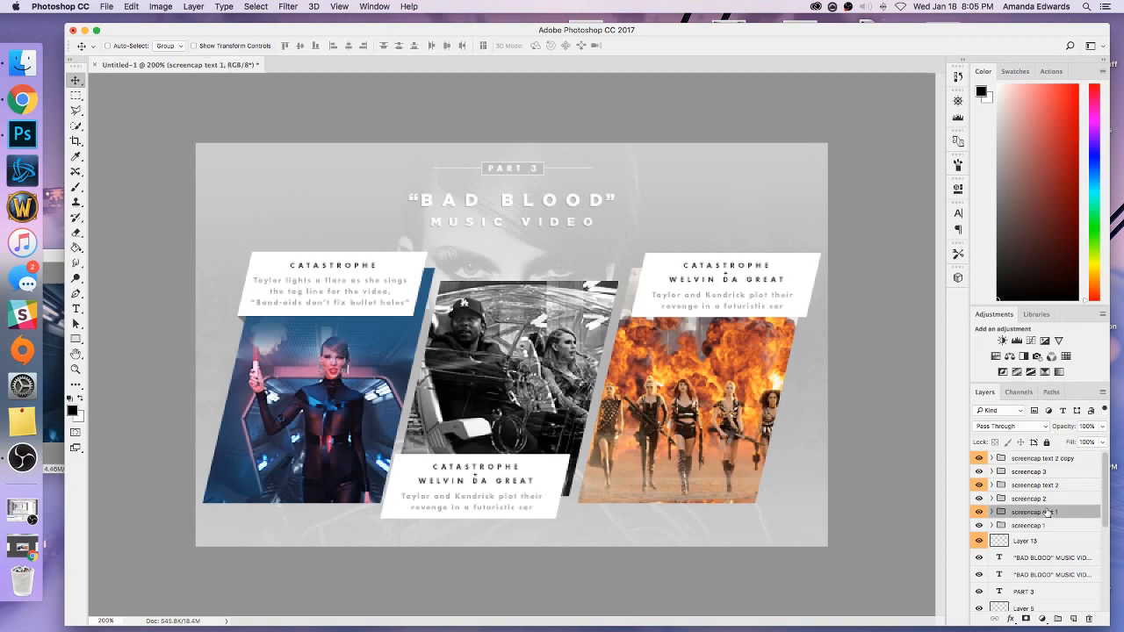
click(1073, 620)
key(super+plus)
scroll(490, 420, down, 3)
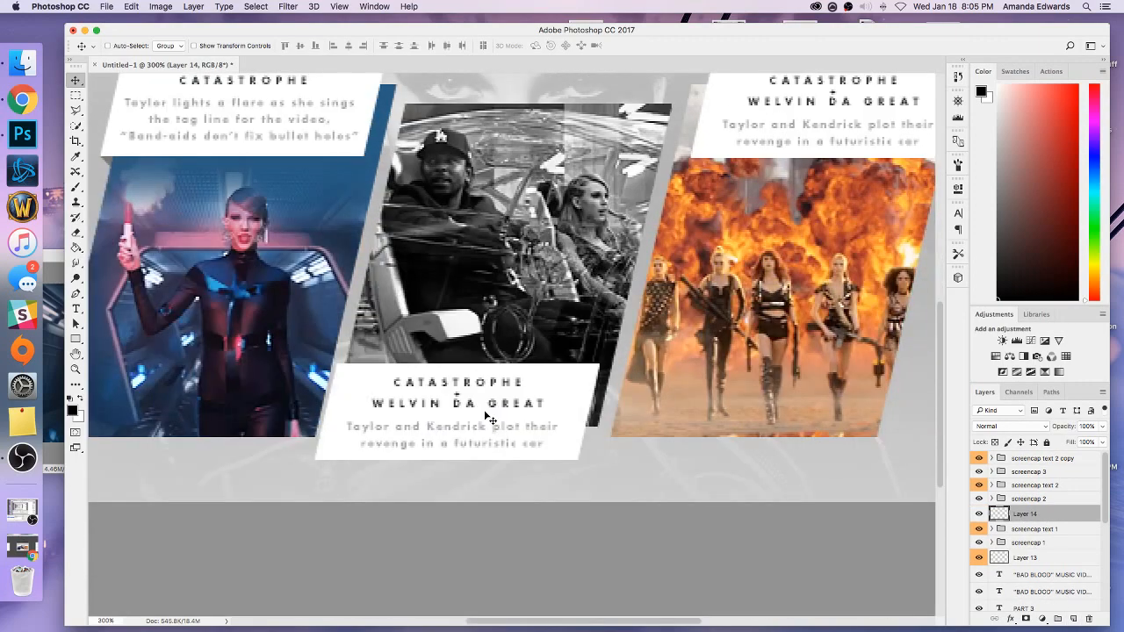
scroll(279, 333, left, 5)
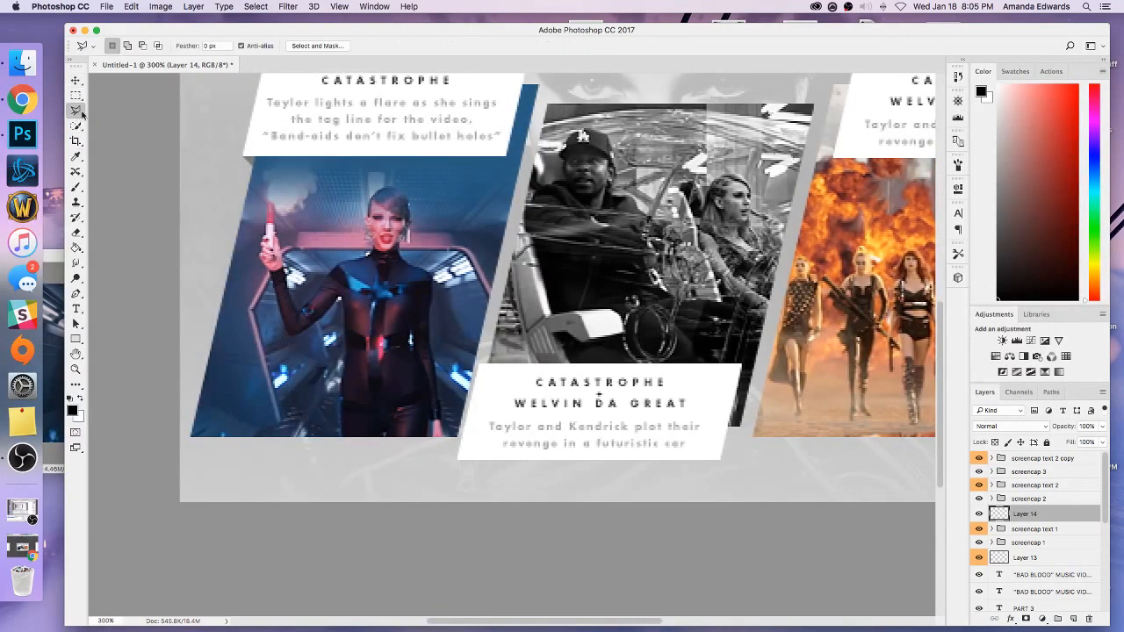
key(super+equal)
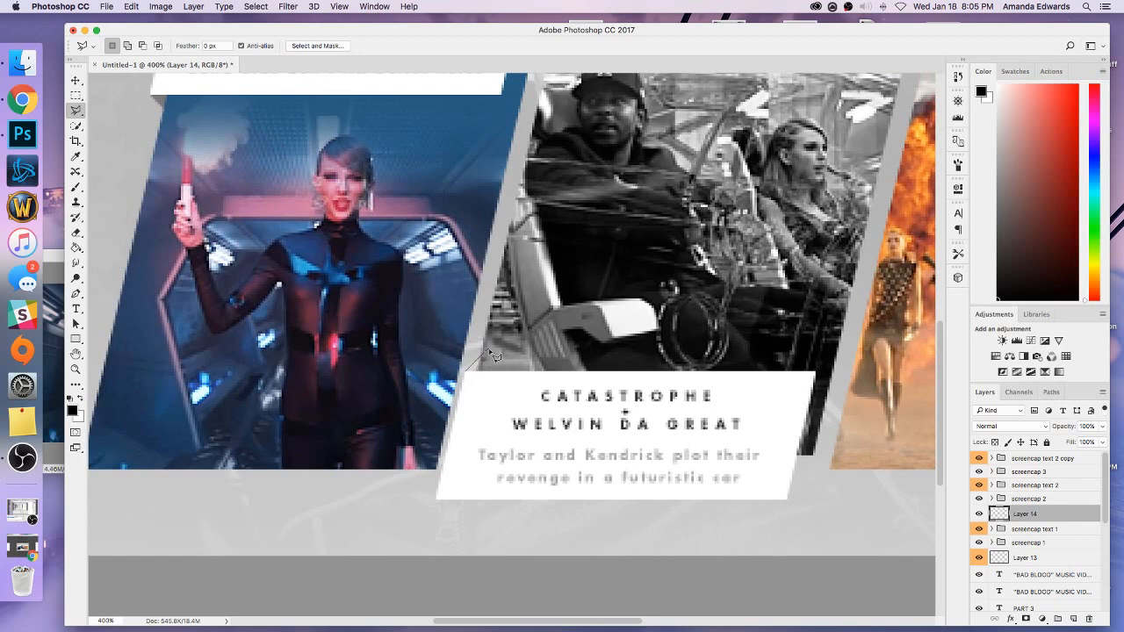
click(487, 350)
click(465, 374)
Fill the fold triangle with black and set its layer's blend mode to Overlay.
click(76, 247)
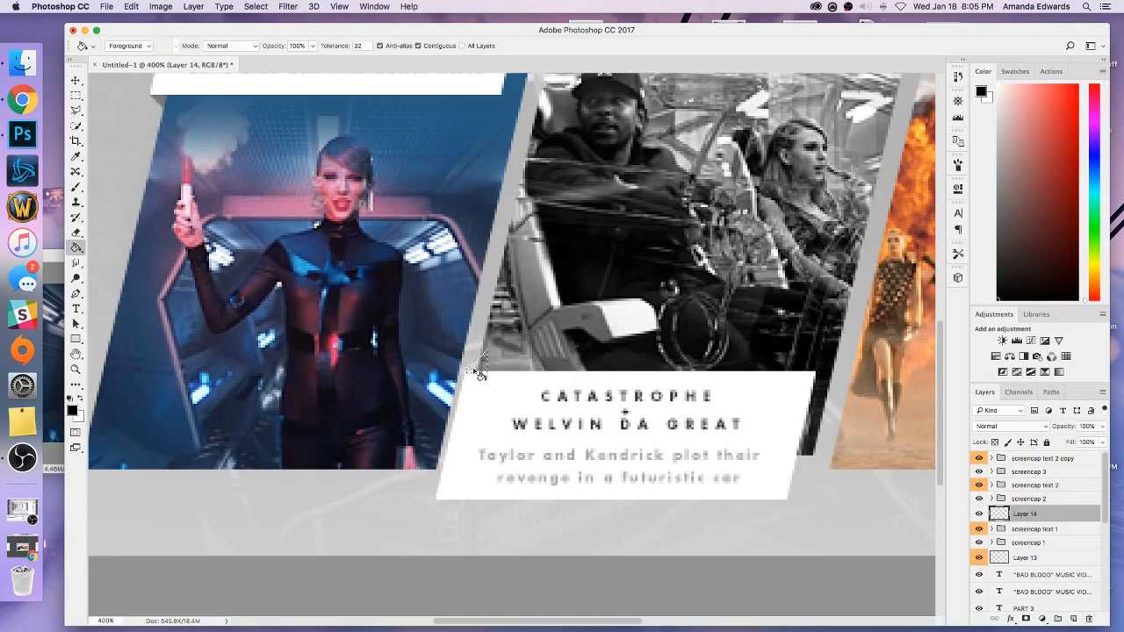
key(m)
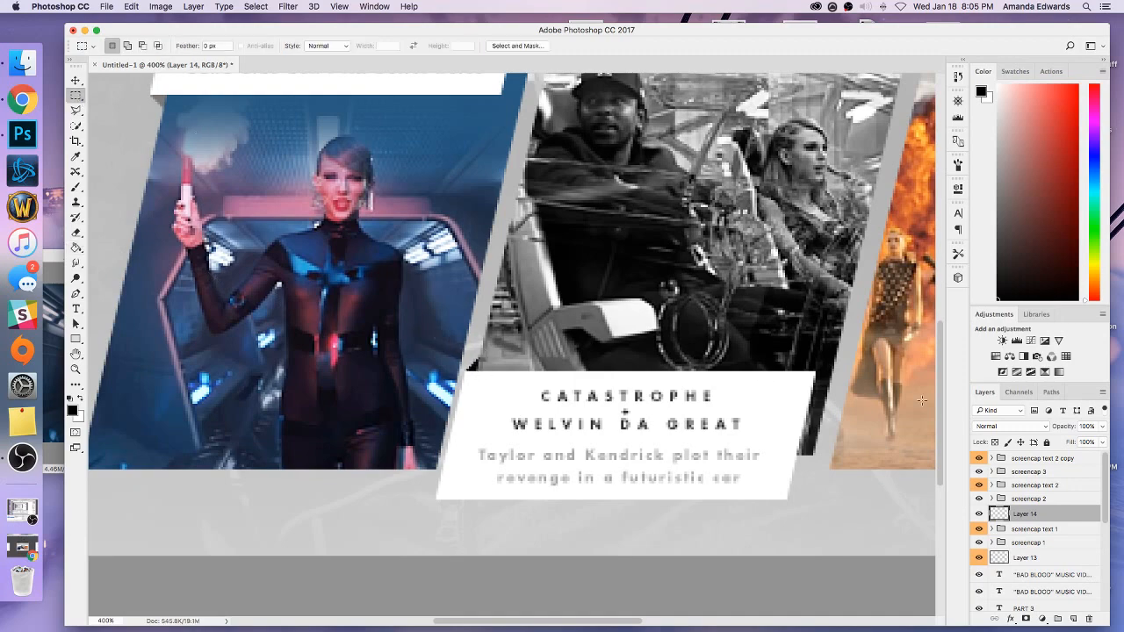
click(981, 426)
click(989, 552)
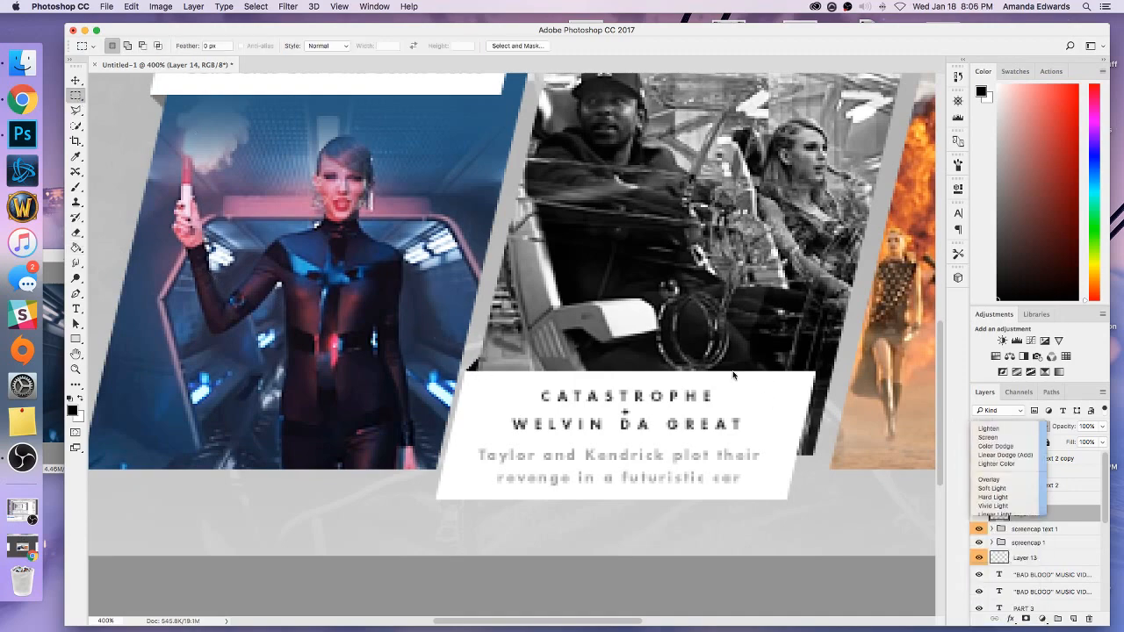
key(super+0)
key(super+1)
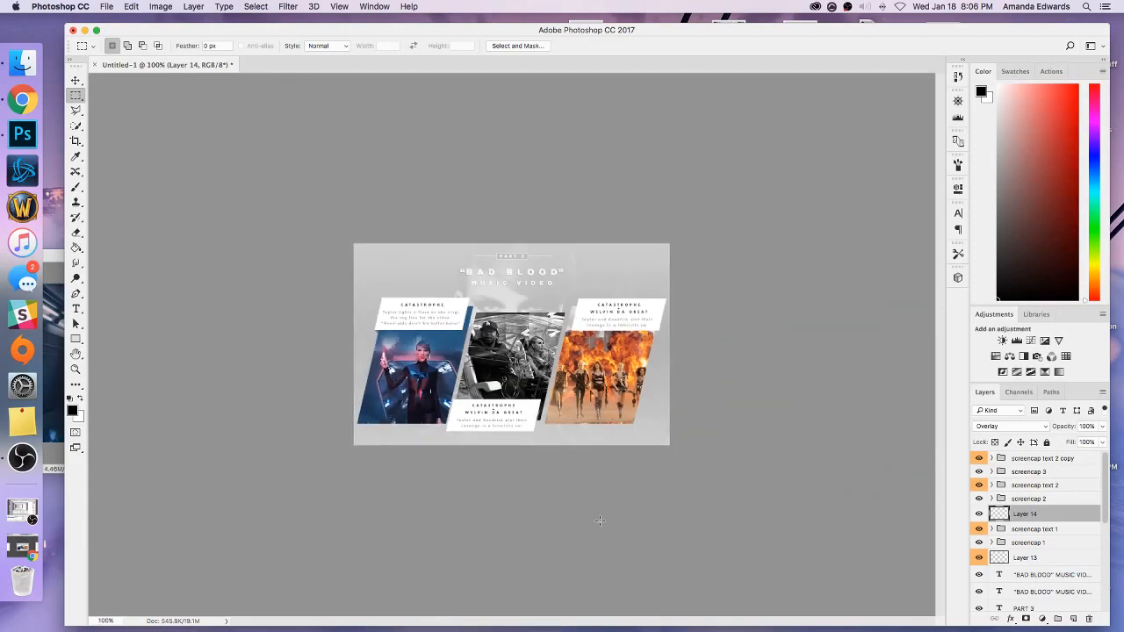
Change the third caption's title to "CATASTROPHE + CREW" on three lines and shorten its text box.
click(1024, 465)
click(993, 458)
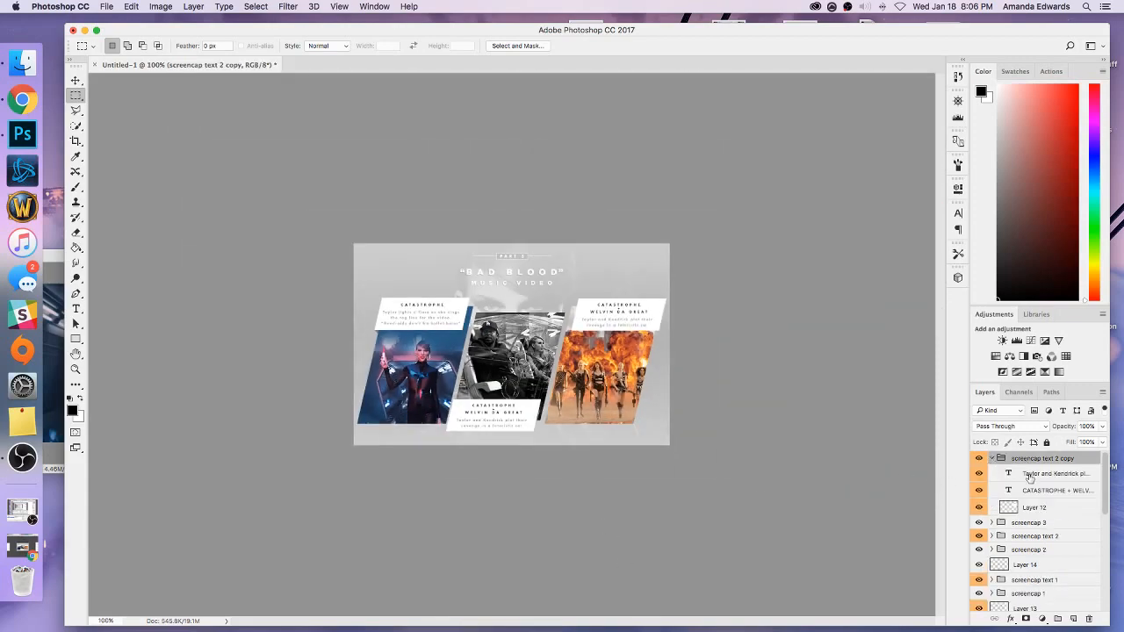
click(1026, 474)
click(76, 309)
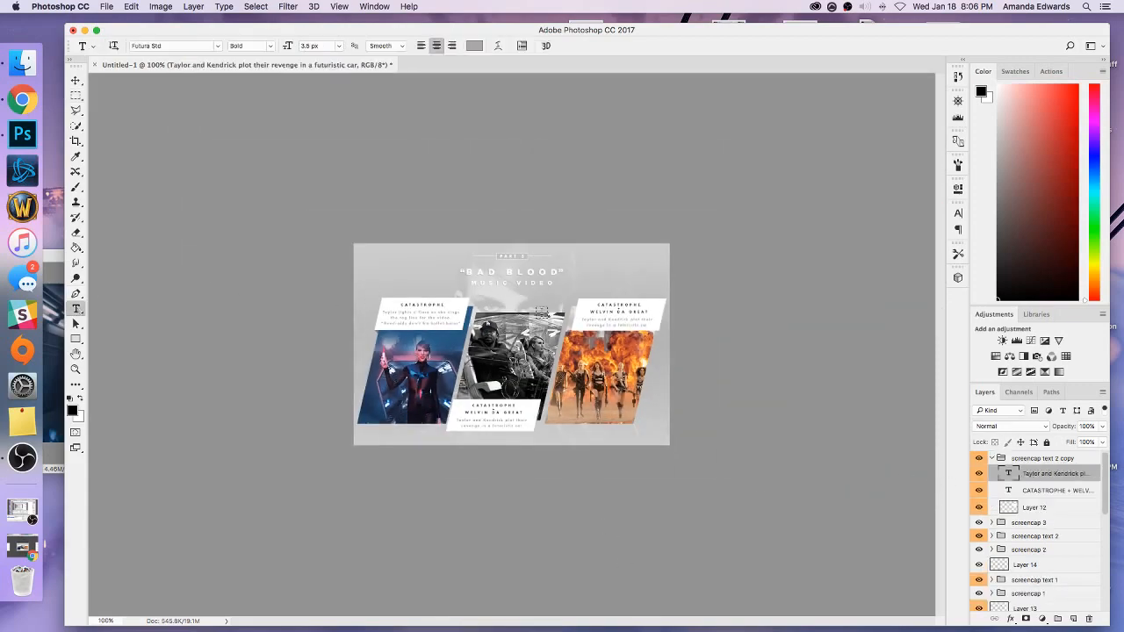
click(620, 308)
key(super+a)
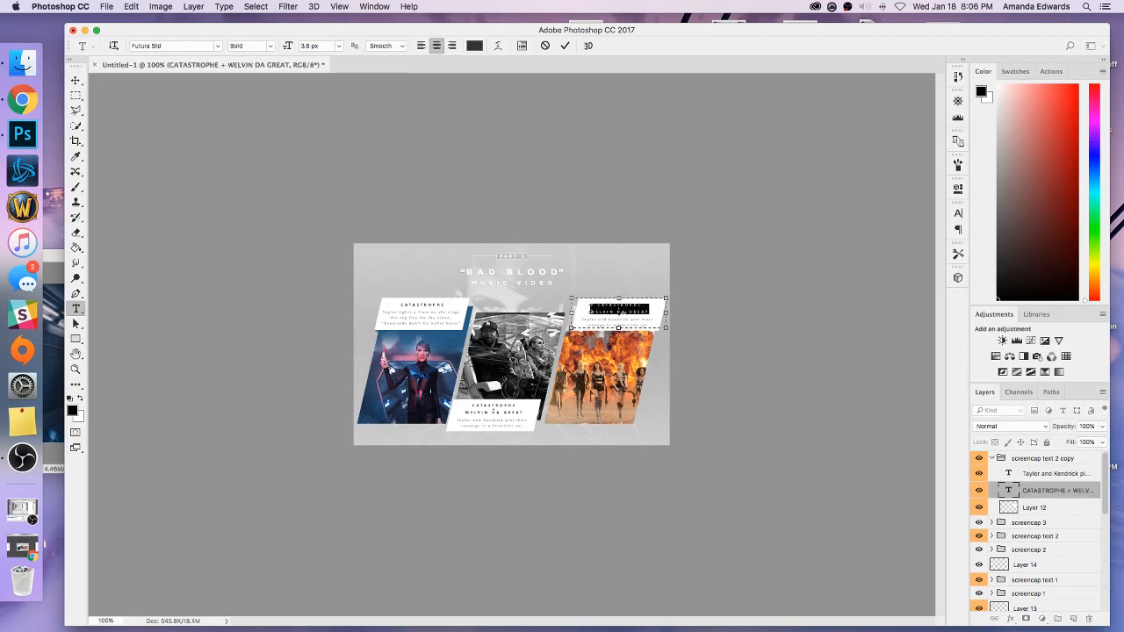
text(CREW)
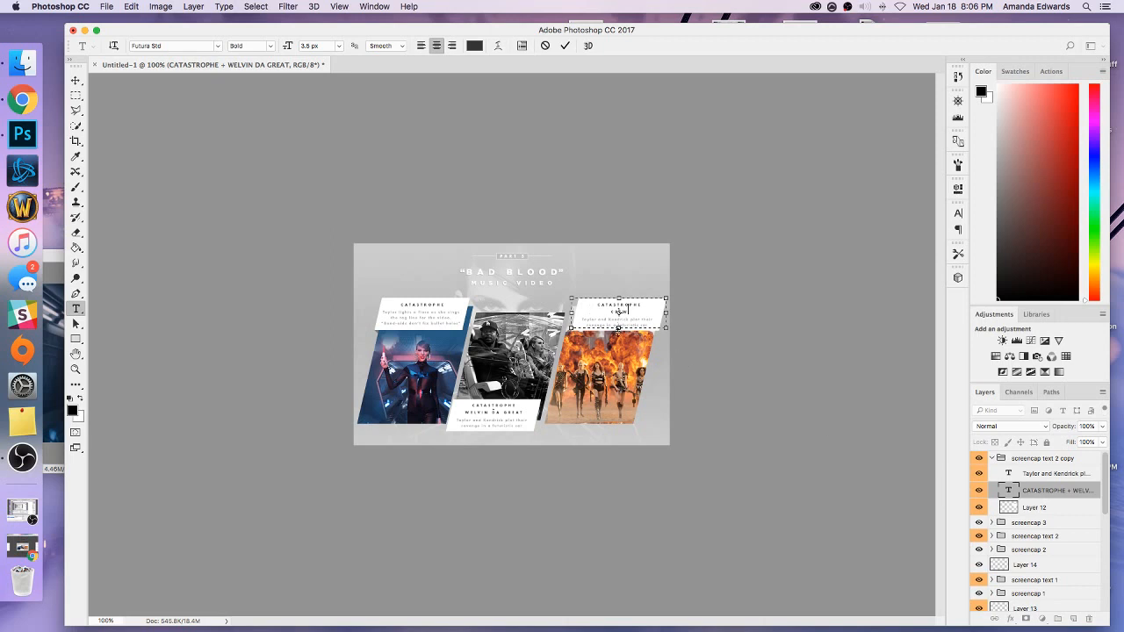
drag(618, 328, 618, 315)
Delete everything after "Taylor and Kendrick" in the third caption's grey description.
click(1022, 474)
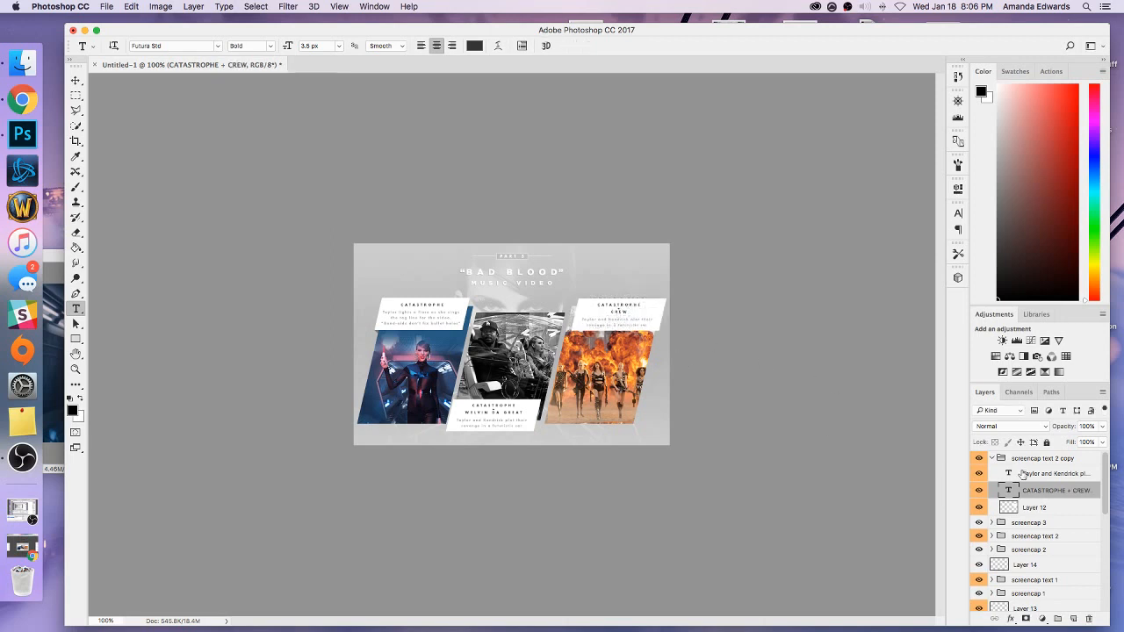
key(super+plus)
click(713, 297)
click(789, 304)
drag(789, 303, 659, 306)
key(BackSpace)
key(BackSpace)
key(BackSpace)
key(BackSpace)
key(BackSpace)
key(BackSpace)
key(BackSpace)
key(BackSpace)
key(BackSpace)
key(BackSpace)
key(BackSpace)
key(BackSpace)
key(BackSpace)
key(BackSpace)
key(BackSpace)
key(BackSpace)
key(BackSpace)
key(BackSpace)
key(BackSpace)
key(BackSpace)
key(BackSpace)
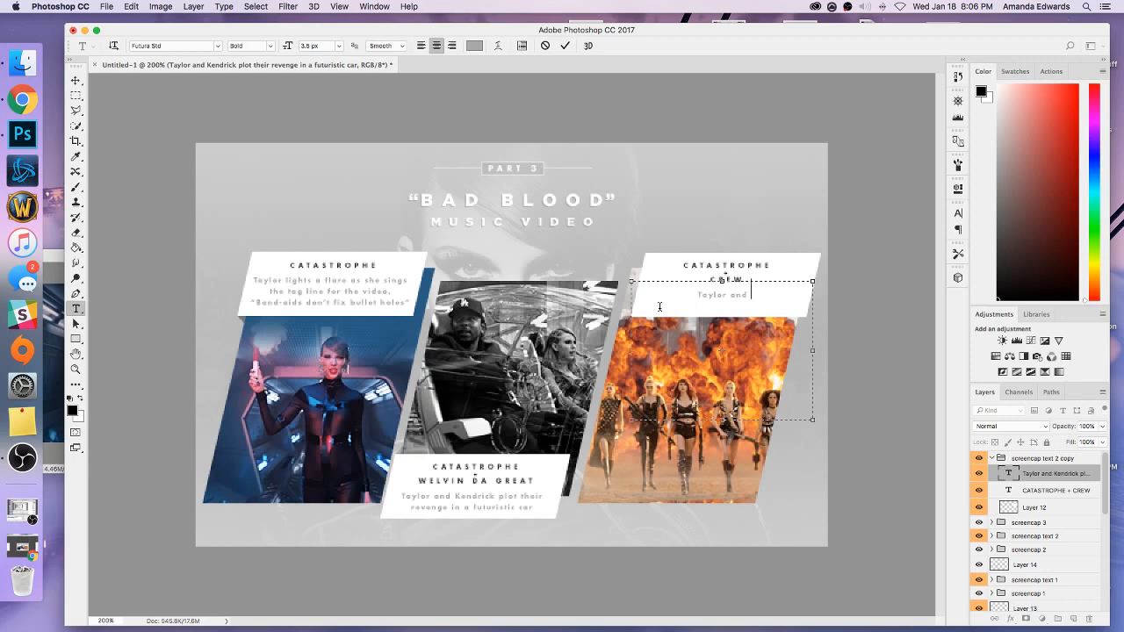
Complete the third caption's grey description so it reads "Taylor and her army battle against Selena, aka "Arsyn"".
text(her army)
text( batt)
text(le)
text( against)
text( Selena)
text(, aka ")
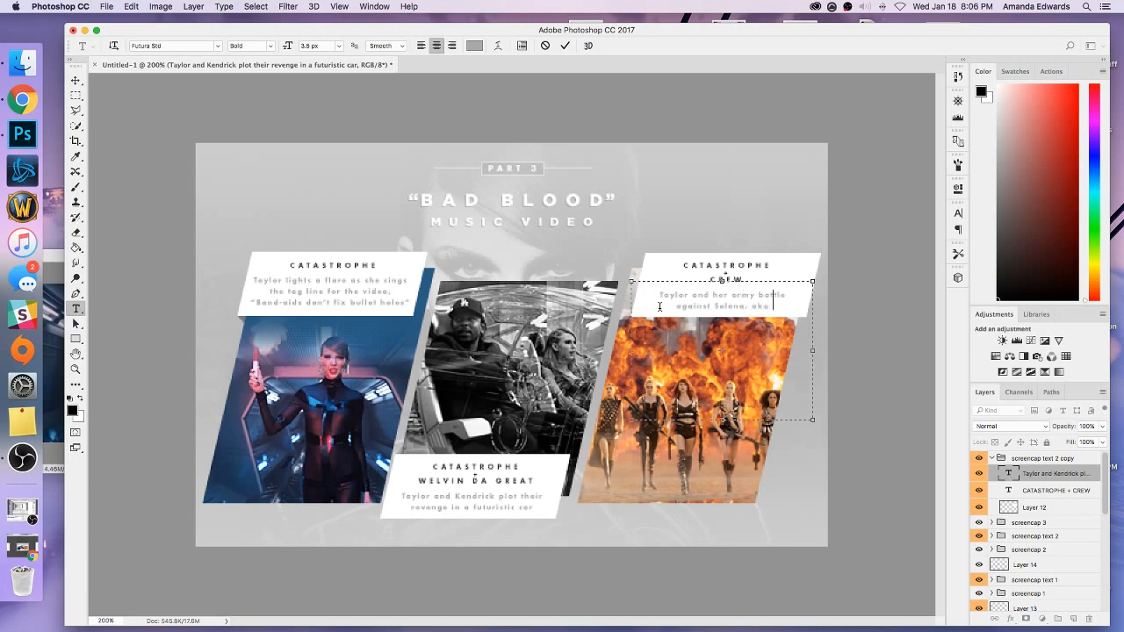
text(Arsyn)
text(")
click(75, 80)
key(super+minus)
key(super+minus)
key(super+plus)
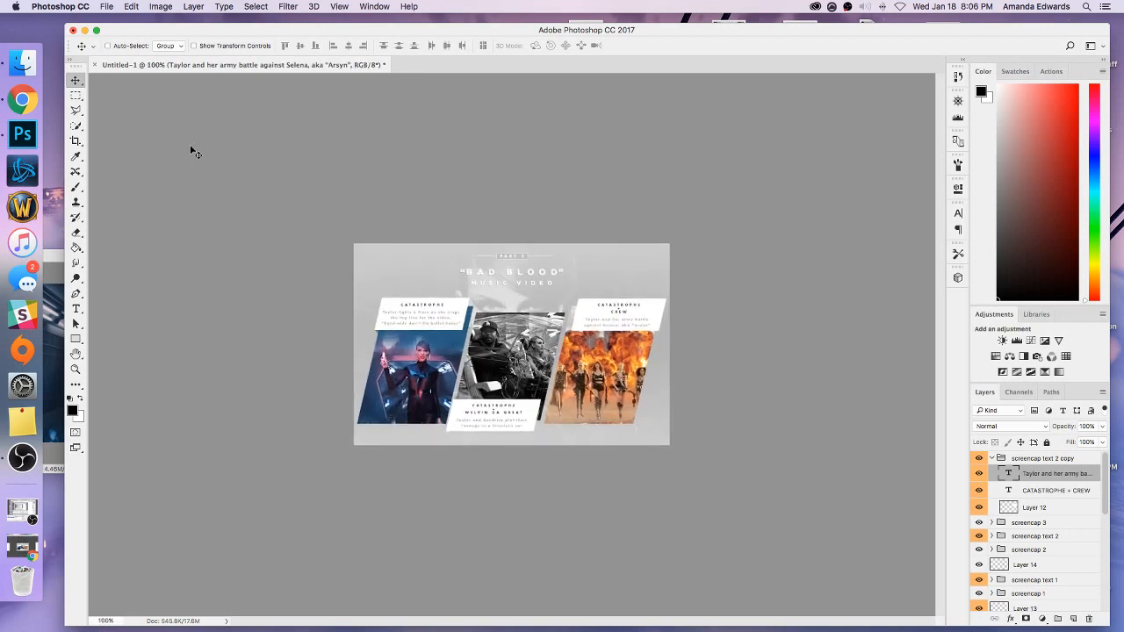
key(super+plus)
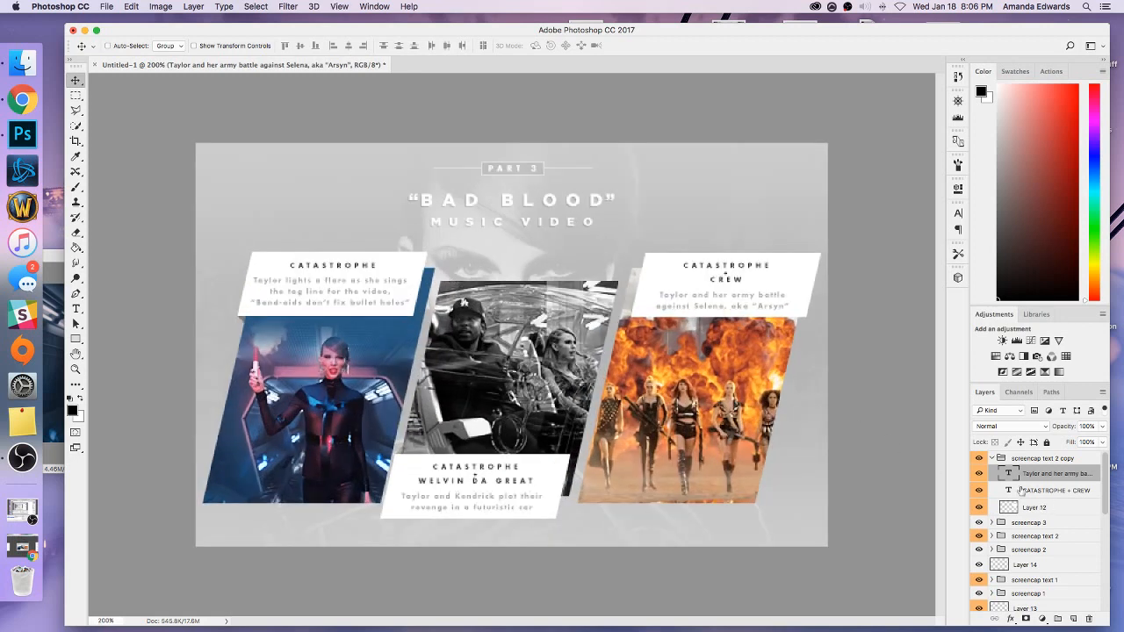
Add a new layer above "screencap text 2" and lasso a small fold triangle between the third caption's lower-right corner and its panel.
click(990, 457)
click(1023, 486)
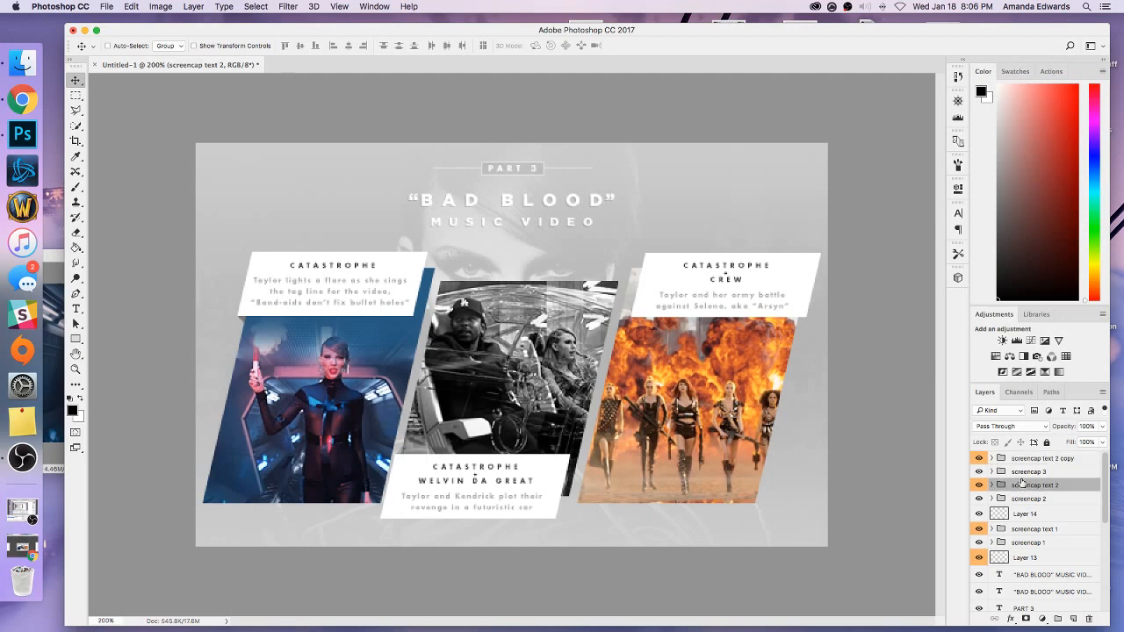
click(1072, 619)
key(super+plus)
scroll(526, 413, right, 10)
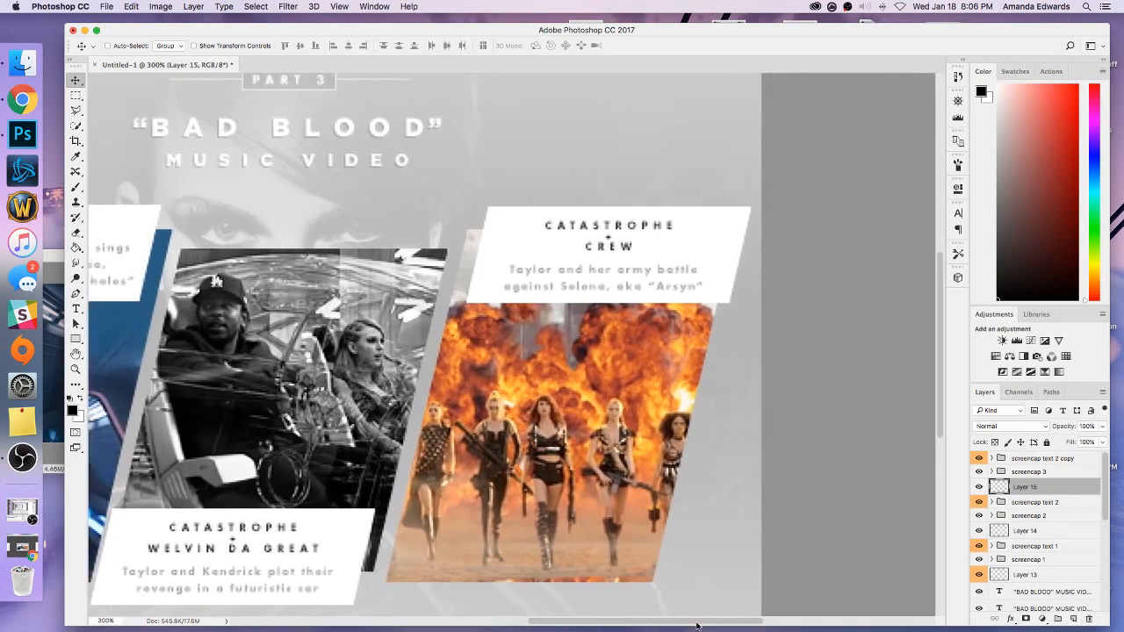
click(77, 110)
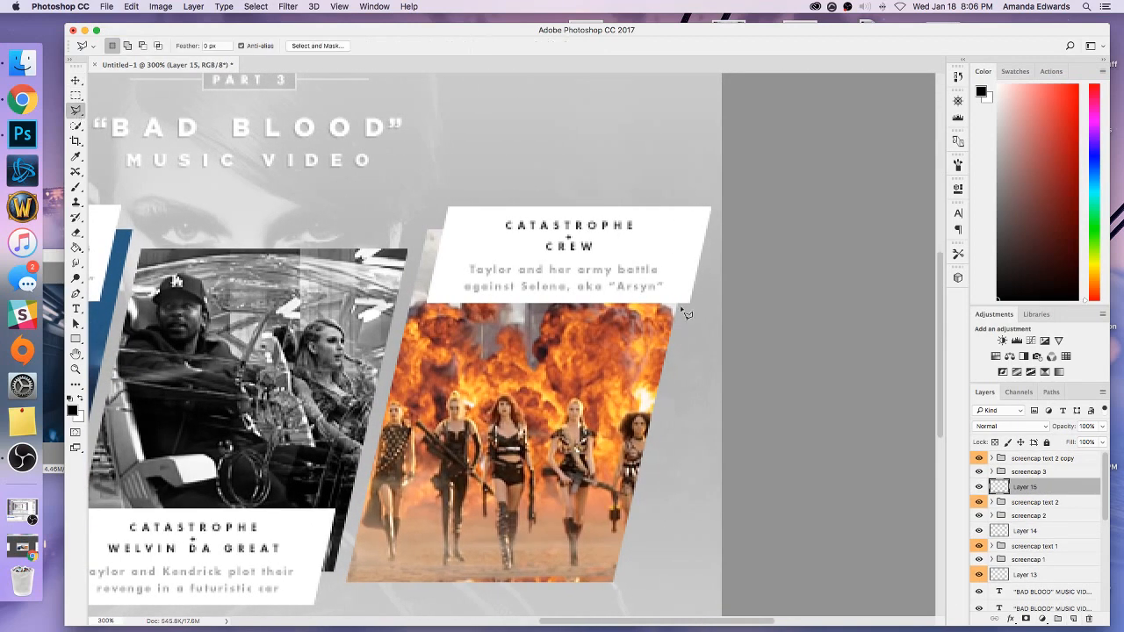
click(671, 321)
click(671, 295)
click(692, 306)
click(672, 295)
Fill the third caption's fold triangle with black, deselect it, and set its layer's blend mode to Overlay.
click(77, 247)
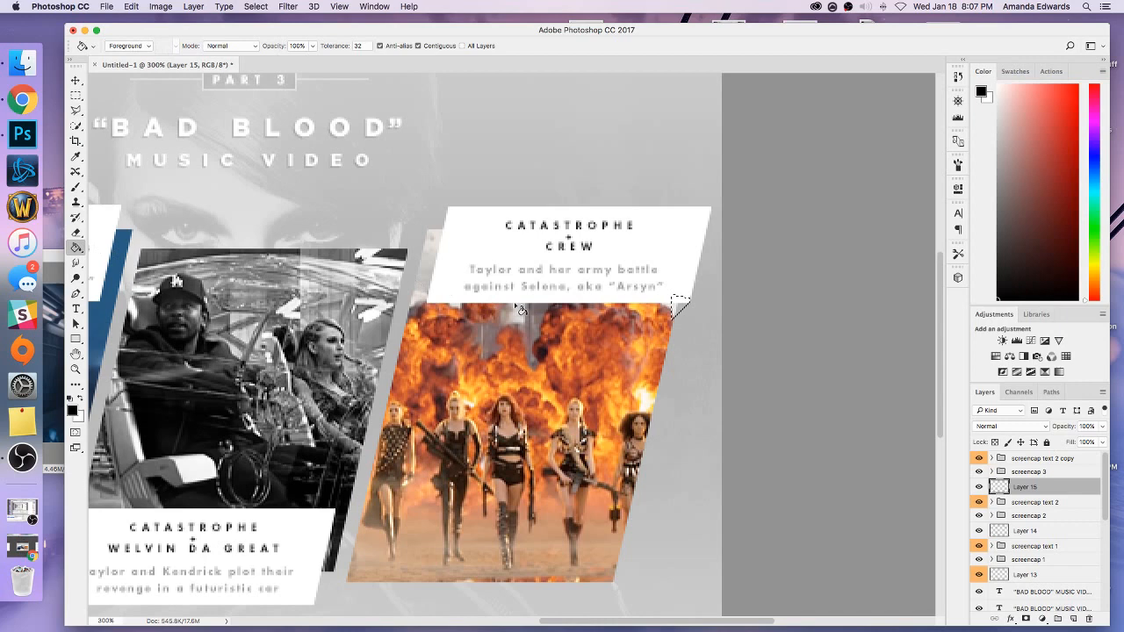
click(678, 307)
click(75, 95)
click(181, 115)
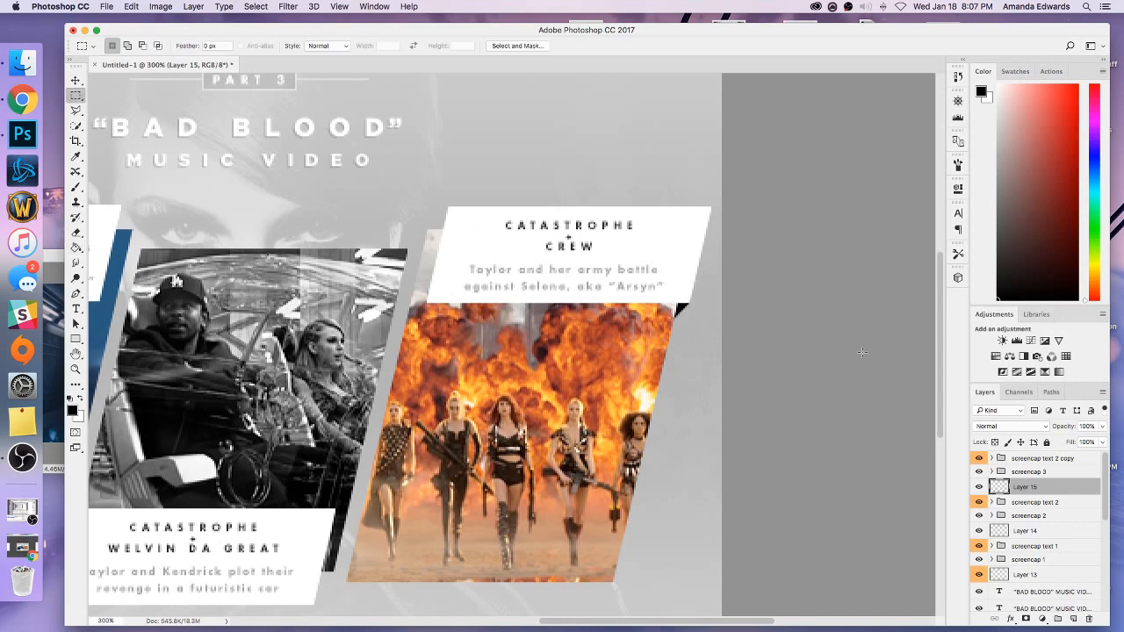
click(1007, 427)
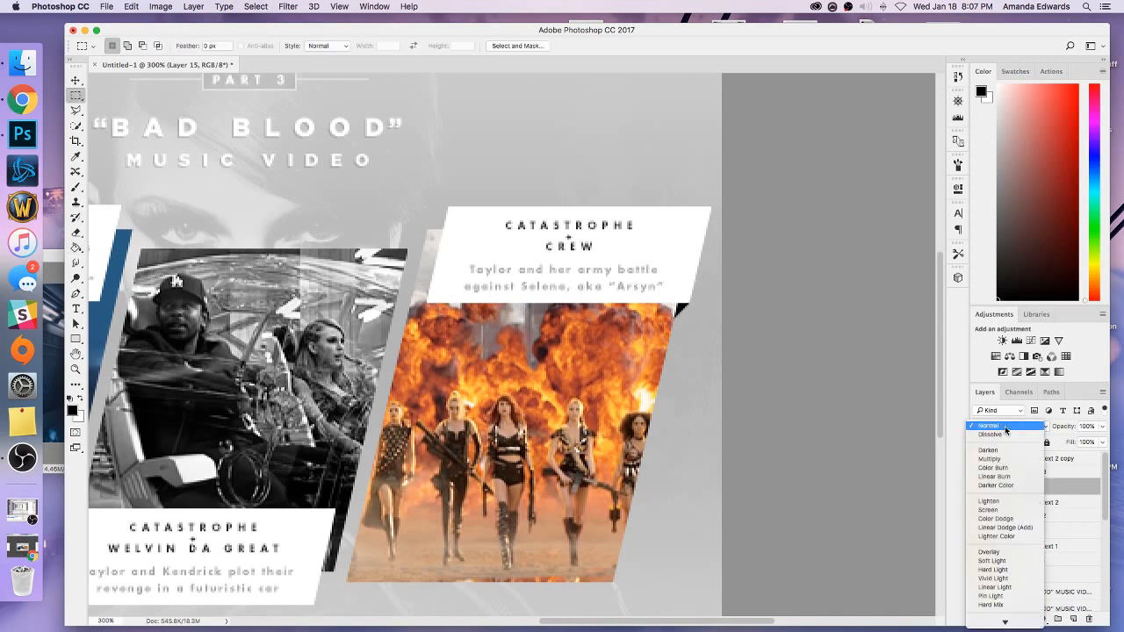
click(990, 554)
key(super+minus)
key(super+minus)
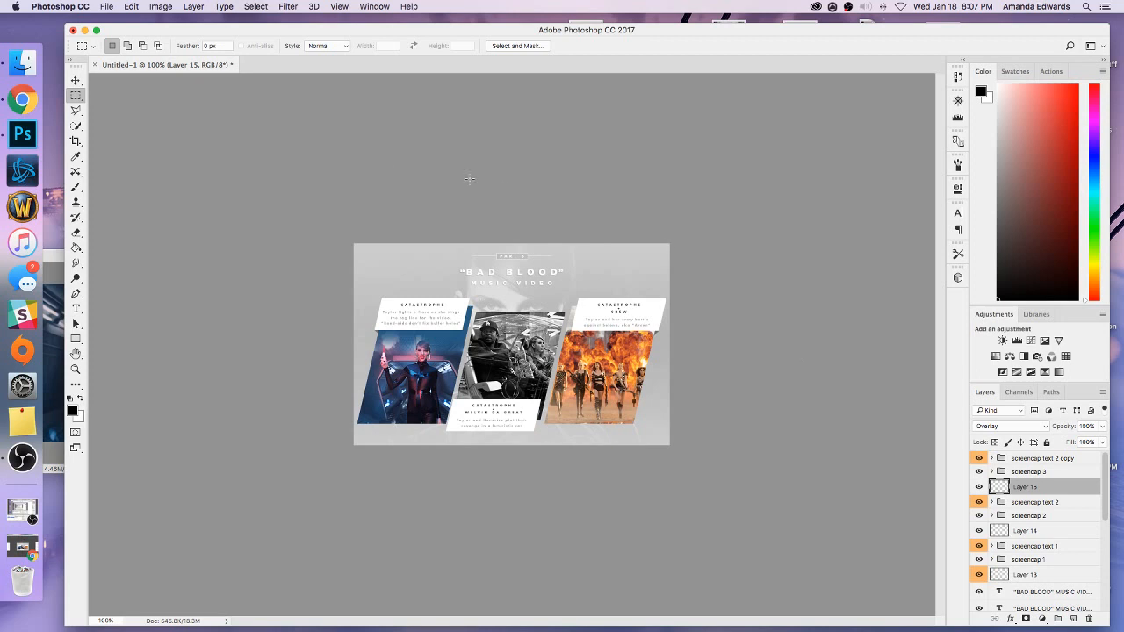
key(v)
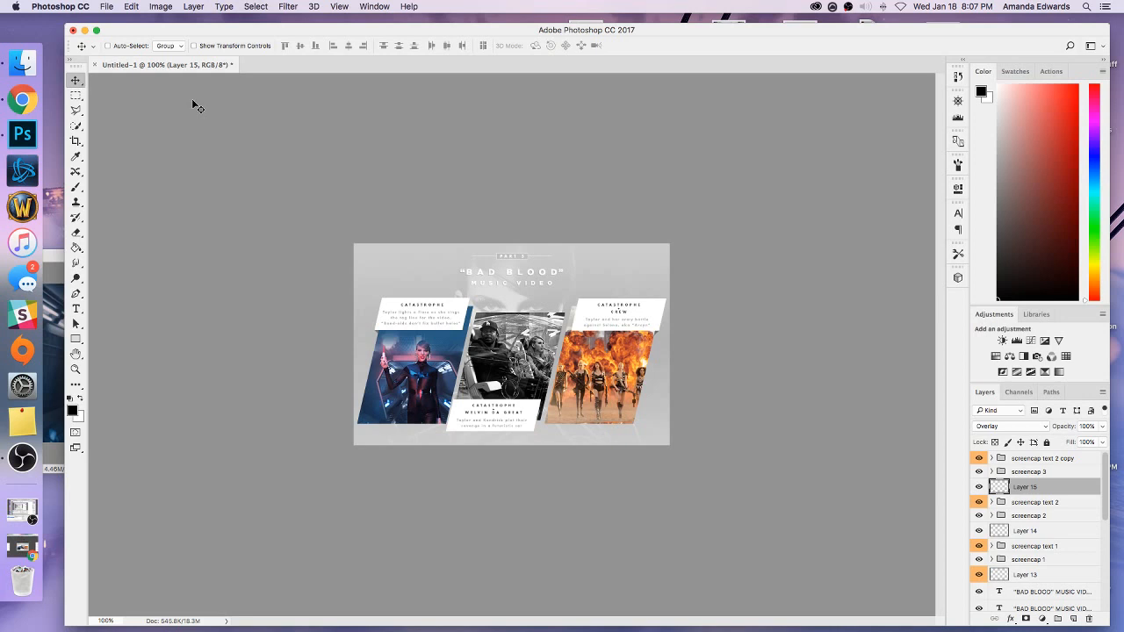